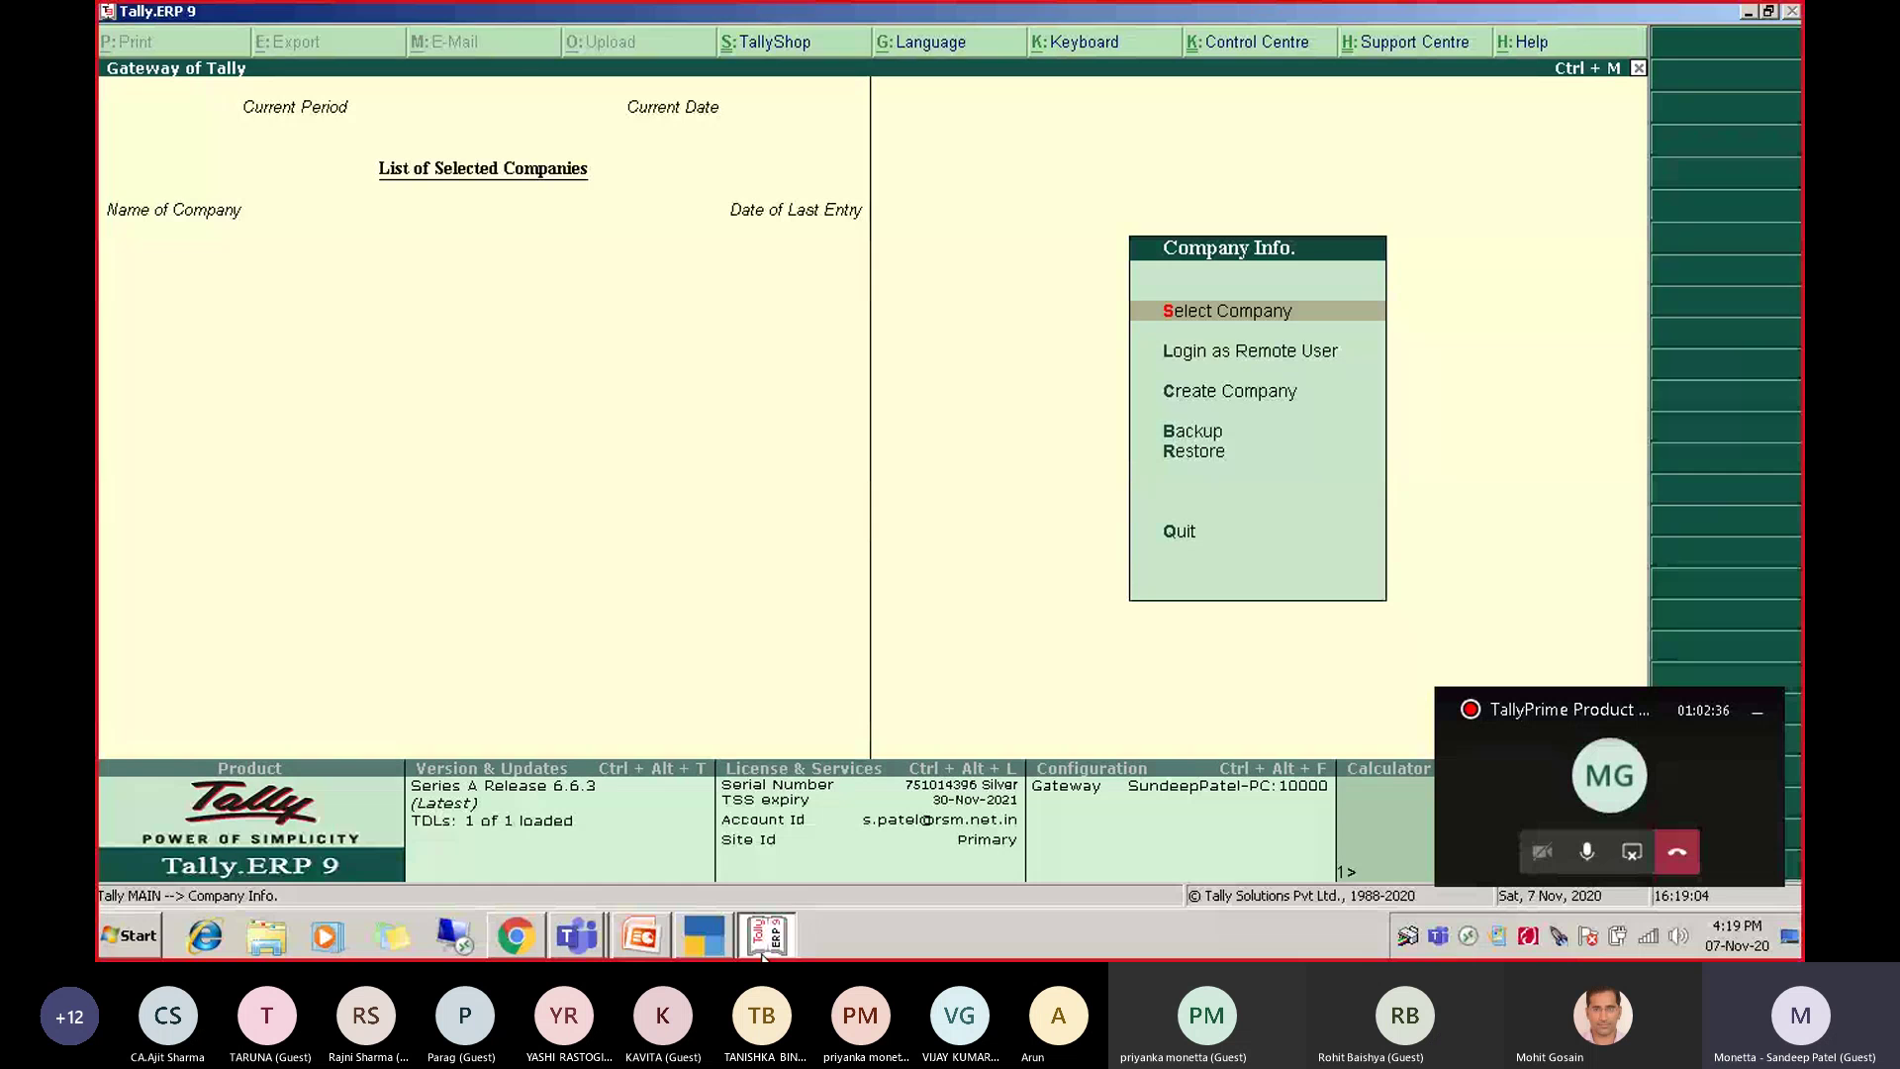
Switch from Tally.ERP 9 to the TallyPrime window showing its Select Company list.
{"action": "left_click", "coordinate": [762, 954]}
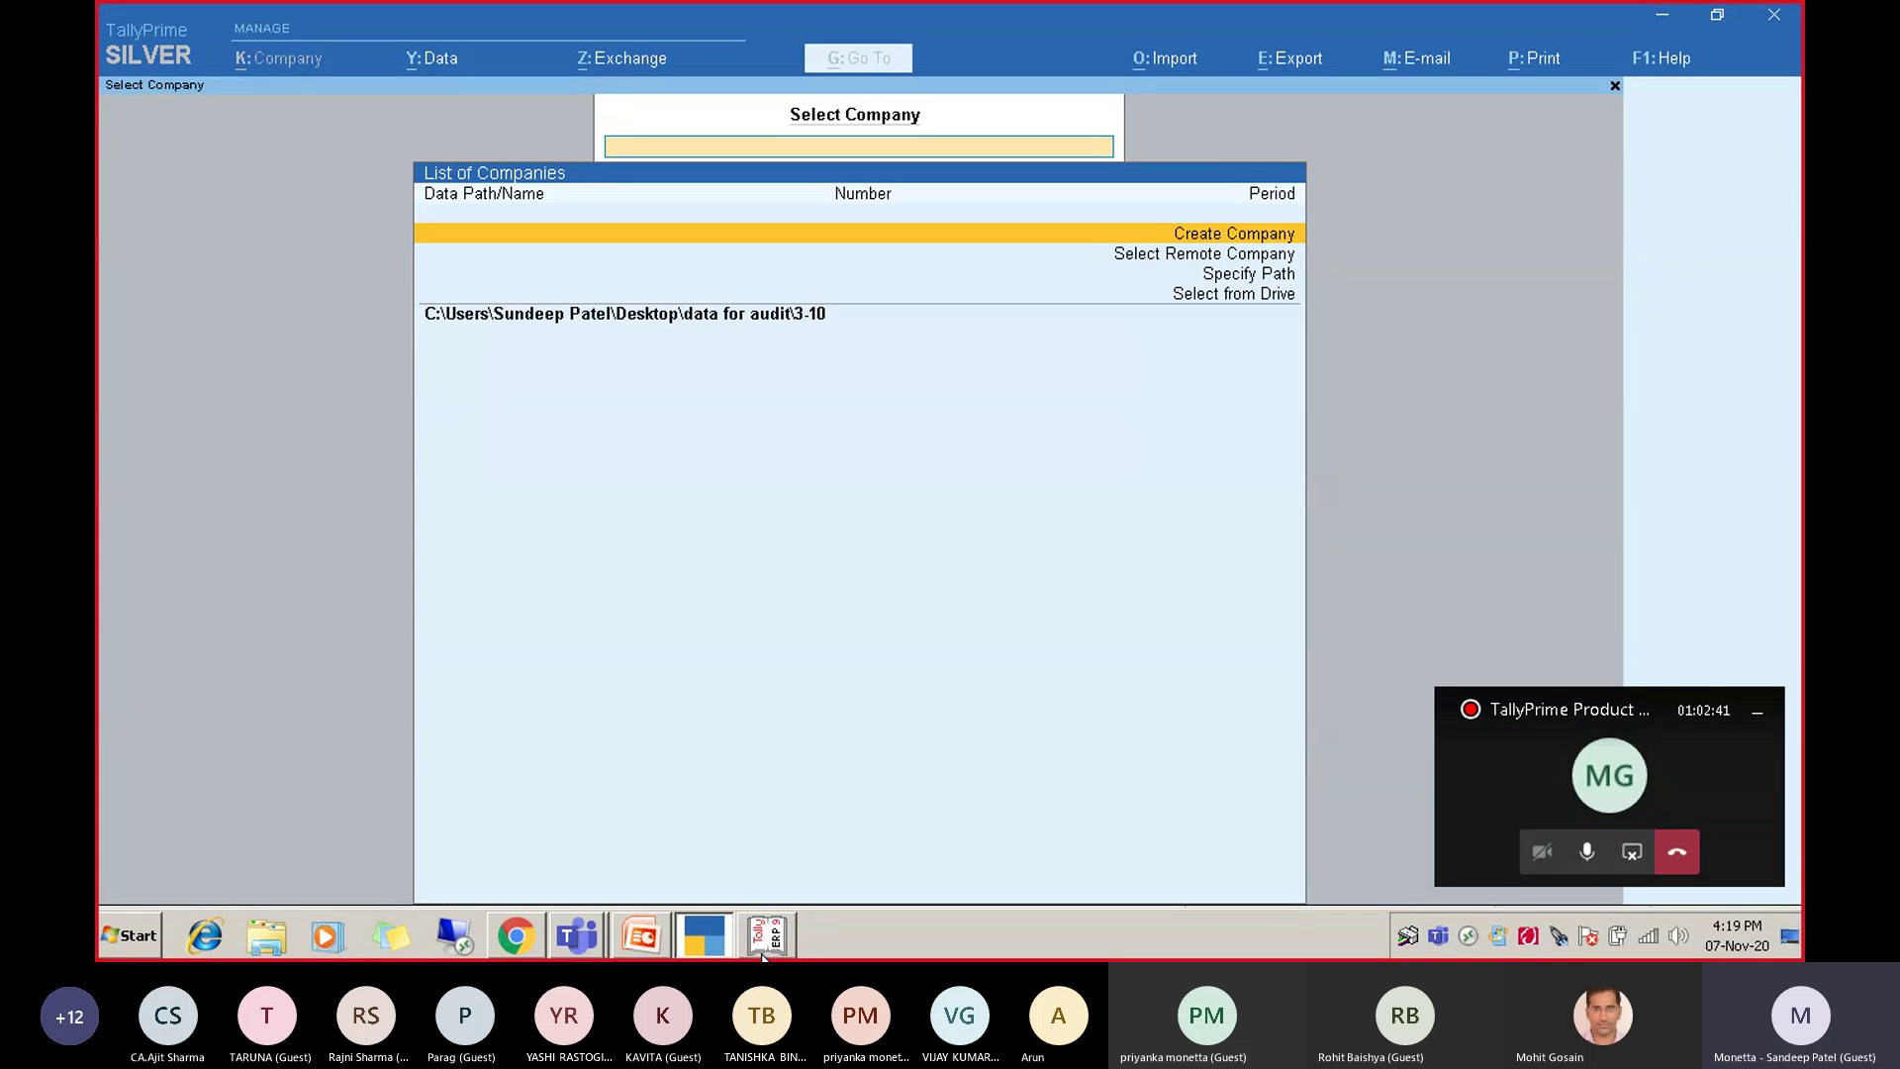
Browse the drive list to the Prime folder on D:\, view its companies, then back out.
{"action": "key", "text": "Down"}
{"action": "key", "text": "Down"}
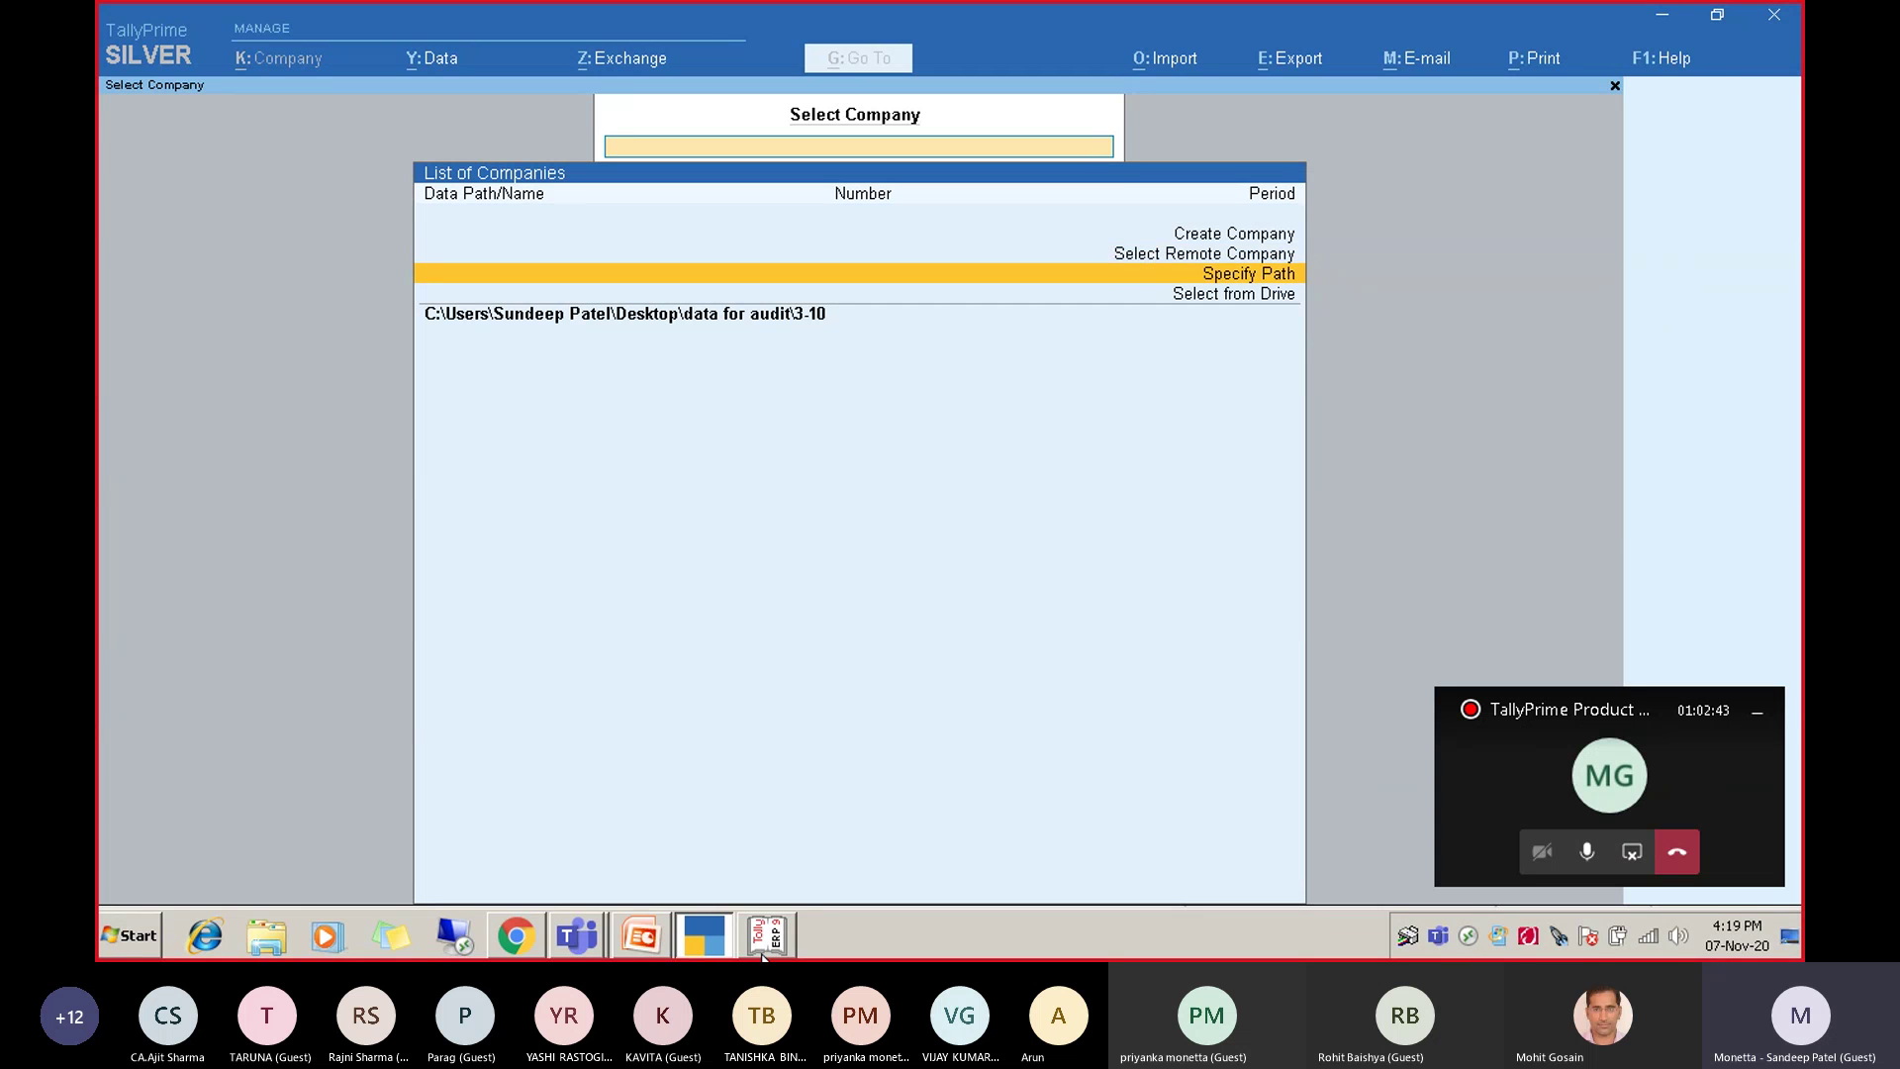
{"action": "key", "text": "Down"}
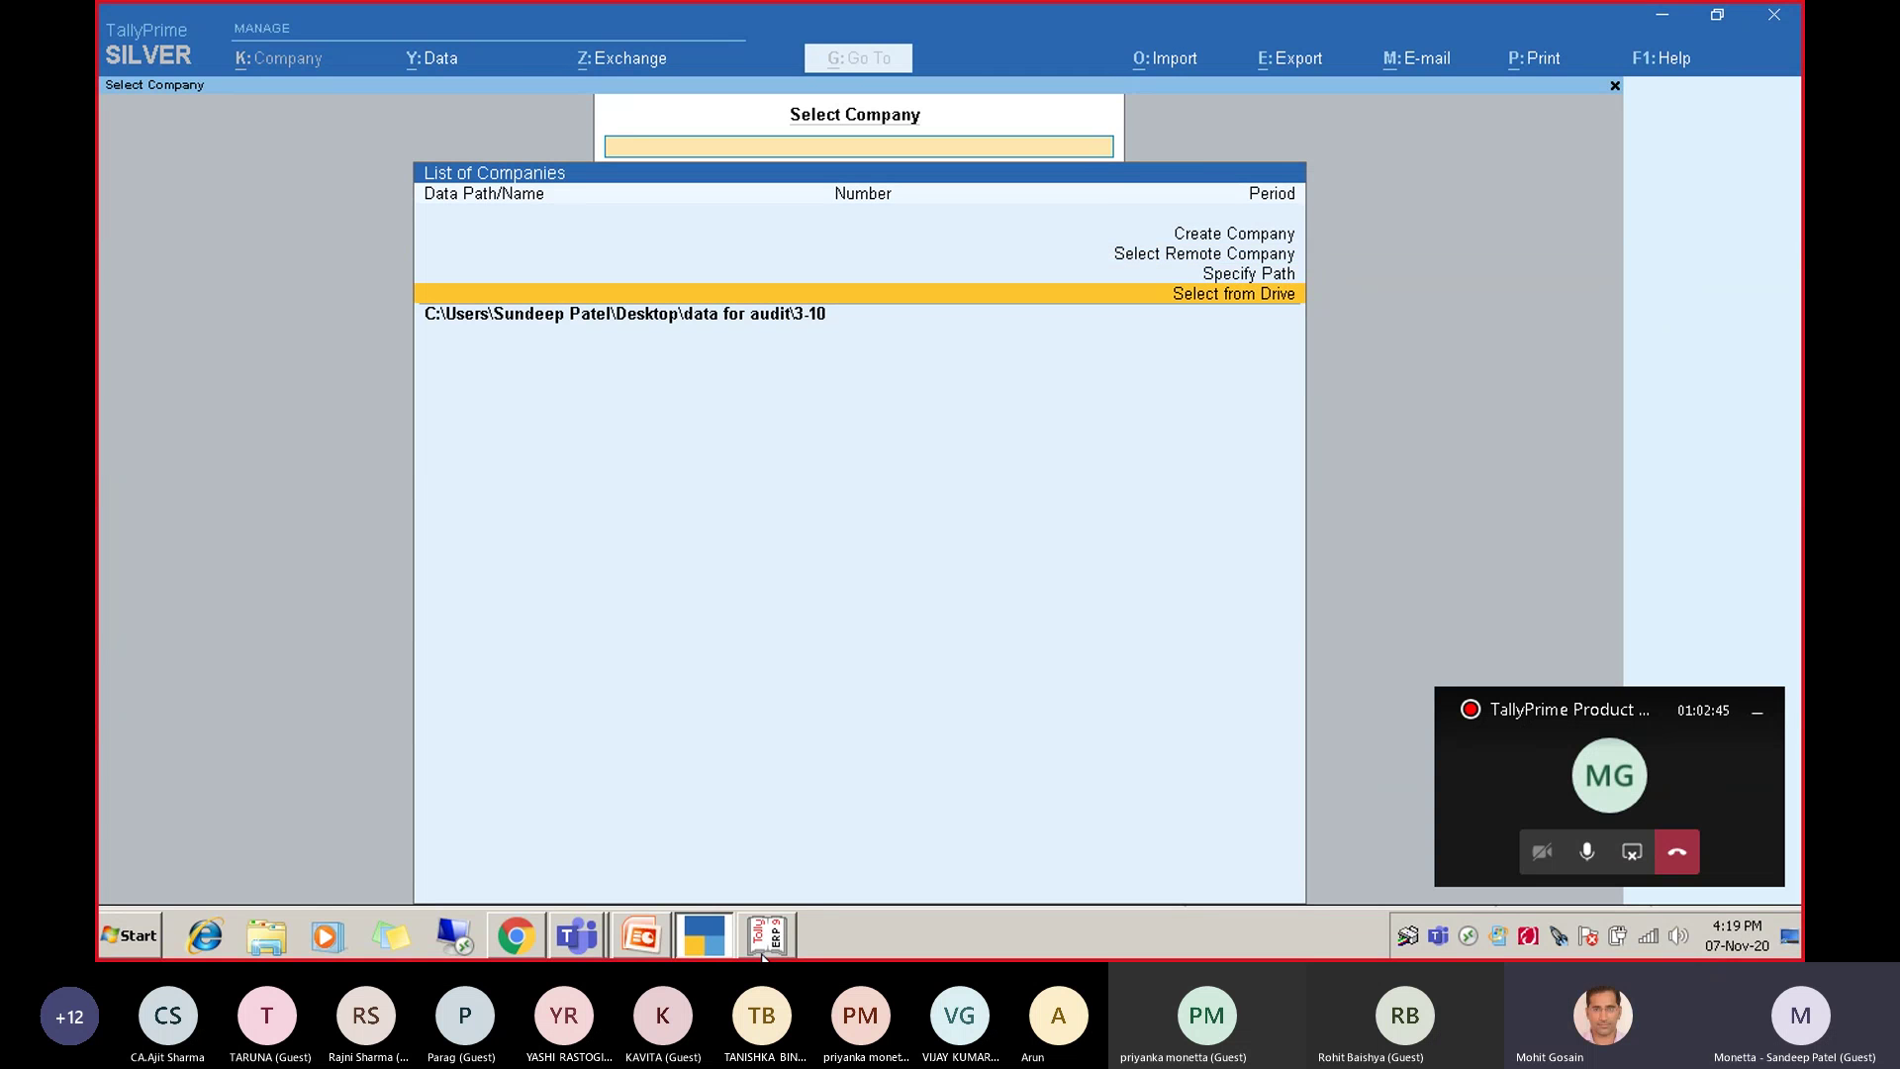
{"action": "key", "text": "Up"}
{"action": "key", "text": "Down"}
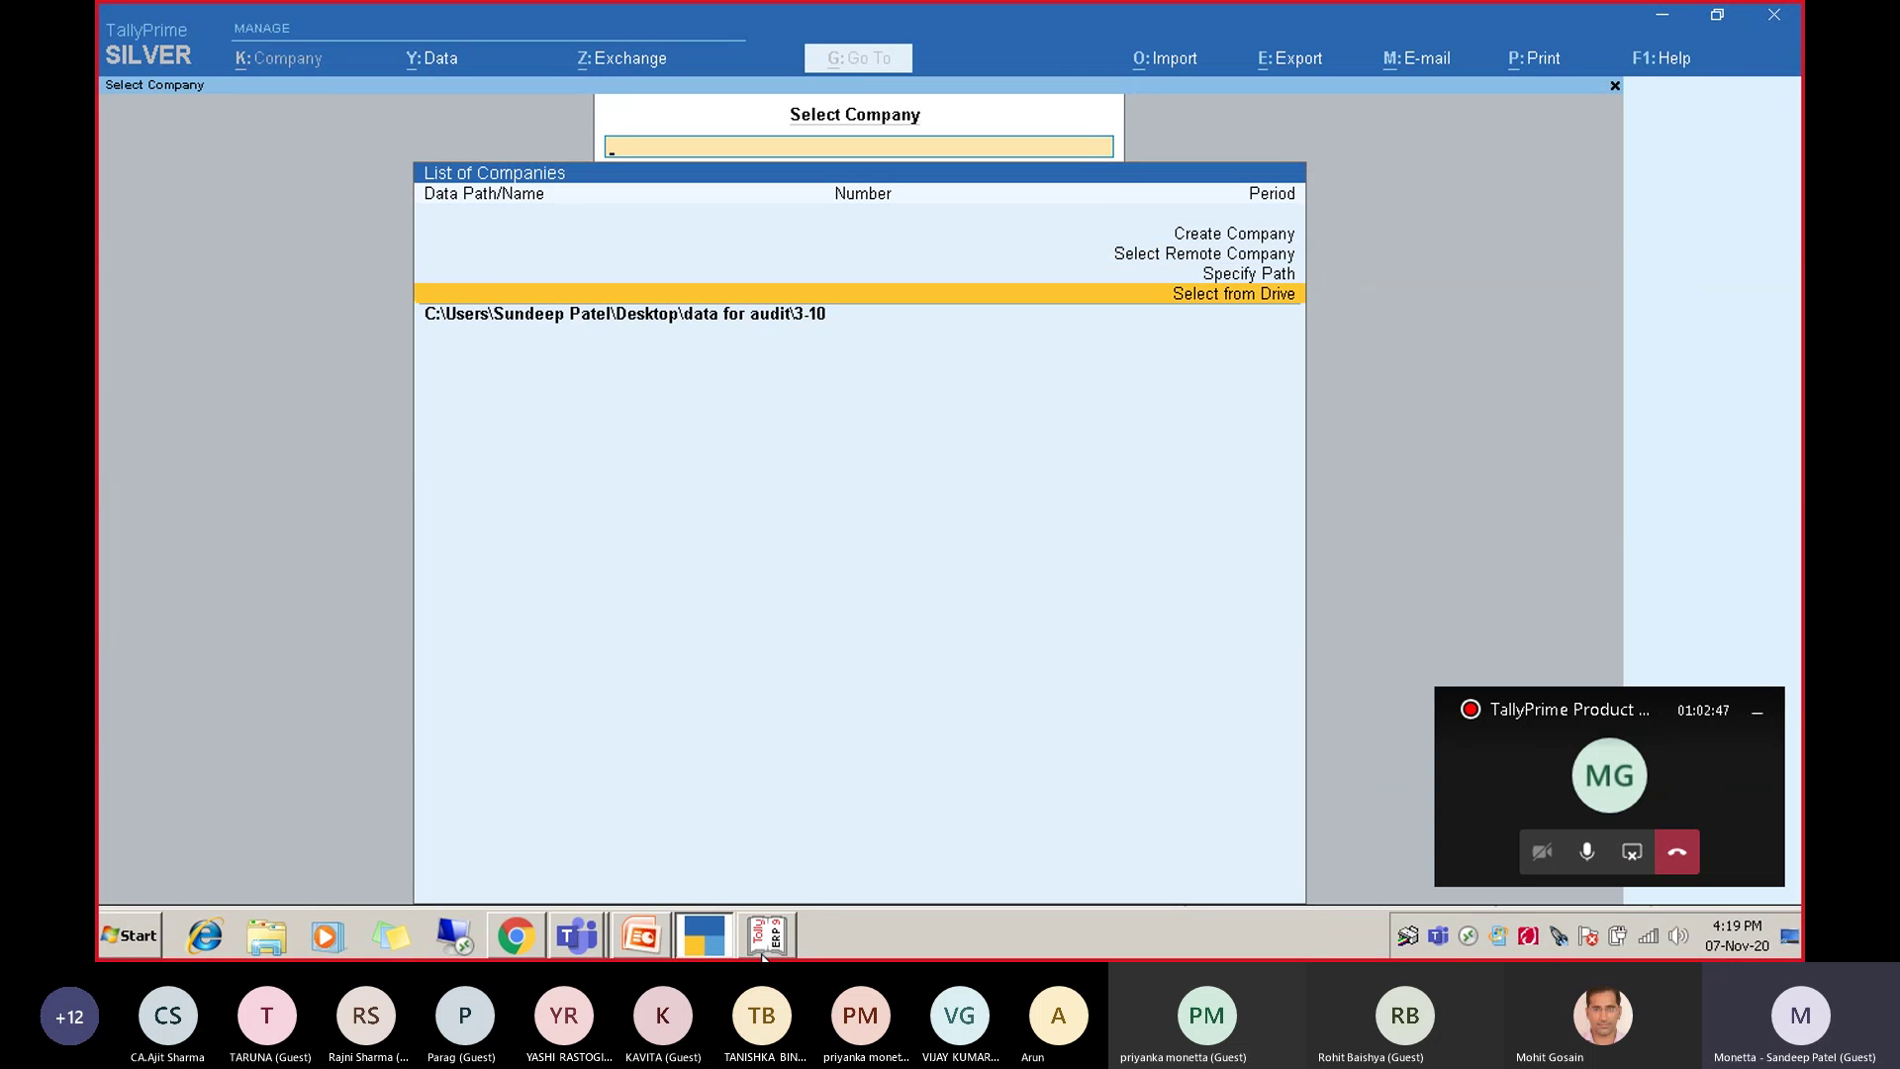
{"action": "key", "text": "Return"}
{"action": "key", "text": "Down"}
{"action": "key", "text": "Down"}
{"action": "key", "text": "Down"}
{"action": "key", "text": "Down"}
{"action": "key", "text": "Down"}
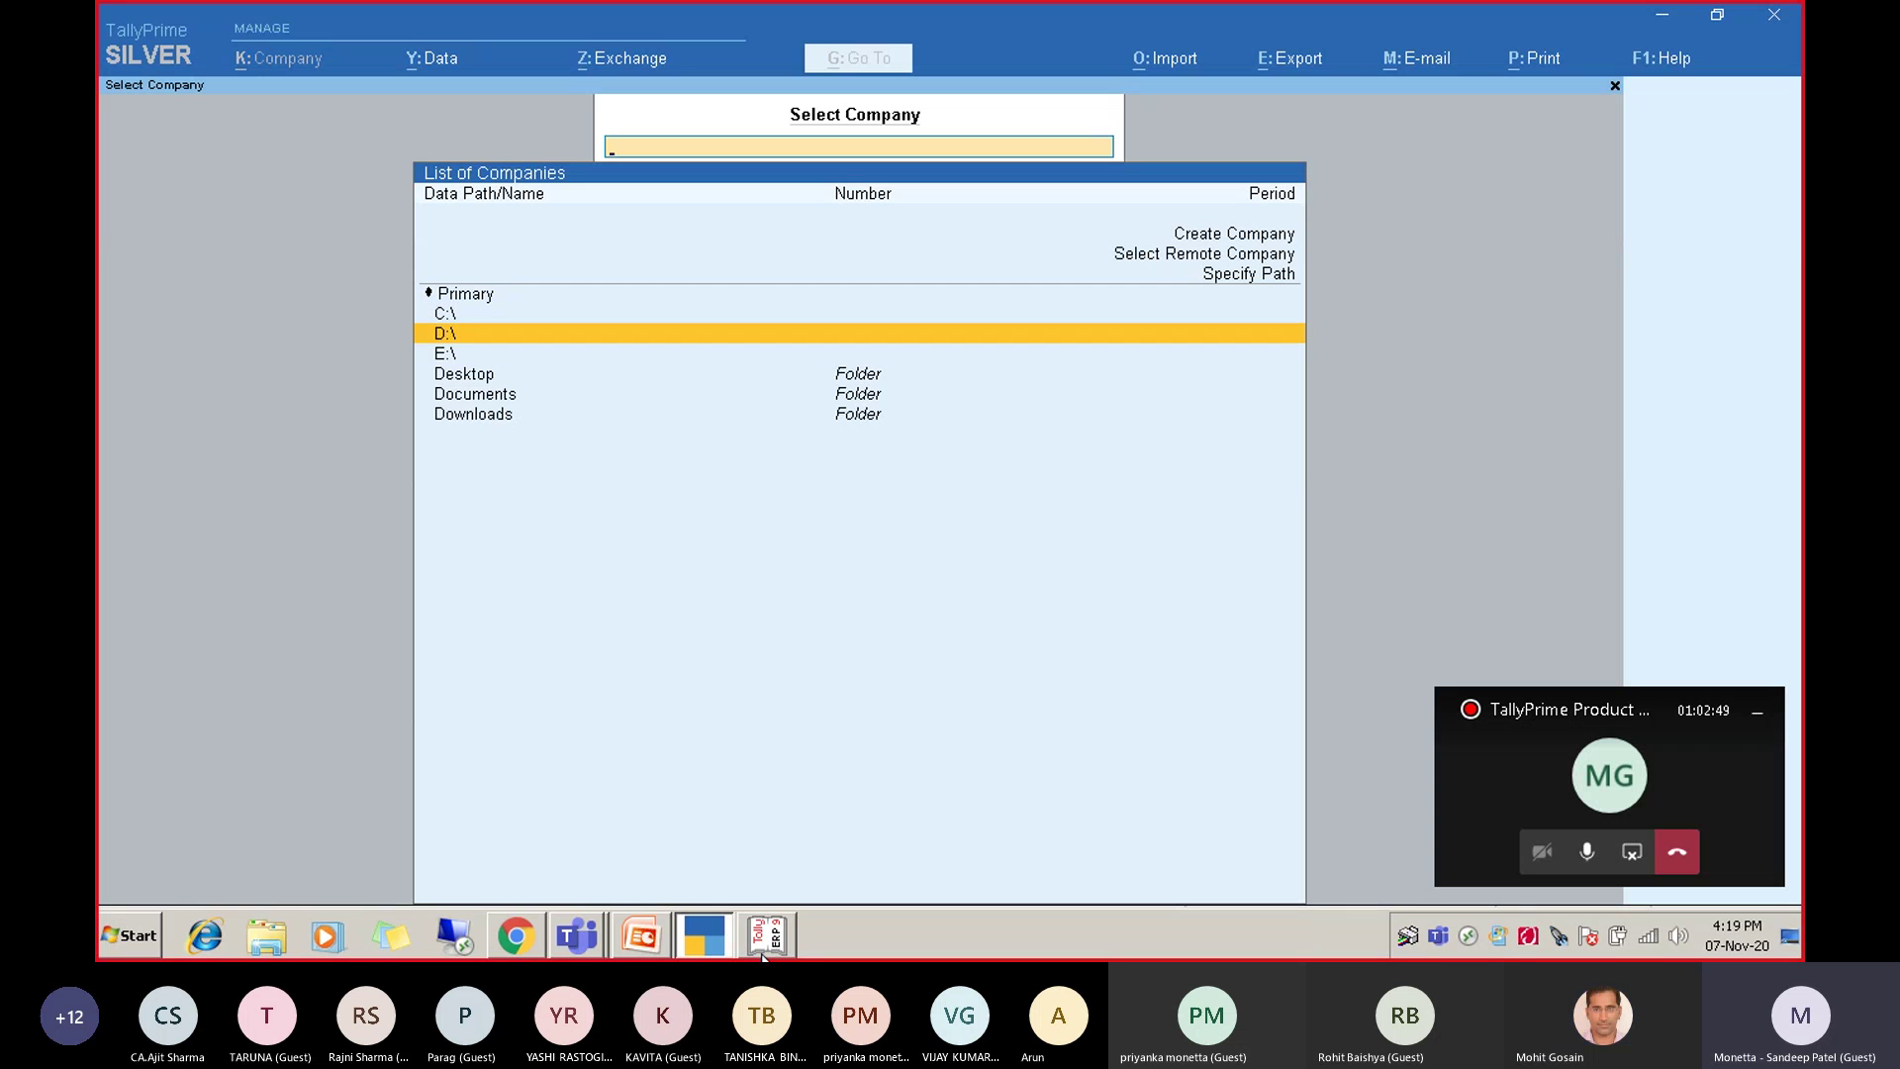
{"action": "key", "text": "Up"}
{"action": "key", "text": "Up"}
{"action": "key", "text": "Up"}
{"action": "key", "text": "Up"}
{"action": "key", "text": "Up"}
{"action": "key", "text": "Up"}
{"action": "key", "text": "Up"}
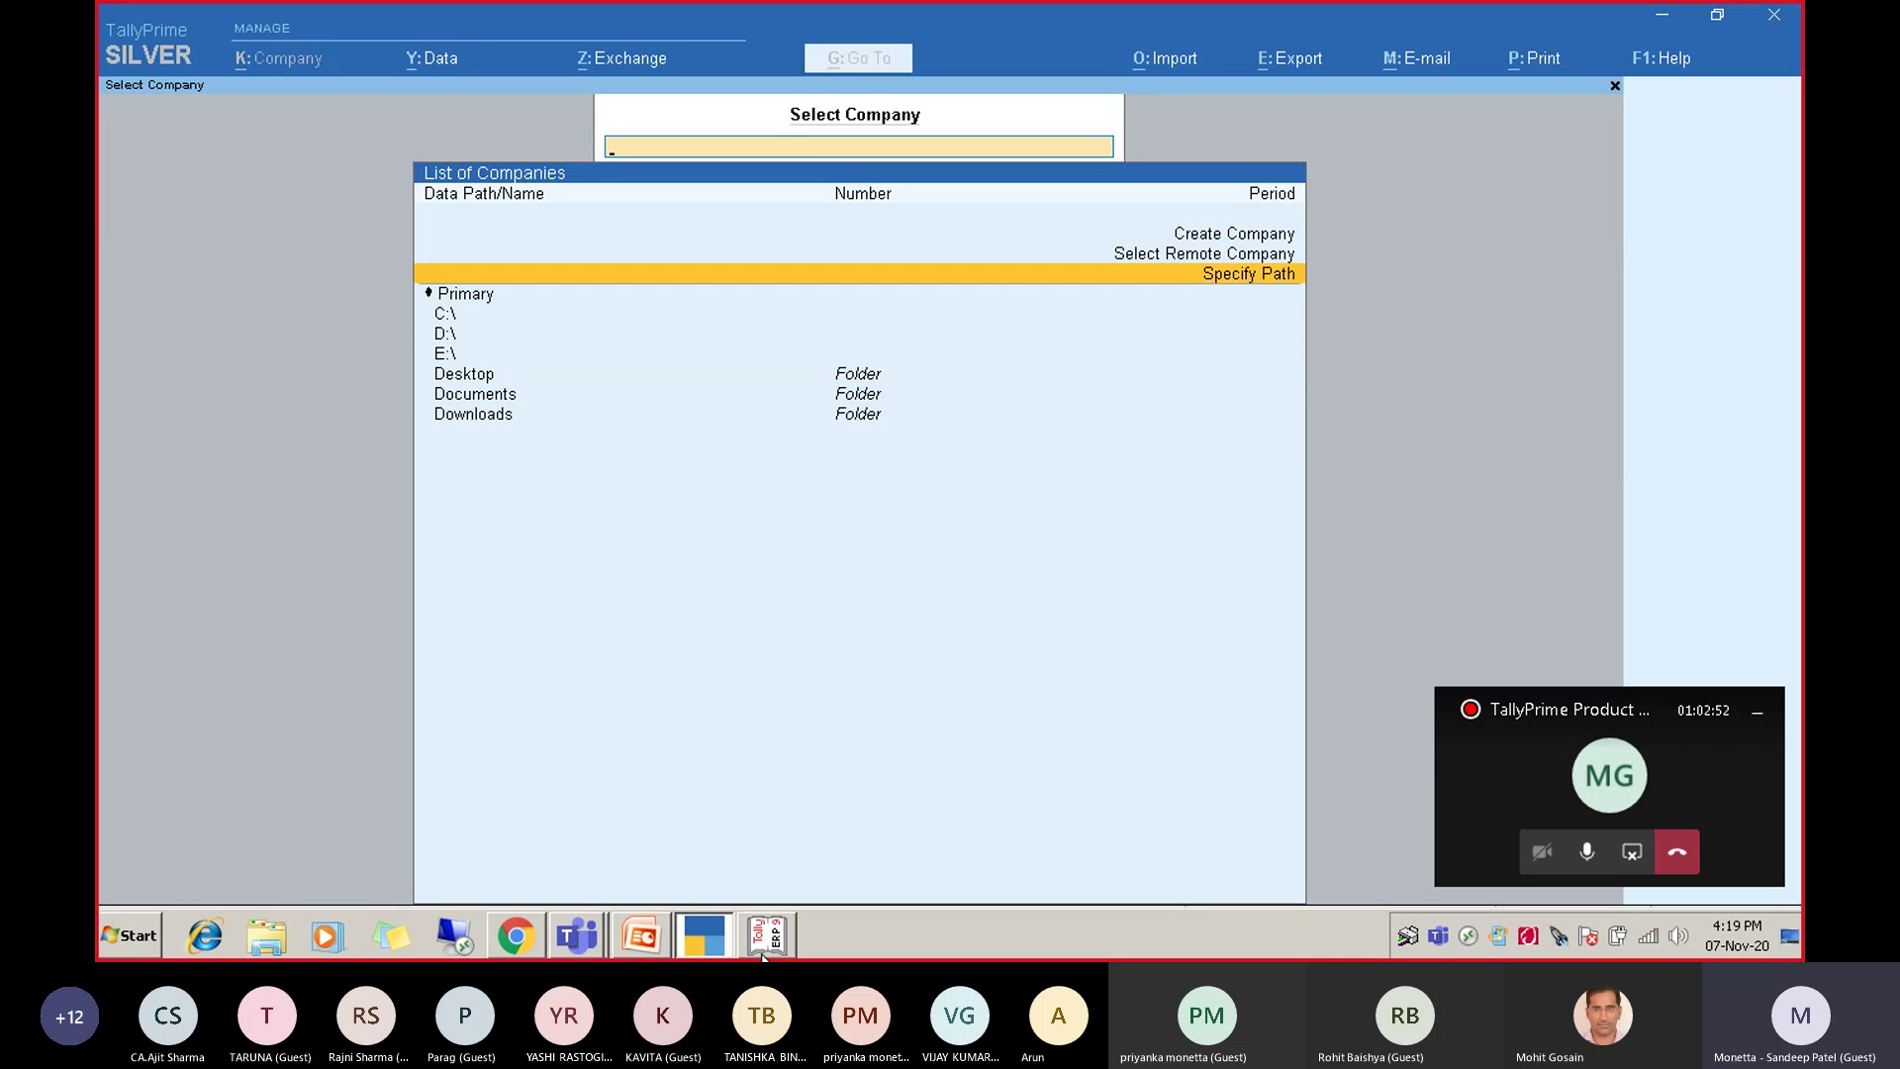
{"action": "key", "text": "Return"}
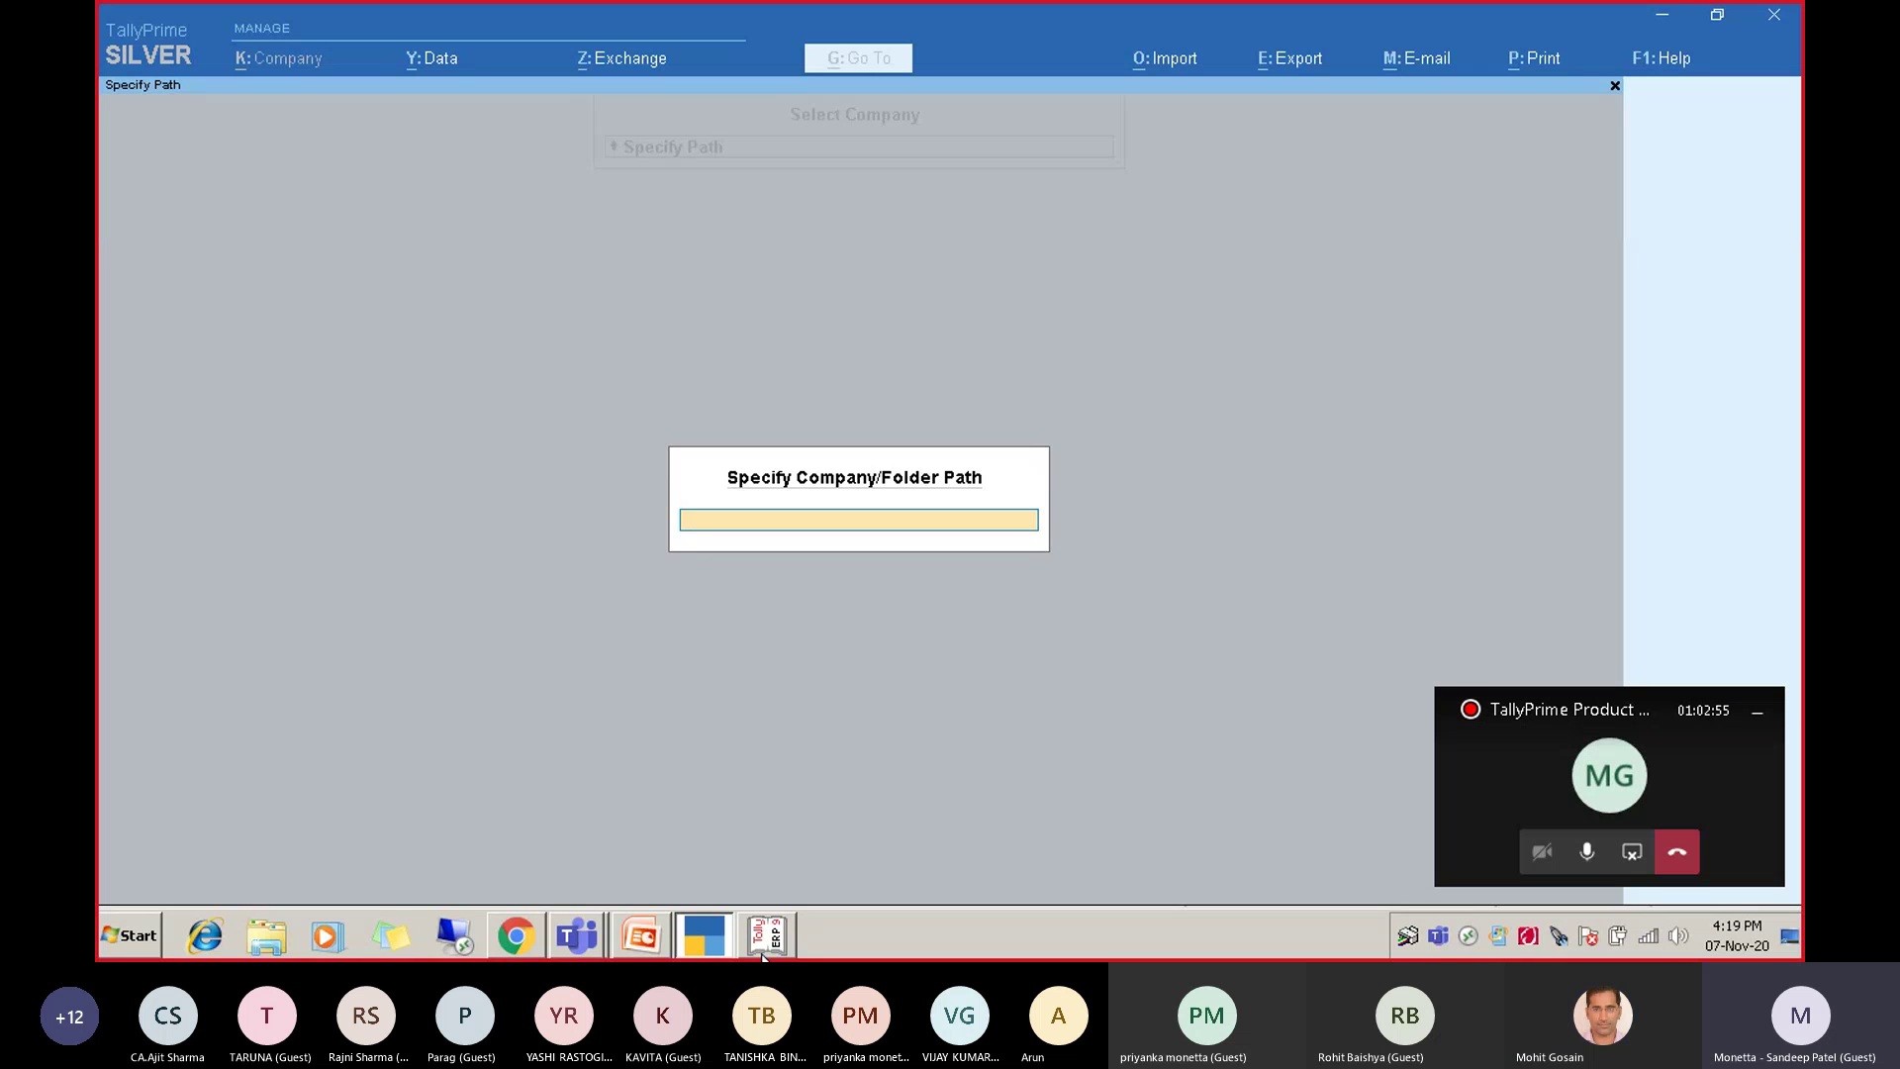
{"action": "key", "text": "Return"}
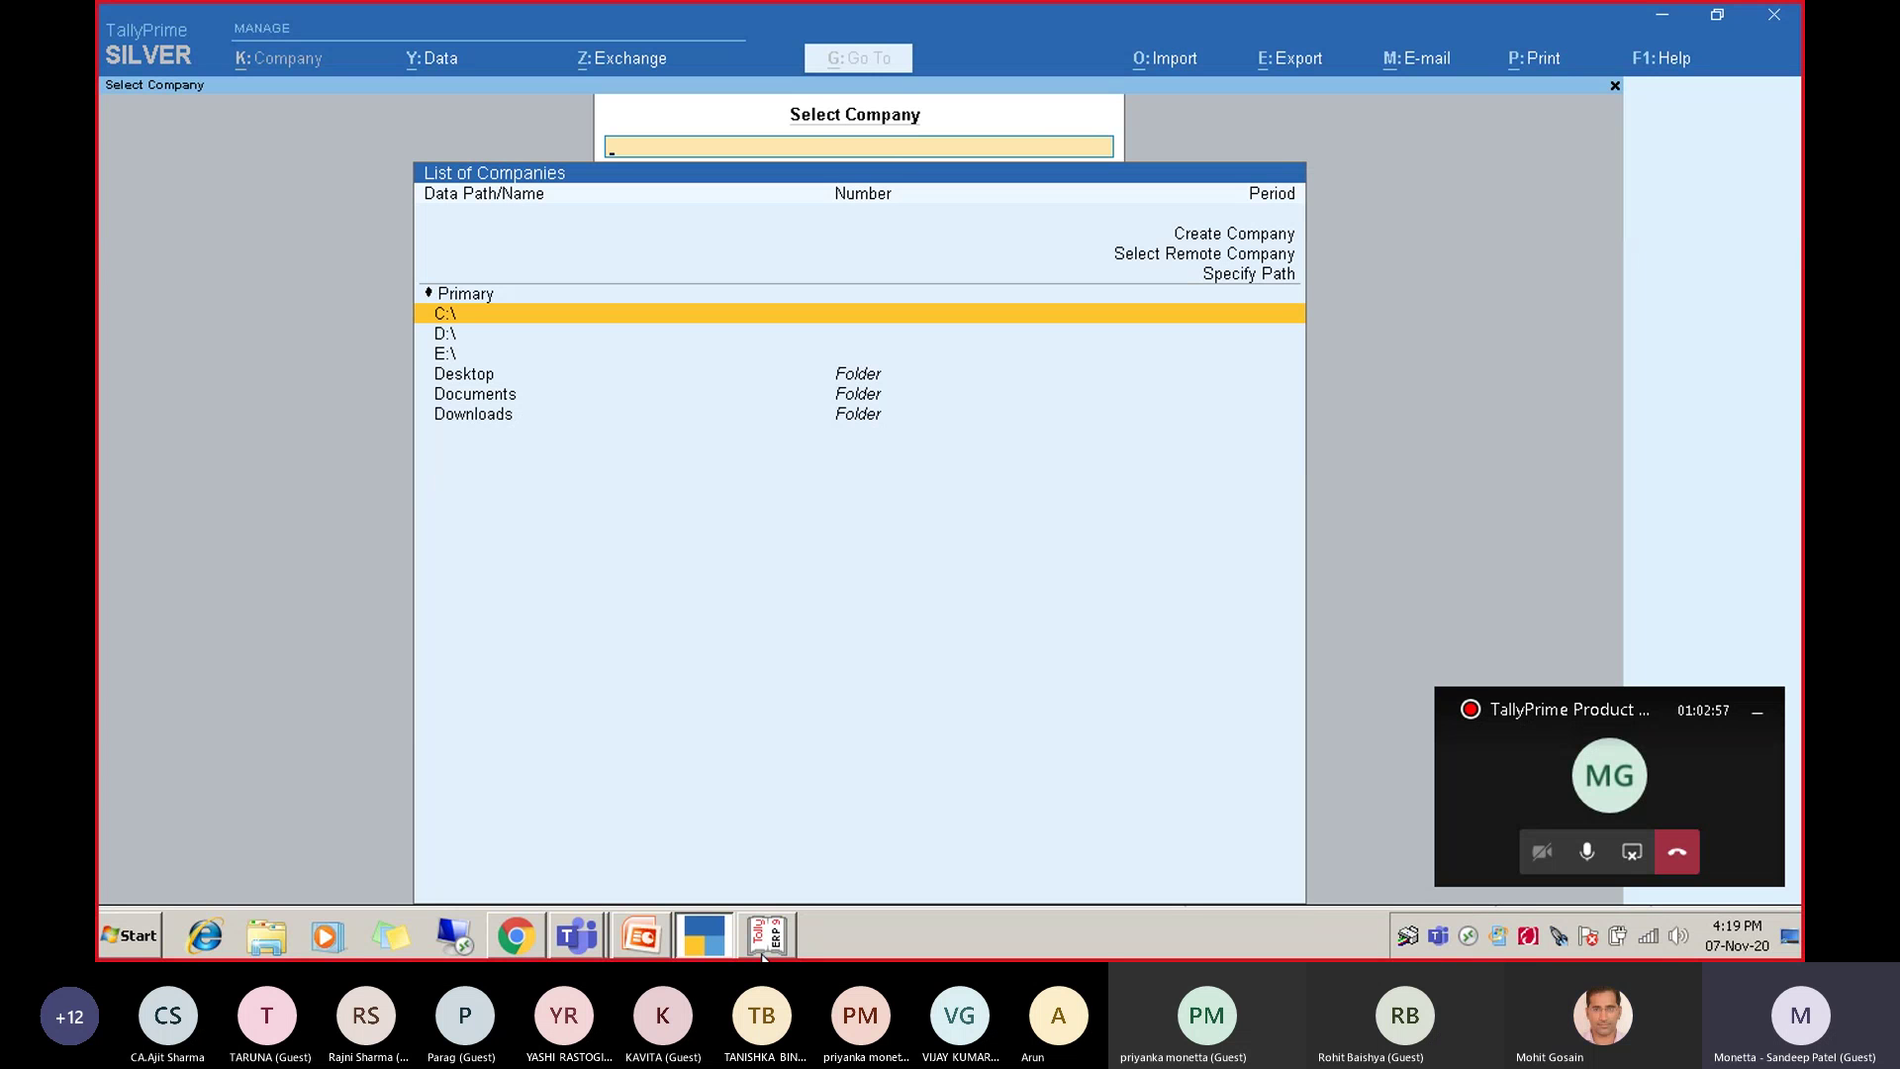
{"action": "key", "text": "Up"}
{"action": "key", "text": "Up"}
{"action": "key", "text": "Down"}
{"action": "key", "text": "Down"}
{"action": "key", "text": "Down"}
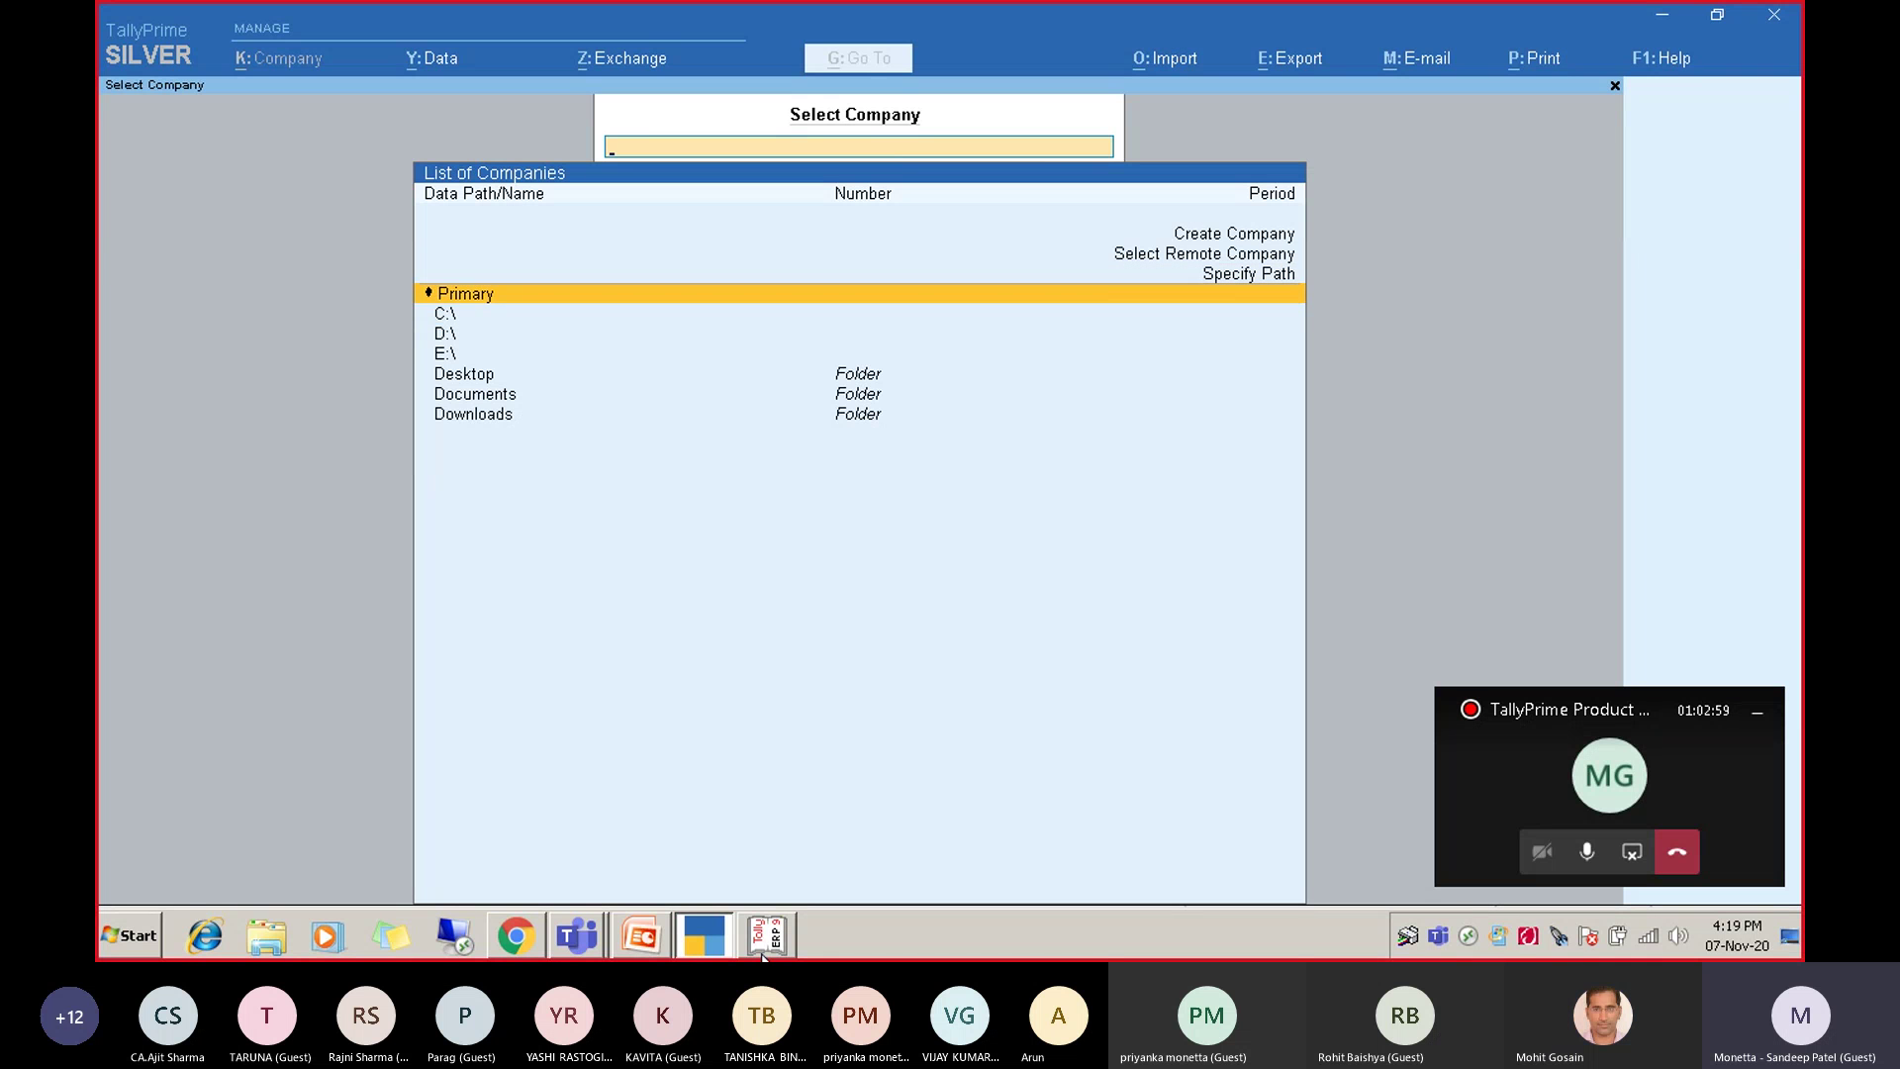
{"action": "key", "text": "Return"}
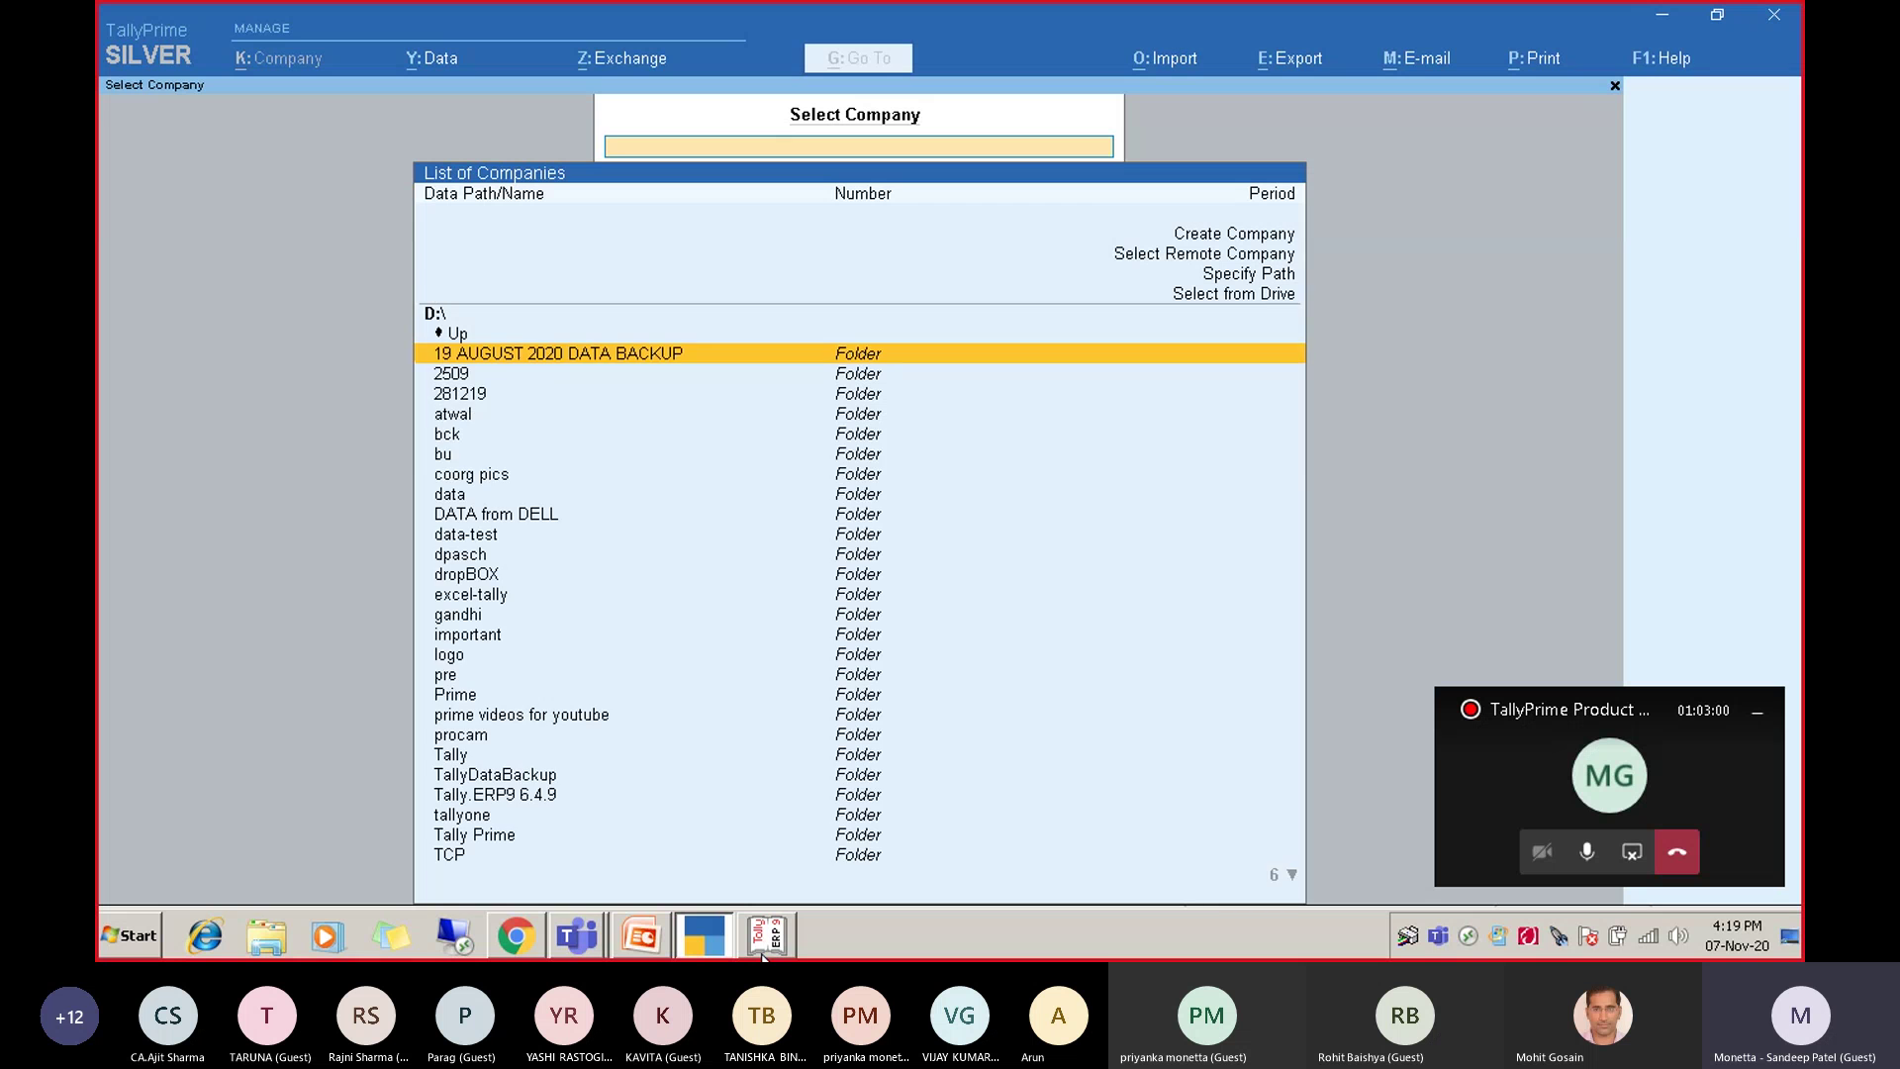
{"action": "type", "text": "prime"}
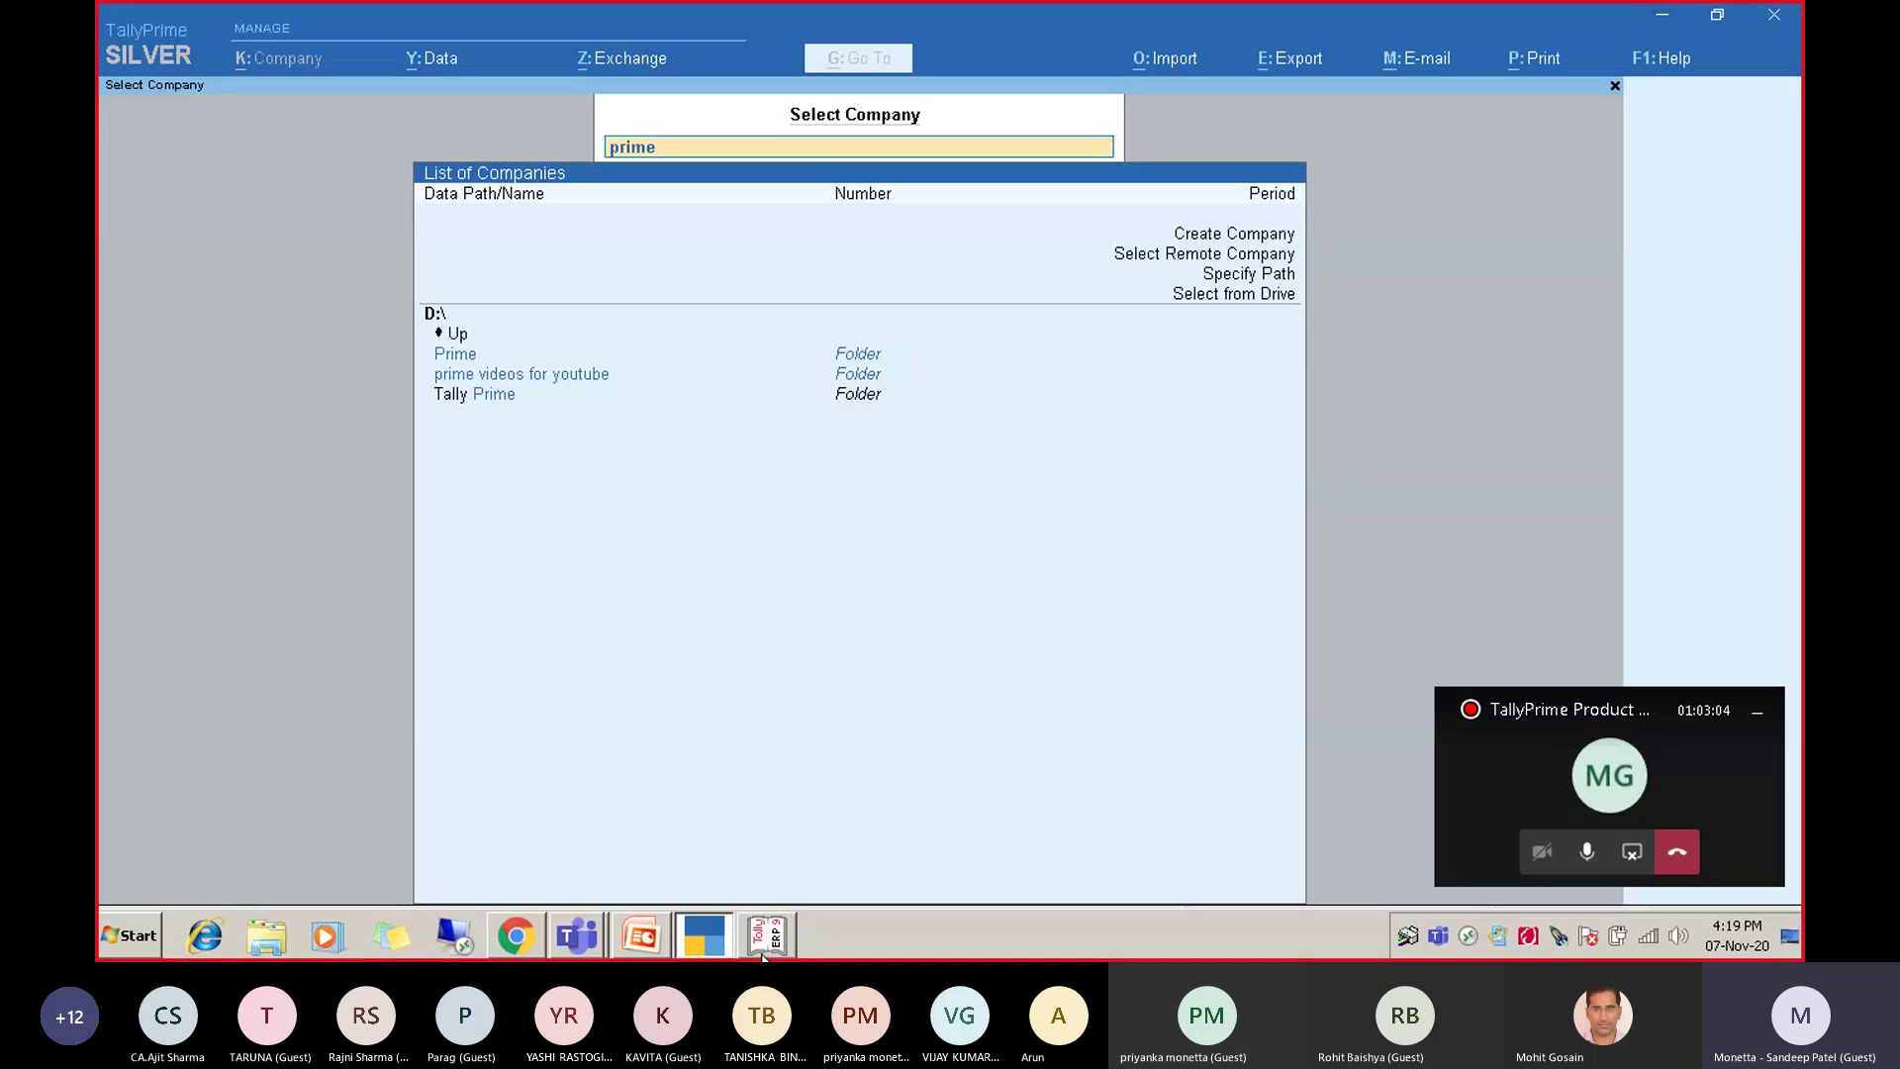
{"action": "key", "text": "Down"}
{"action": "key", "text": "Return"}
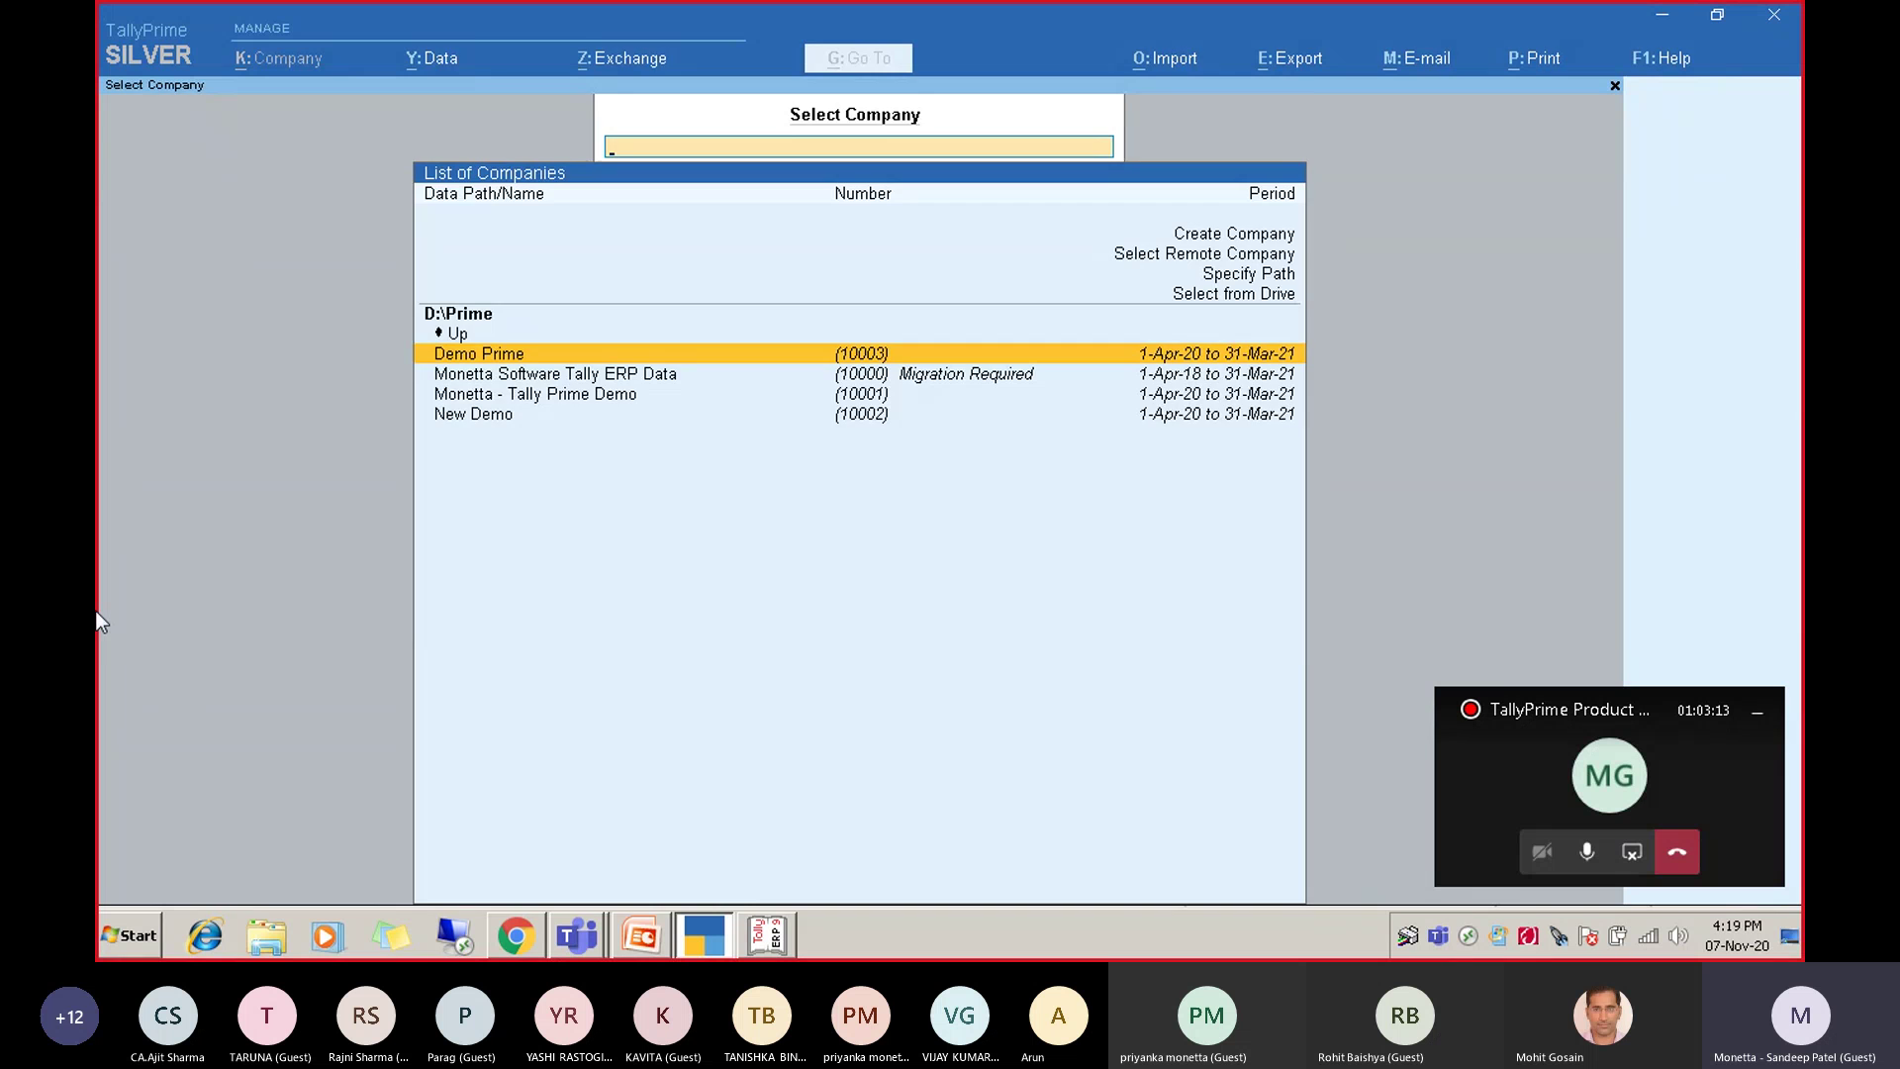
{"action": "key", "text": "Escape"}
{"action": "key", "text": "Escape"}
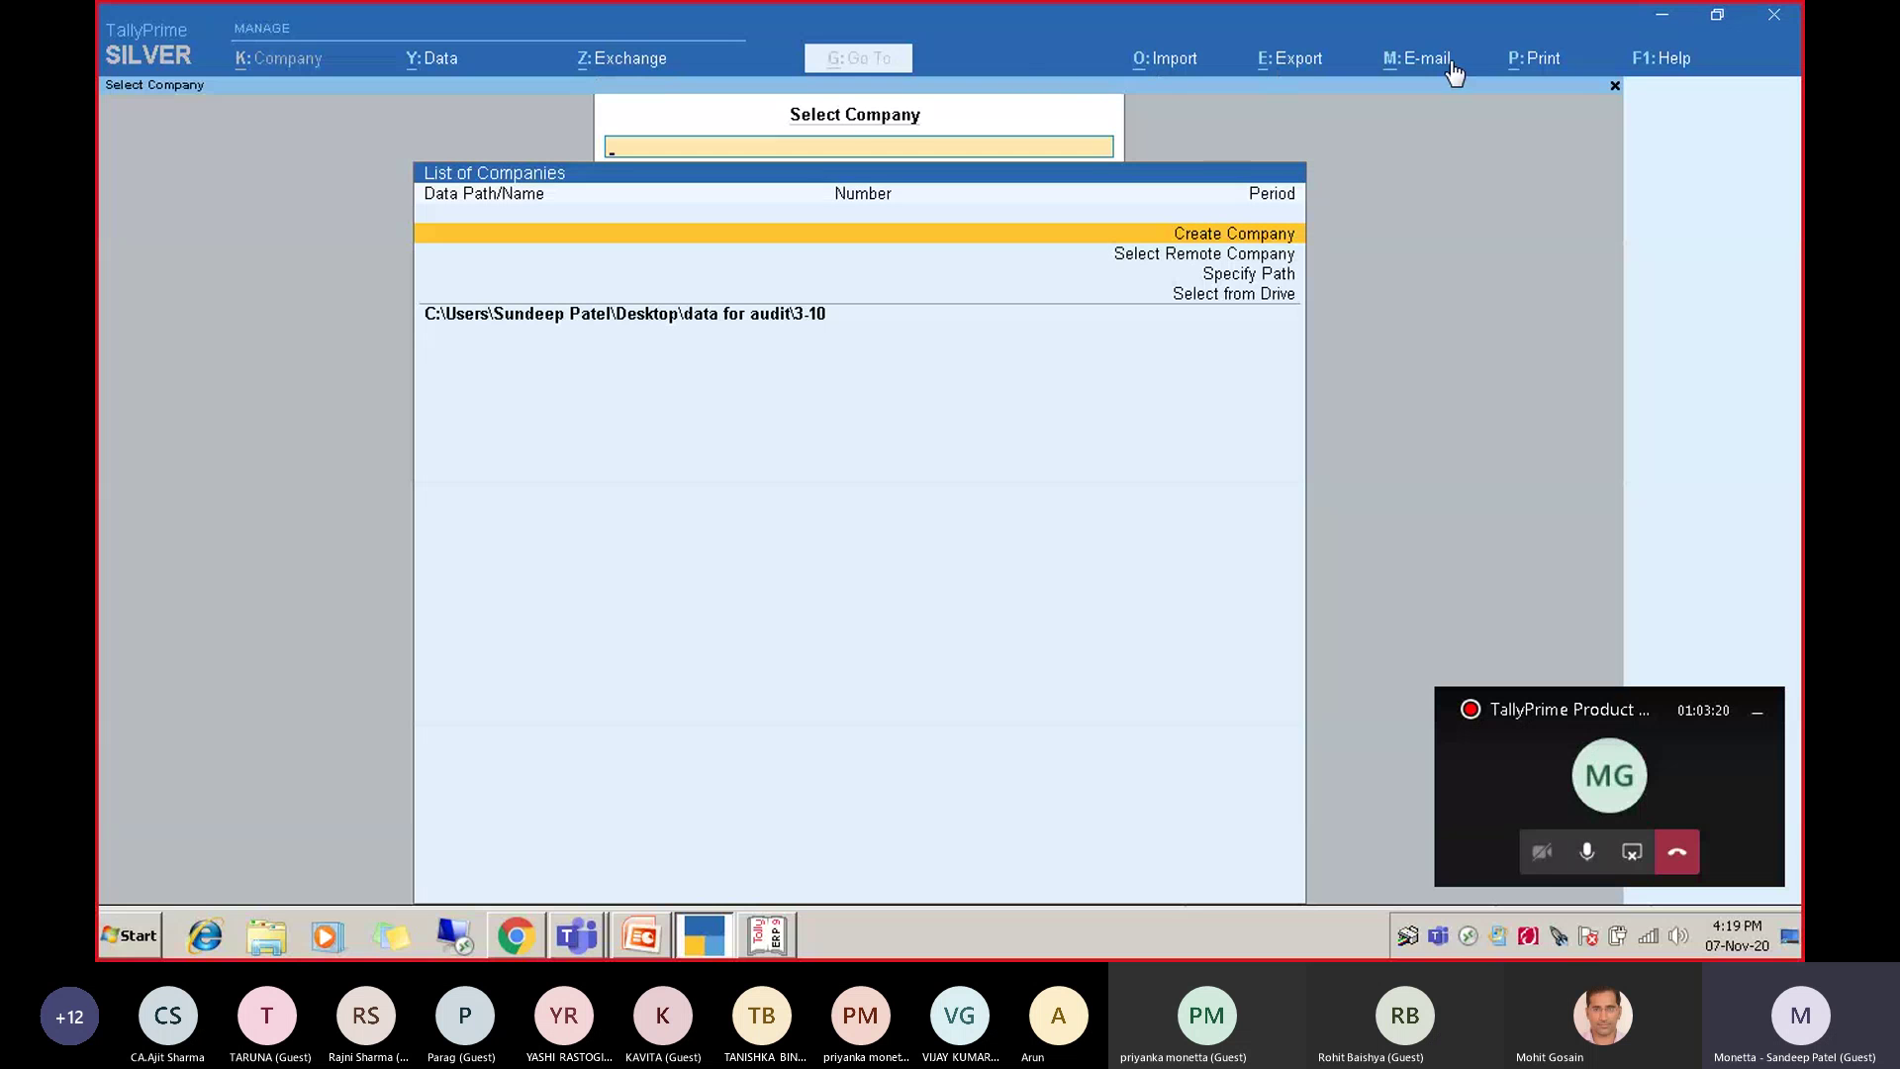
Select from drive D:\, filter to the Prime folder and choose Monetta - Tally Prime Demo.
{"action": "key", "text": "Down"}
{"action": "key", "text": "Down"}
{"action": "key", "text": "Up"}
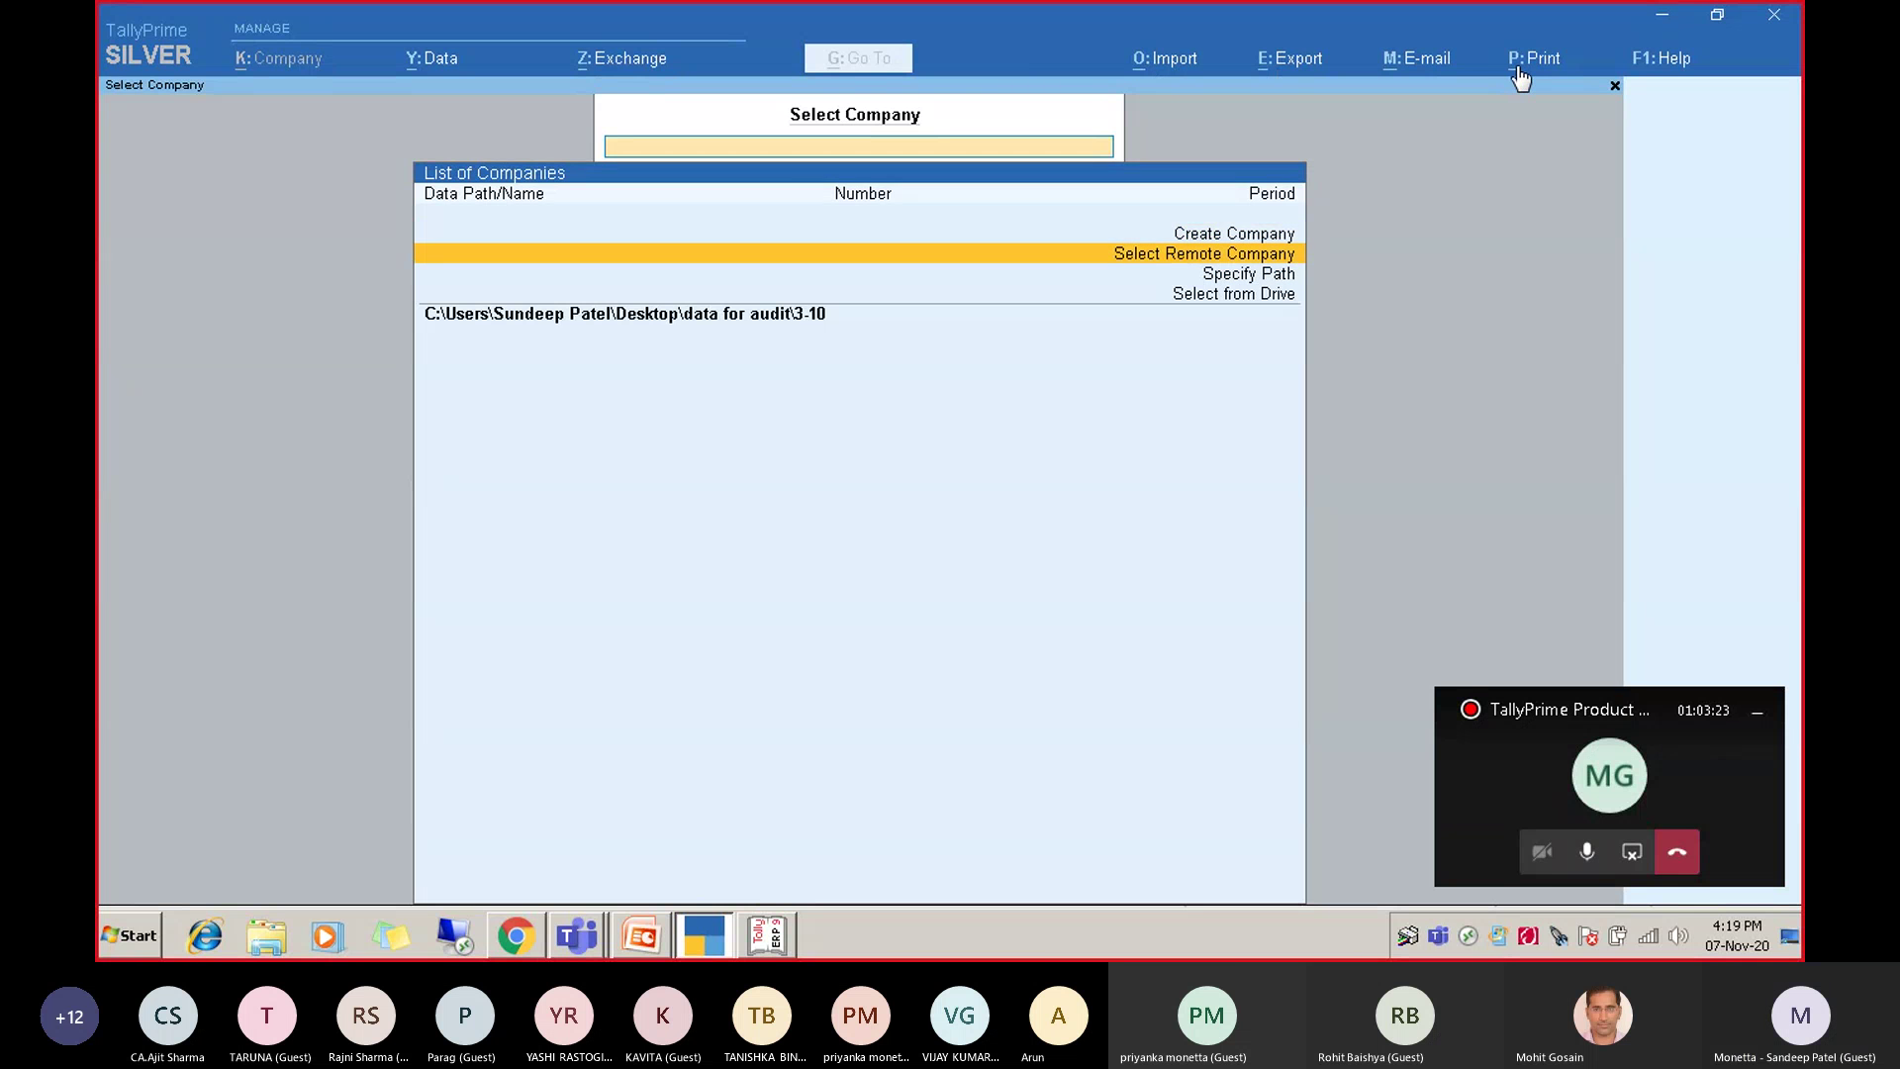
{"action": "key", "text": "Return"}
{"action": "key", "text": "Escape"}
{"action": "key", "text": "Down"}
{"action": "key", "text": "Down"}
{"action": "key", "text": "Return"}
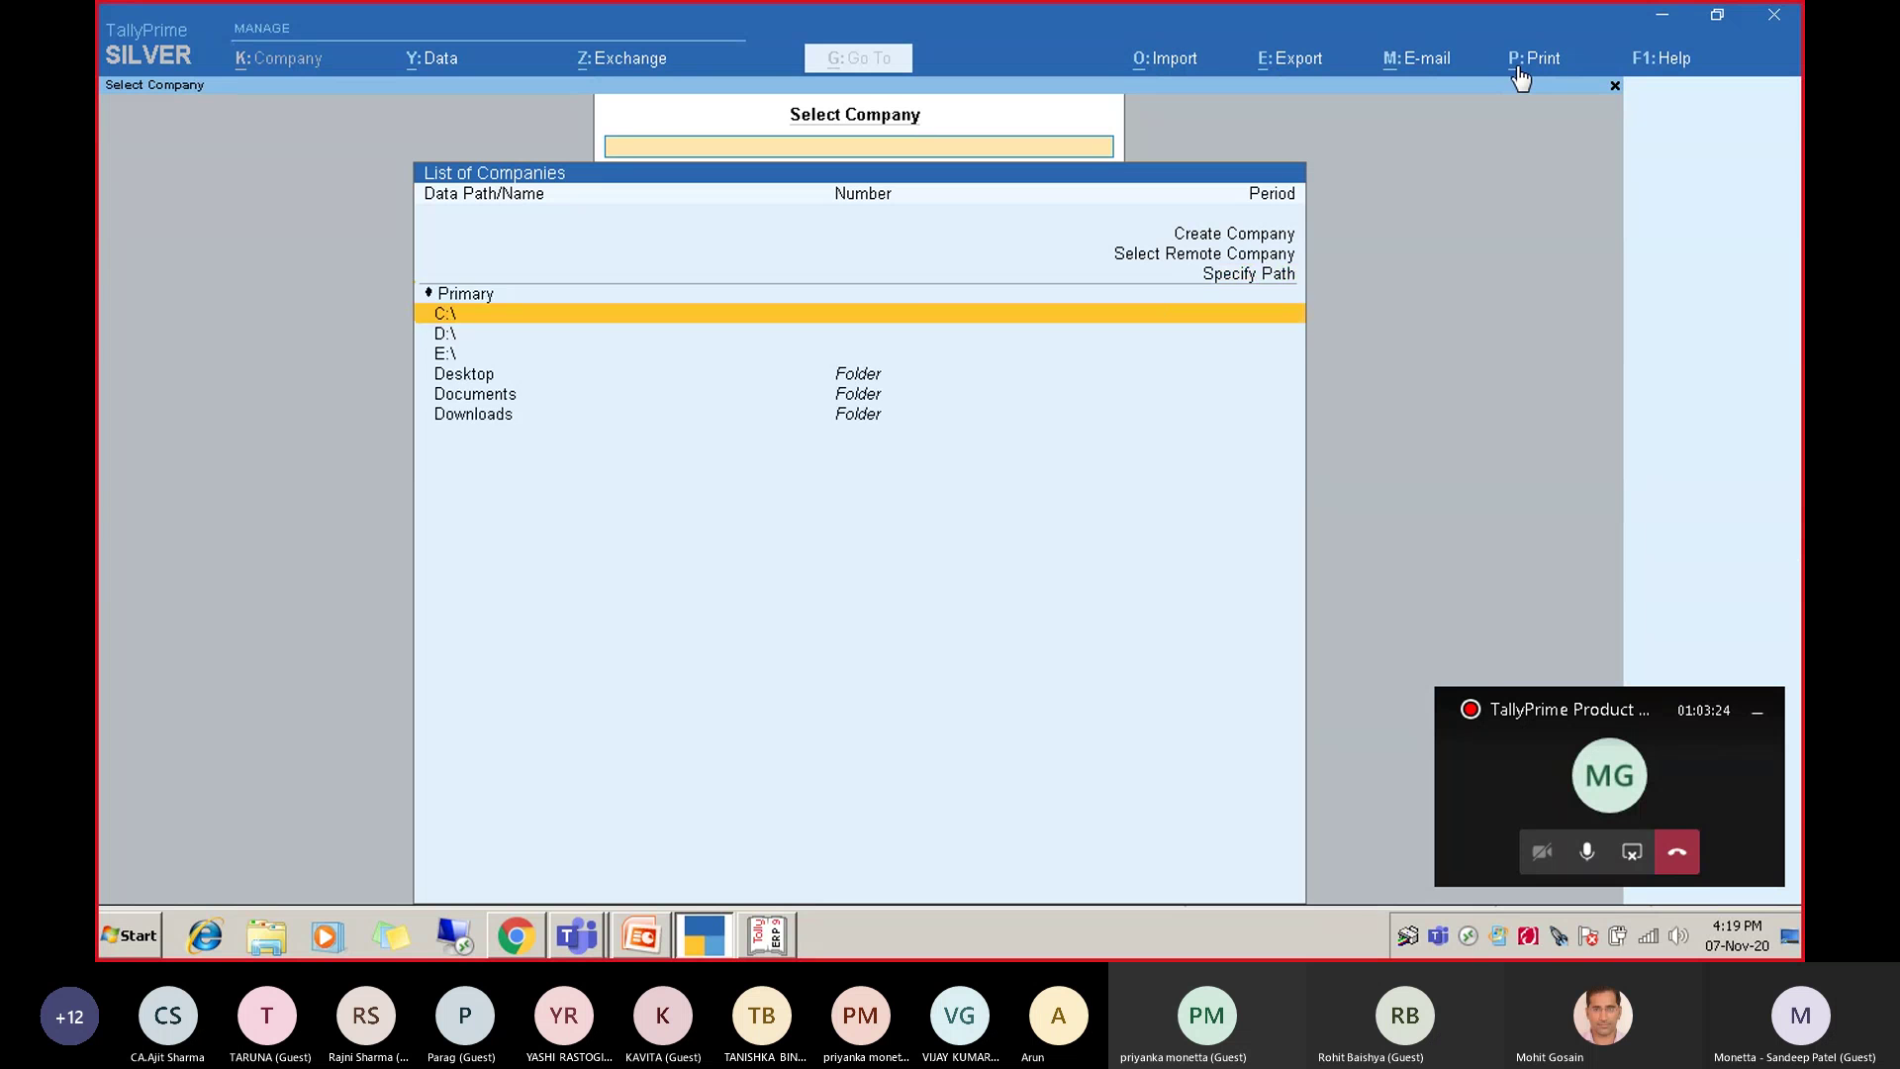
{"action": "key", "text": "Down"}
{"action": "key", "text": "Return"}
{"action": "type", "text": "prime"}
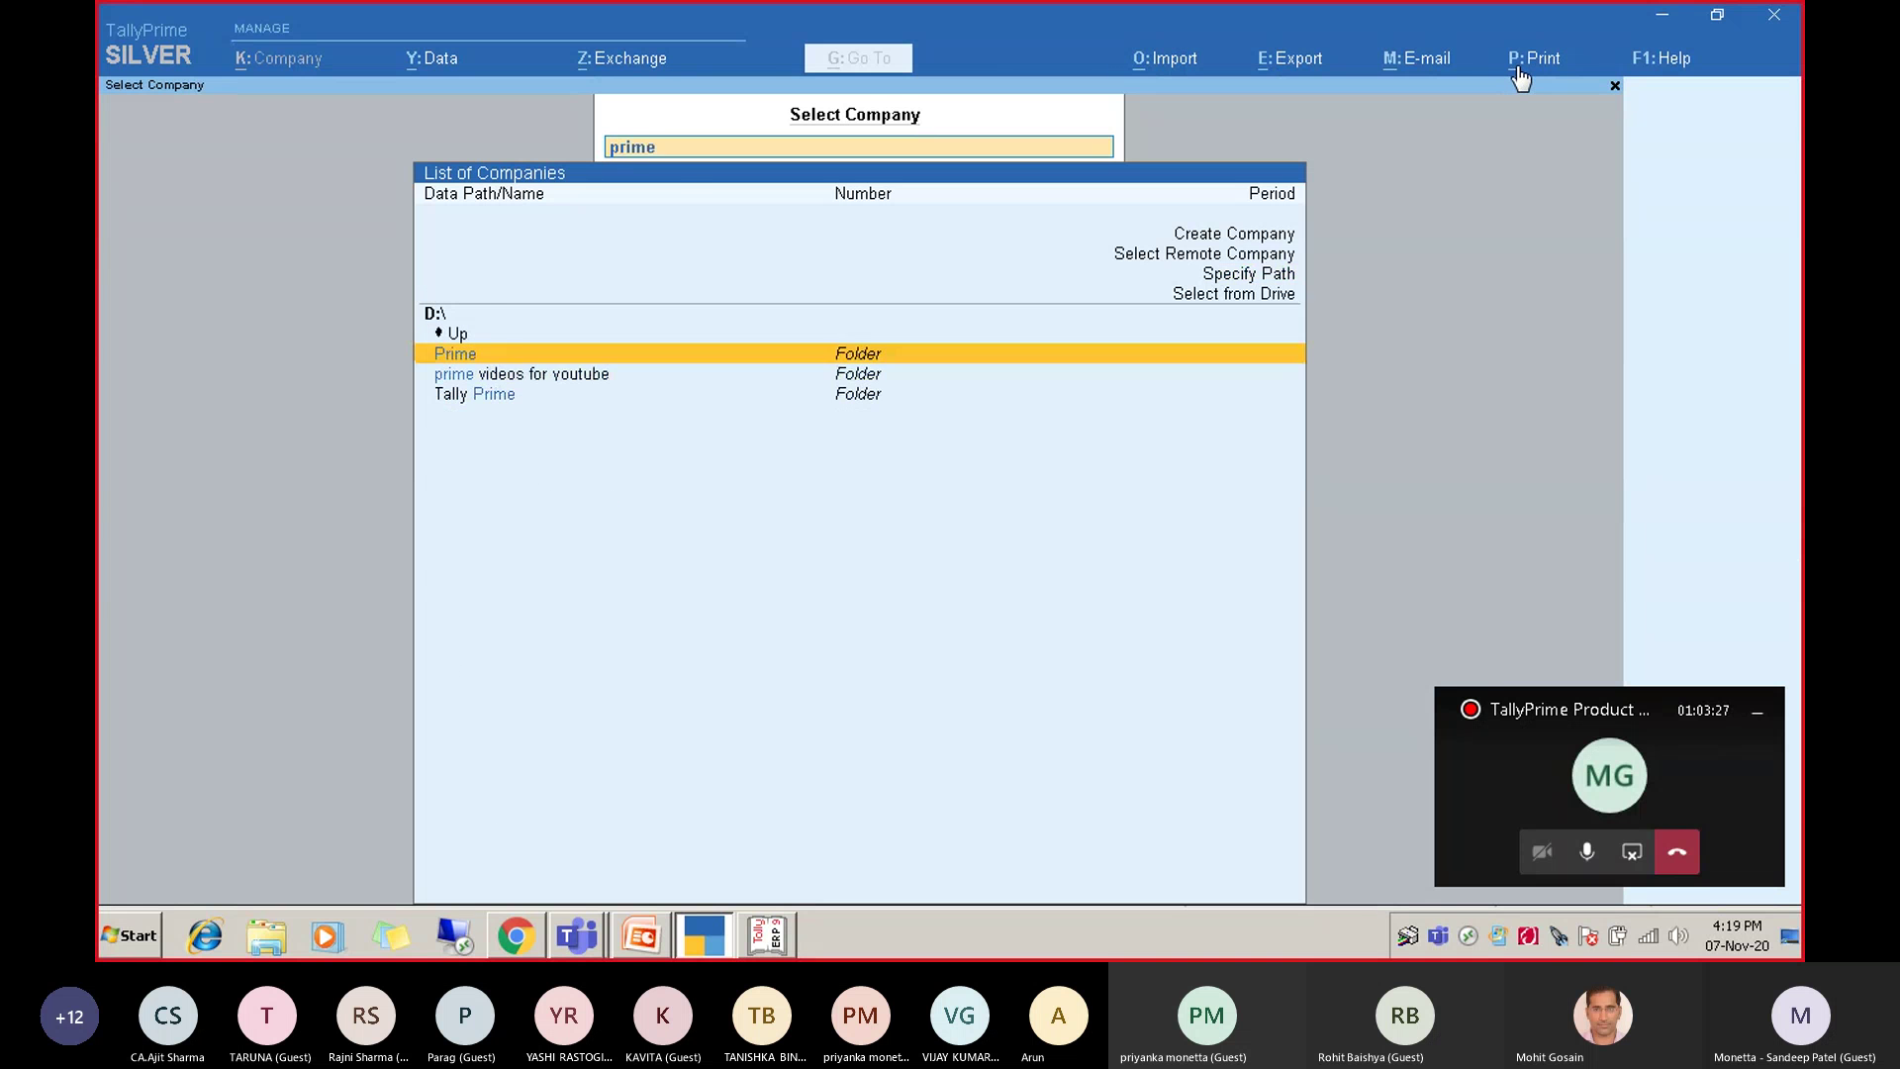
{"action": "key", "text": "Return"}
{"action": "key", "text": "Down"}
{"action": "key", "text": "Down"}
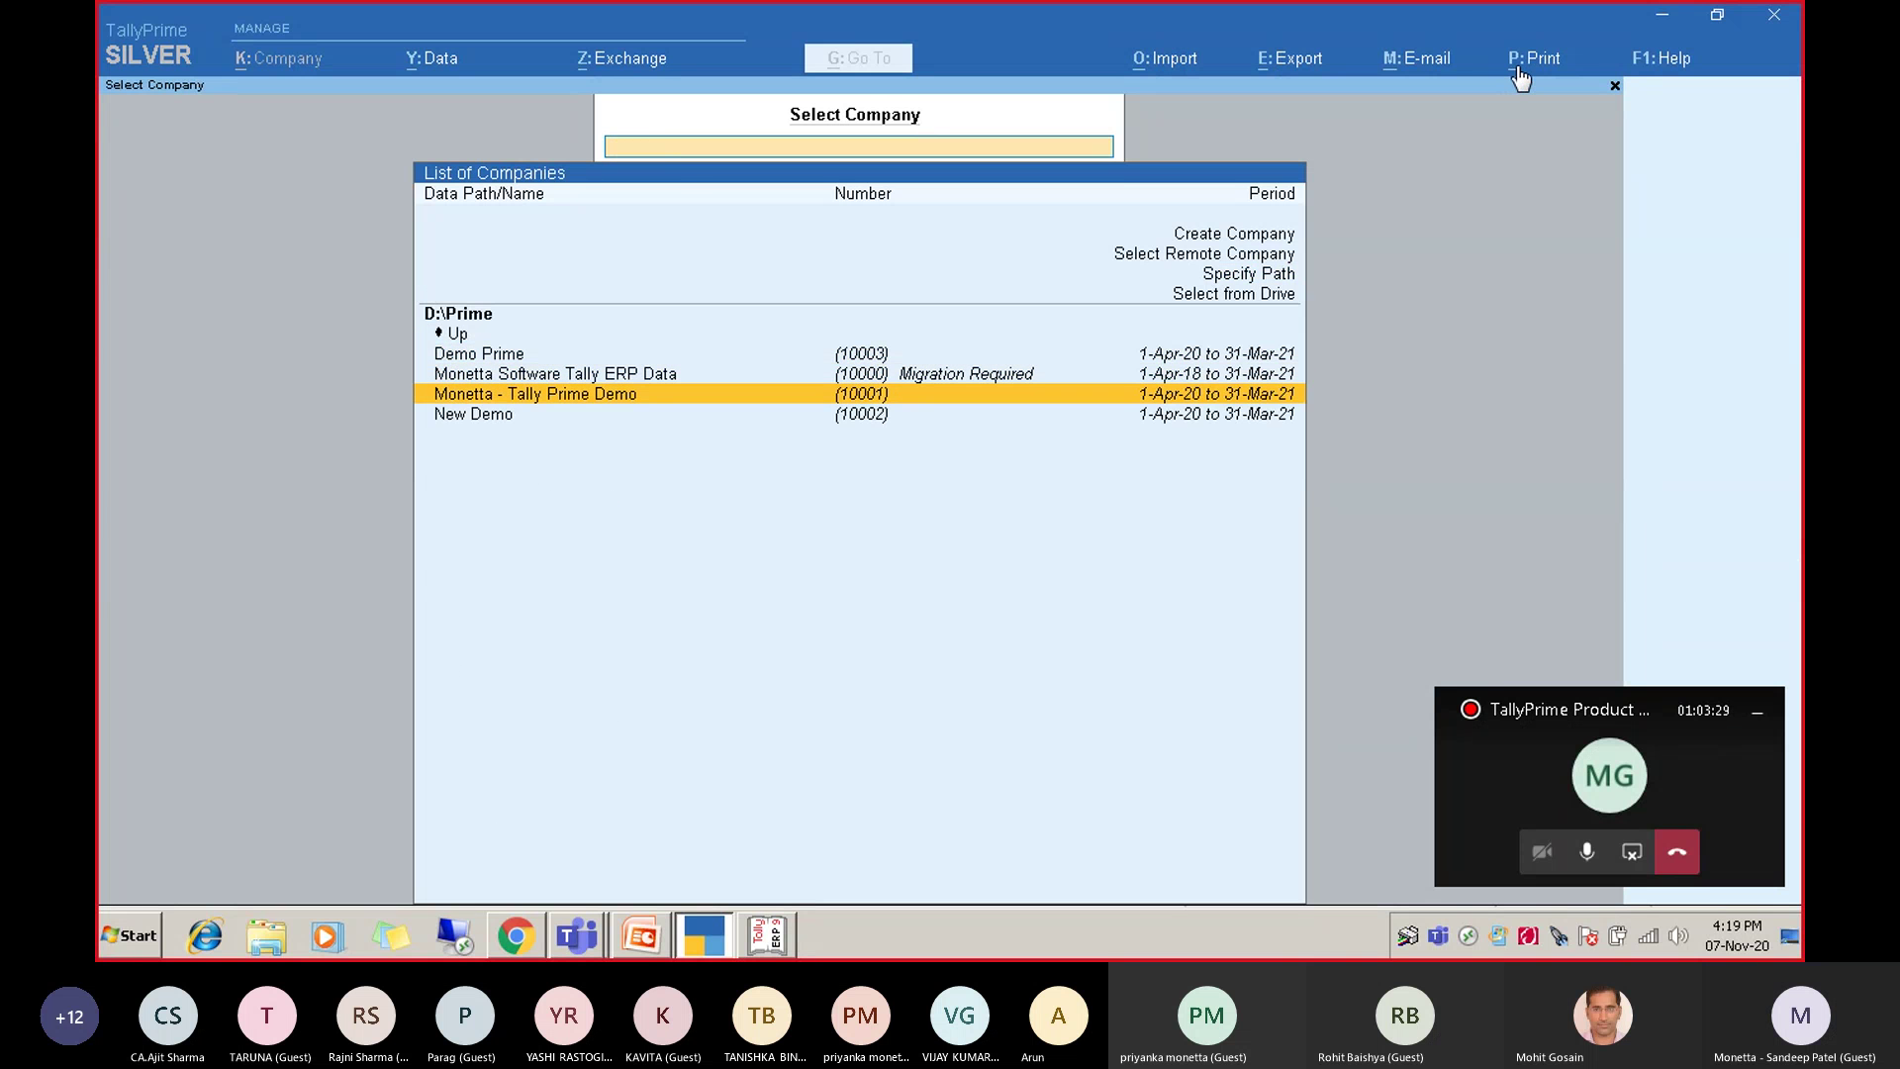
{"action": "key", "text": "Return"}
Log into the company with its username and password.
{"action": "type", "text": "admin"}
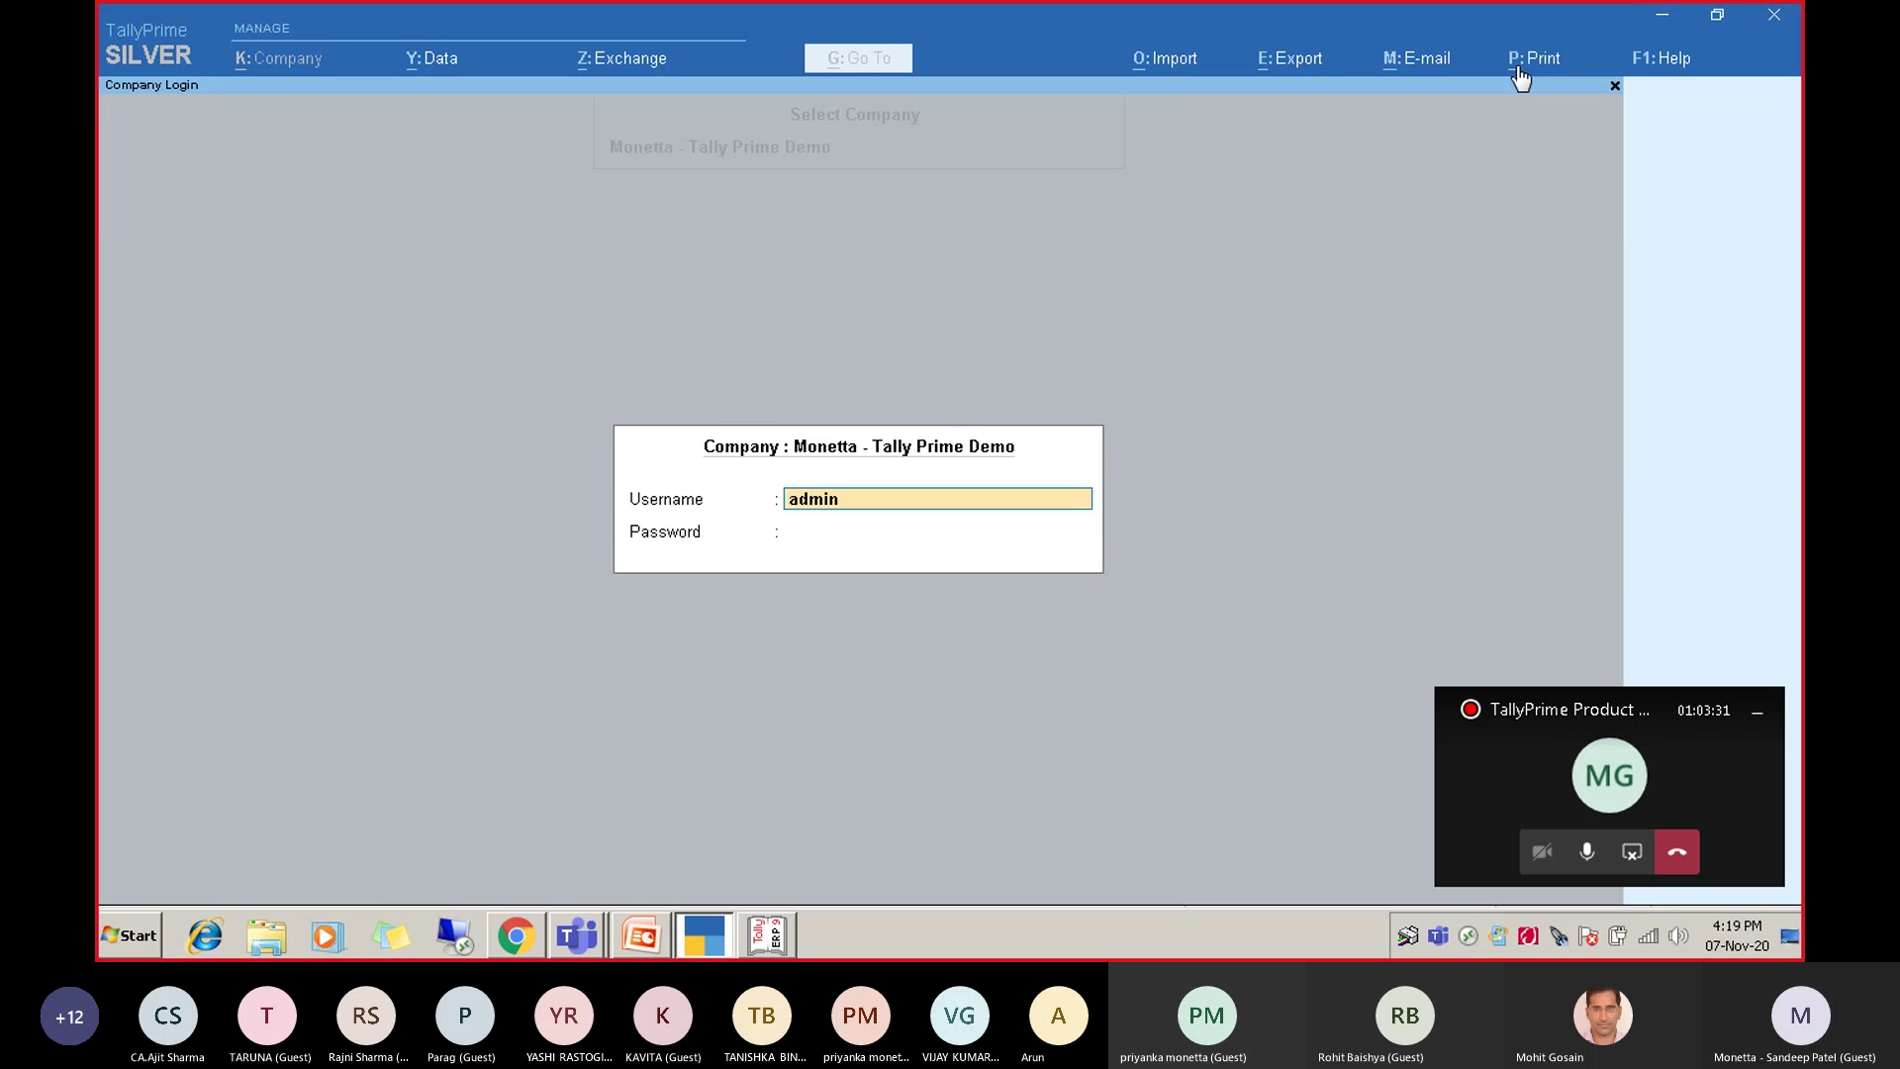
{"action": "key", "text": "Return"}
{"action": "type", "text": "admin"}
{"action": "key", "text": "Return"}
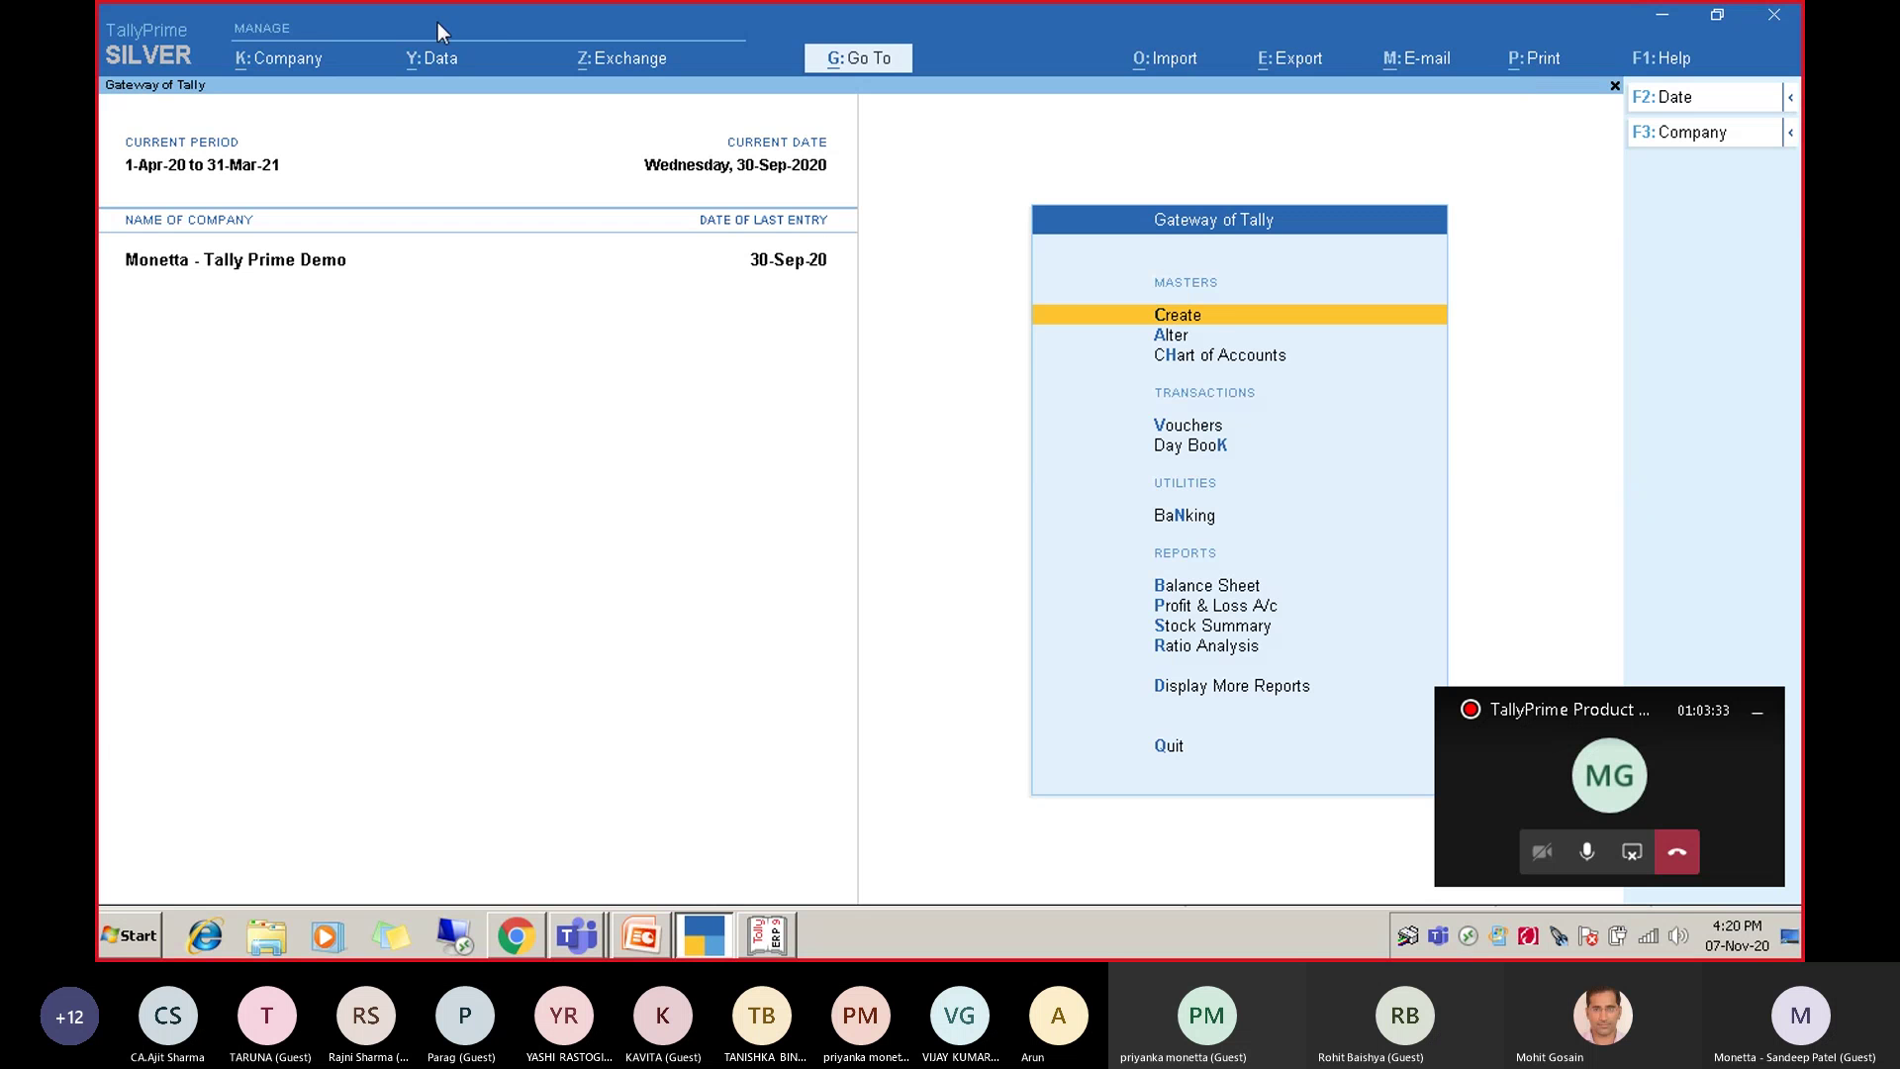
Open the K: Company menu with its create, alter, select and shut options.
{"action": "left_click", "coordinate": [288, 69]}
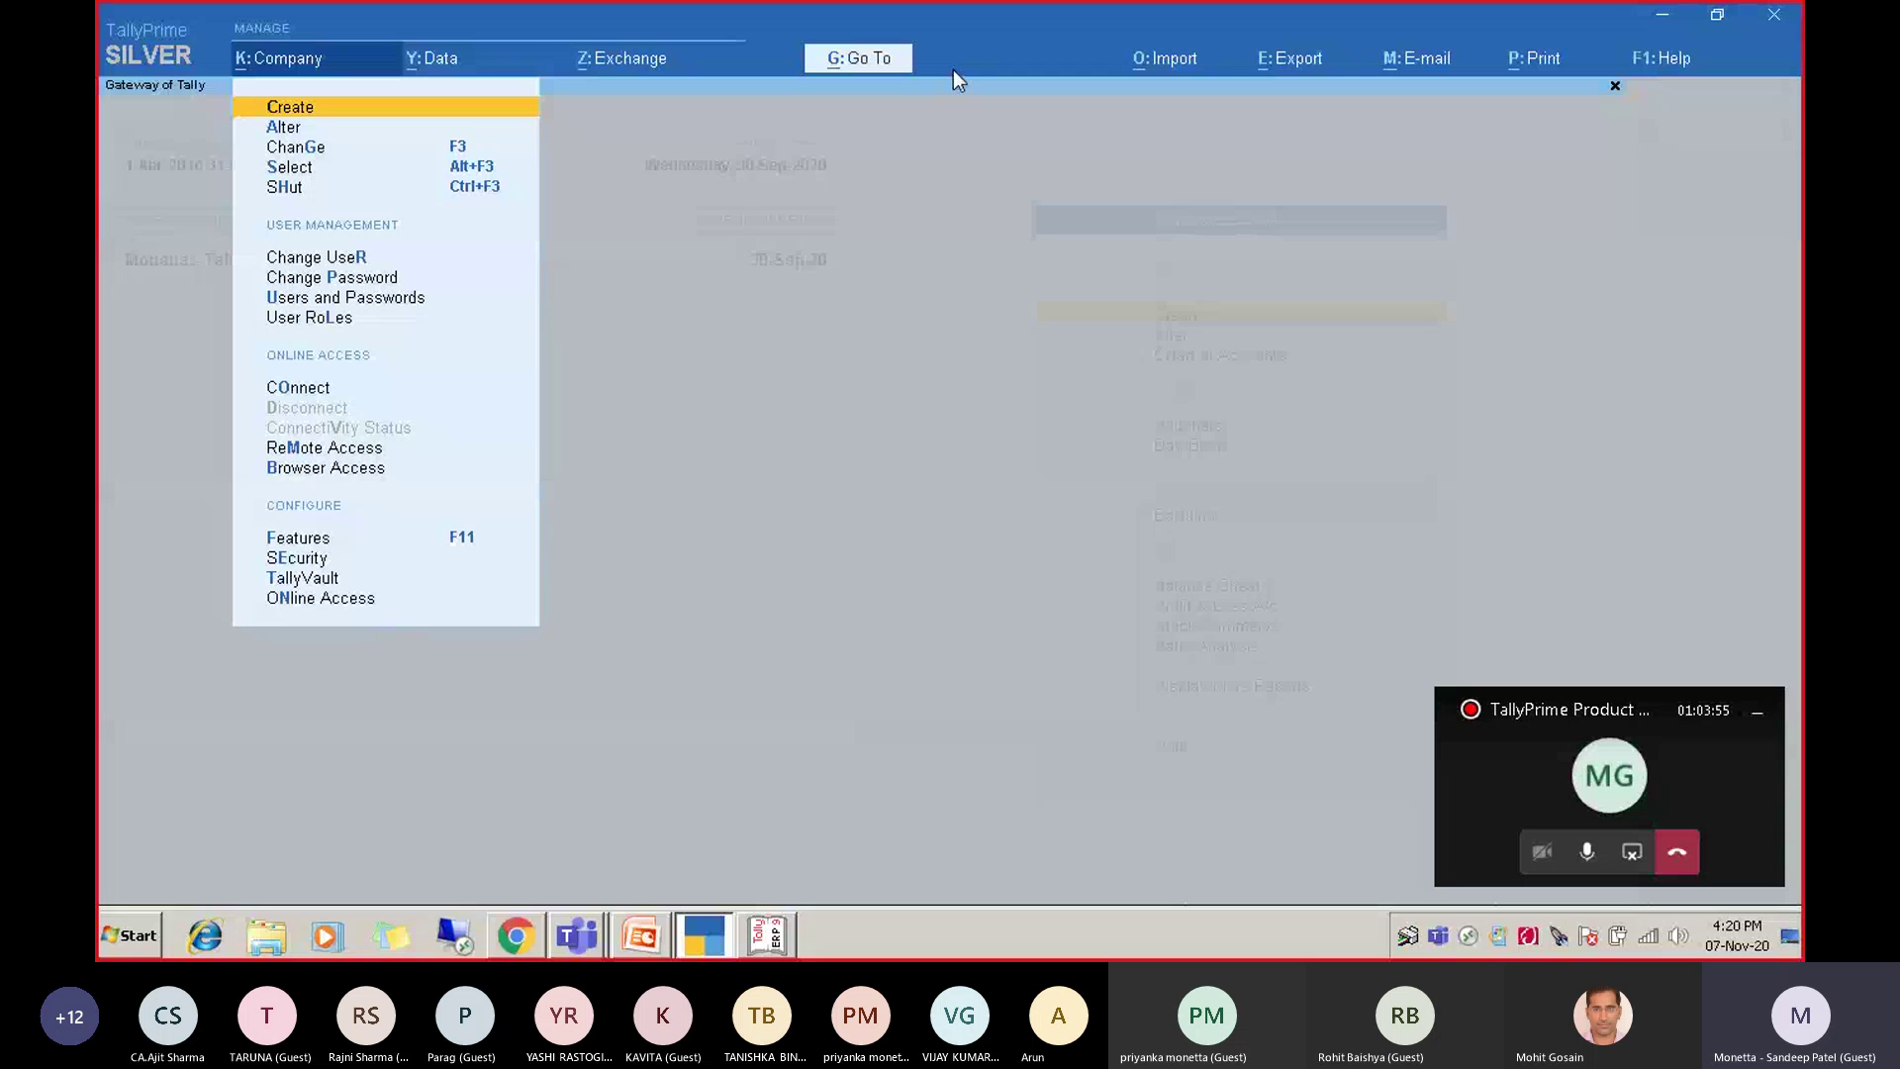
Look through the Y: Data, Z: Exchange, O: Import and E: Export menus.
{"action": "left_click", "coordinate": [460, 71]}
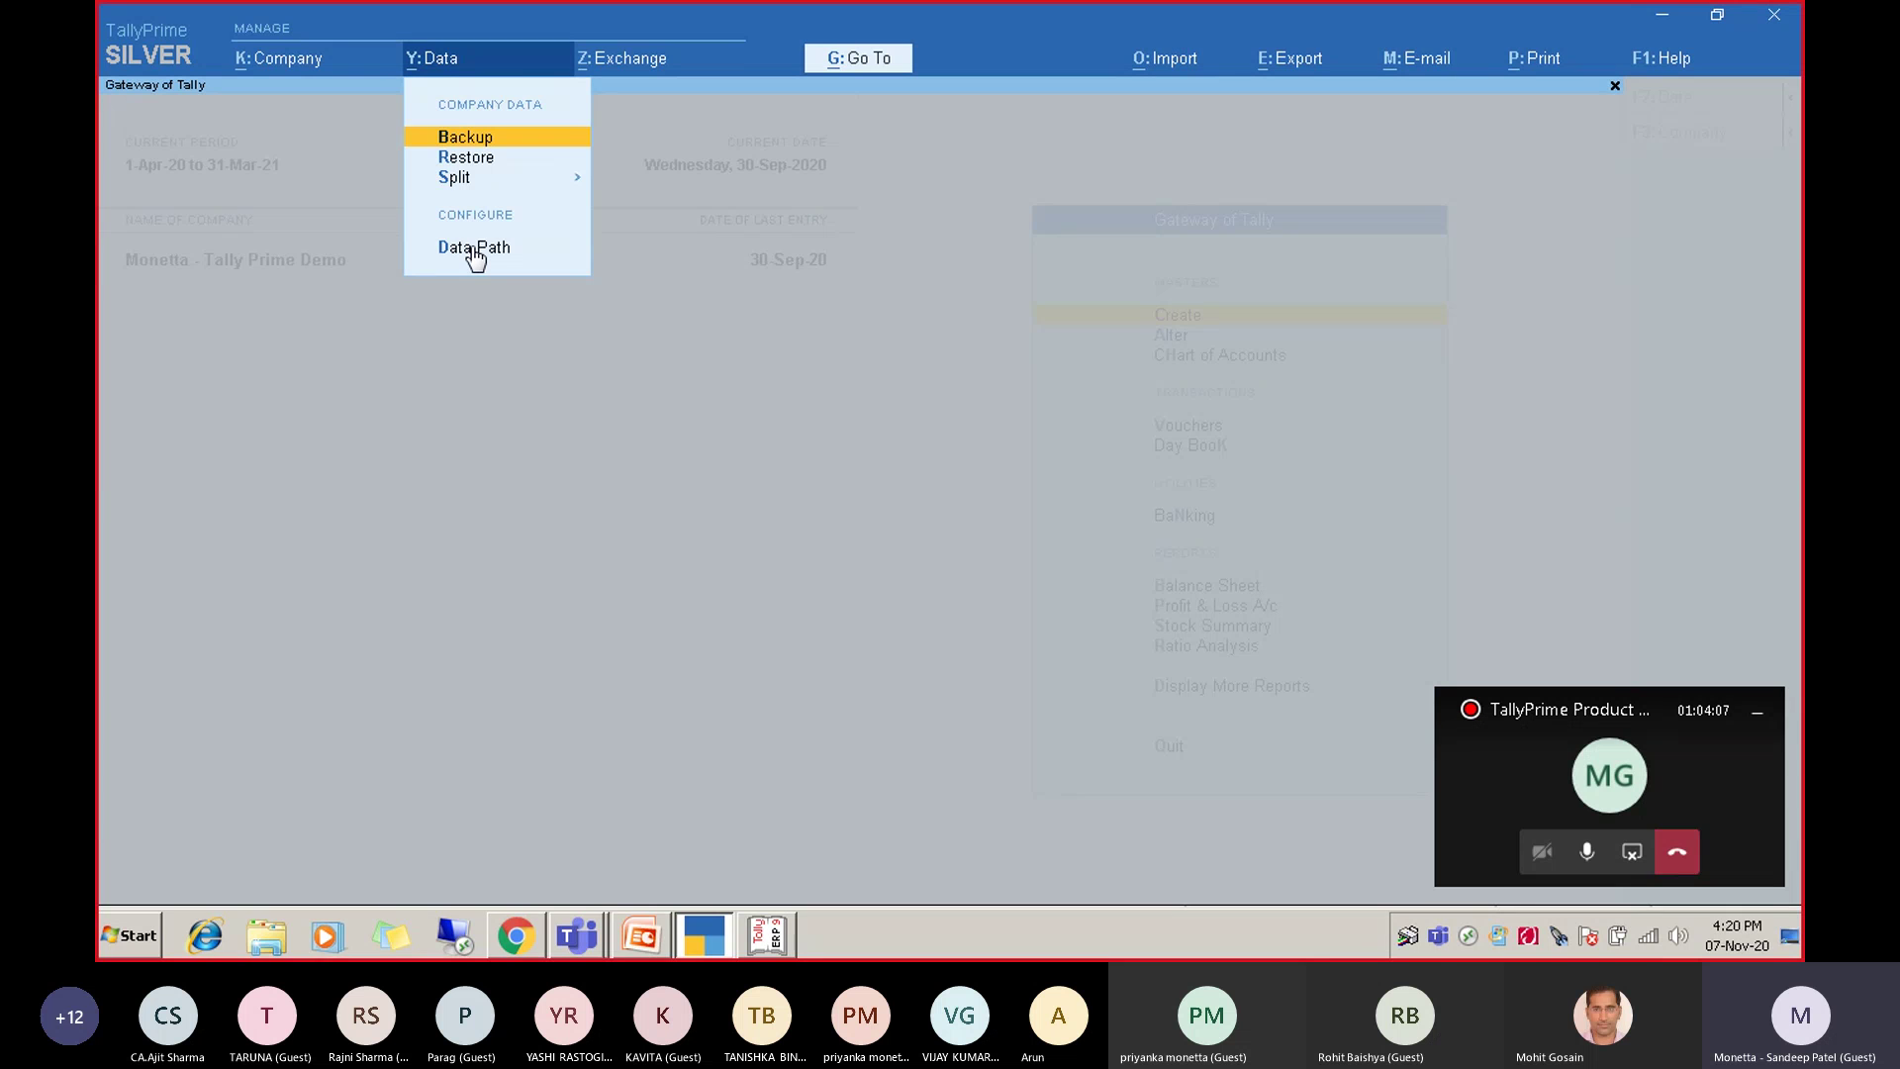
{"action": "left_click", "coordinate": [615, 58]}
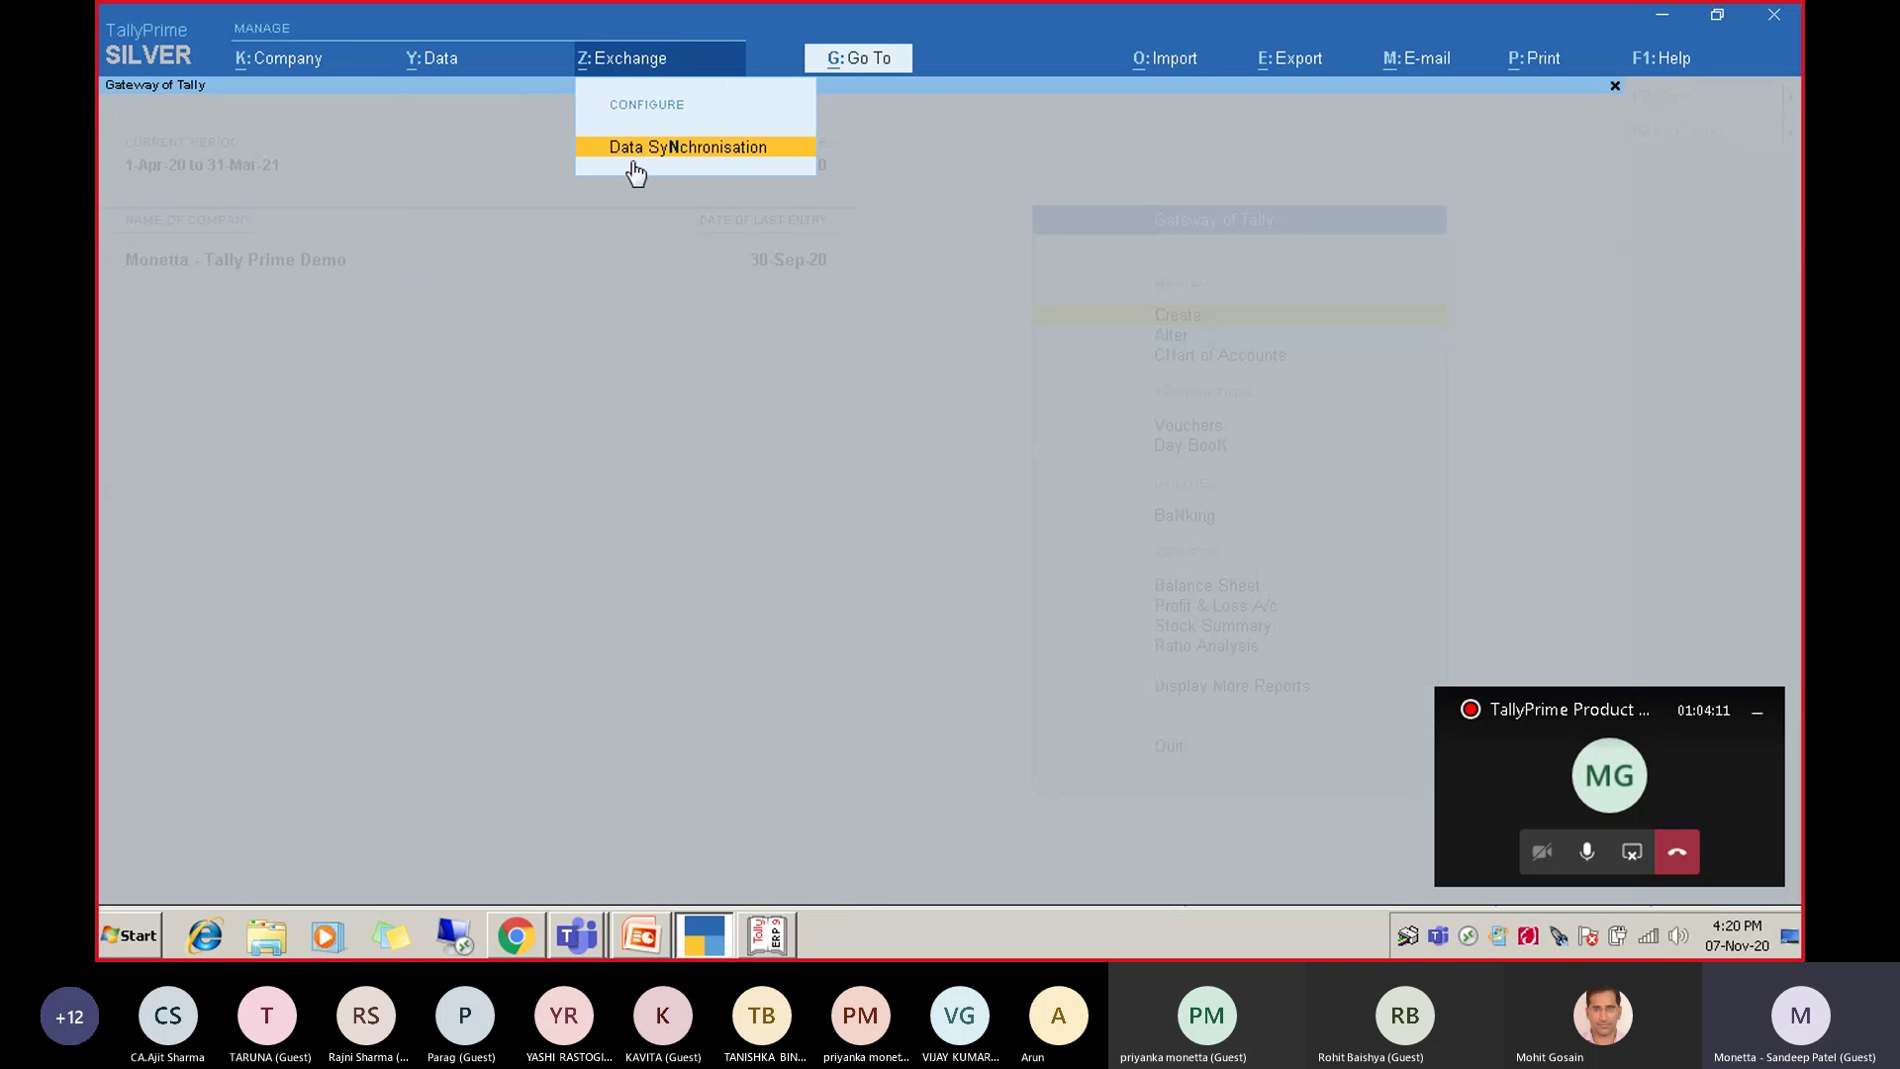
{"action": "left_click", "coordinate": [1186, 64]}
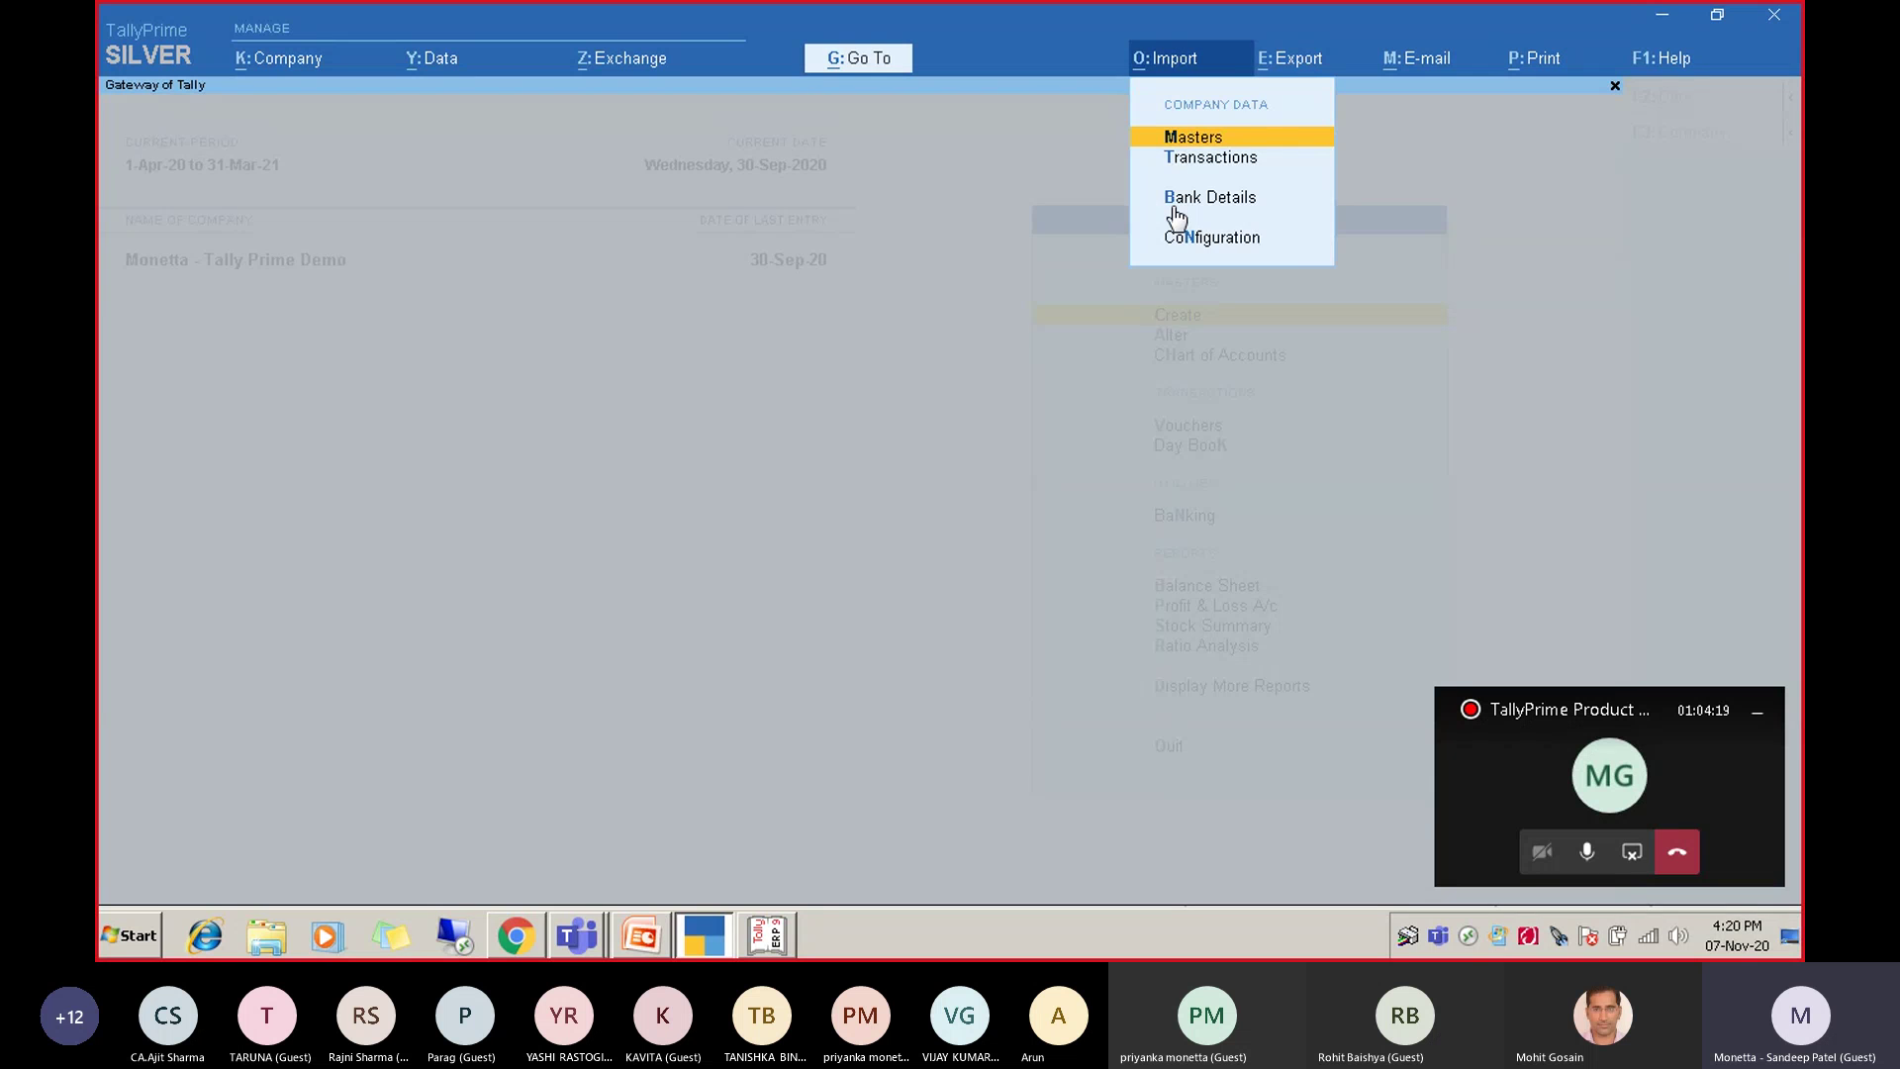
{"action": "key", "text": "Right"}
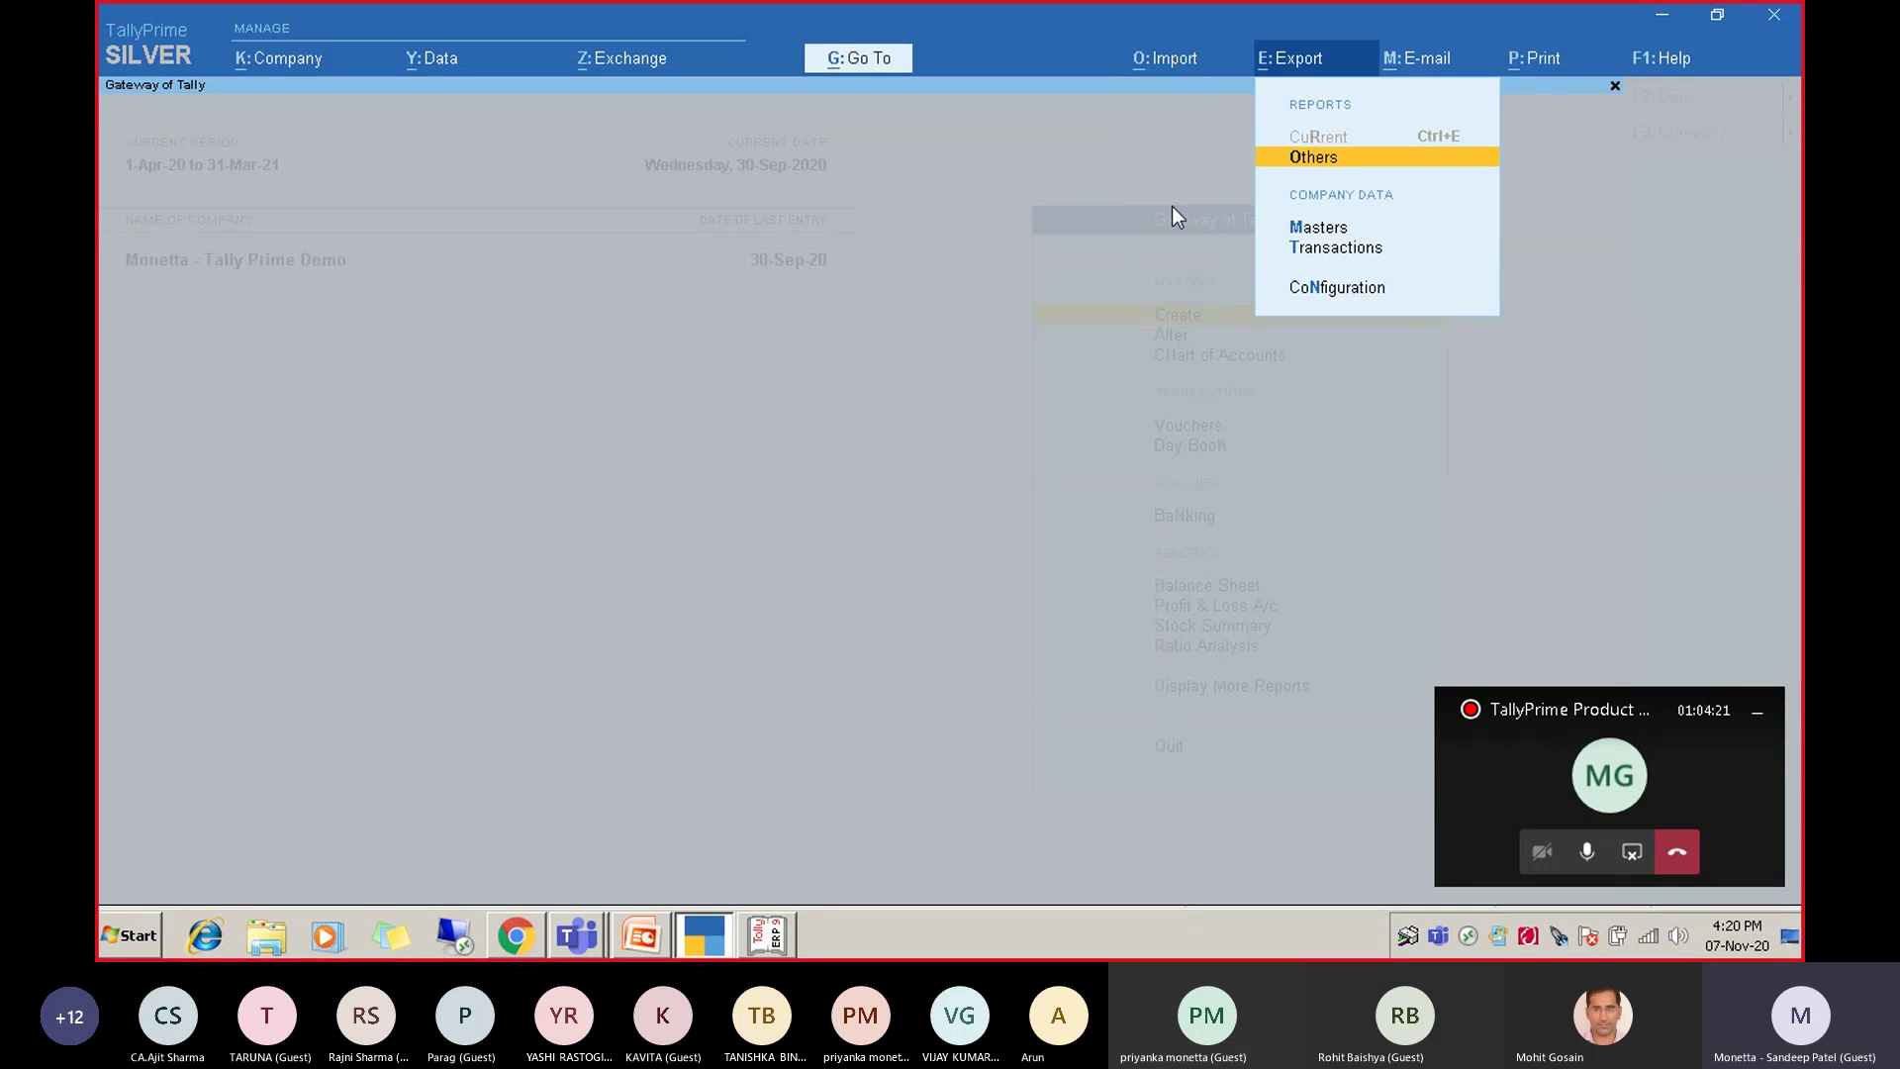
{"action": "key", "text": "Down"}
{"action": "key", "text": "Down"}
{"action": "key", "text": "Down"}
{"action": "key", "text": "Up"}
{"action": "key", "text": "Up"}
{"action": "key", "text": "Up"}
Look through the M: E-mail, P: Print and F1: Help menus, then close back to Gateway.
{"action": "key", "text": "Right"}
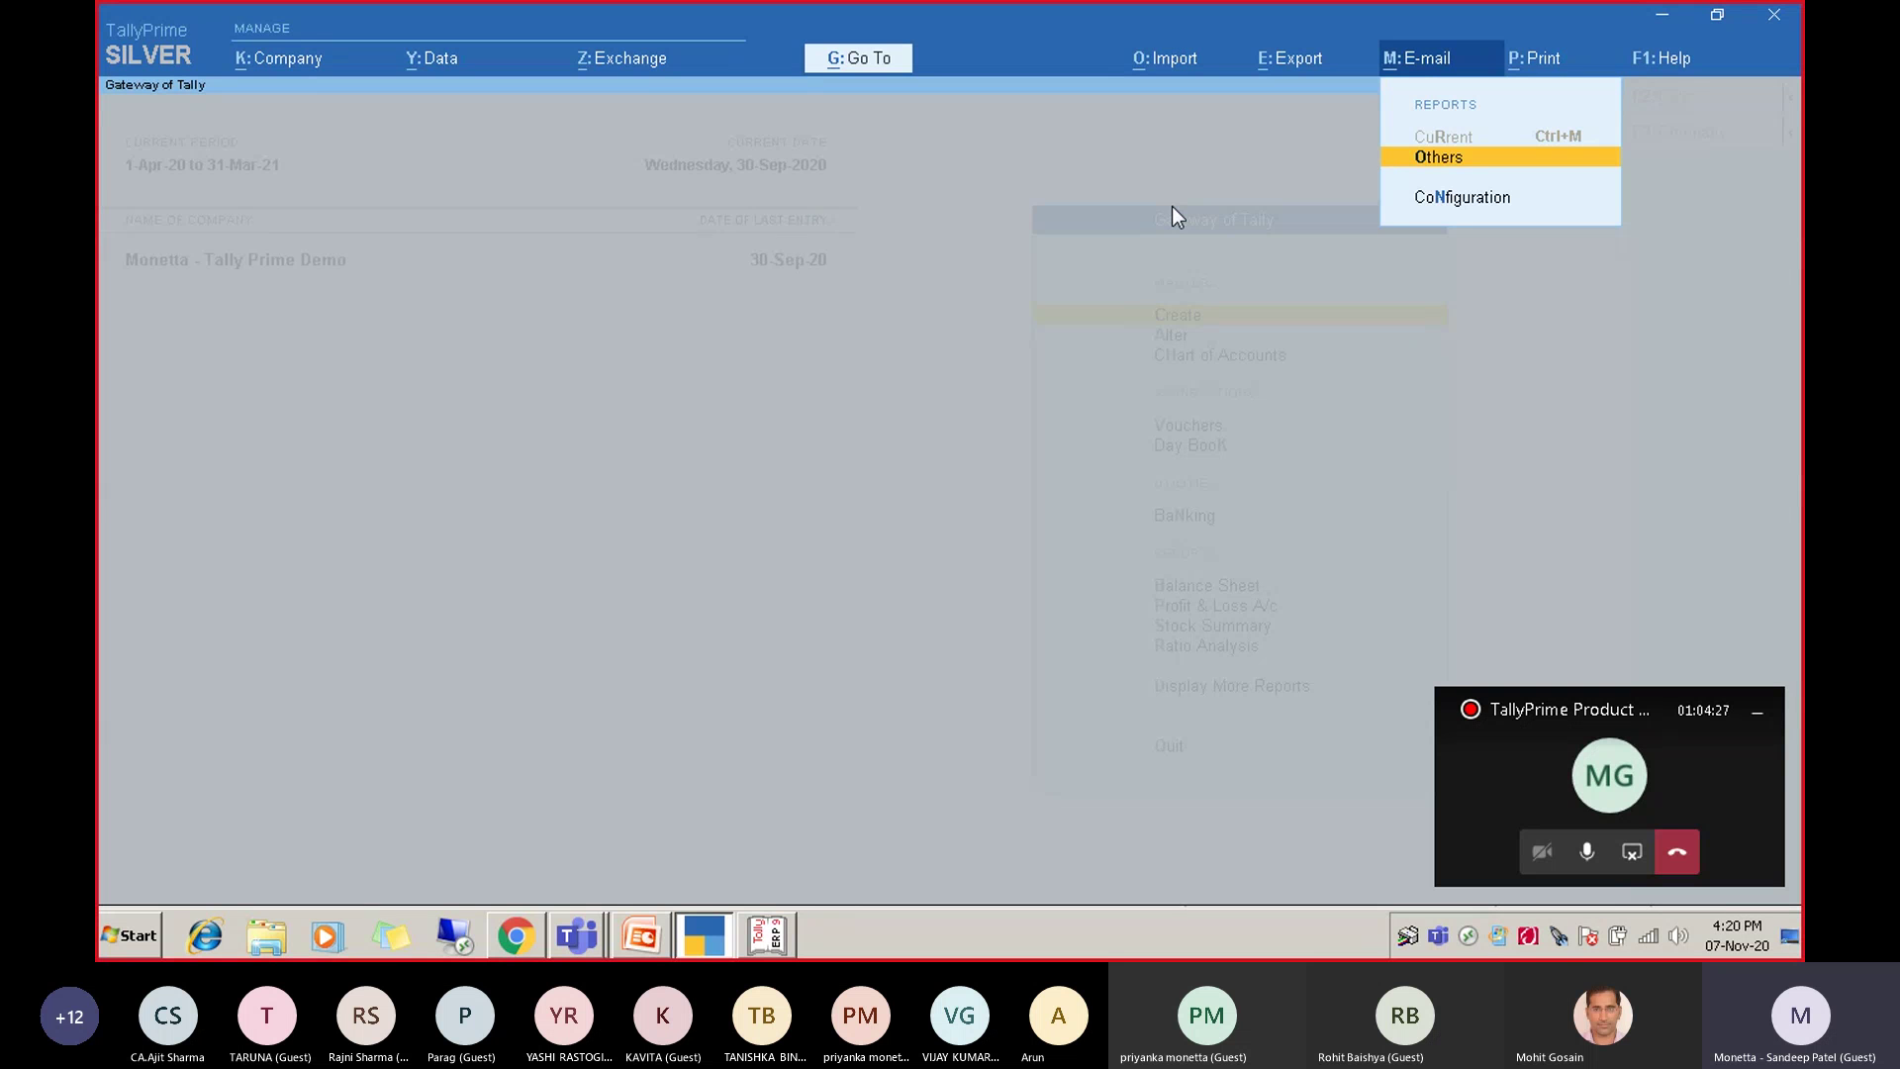
{"action": "key", "text": "Down"}
{"action": "key", "text": "Up"}
{"action": "key", "text": "Down"}
{"action": "key", "text": "Up"}
{"action": "key", "text": "Down"}
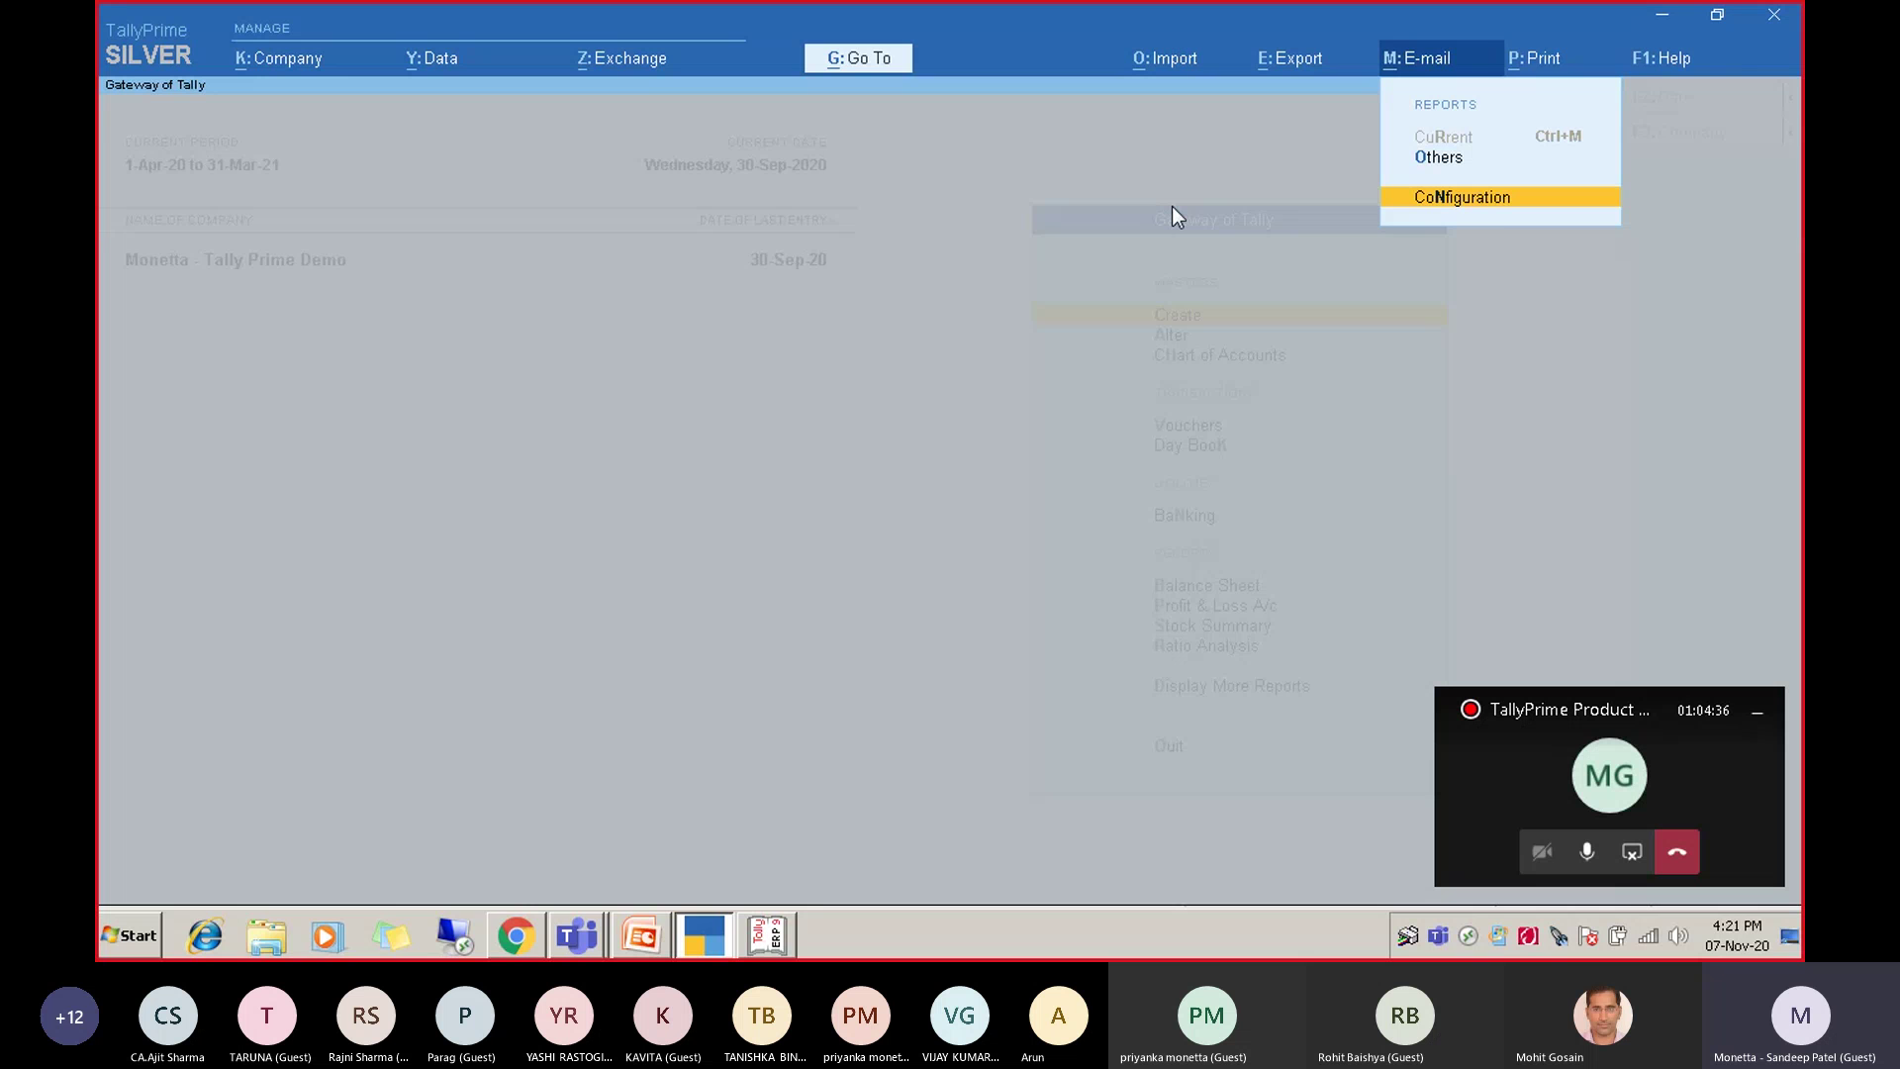
{"action": "key", "text": "Right"}
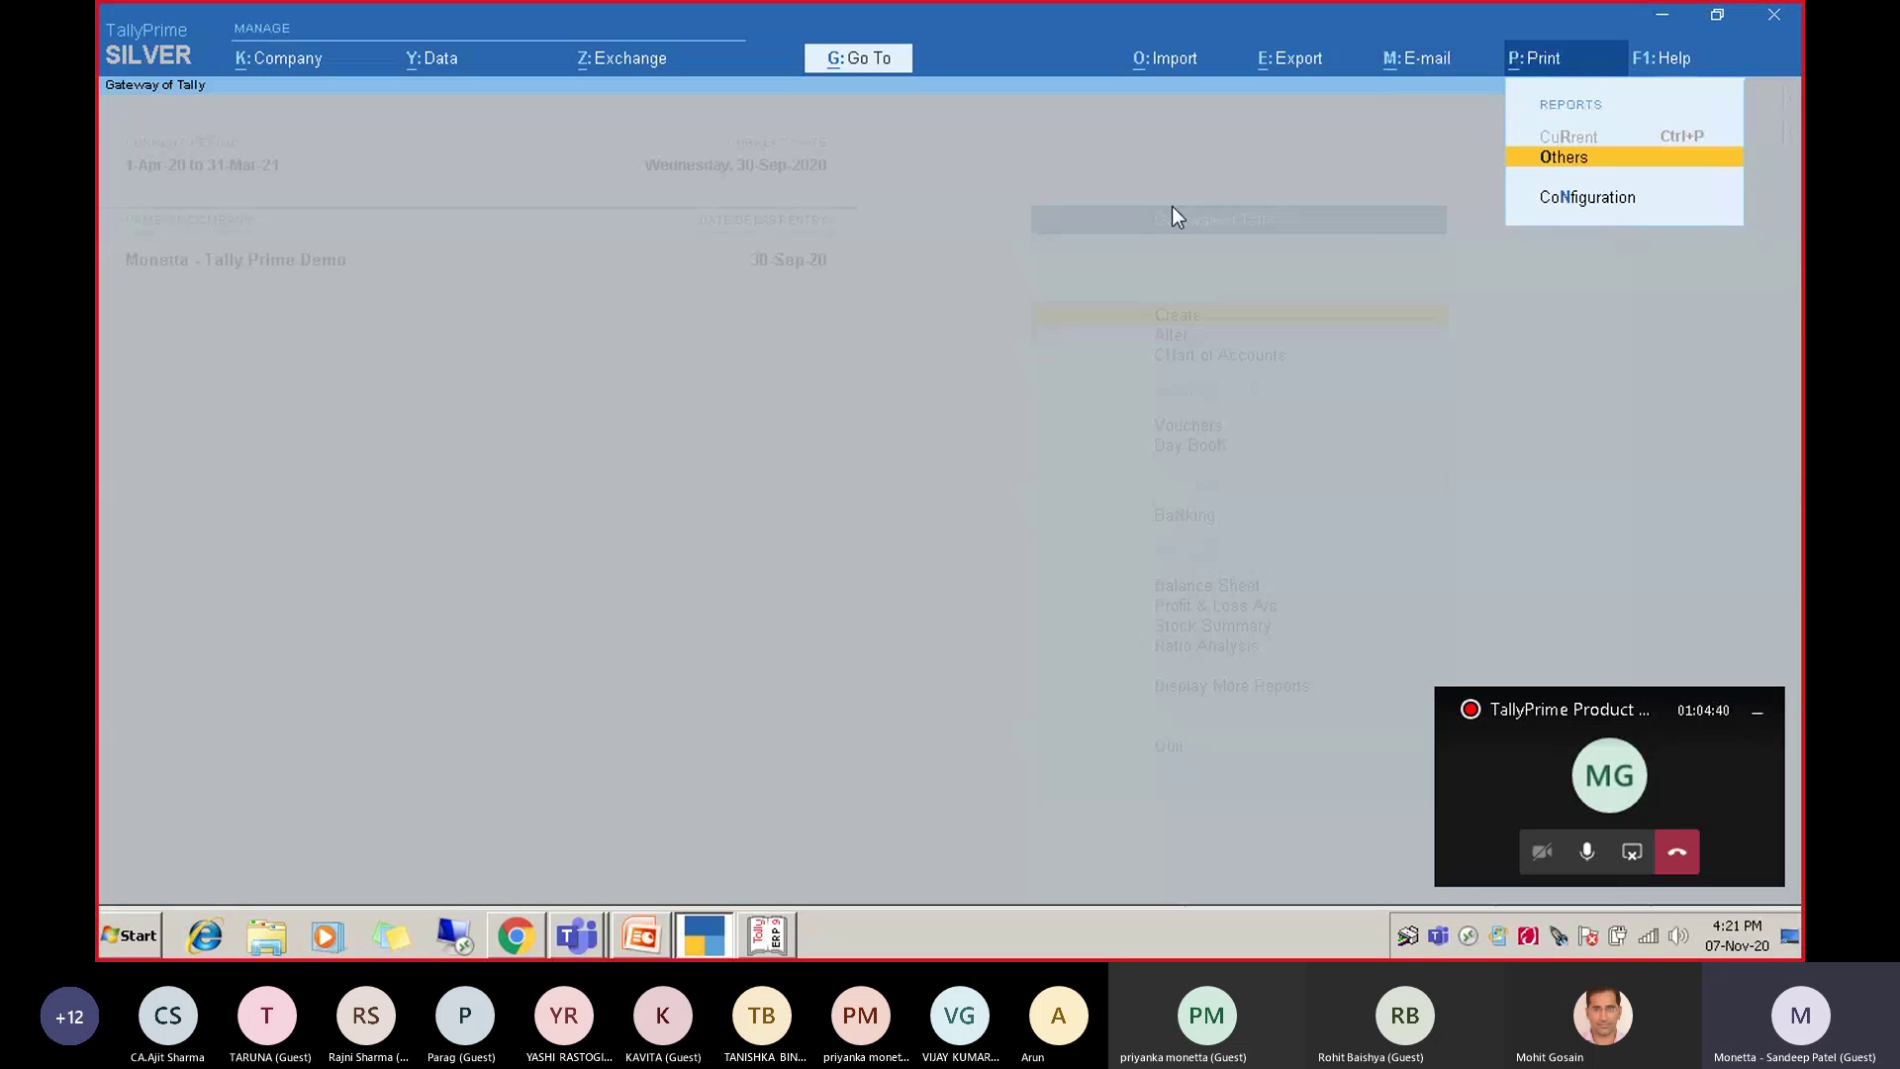
{"action": "key", "text": "Right"}
{"action": "key", "text": "Left"}
{"action": "key", "text": "Left"}
{"action": "key", "text": "Left"}
{"action": "key", "text": "Left"}
{"action": "key", "text": "Left"}
{"action": "key", "text": "Escape"}
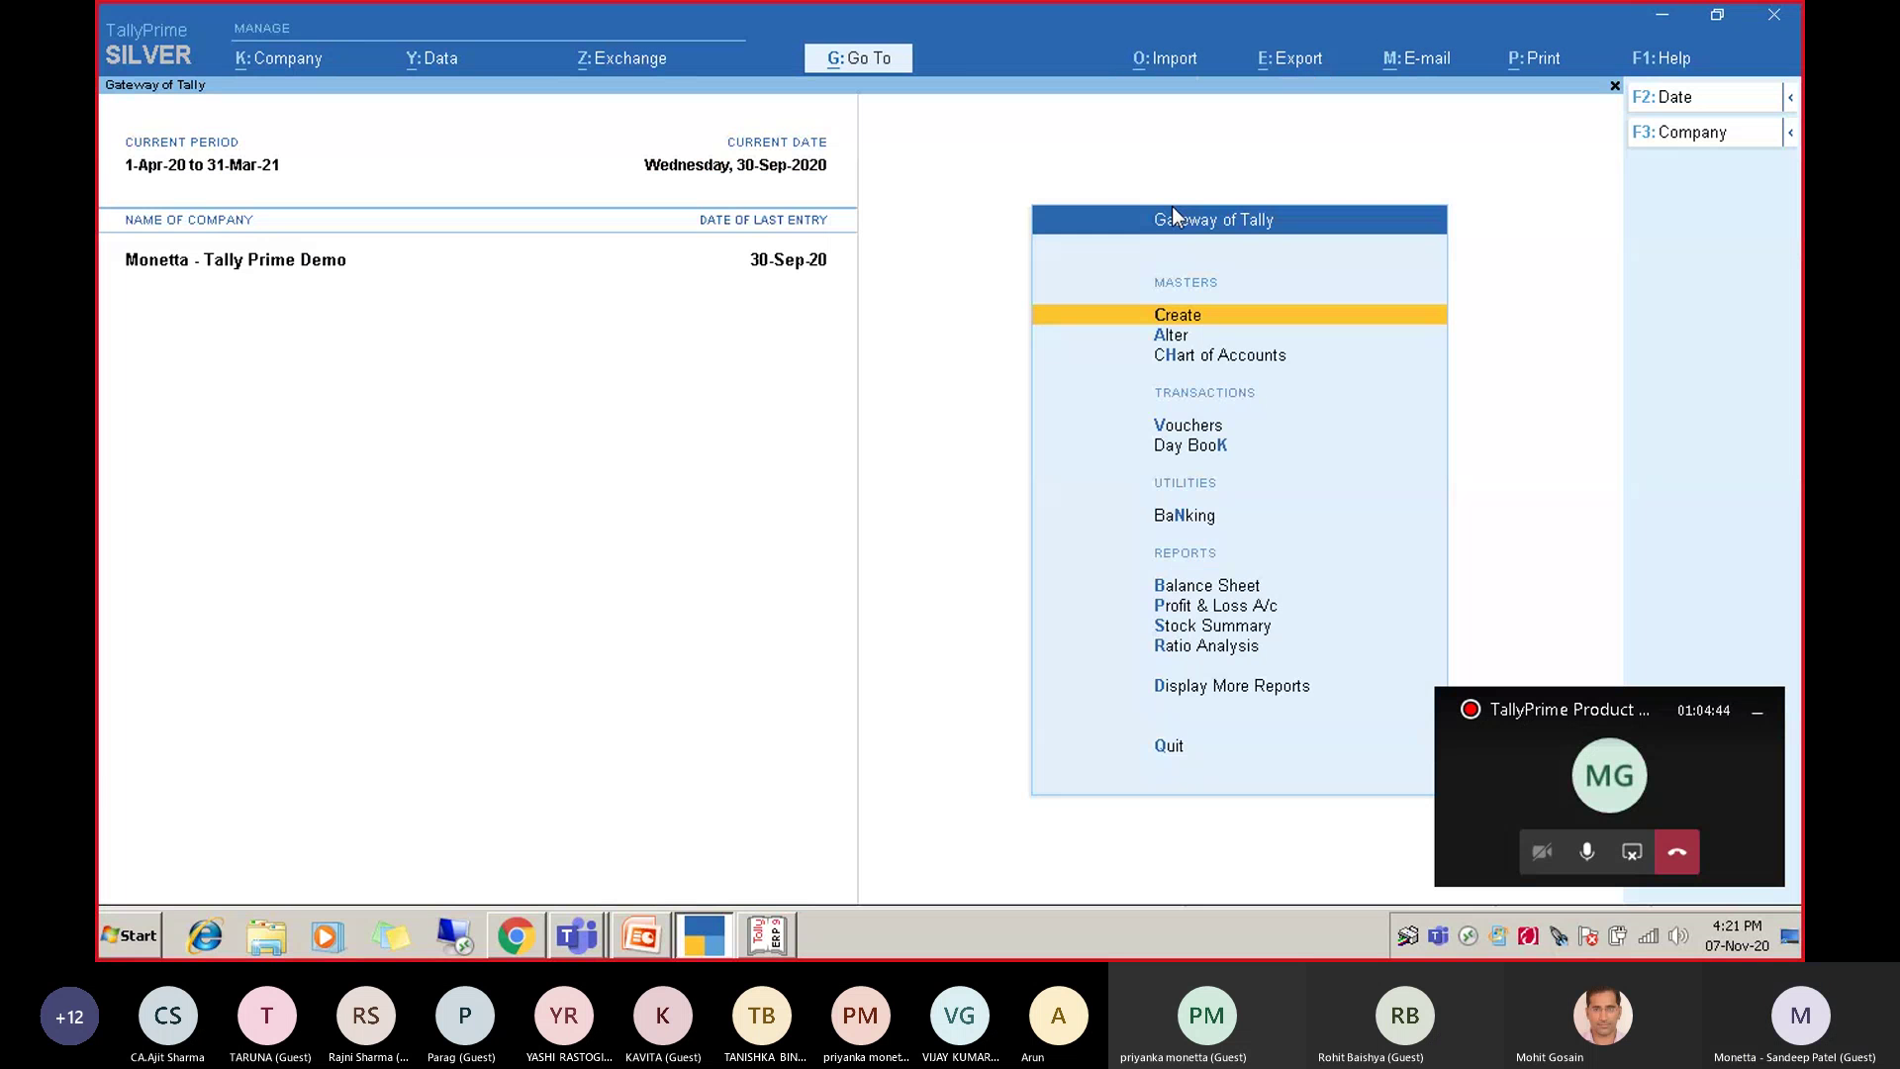
From the Select Company options, choose Create Company to get a blank creation form.
{"action": "left_click", "coordinate": [1757, 146]}
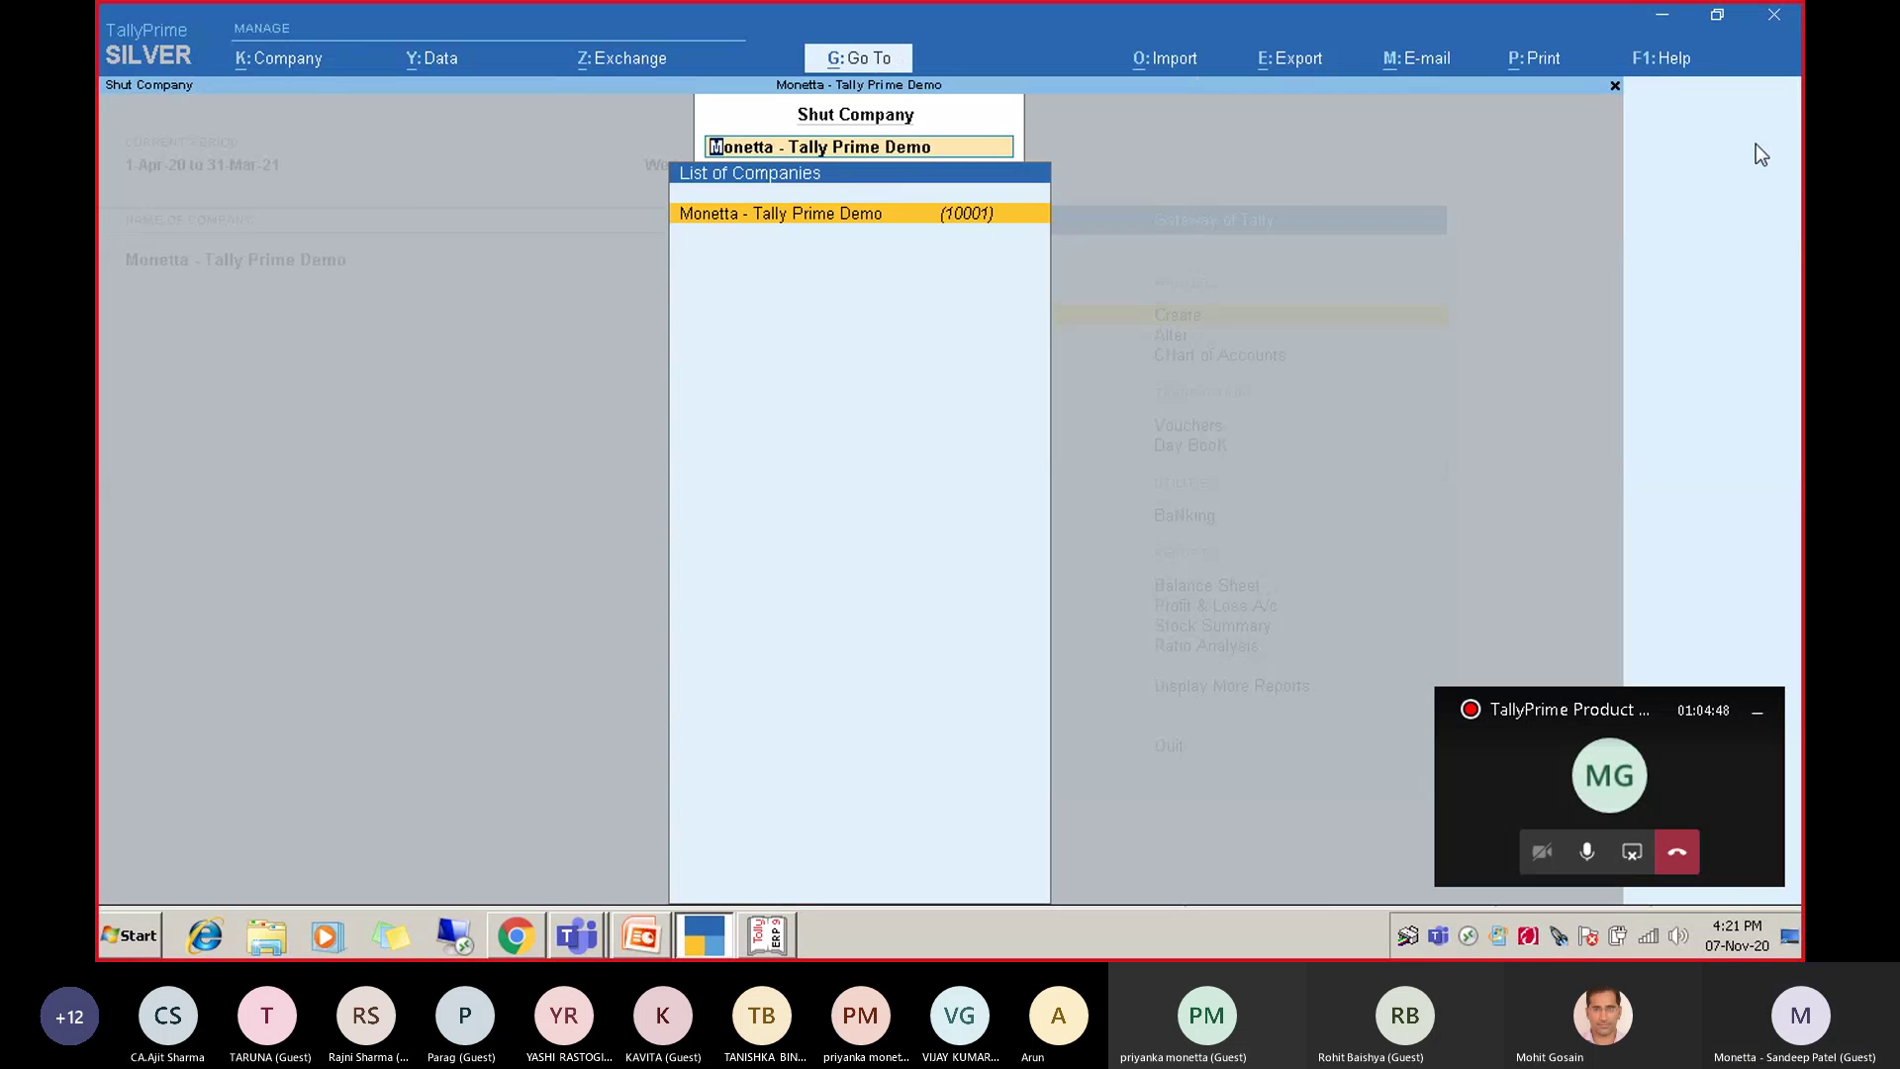
{"action": "key", "text": "Up"}
{"action": "key", "text": "Up"}
{"action": "key", "text": "Up"}
{"action": "key", "text": "Up"}
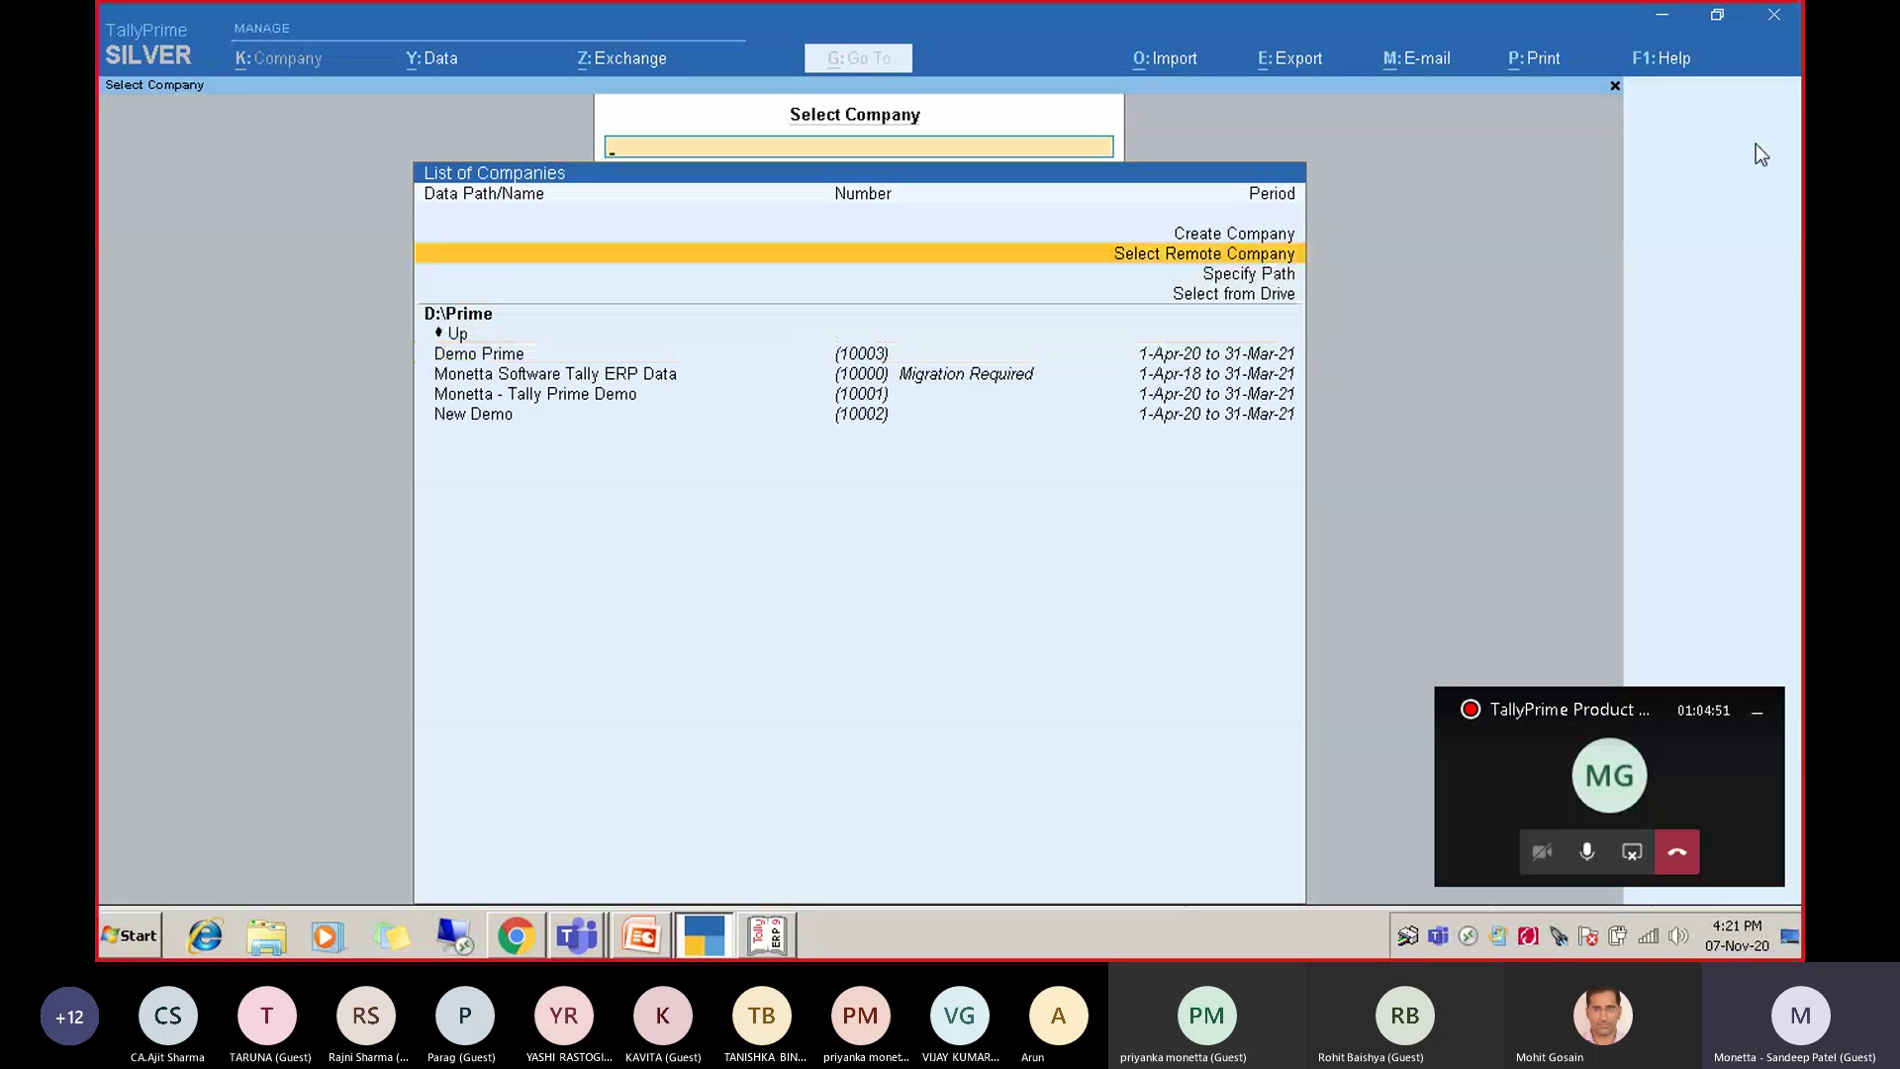
{"action": "key", "text": "Up"}
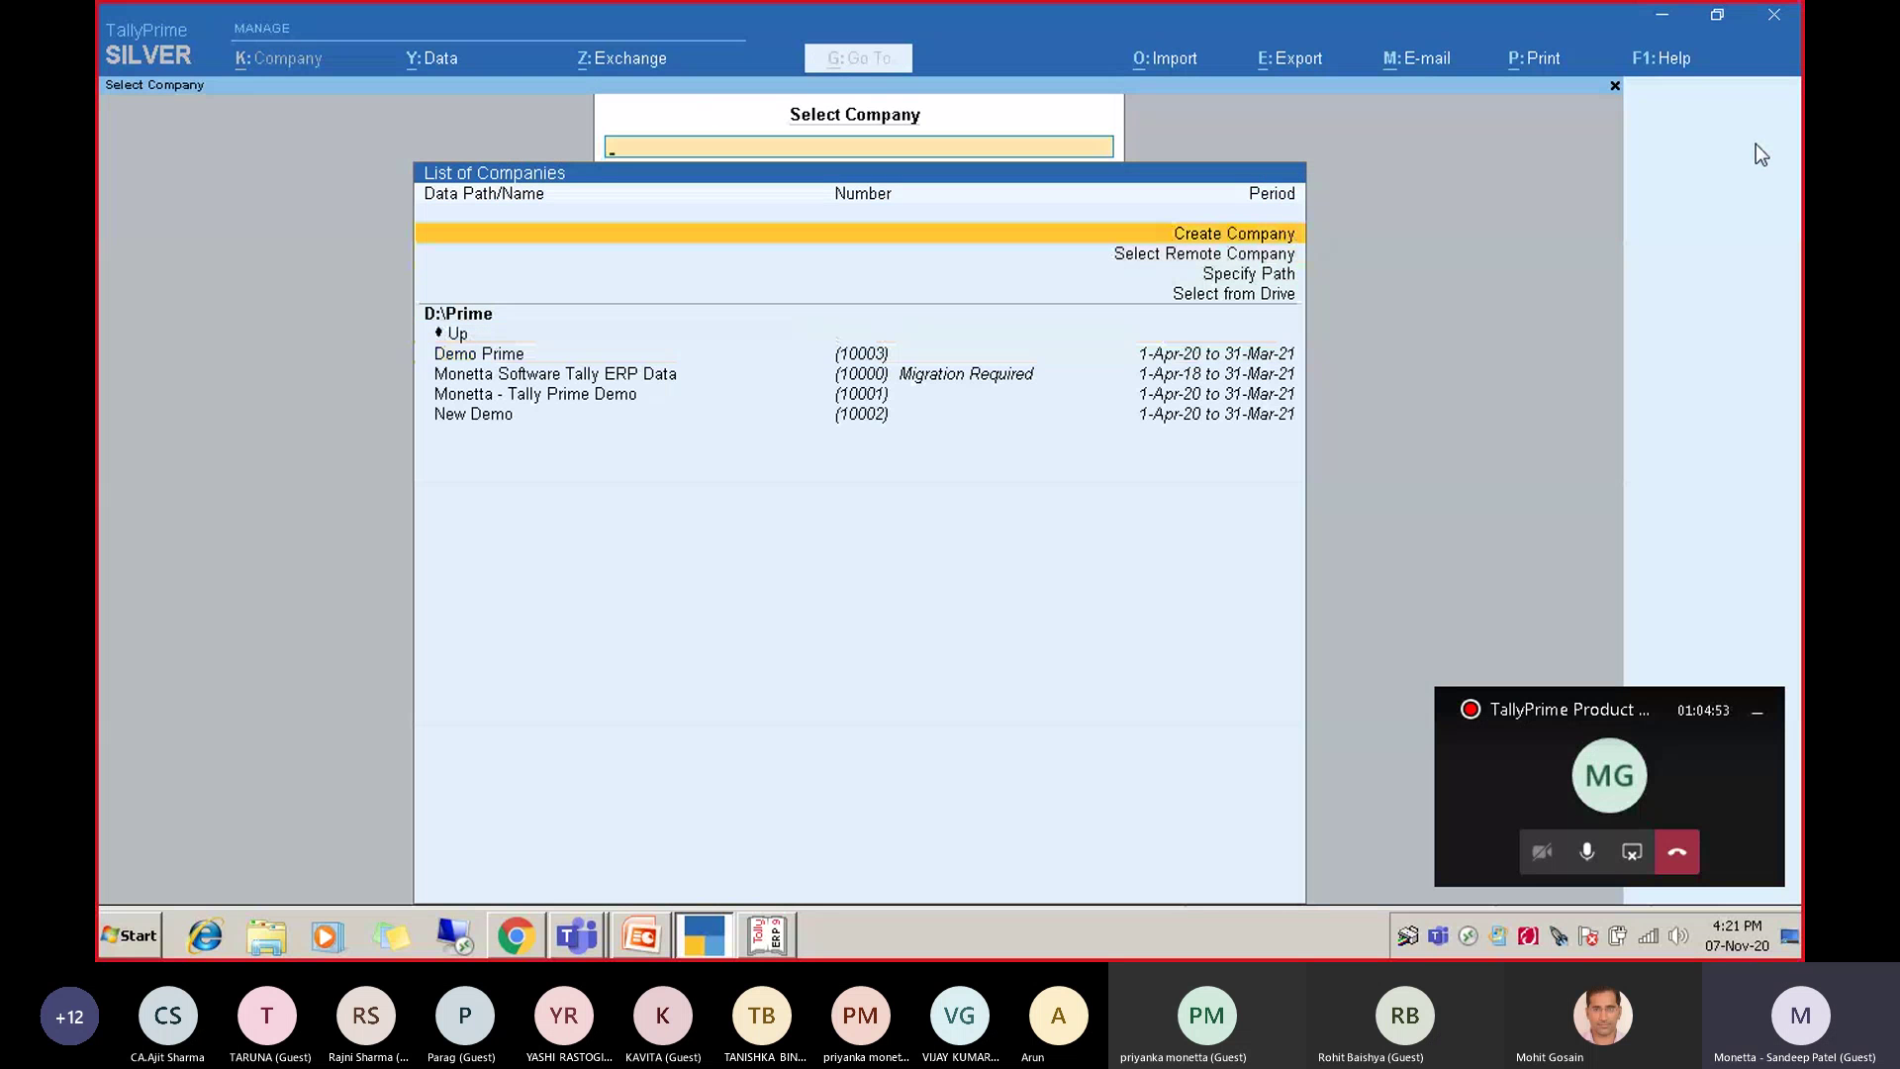
{"action": "key", "text": "Down"}
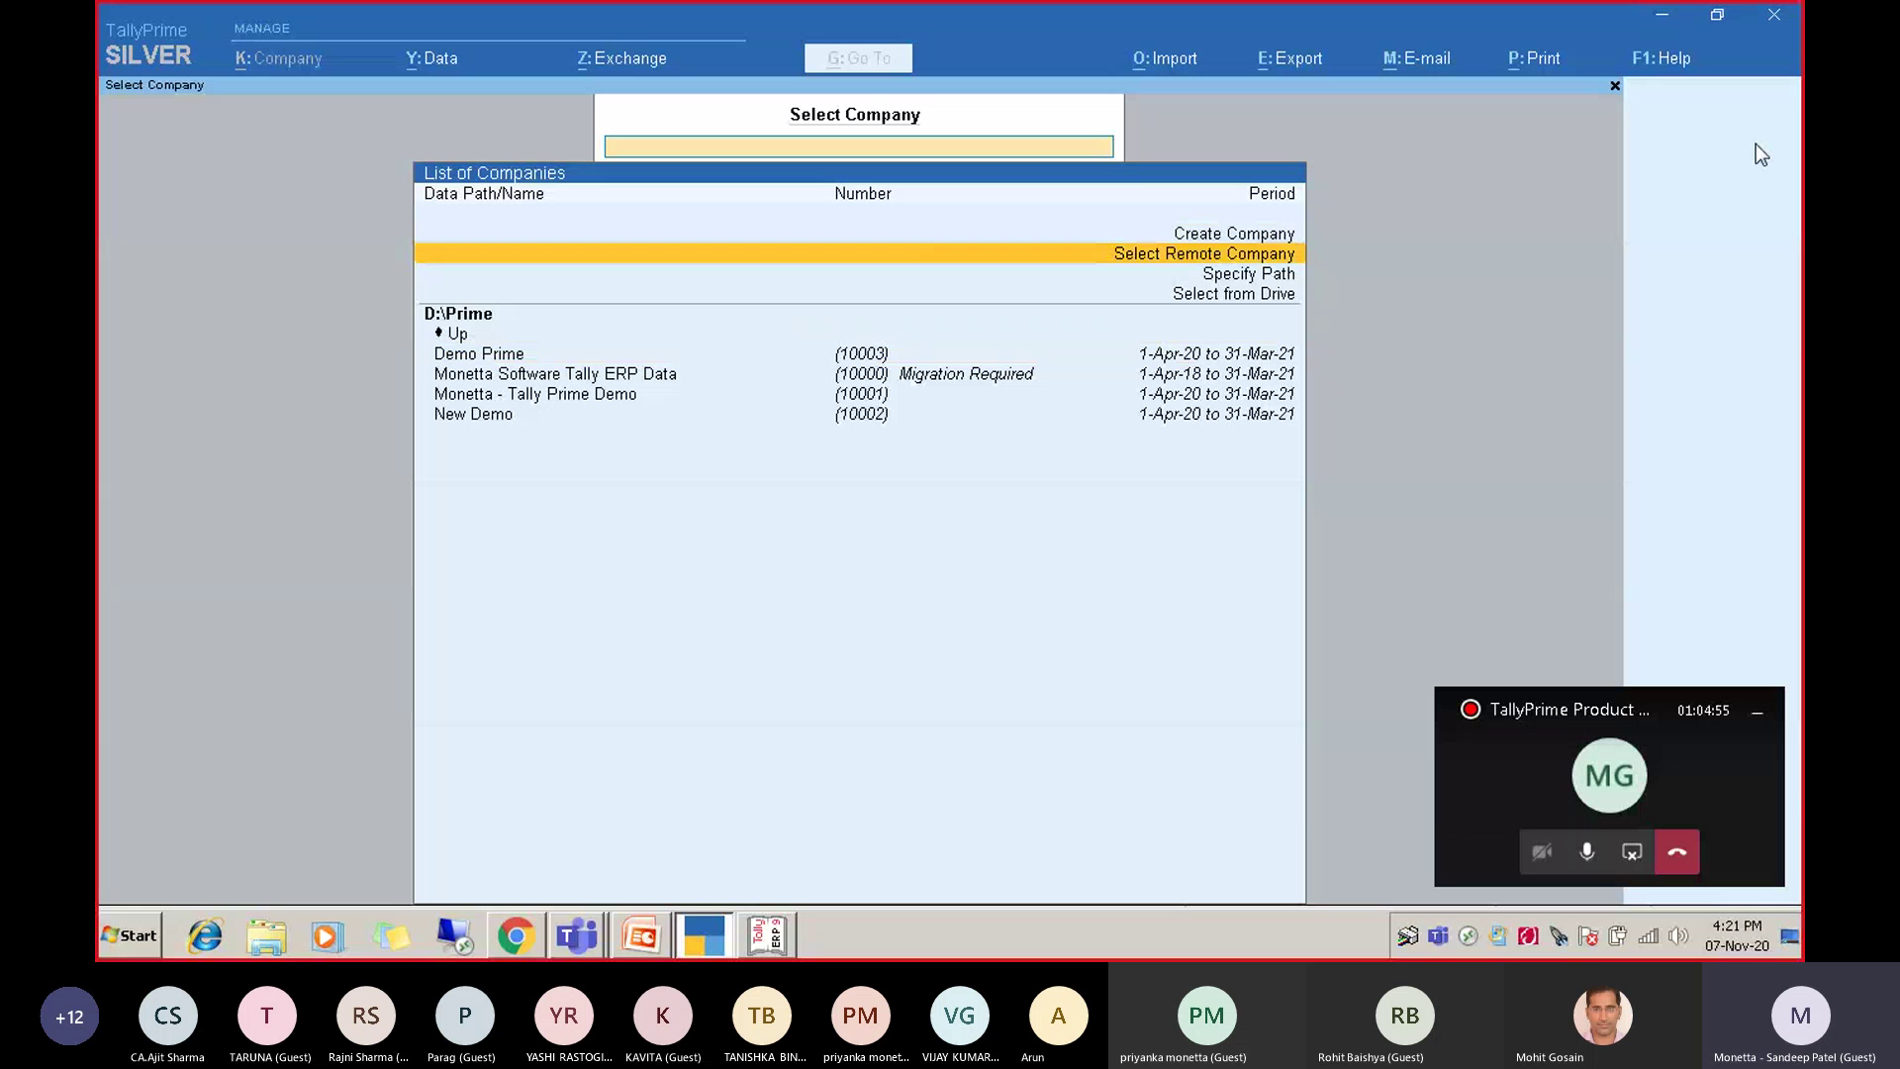
{"action": "key", "text": "Down"}
{"action": "key", "text": "Down"}
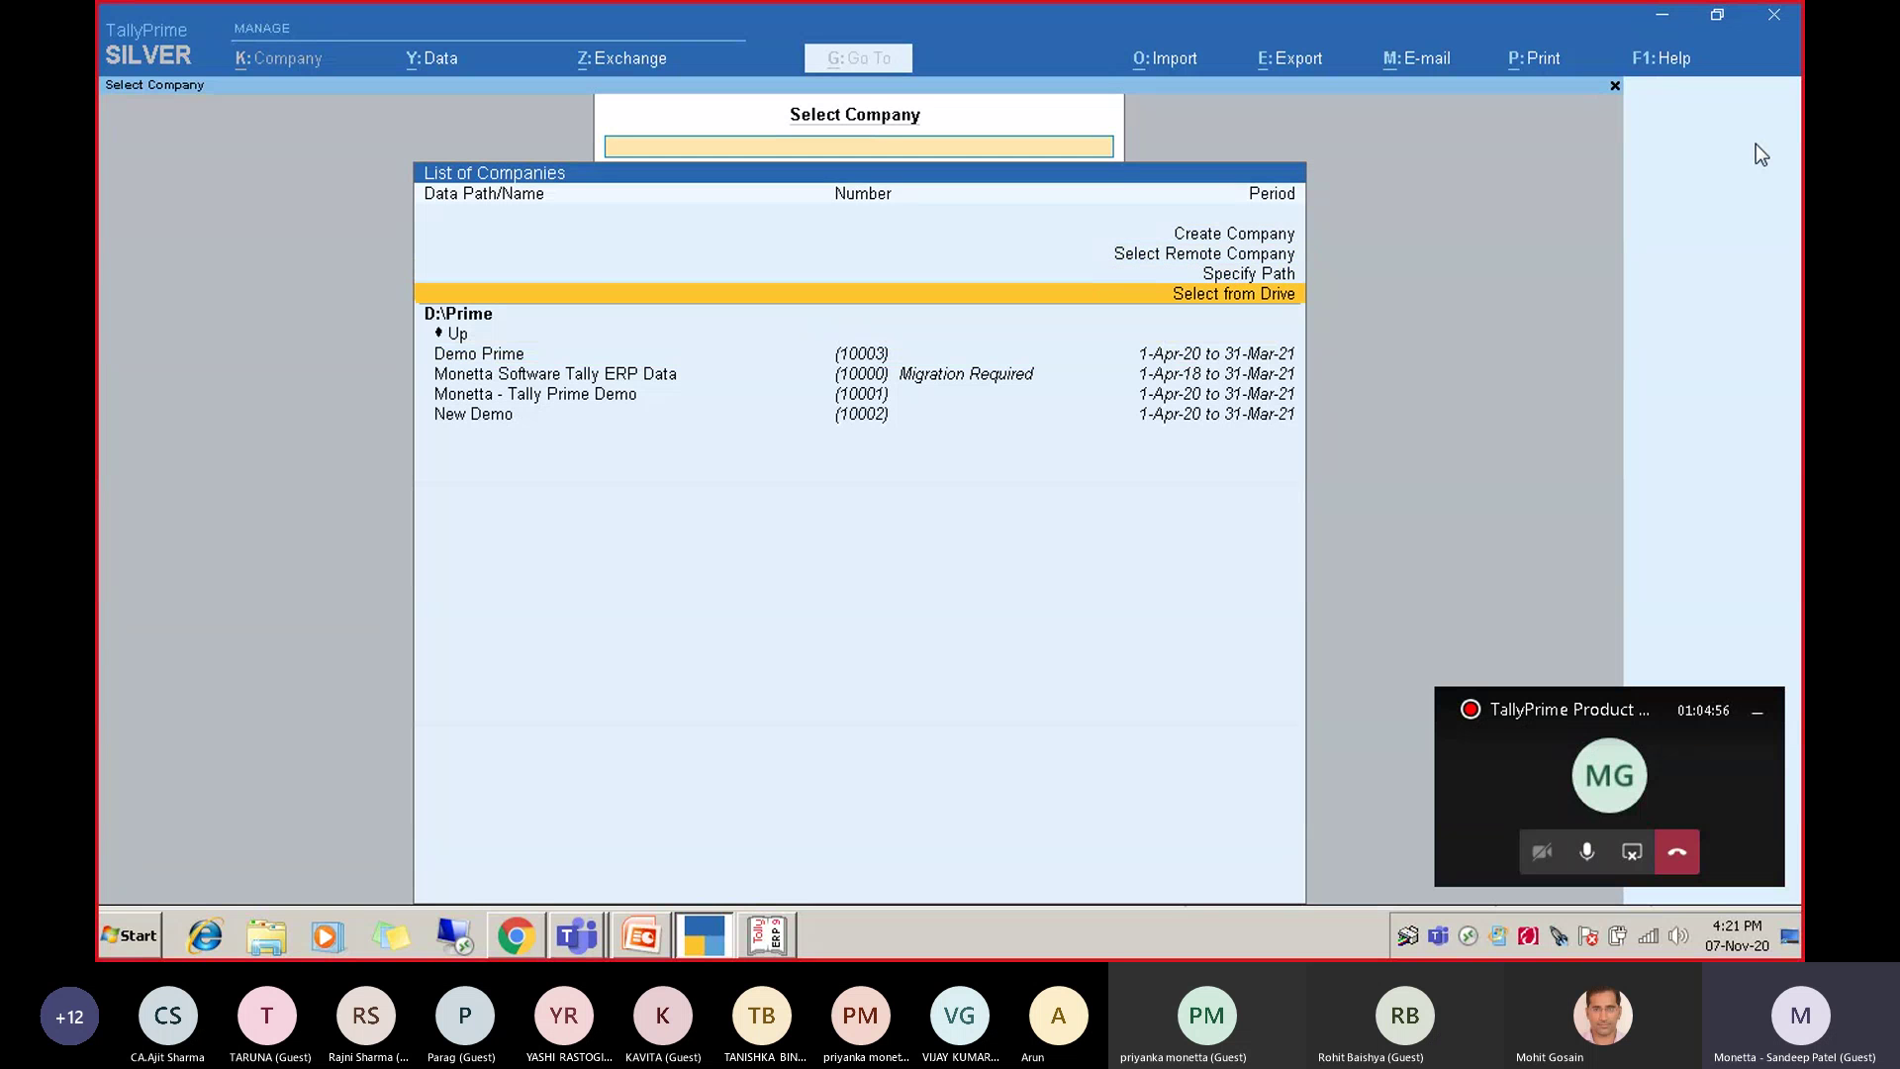
{"action": "key", "text": "Up"}
{"action": "key", "text": "Up"}
{"action": "key", "text": "Up"}
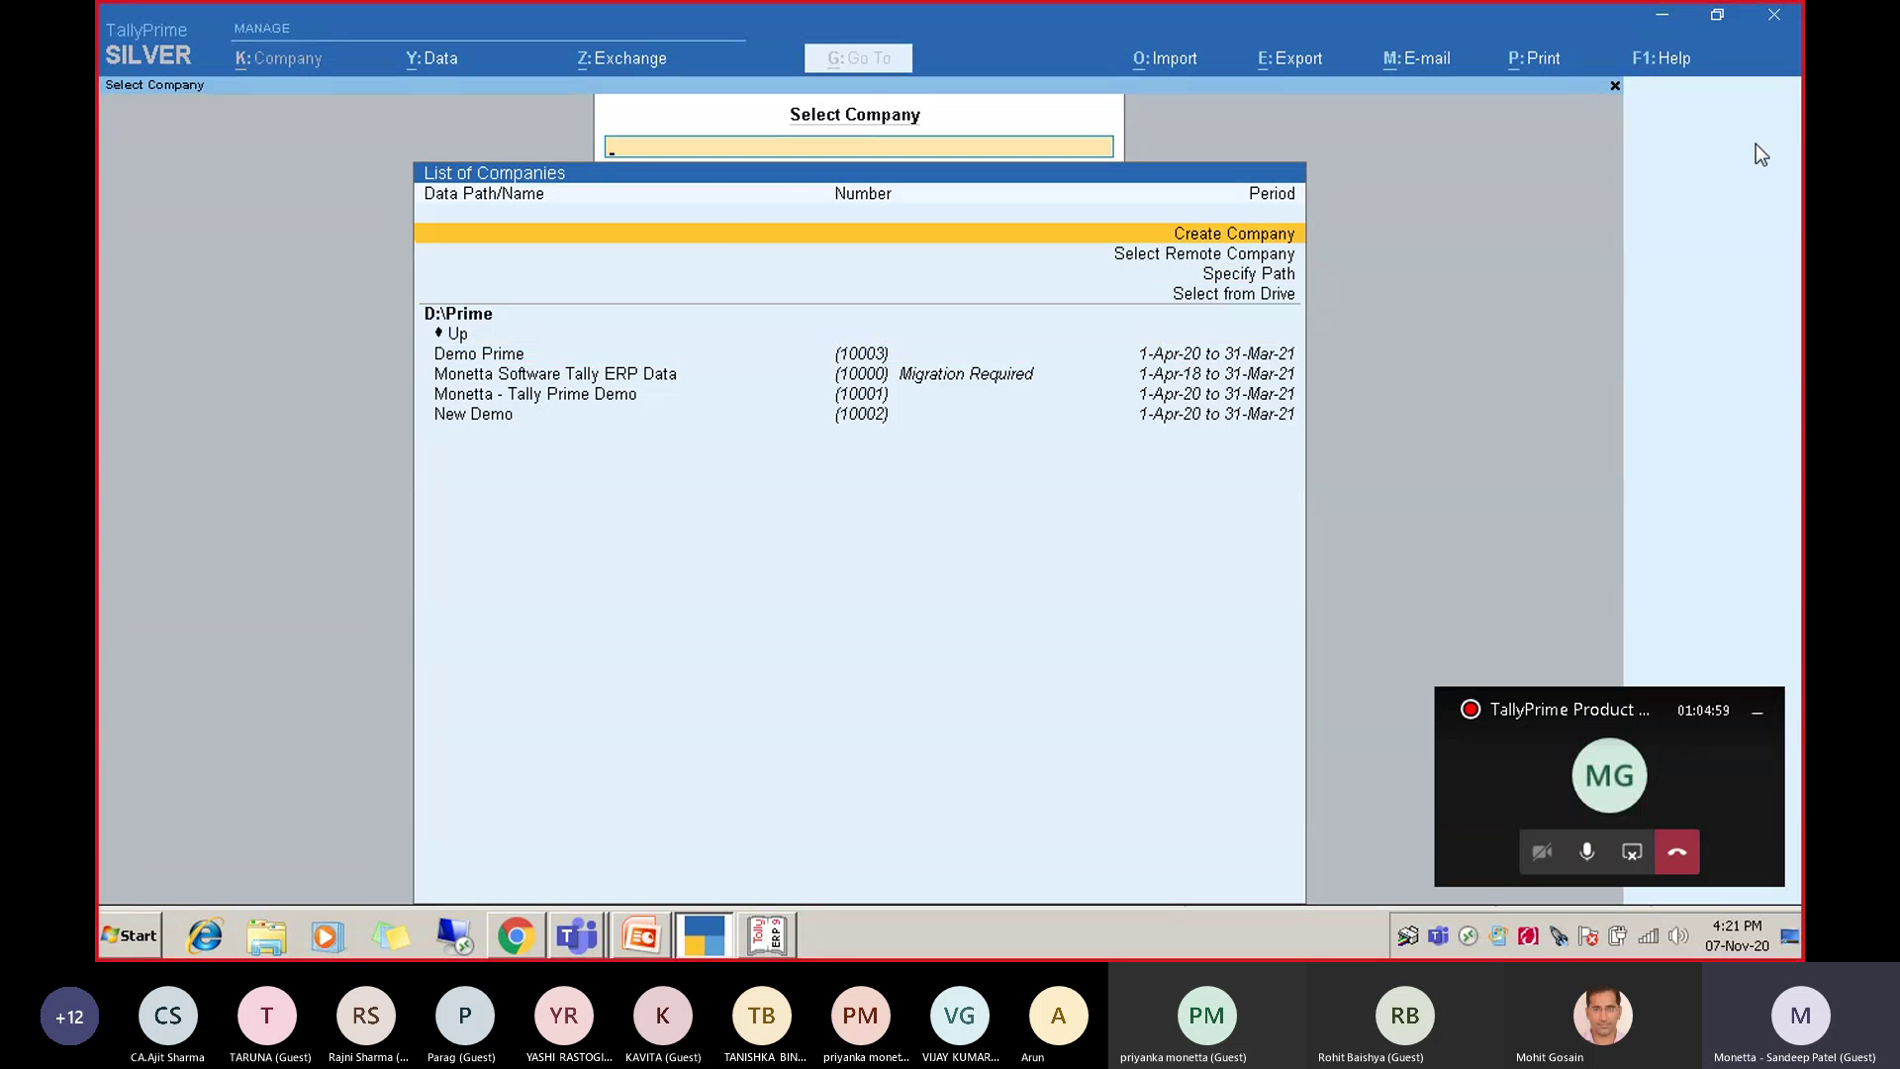
{"action": "key", "text": "Return"}
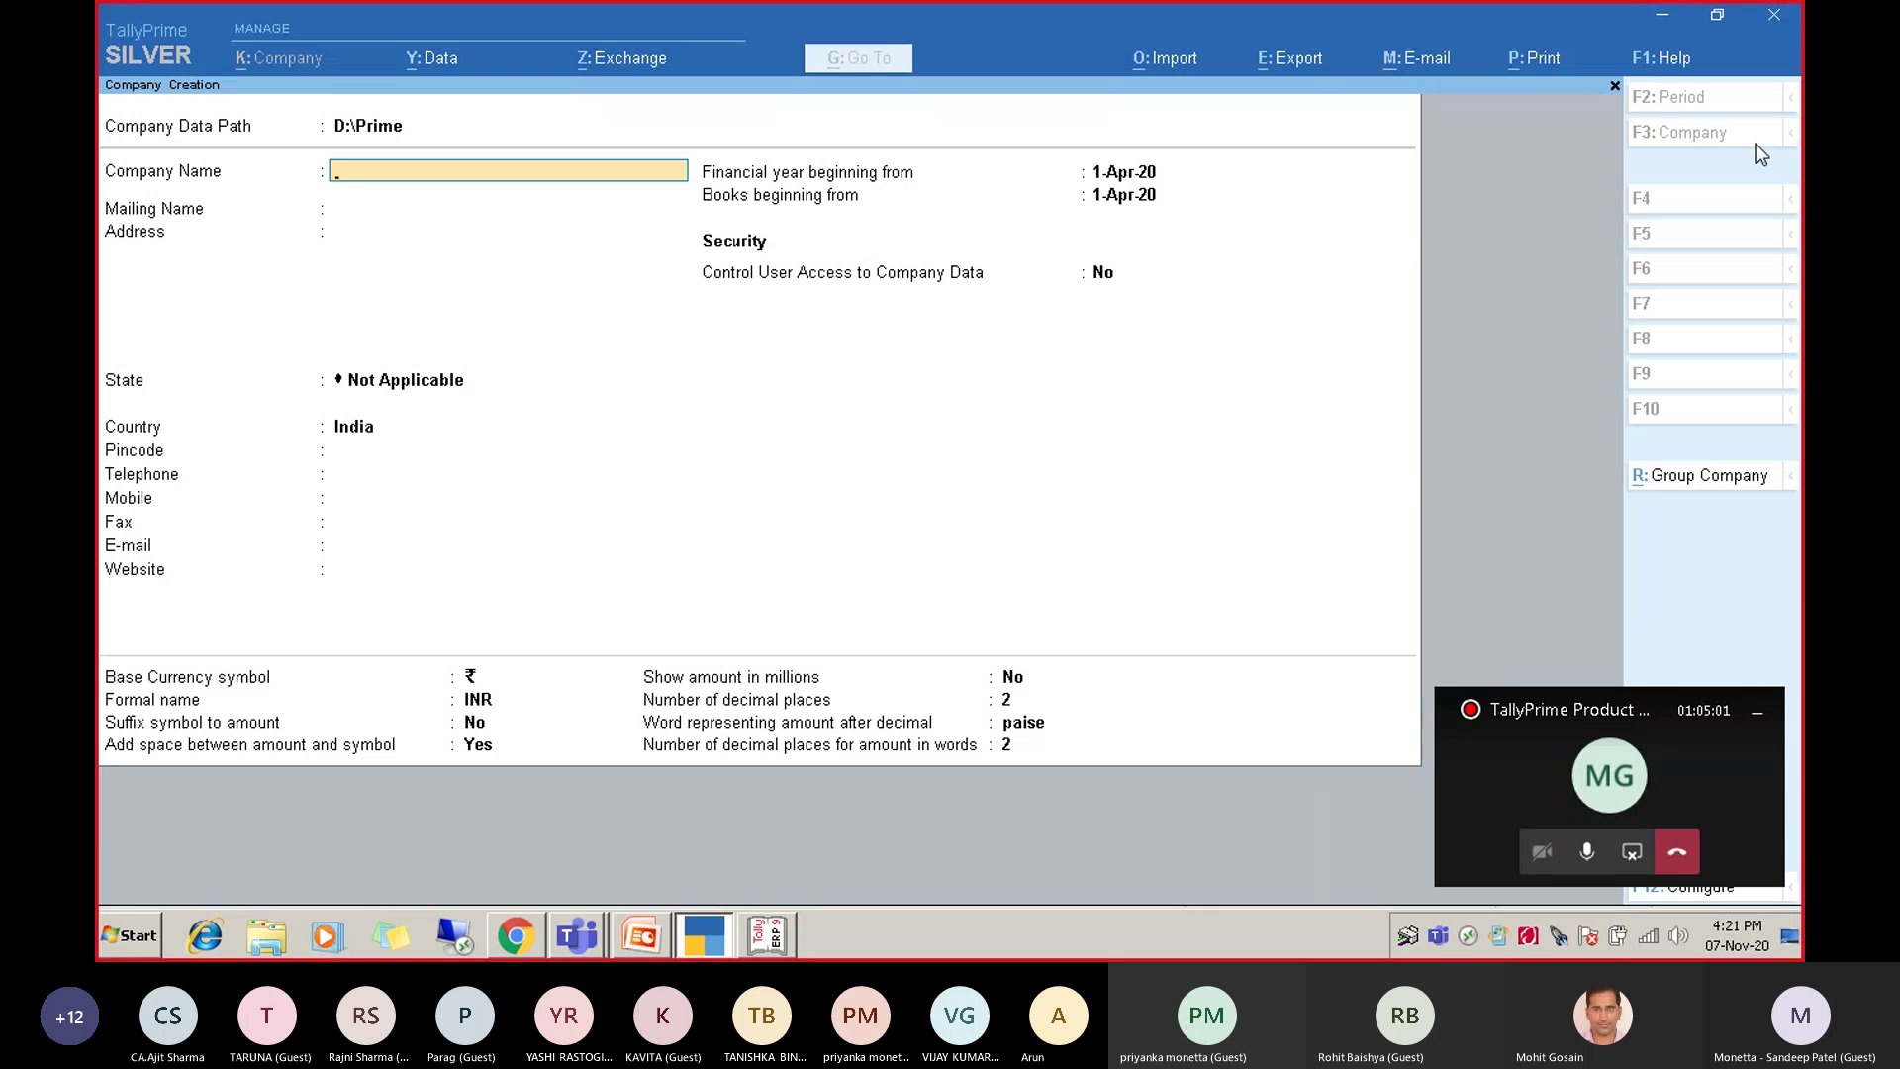
Enter Demo as the company name and Delhi as the address, with Dubai as state.
{"action": "type", "text": "Demo"}
{"action": "key", "text": "Return"}
{"action": "key", "text": "Return"}
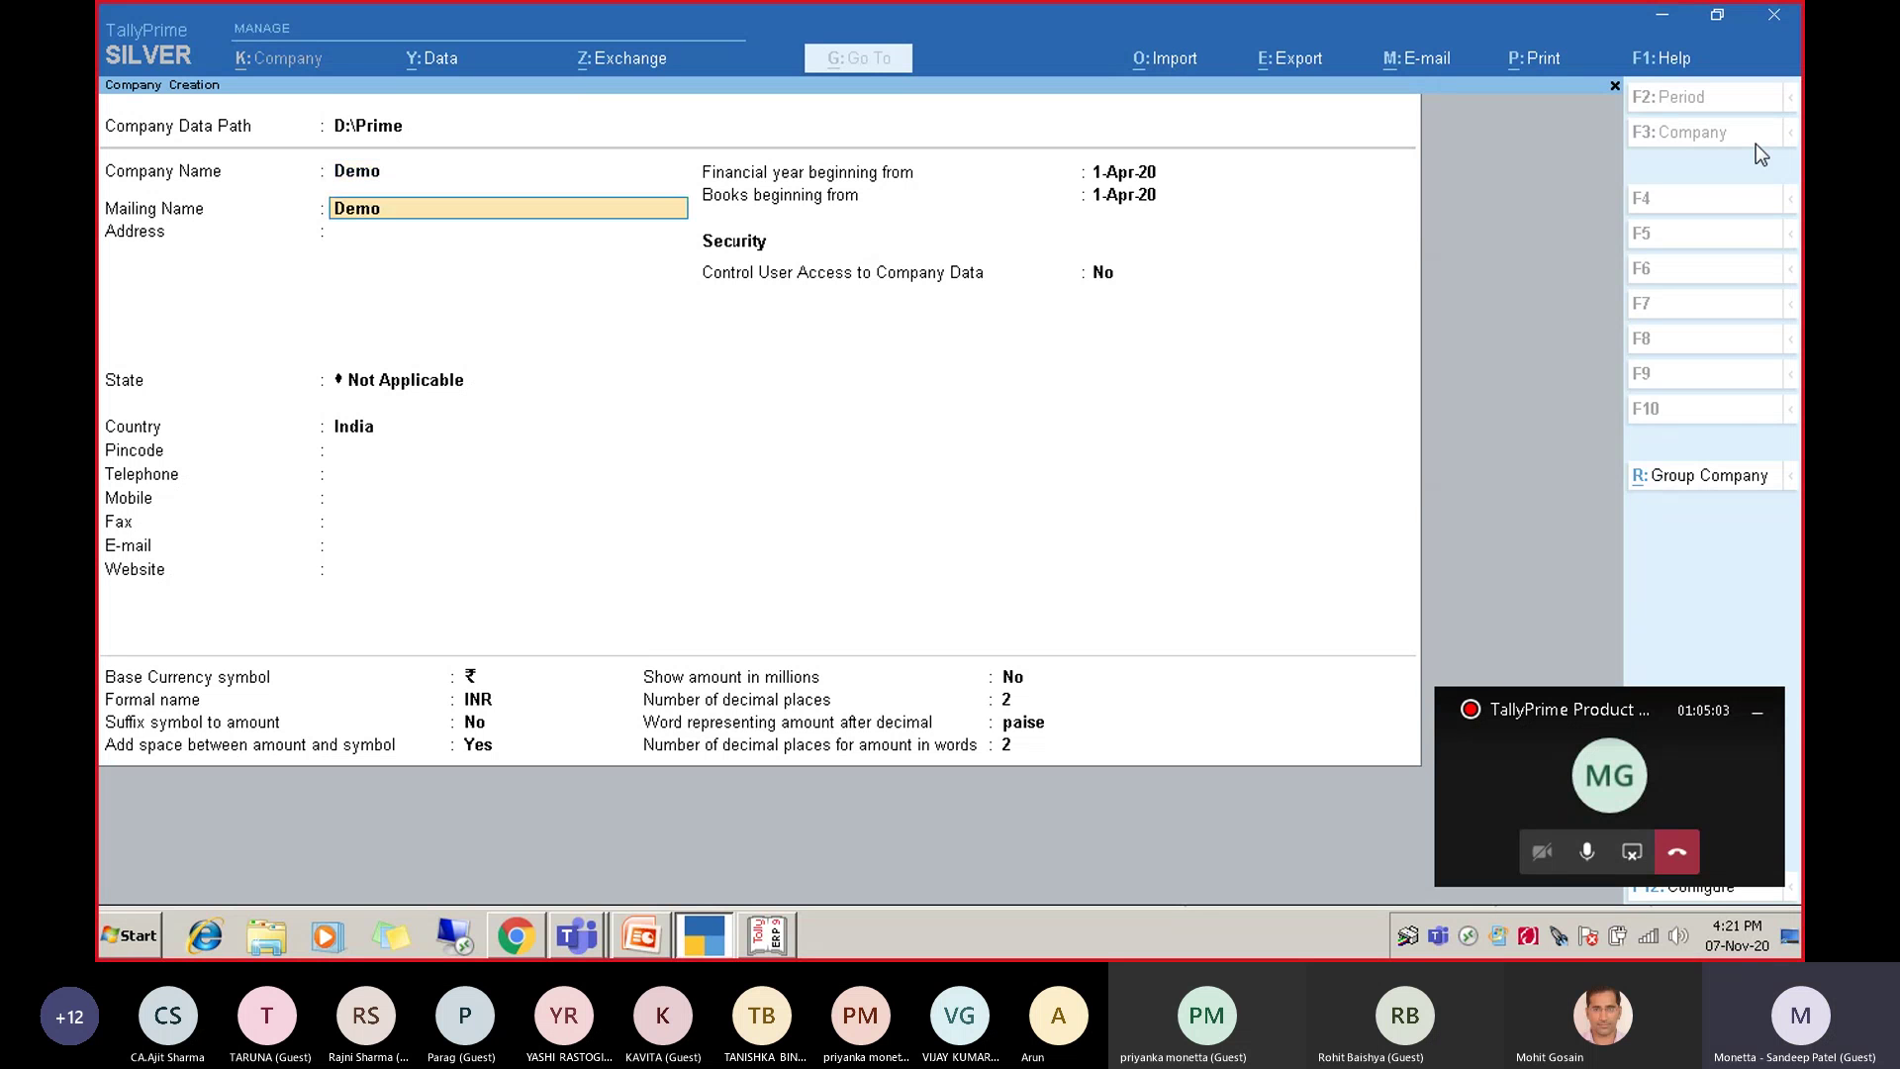
{"action": "type", "text": "Delhi"}
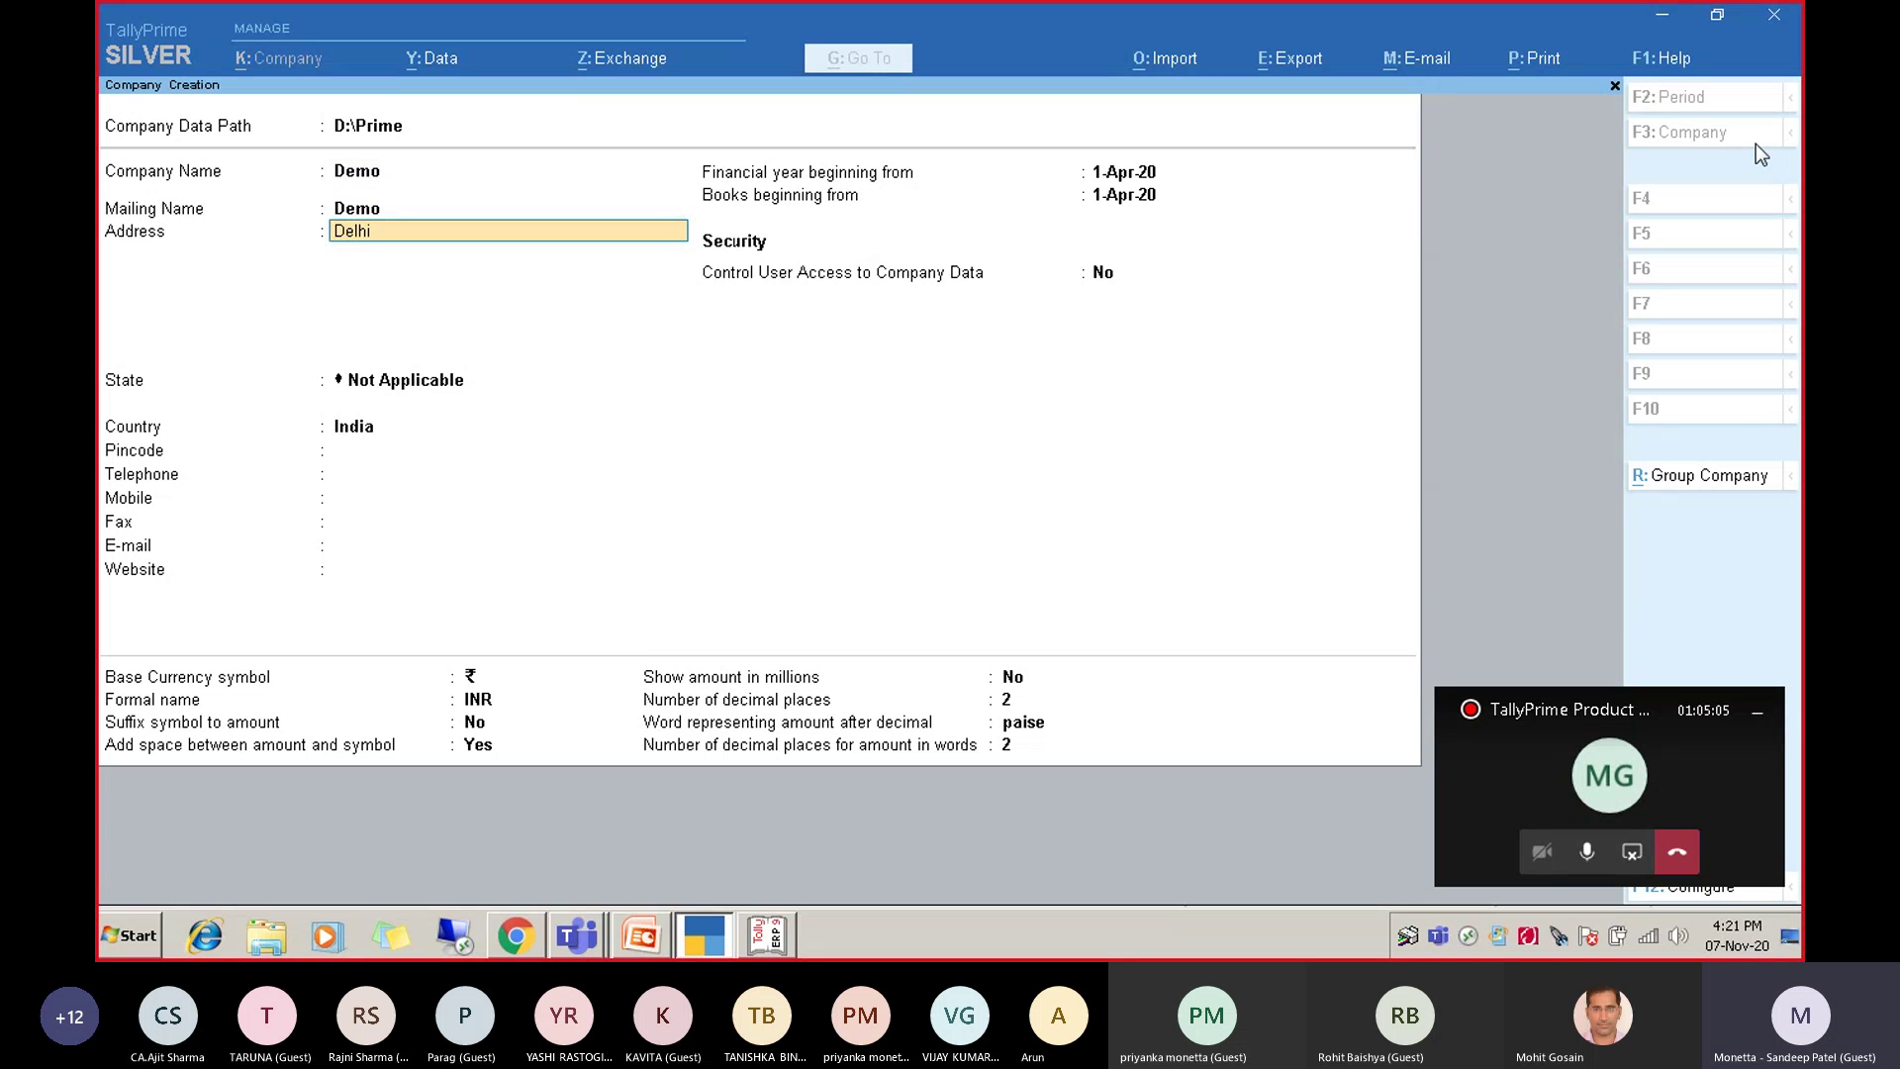
{"action": "key", "text": "Return"}
{"action": "key", "text": "Return"}
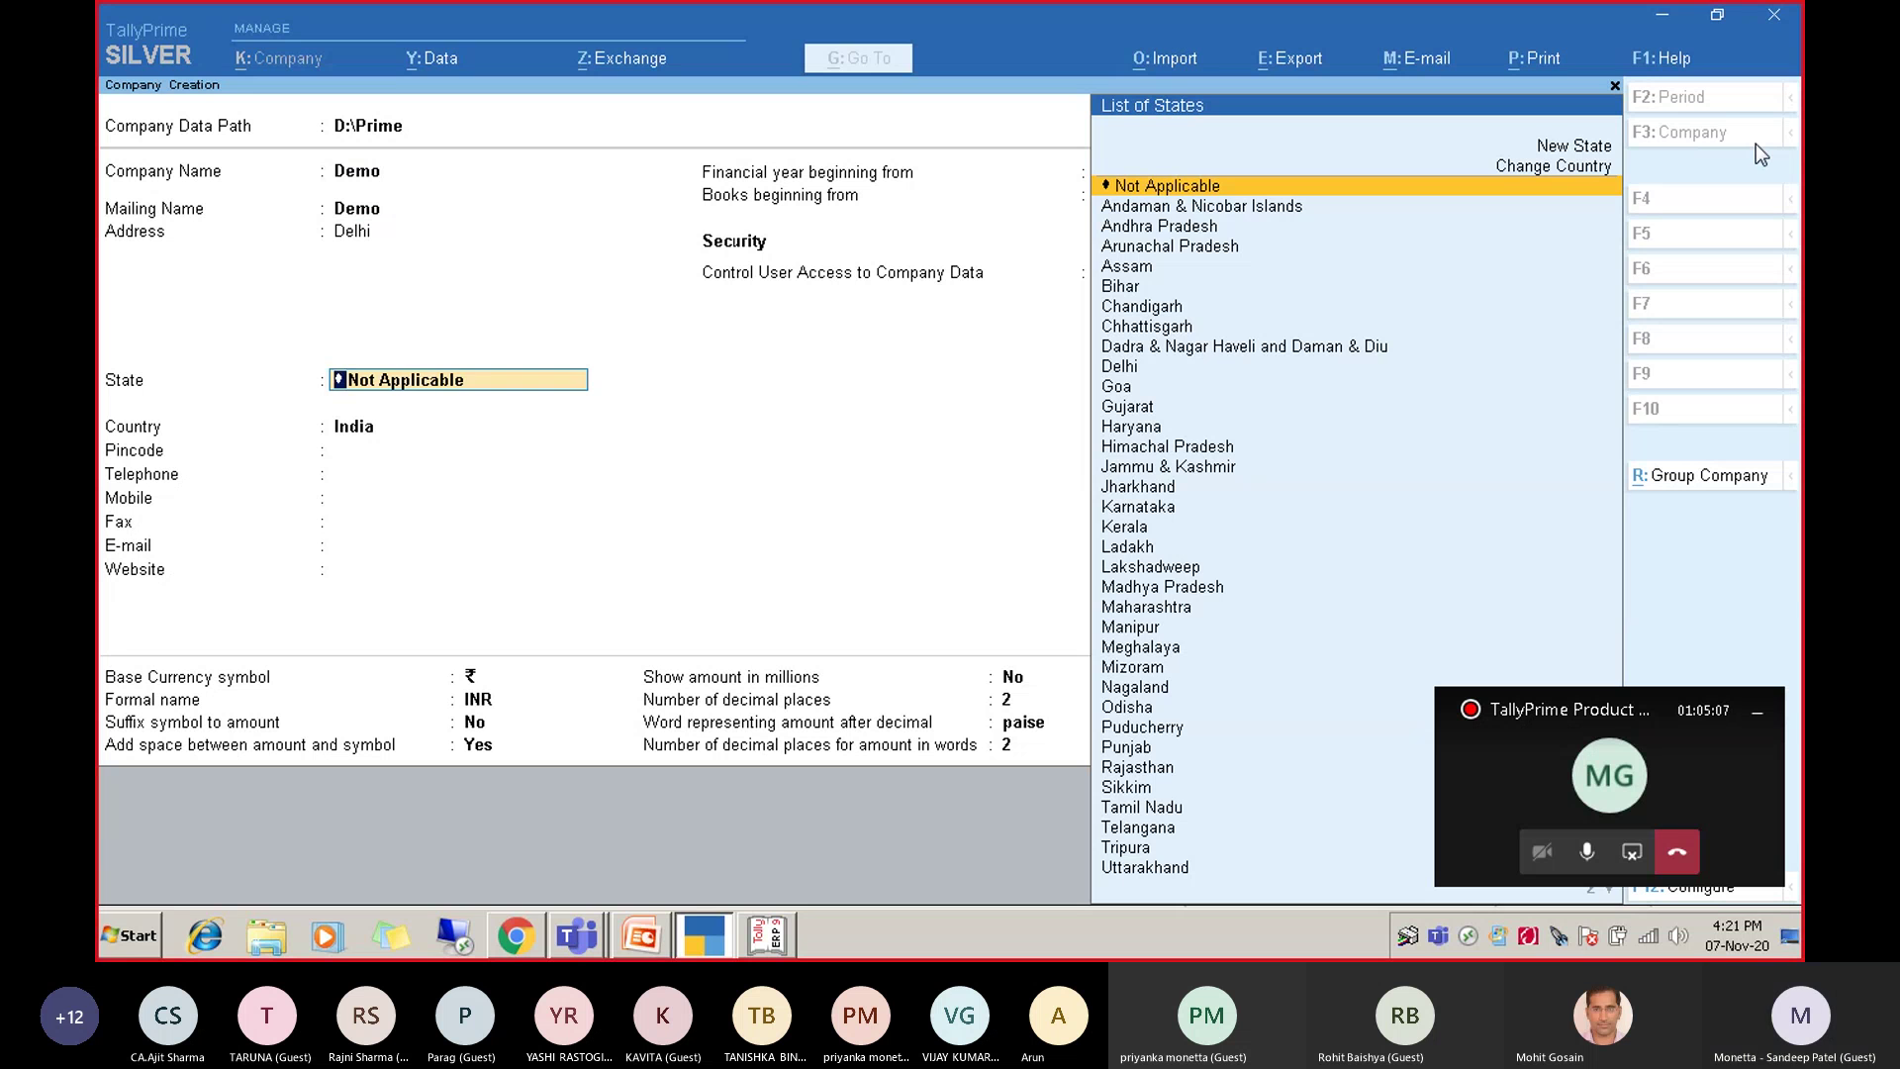
{"action": "type", "text": "Dubai"}
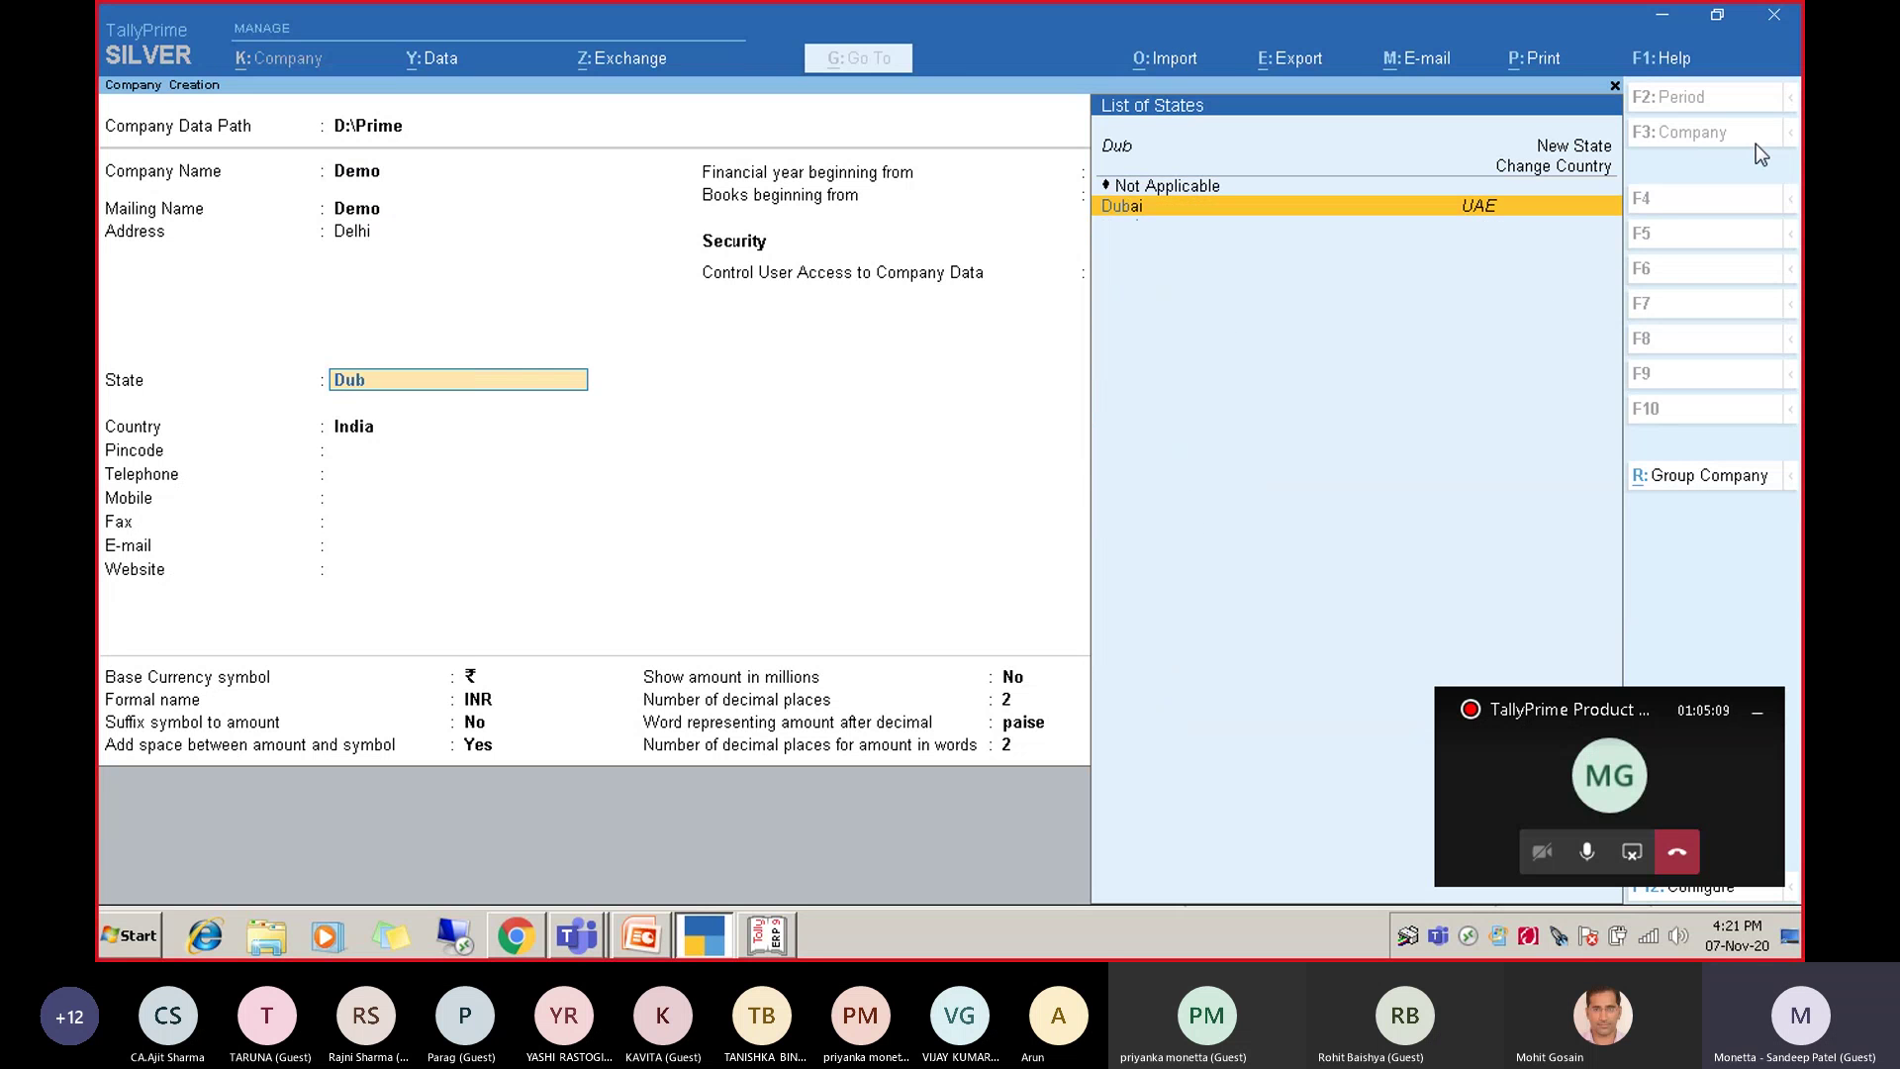
{"action": "key", "text": "Return"}
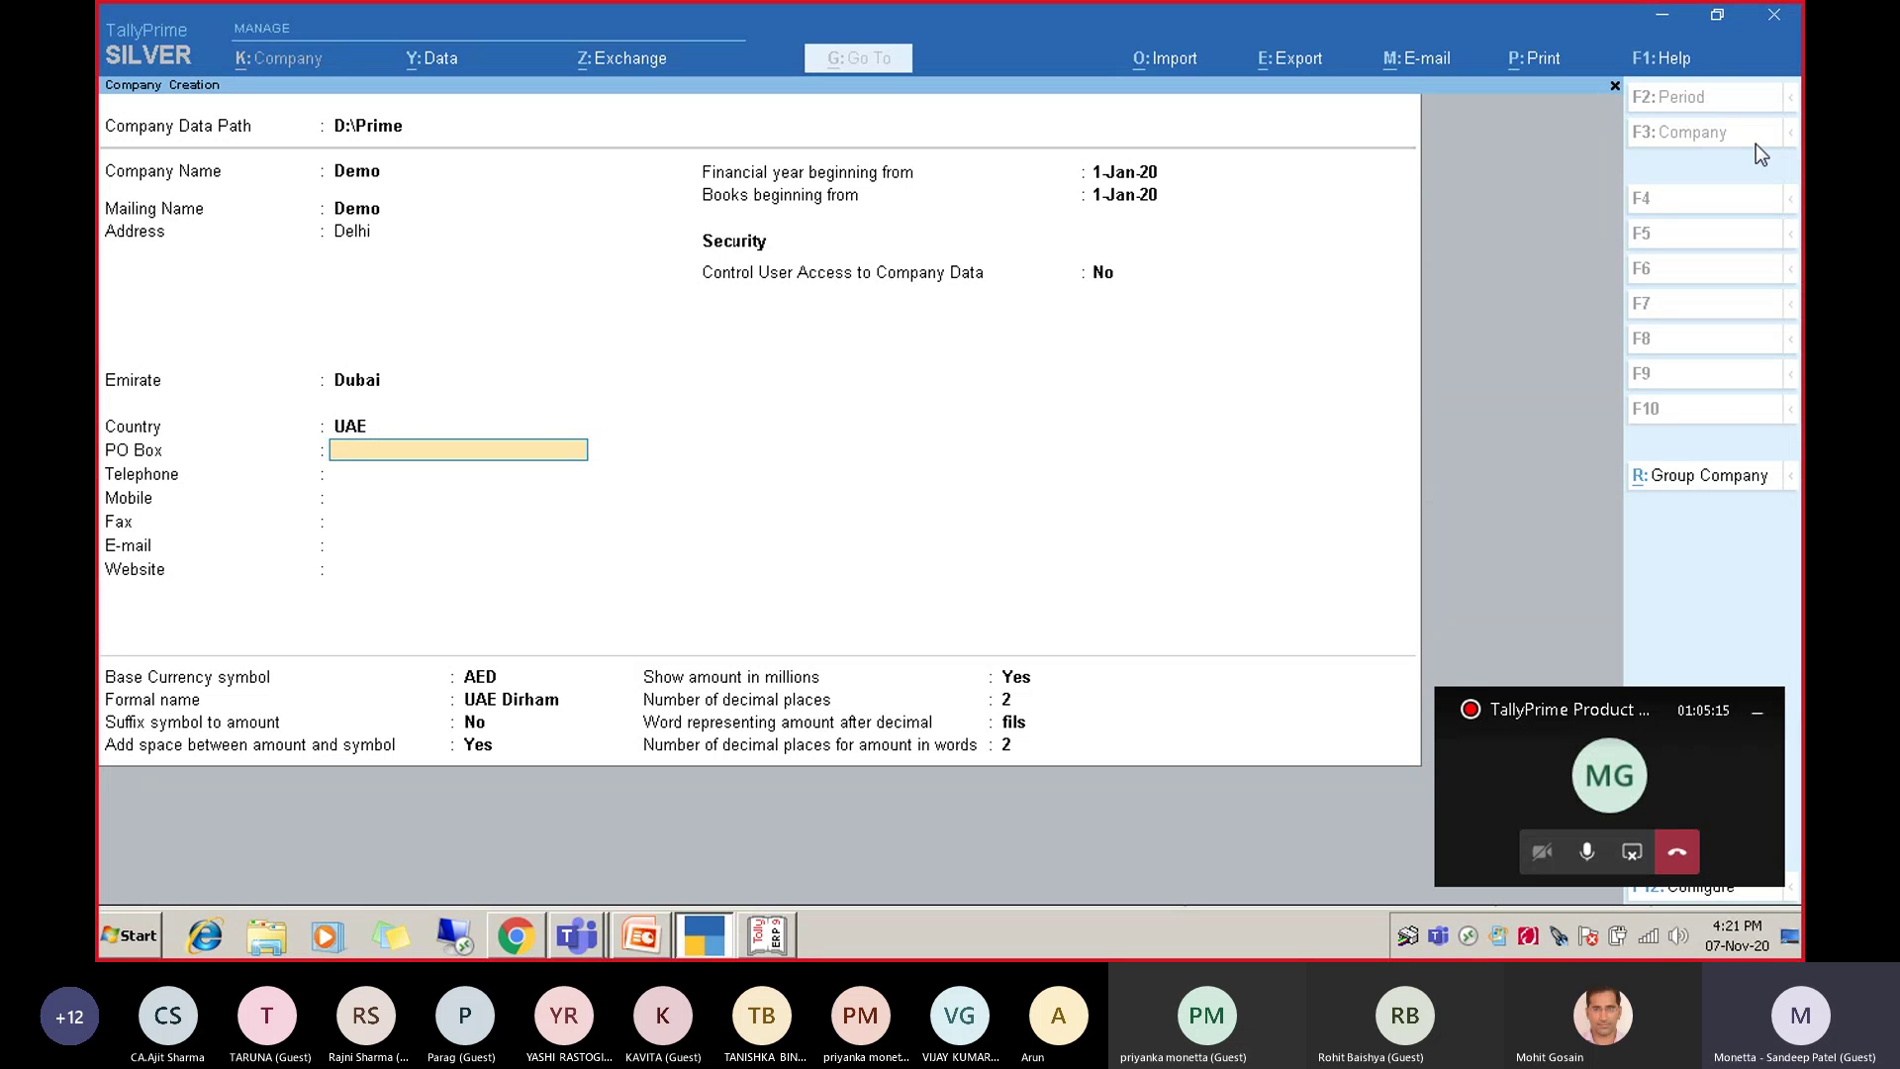
Change the state to Delhi so the country becomes India, and save the Demo company.
{"action": "key", "text": "BackSpace"}
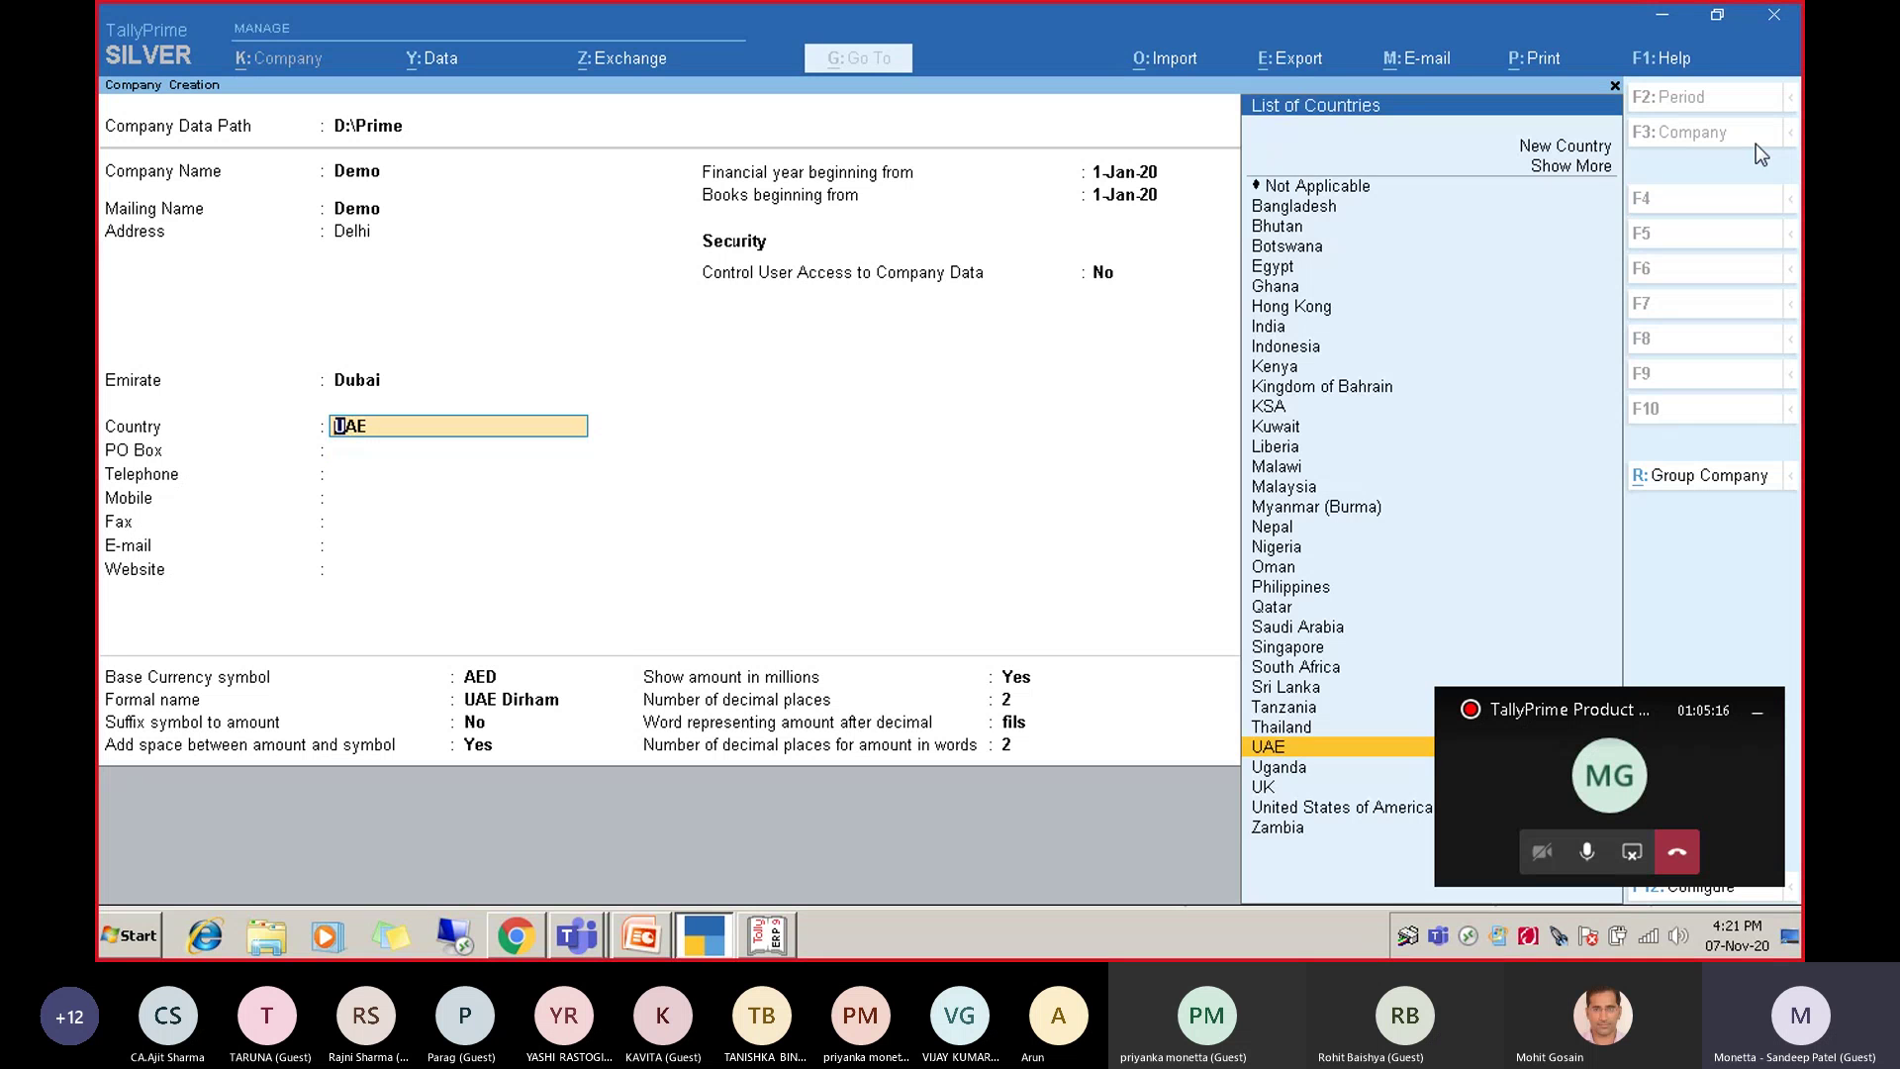
{"action": "key", "text": "Return"}
{"action": "key", "text": "Return"}
{"action": "key", "text": "Return"}
{"action": "key", "text": "Return"}
{"action": "key", "text": "Return"}
{"action": "key", "text": "Return"}
{"action": "key", "text": "Return"}
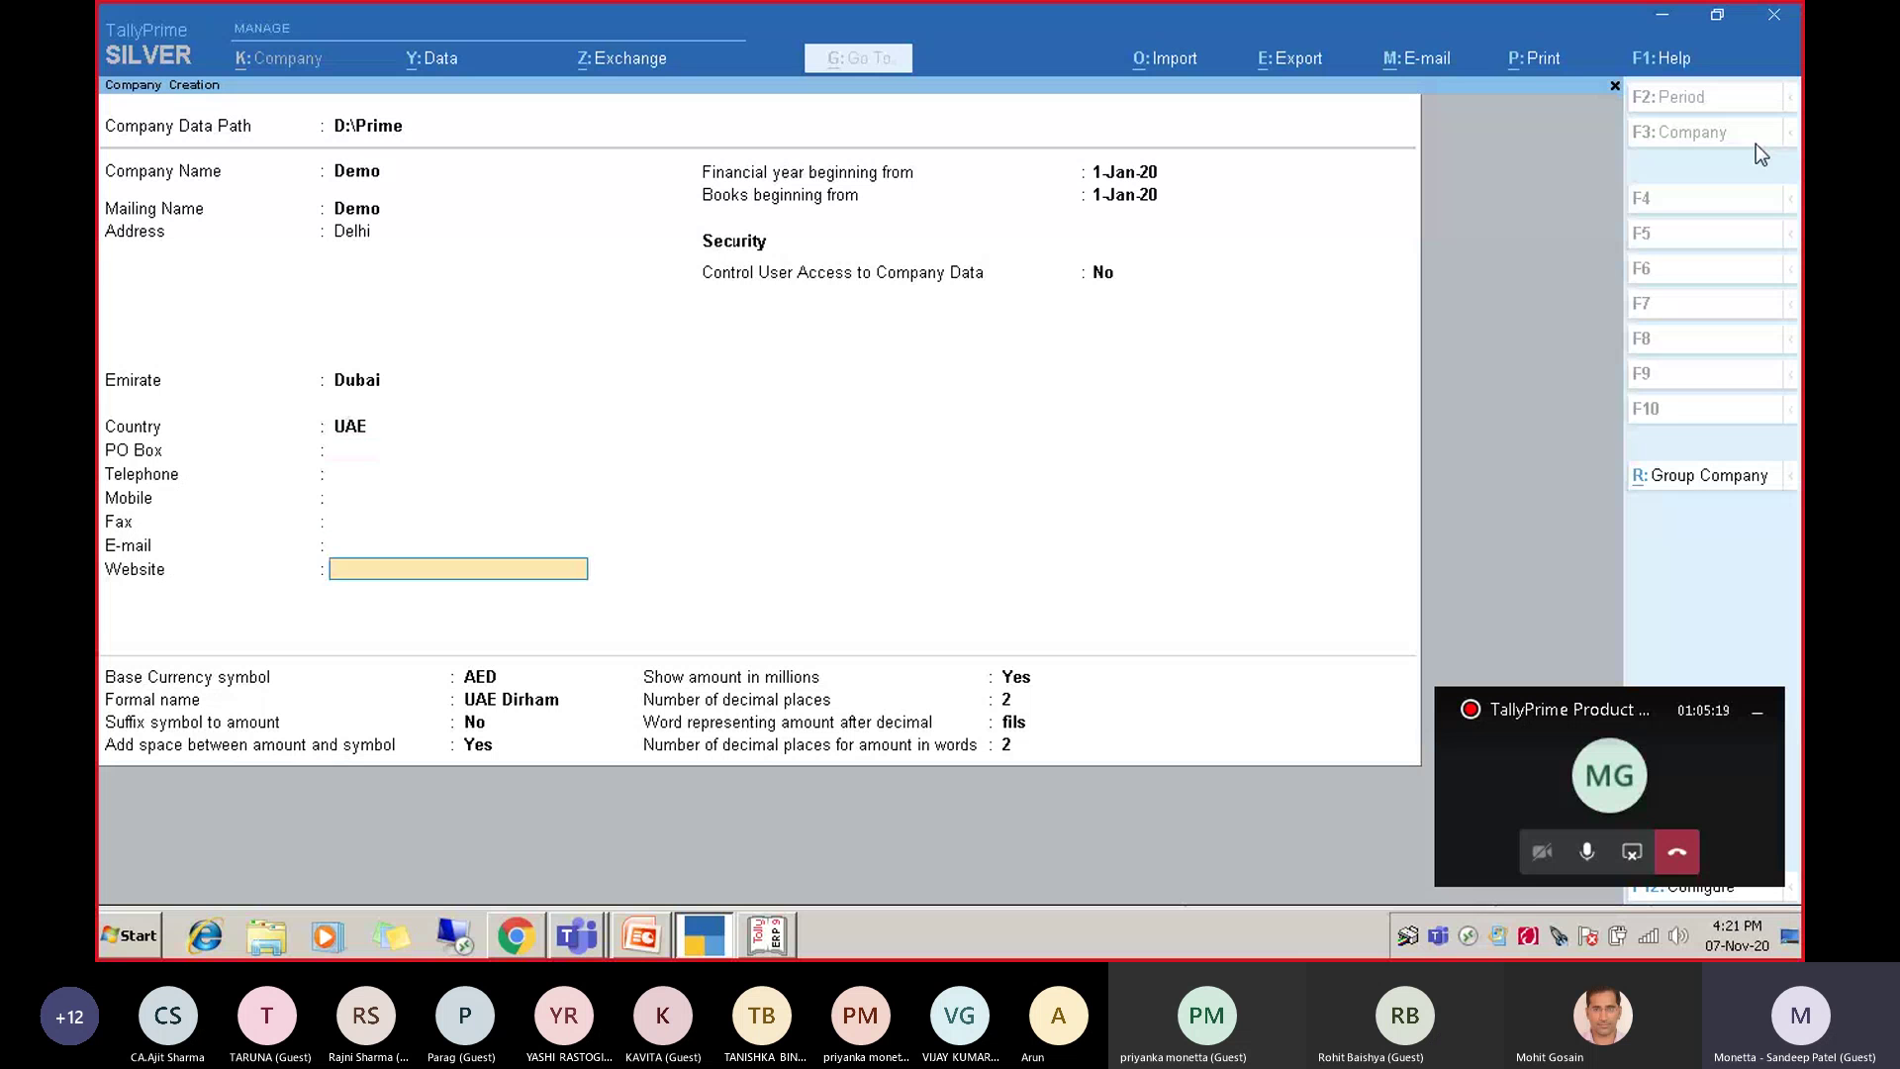
{"action": "key", "text": "BackSpace"}
{"action": "key", "text": "BackSpace"}
{"action": "key", "text": "BackSpace"}
{"action": "key", "text": "BackSpace"}
{"action": "key", "text": "BackSpace"}
{"action": "key", "text": "BackSpace"}
{"action": "key", "text": "BackSpace"}
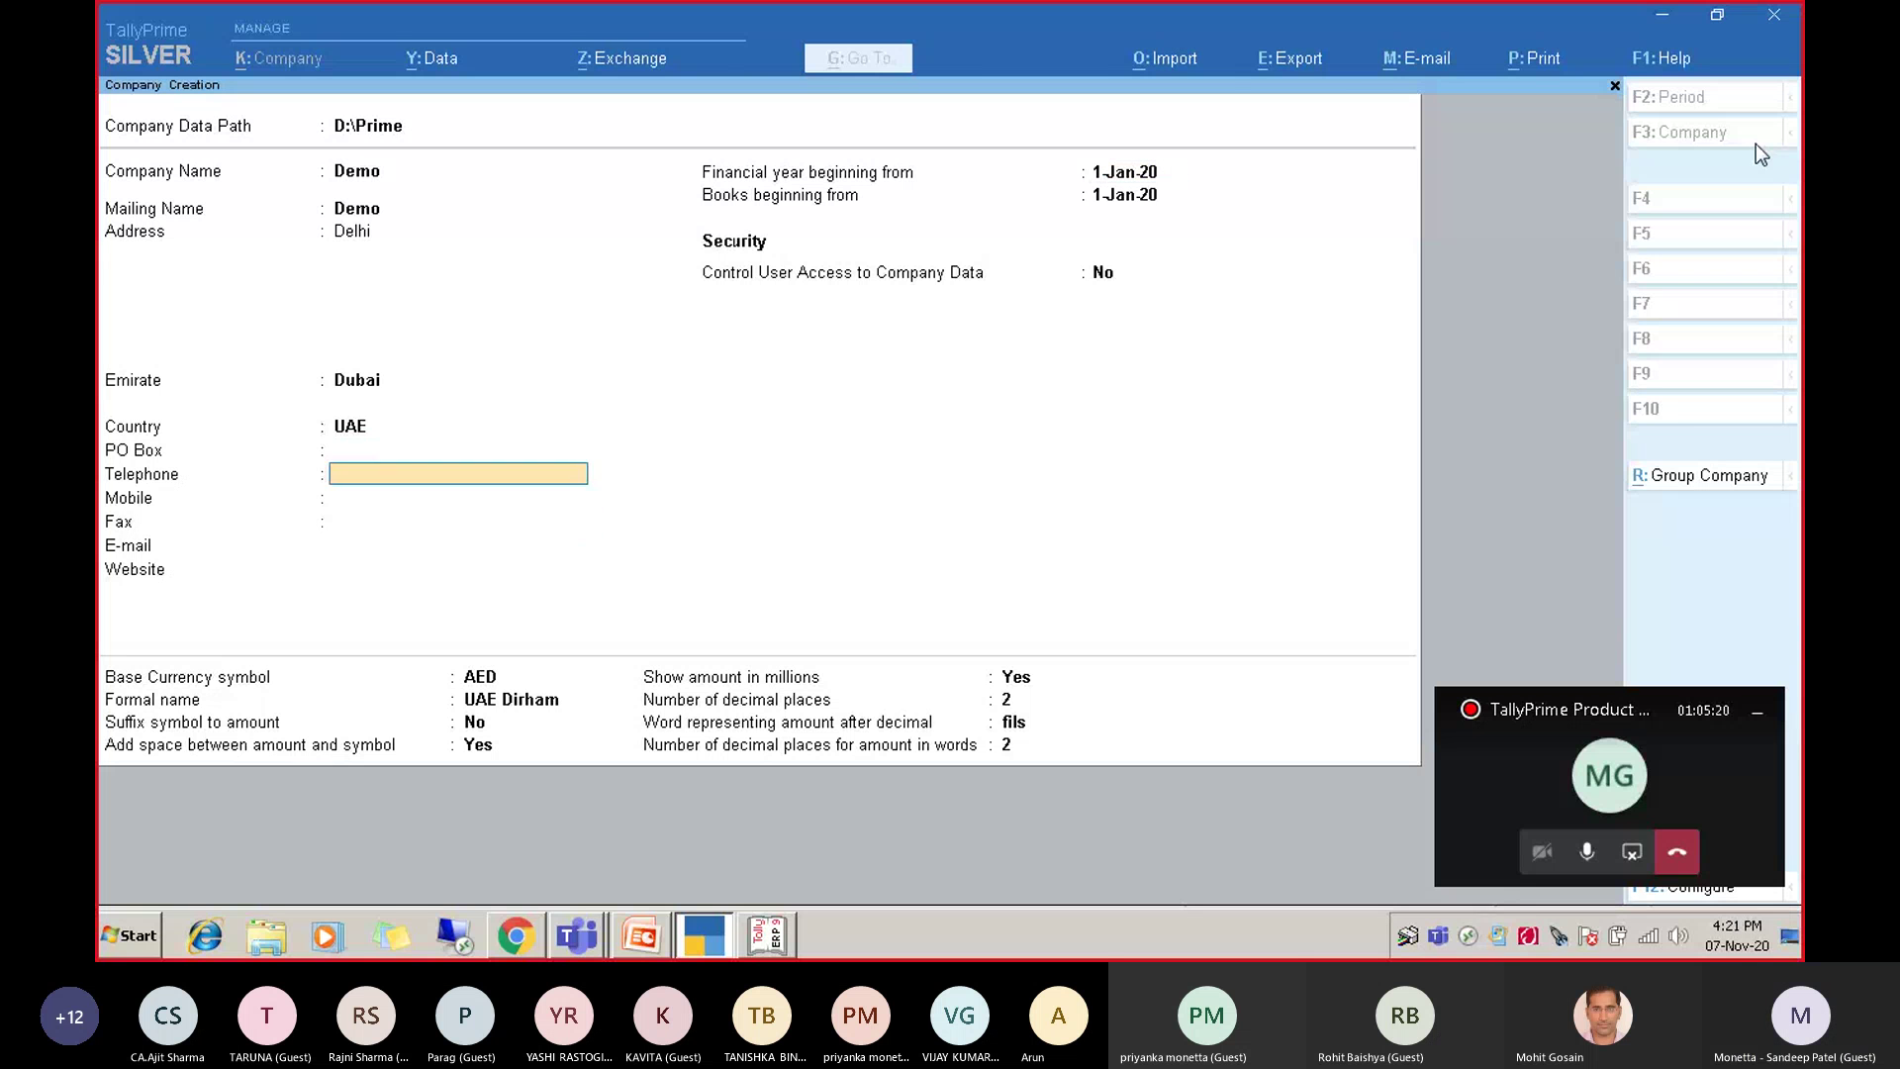
{"action": "key", "text": "BackSpace"}
{"action": "key", "text": "BackSpace"}
{"action": "key", "text": "Return"}
{"action": "key", "text": "Return"}
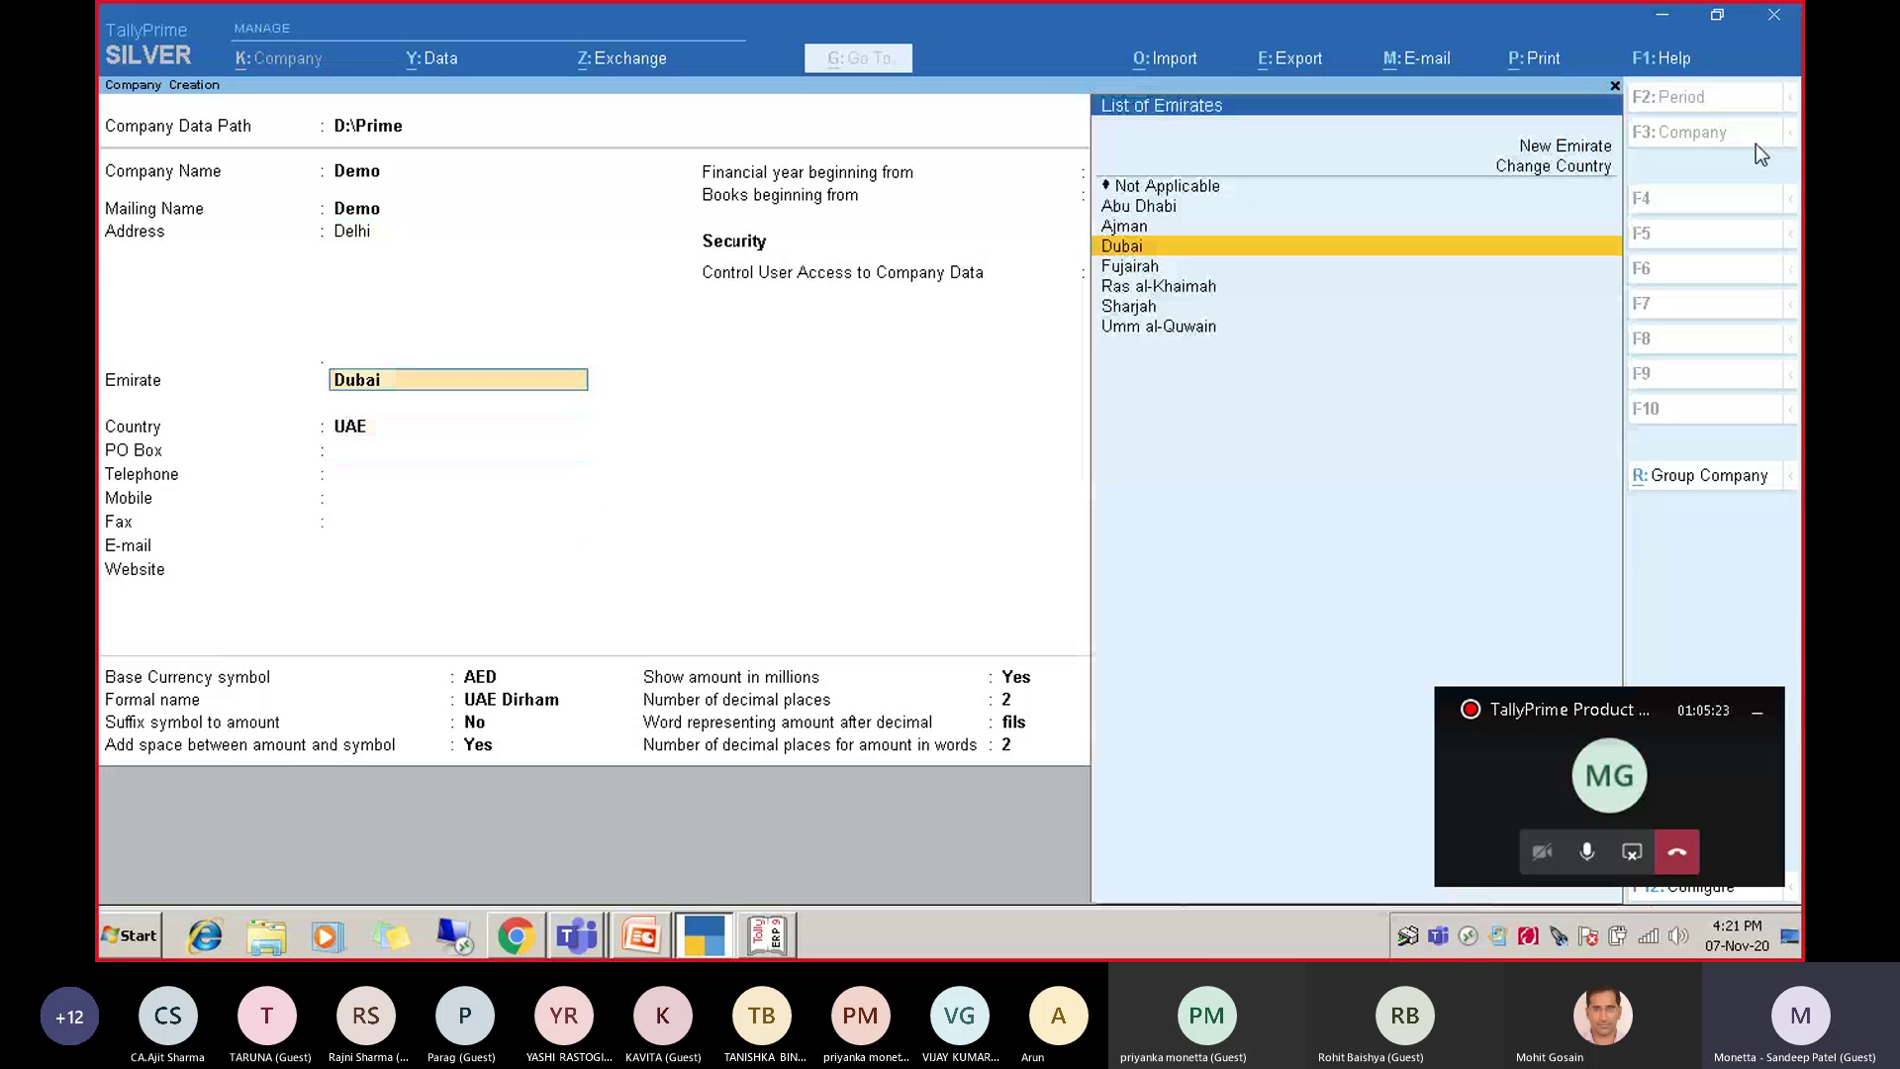
{"action": "type", "text": "Delhi"}
{"action": "key", "text": "Return"}
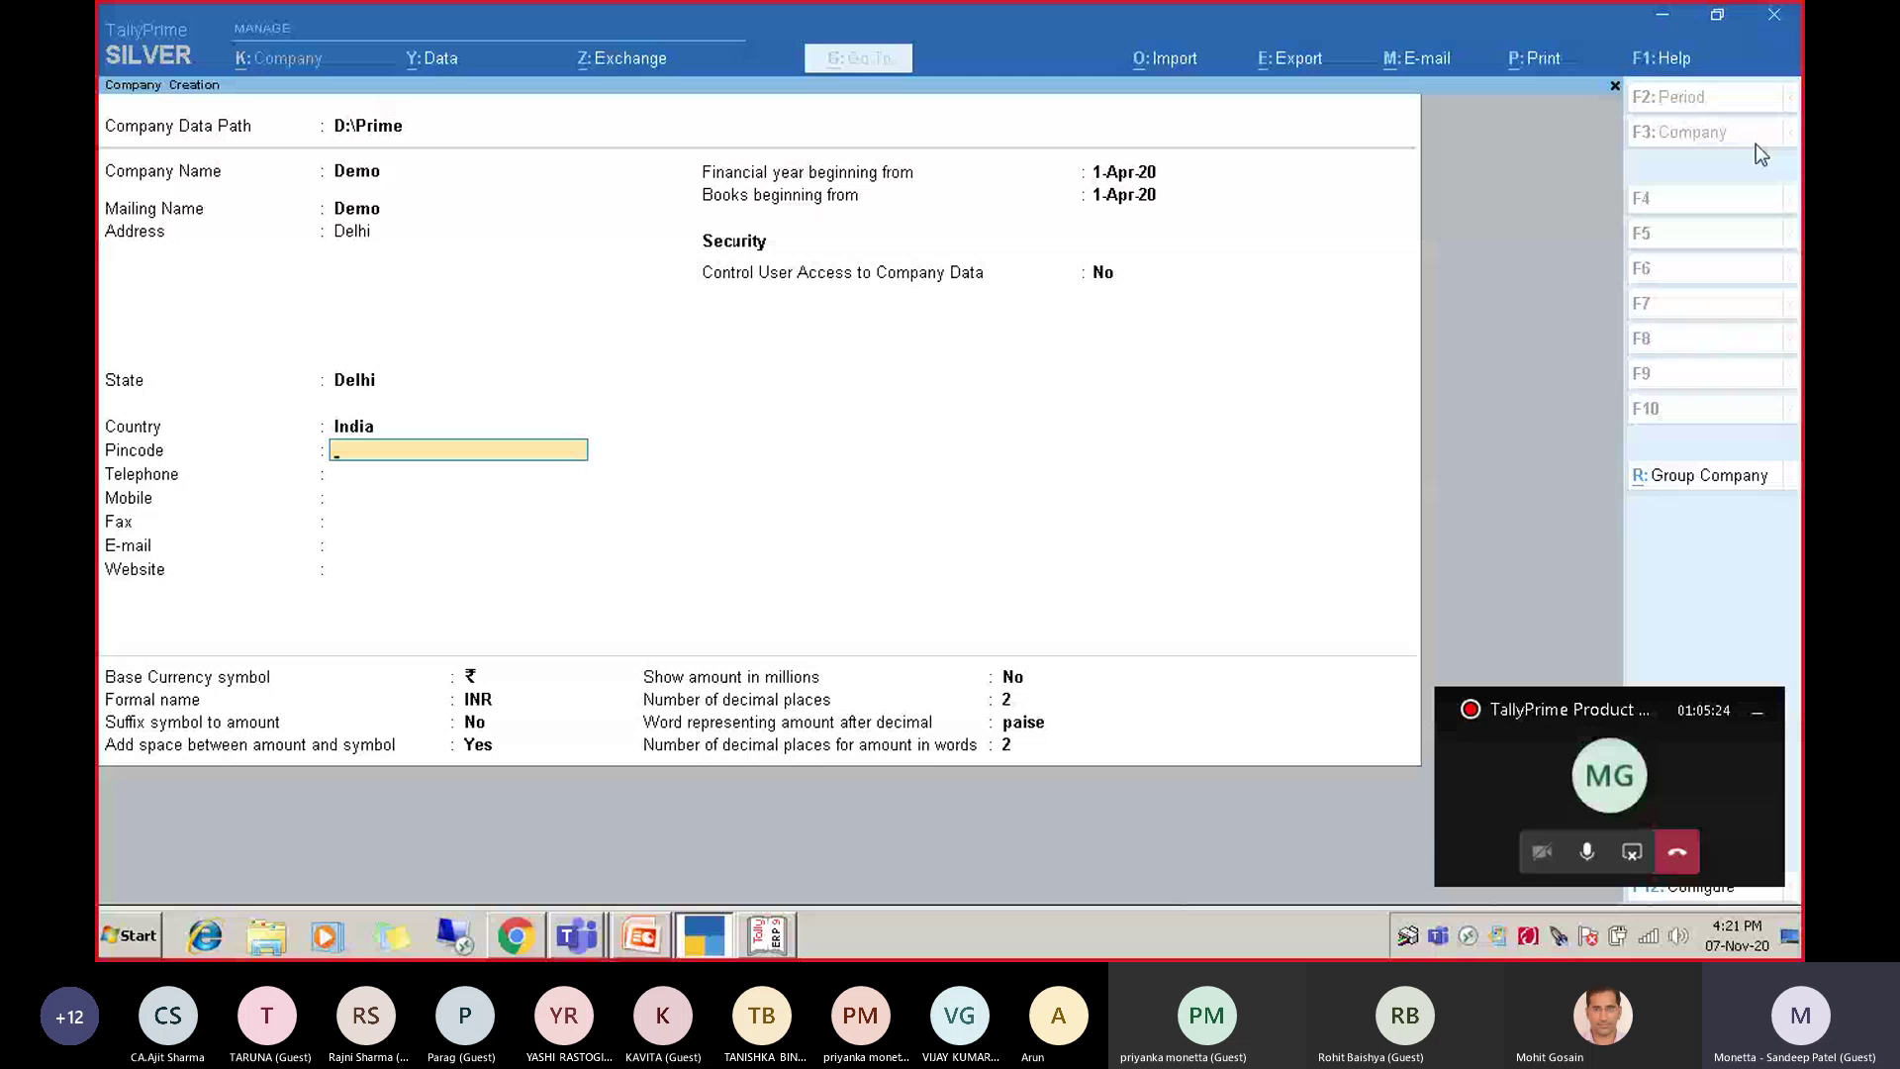
{"action": "key", "text": "Return"}
{"action": "key", "text": "Return"}
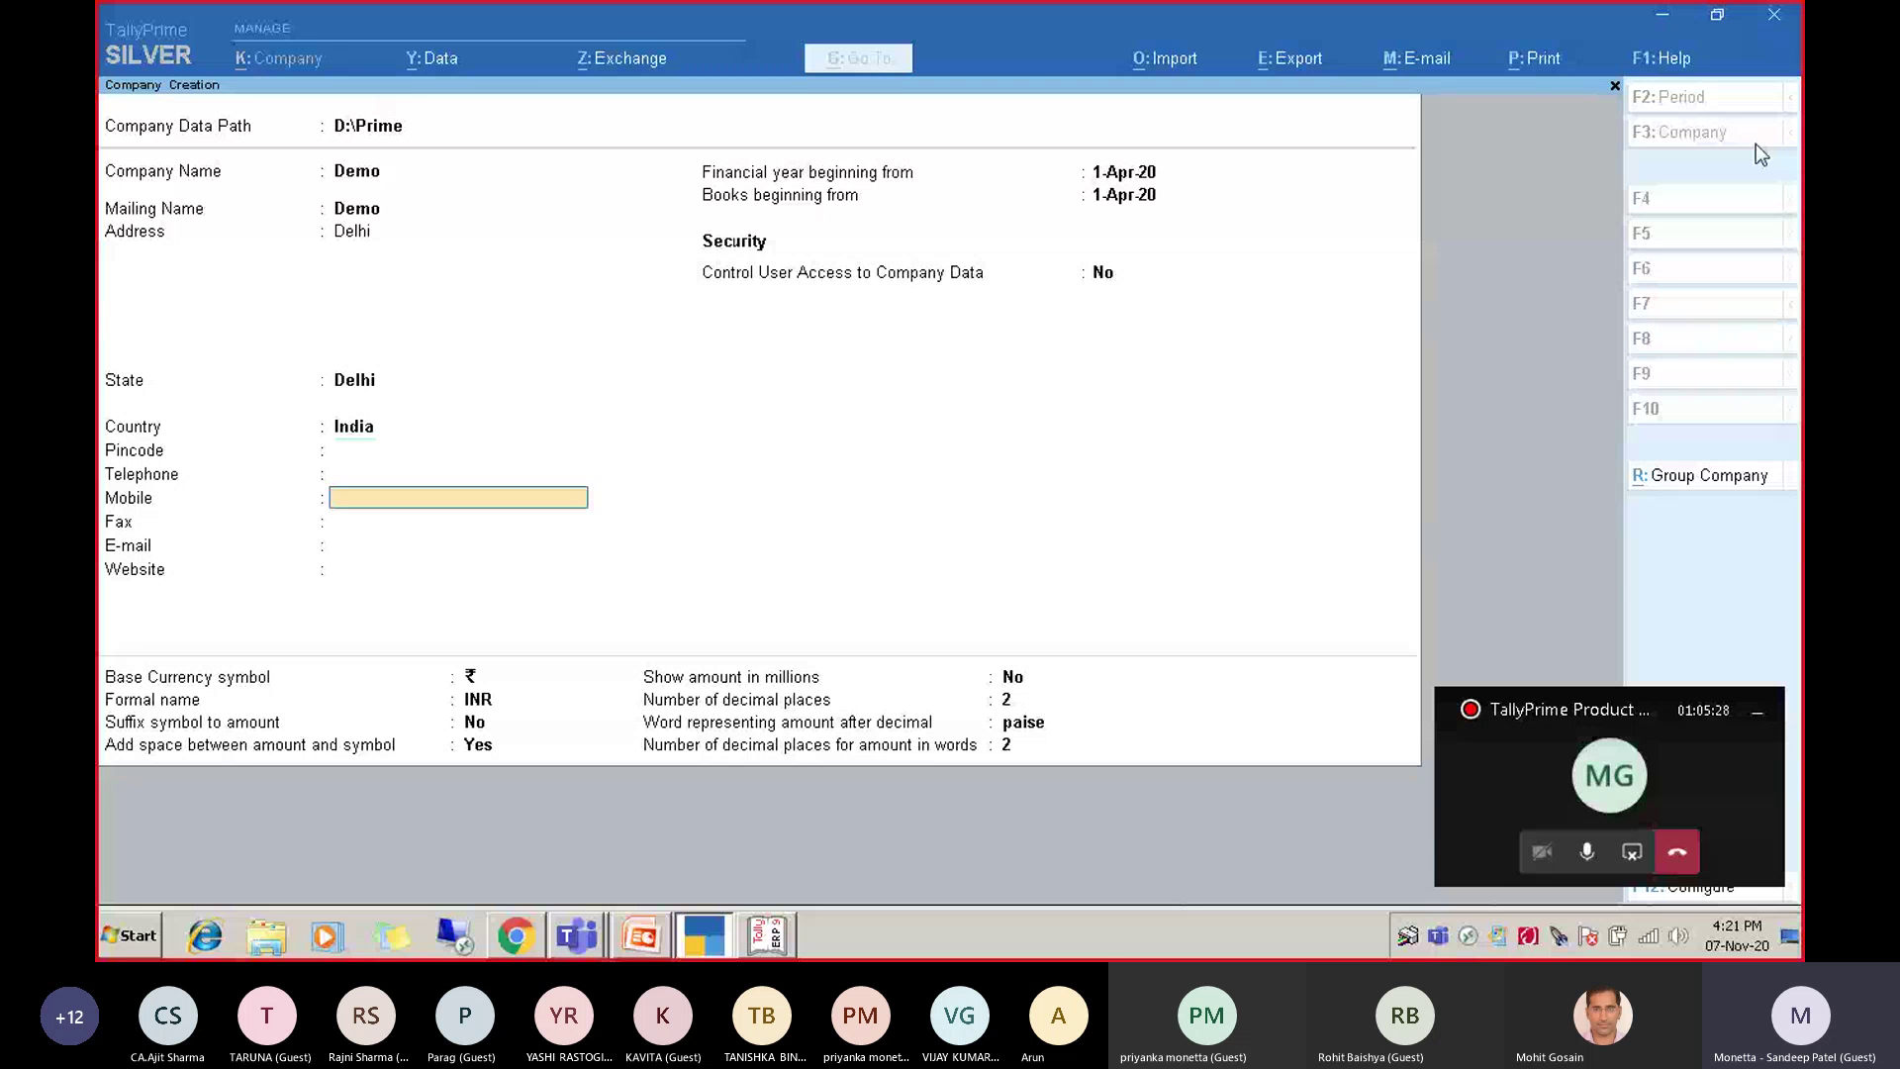
{"action": "key", "text": "Return"}
{"action": "key", "text": "Return"}
{"action": "key", "text": "Return"}
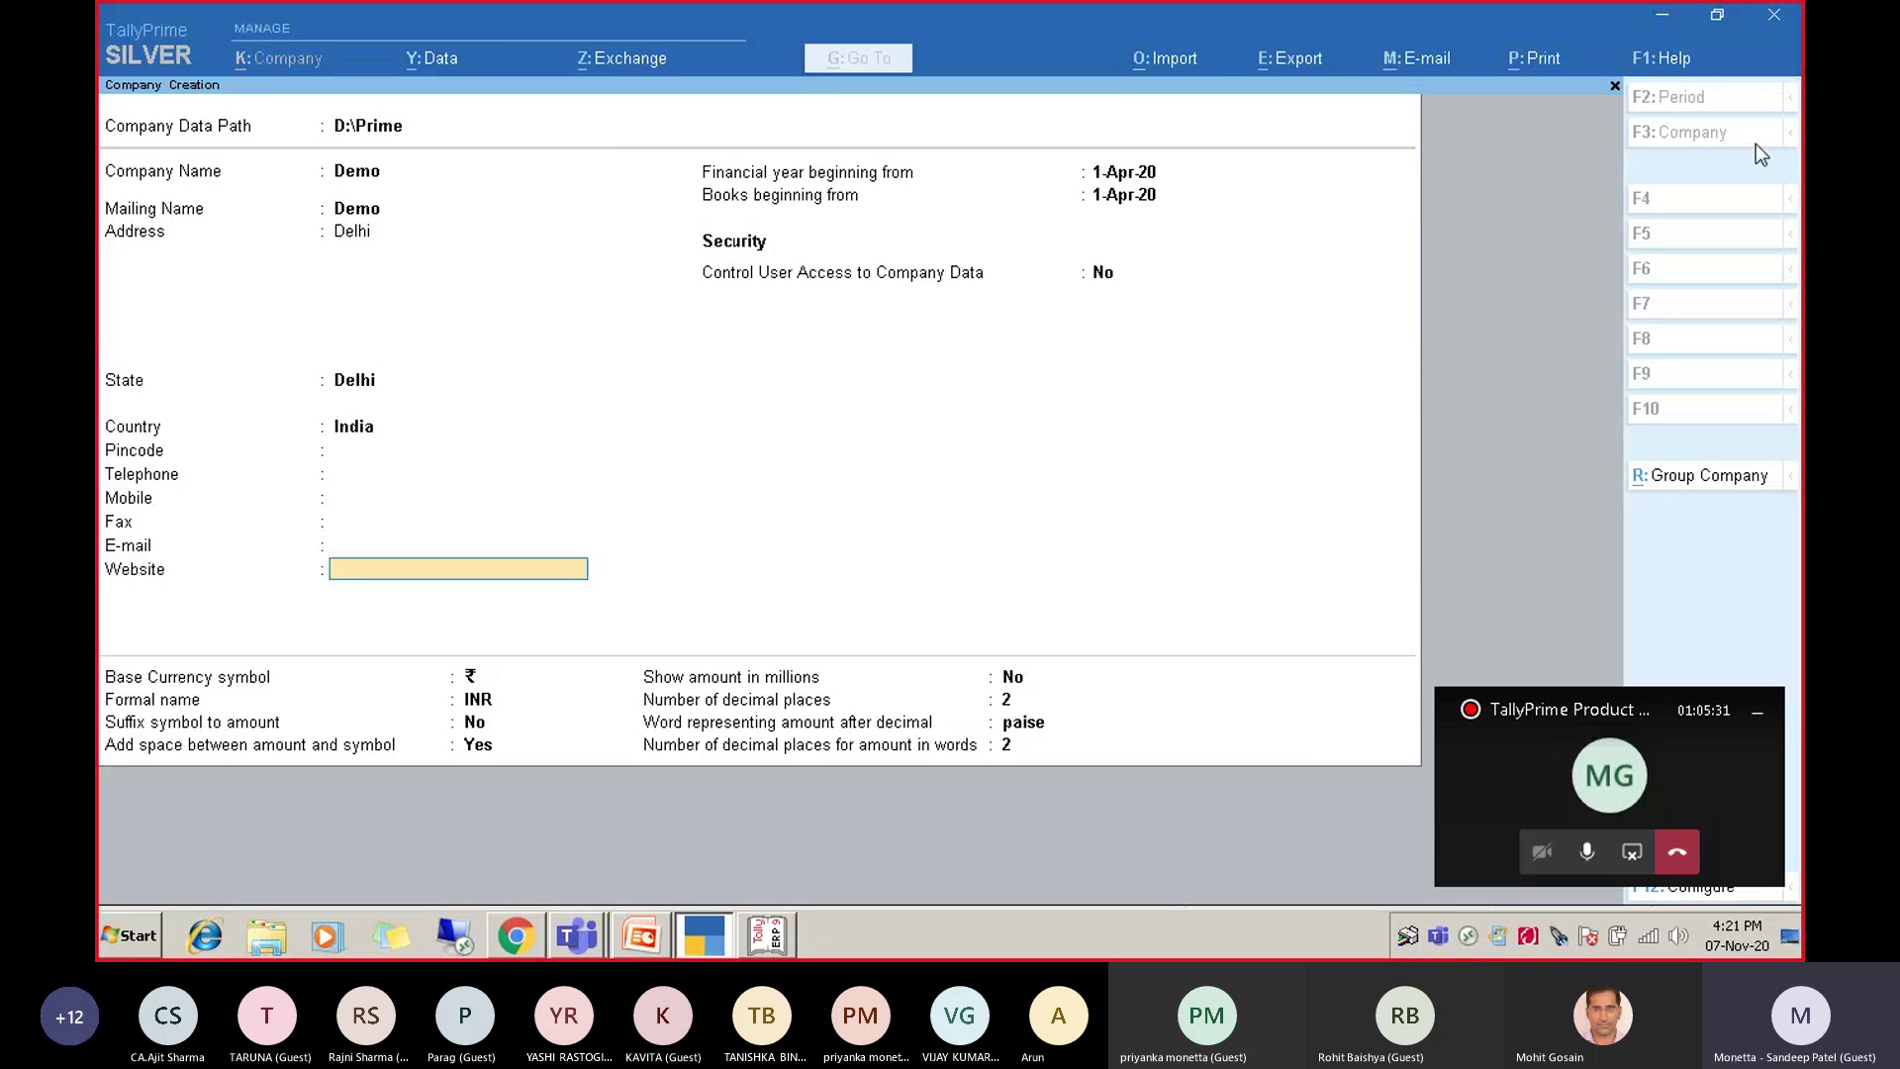
{"action": "key", "text": "Return"}
{"action": "key", "text": "Return"}
{"action": "key", "text": "ctrl+a"}
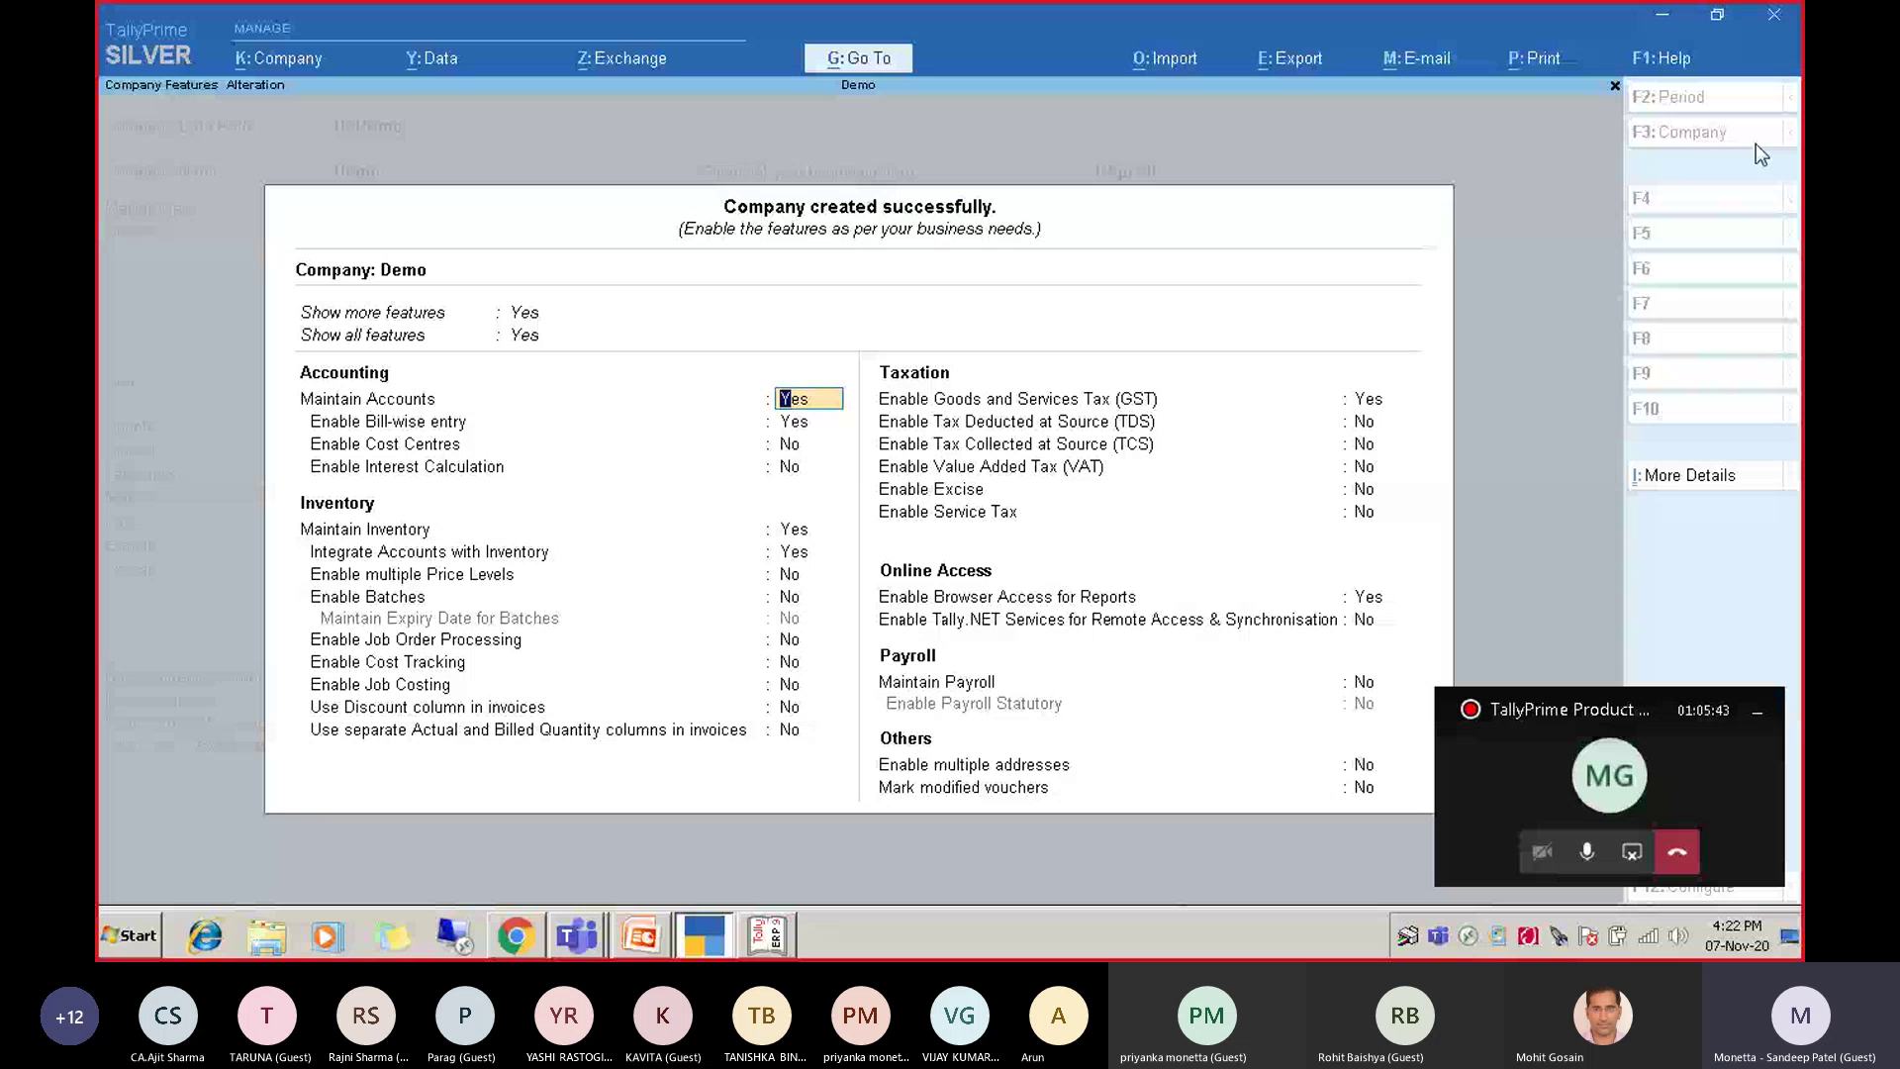
Enable GST with Delhi as the state, keep all features shown, and accept Company Features.
{"action": "key", "text": "Down"}
{"action": "key", "text": "Down"}
{"action": "key", "text": "Down"}
{"action": "key", "text": "Down"}
{"action": "key", "text": "Down"}
{"action": "key", "text": "Down"}
{"action": "key", "text": "Down"}
{"action": "key", "text": "Down"}
{"action": "key", "text": "Down"}
{"action": "key", "text": "Down"}
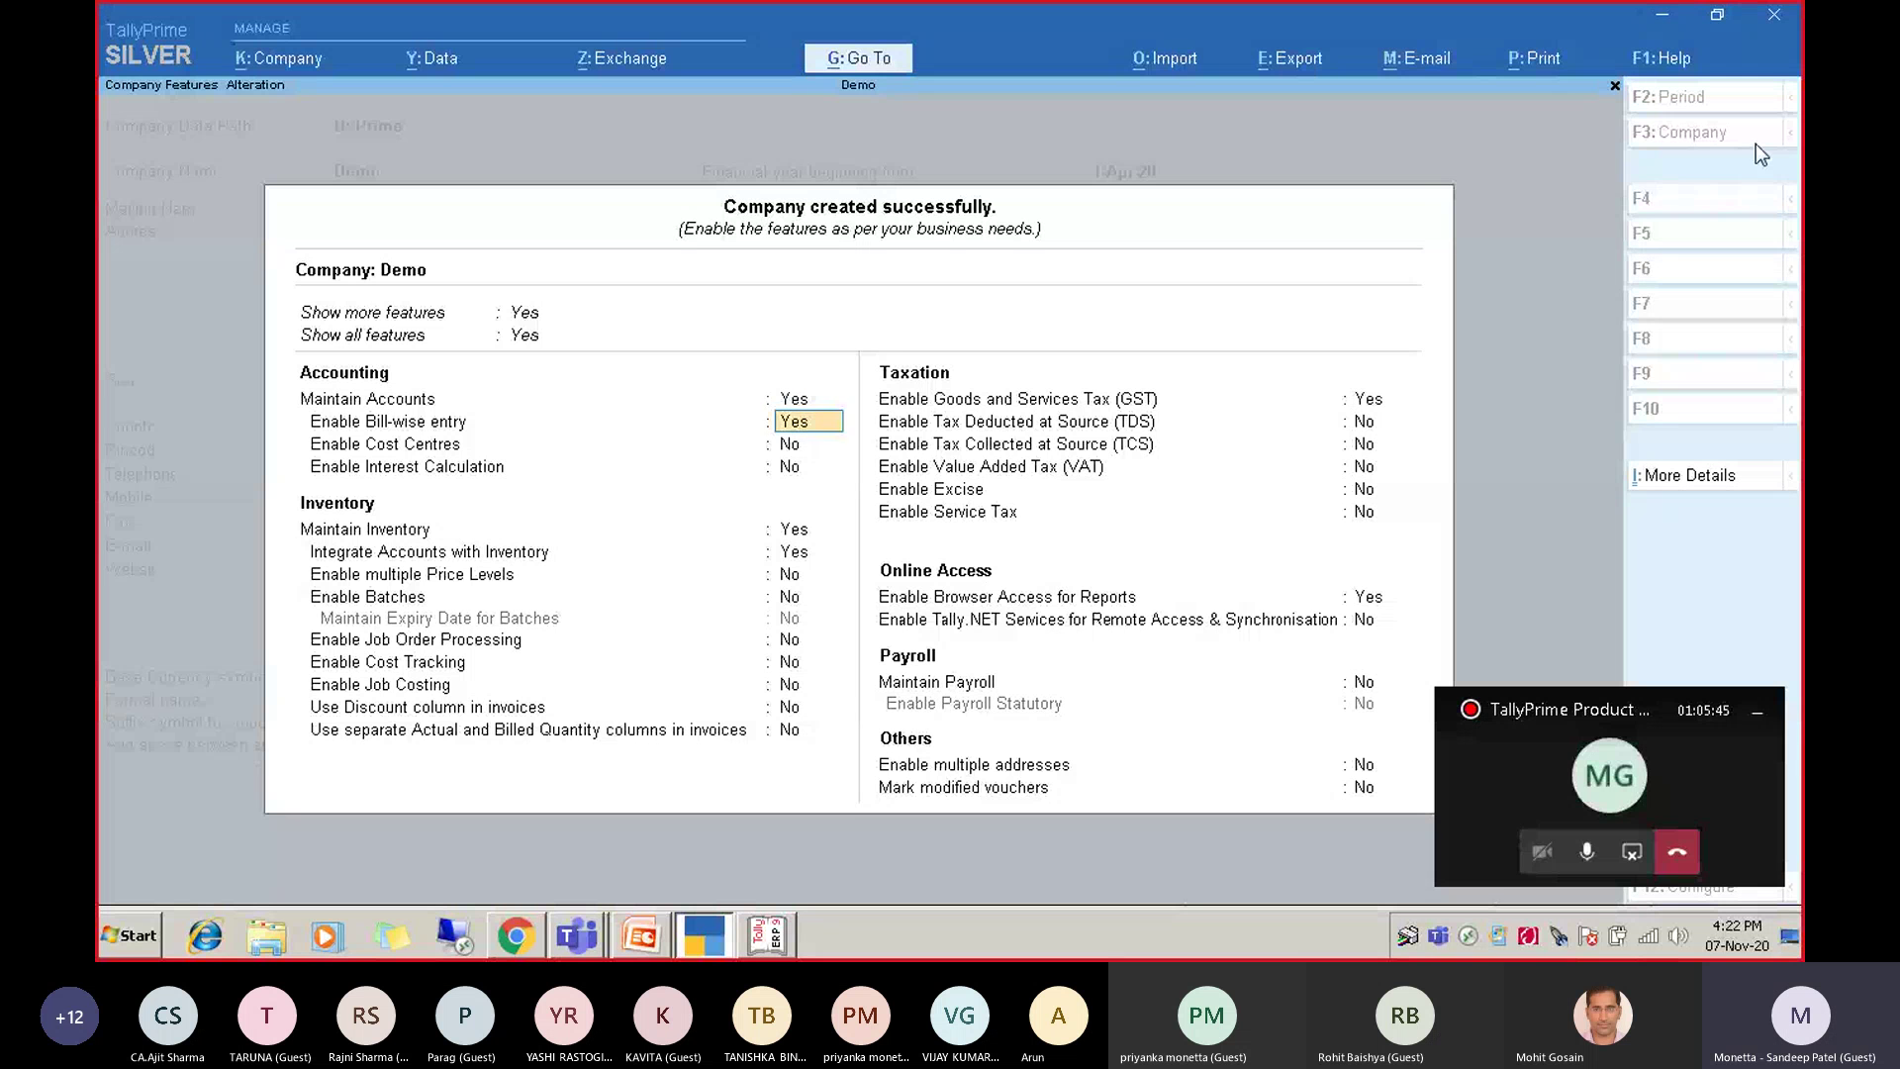
{"action": "key", "text": "Down"}
{"action": "key", "text": "Down"}
{"action": "key", "text": "Down"}
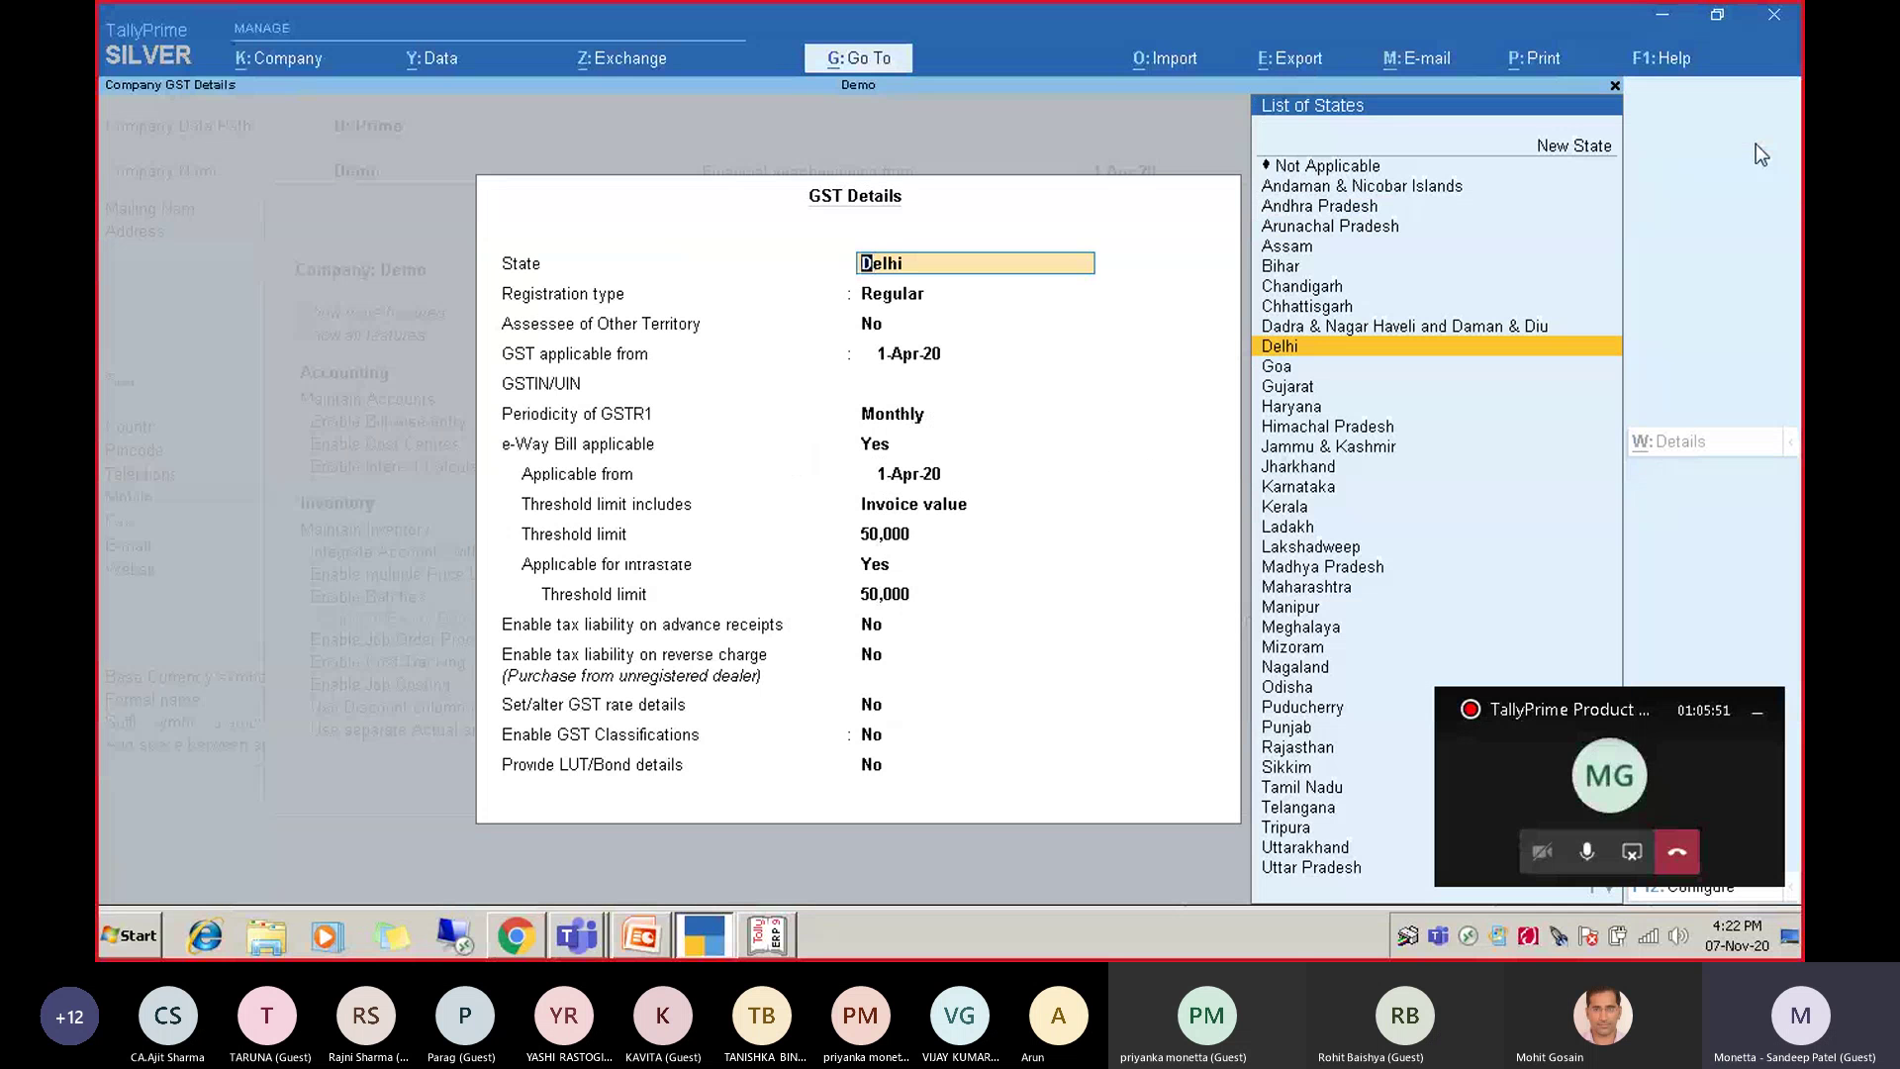
{"action": "key", "text": "Return"}
{"action": "key", "text": "Return"}
{"action": "key", "text": "Return"}
{"action": "key", "text": "Return"}
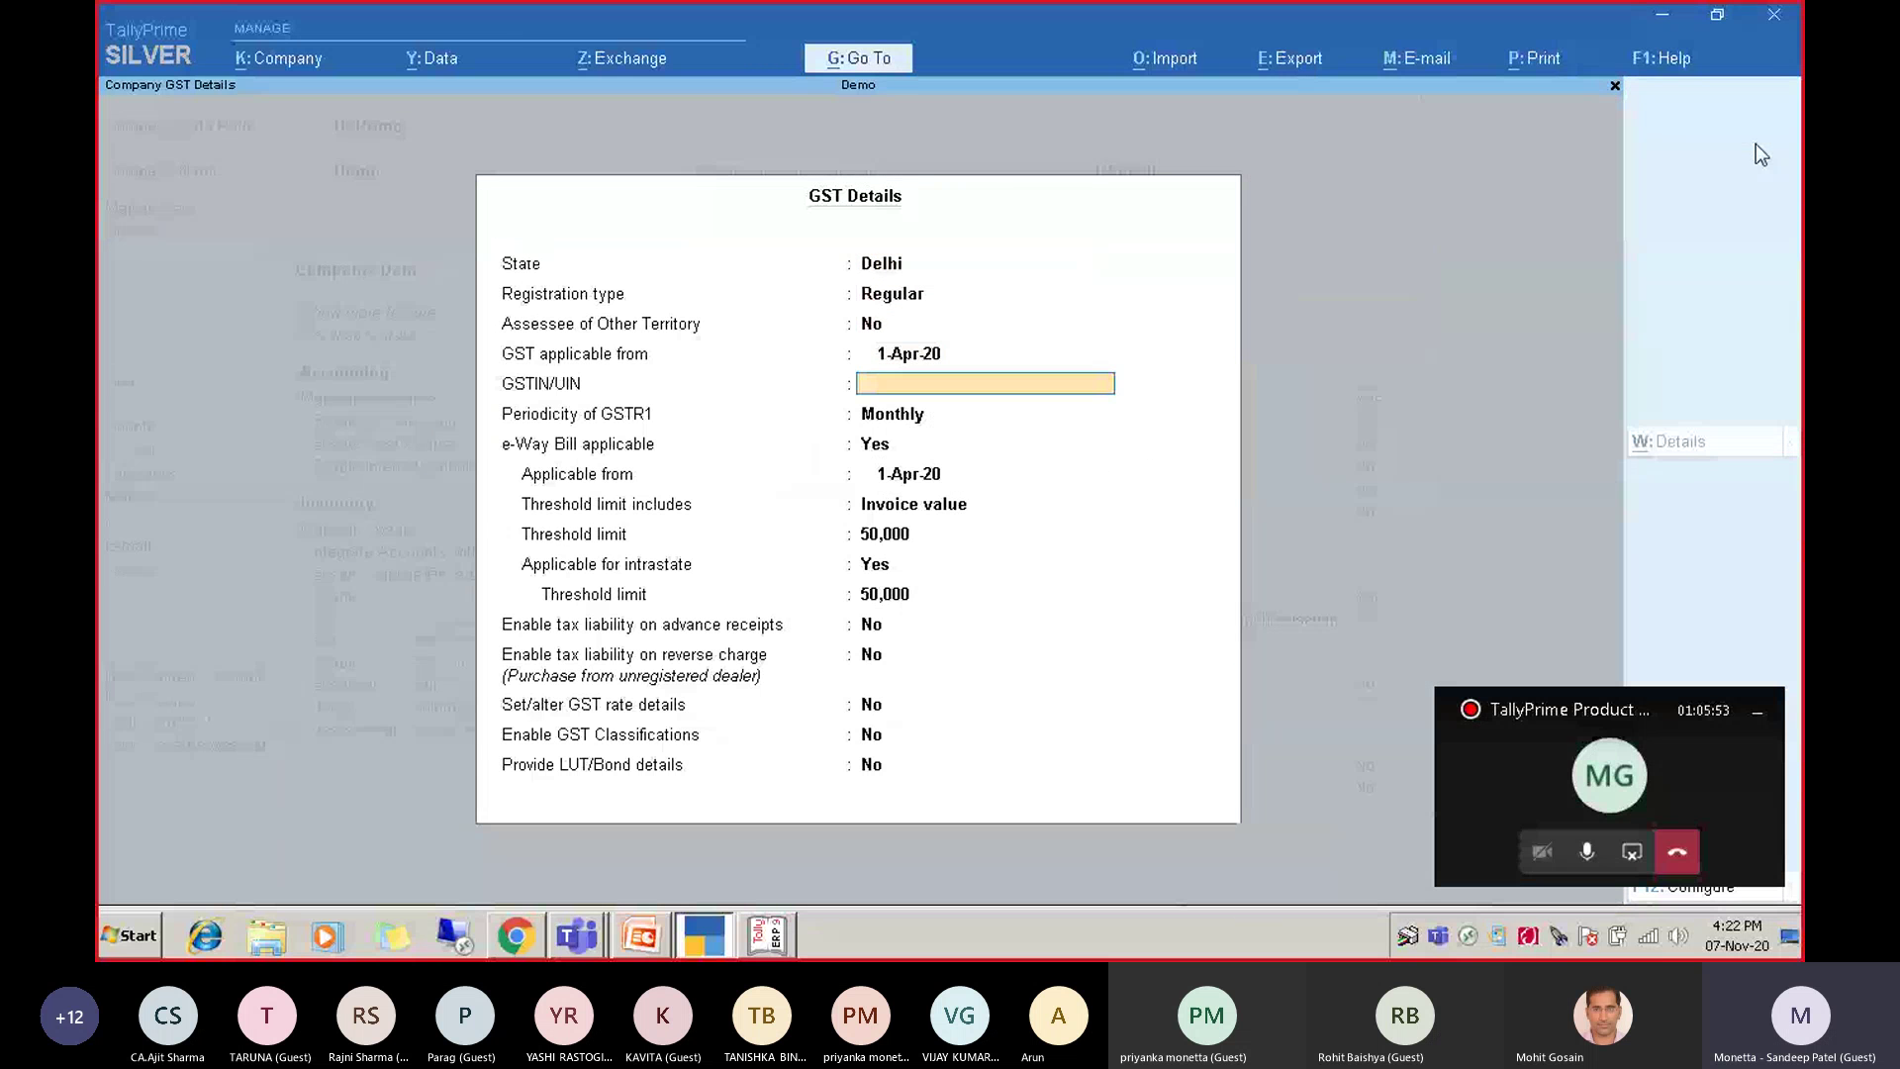
{"action": "key", "text": "Escape"}
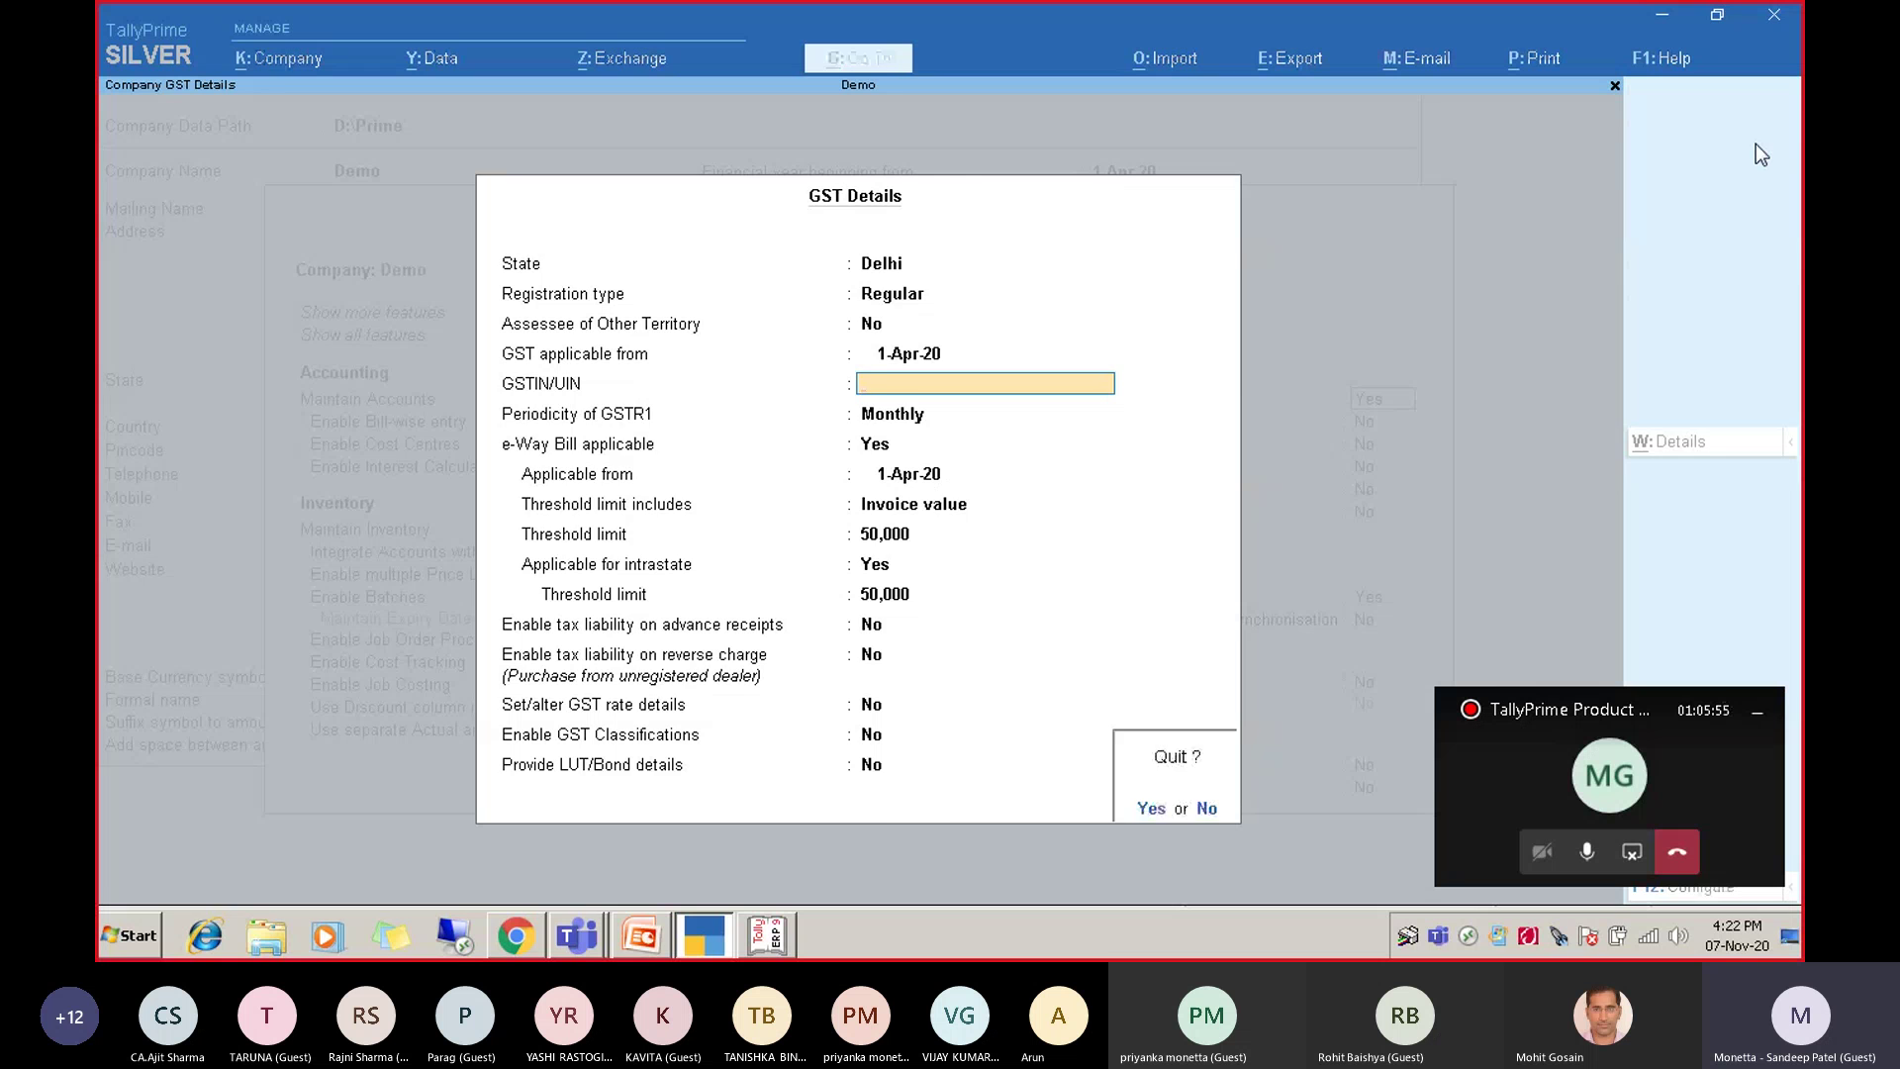
{"action": "key", "text": "Return"}
{"action": "key", "text": "Up"}
{"action": "key", "text": "Up"}
{"action": "key", "text": "Up"}
{"action": "key", "text": "Up"}
{"action": "key", "text": "Up"}
{"action": "key", "text": "Up"}
{"action": "key", "text": "Up"}
{"action": "key", "text": "Up"}
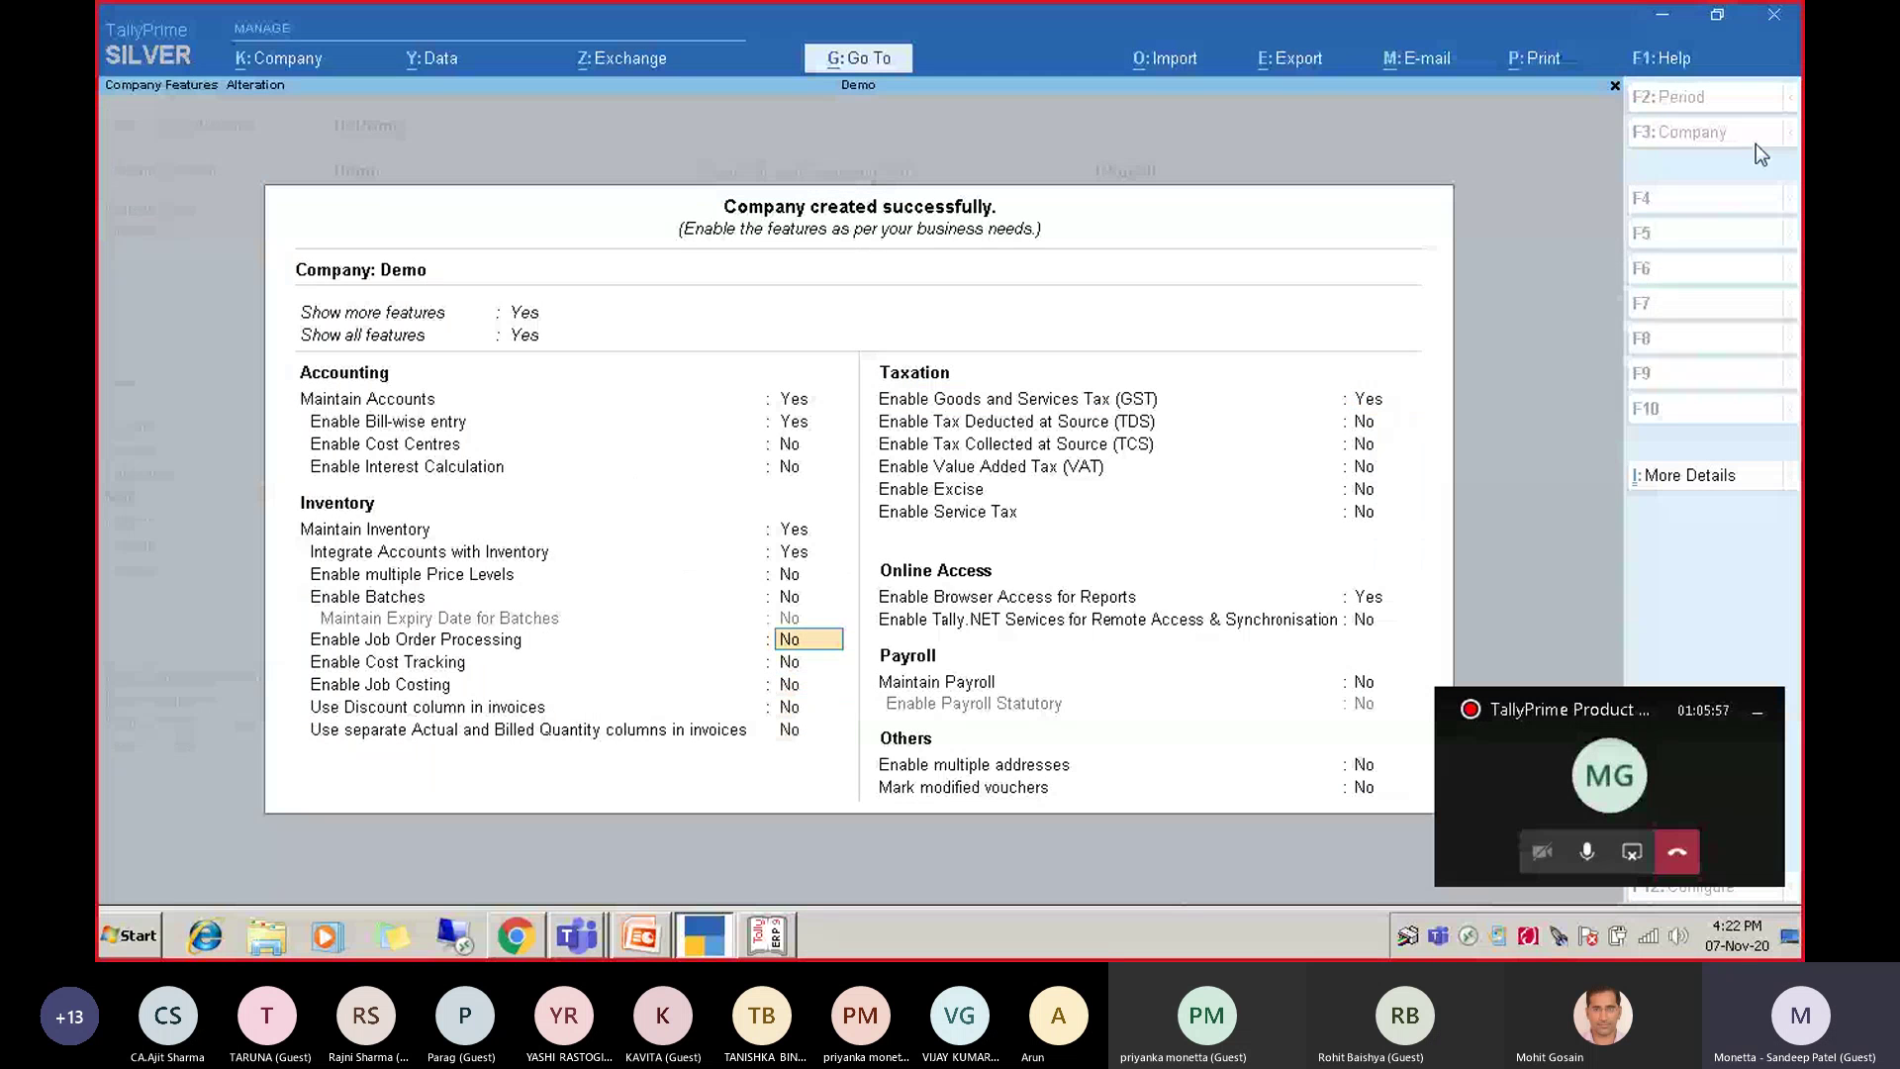
{"action": "key", "text": "Up"}
{"action": "key", "text": "Up"}
{"action": "key", "text": "Up"}
{"action": "key", "text": "Up"}
{"action": "key", "text": "Up"}
{"action": "key", "text": "Up"}
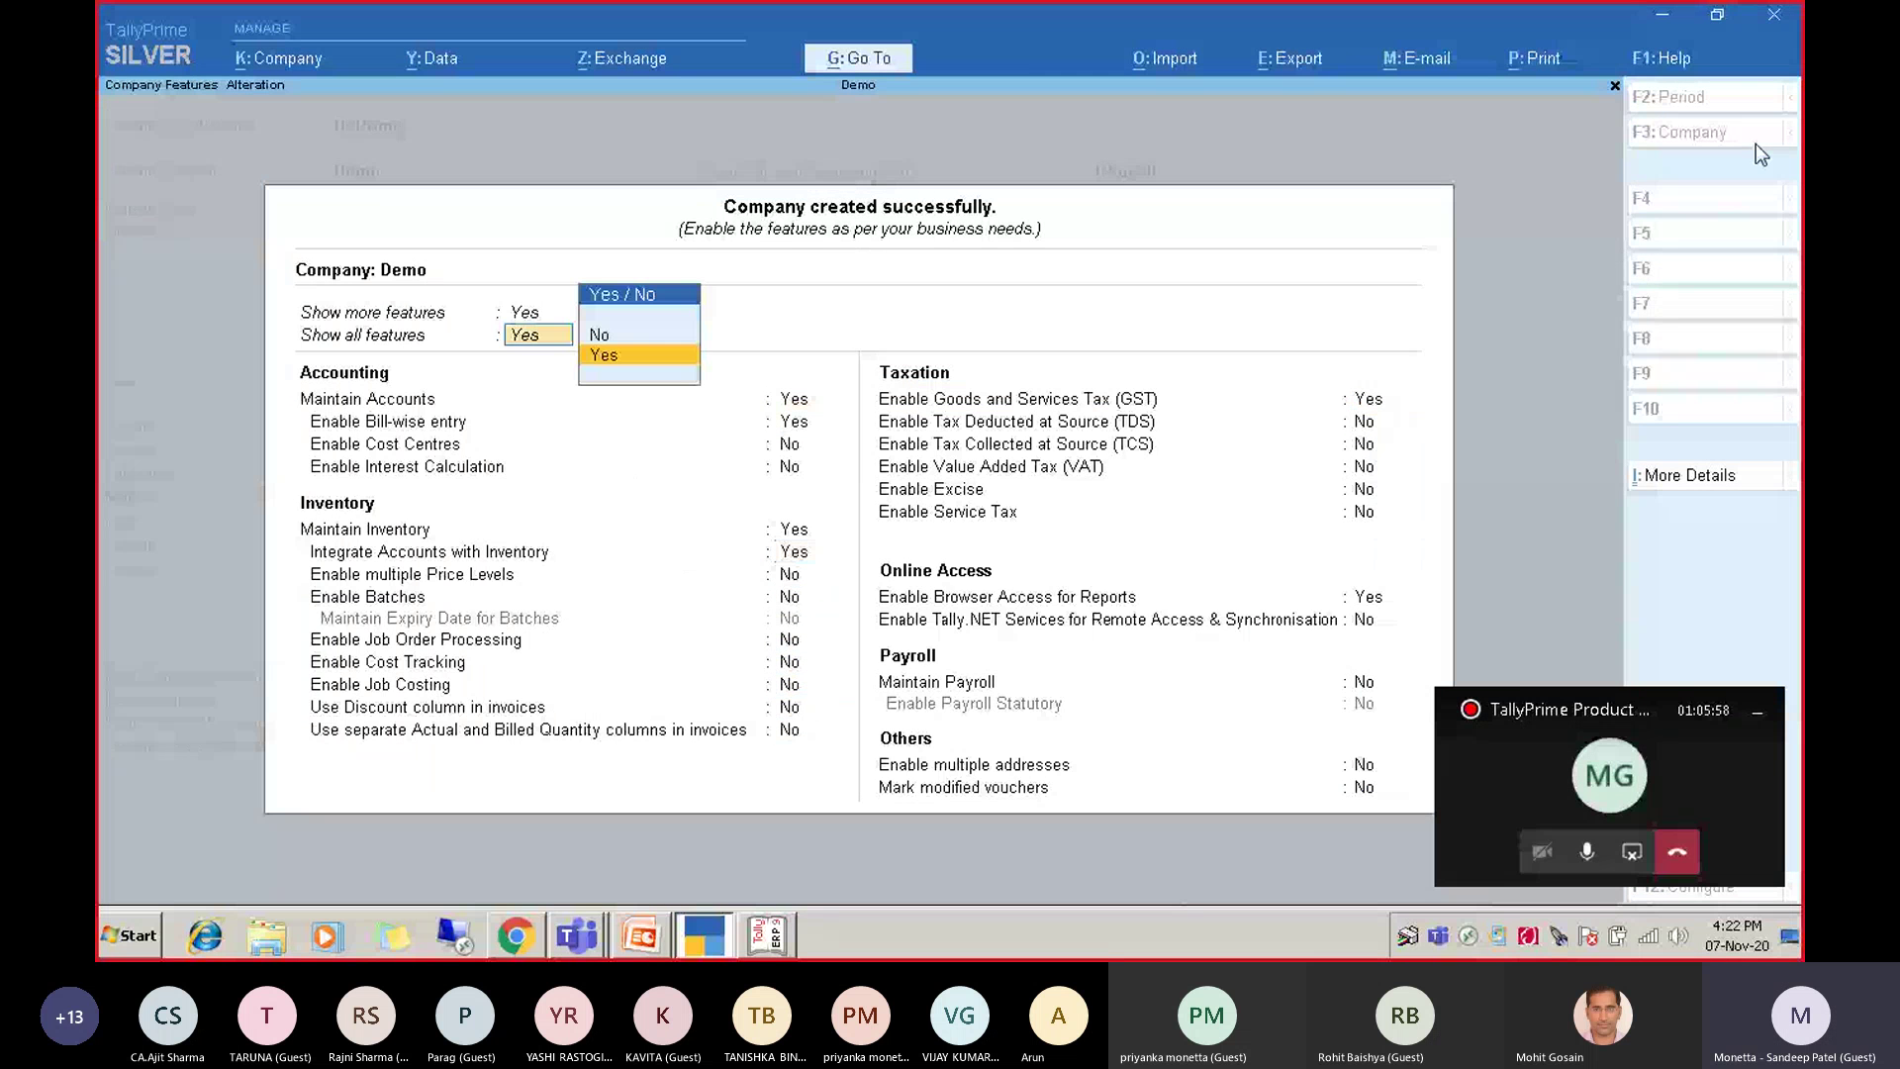
{"action": "key", "text": "Return"}
{"action": "key", "text": "Return"}
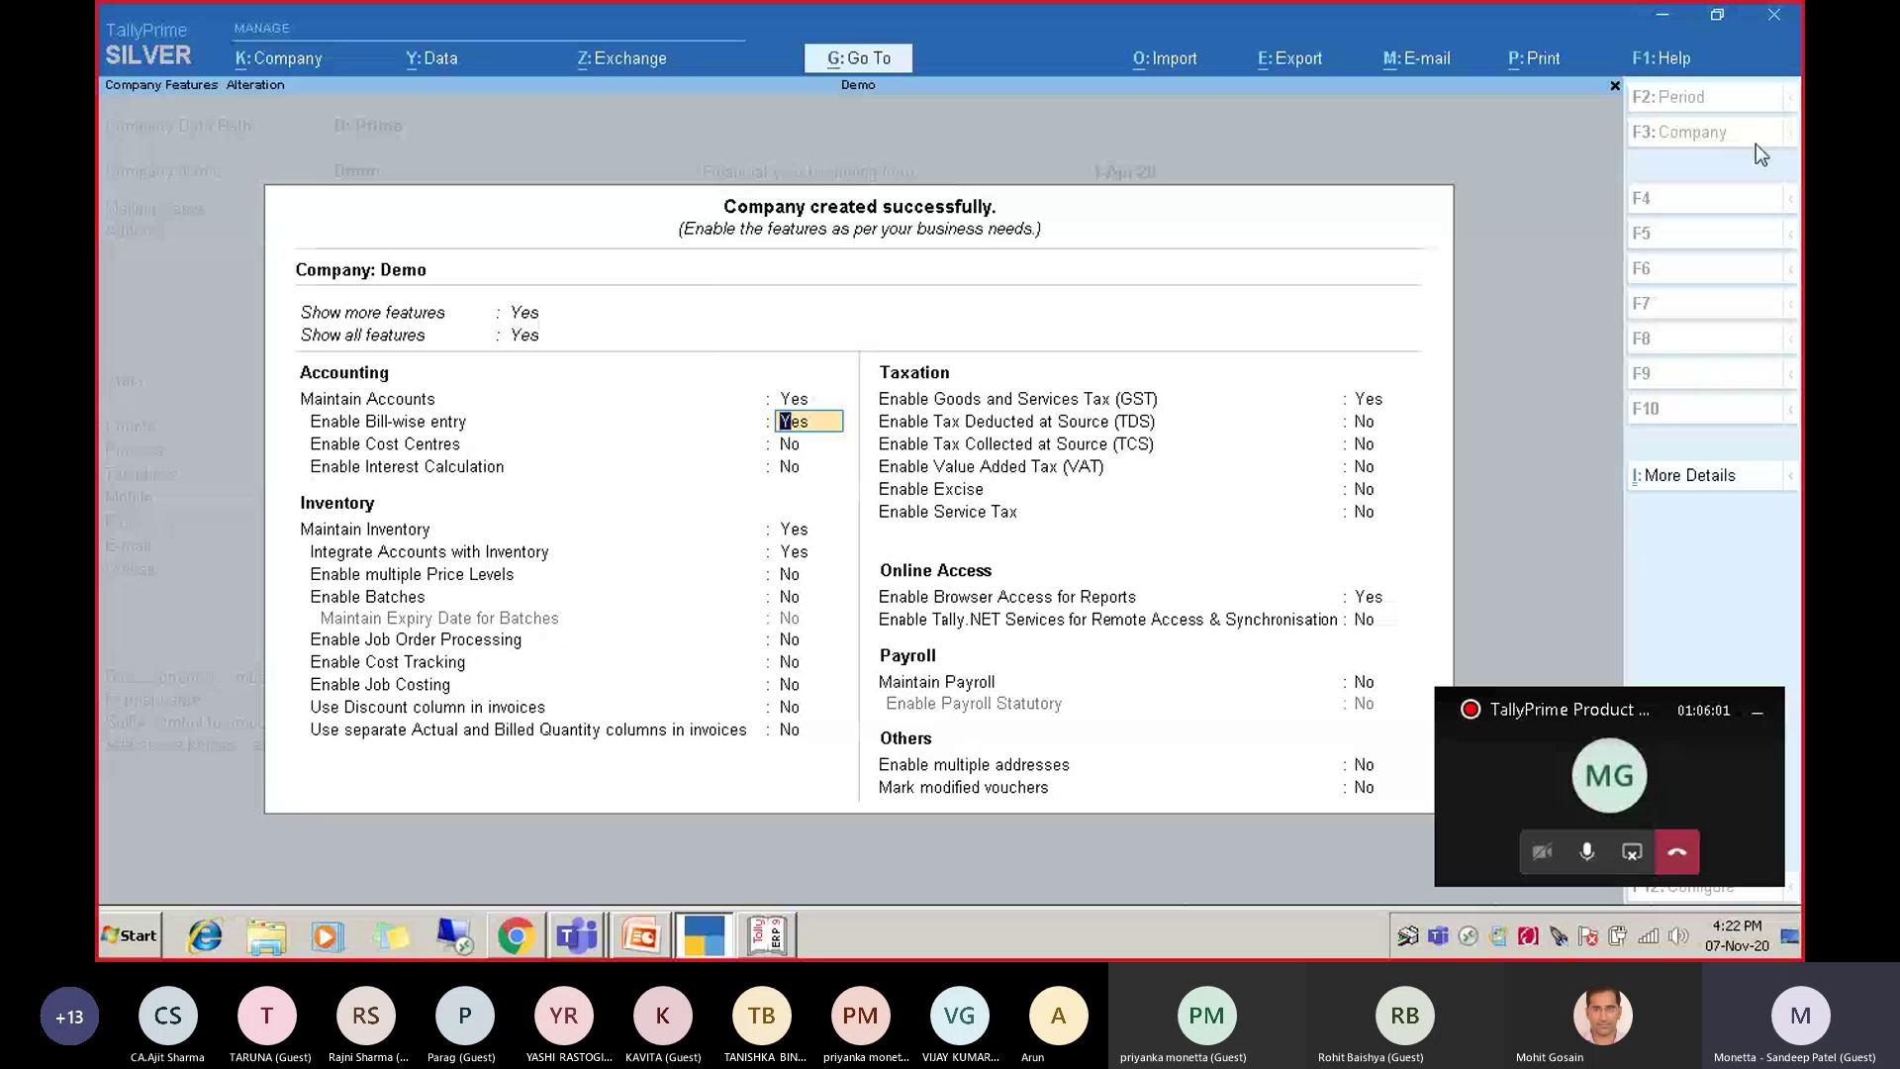
{"action": "key", "text": "ctrl+a"}
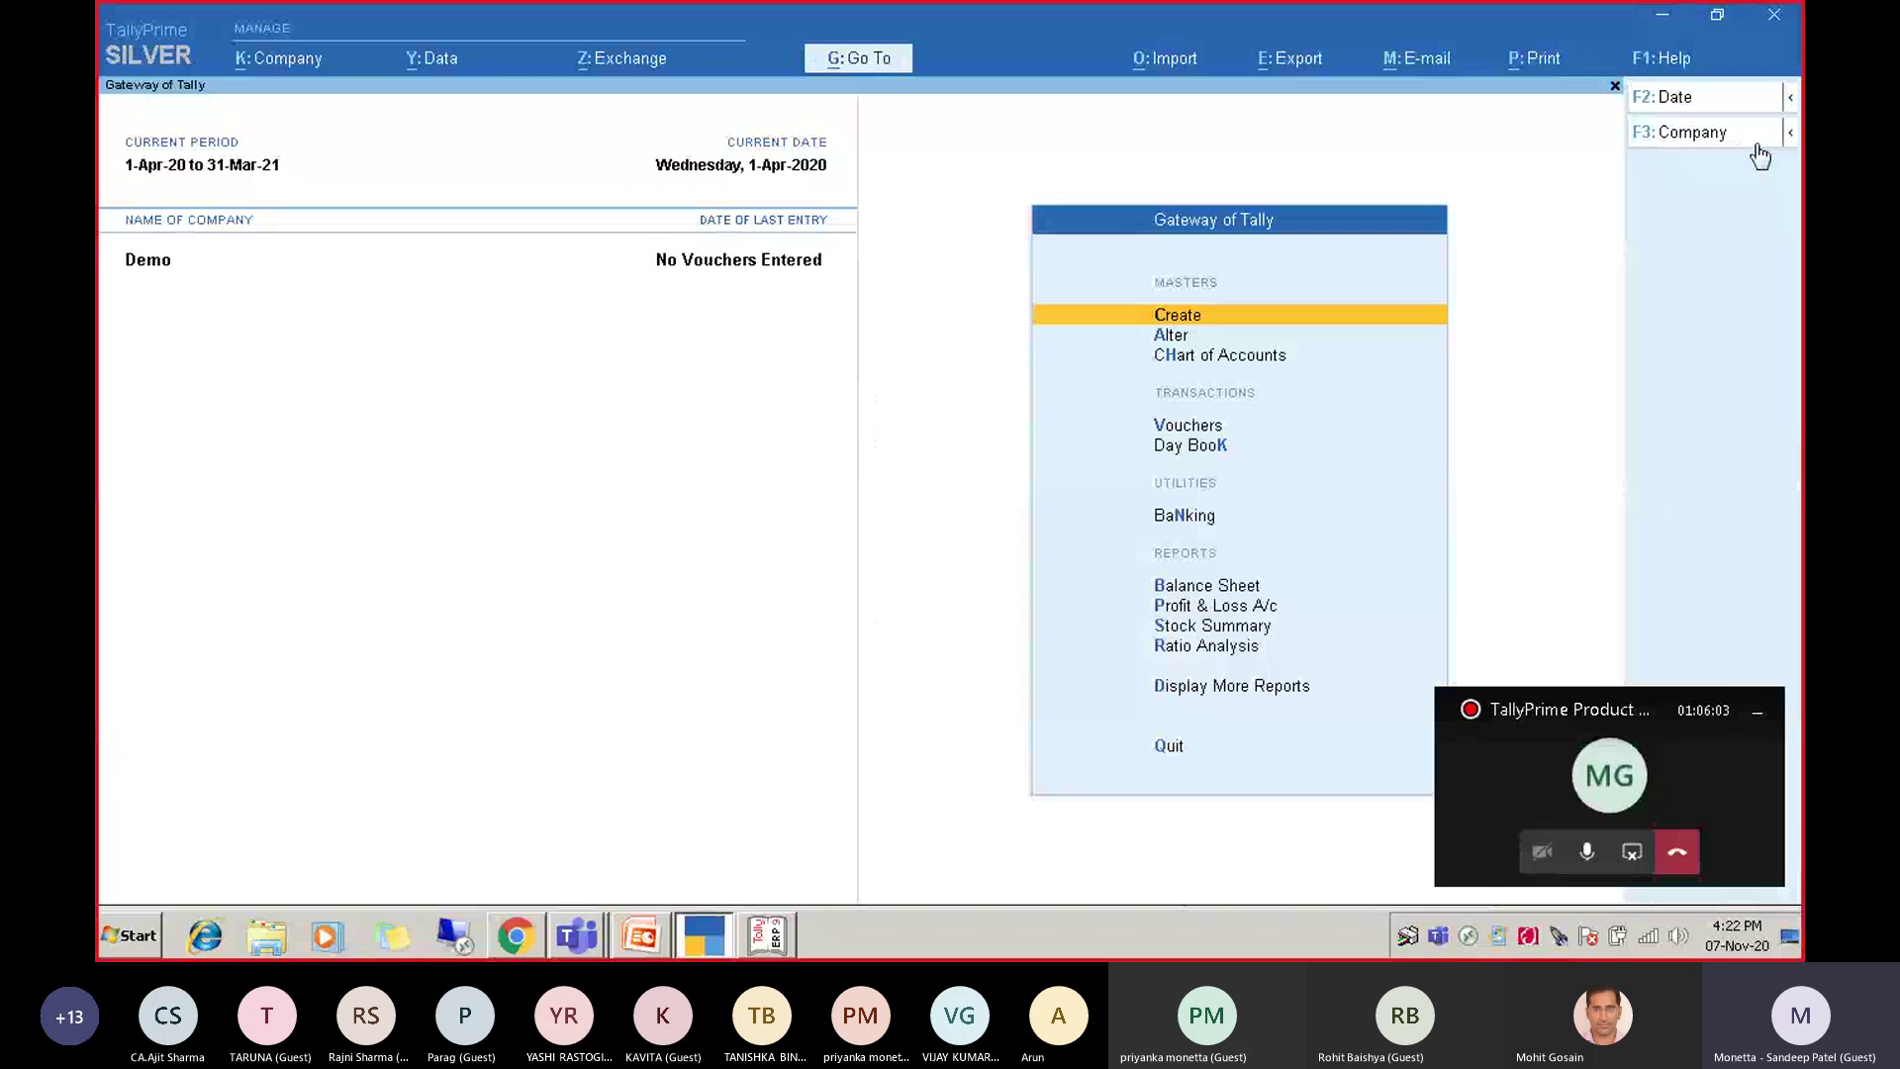
Pick Monetta - Tally Prime Demo from the F3 company list and log in with its credentials.
{"action": "left_click", "coordinate": [1757, 144]}
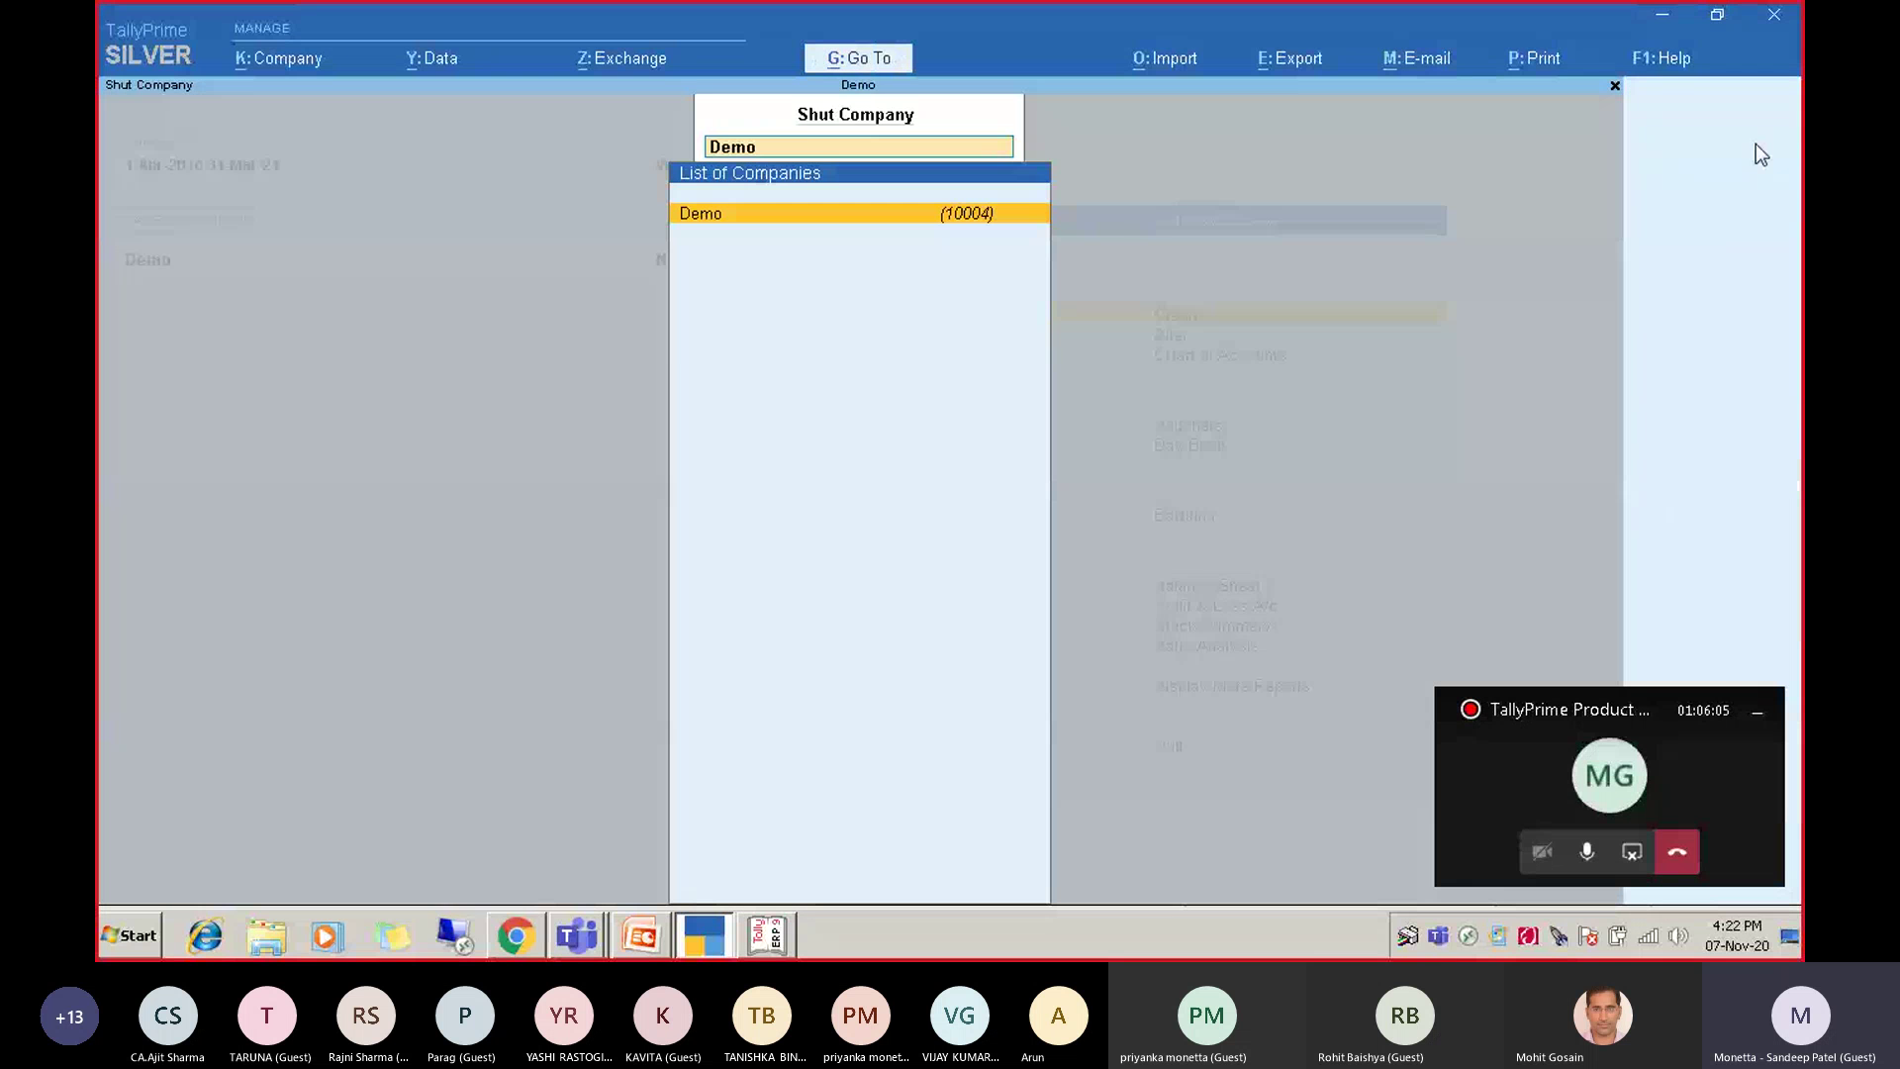
{"action": "key", "text": "Down"}
{"action": "key", "text": "Down"}
{"action": "key", "text": "Down"}
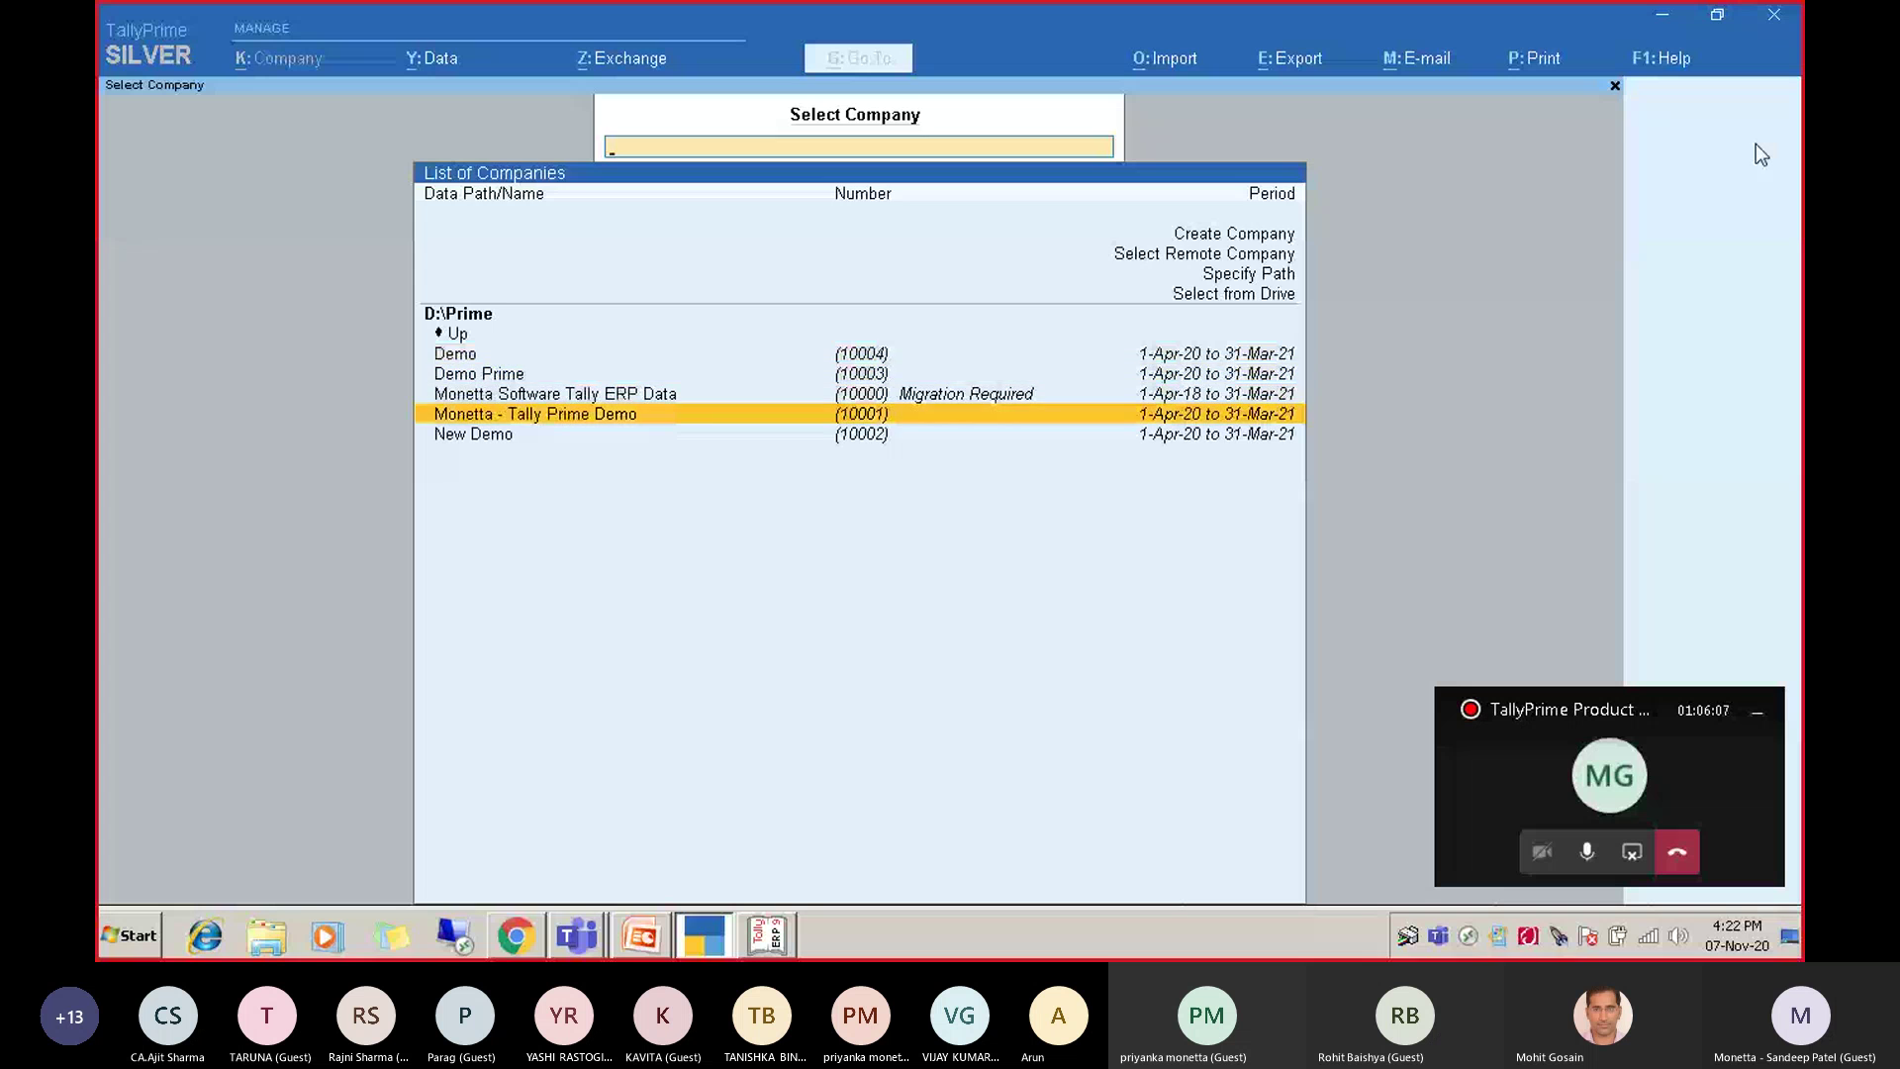
{"action": "key", "text": "Return"}
{"action": "type", "text": "a"}
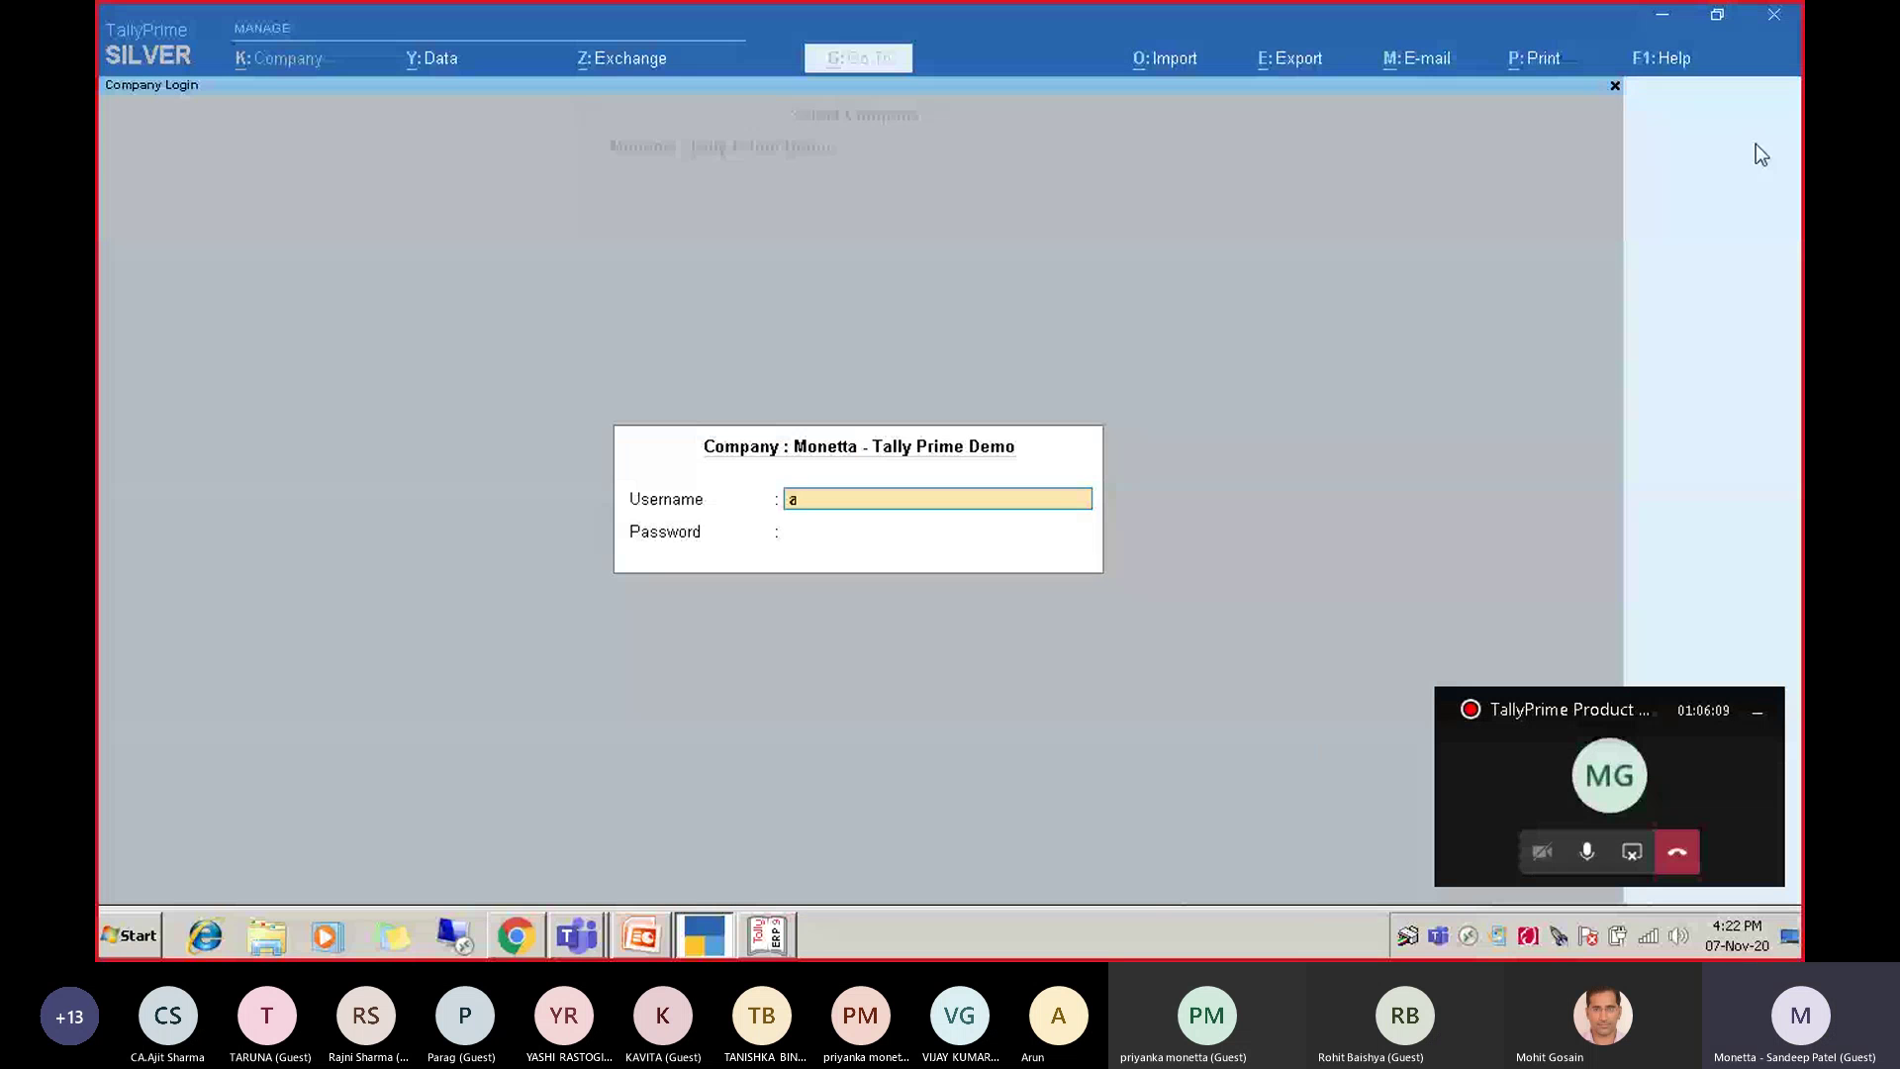
{"action": "type", "text": "dmin"}
{"action": "key", "text": "BackSpace"}
{"action": "type", "text": "n"}
{"action": "key", "text": "Return"}
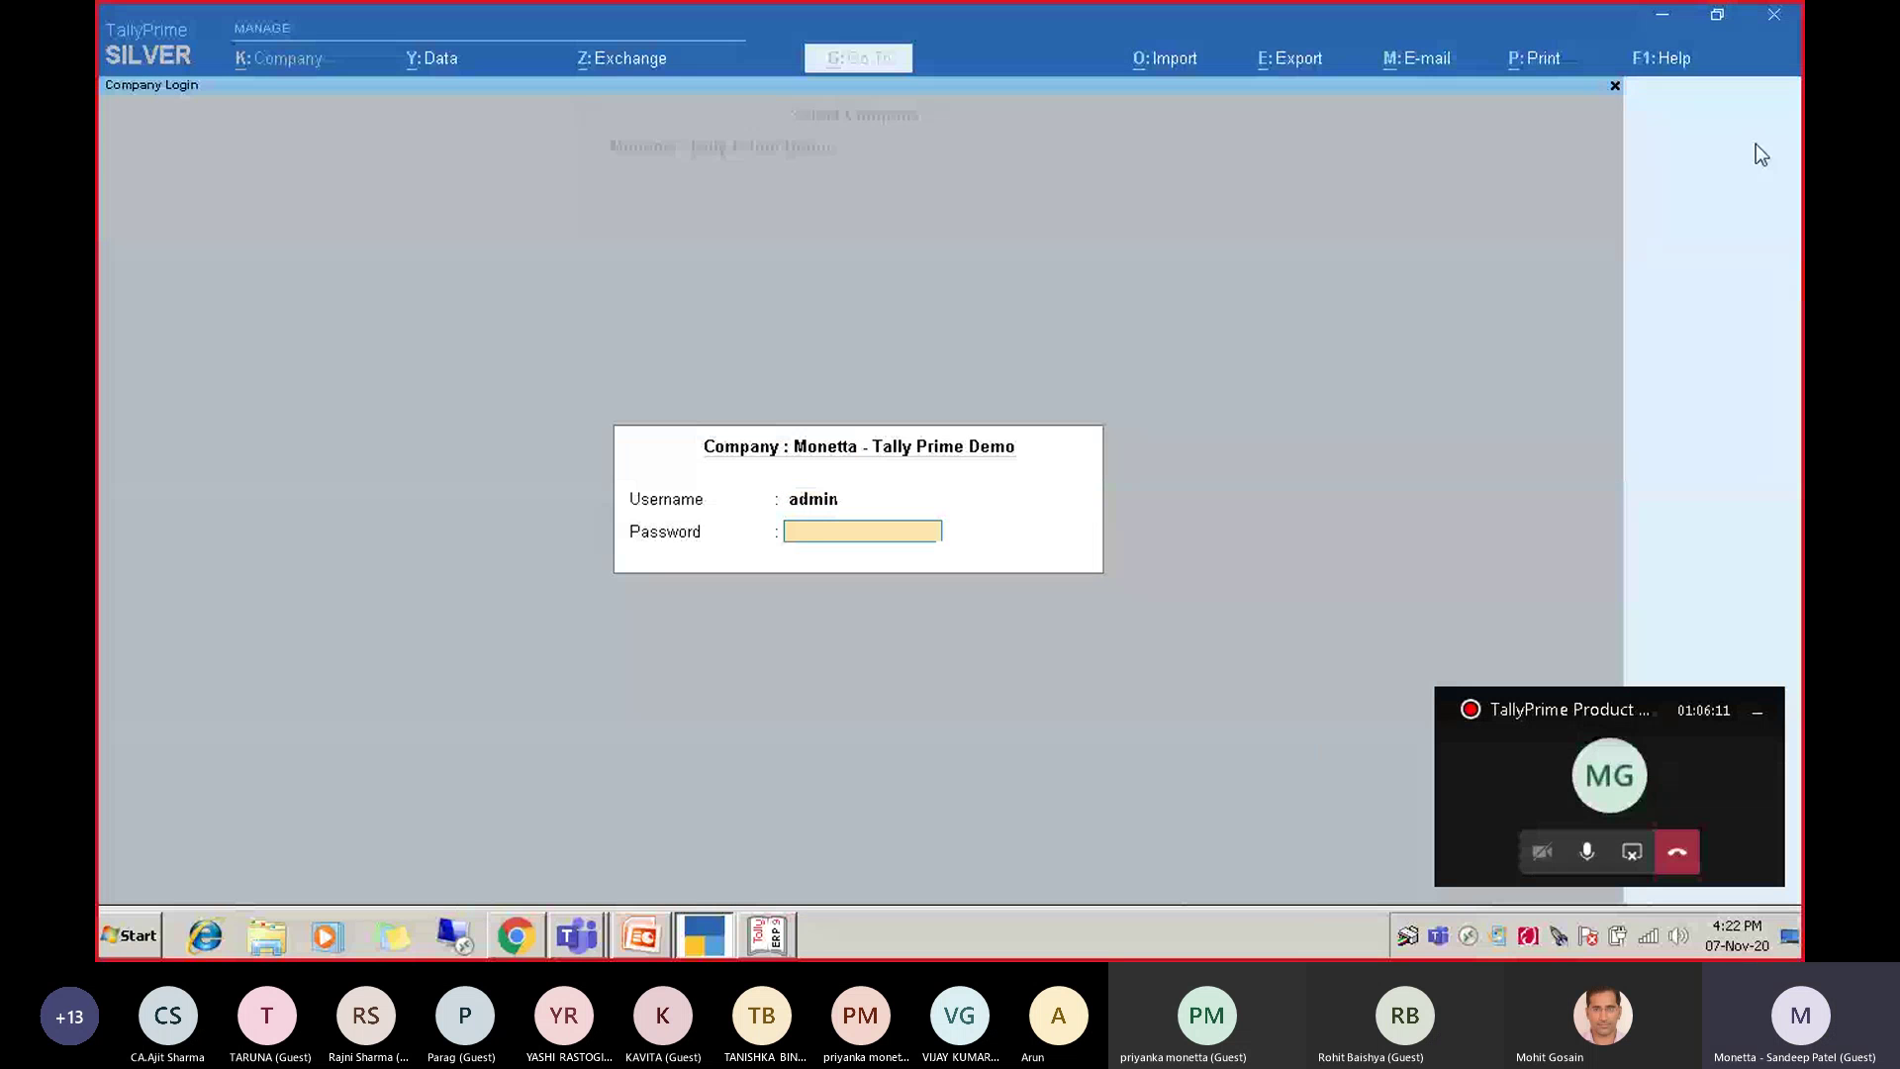
{"action": "key", "text": "Return"}
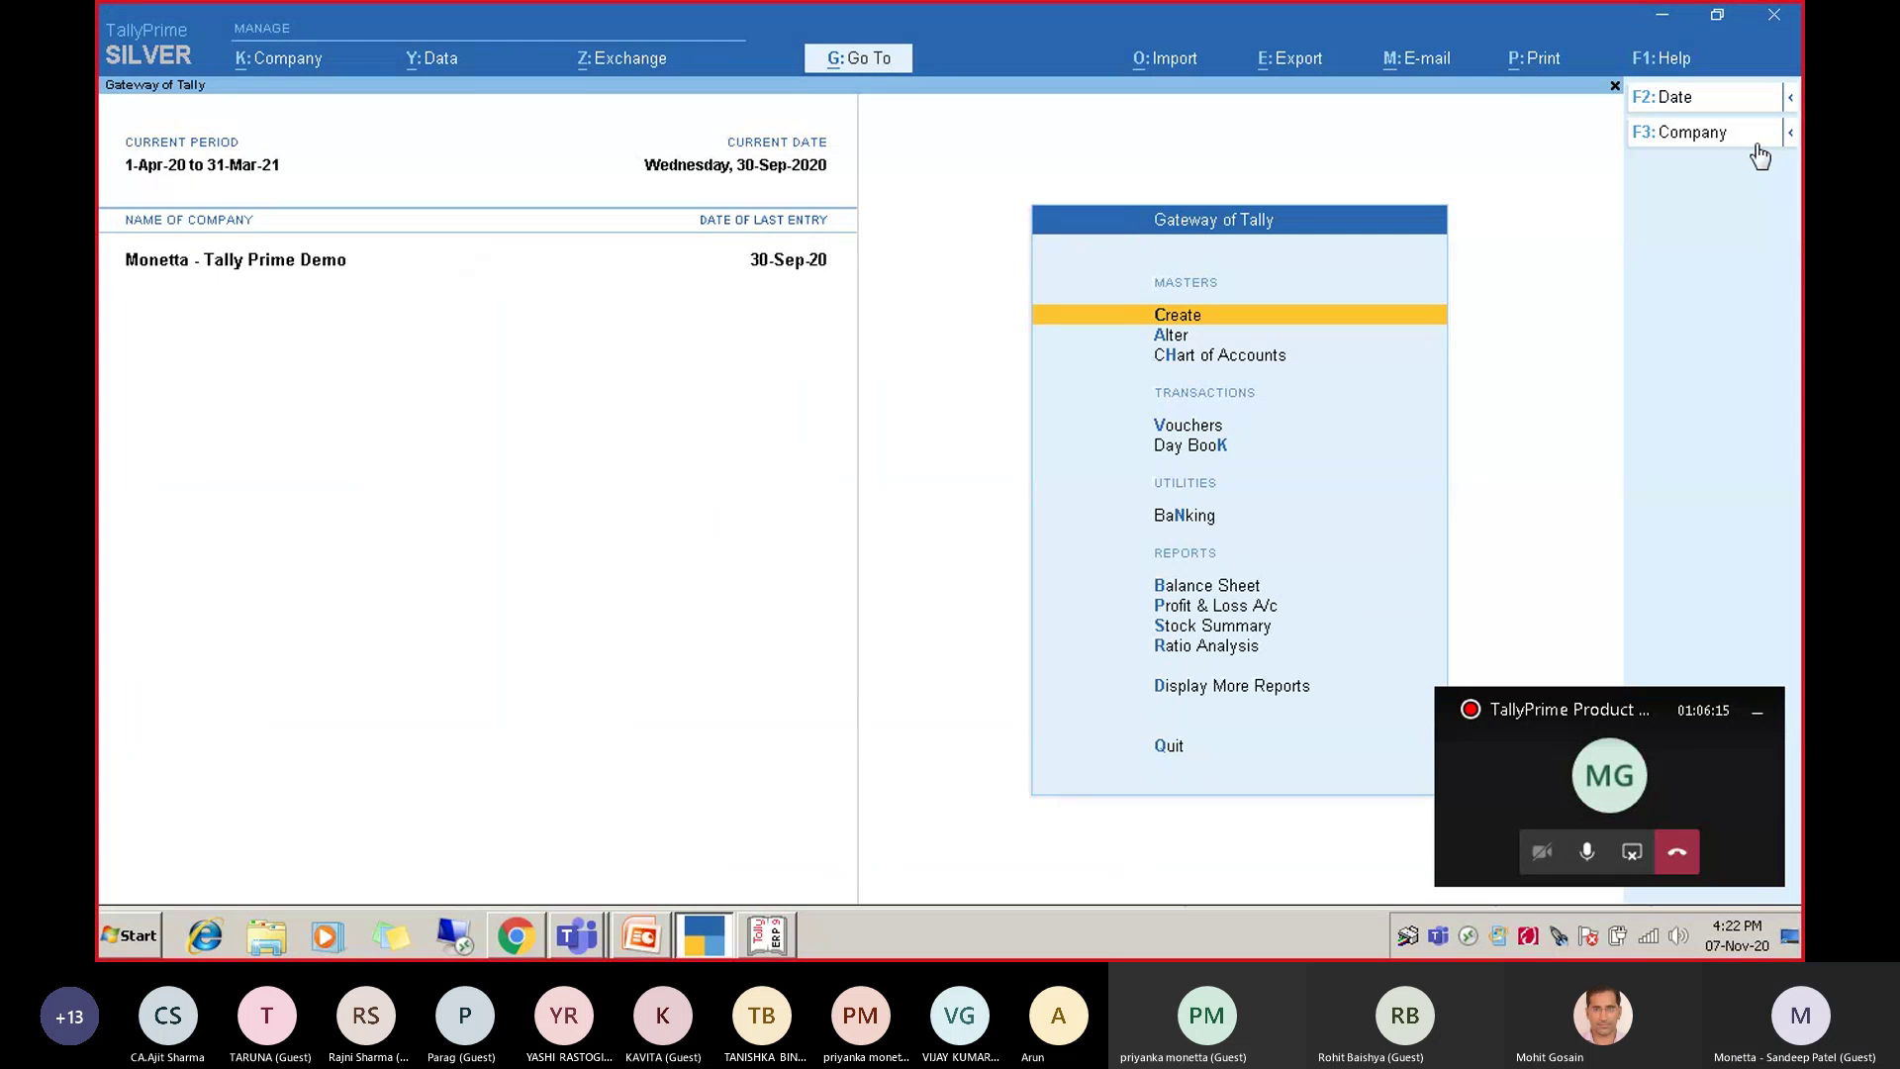
{"action": "left_click", "coordinate": [1755, 145]}
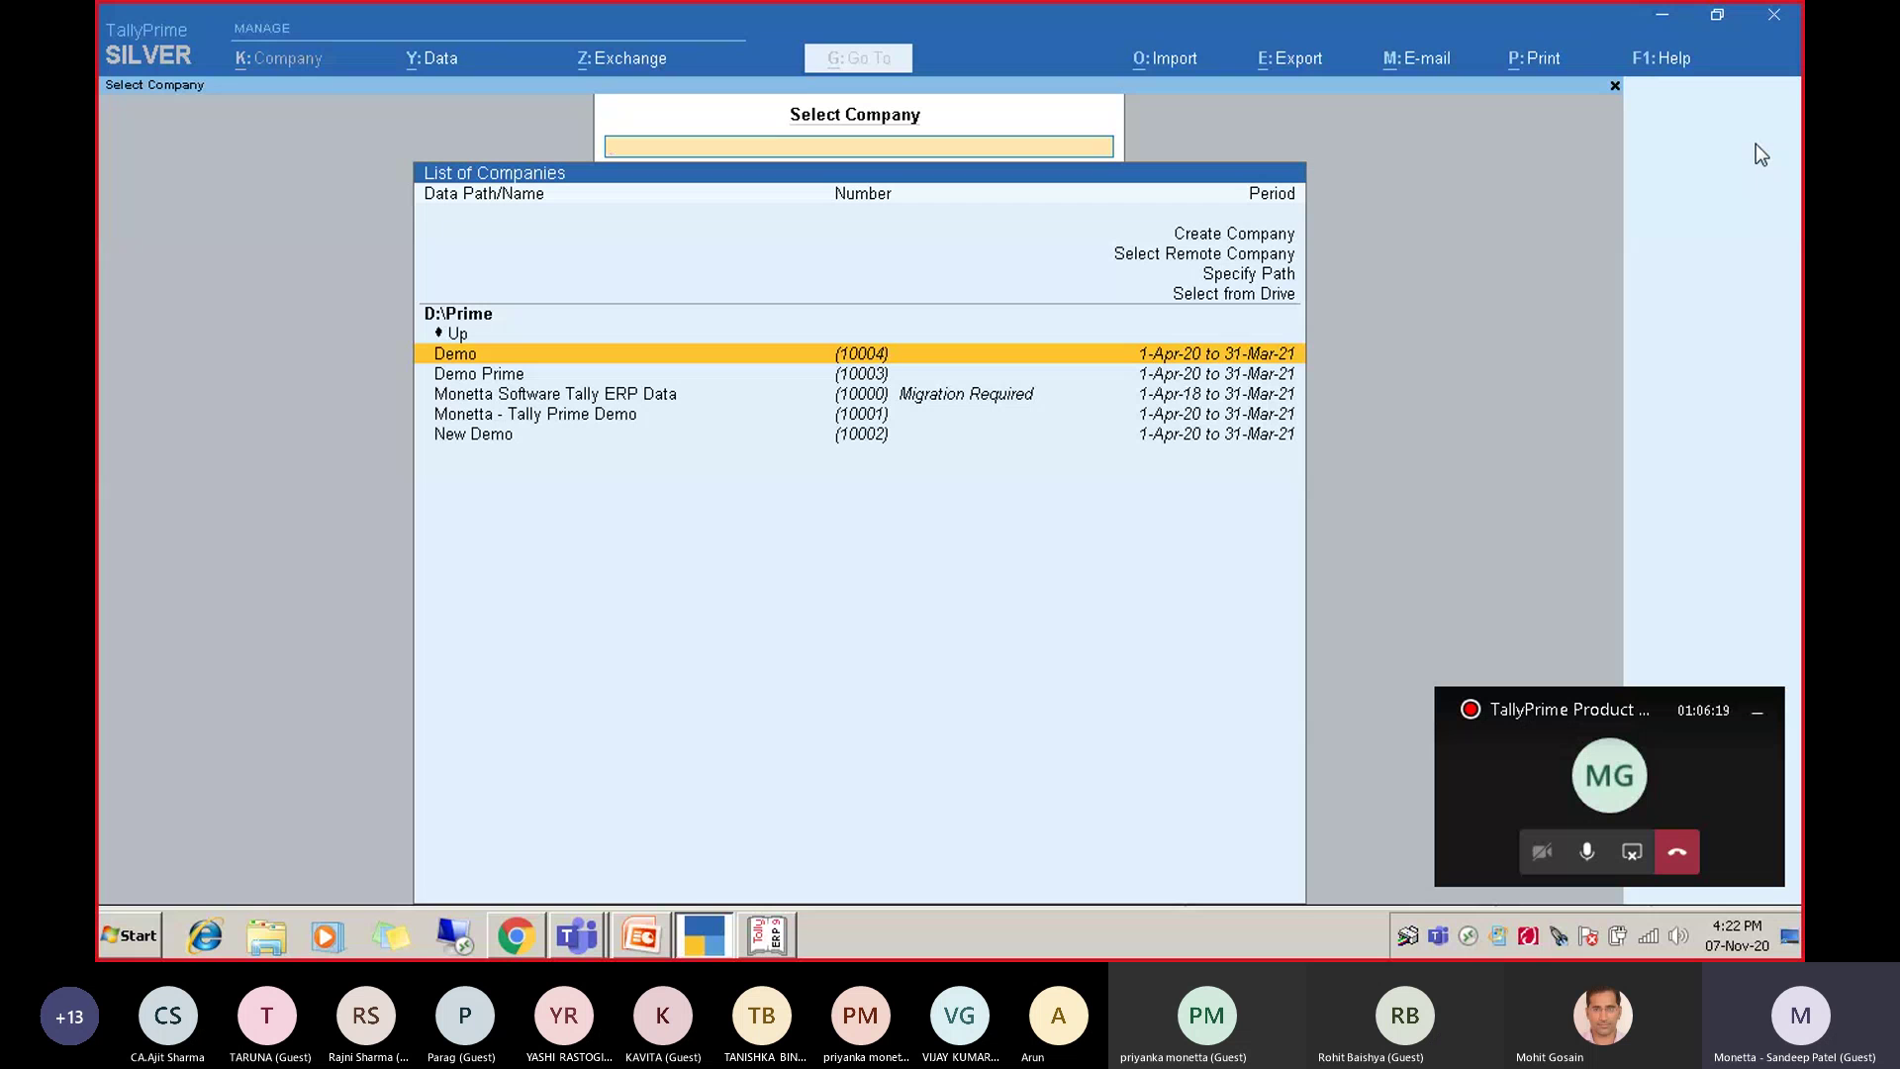
{"action": "key", "text": "Down"}
{"action": "key", "text": "Down"}
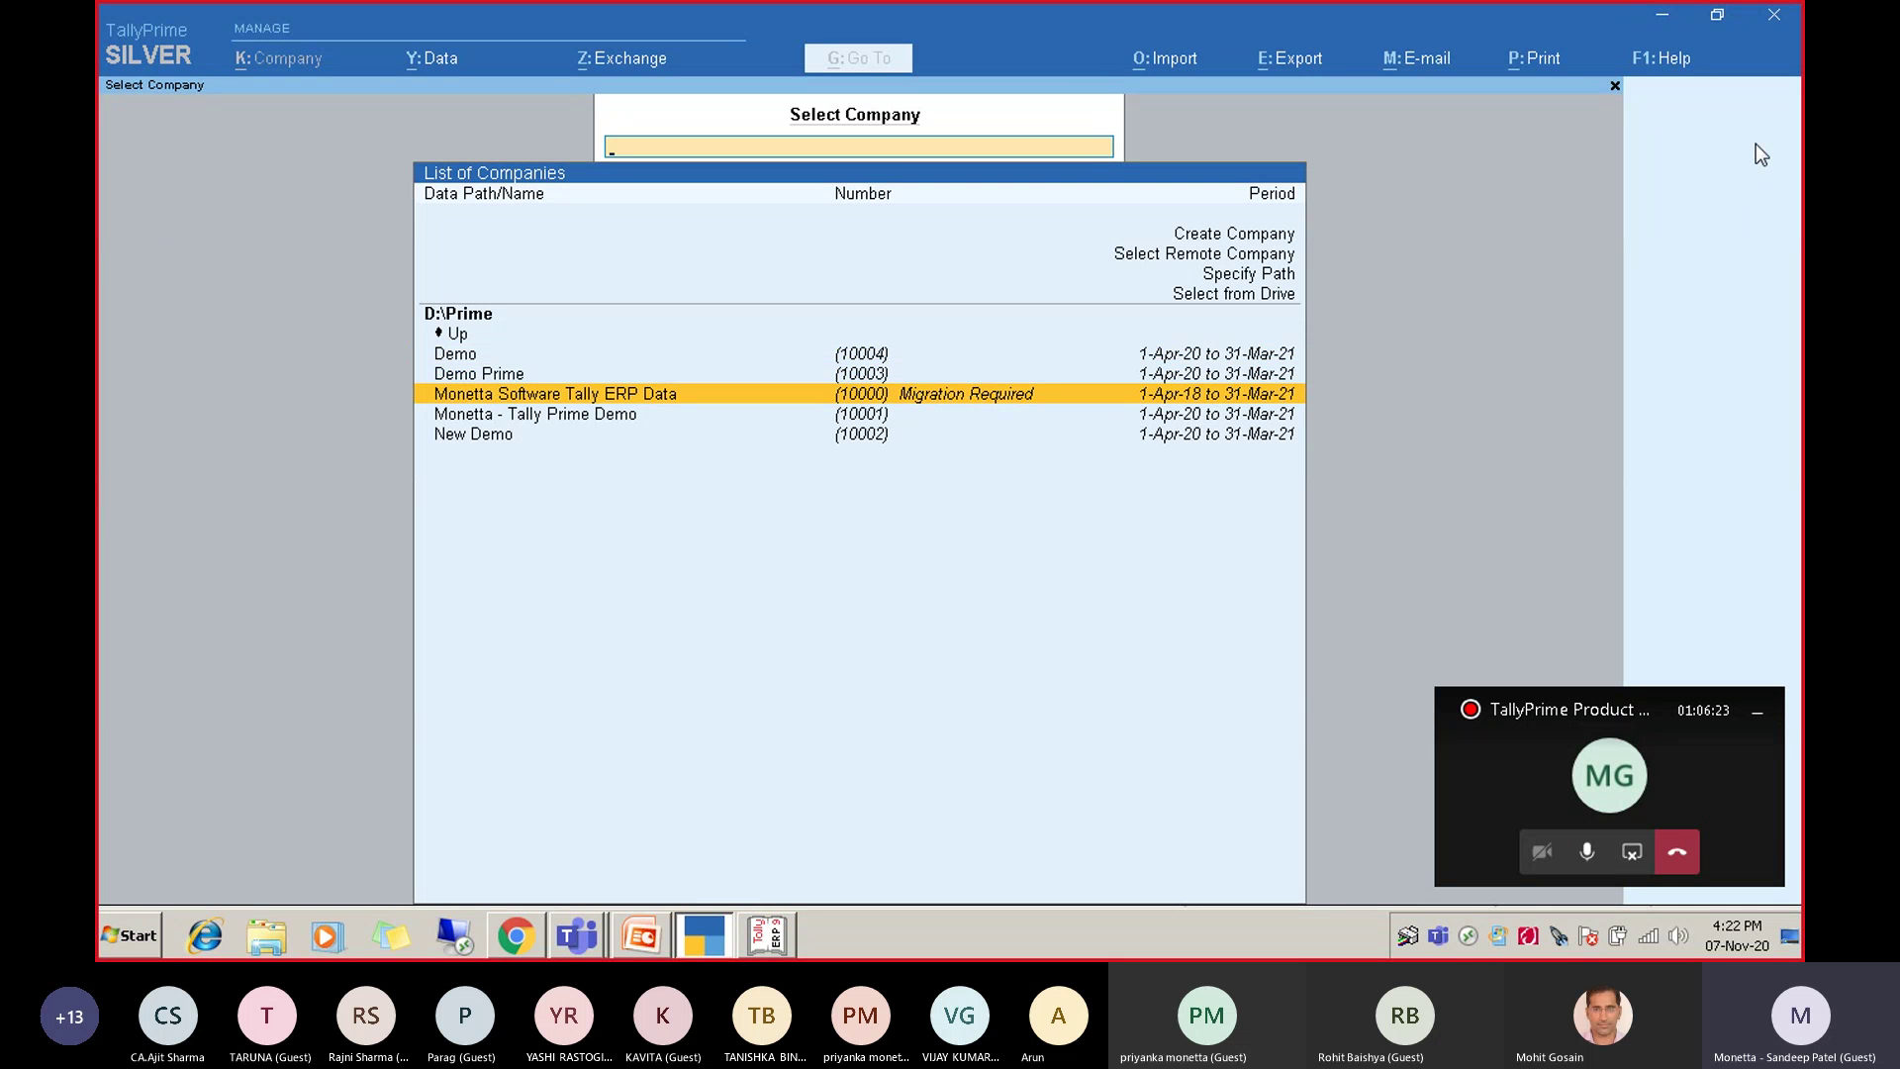
{"action": "key", "text": "Up"}
{"action": "key", "text": "Down"}
{"action": "key", "text": "Down"}
{"action": "key", "text": "Up"}
{"action": "key", "text": "Return"}
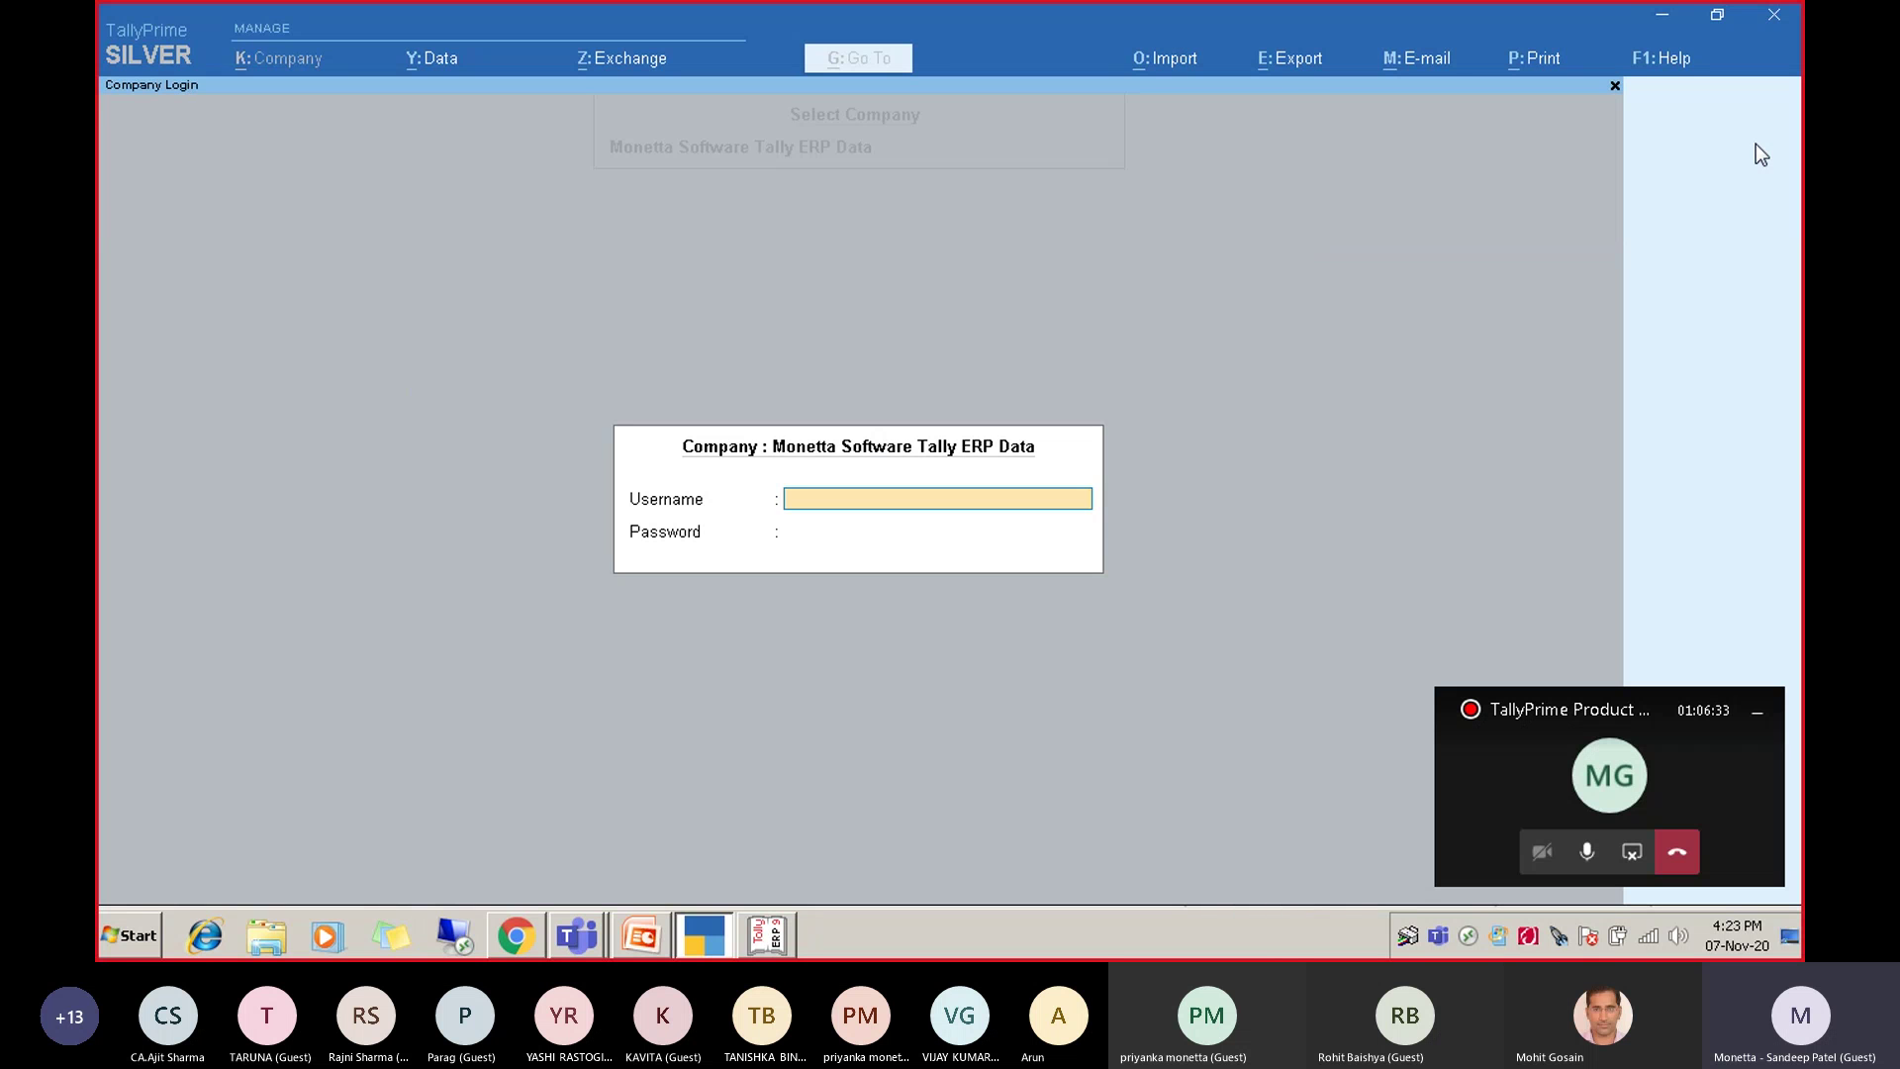
{"action": "type", "text": "admin"}
{"action": "key", "text": "Return"}
{"action": "type", "text": "****"}
{"action": "key", "text": "Return"}
{"action": "type", "text": "a"}
{"action": "key", "text": "BackSpace"}
{"action": "type", "text": "sandeep"}
{"action": "key", "text": "Return"}
{"action": "type", "text": "*****"}
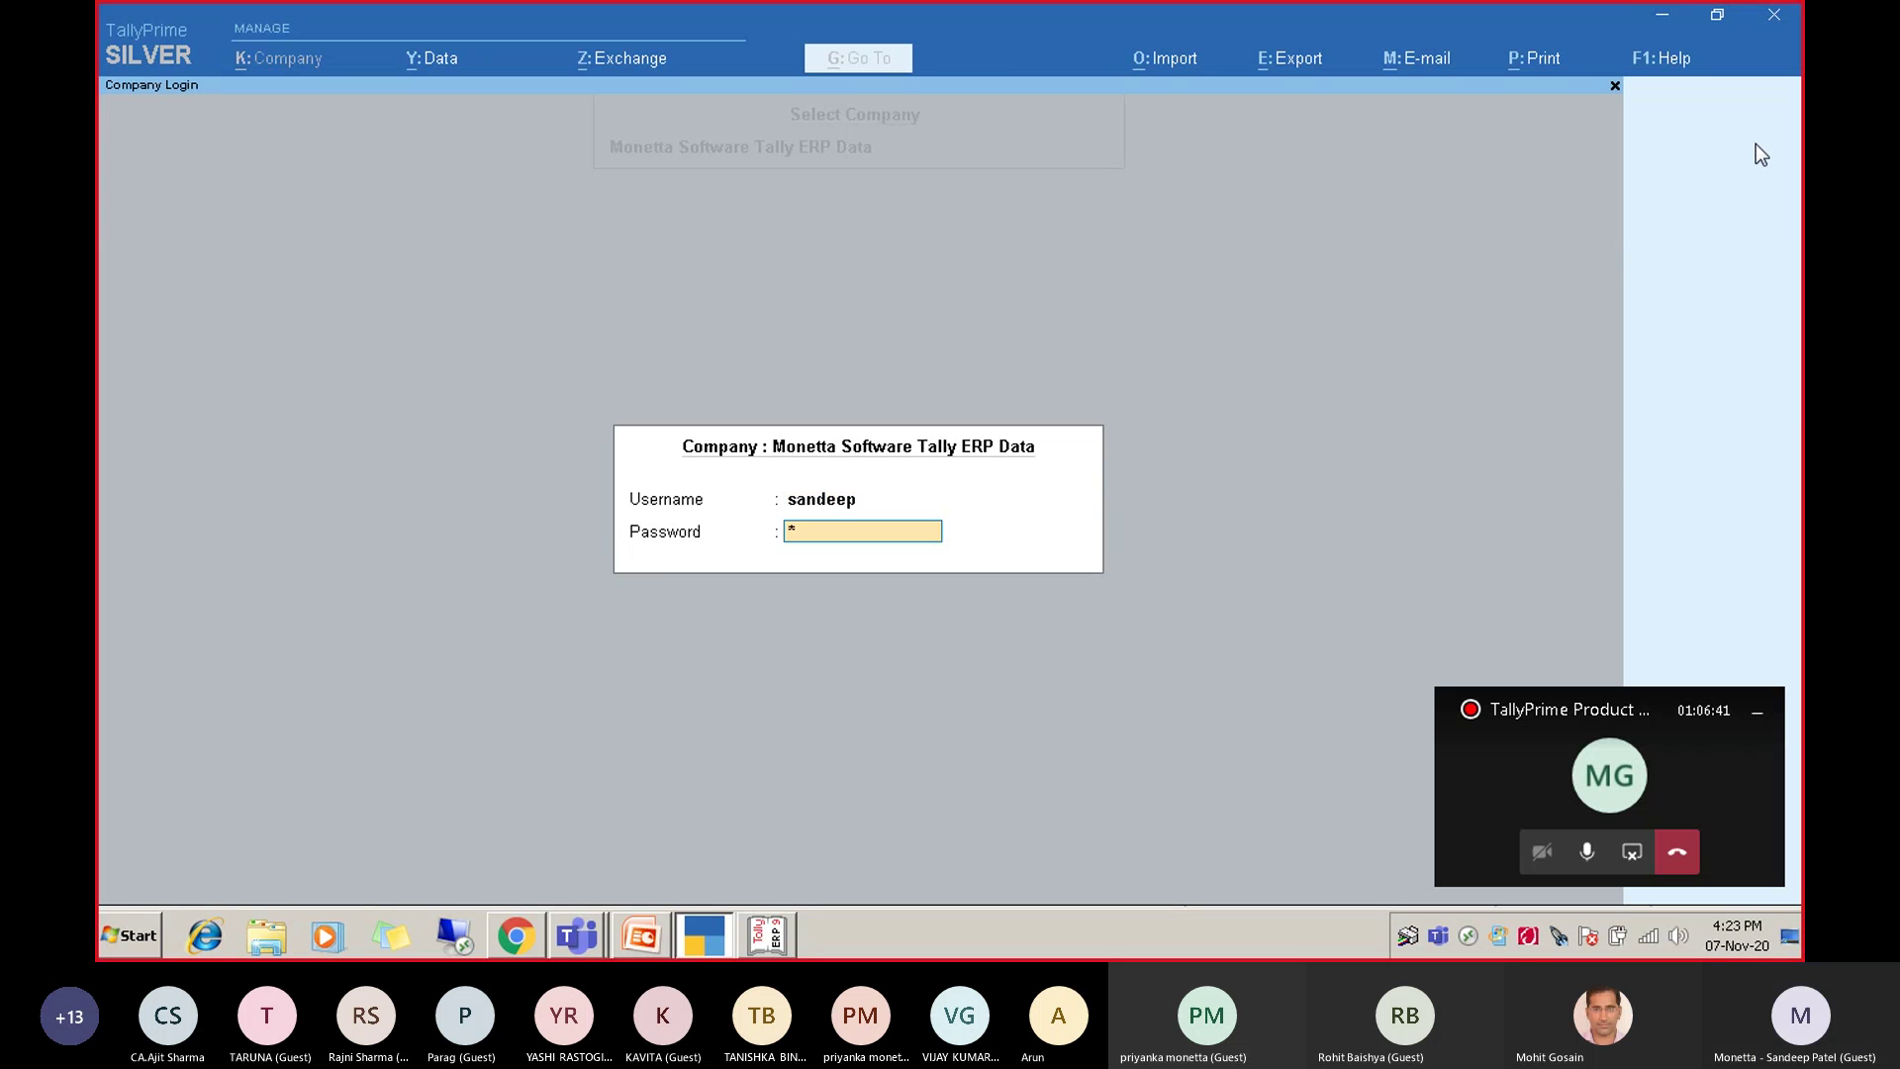
{"action": "type", "text": "*****"}
{"action": "key", "text": "Return"}
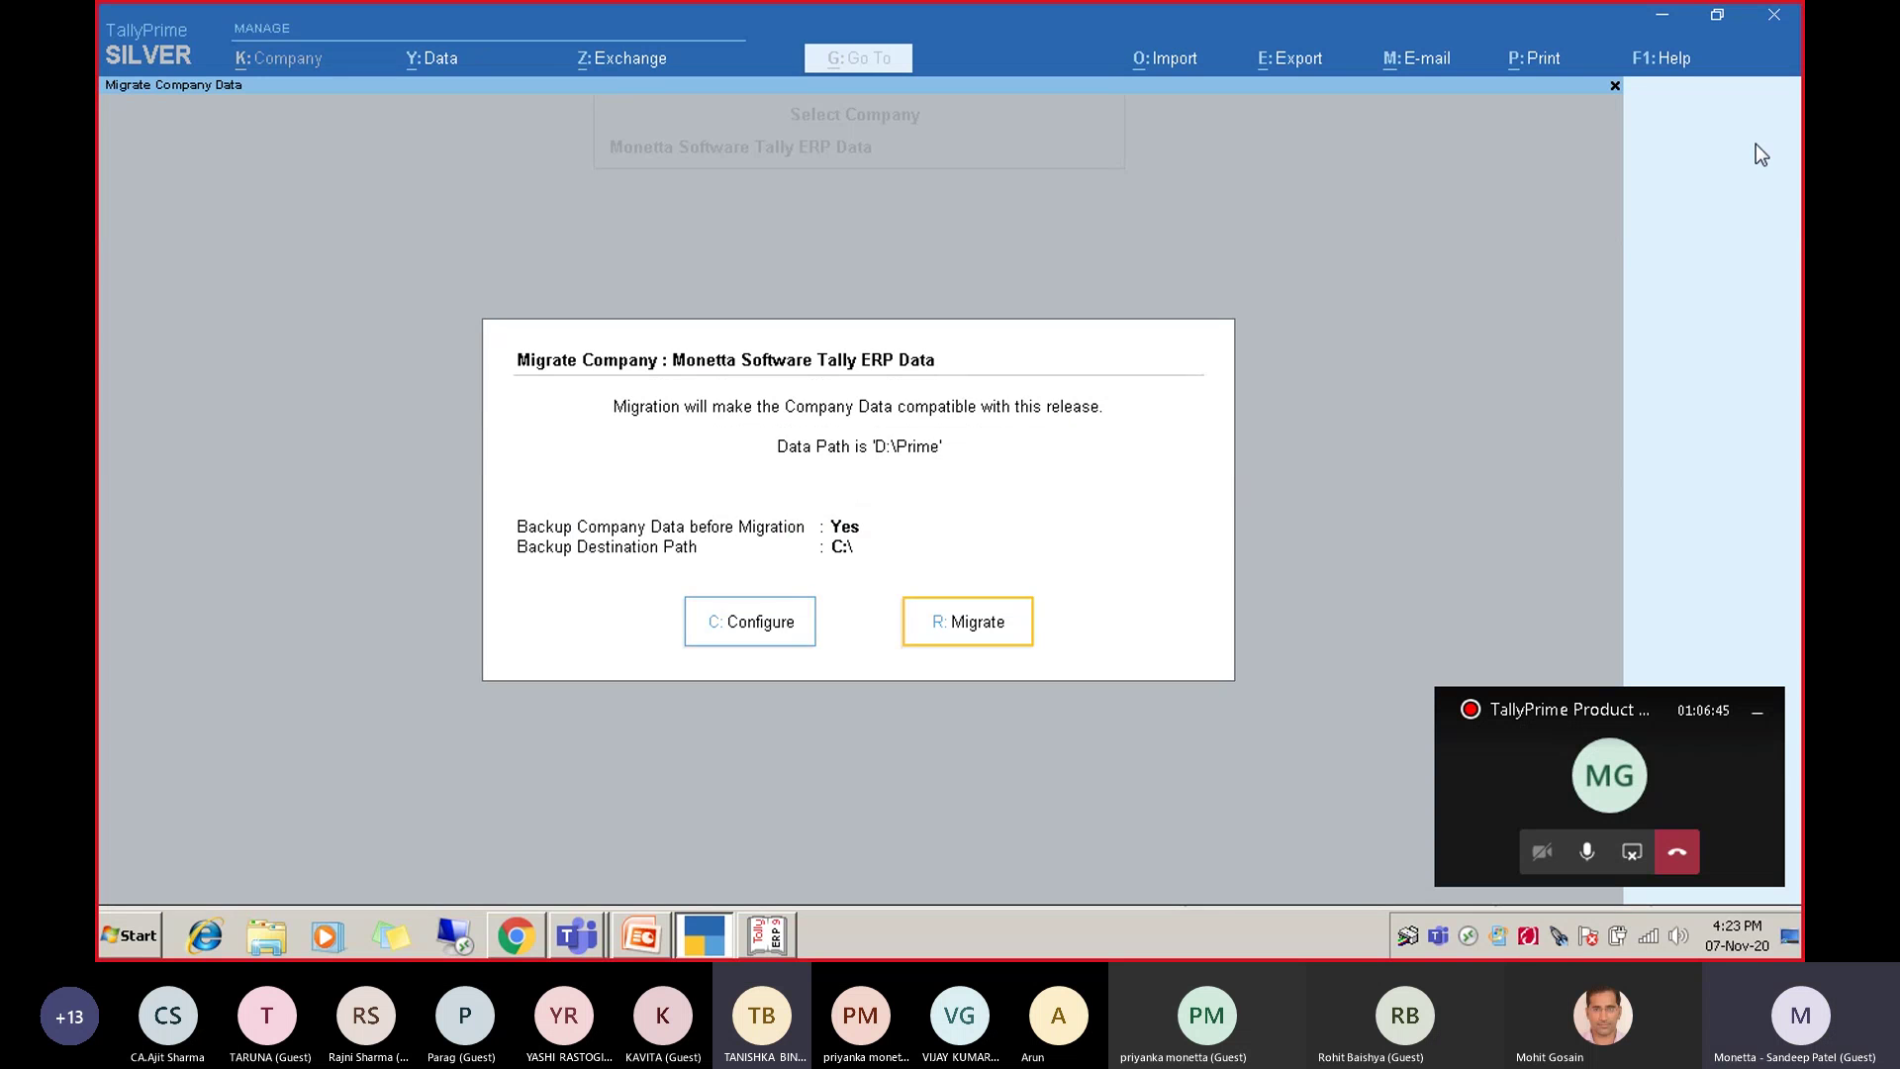
{"action": "key", "text": "Return"}
{"action": "key", "text": "Escape"}
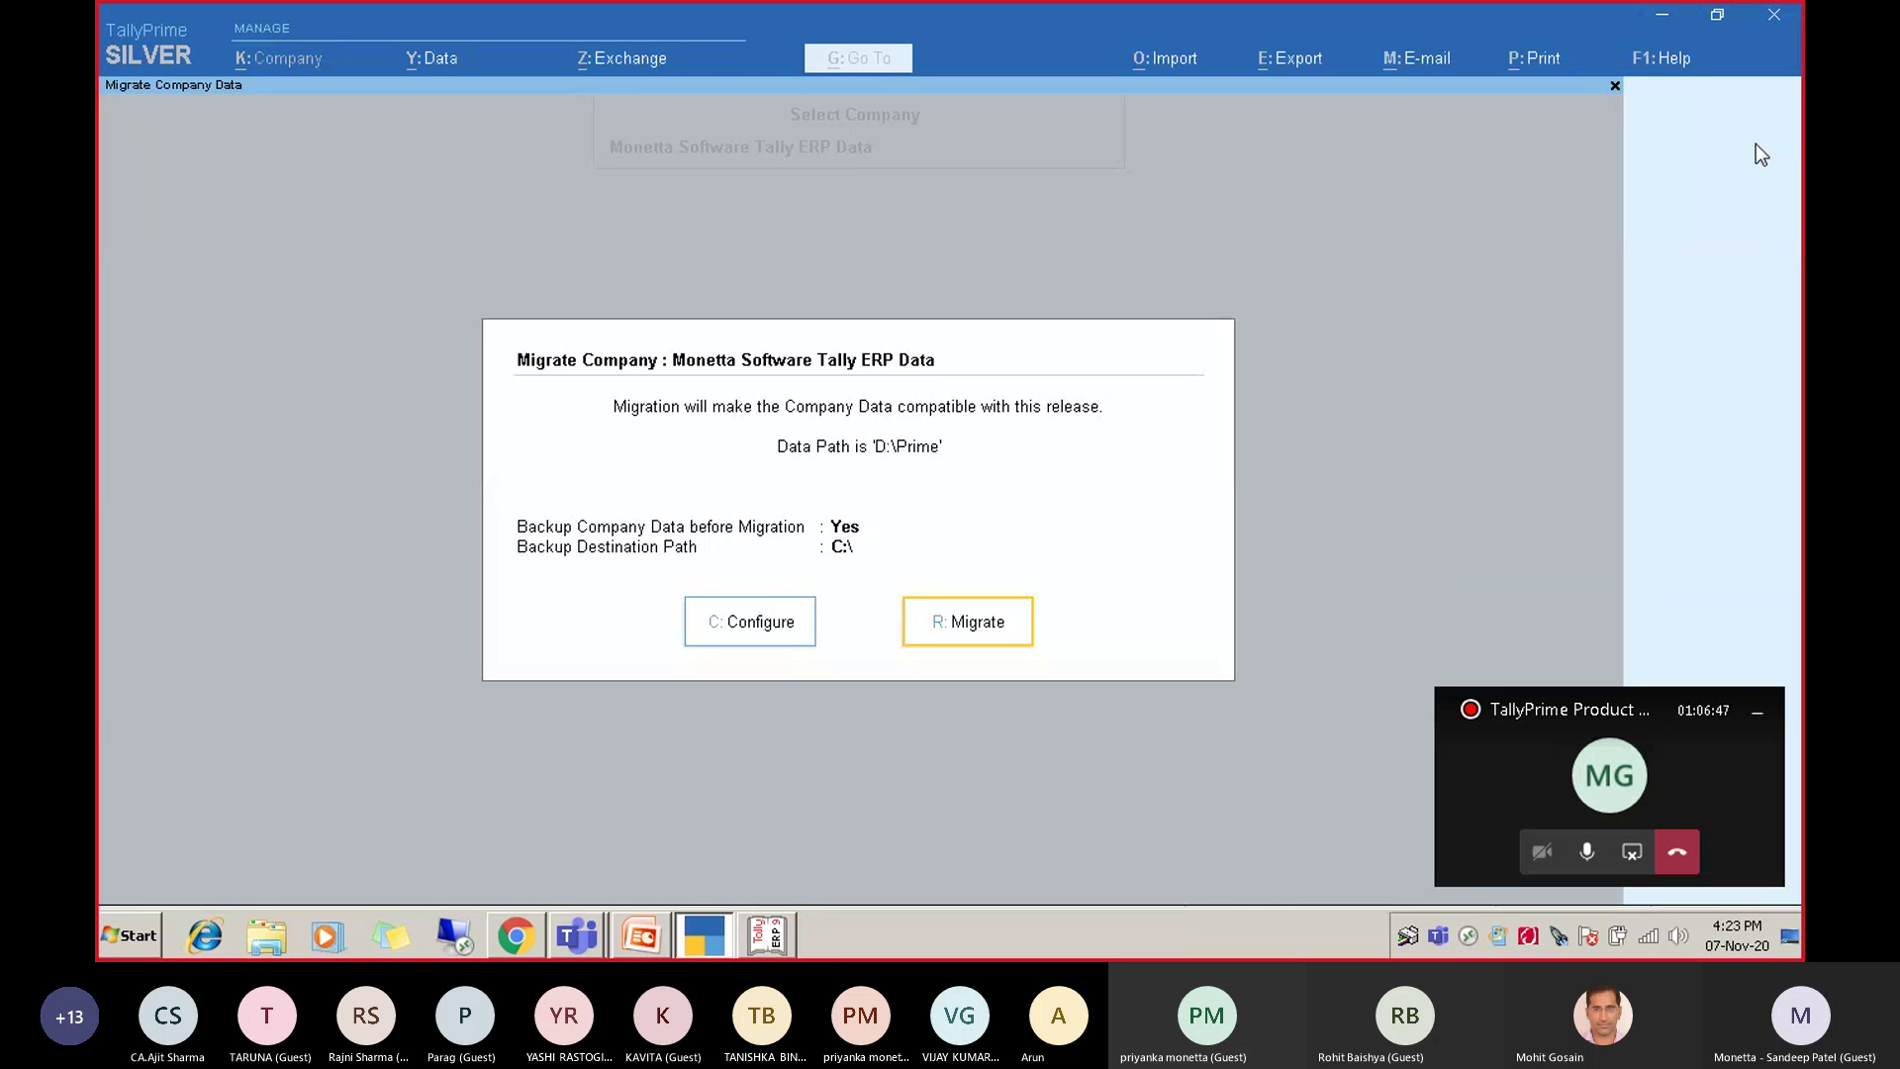
{"action": "key", "text": "Escape"}
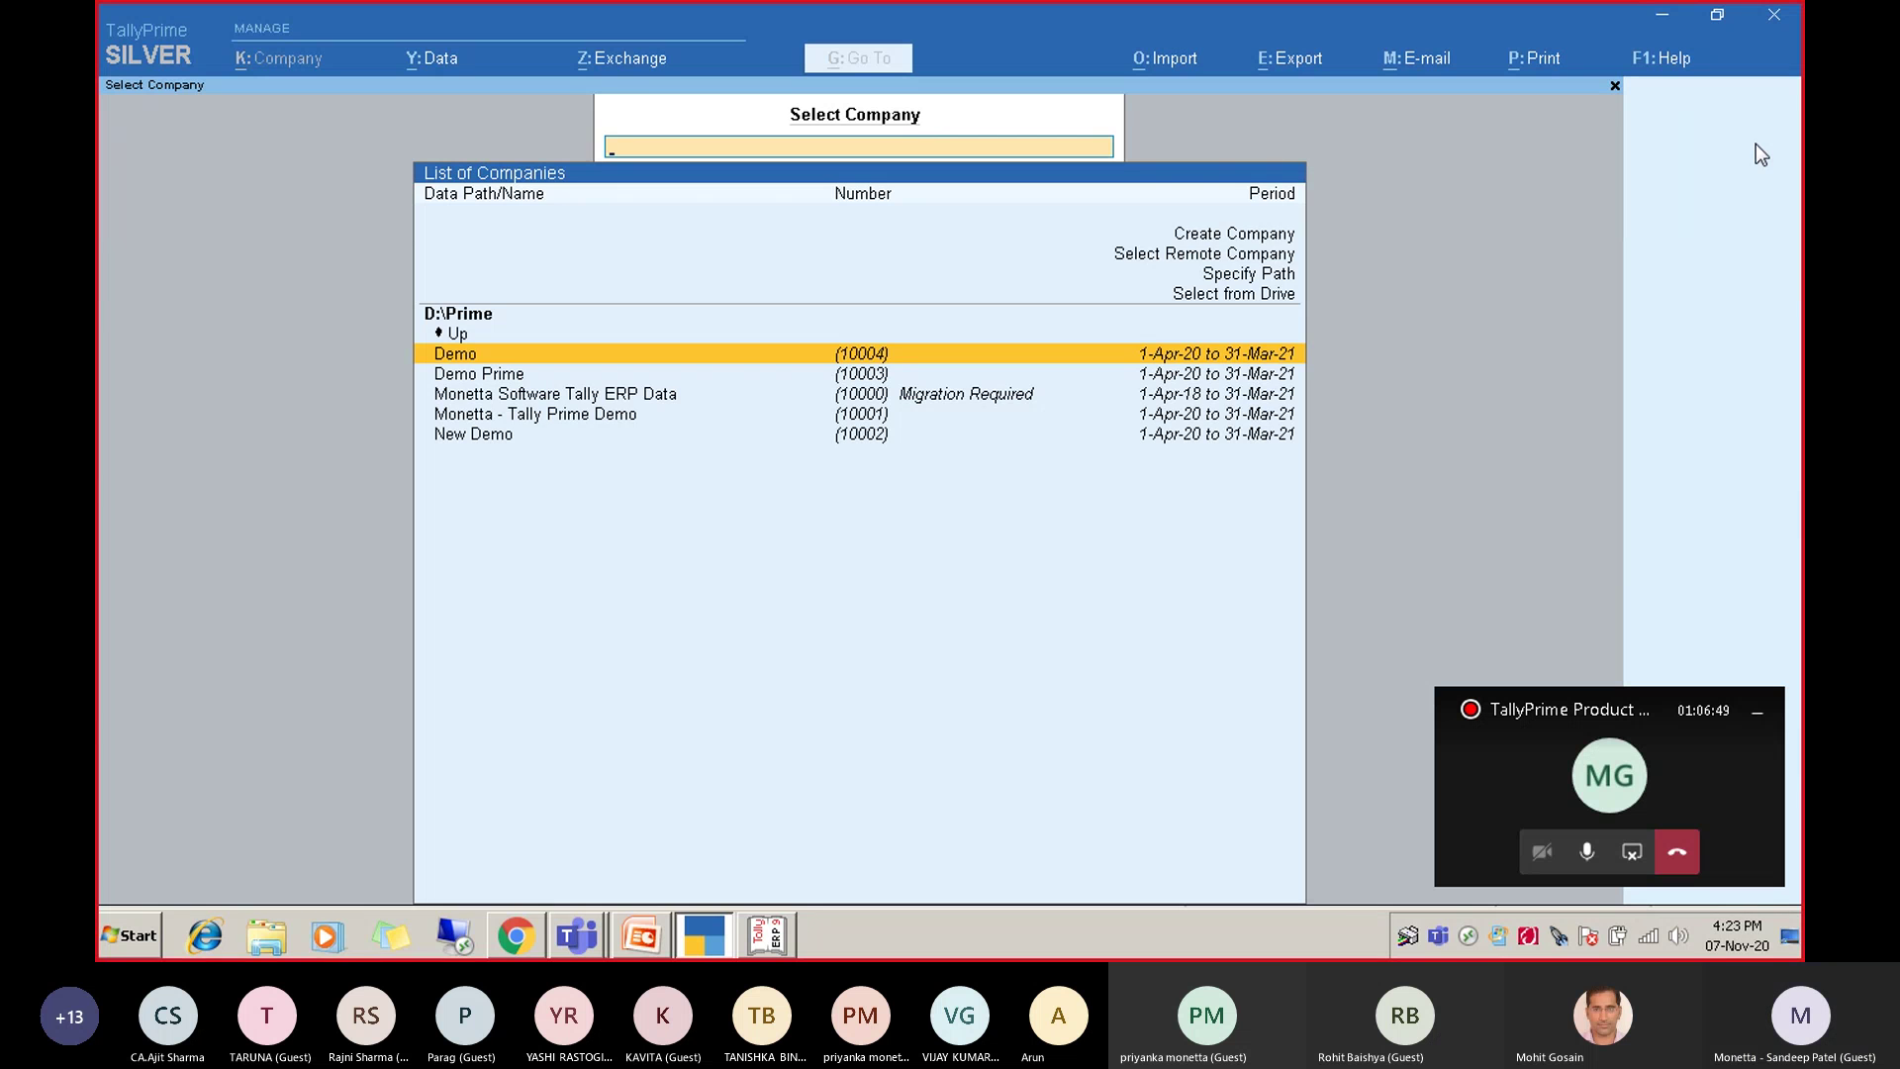
Back out, select Monetta - Tally Prime Demo from the company list, and log in with its username and password.
{"action": "key", "text": "Escape"}
{"action": "key", "text": "Escape"}
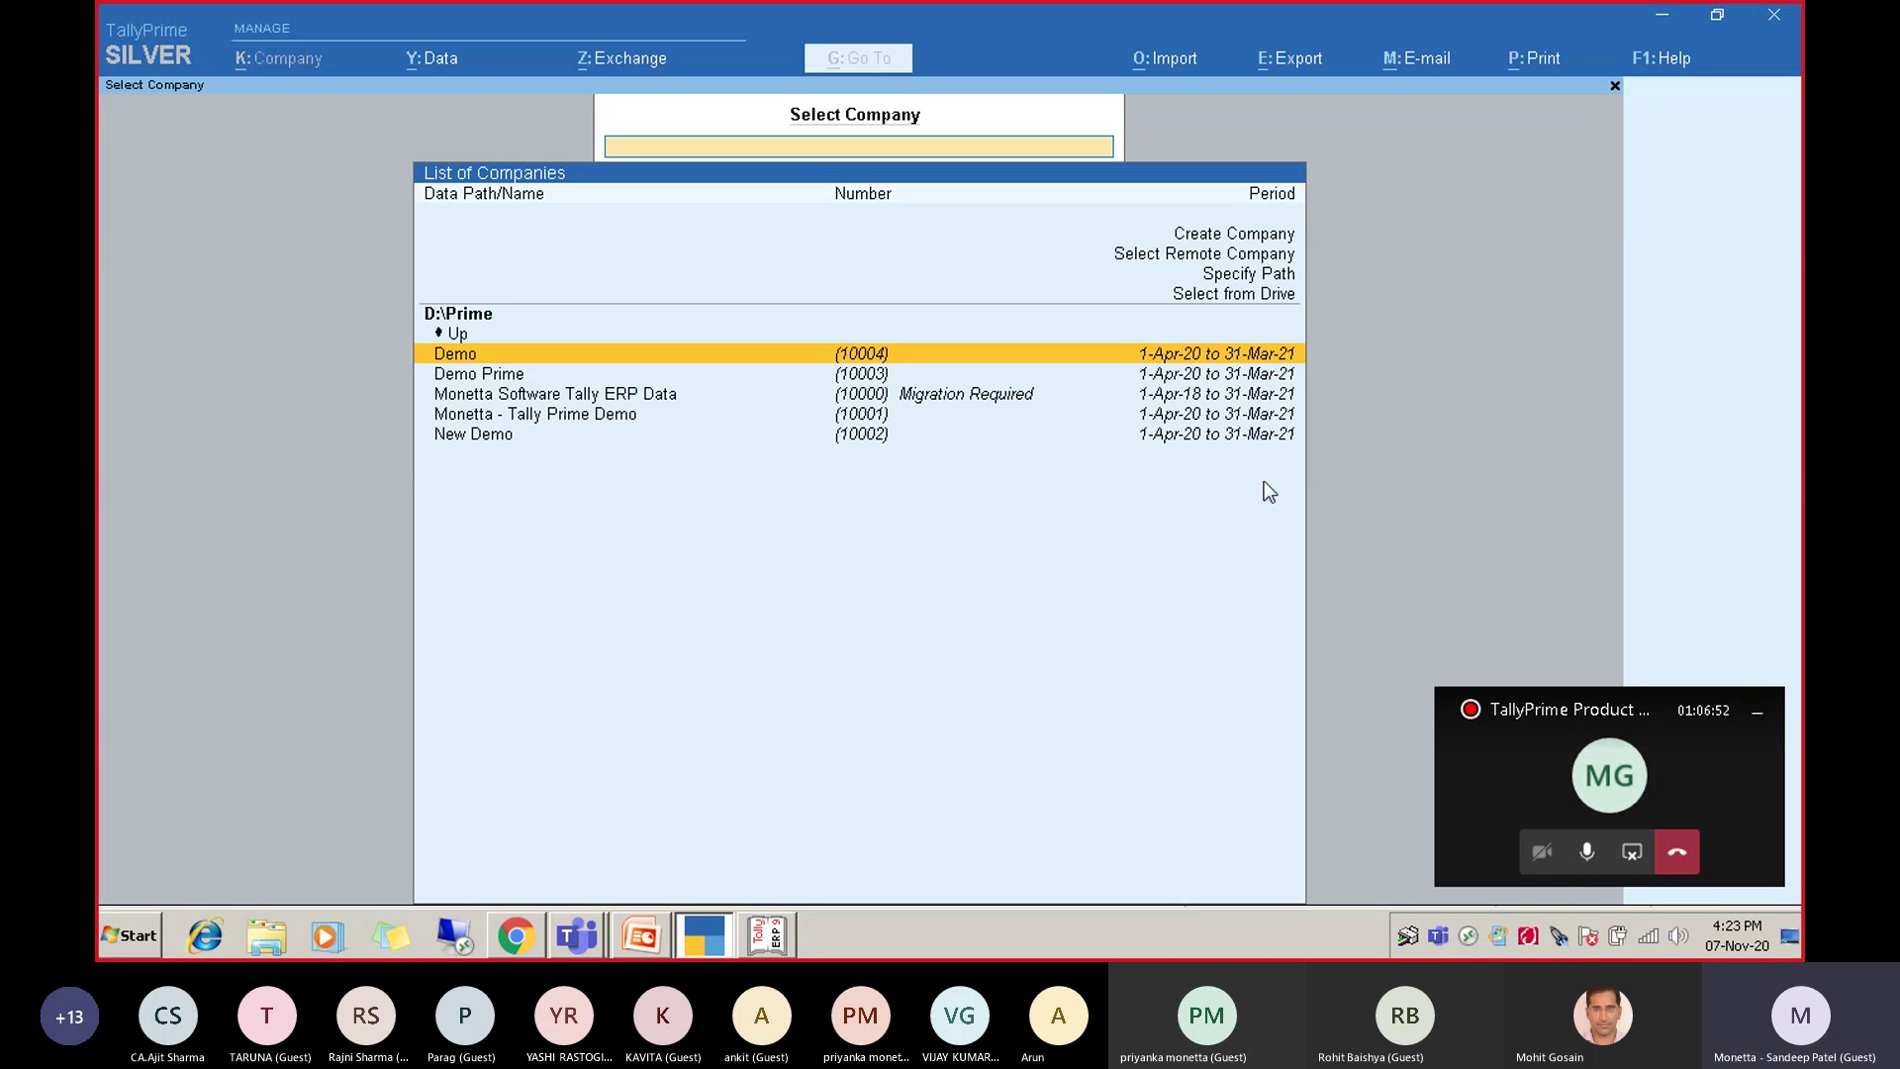
{"action": "key", "text": "Up"}
{"action": "key", "text": "Up"}
{"action": "key", "text": "Down"}
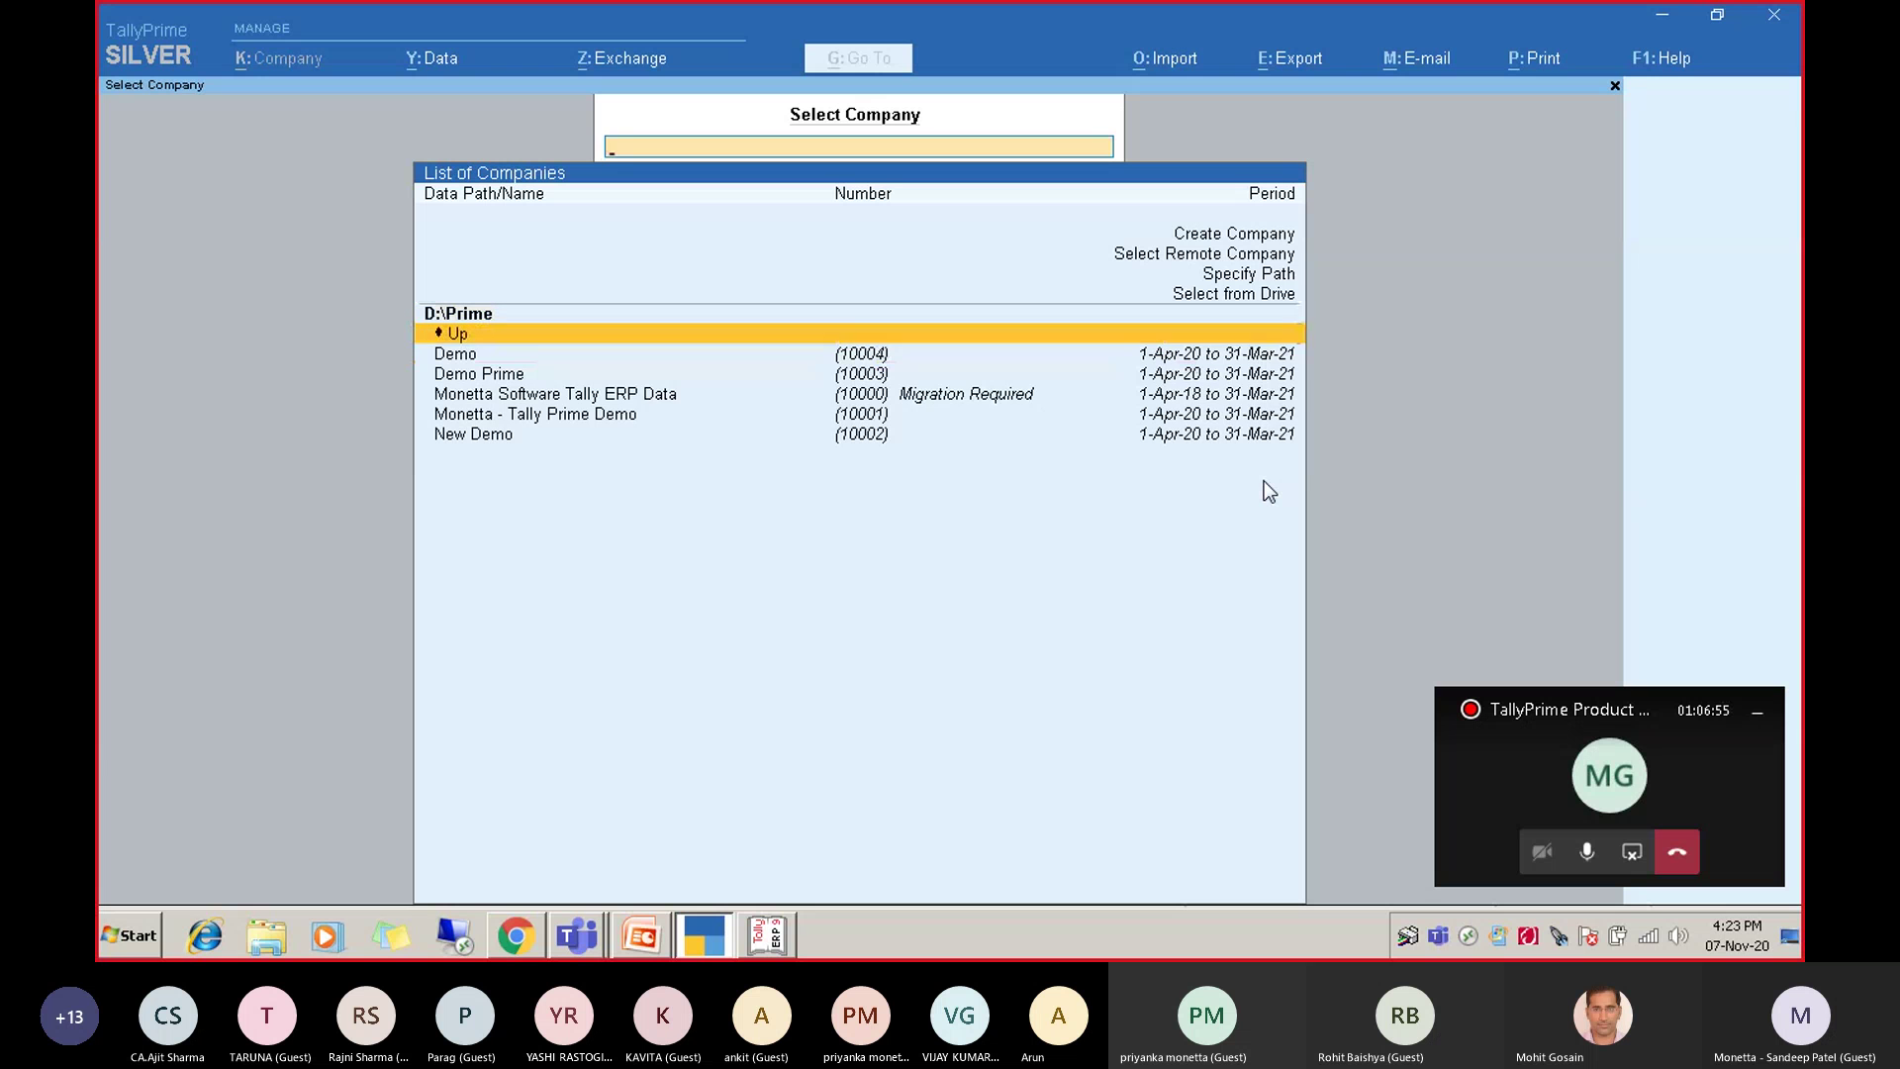
{"action": "key", "text": "Down"}
{"action": "key", "text": "Down"}
{"action": "key", "text": "Down"}
{"action": "key", "text": "Down"}
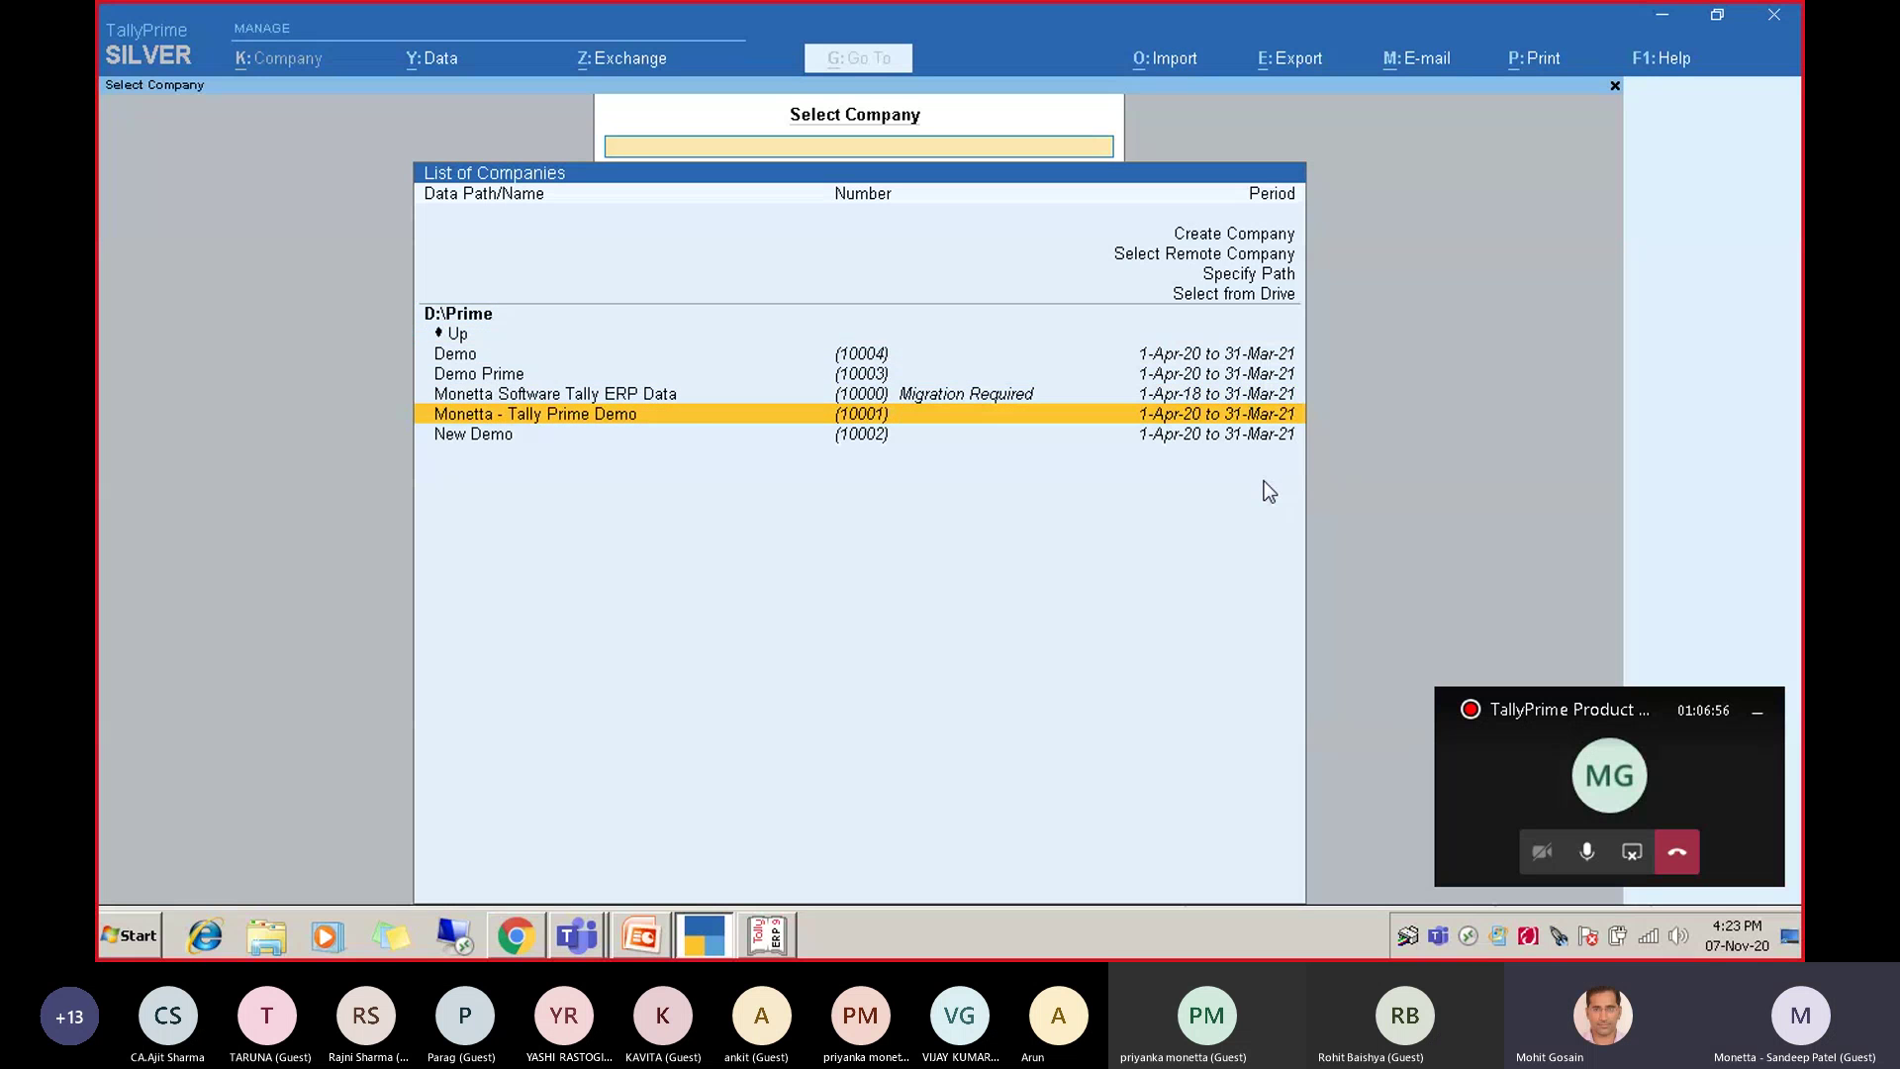
{"action": "key", "text": "Return"}
{"action": "type", "text": "admin"}
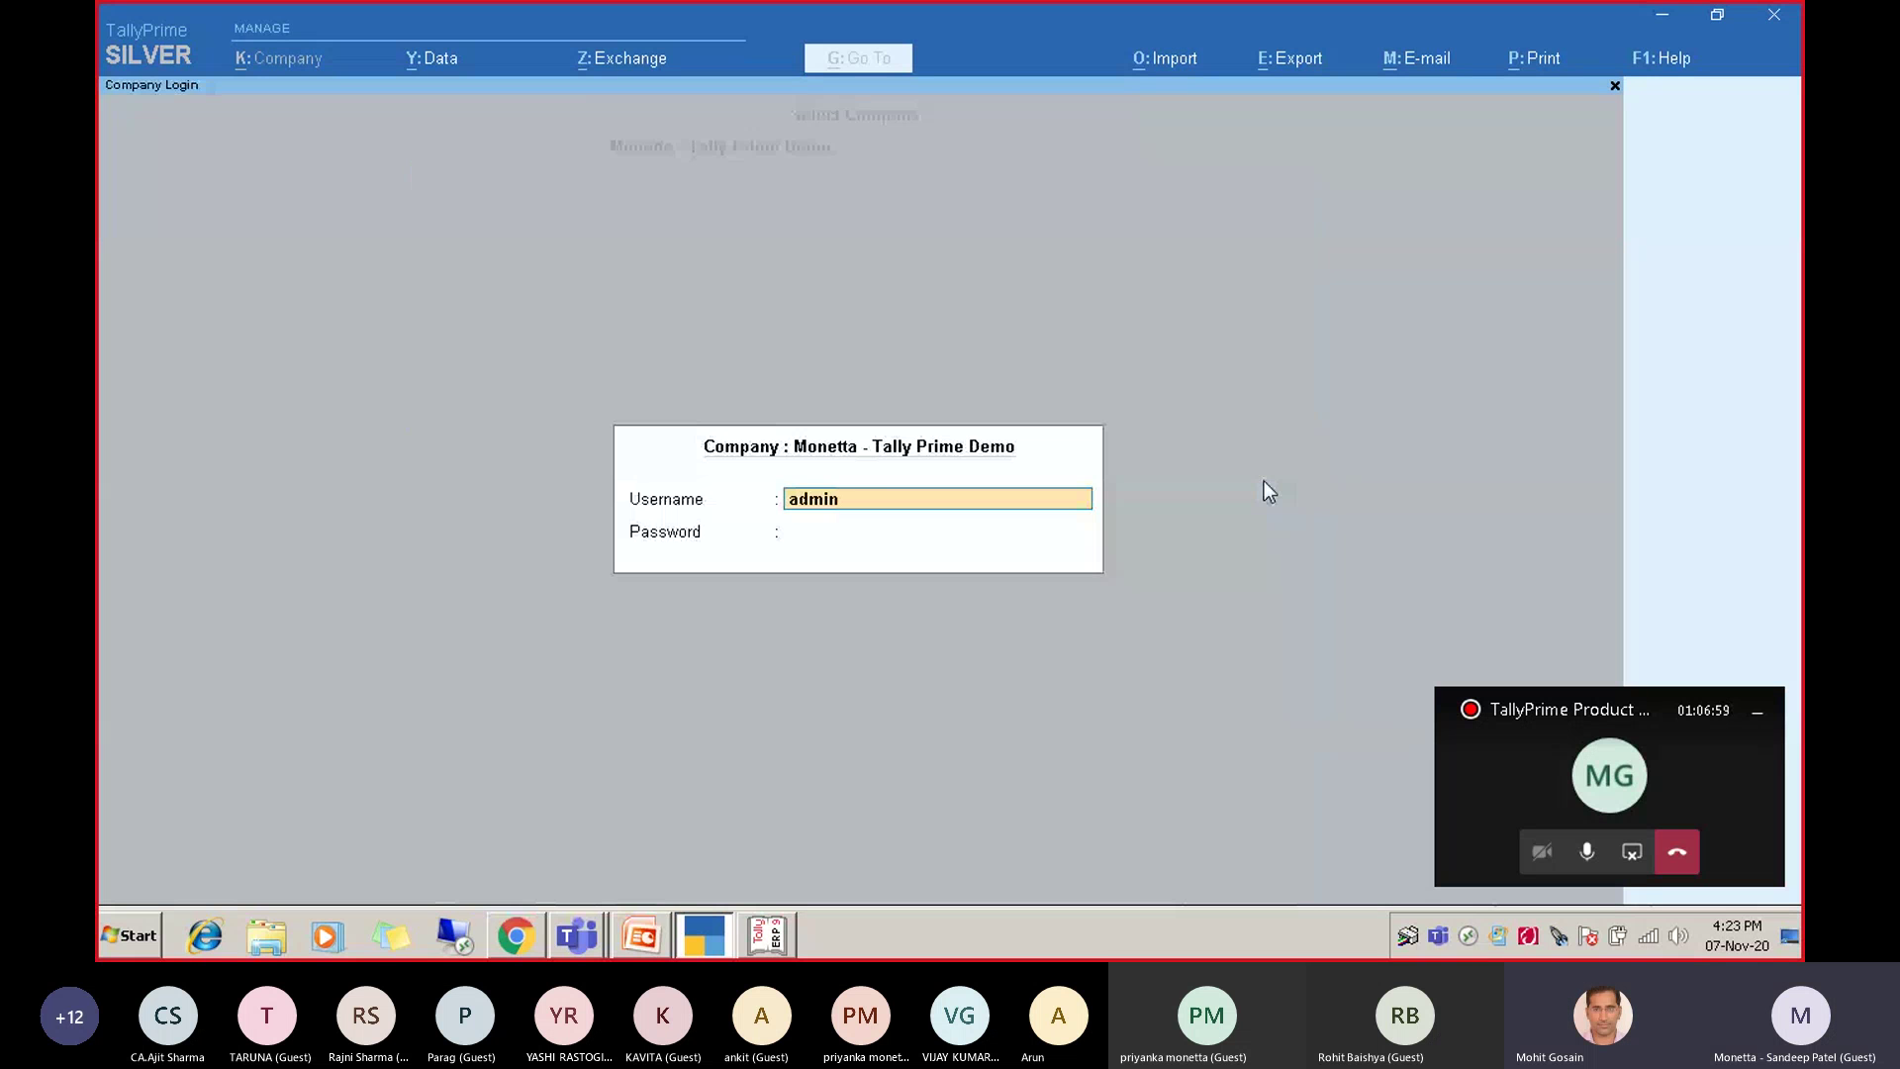
{"action": "key", "text": "Return"}
{"action": "type", "text": "****"}
{"action": "key", "text": "Return"}
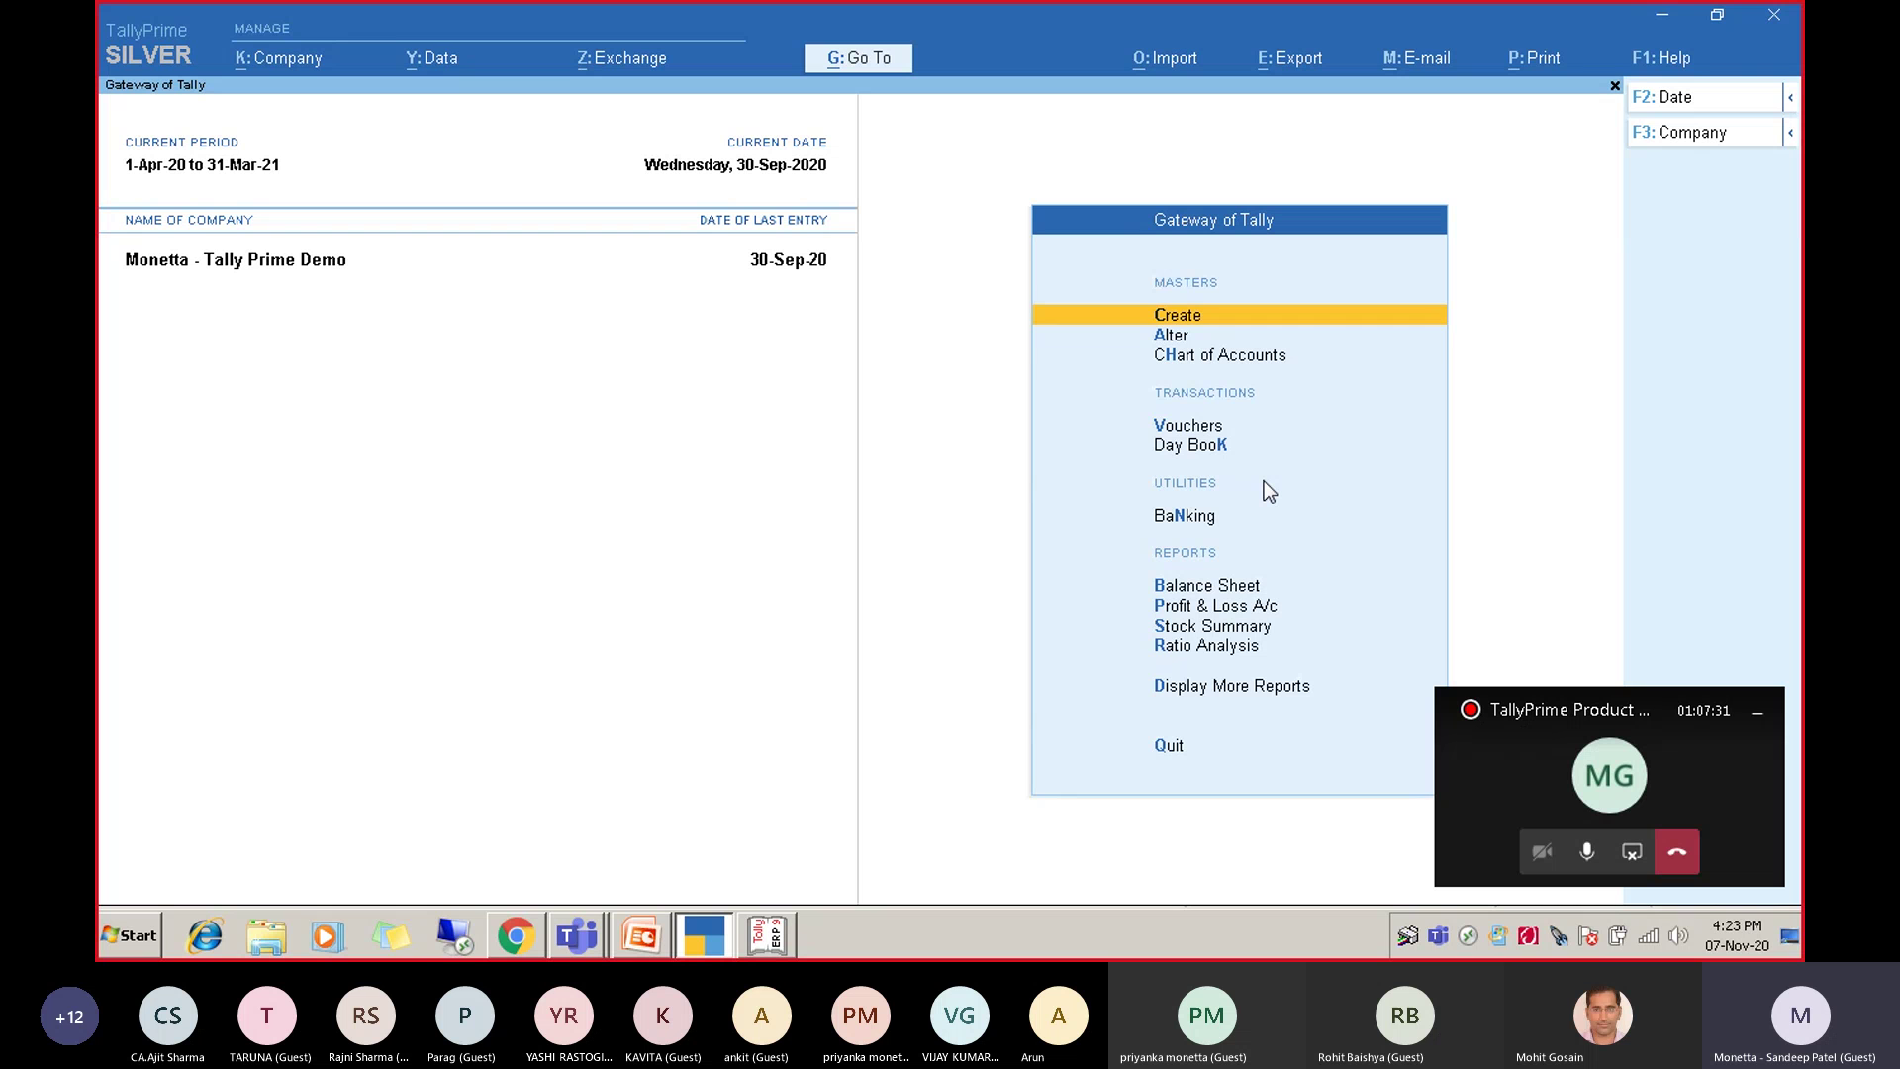
Open Create from the Gateway of Tally to list accounting, inventory and statutory masters.
{"action": "key", "text": "Down"}
{"action": "key", "text": "Down"}
{"action": "key", "text": "Up"}
{"action": "key", "text": "Up"}
{"action": "key", "text": "Down"}
{"action": "key", "text": "Up"}
{"action": "key", "text": "Down"}
{"action": "key", "text": "Down"}
{"action": "key", "text": "Up"}
{"action": "key", "text": "Up"}
{"action": "key", "text": "Up"}
{"action": "key", "text": "Down"}
{"action": "key", "text": "Down"}
{"action": "key", "text": "Down"}
{"action": "key", "text": "Up"}
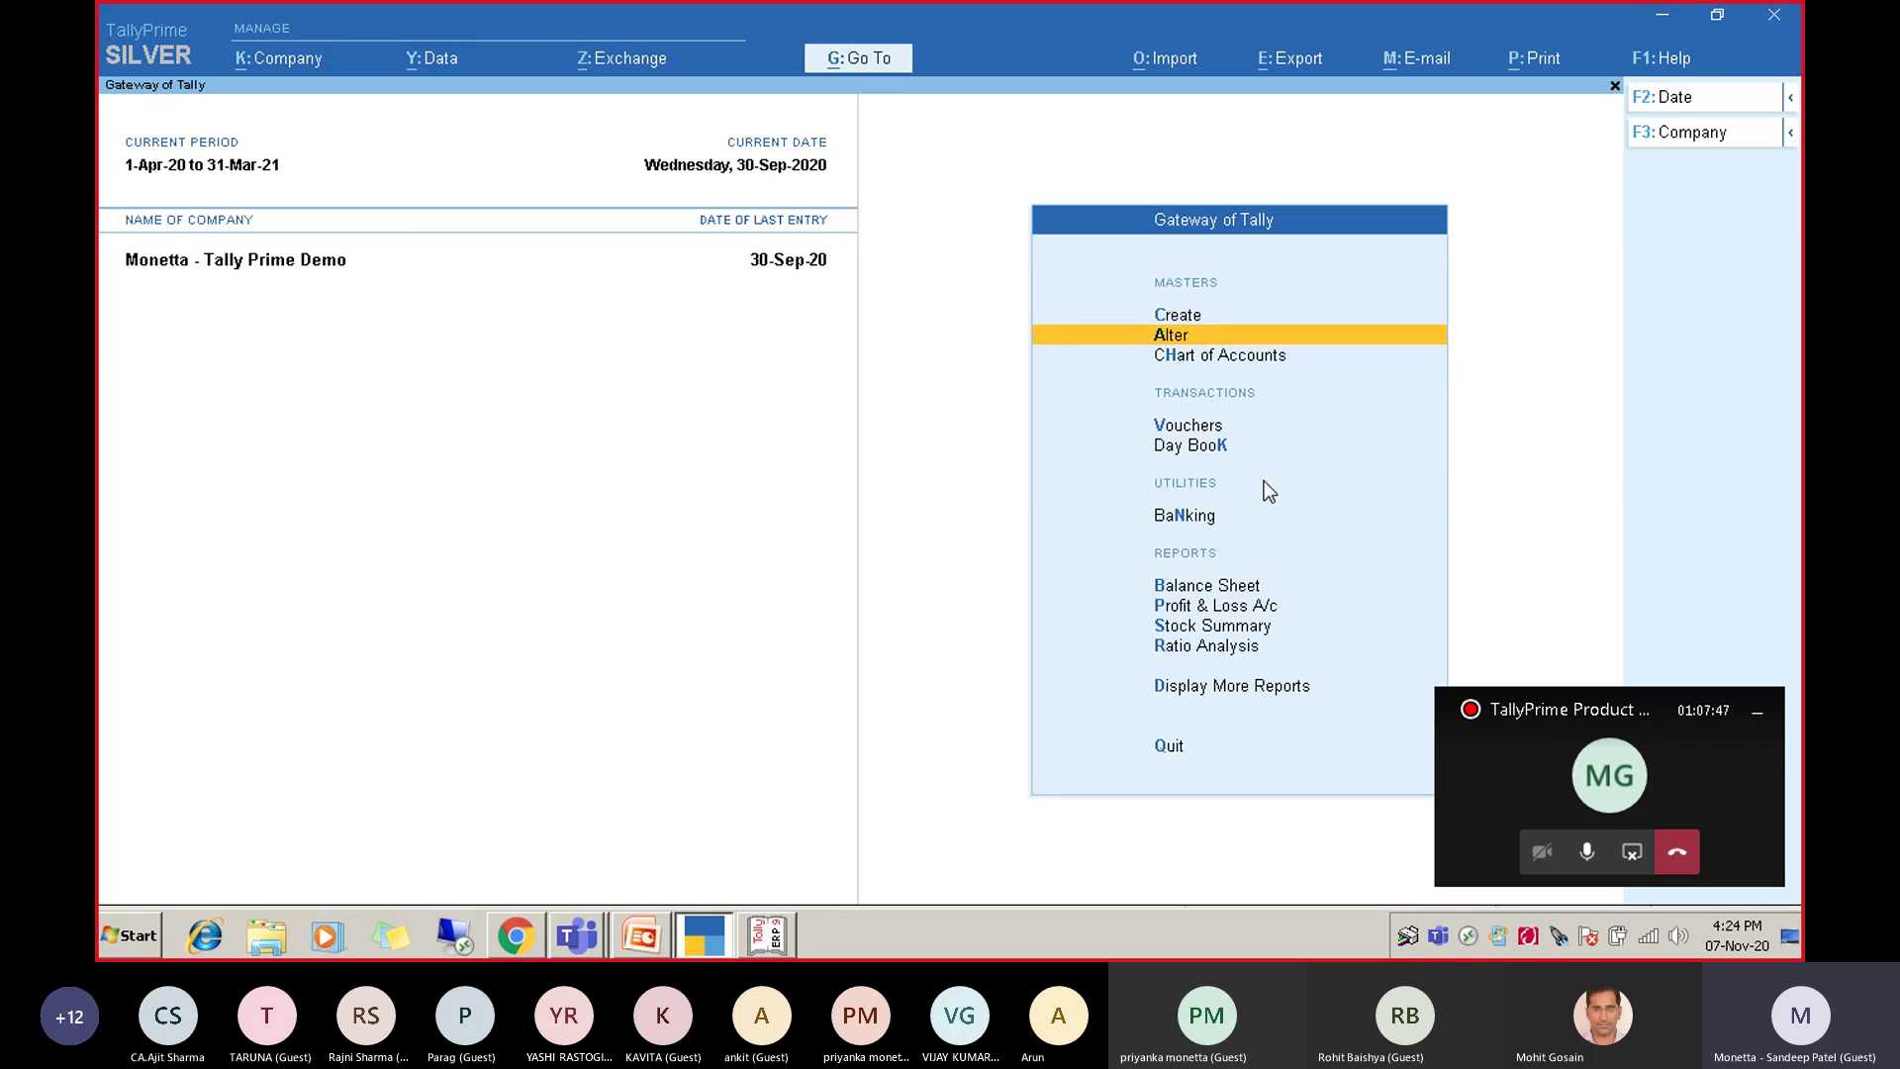
{"action": "key", "text": "Up"}
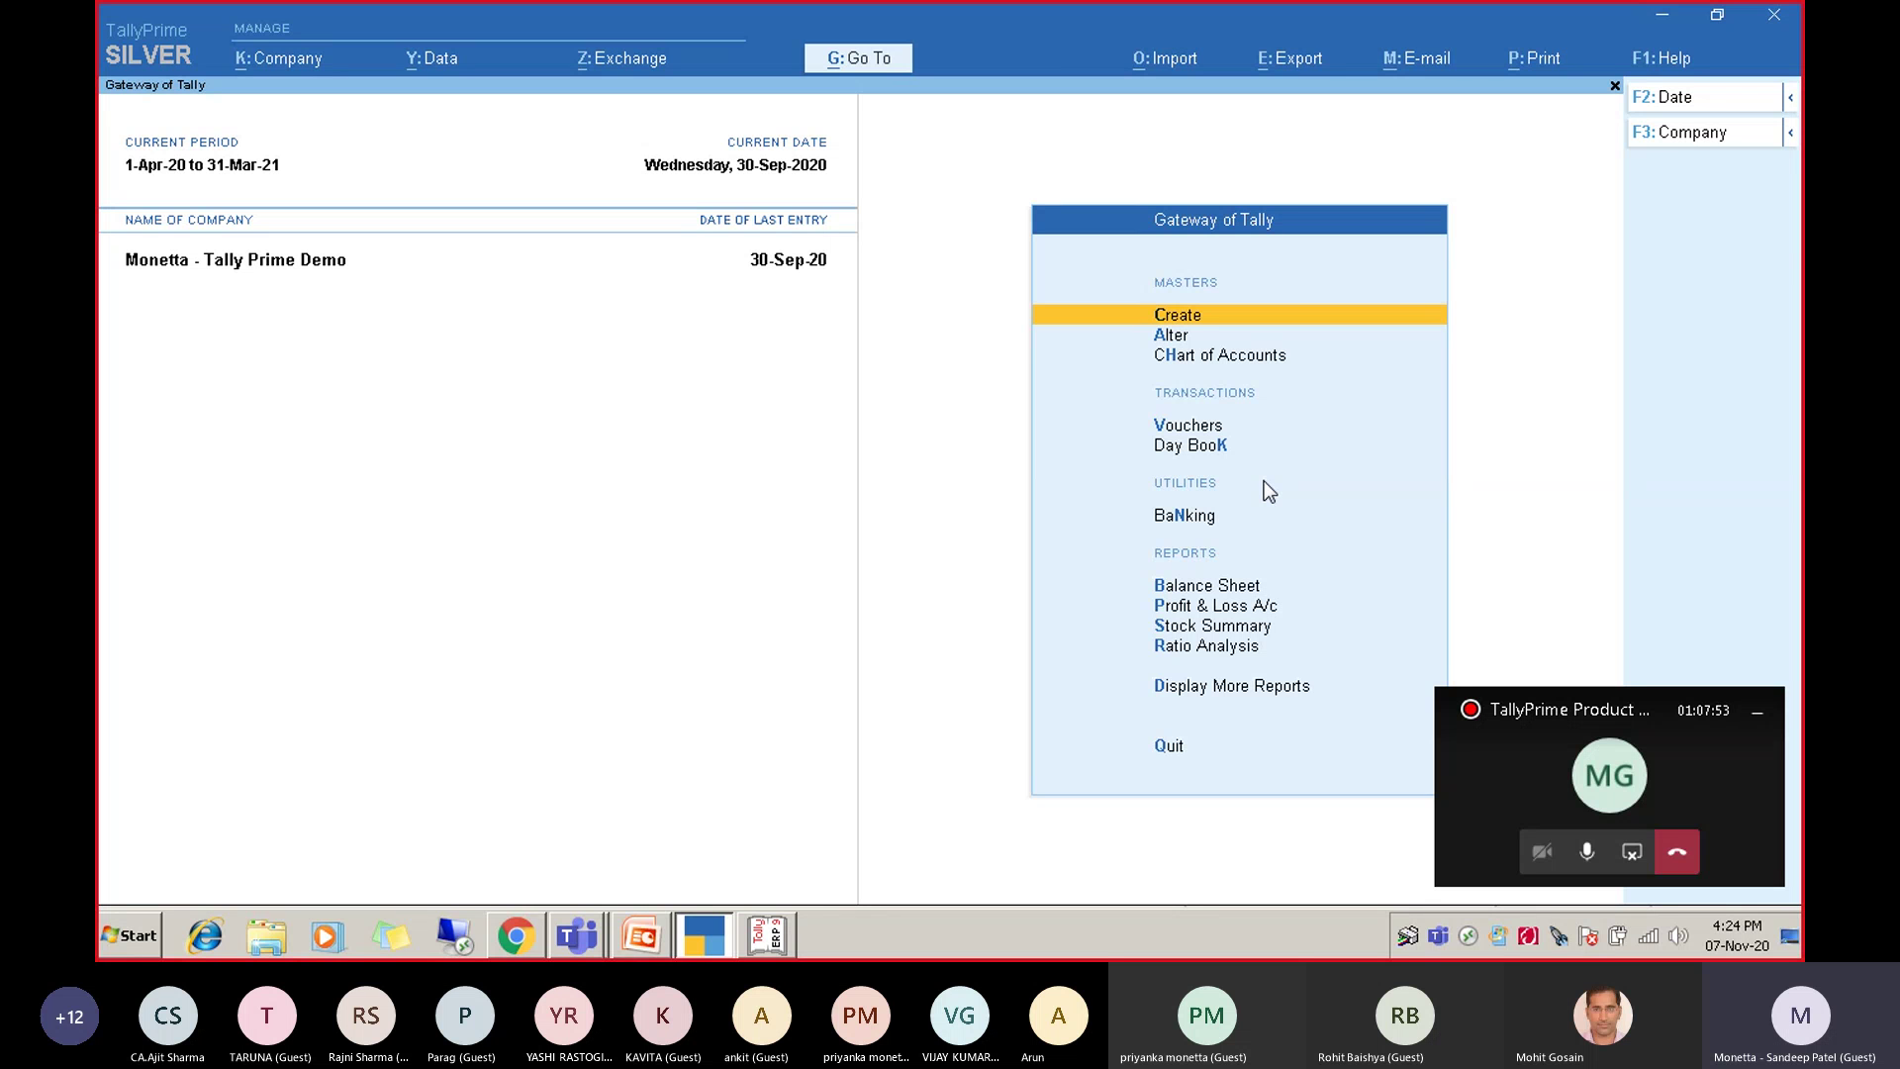
{"action": "key", "text": "Down"}
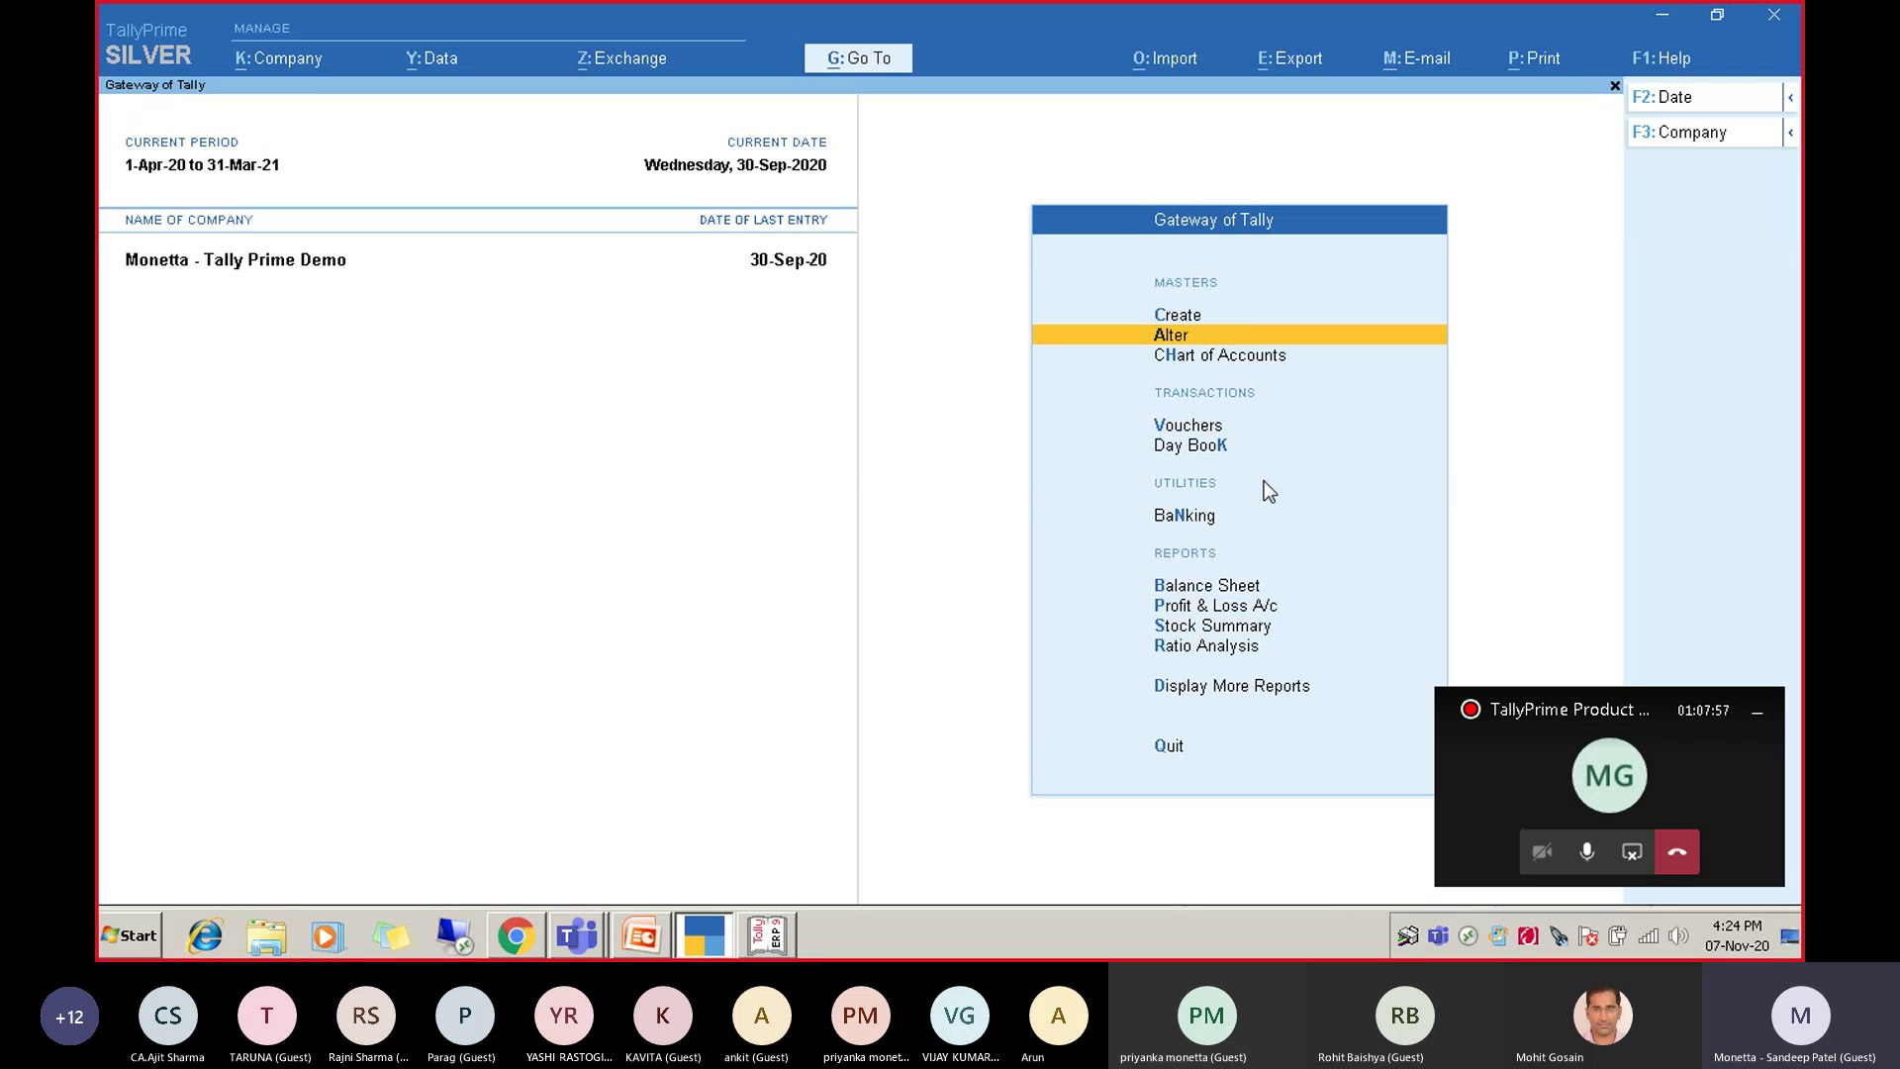
{"action": "key", "text": "Up"}
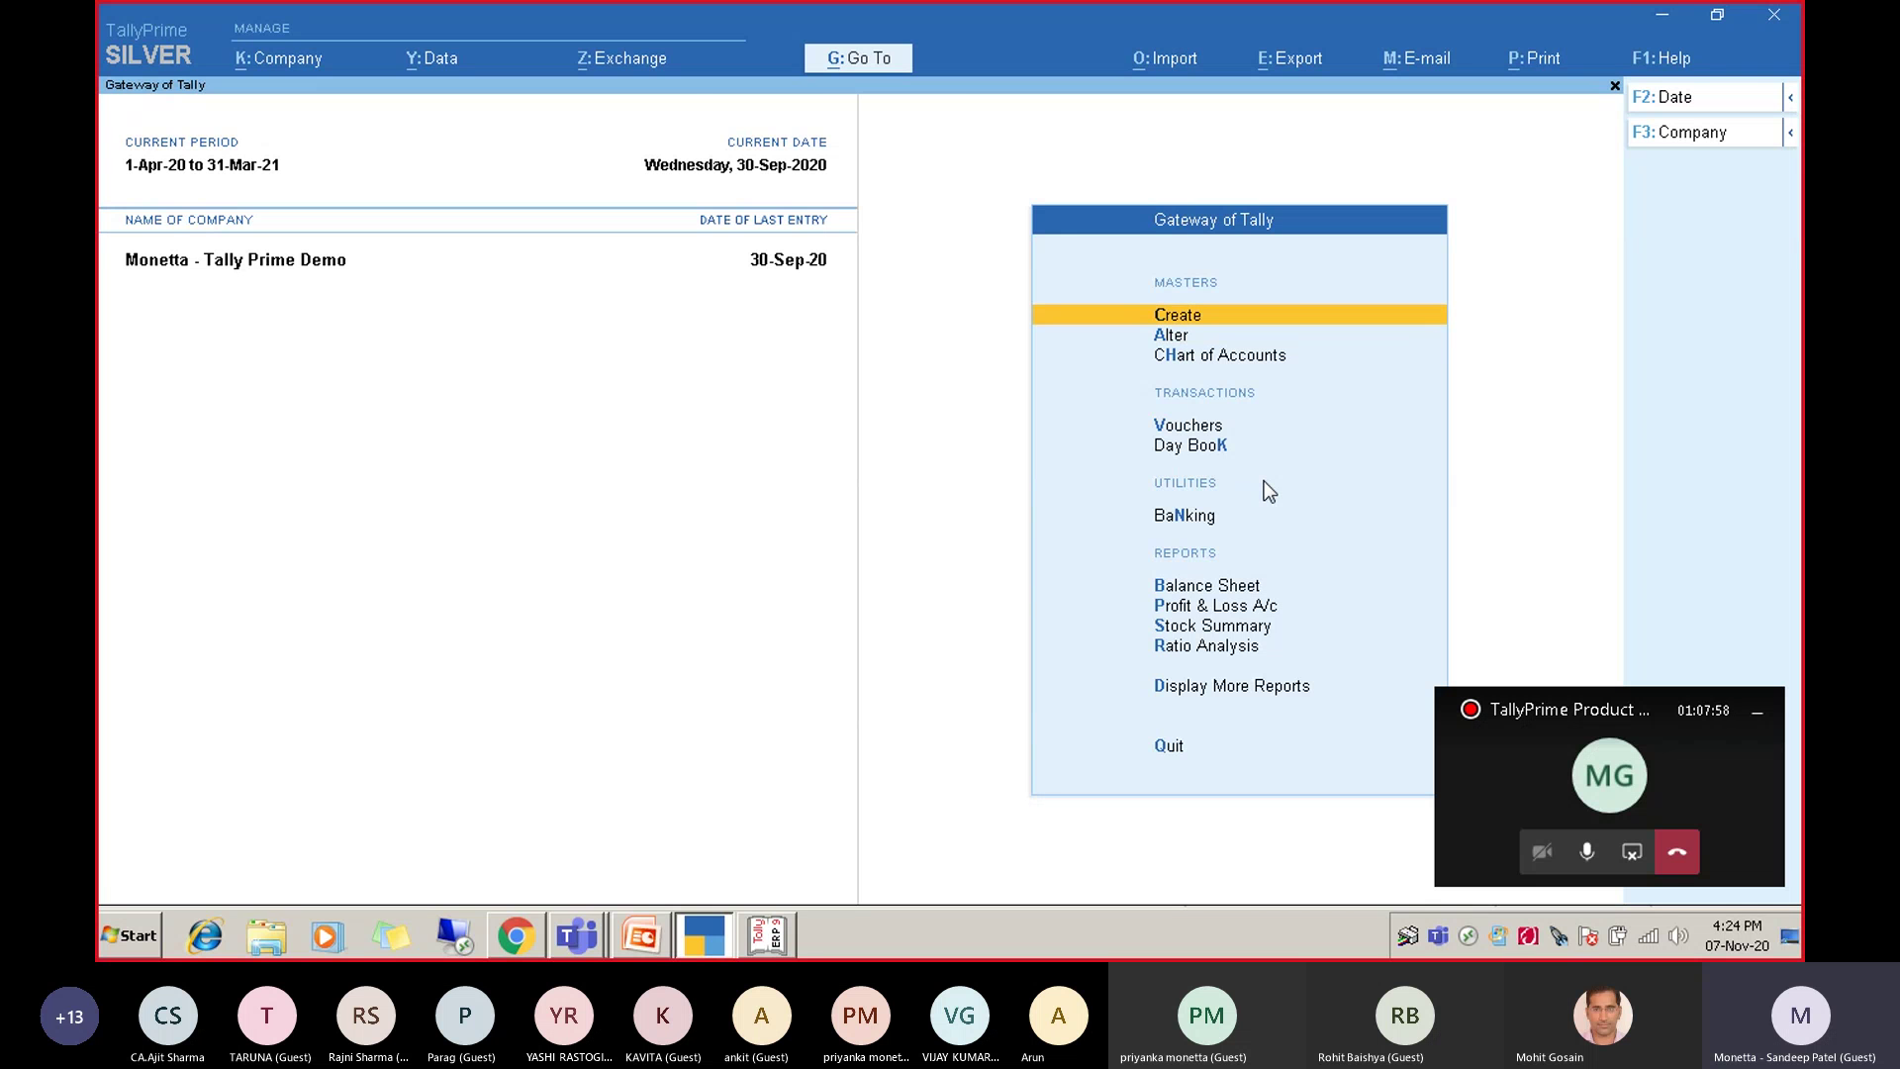
{"action": "key", "text": "Return"}
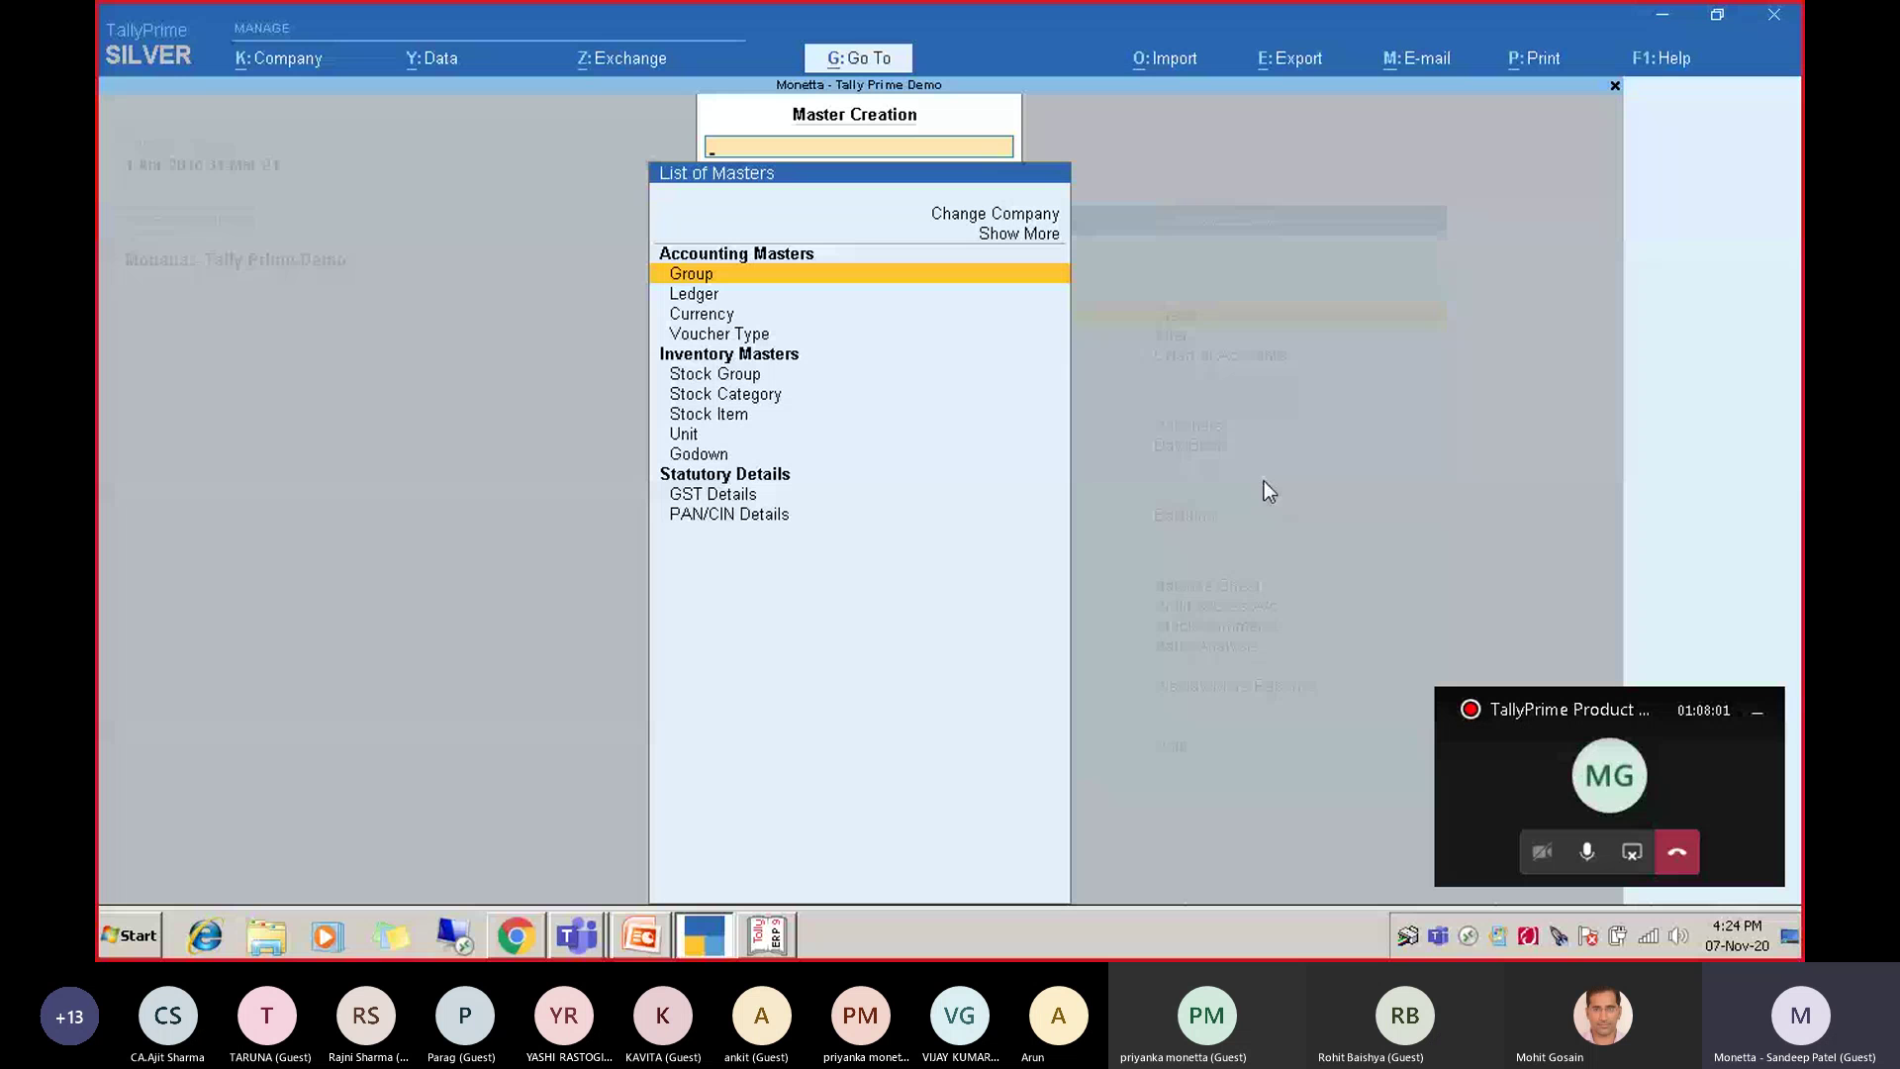
Browse the accounting, inventory and statutory master types in Master Creation, then back out.
{"action": "key", "text": "Down"}
{"action": "key", "text": "Down"}
{"action": "key", "text": "Down"}
{"action": "key", "text": "Down"}
{"action": "key", "text": "Down"}
{"action": "key", "text": "Down"}
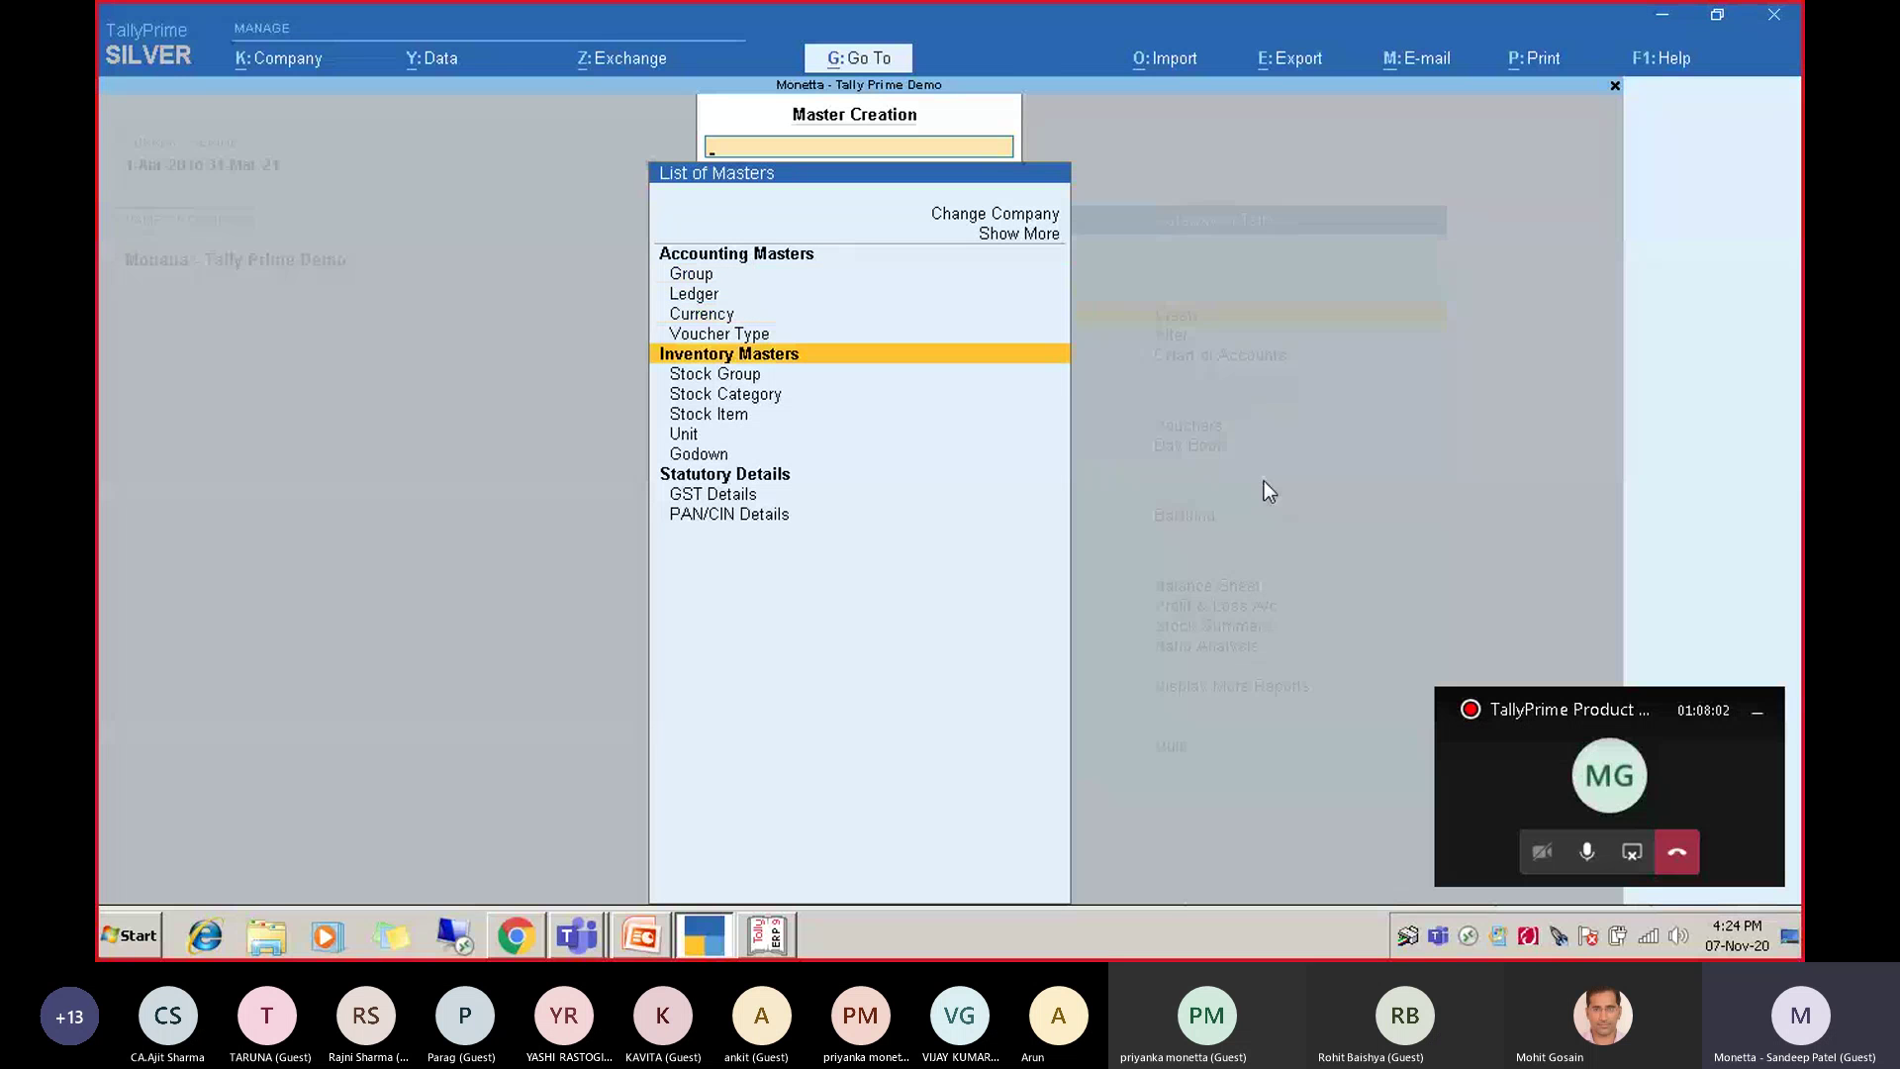
{"action": "key", "text": "Down"}
{"action": "key", "text": "Down"}
{"action": "key", "text": "Down"}
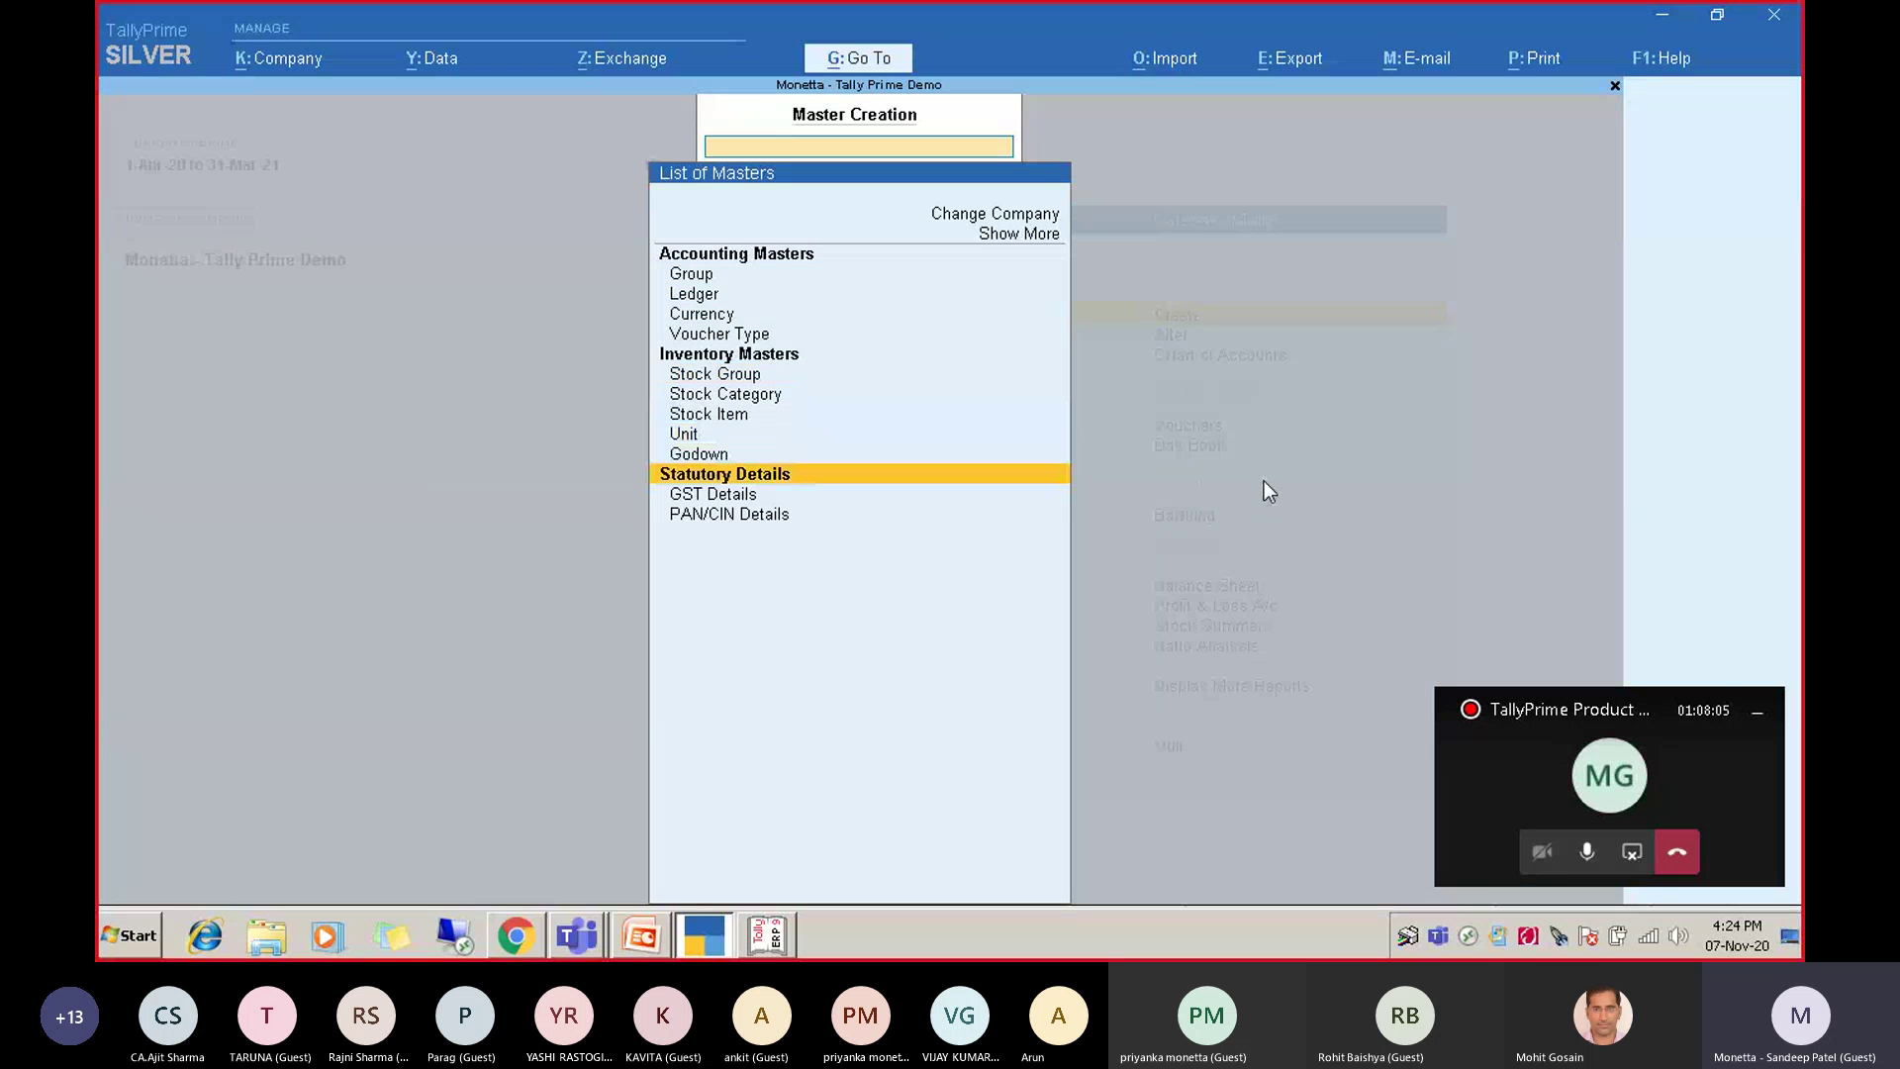
{"action": "key", "text": "Up"}
{"action": "key", "text": "Up"}
{"action": "key", "text": "Up"}
{"action": "key", "text": "Up"}
{"action": "key", "text": "Up"}
{"action": "key", "text": "Up"}
{"action": "key", "text": "Up"}
{"action": "key", "text": "Down"}
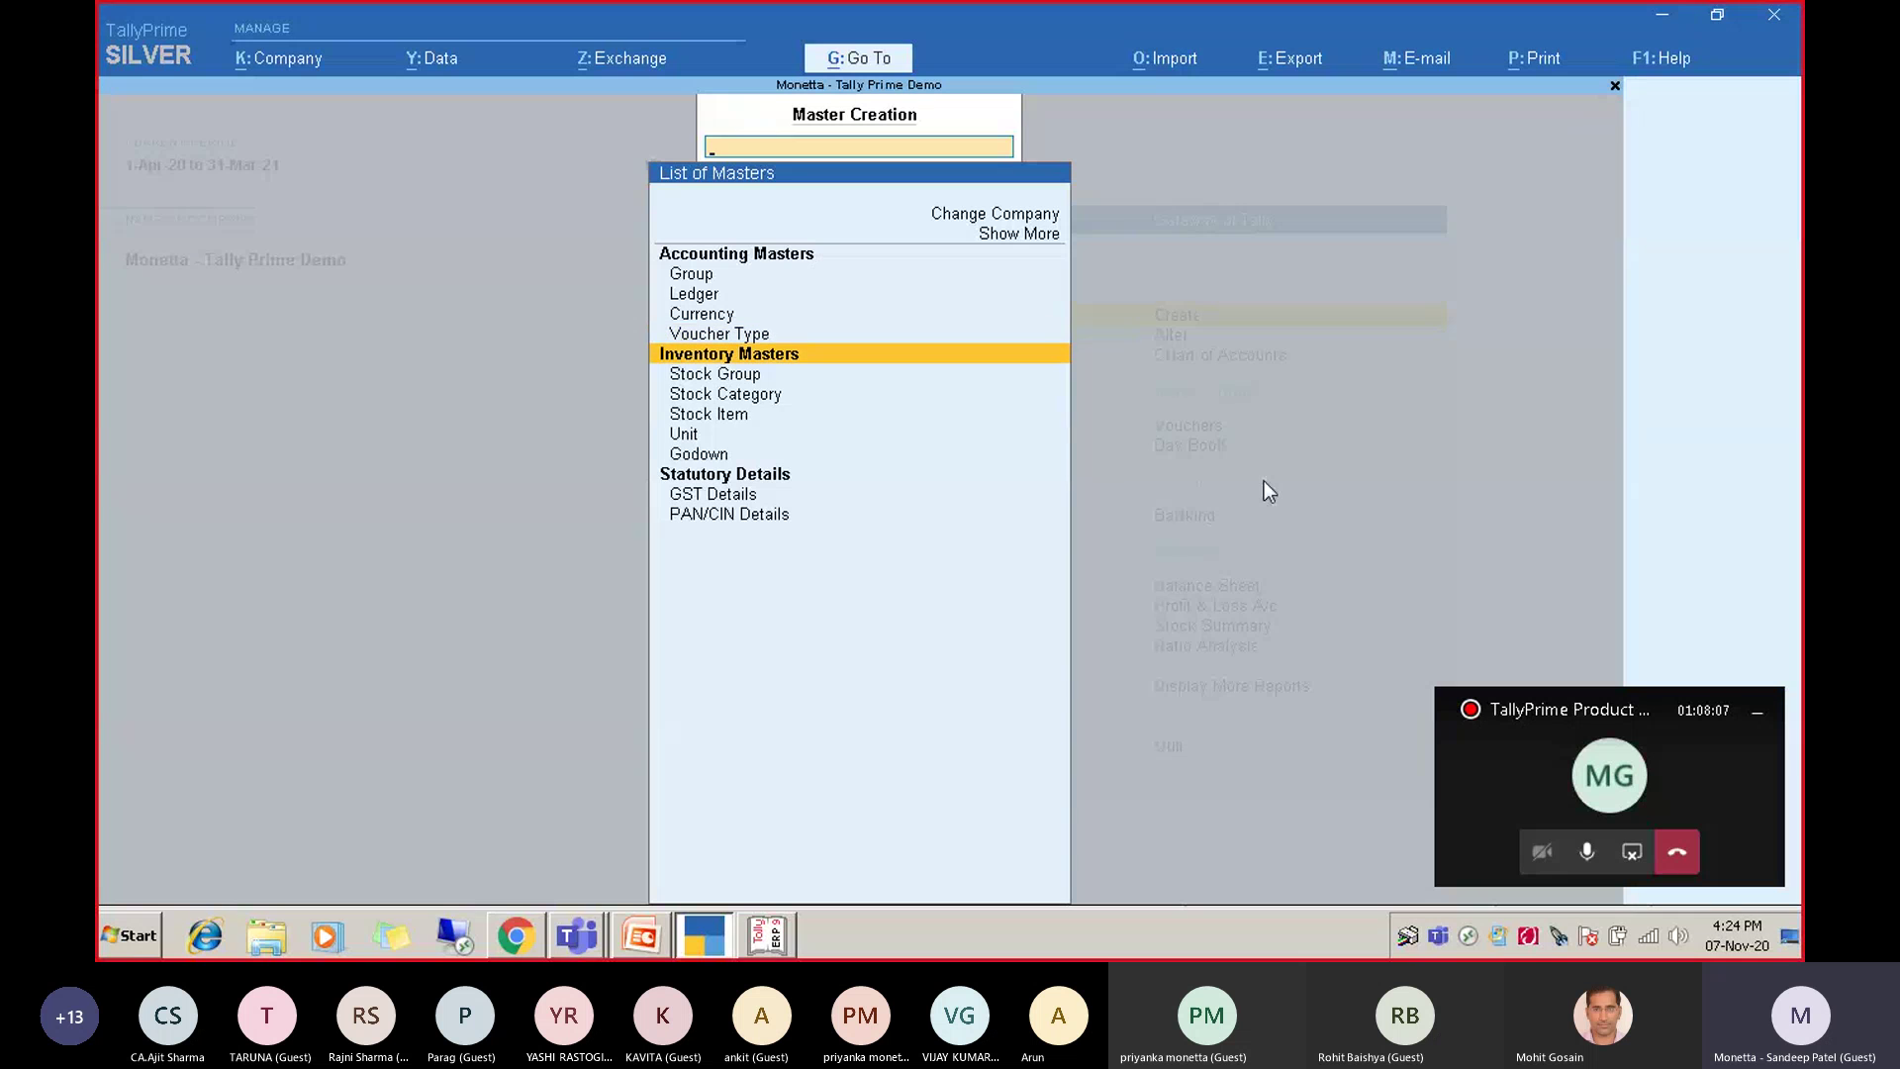
{"action": "key", "text": "Down"}
{"action": "key", "text": "Down"}
{"action": "key", "text": "Down"}
{"action": "key", "text": "Down"}
{"action": "key", "text": "Down"}
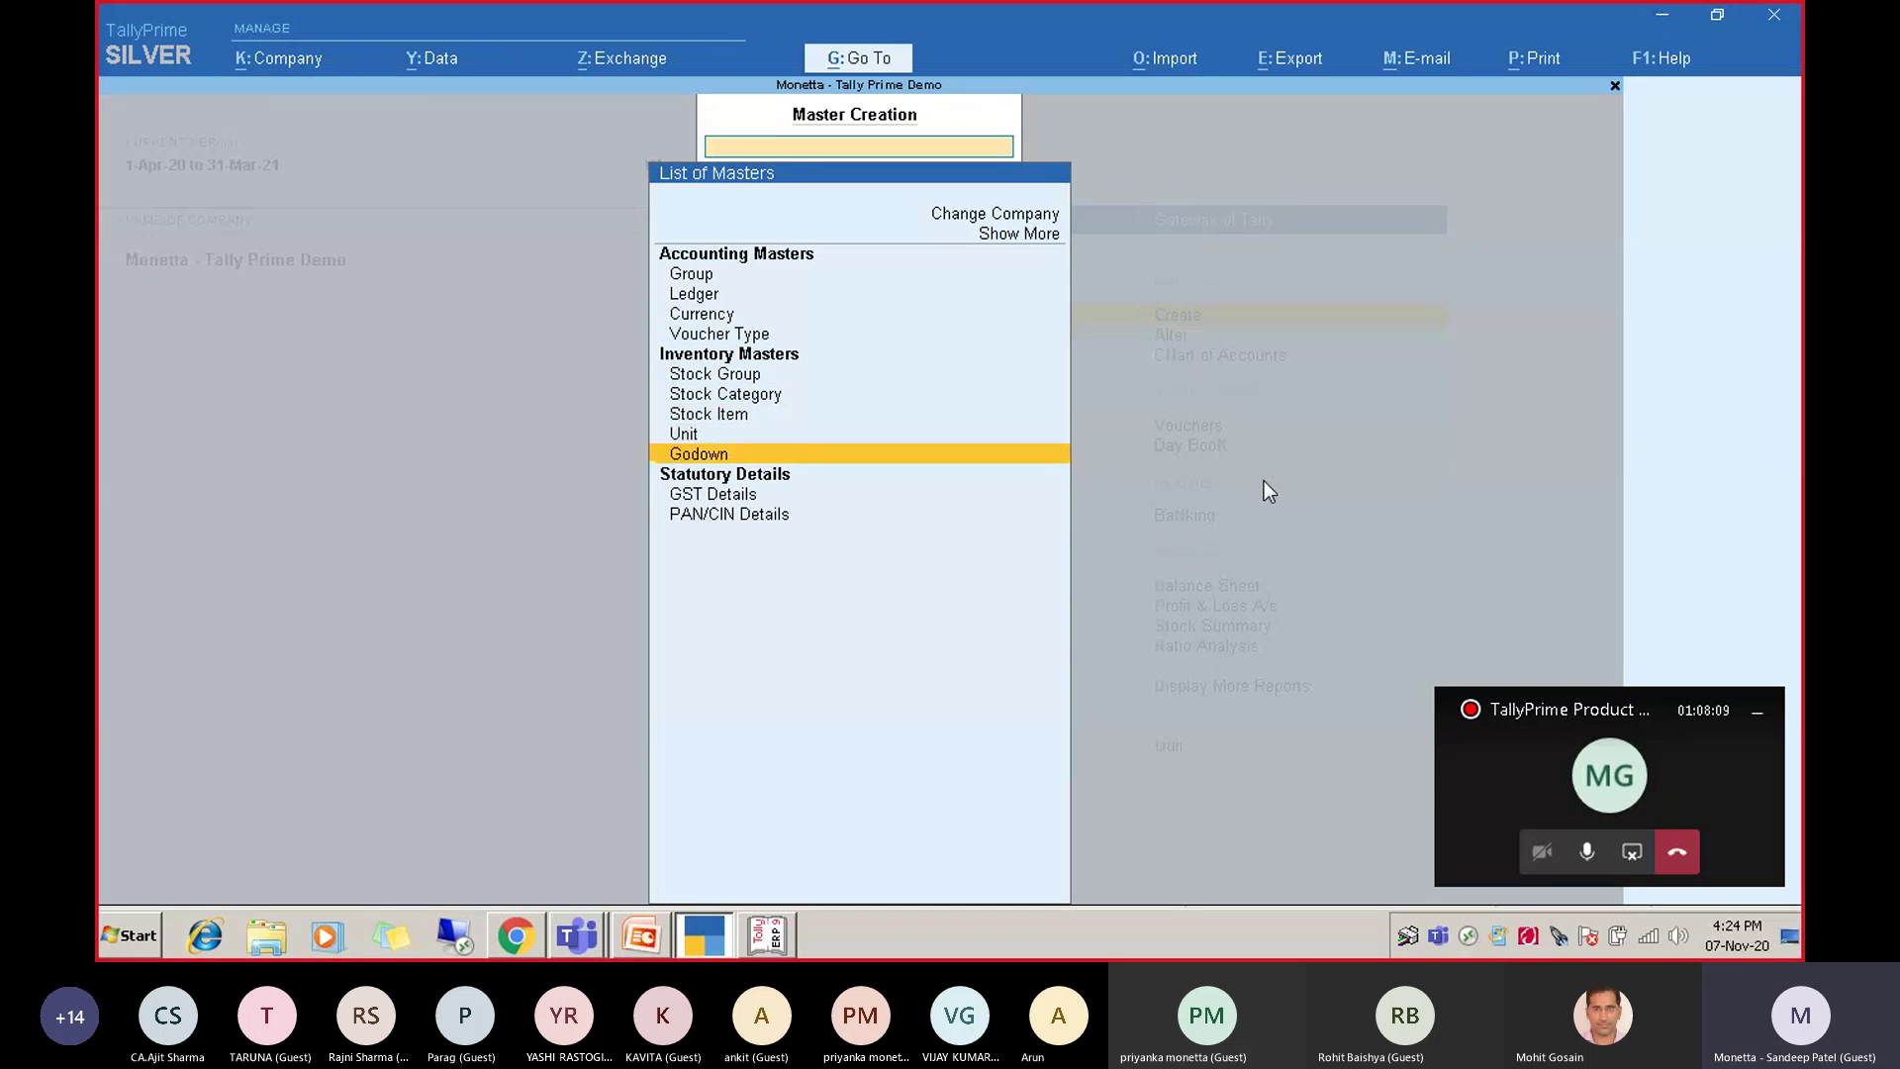
{"action": "key", "text": "Down"}
{"action": "key", "text": "Down"}
{"action": "key", "text": "Up"}
{"action": "key", "text": "Up"}
{"action": "key", "text": "Up"}
{"action": "key", "text": "Up"}
{"action": "key", "text": "Up"}
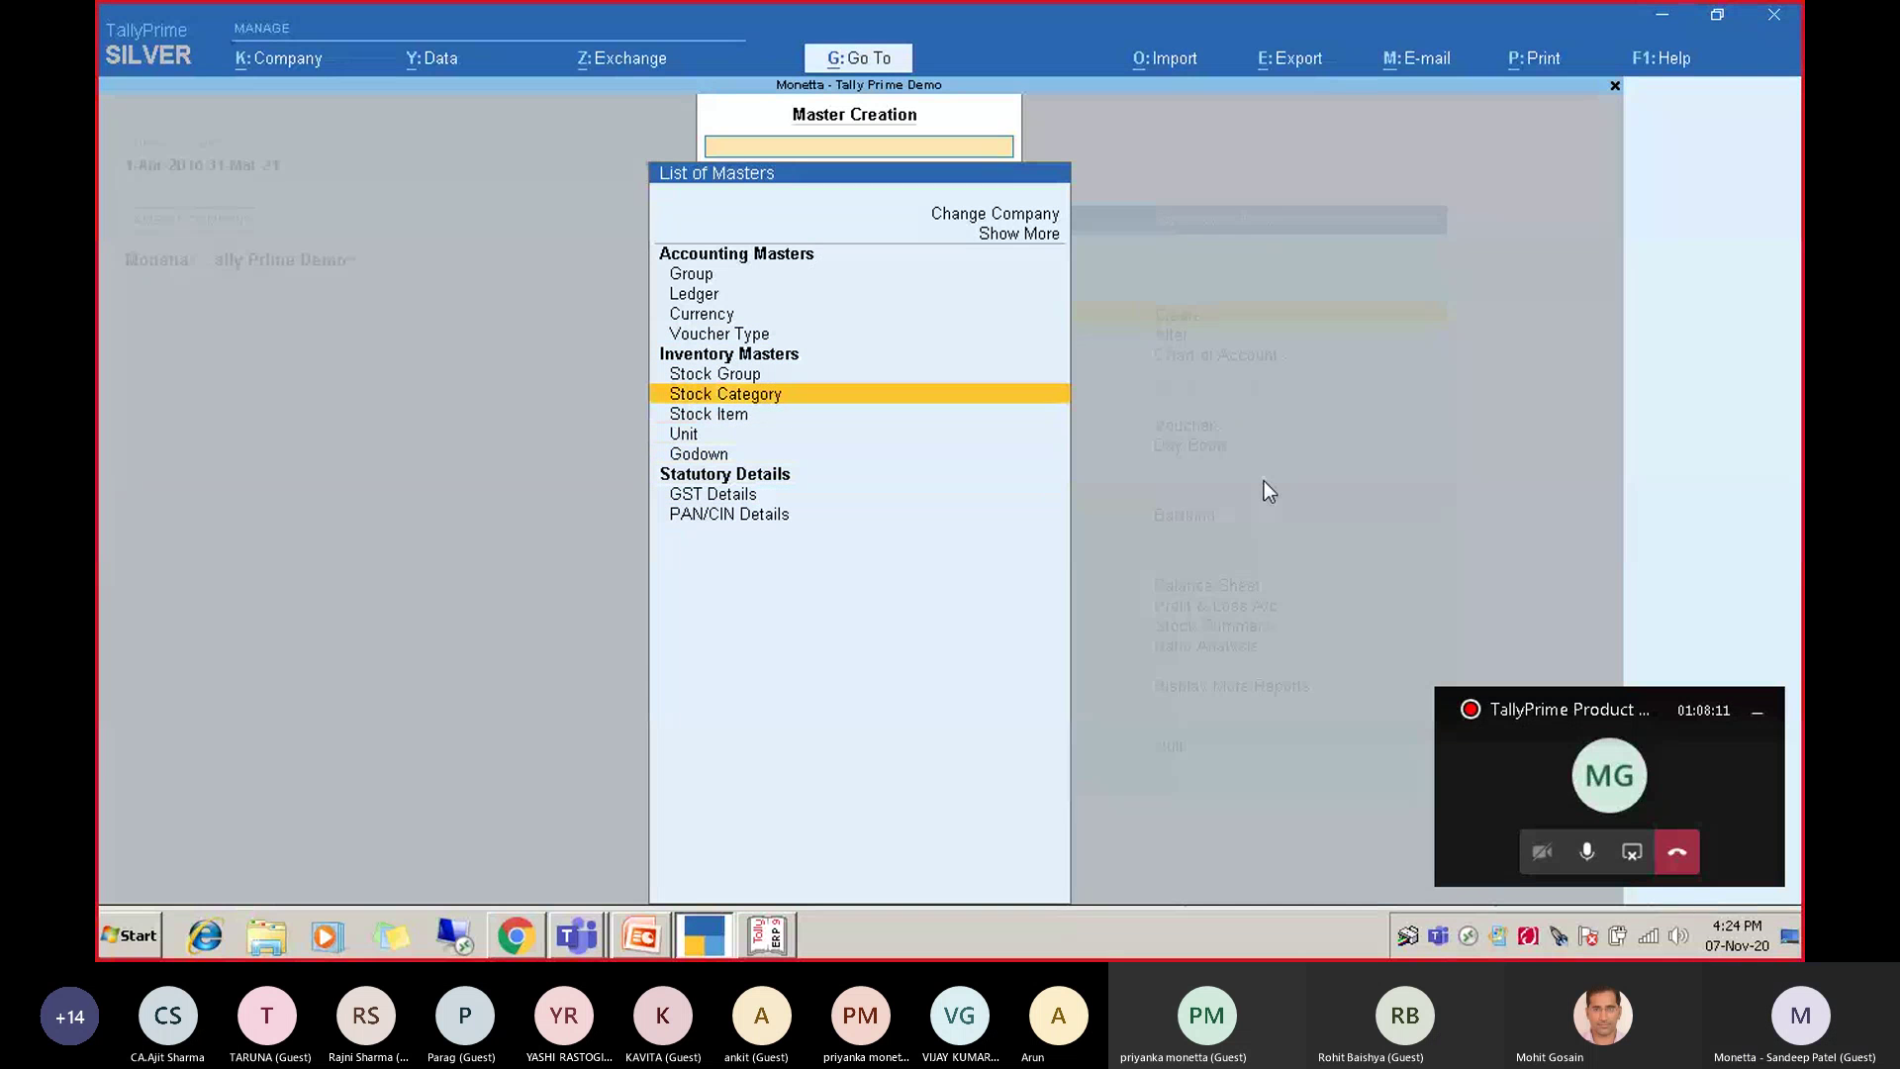
{"action": "key", "text": "Up"}
{"action": "key", "text": "Up"}
{"action": "key", "text": "Escape"}
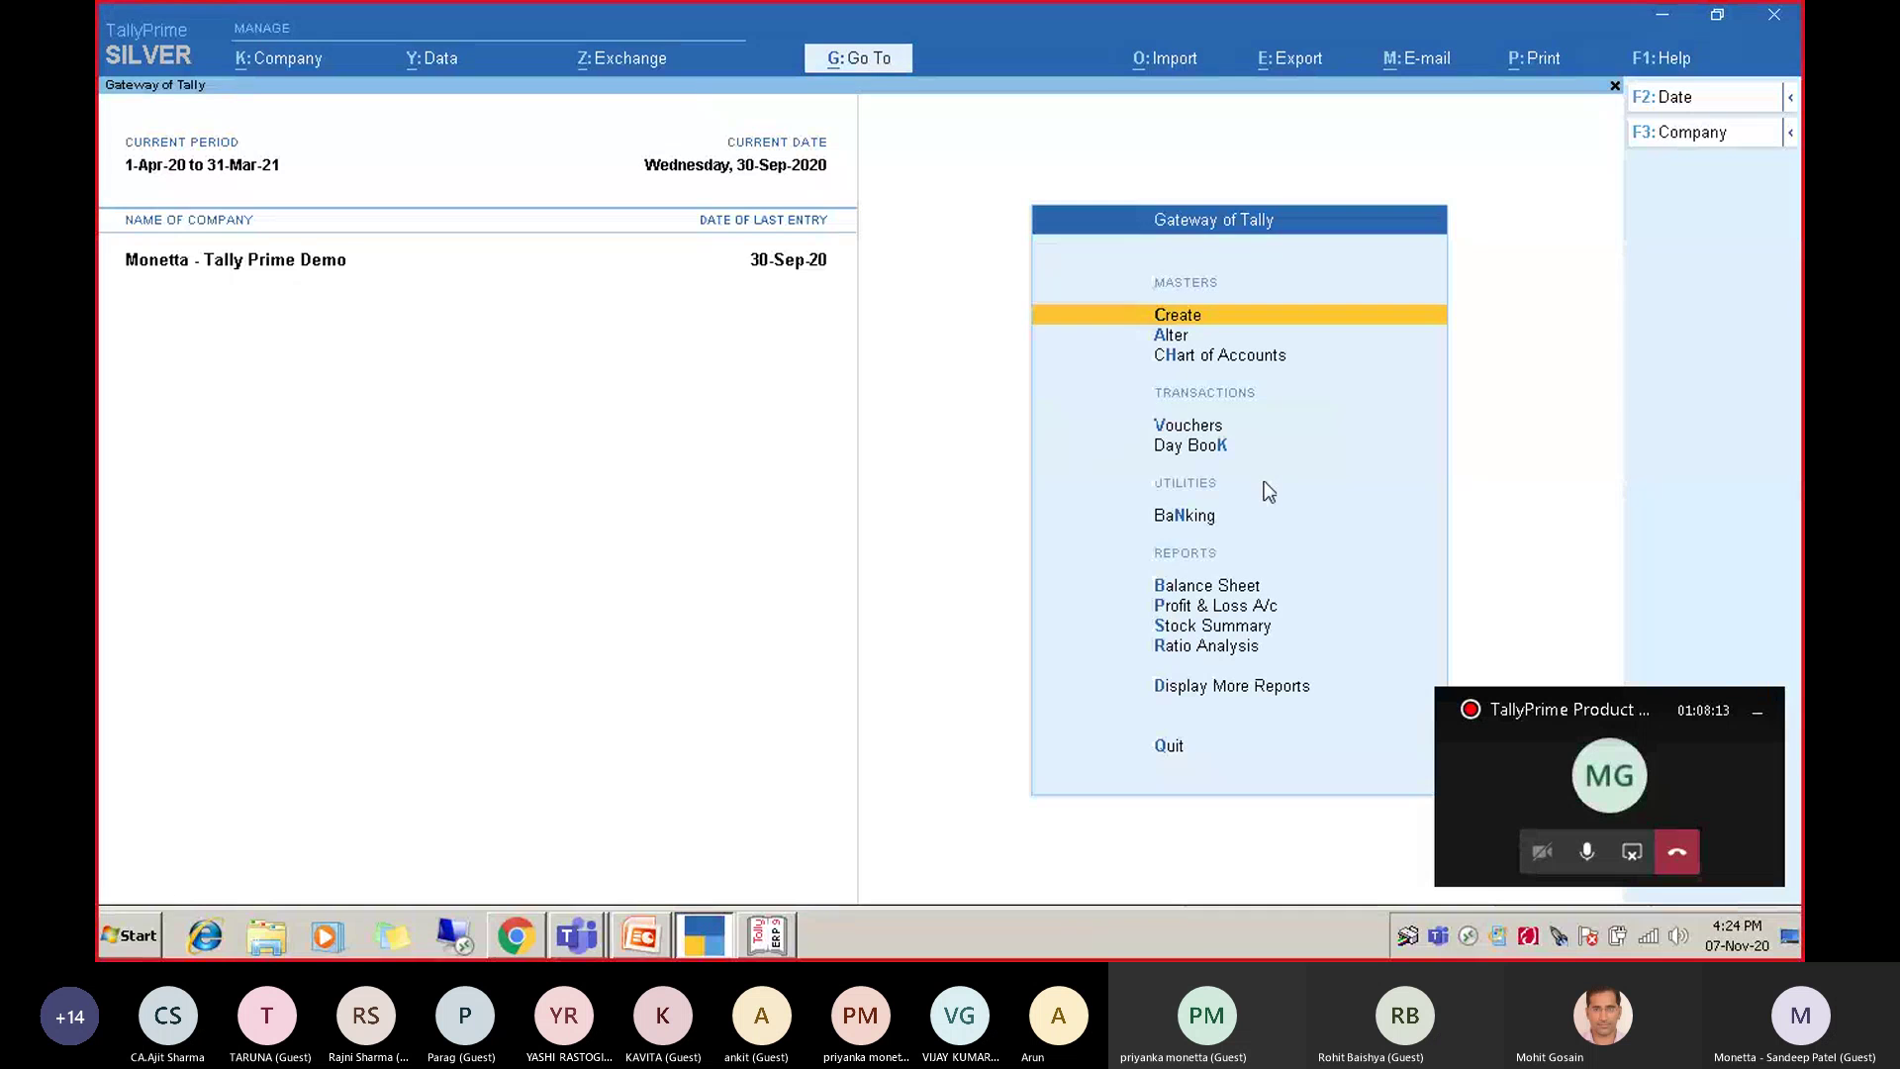
Look through the Master Alteration list, then return to Master Creation and highlight Ledger.
{"action": "key", "text": "Down"}
{"action": "key", "text": "Return"}
{"action": "key", "text": "Down"}
{"action": "key", "text": "Down"}
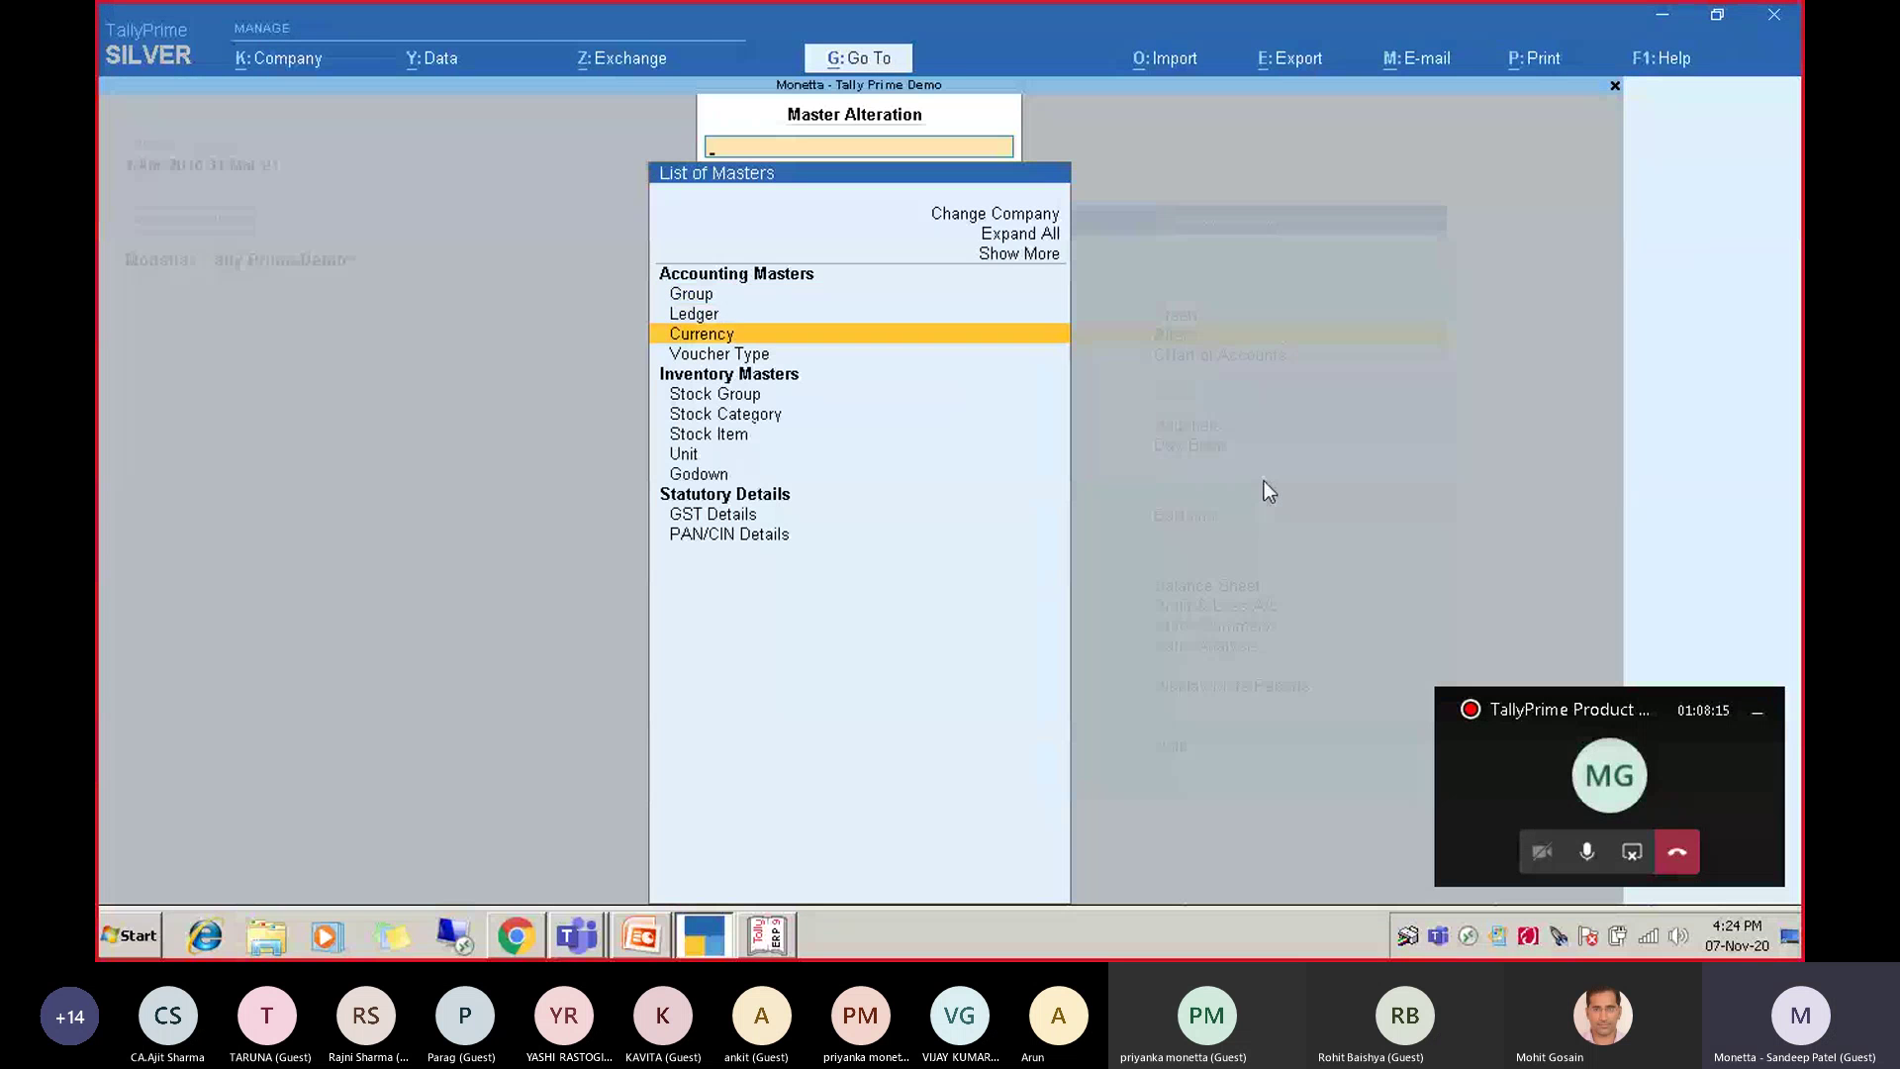
{"action": "key", "text": "Down"}
{"action": "key", "text": "Down"}
{"action": "key", "text": "Down"}
{"action": "key", "text": "Down"}
{"action": "key", "text": "Down"}
{"action": "key", "text": "Down"}
{"action": "key", "text": "Down"}
{"action": "key", "text": "Escape"}
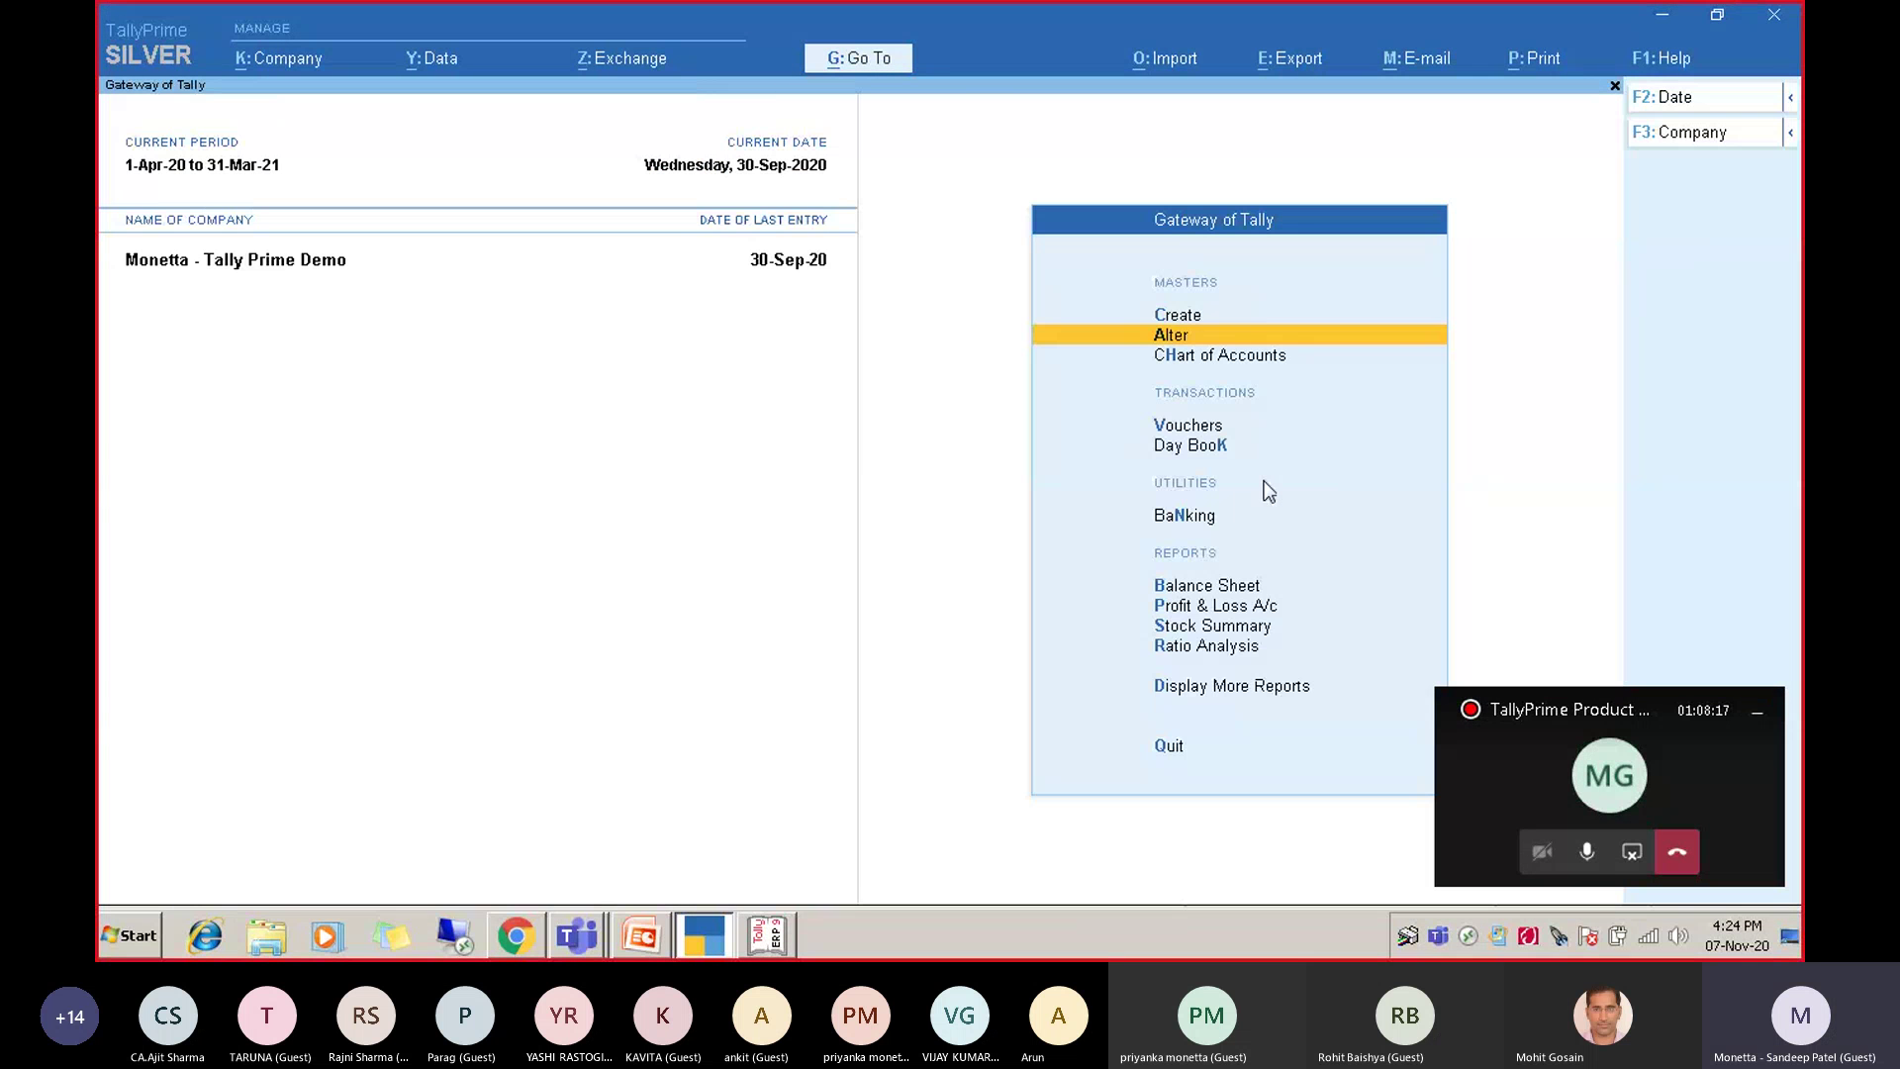
{"action": "key", "text": "Up"}
{"action": "key", "text": "Return"}
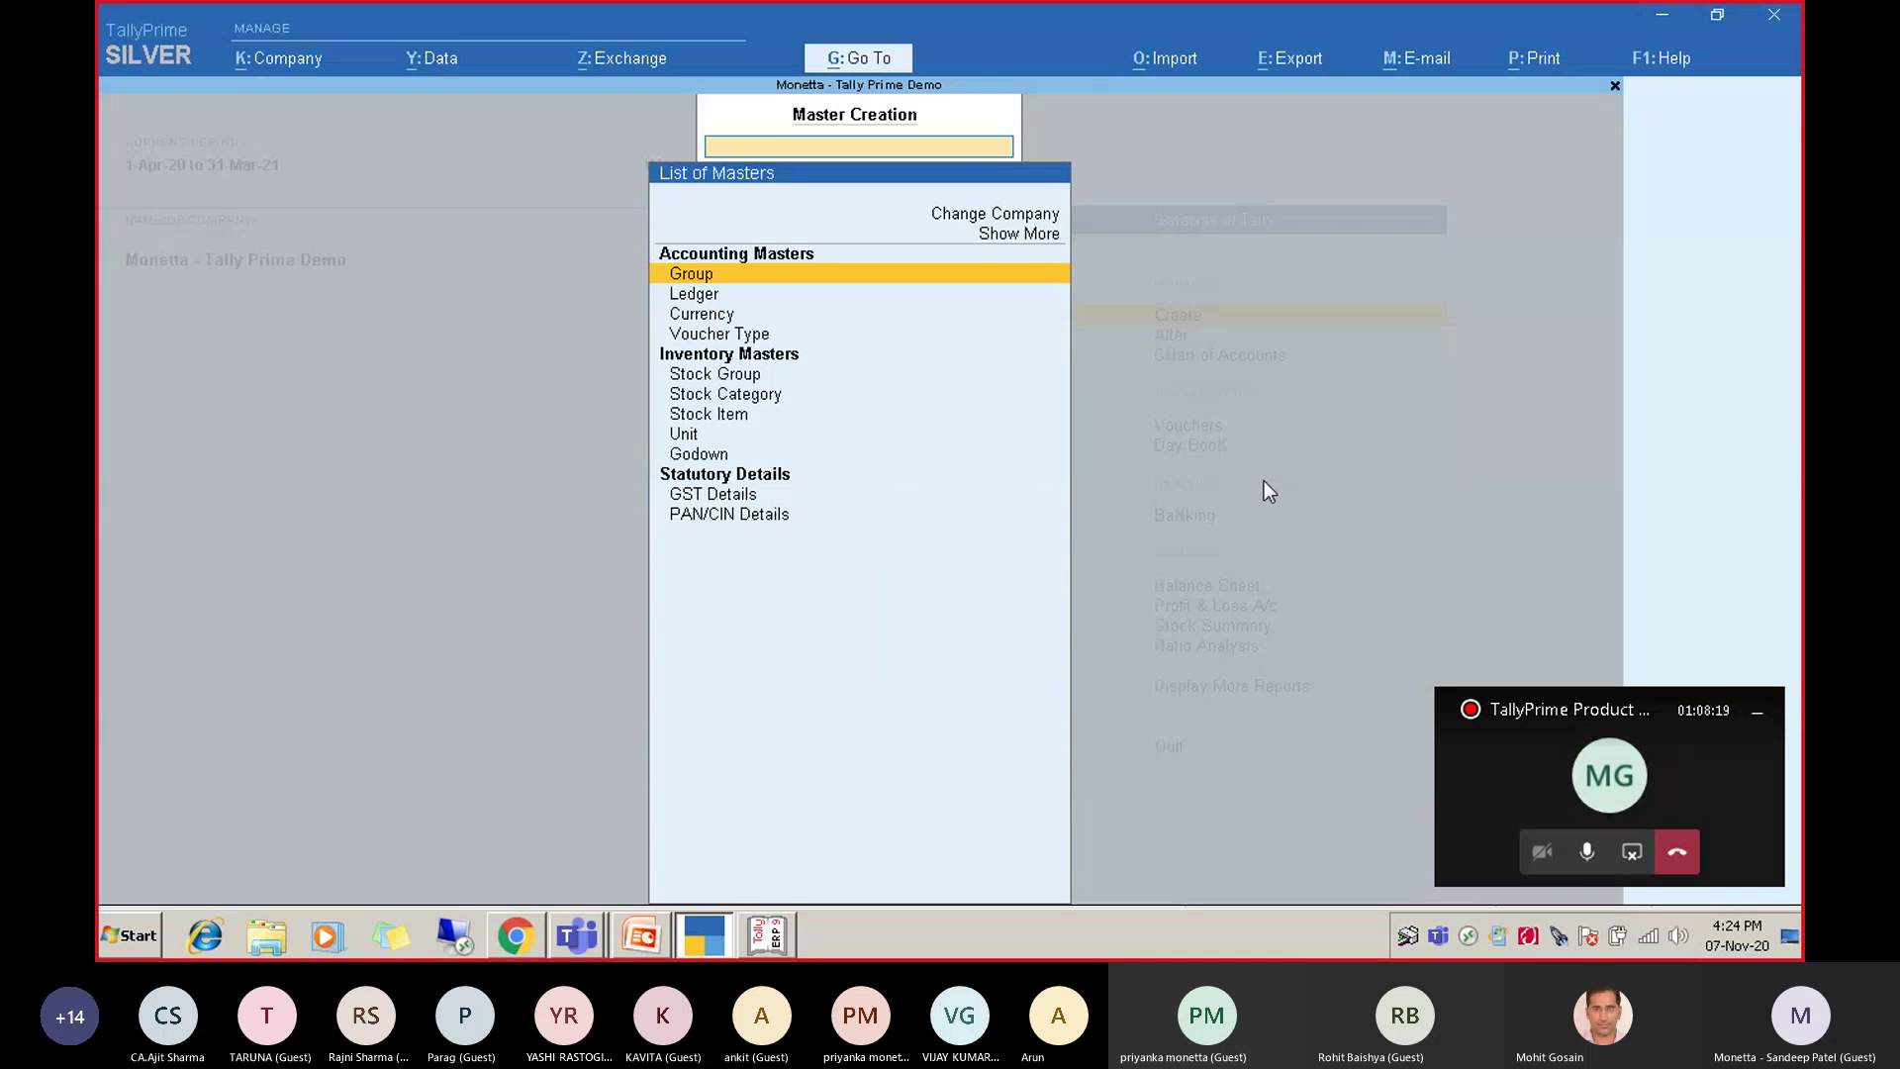
{"action": "key", "text": "Down"}
Start a new ledger named 'Suppliar Central' under the Sundry Creditors group.
{"action": "key", "text": "Return"}
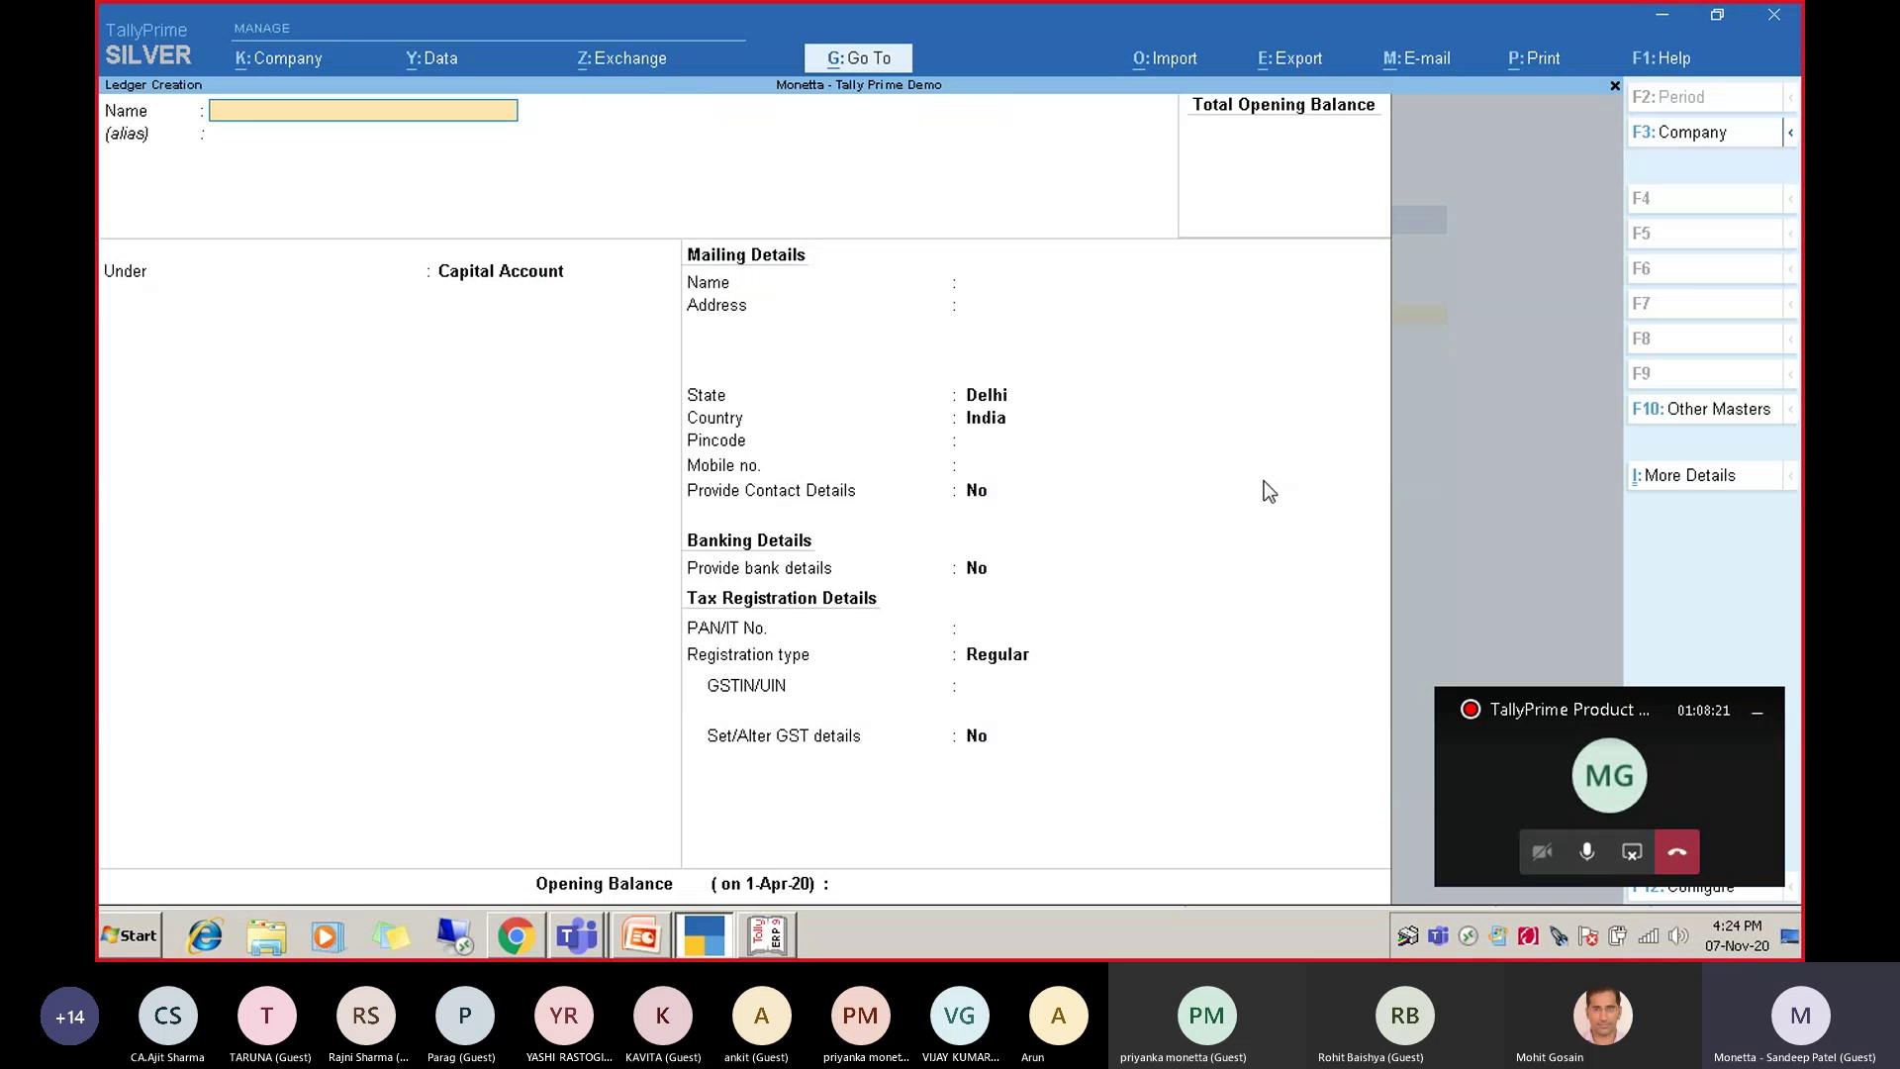
{"action": "type", "text": "Suppliar Centra"}
{"action": "key", "text": "Return"}
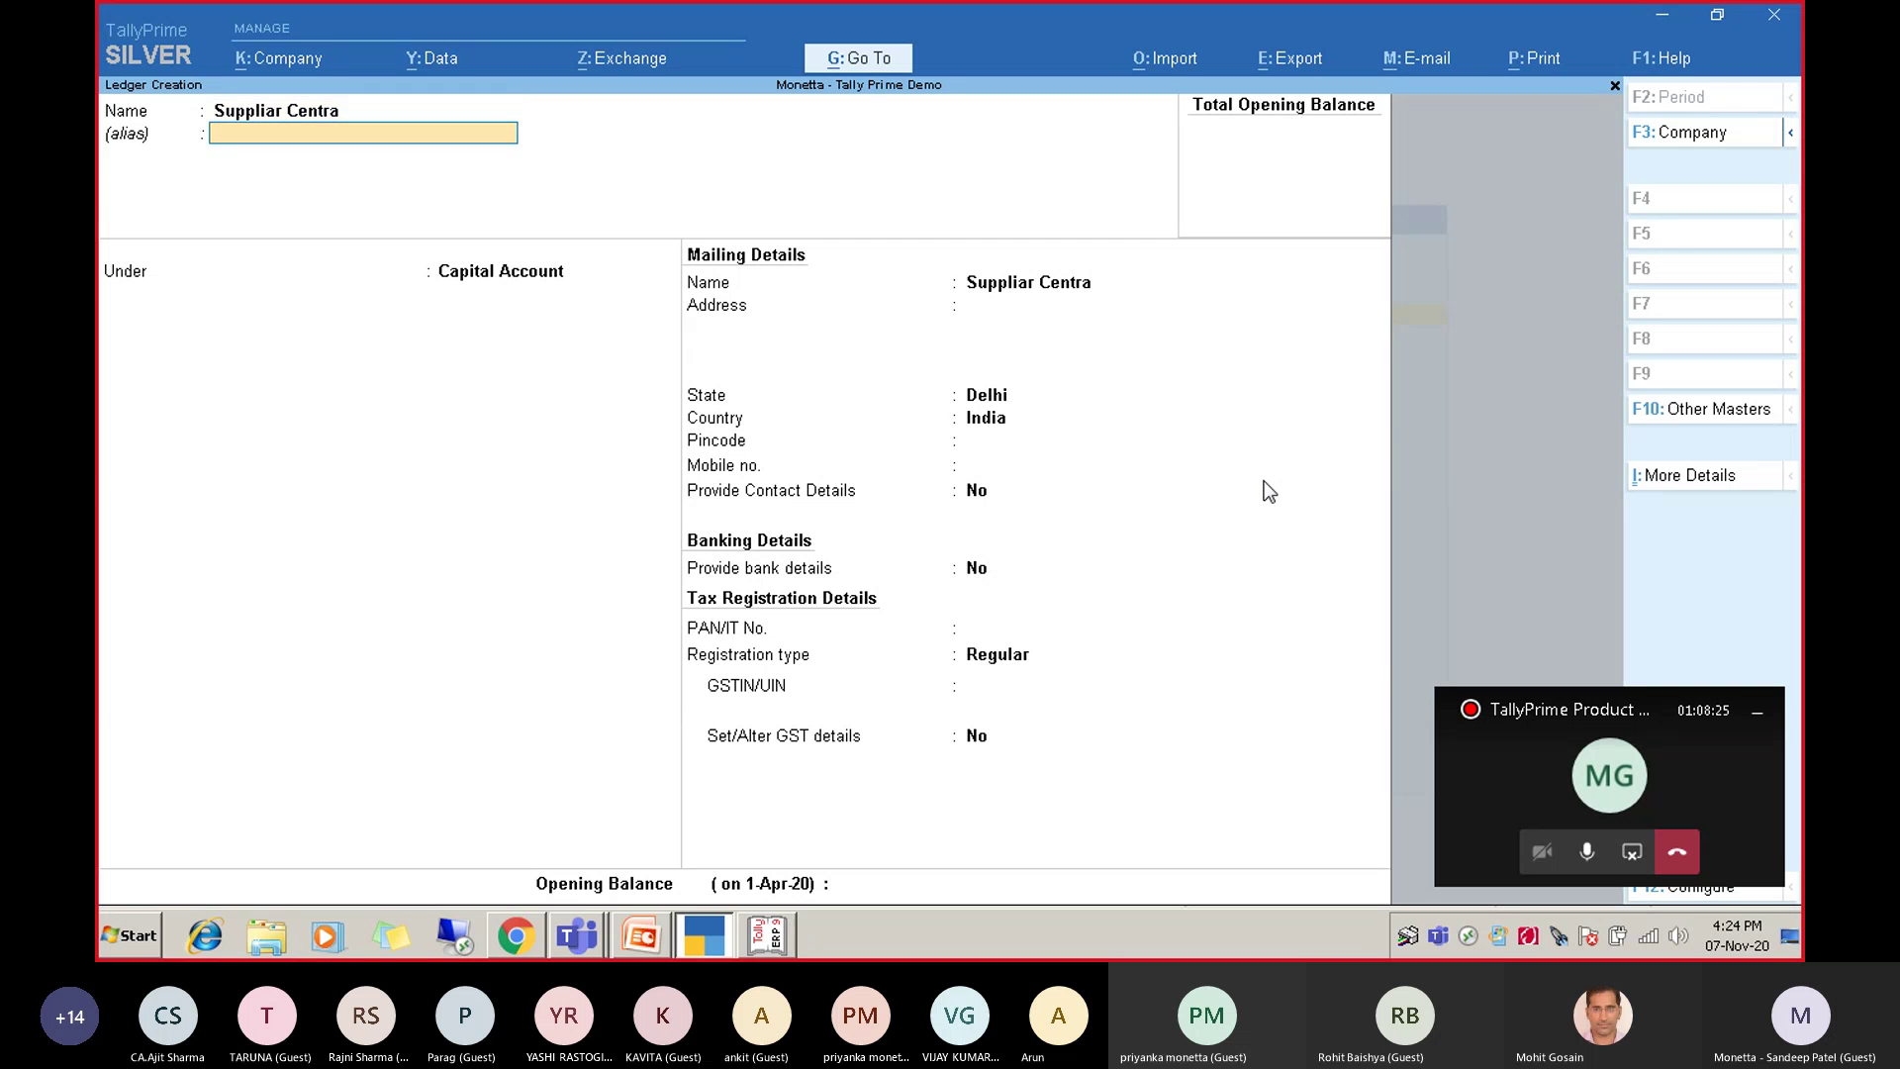
{"action": "key", "text": "BackSpace"}
{"action": "type", "text": "l"}
{"action": "key", "text": "Return"}
{"action": "key", "text": "Return"}
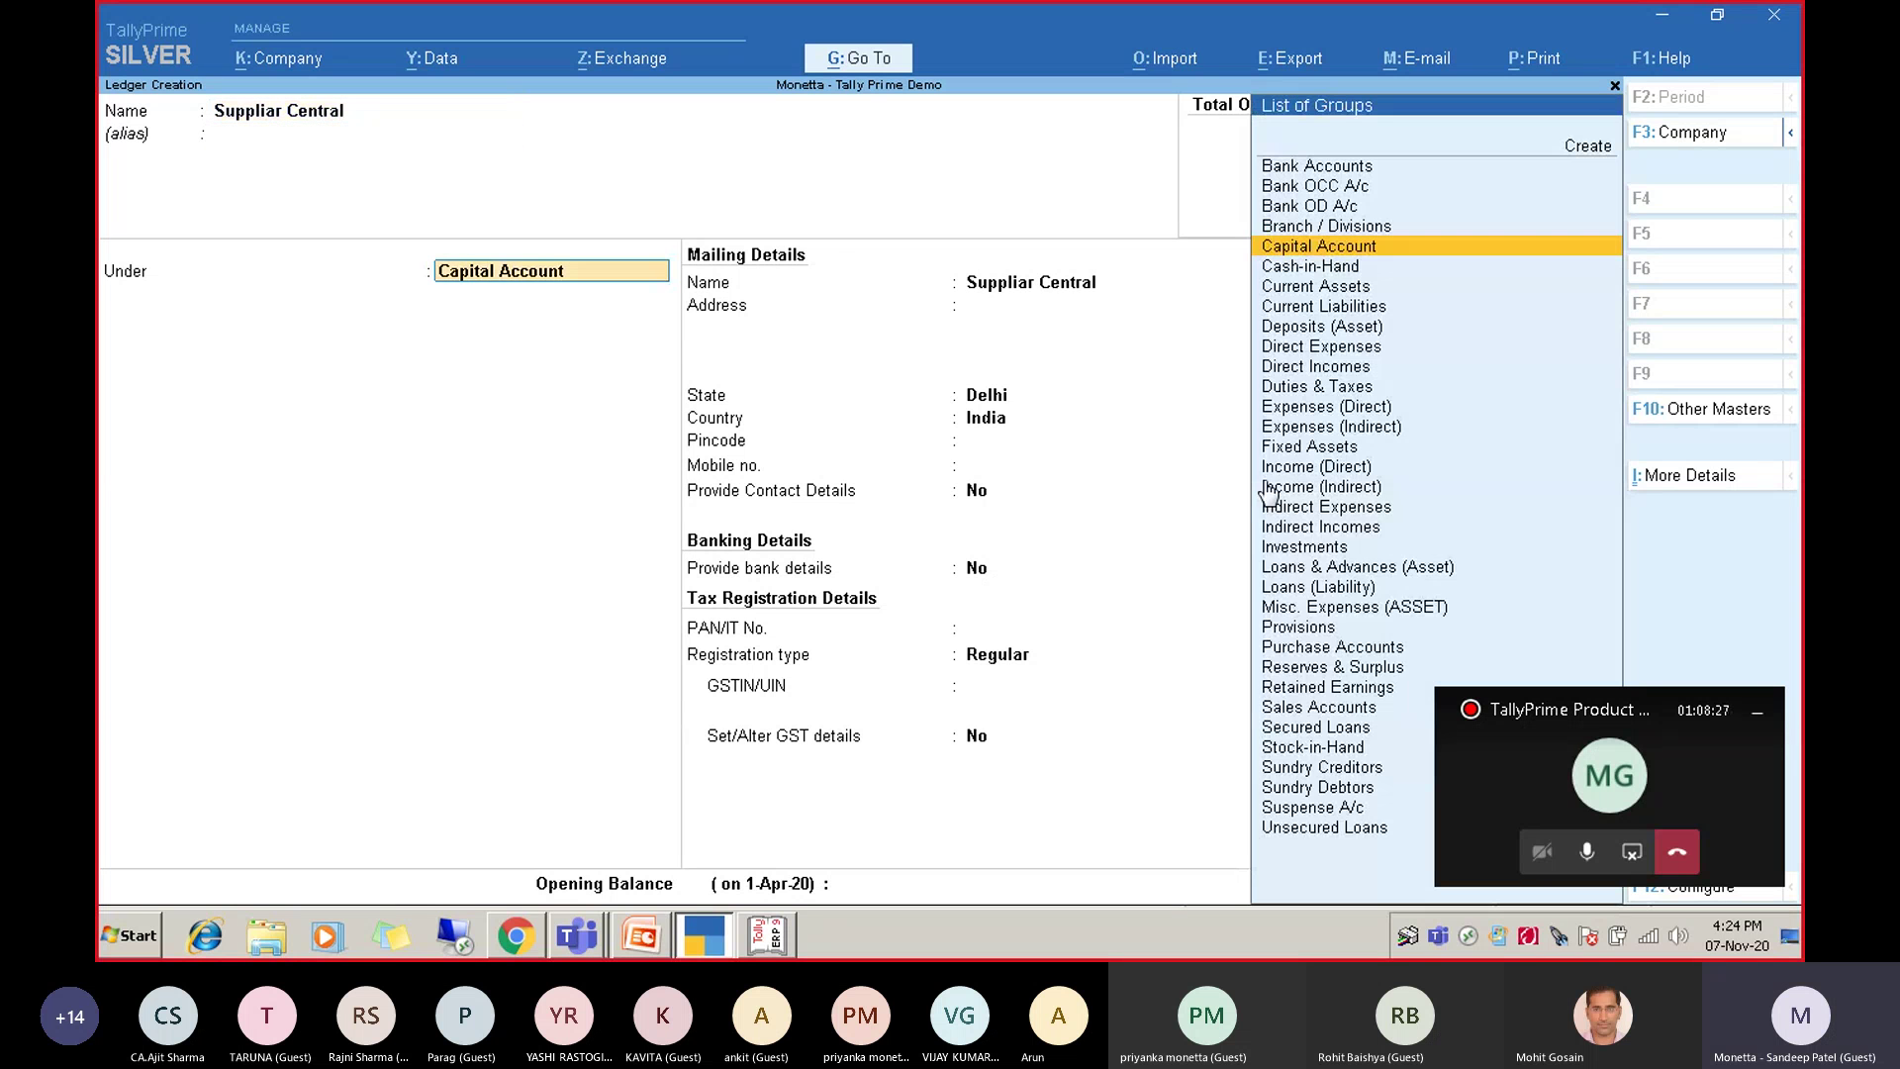
{"action": "type", "text": "Credi"}
{"action": "key", "text": "Return"}
{"action": "key", "text": "Return"}
{"action": "key", "text": "Return"}
{"action": "key", "text": "Return"}
{"action": "key", "text": "Return"}
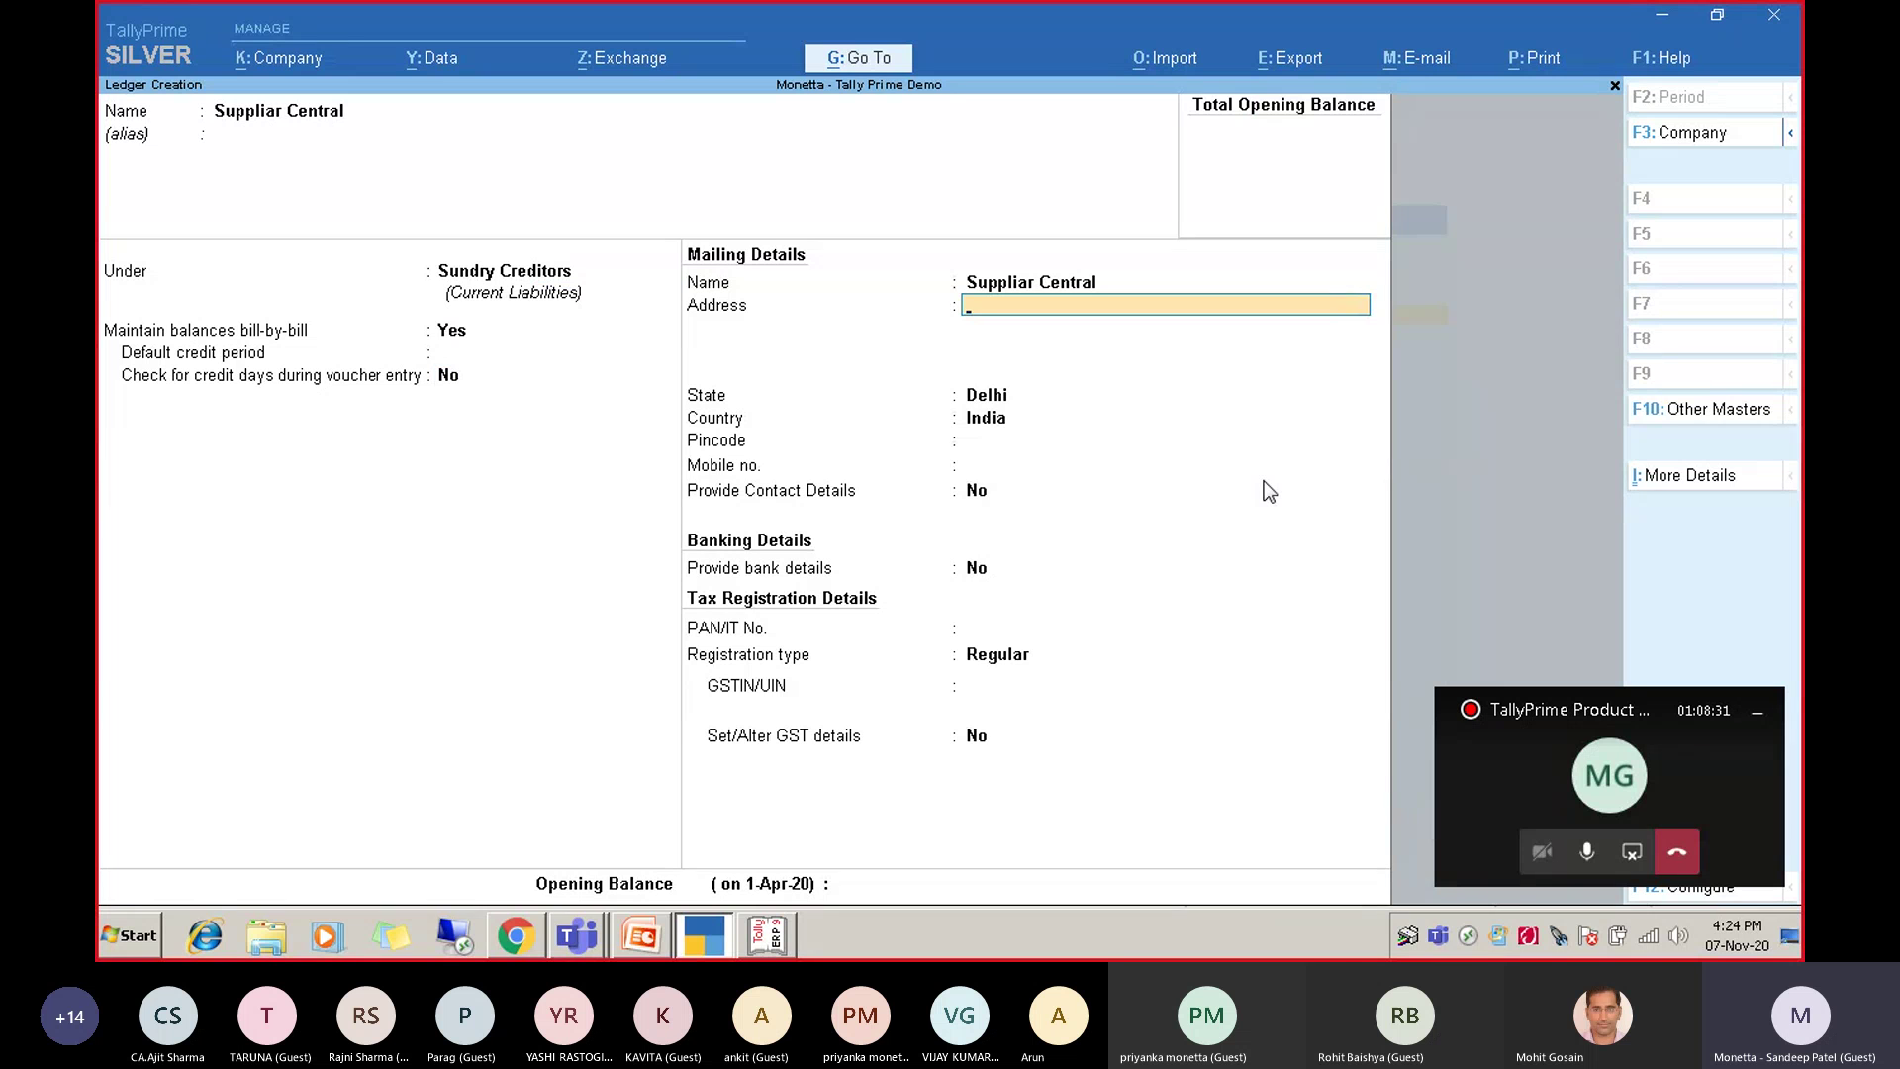
Change the ledger's state from Delhi to Haryana and save it, leaving the next blank form.
{"action": "type", "text": "Haryana"}
{"action": "key", "text": "Return"}
{"action": "key", "text": "Return"}
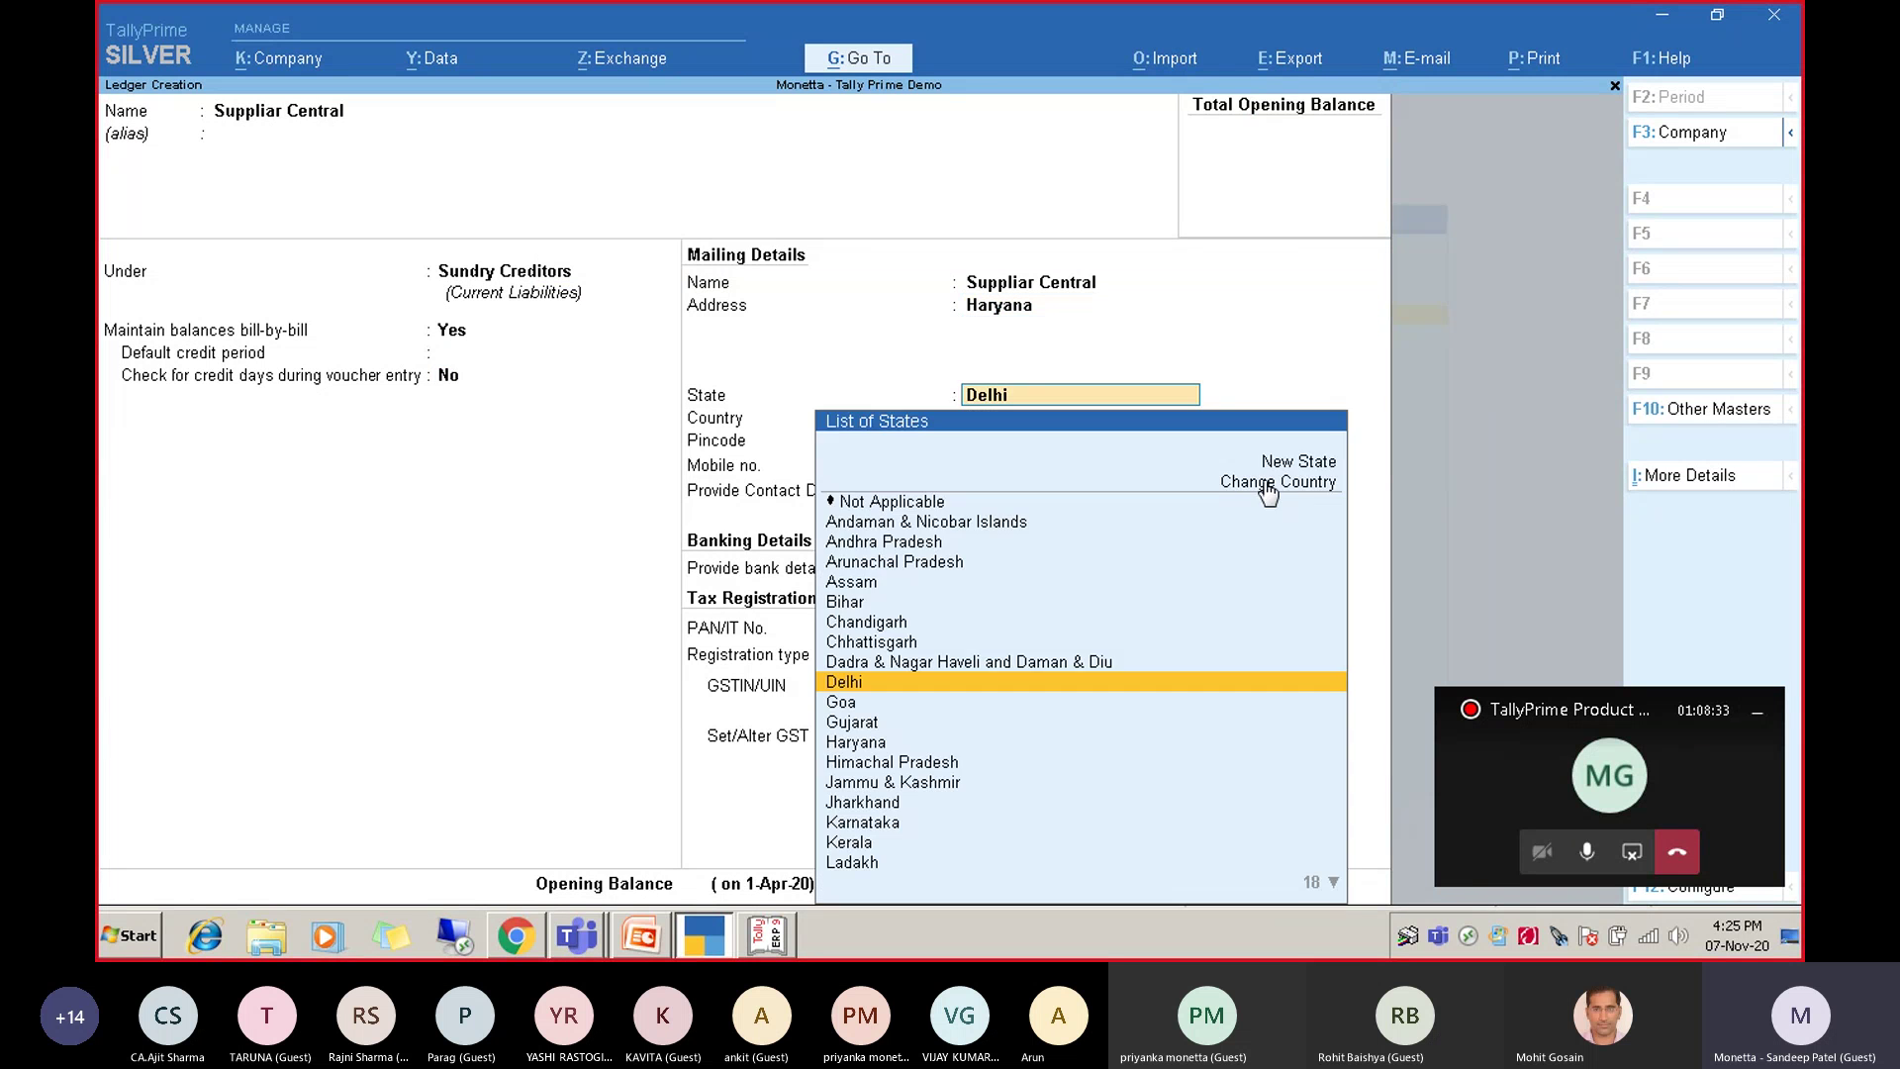
{"action": "key", "text": "Return"}
{"action": "key", "text": "Return"}
{"action": "key", "text": "BackSpace"}
{"action": "key", "text": "BackSpace"}
{"action": "type", "text": "Harya"}
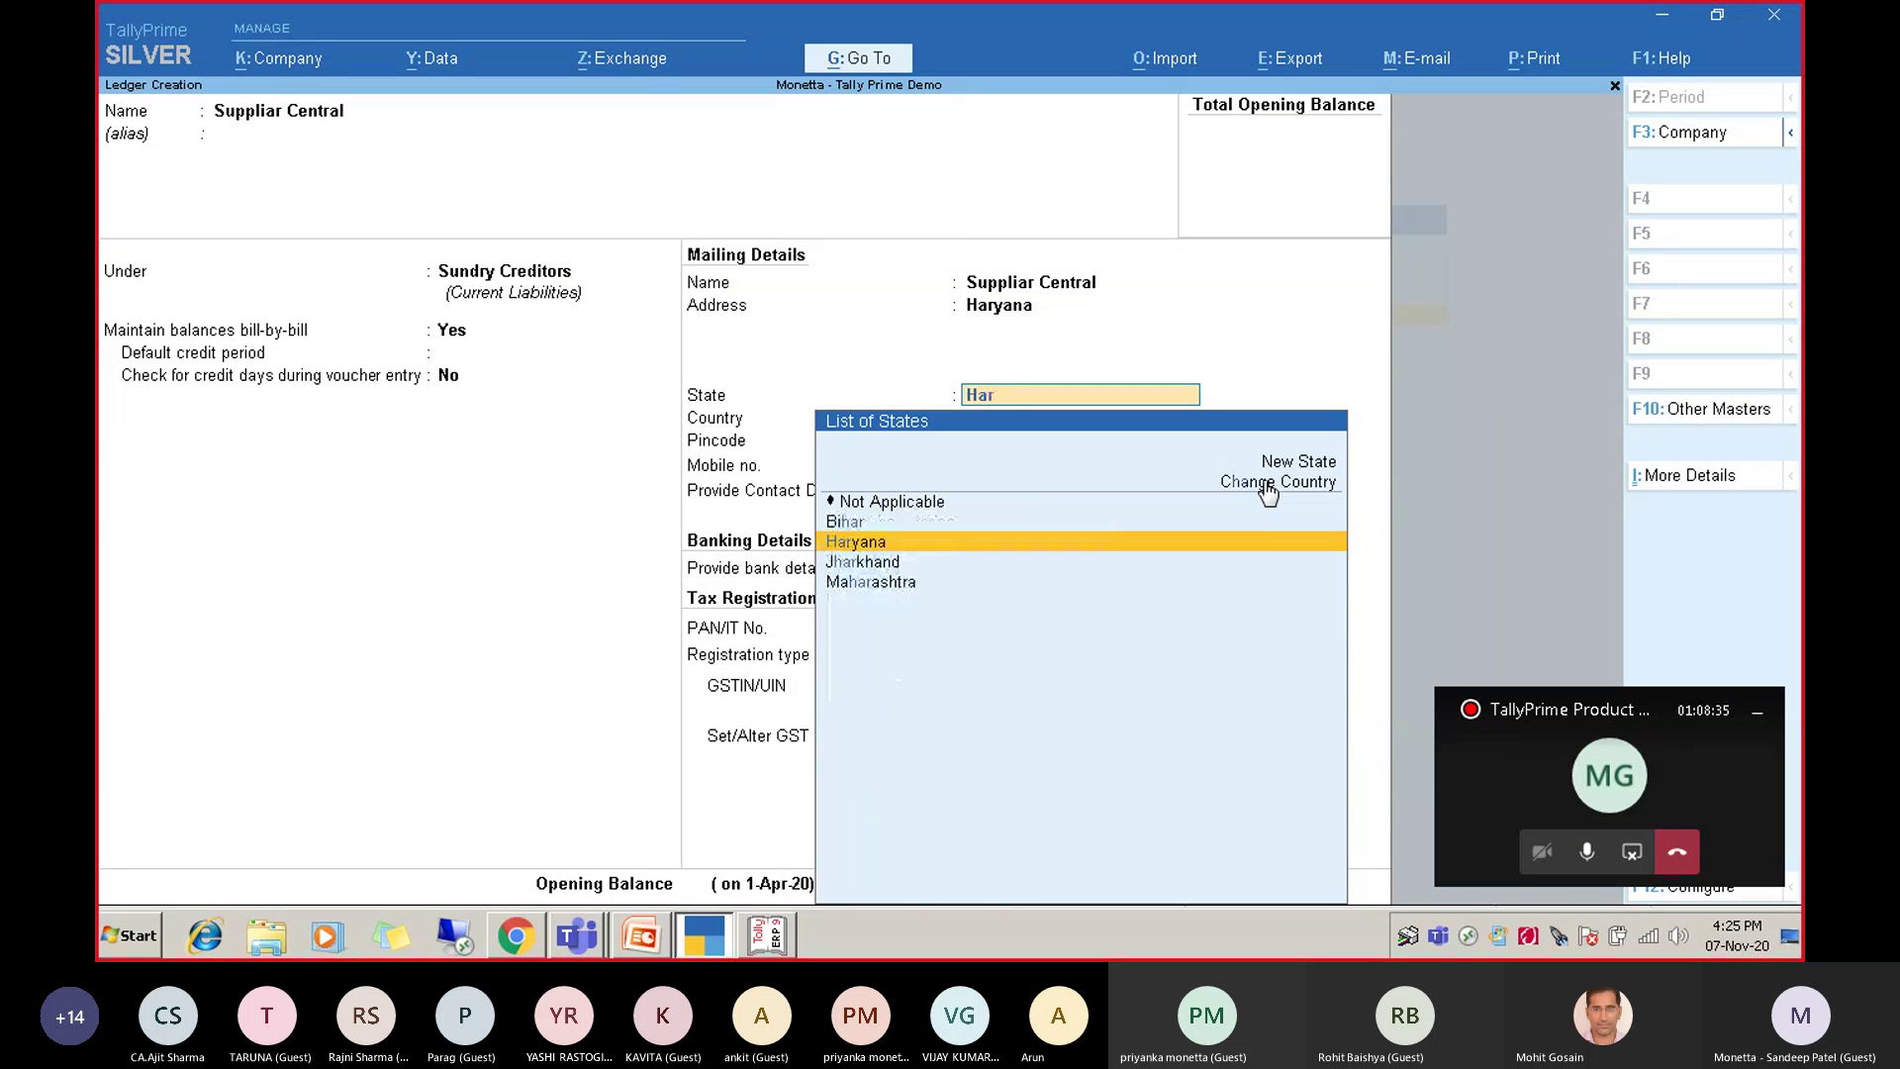
{"action": "key", "text": "Return"}
{"action": "key", "text": "Return"}
{"action": "key", "text": "Return"}
{"action": "key", "text": "Return"}
{"action": "key", "text": "Return"}
{"action": "key", "text": "Return"}
{"action": "key", "text": "Return"}
{"action": "key", "text": "Return"}
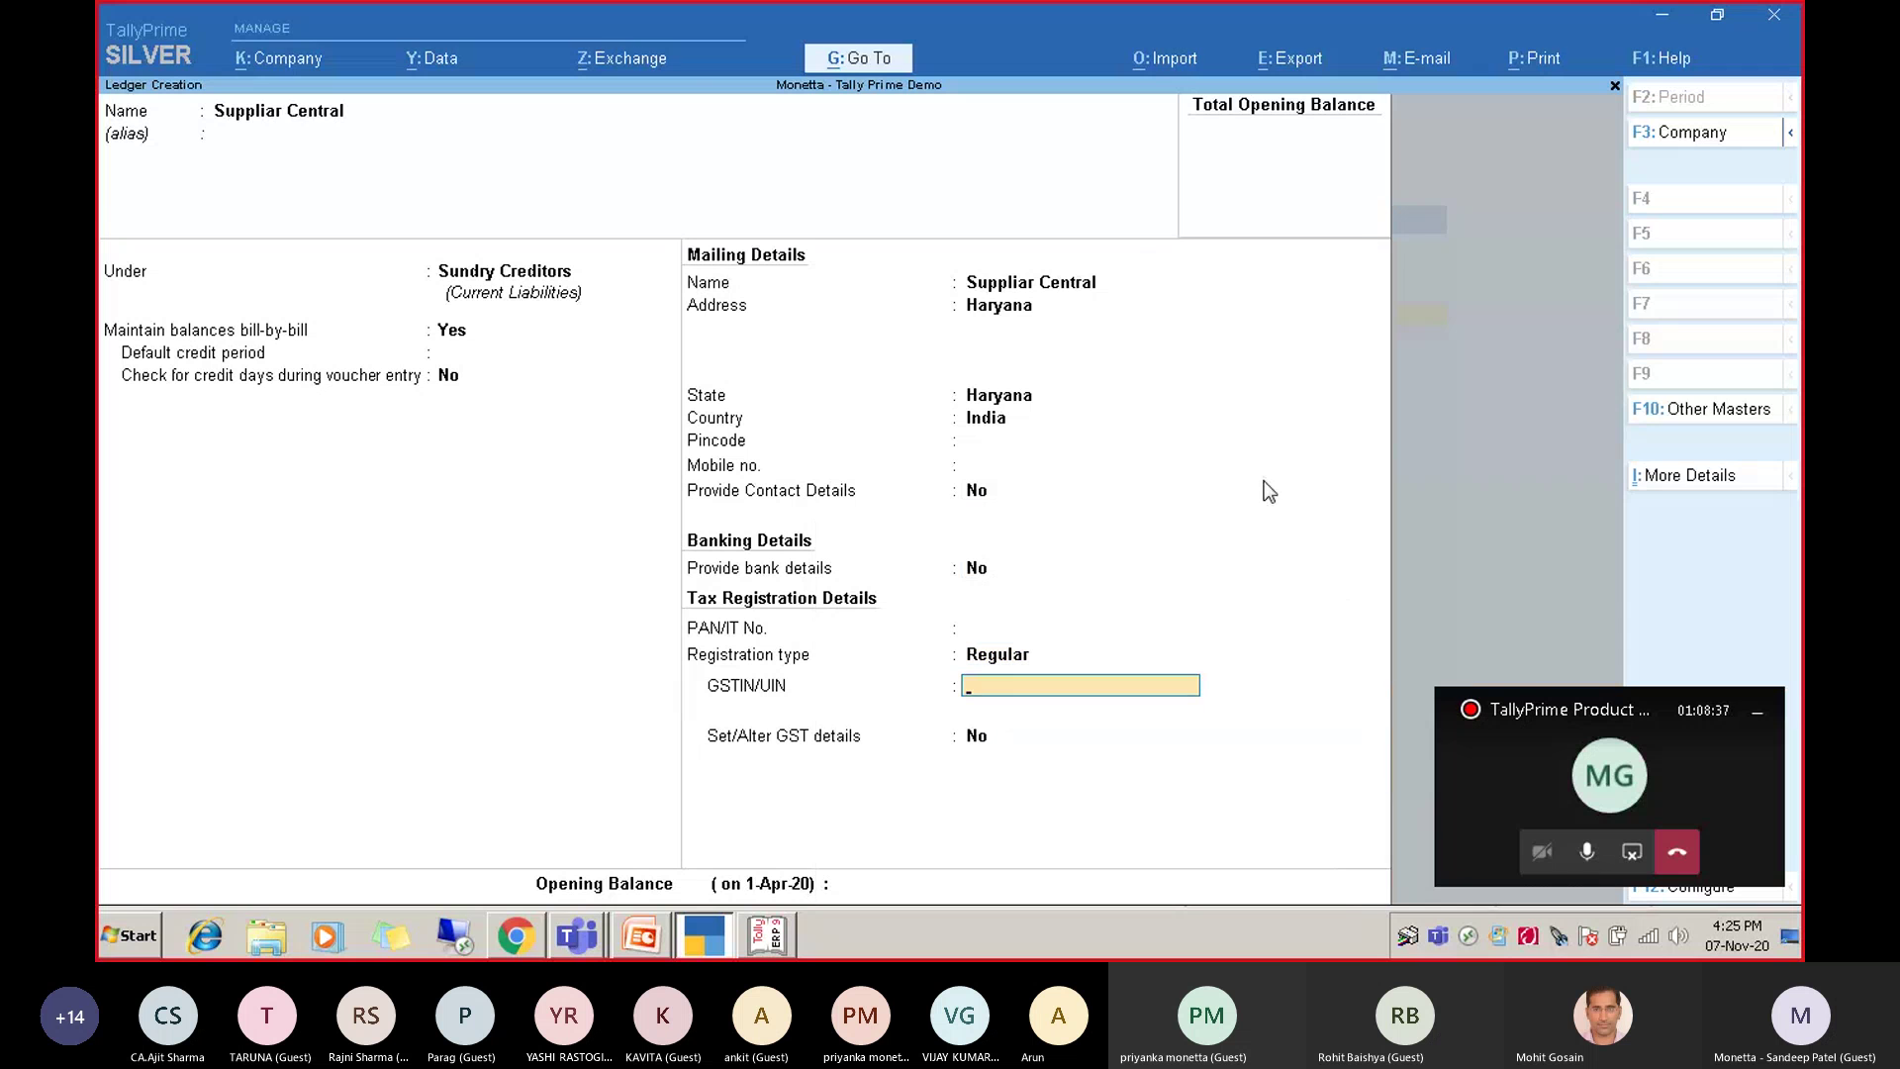
{"action": "key", "text": "Return"}
{"action": "key", "text": "Return"}
{"action": "key", "text": "Return"}
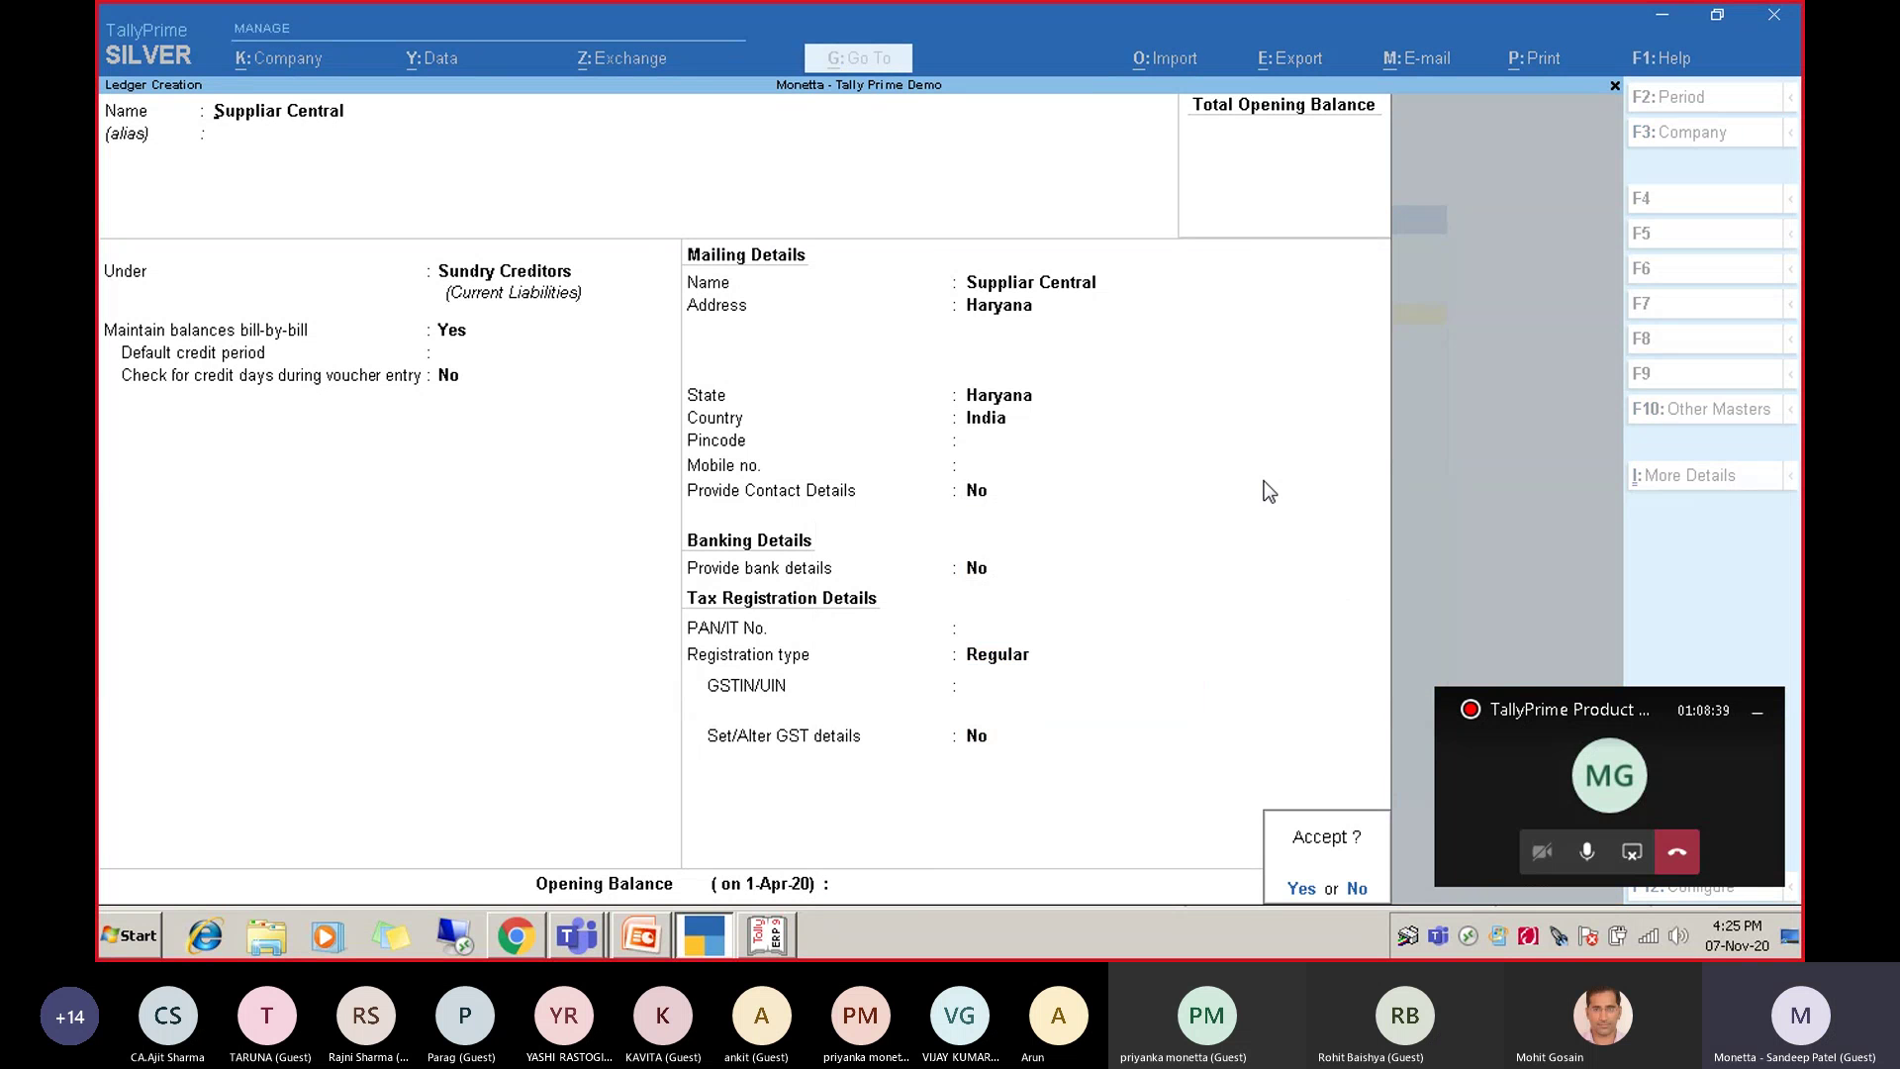
{"action": "key", "text": "Return"}
{"action": "key", "text": "Escape"}
Return to the Gateway, then pick Suppliar Central from the Alter list by typing 'Supp'.
{"action": "key", "text": "y"}
{"action": "key", "text": "Escape"}
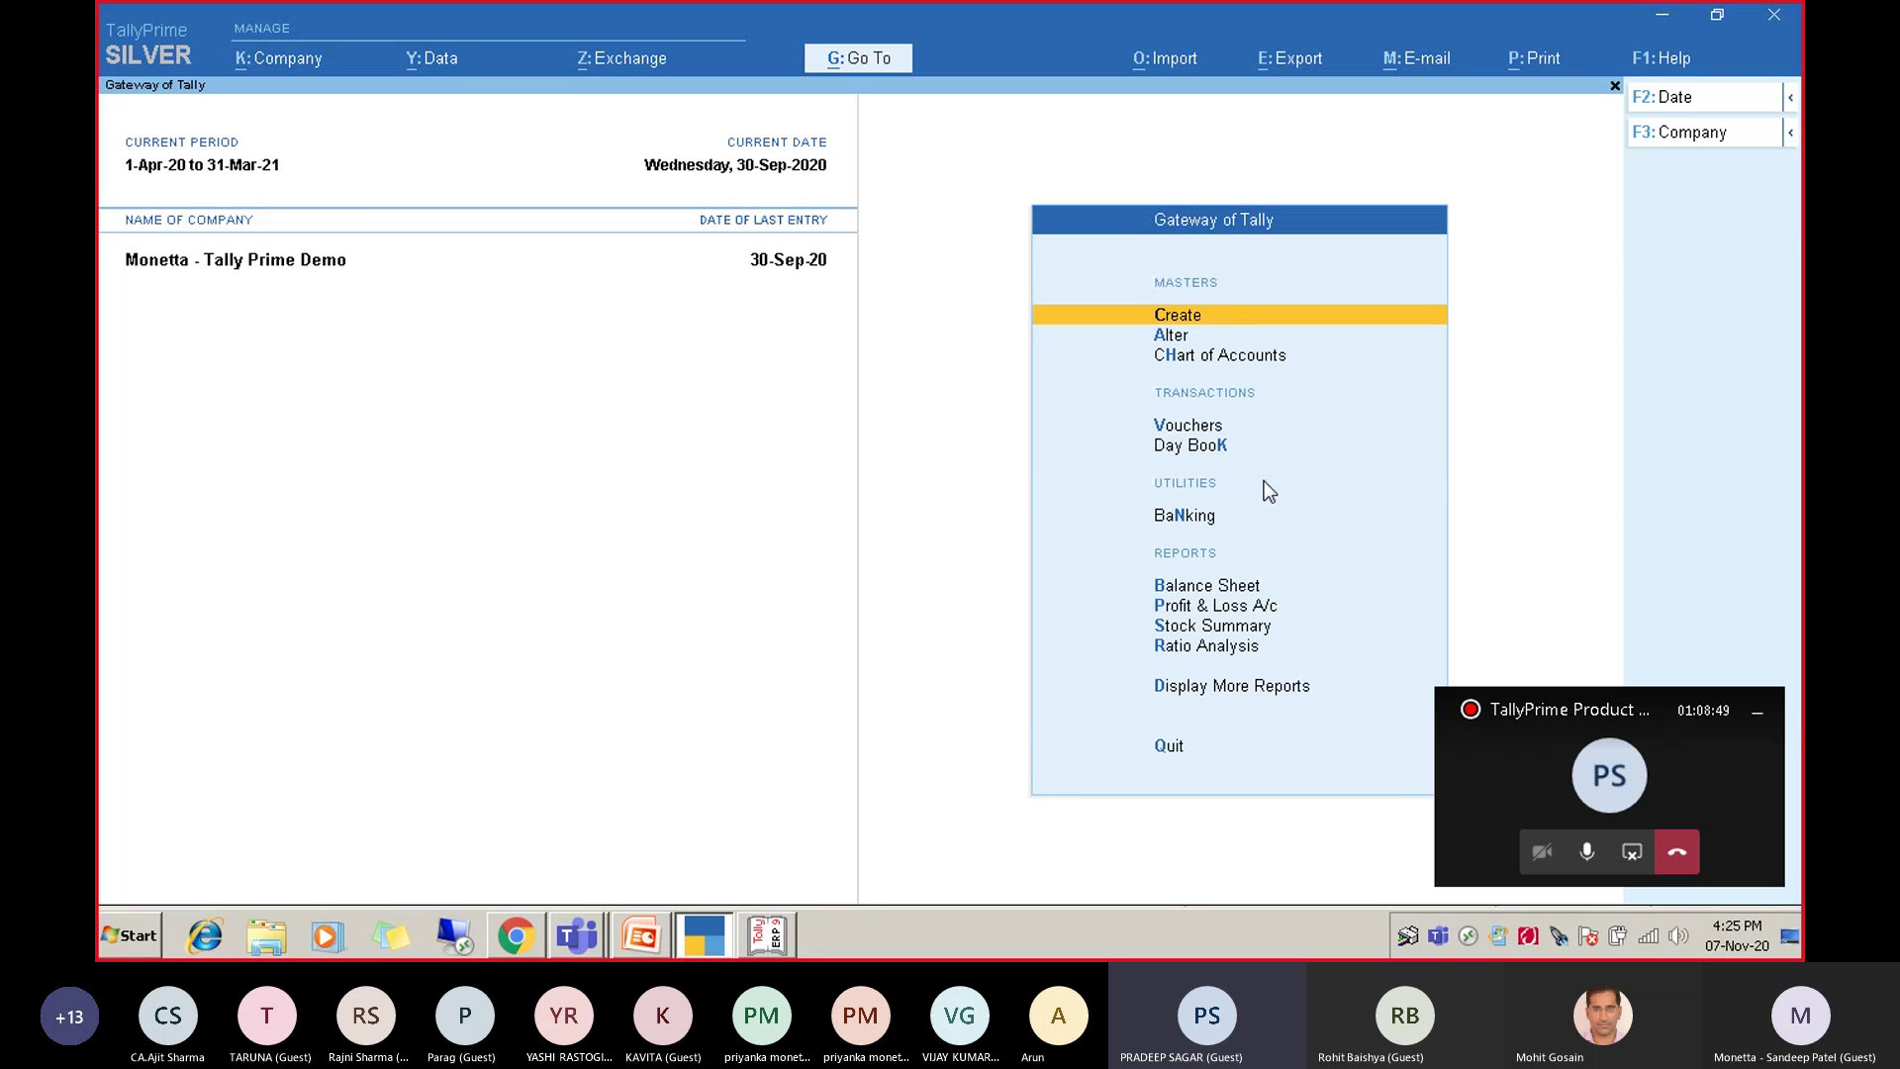
{"action": "key", "text": "Return"}
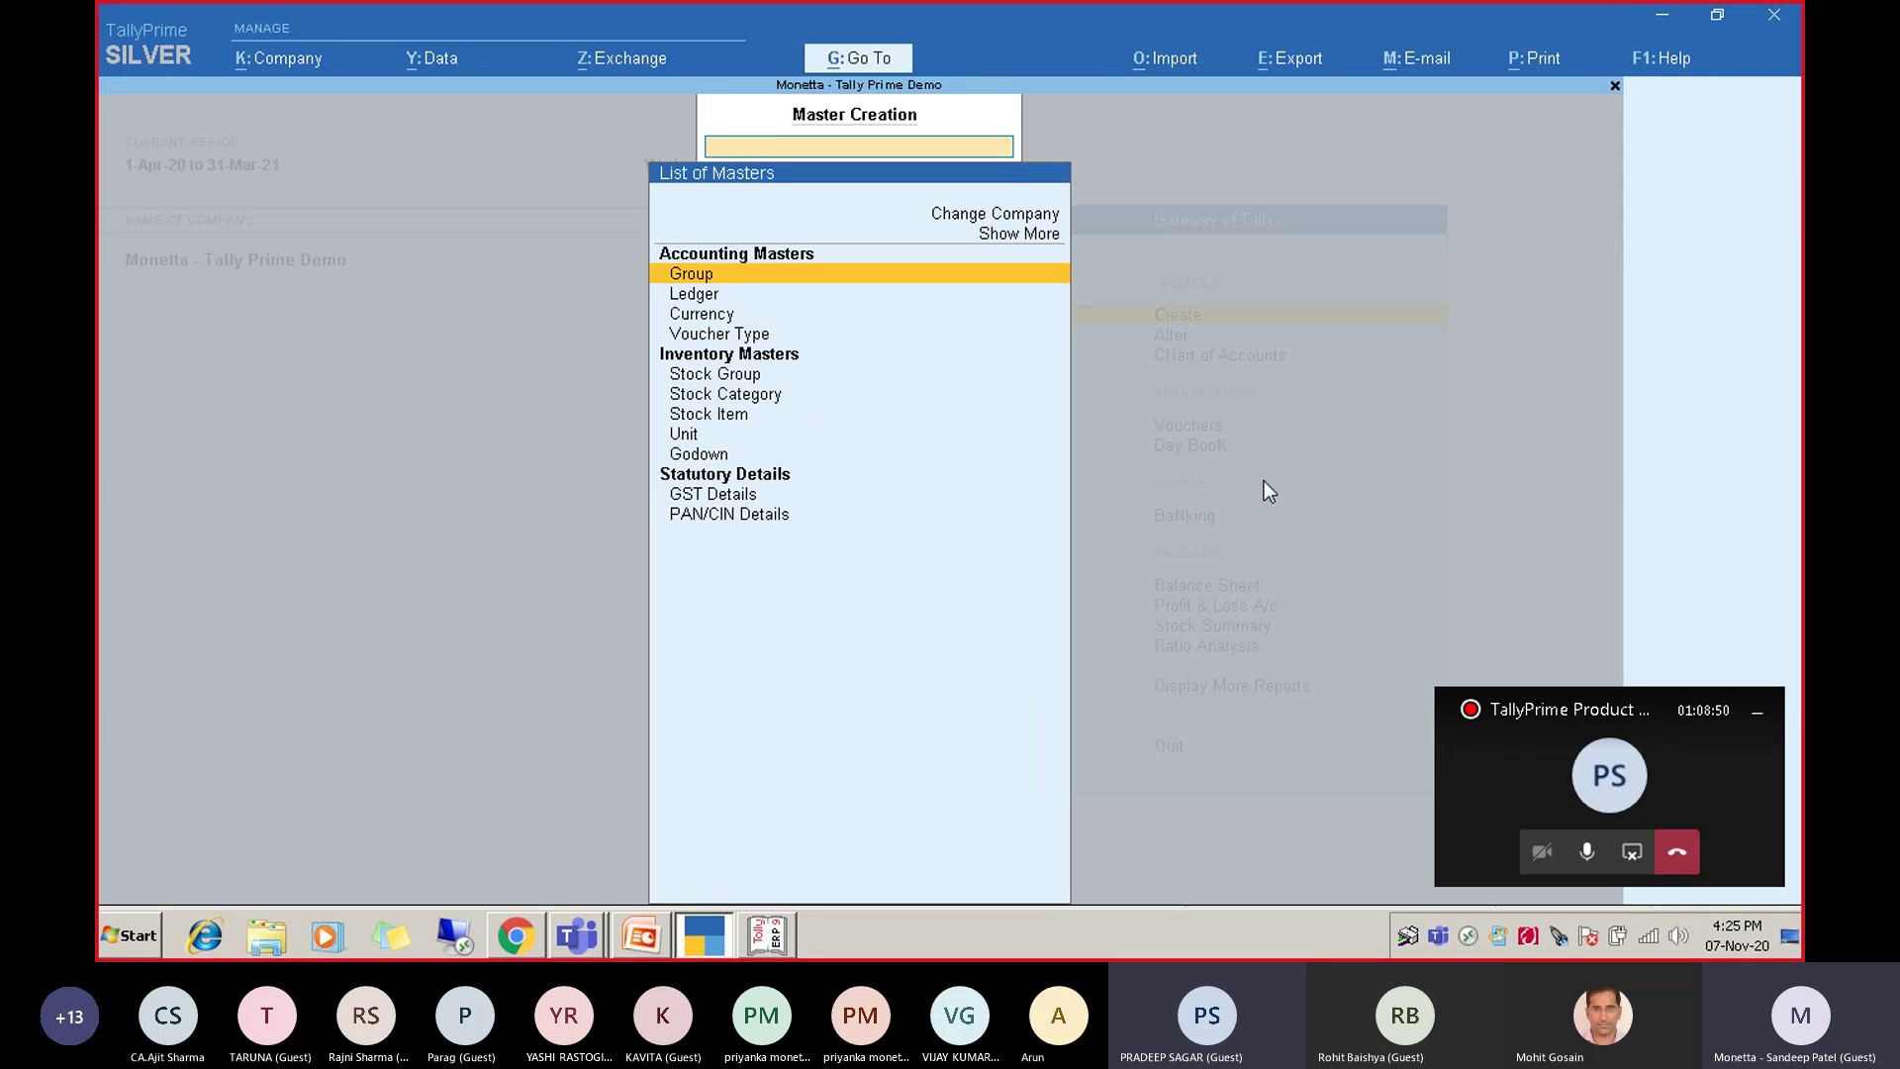
{"action": "key", "text": "Escape"}
{"action": "key", "text": "Down"}
{"action": "key", "text": "Return"}
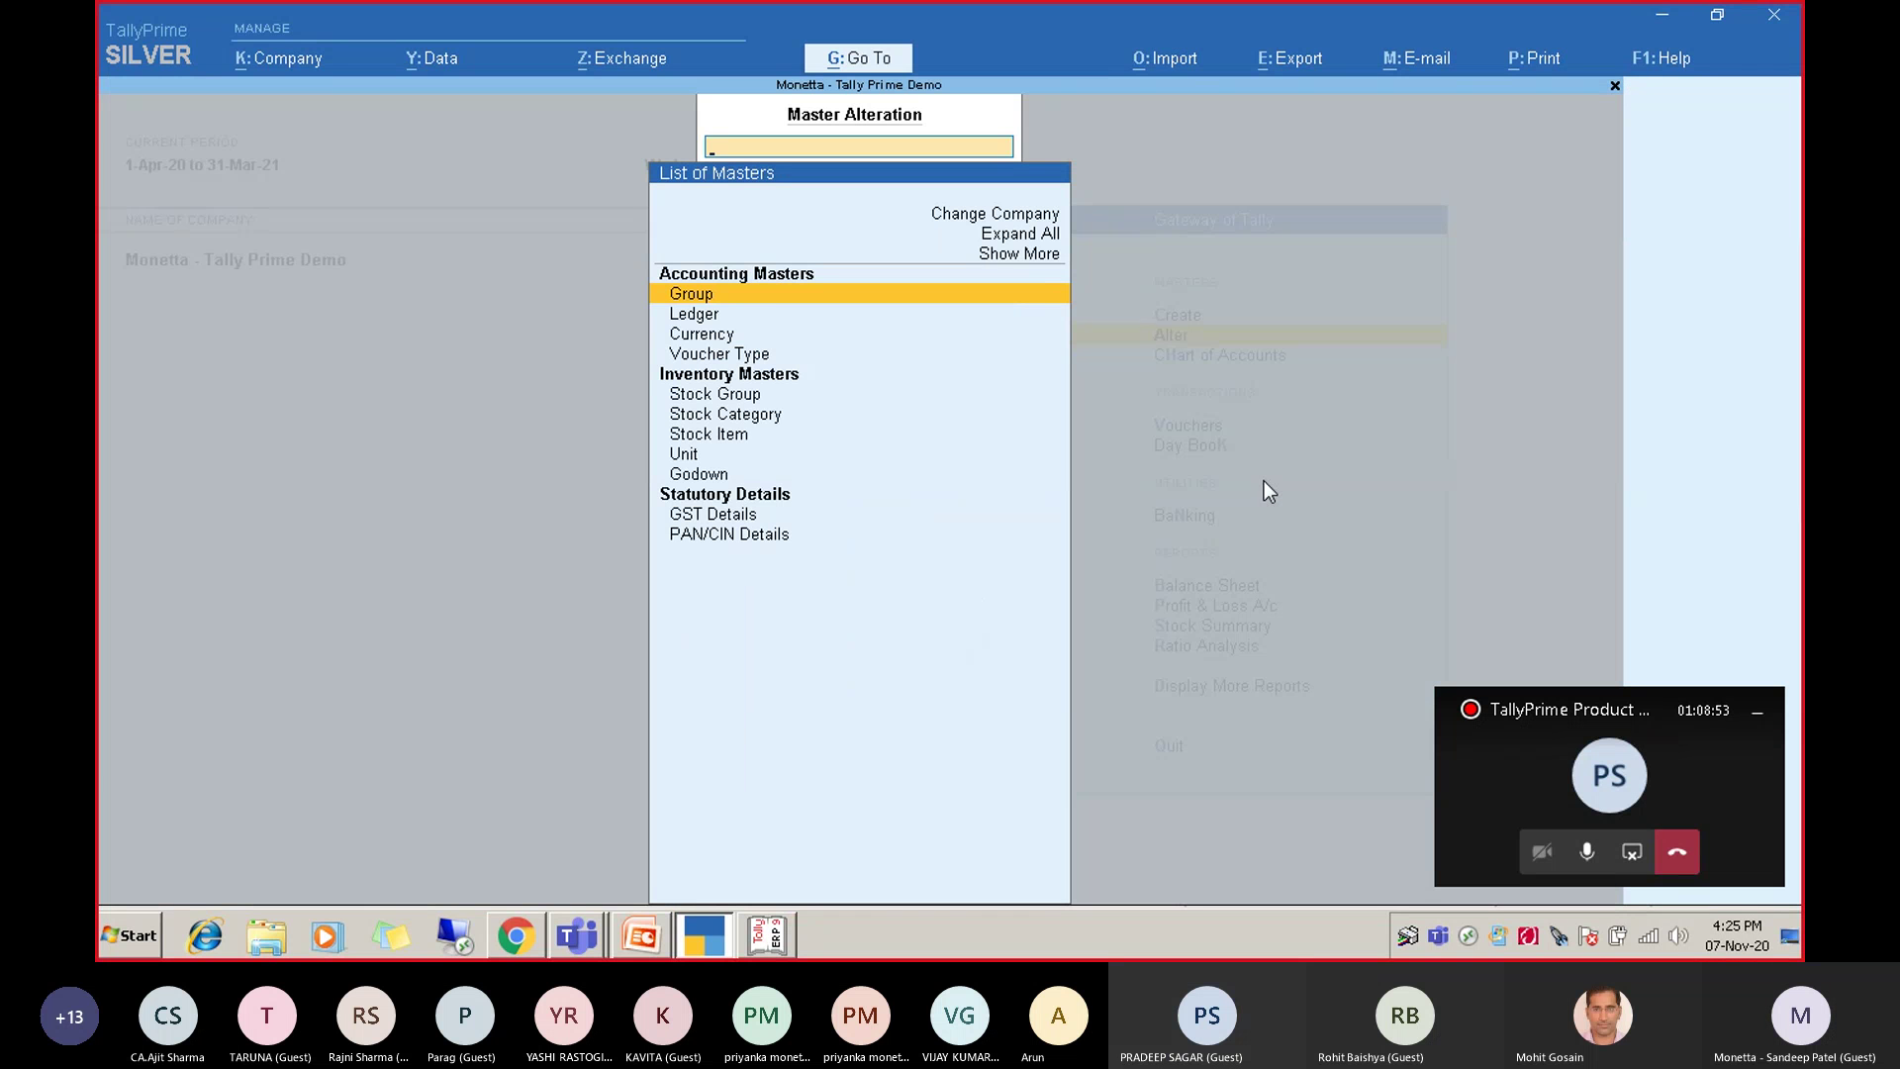
{"action": "type", "text": "Supp"}
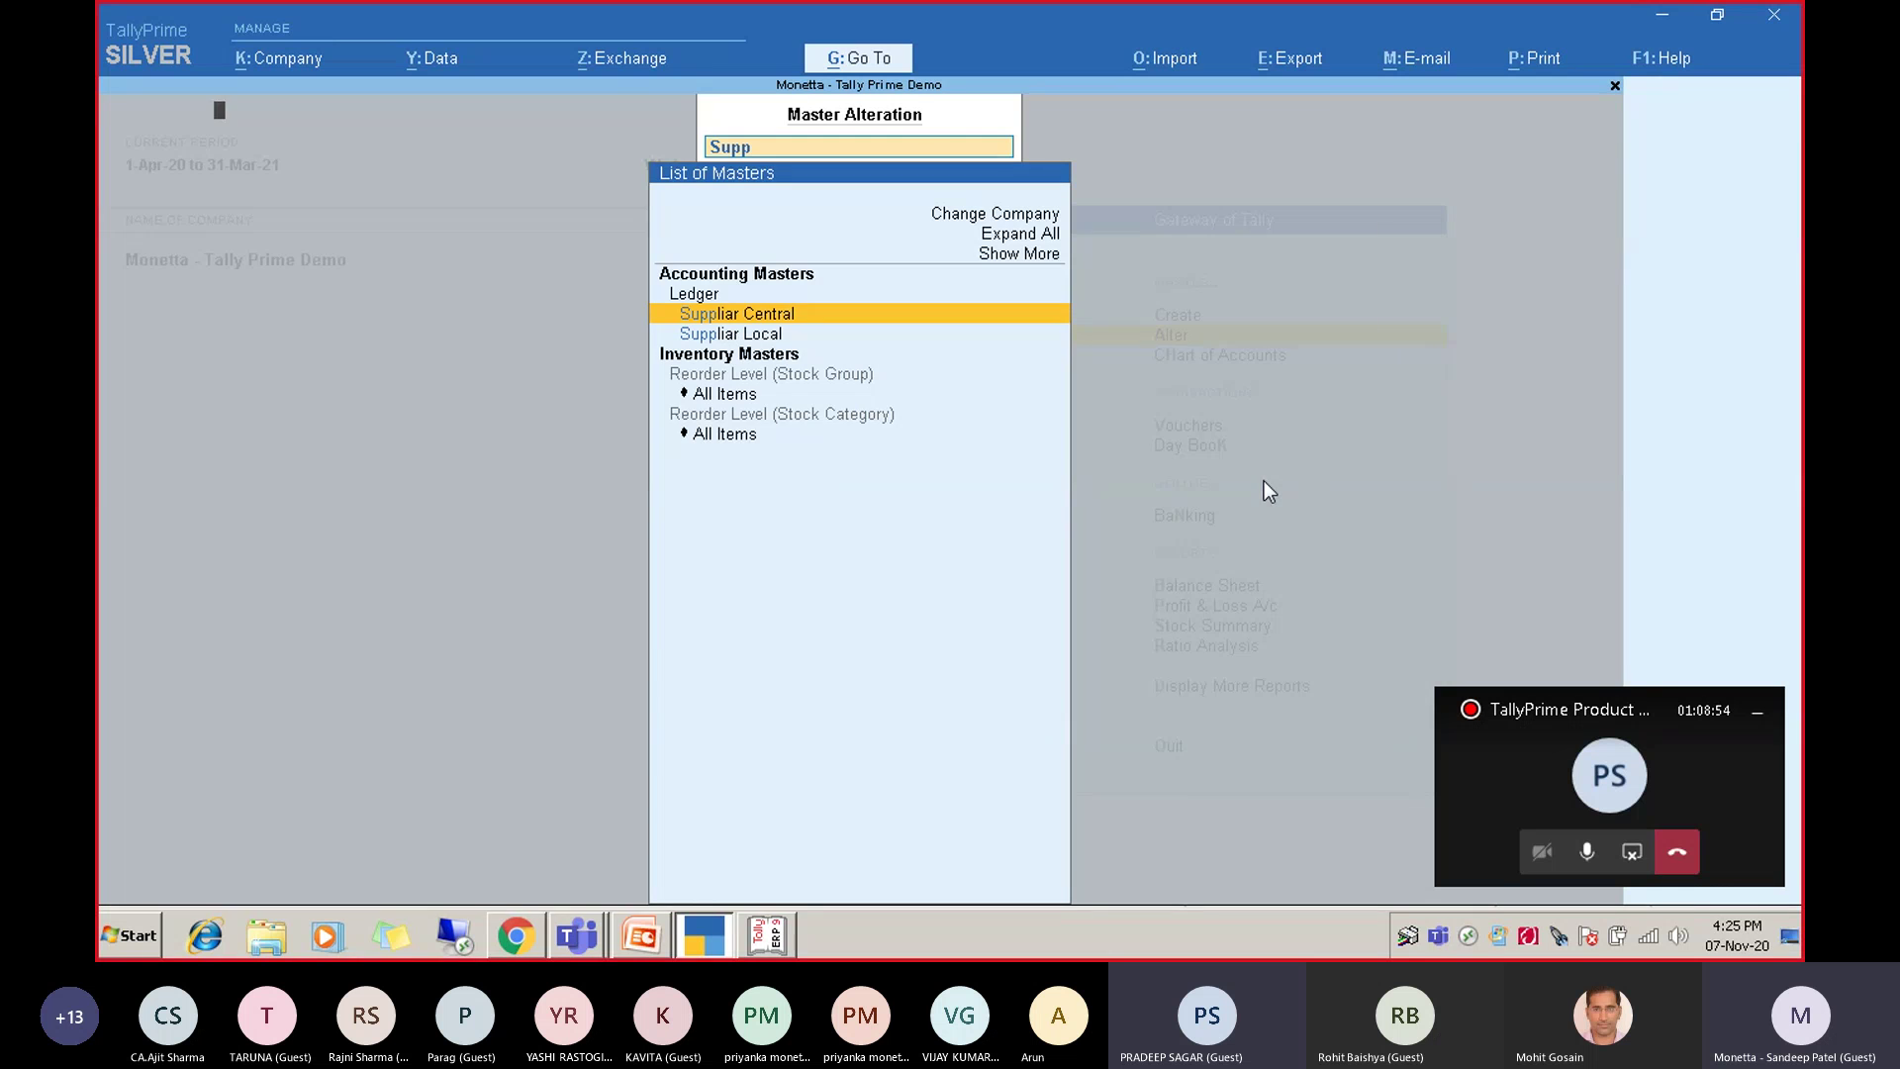
{"action": "key", "text": "Return"}
{"action": "key", "text": "Return"}
{"action": "key", "text": "Return"}
{"action": "key", "text": "Return"}
{"action": "key", "text": "Return"}
{"action": "key", "text": "Return"}
{"action": "key", "text": "Return"}
{"action": "key", "text": "Return"}
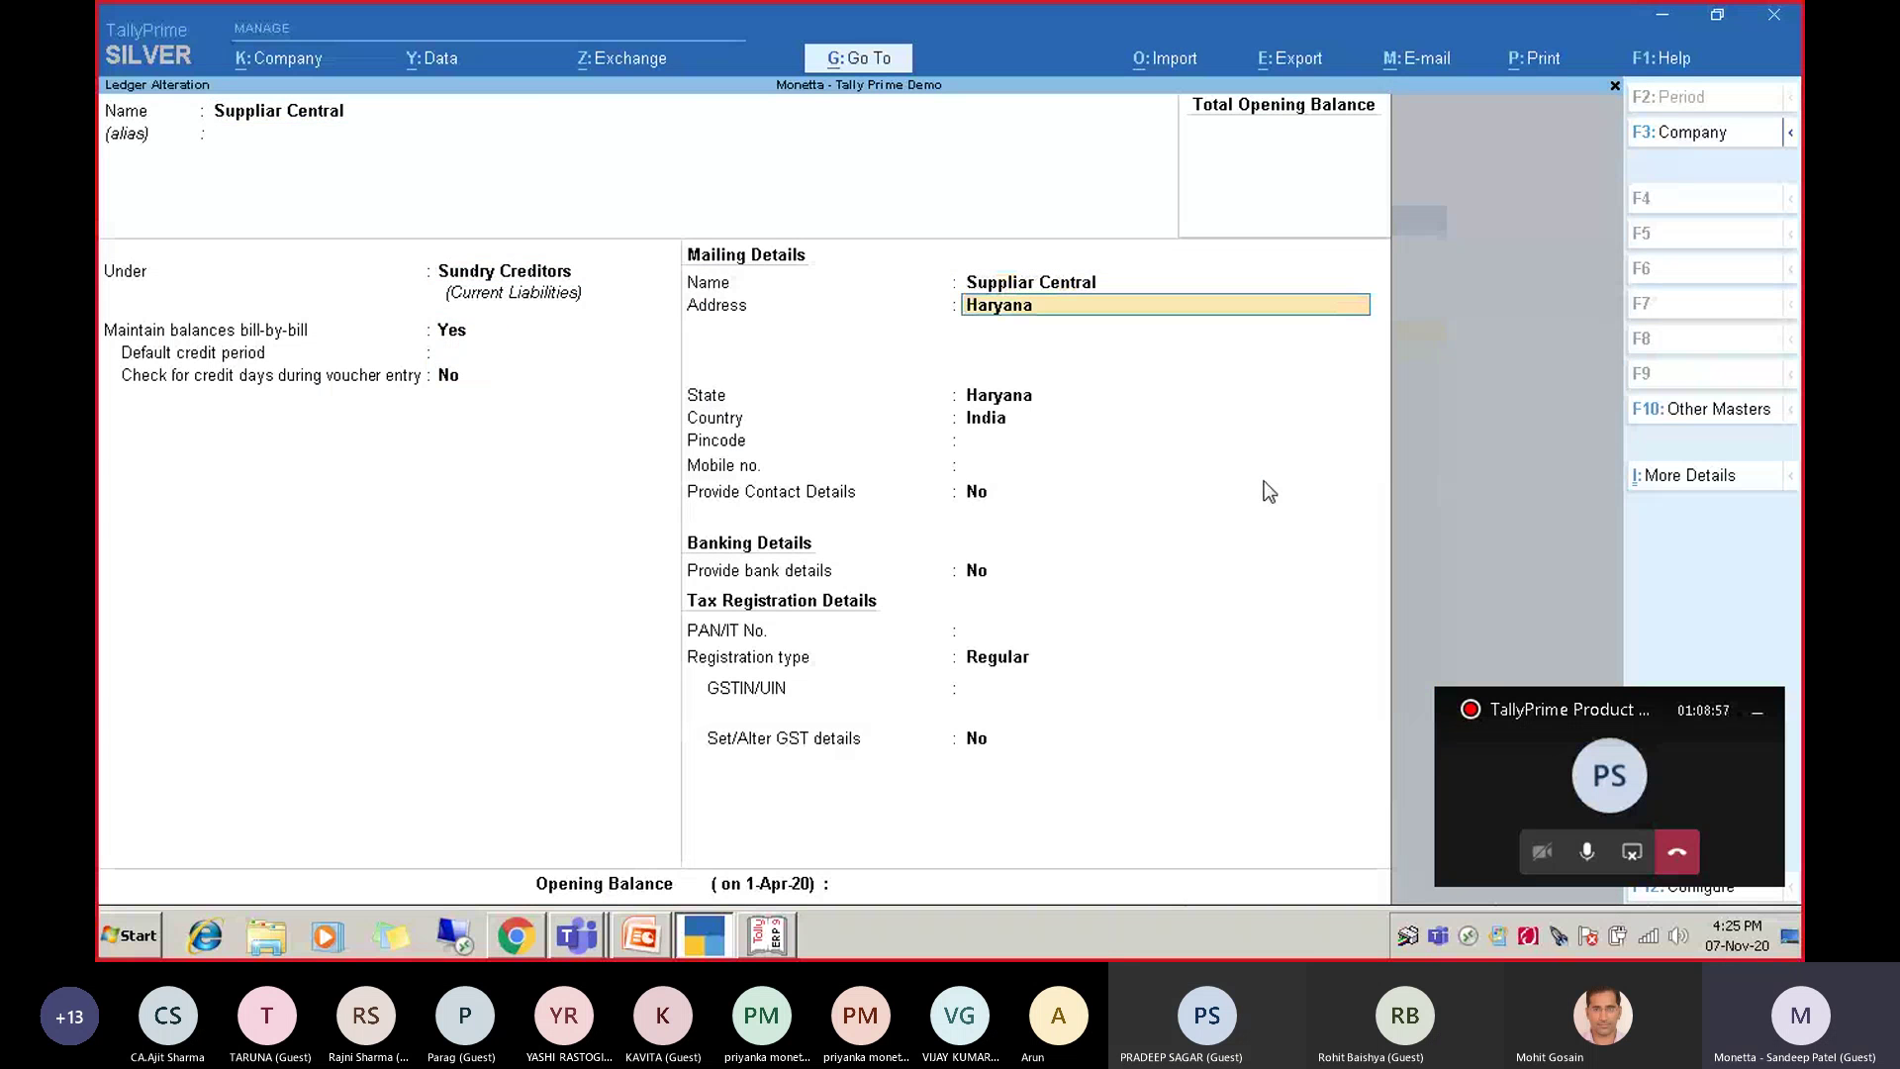
Review the Suppliar Central ledger's mailing details and contact details under More Details.
{"action": "left_click", "coordinate": [1674, 477]}
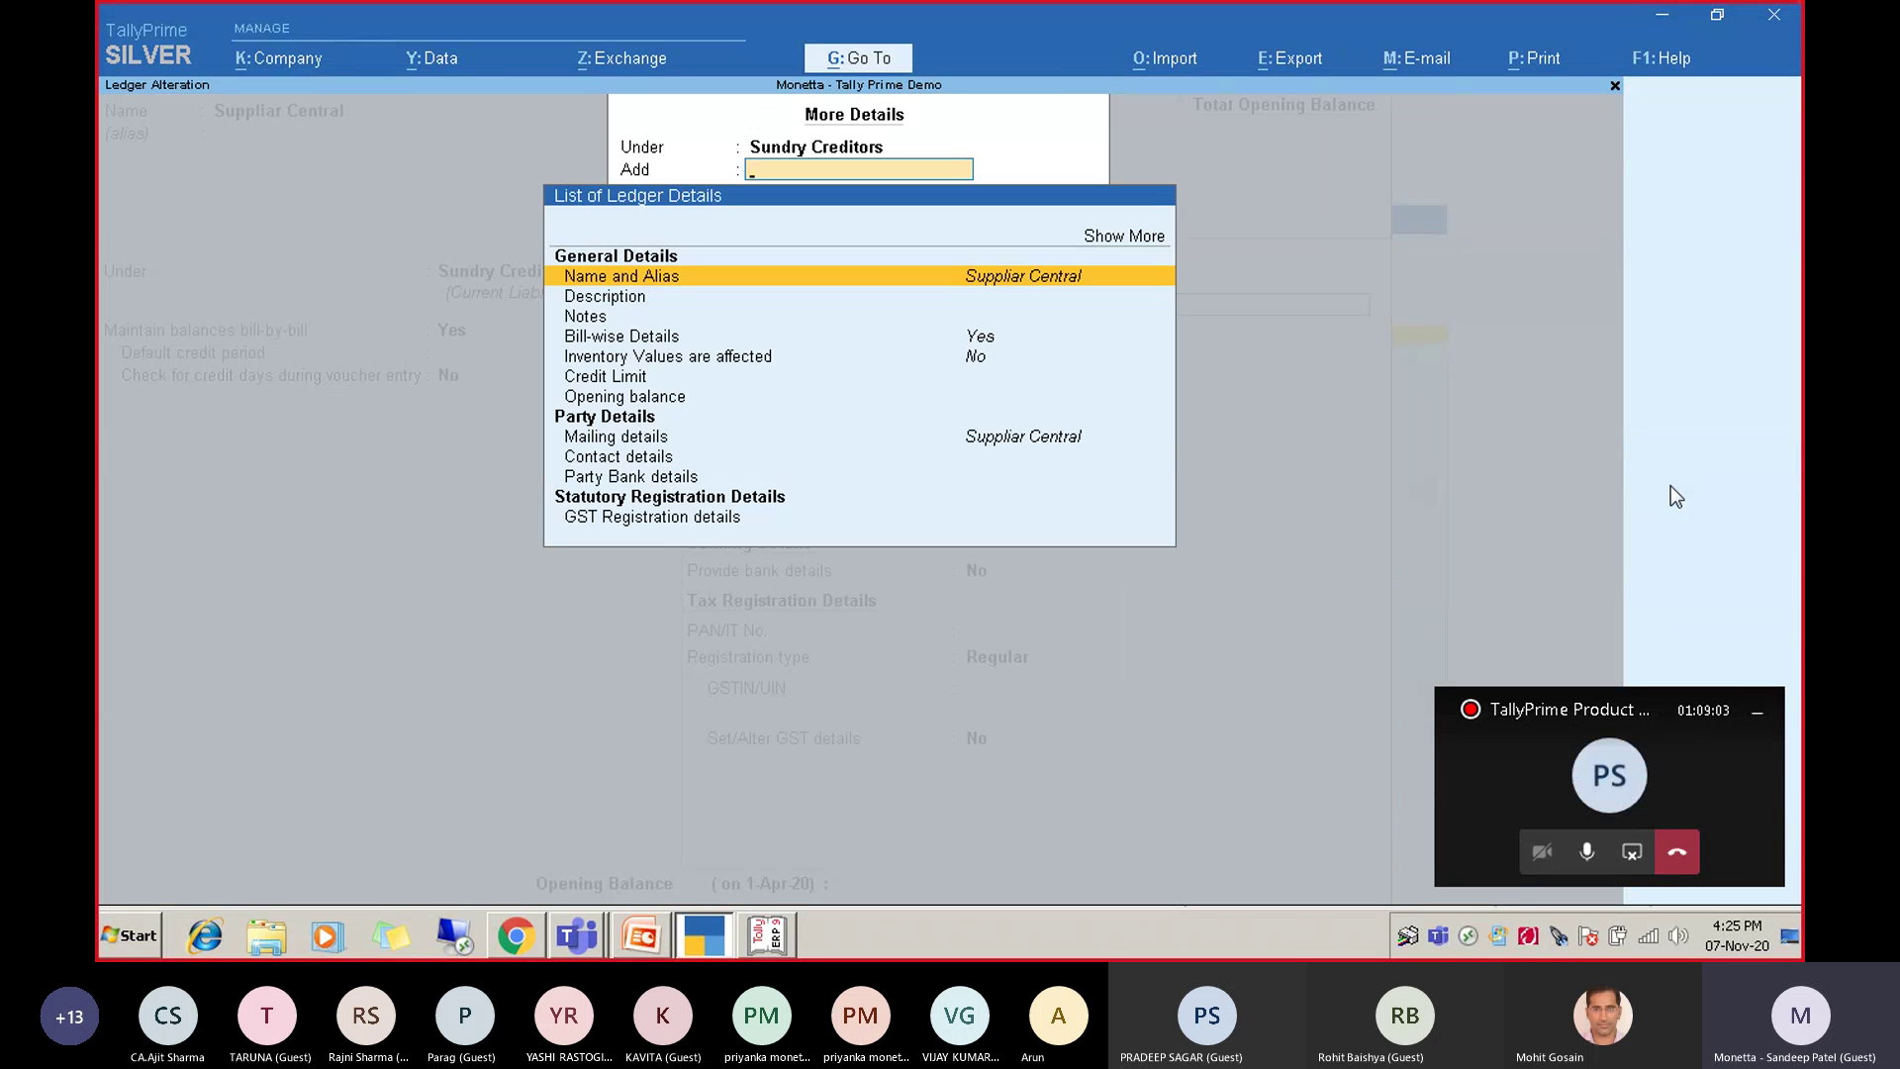
{"action": "key", "text": "Down"}
{"action": "key", "text": "Down"}
{"action": "key", "text": "Down"}
{"action": "key", "text": "Down"}
{"action": "key", "text": "Down"}
{"action": "key", "text": "Down"}
{"action": "key", "text": "Down"}
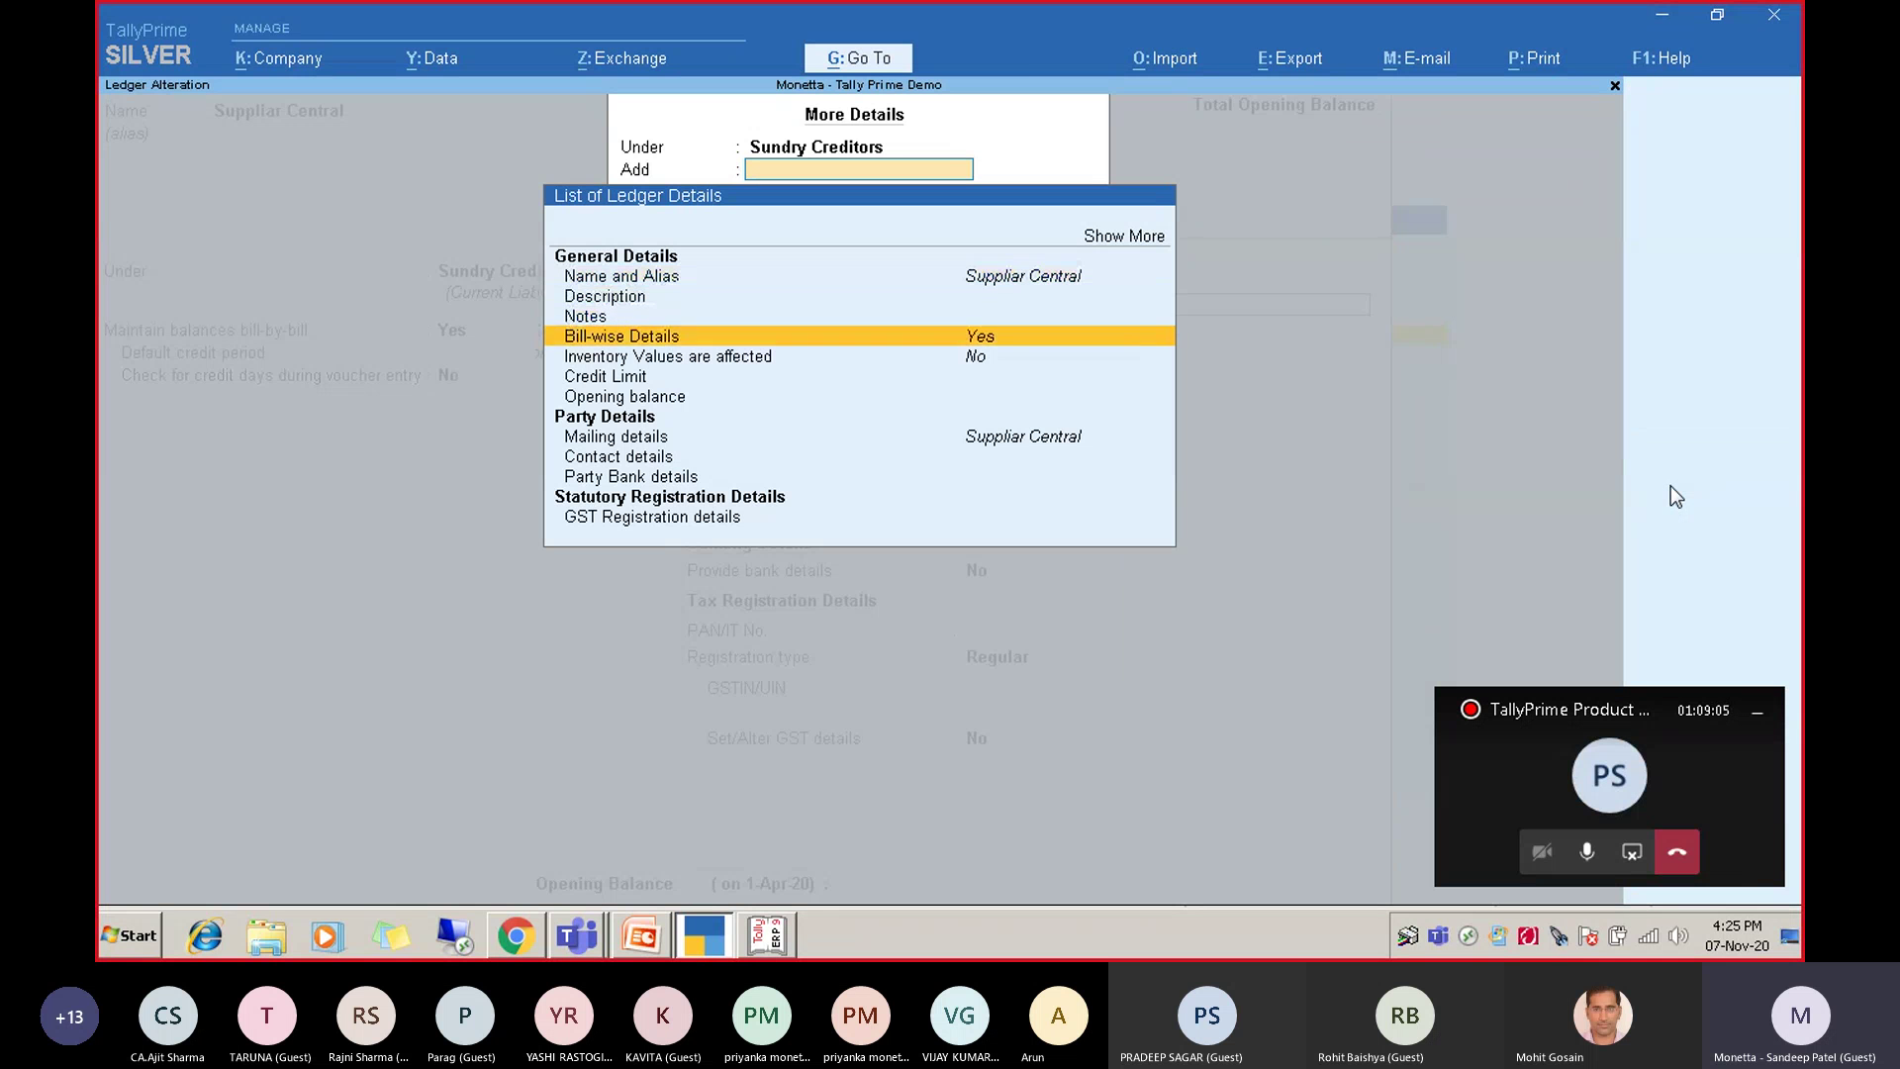
{"action": "key", "text": "Return"}
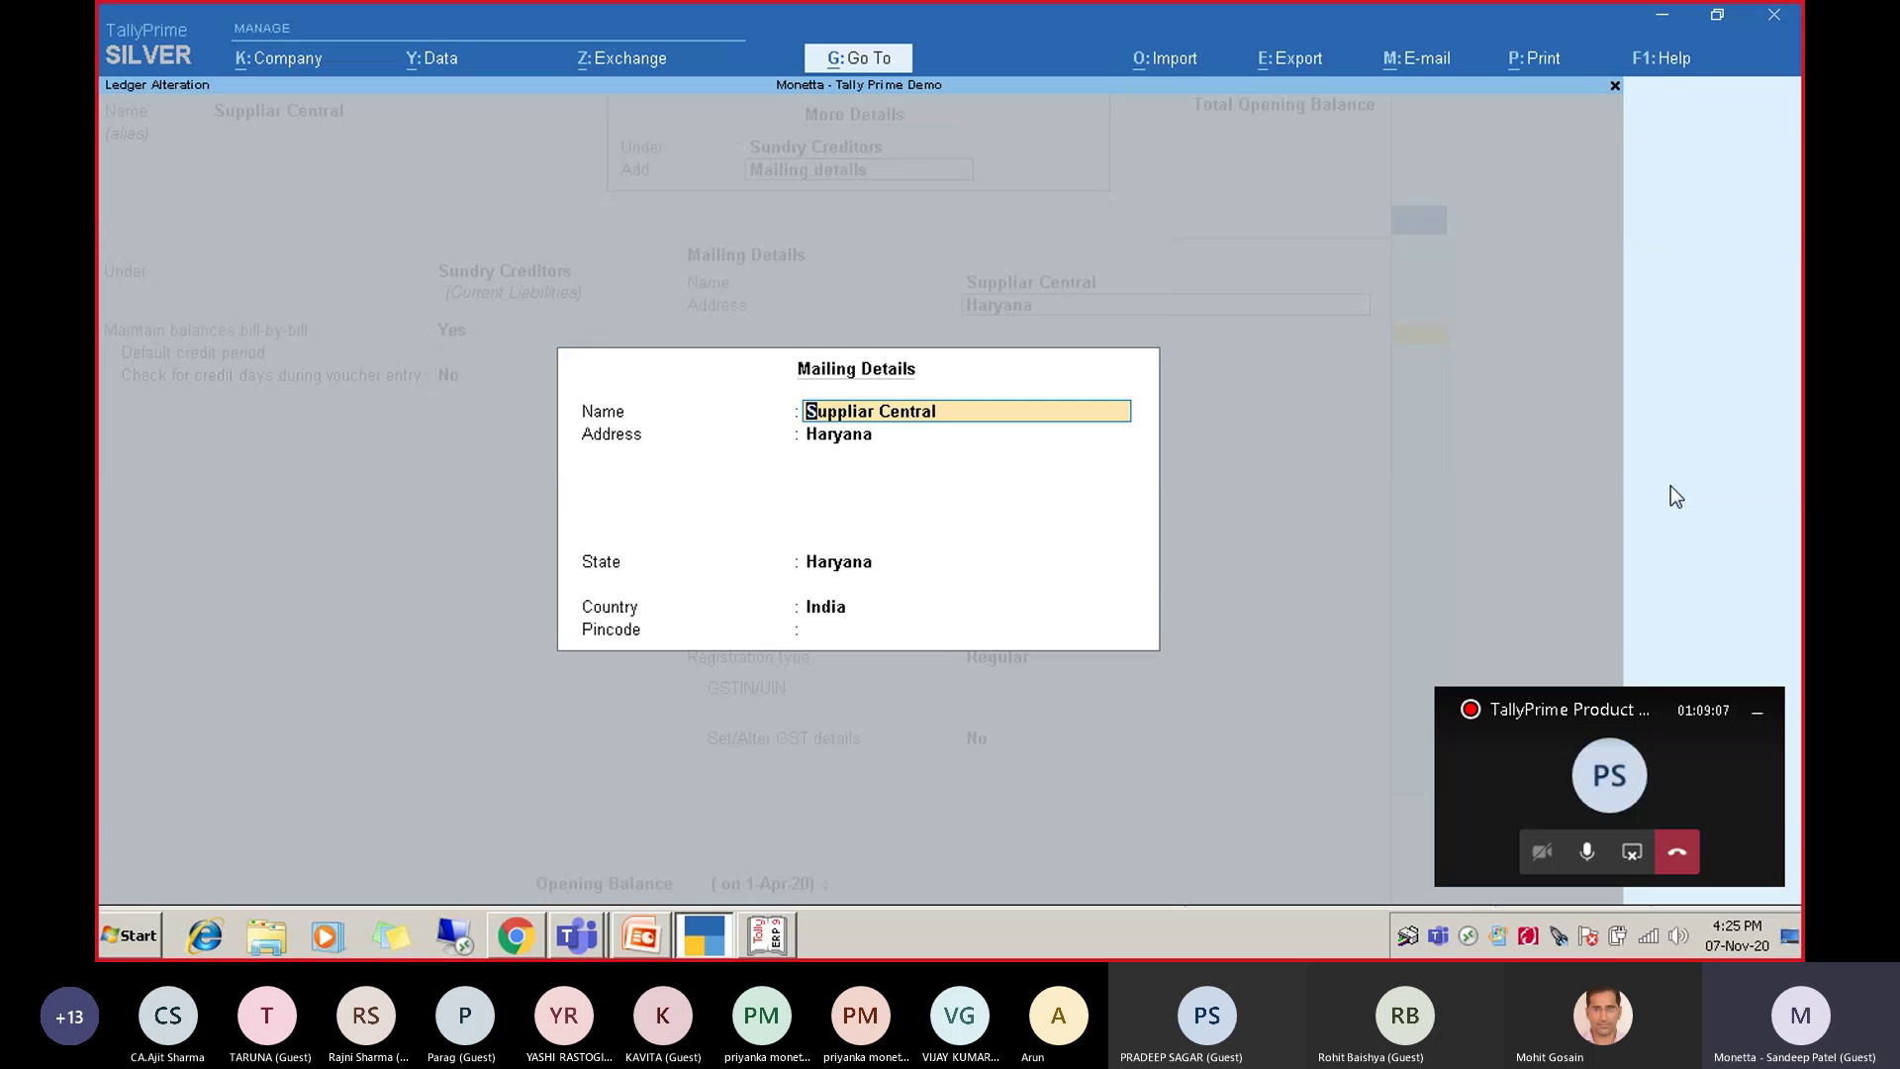
{"action": "key", "text": "Return"}
{"action": "key", "text": "Return"}
{"action": "key", "text": "Return"}
{"action": "key", "text": "Escape"}
{"action": "key", "text": "y"}
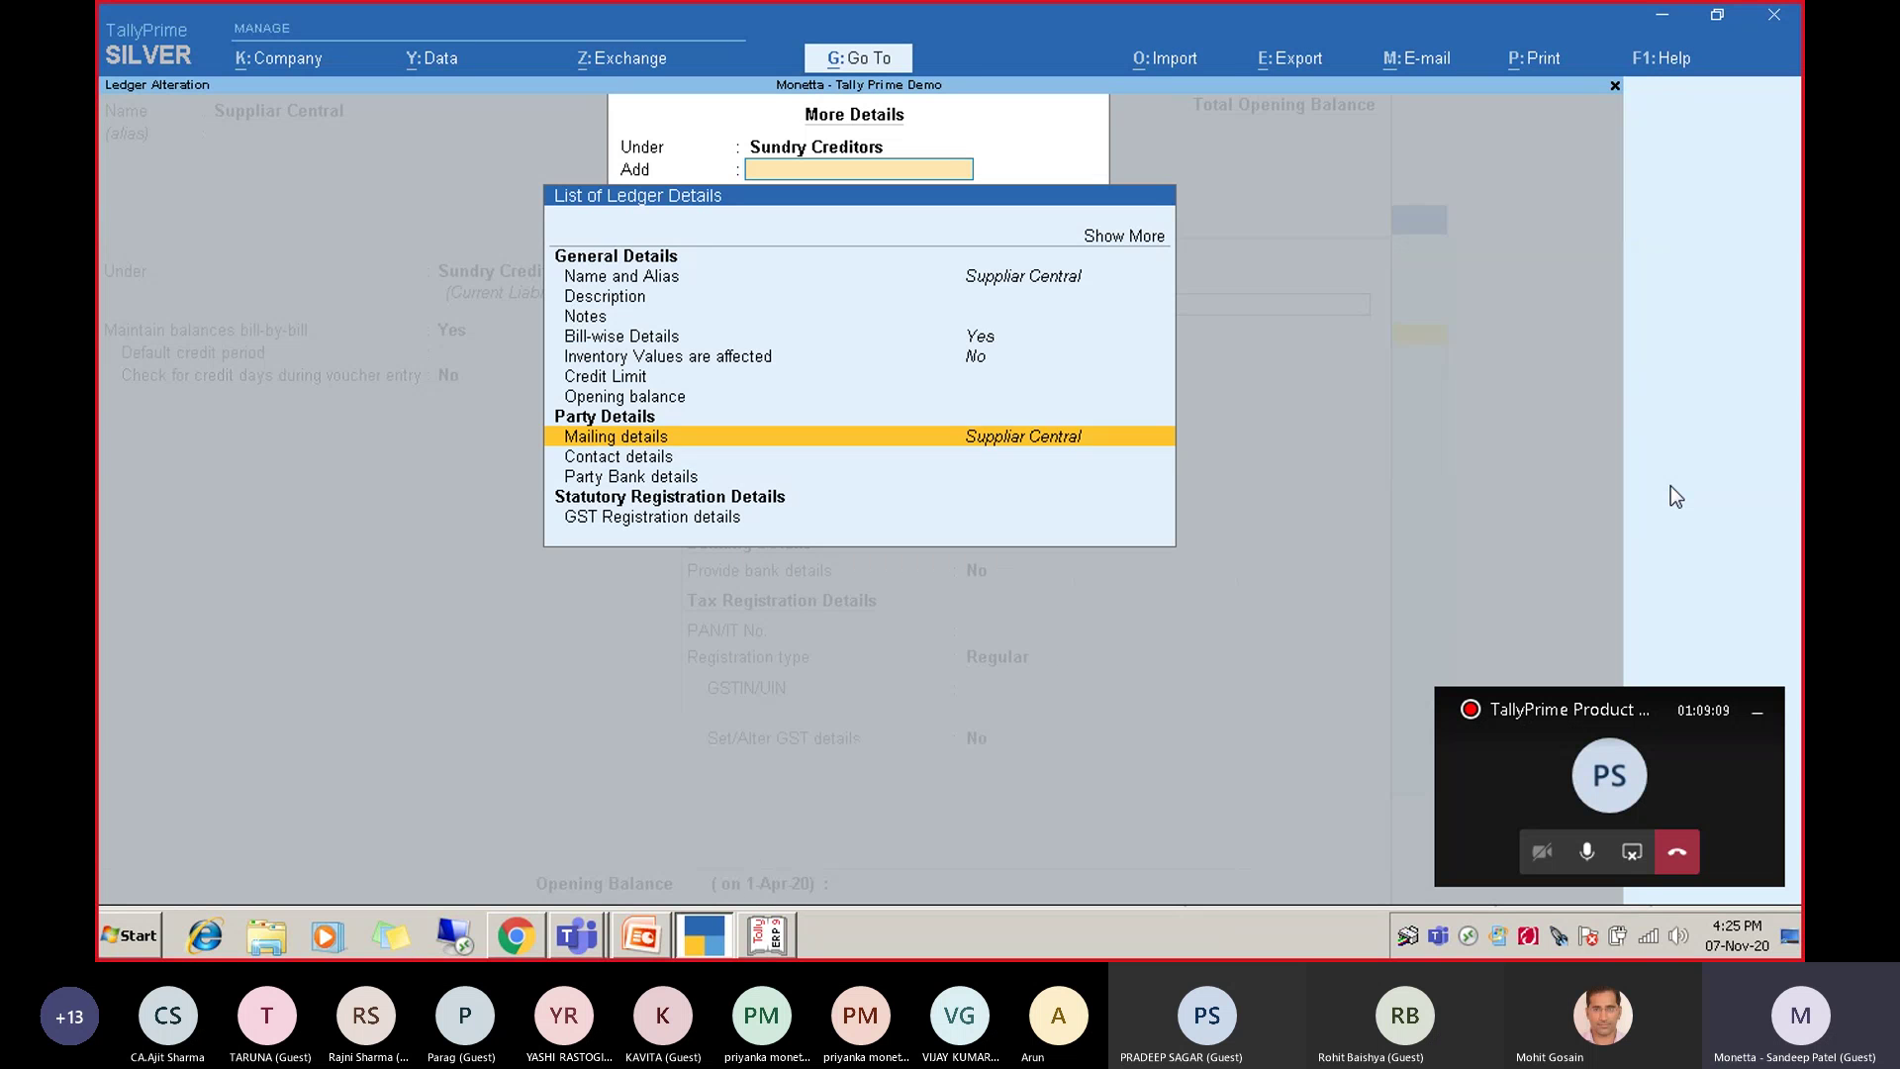
{"action": "key", "text": "Down"}
{"action": "key", "text": "Return"}
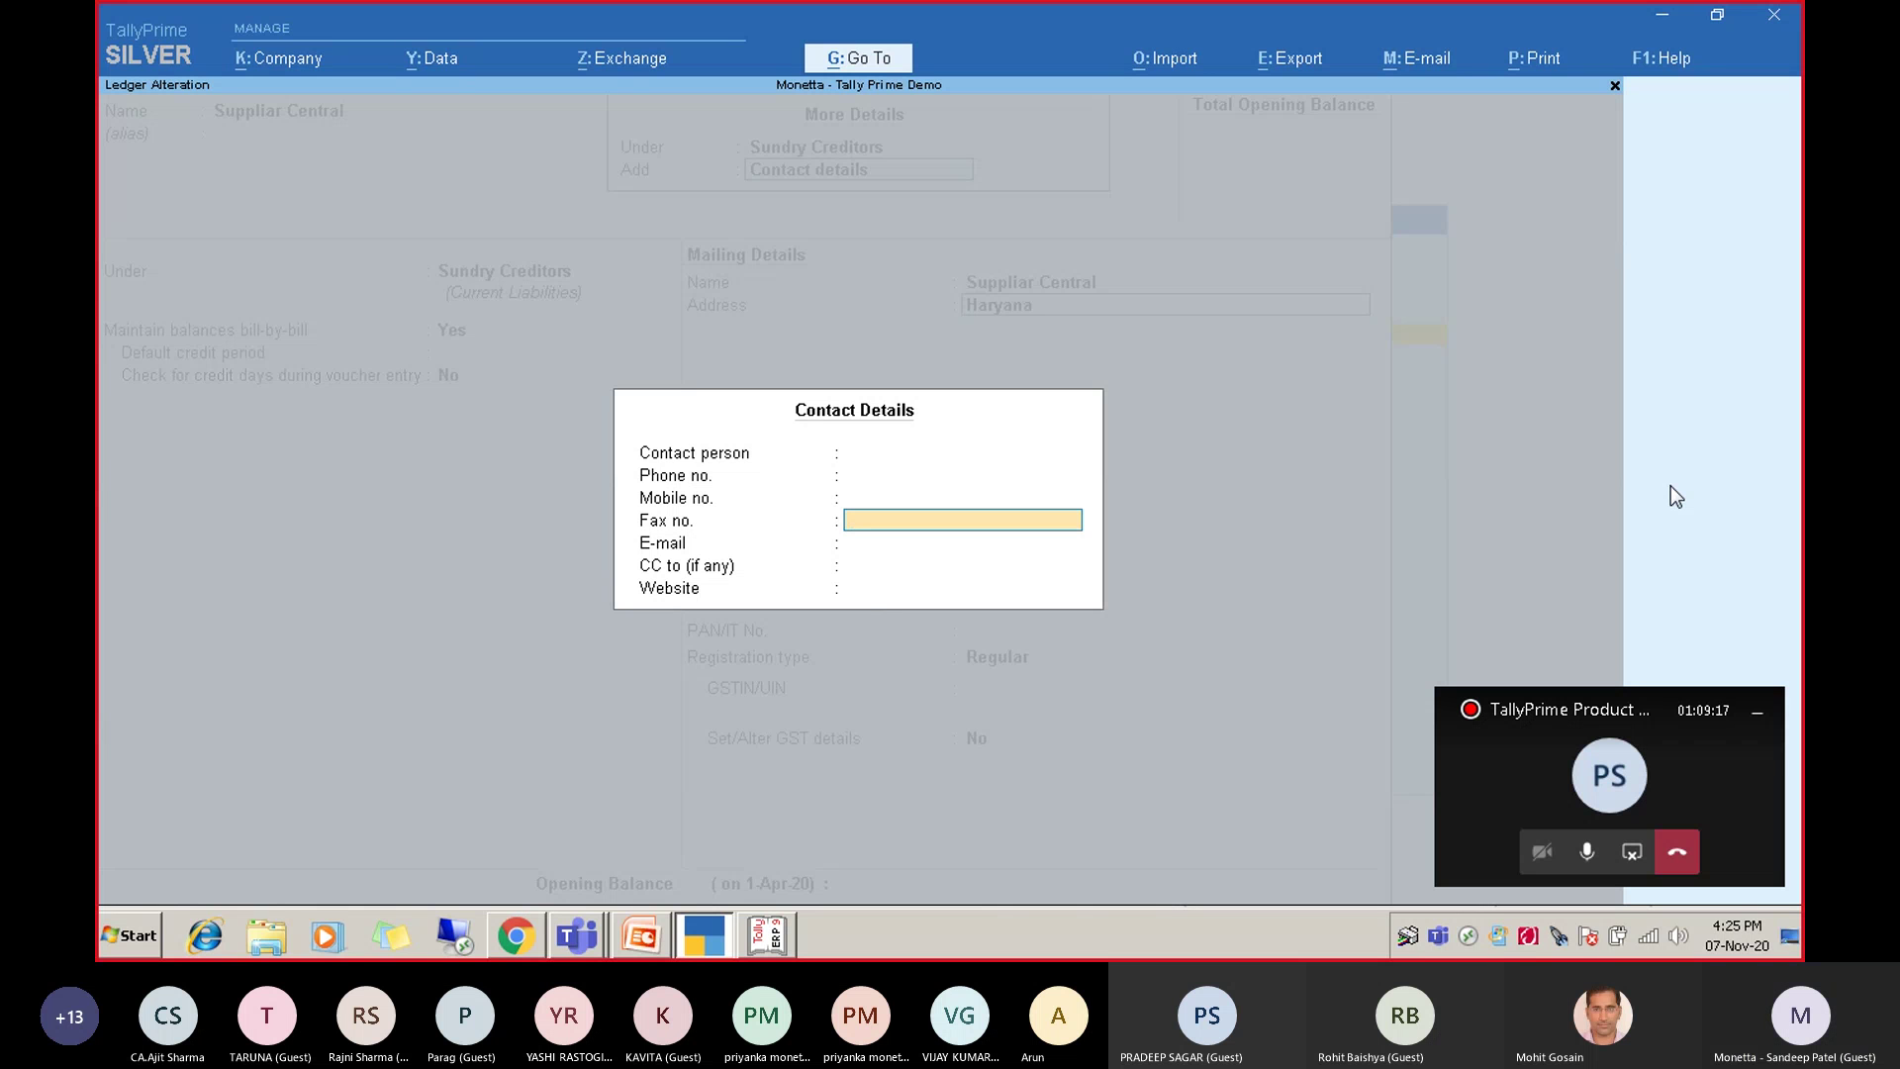
{"action": "key", "text": "Escape"}
{"action": "key", "text": "Return"}
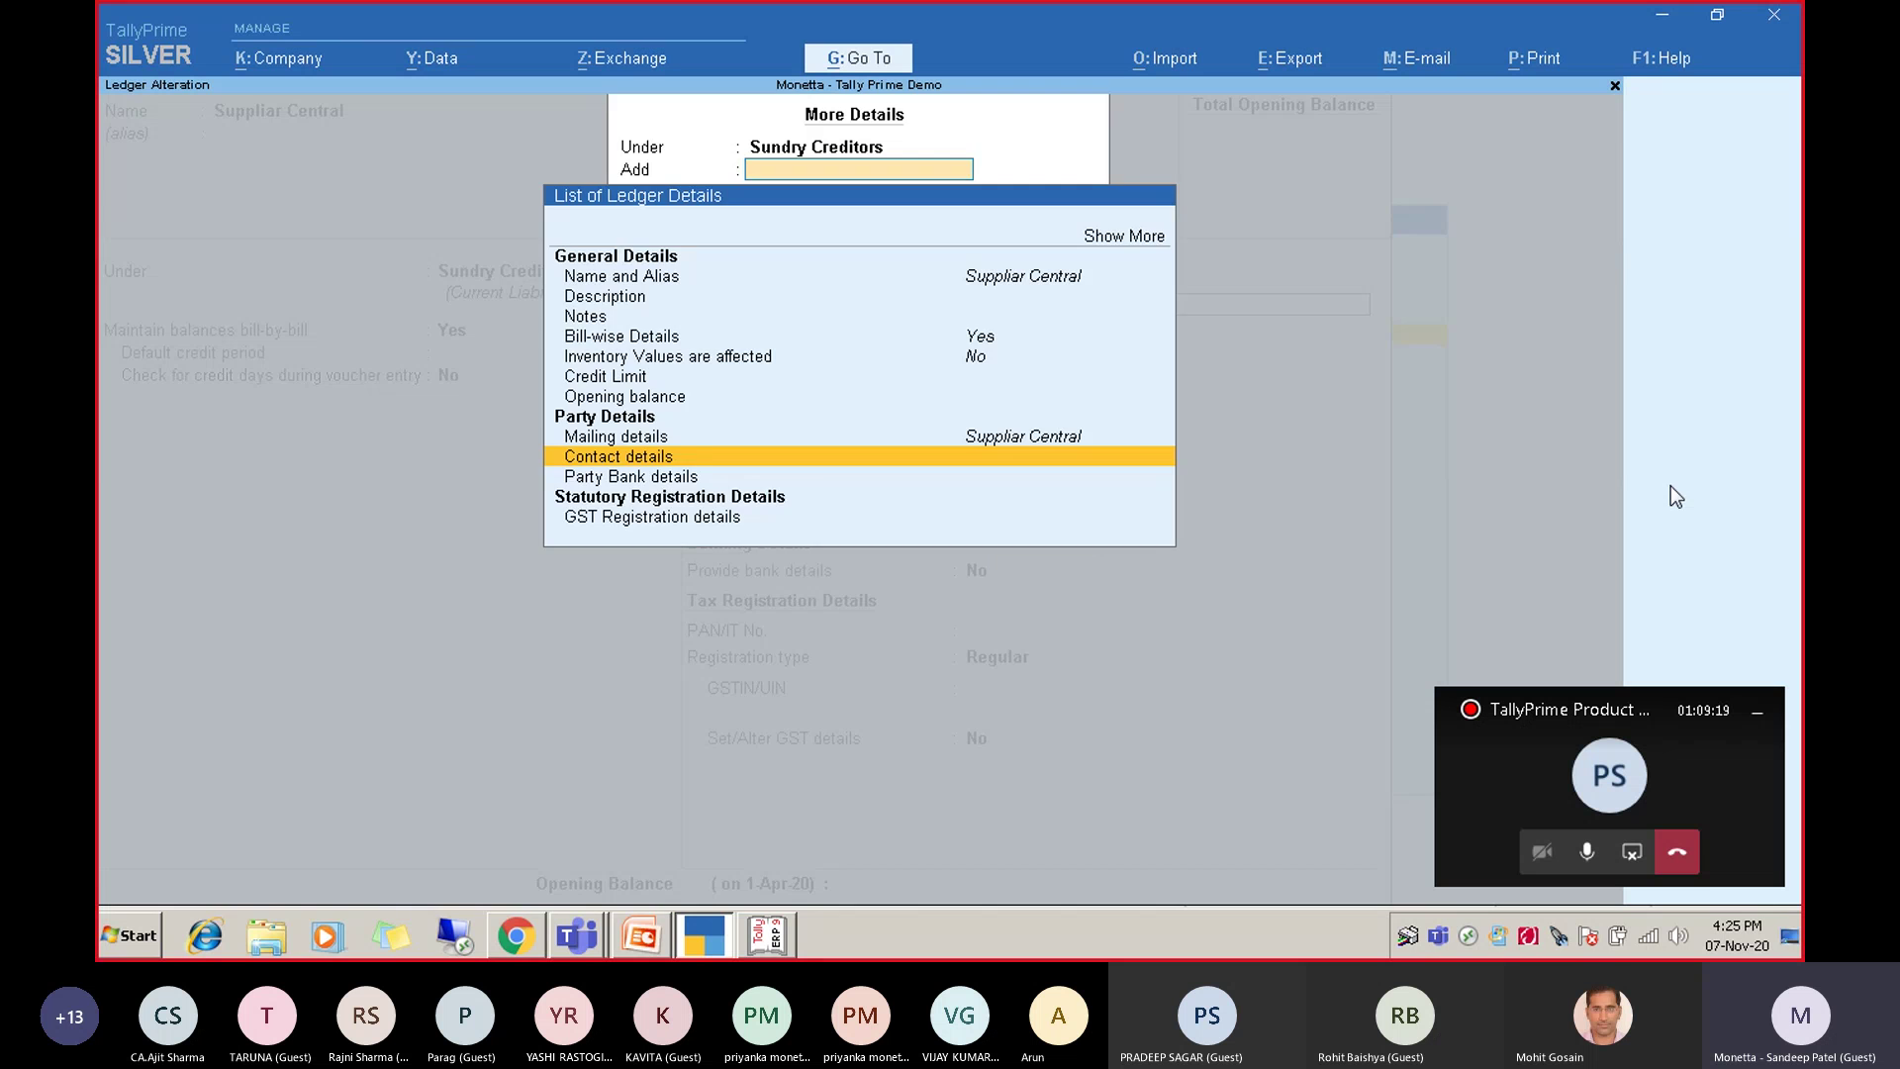
{"action": "key", "text": "Escape"}
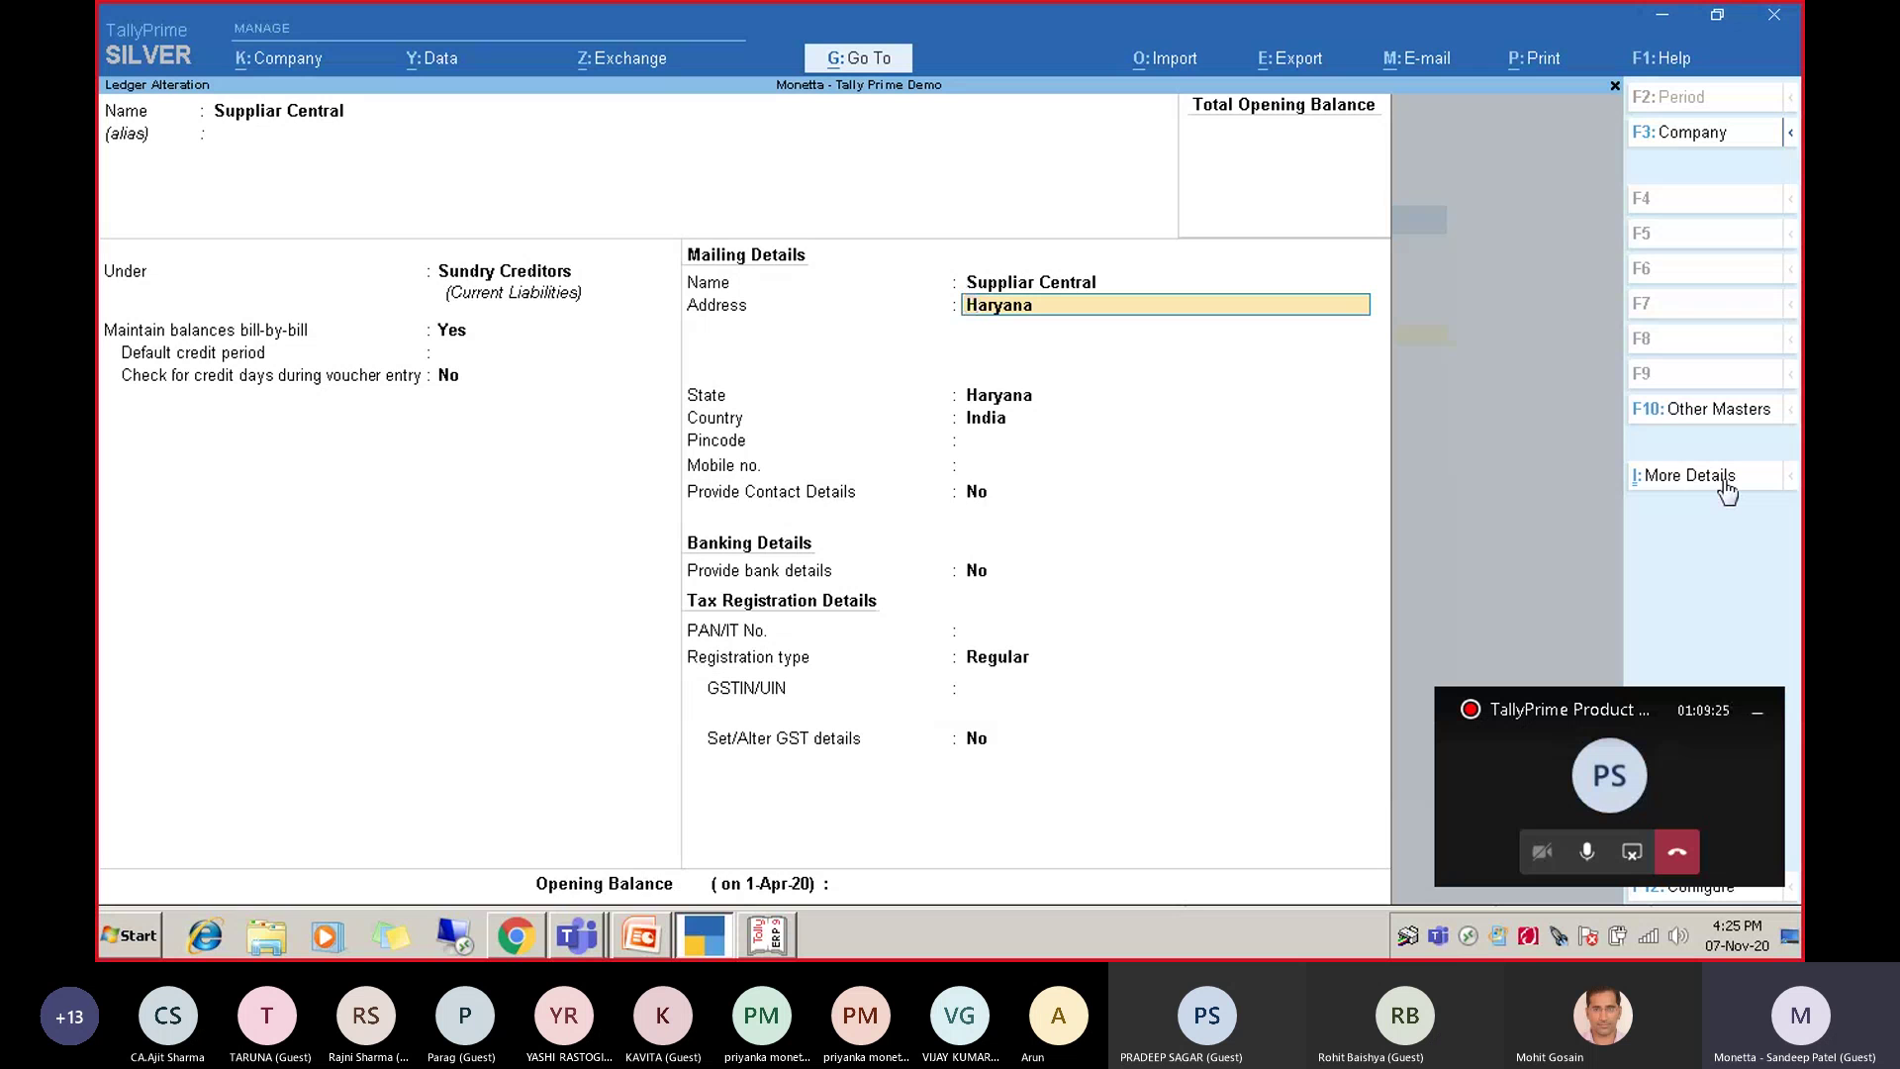
Recheck the contact details, then exit Ledger Alteration without changes.
{"action": "left_click", "coordinate": [1724, 479]}
{"action": "key", "text": "Down"}
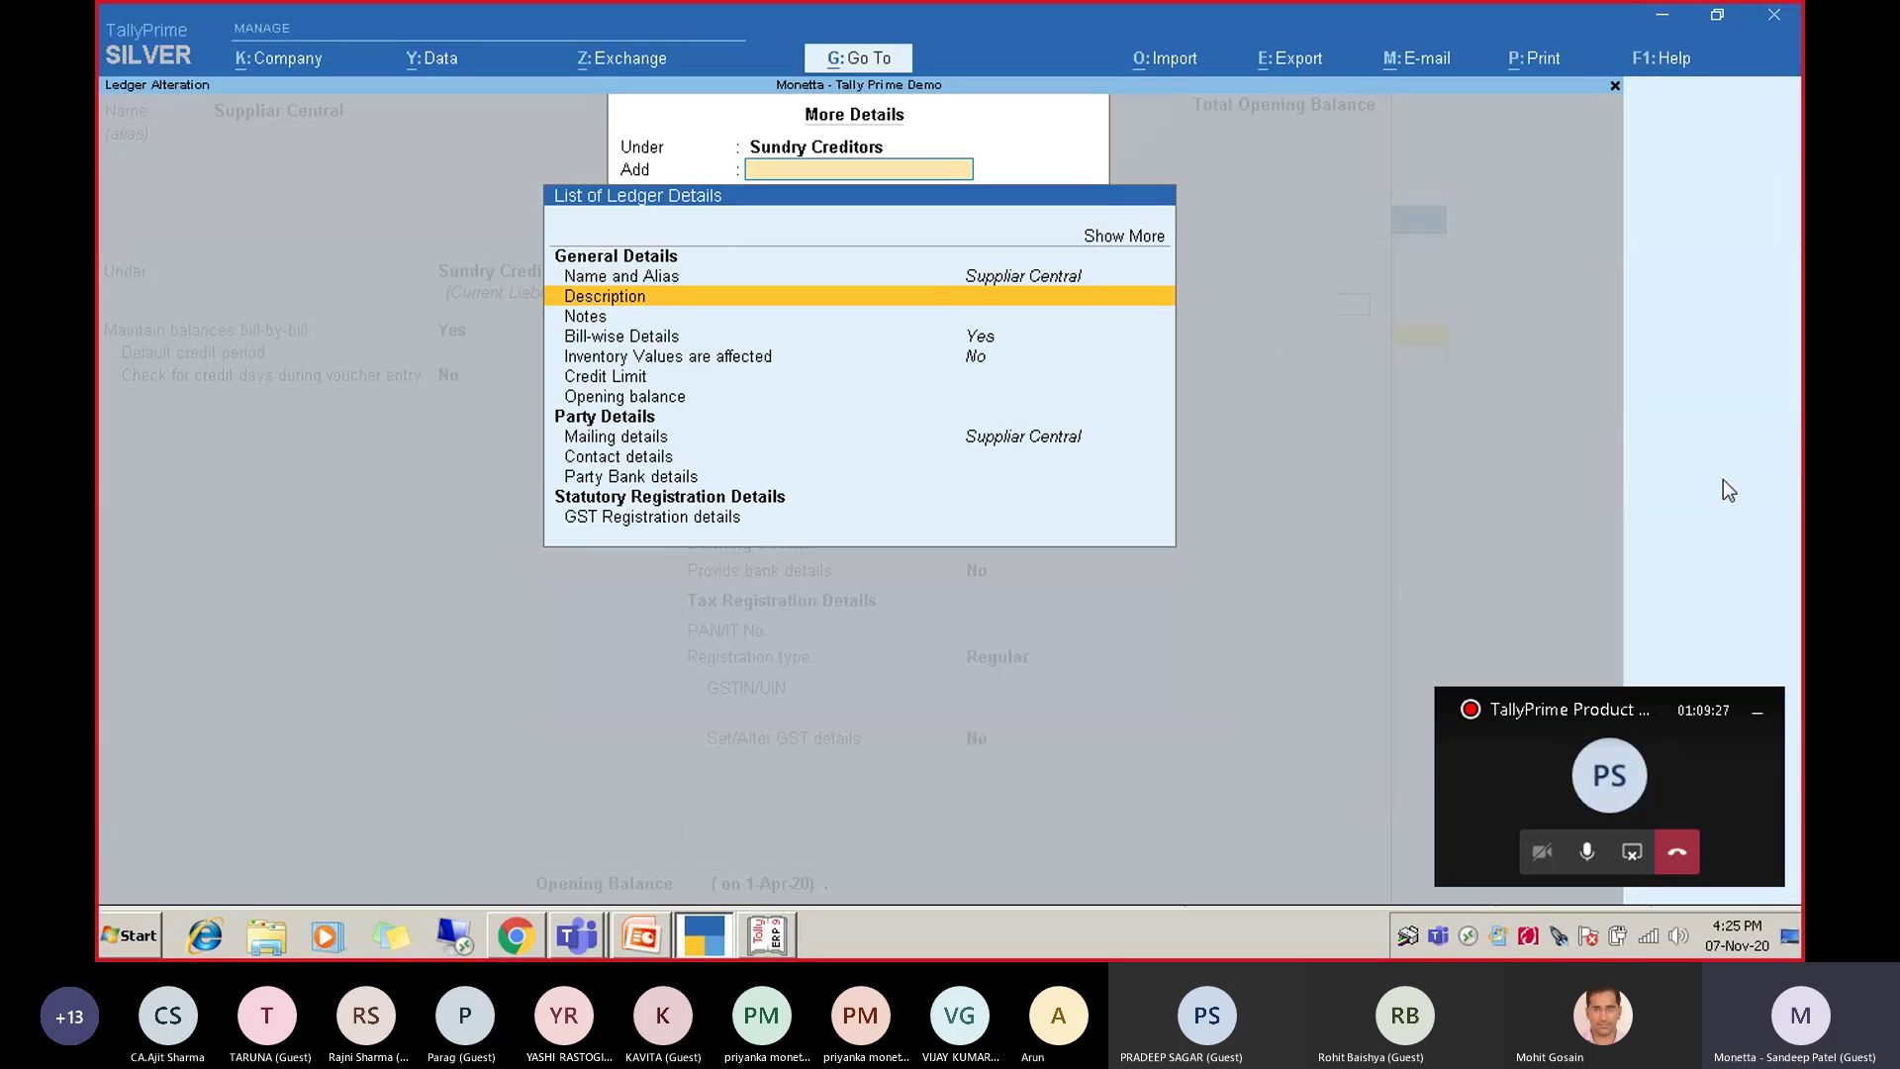
{"action": "key", "text": "Down"}
{"action": "key", "text": "Down"}
{"action": "key", "text": "Down"}
{"action": "key", "text": "Down"}
{"action": "key", "text": "Down"}
{"action": "key", "text": "Down"}
{"action": "key", "text": "Down"}
{"action": "key", "text": "Return"}
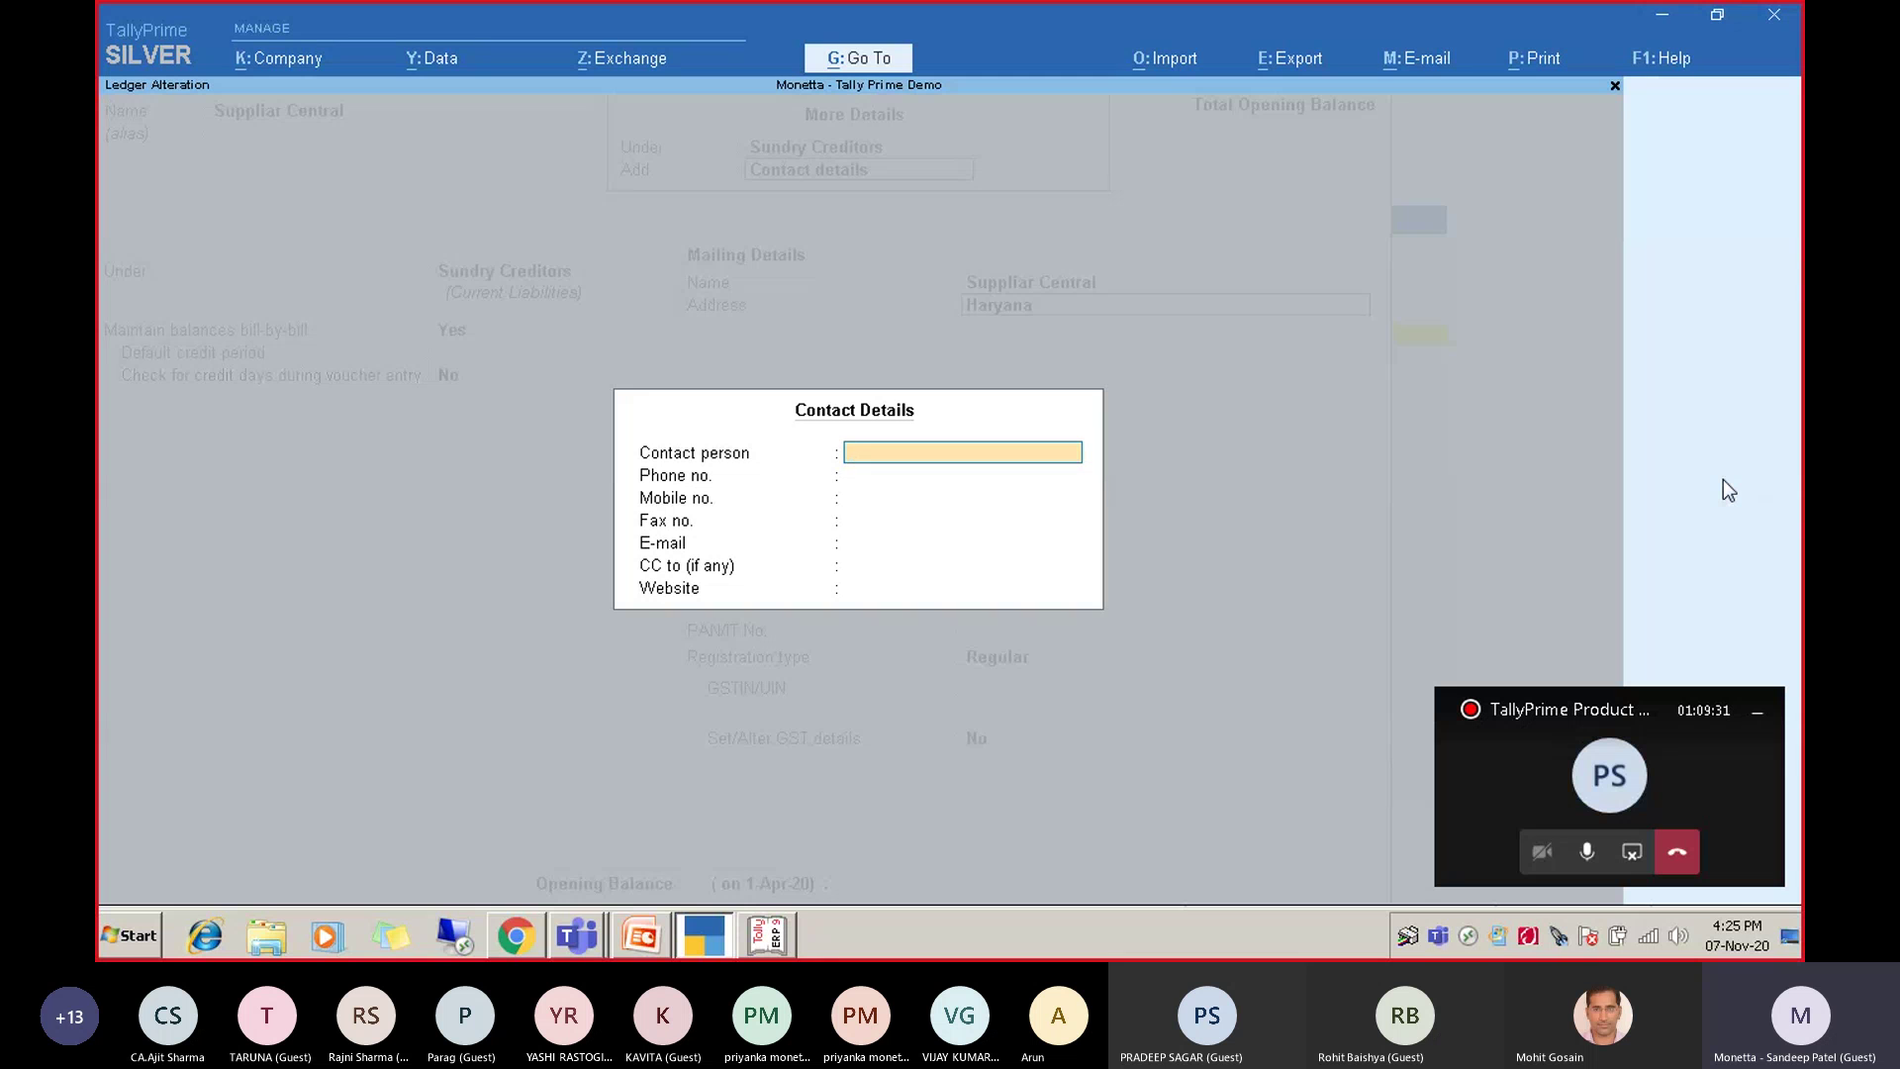
{"action": "key", "text": "Escape"}
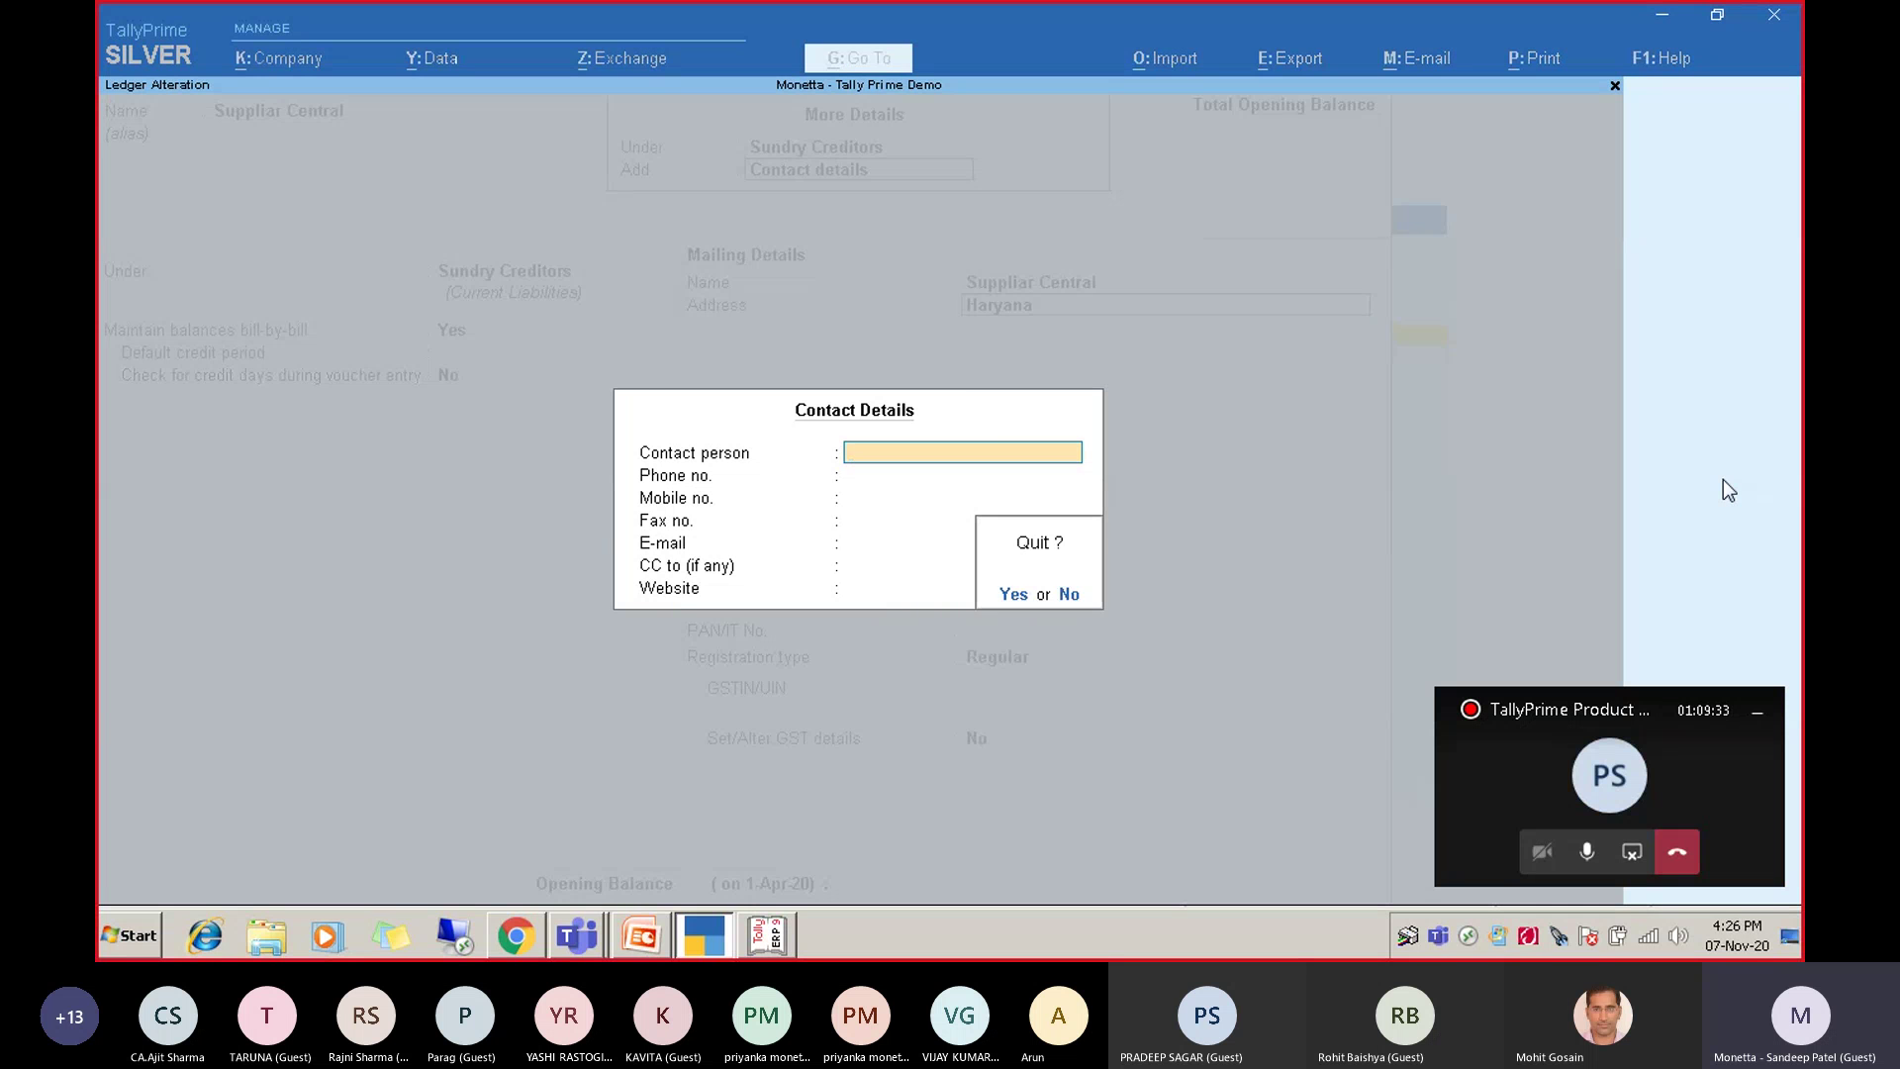
{"action": "key", "text": "y"}
{"action": "key", "text": "Escape"}
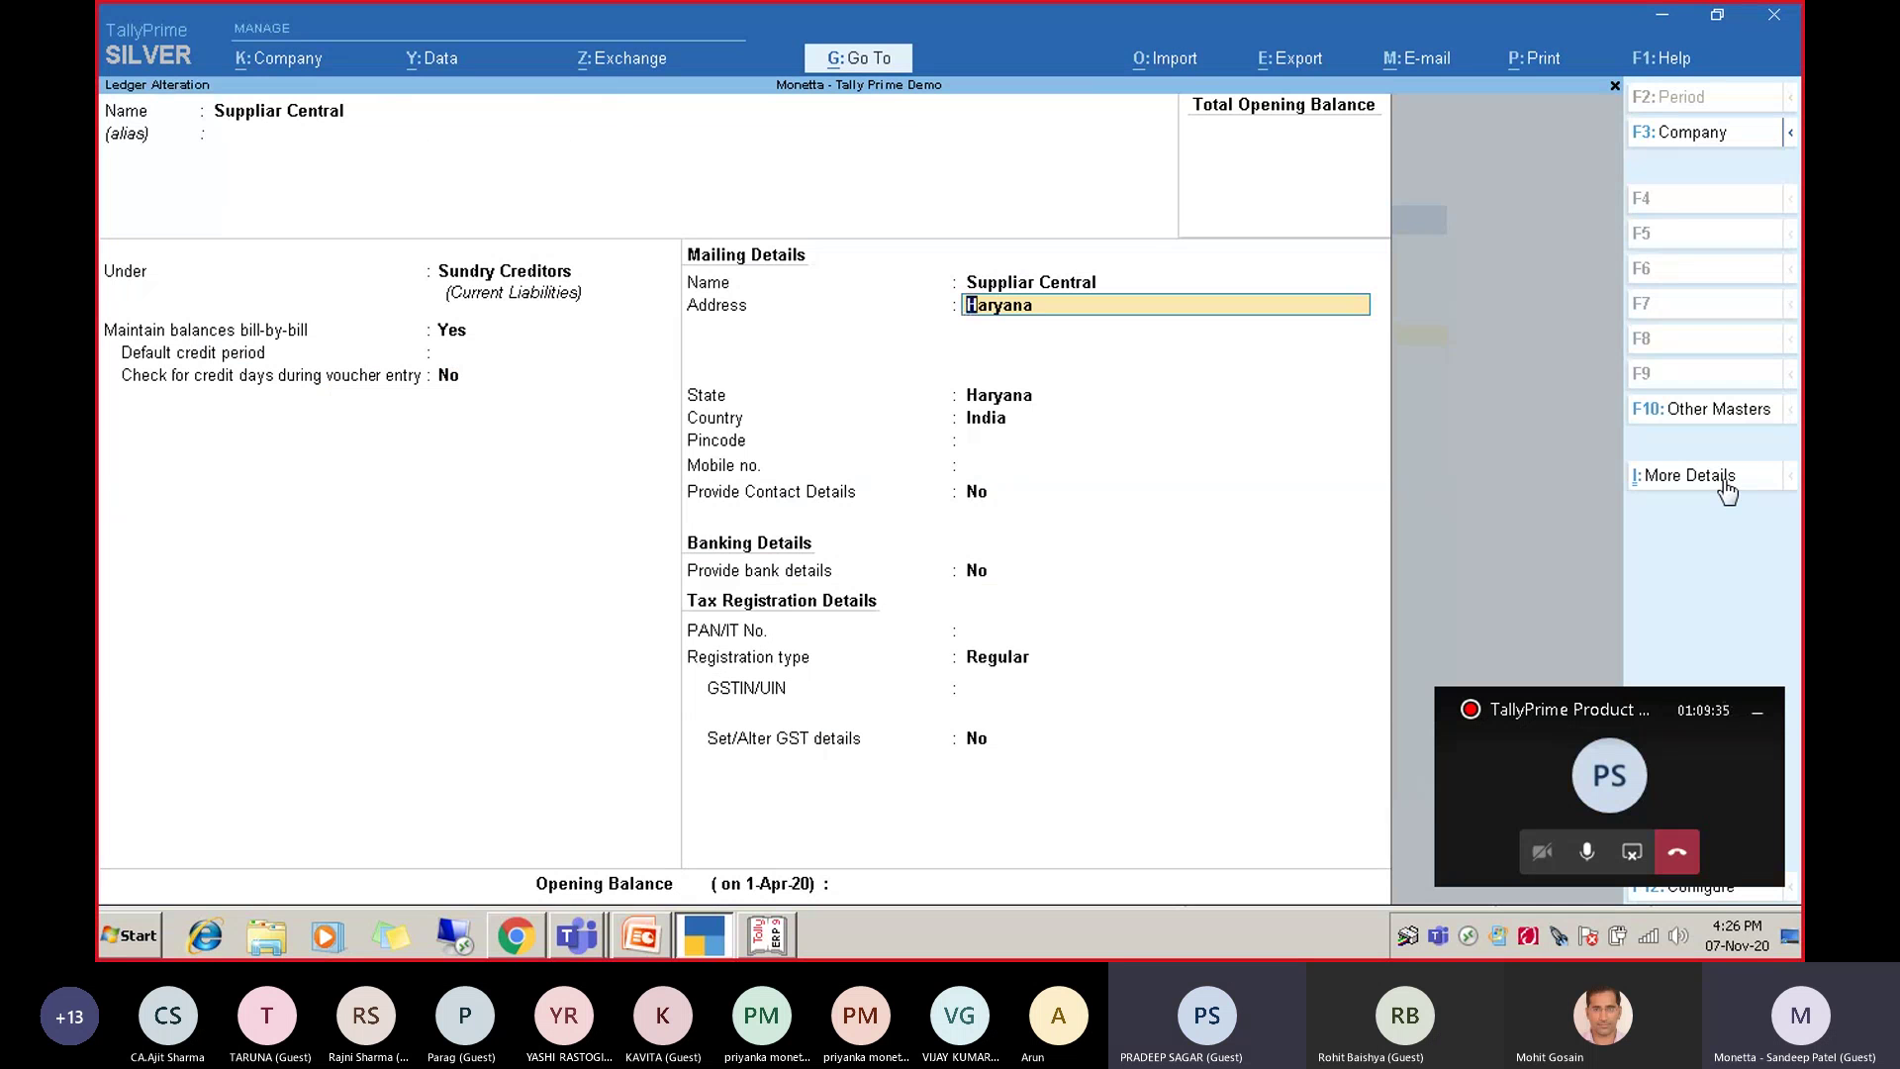
{"action": "key", "text": "BackSpace"}
{"action": "key", "text": "Escape"}
Discard the alteration and view the Chart of Accounts list of ledgers down to Sales.
{"action": "key", "text": "y"}
{"action": "key", "text": "Escape"}
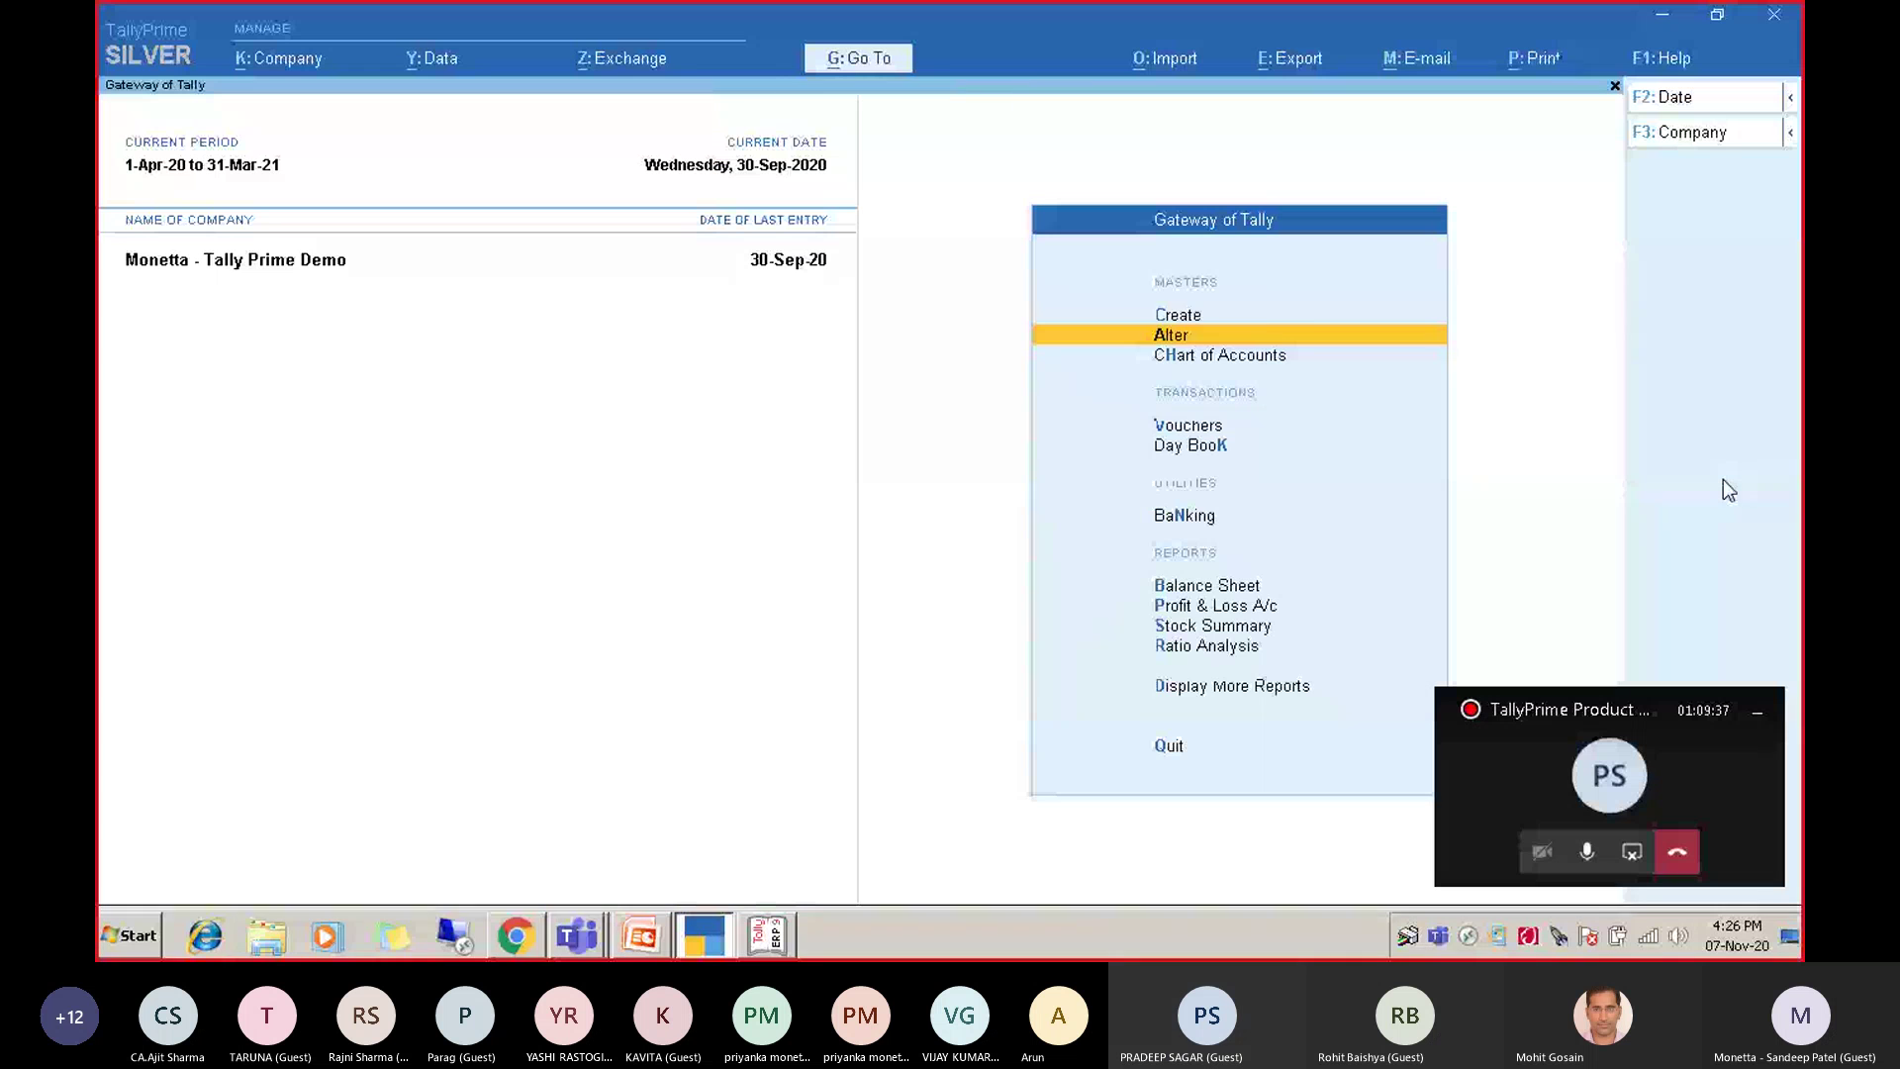
{"action": "key", "text": "Up"}
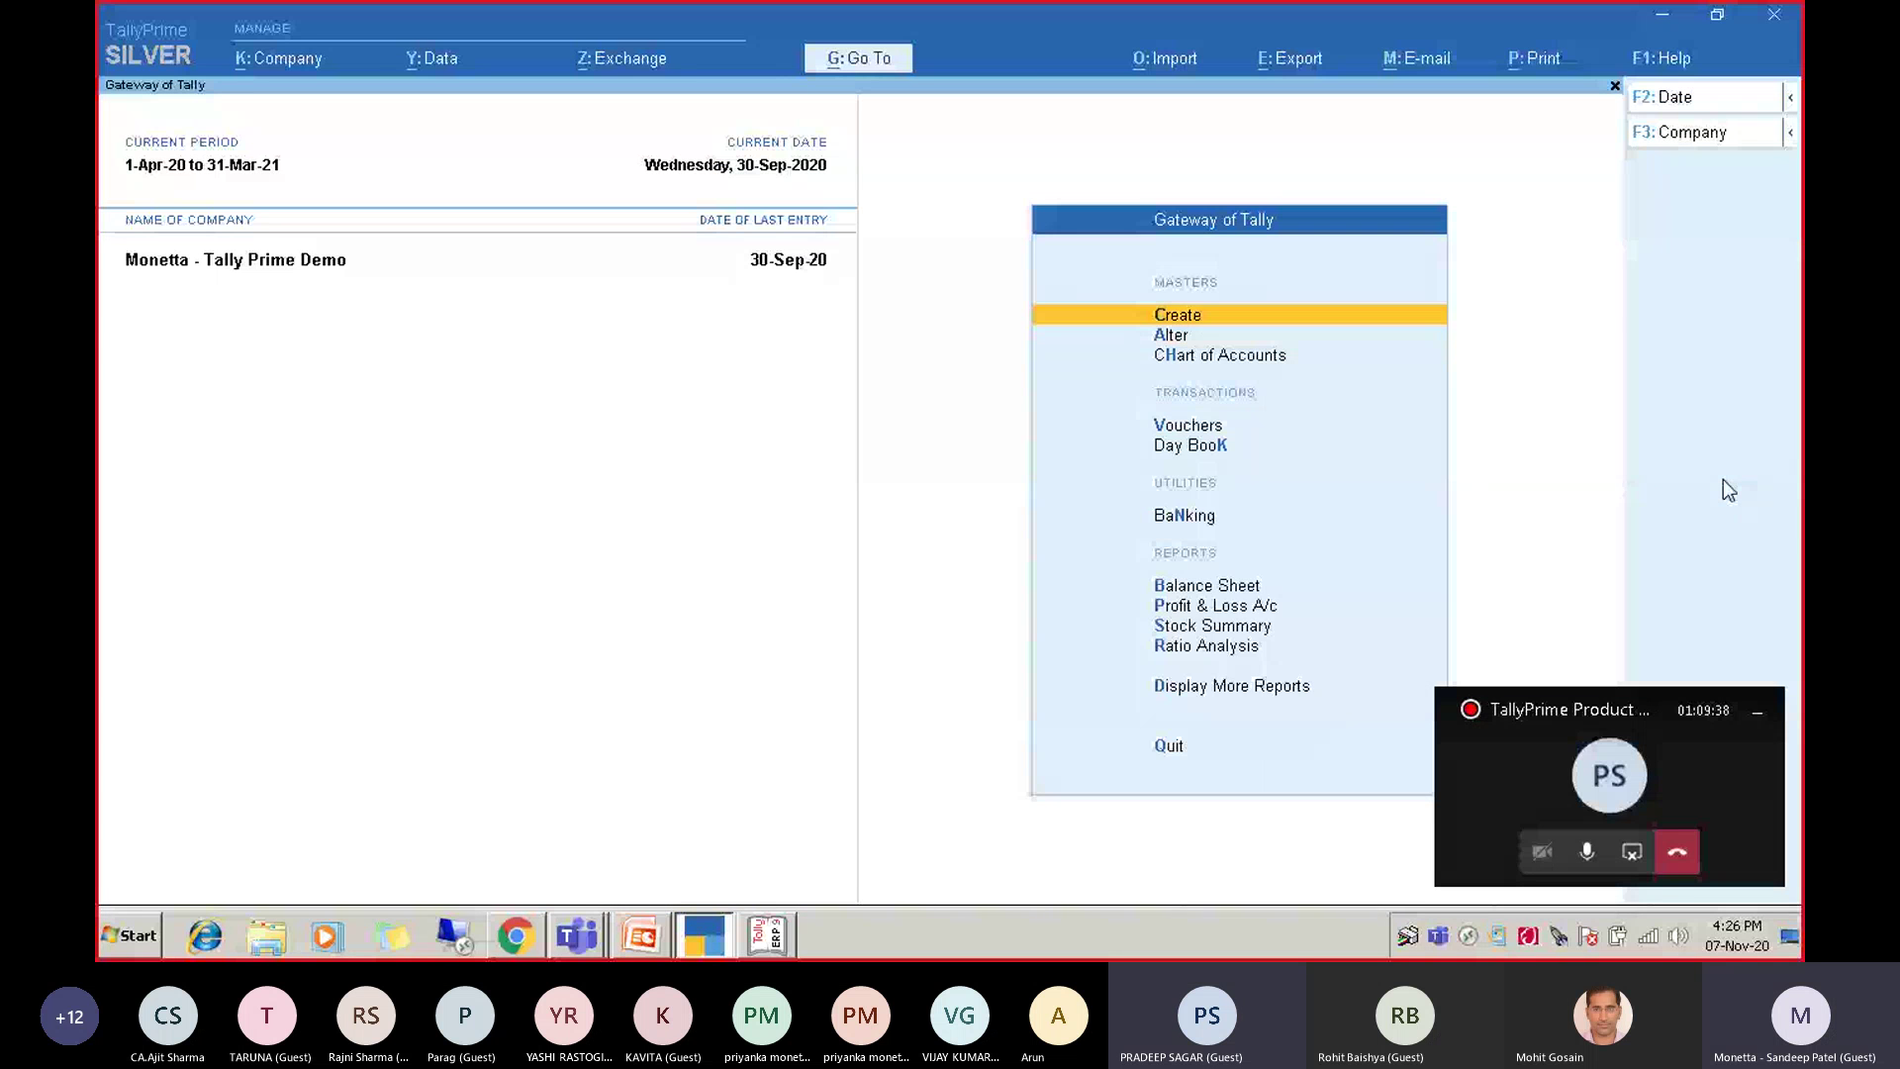
{"action": "key", "text": "Down"}
{"action": "key", "text": "Down"}
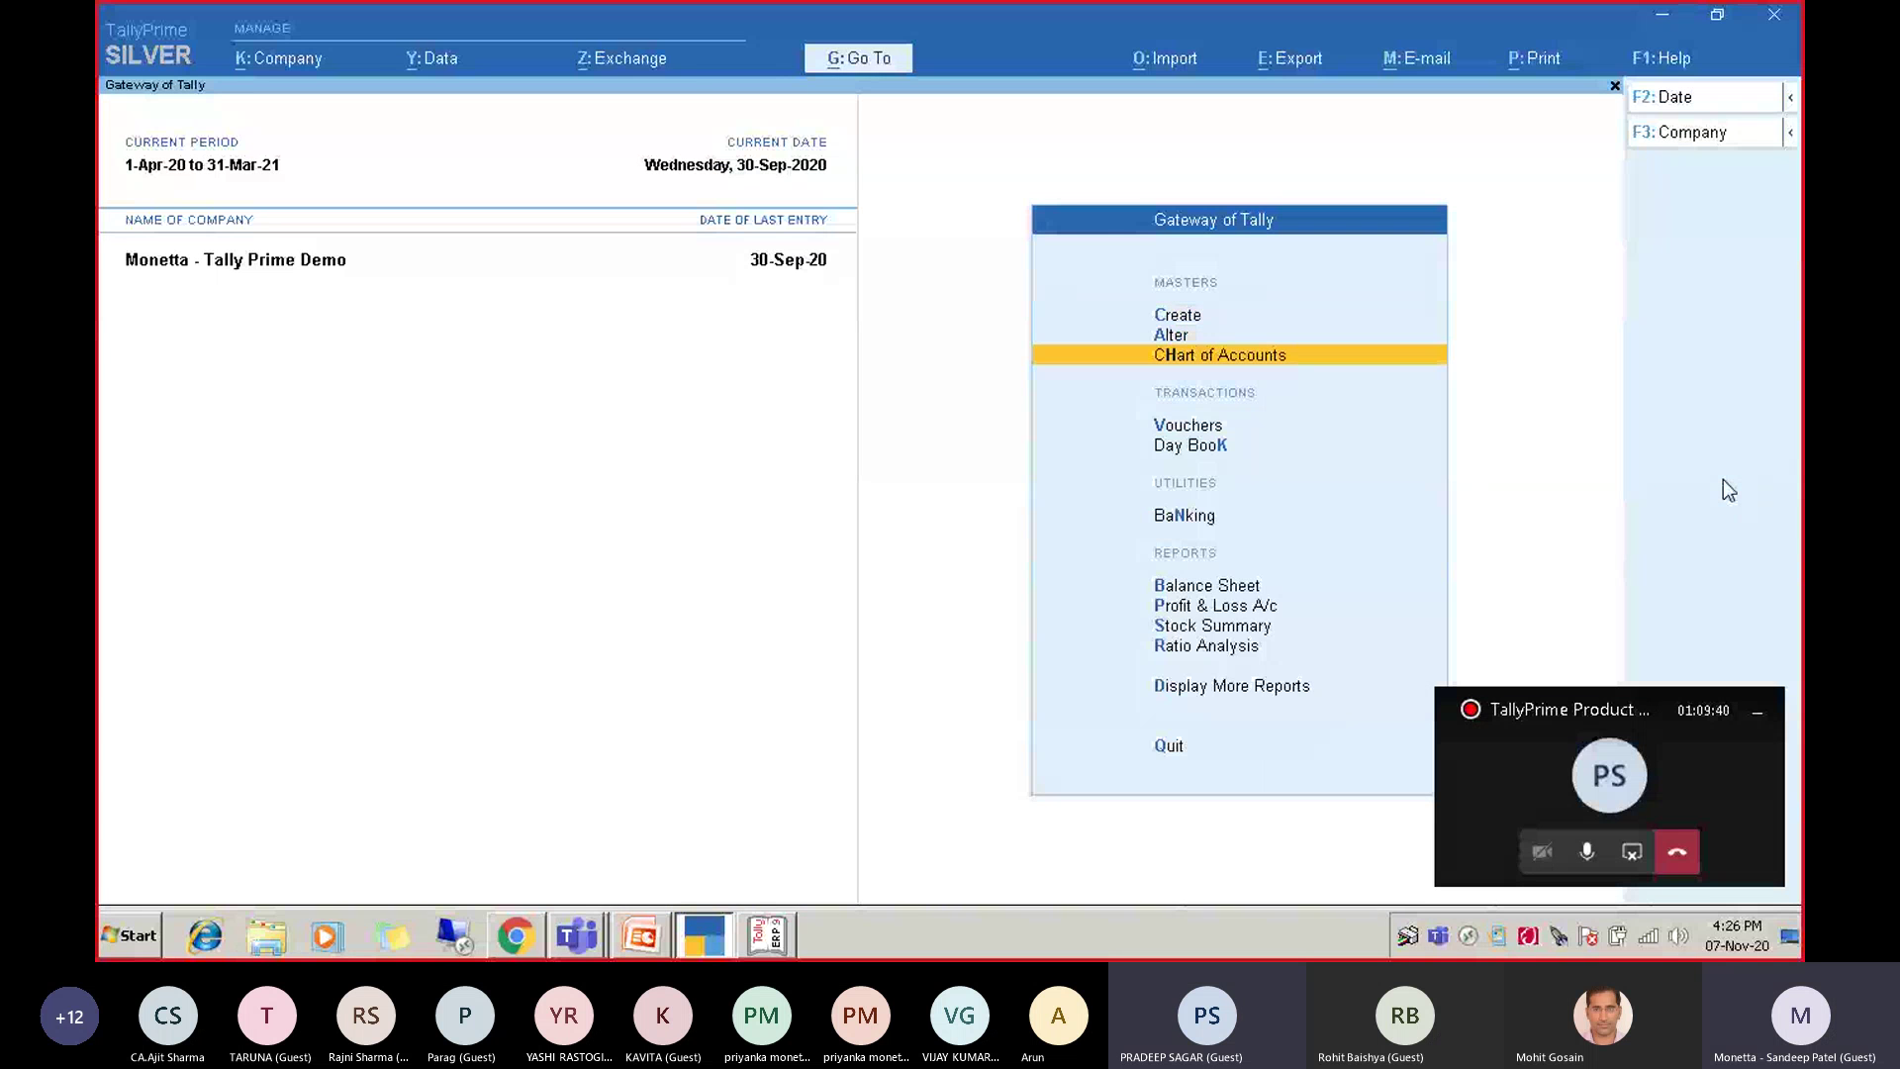
{"action": "key", "text": "Return"}
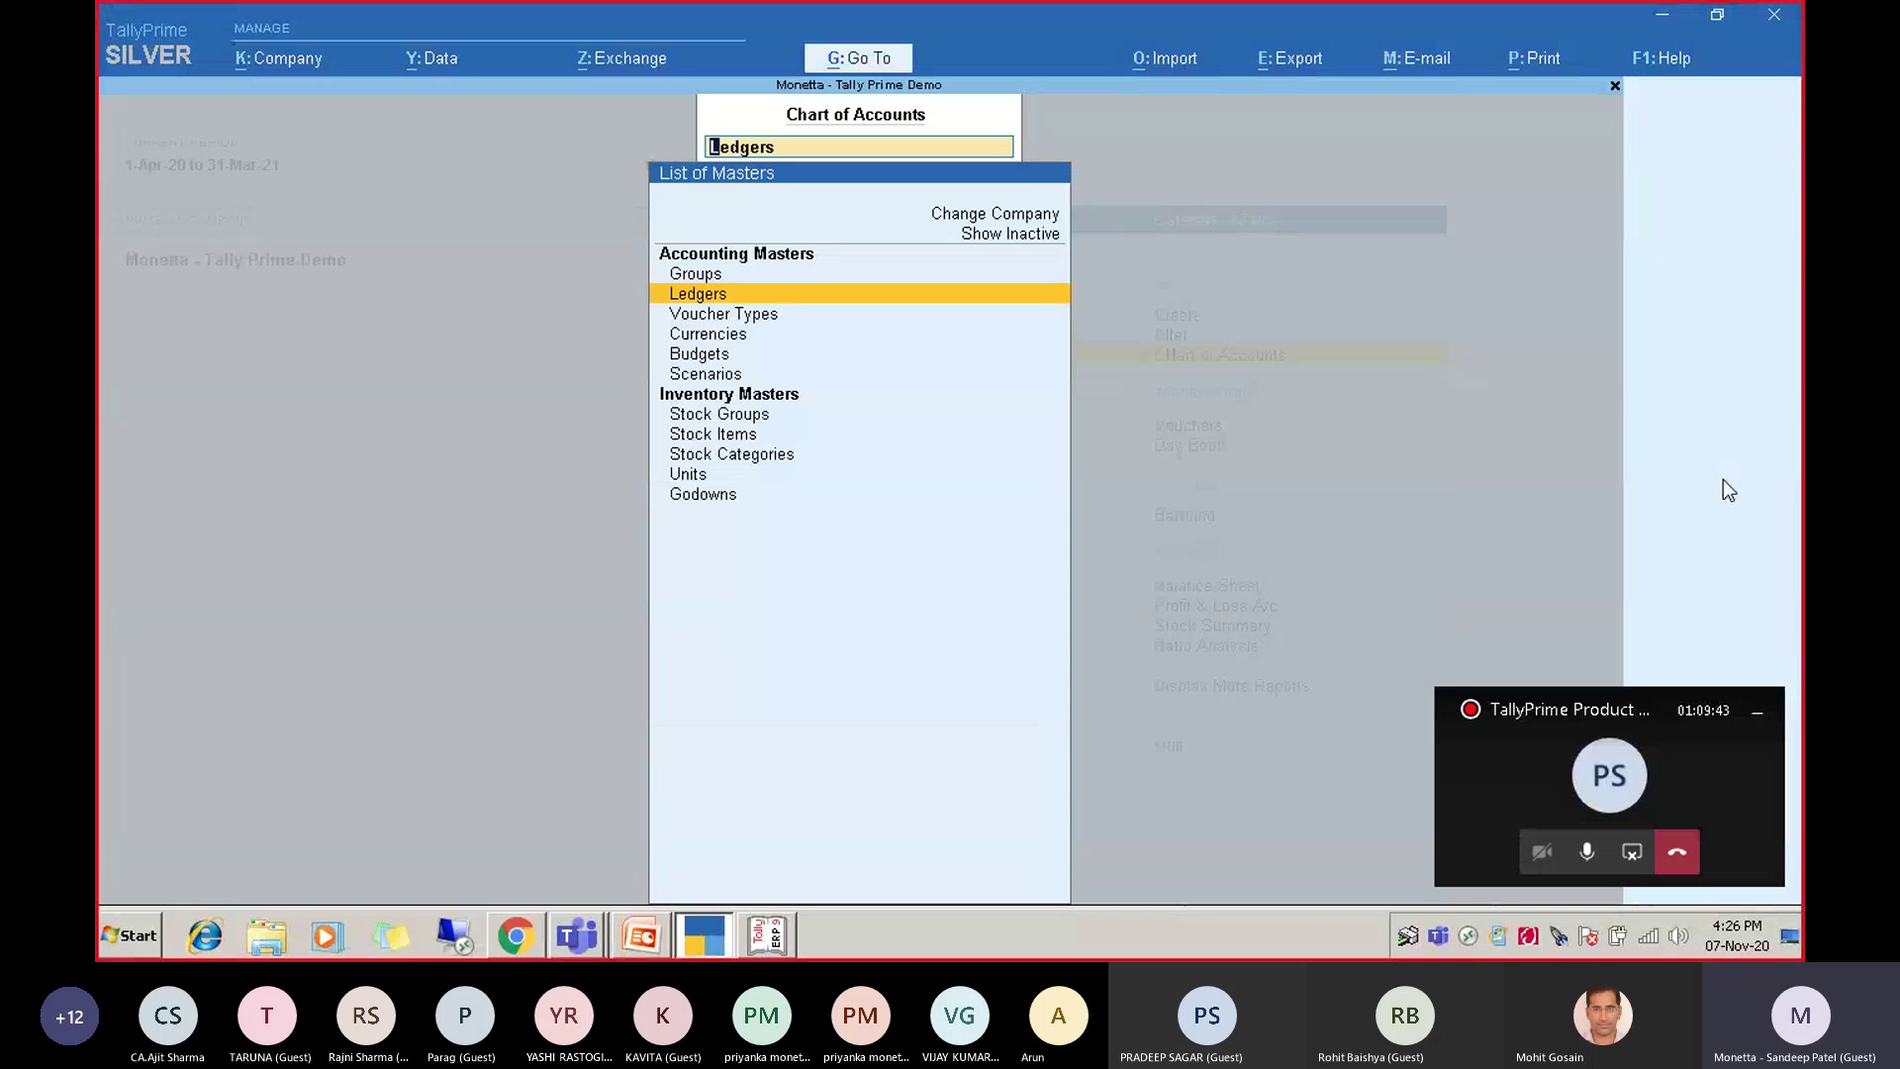
{"action": "key", "text": "Return"}
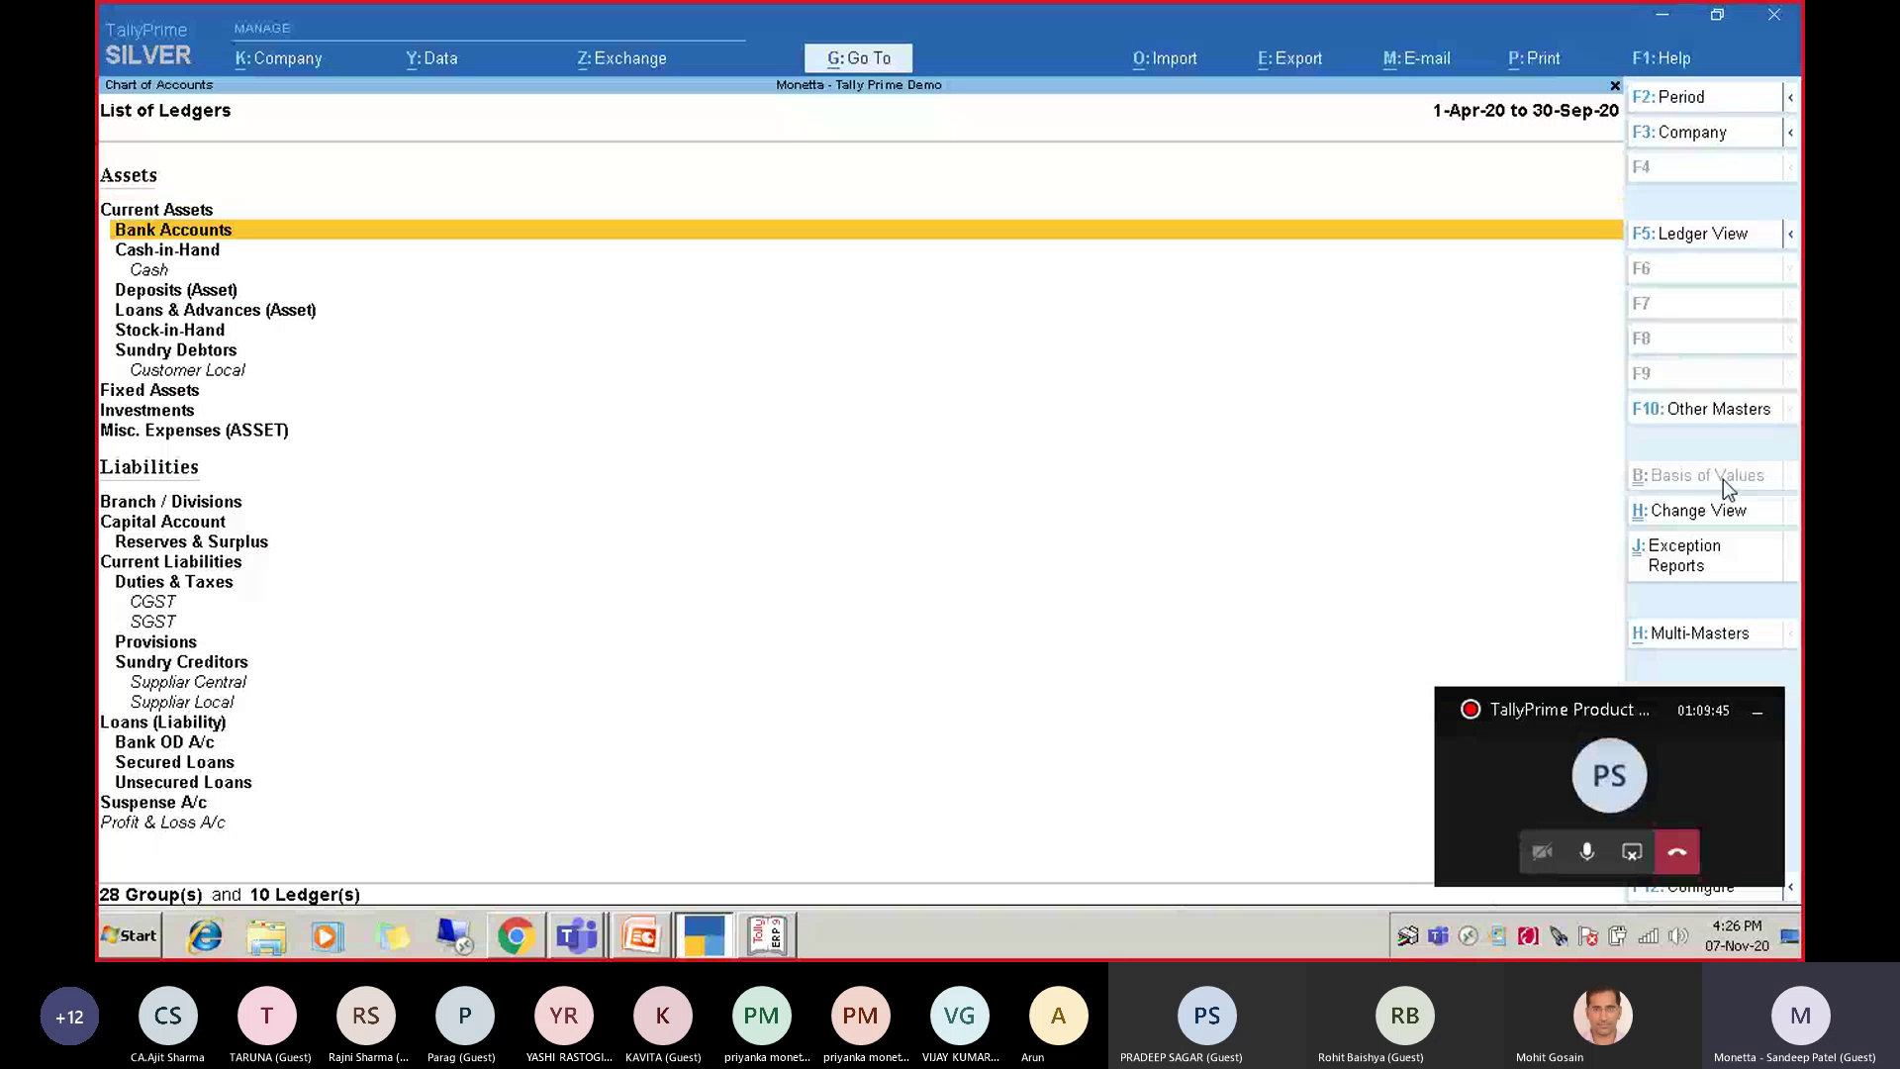
{"action": "key", "text": "Down"}
{"action": "key", "text": "Down"}
{"action": "key", "text": "Down"}
{"action": "key", "text": "Down"}
{"action": "key", "text": "Down"}
{"action": "key", "text": "Down"}
{"action": "key", "text": "Down"}
{"action": "key", "text": "Down"}
{"action": "key", "text": "Down"}
{"action": "key", "text": "Down"}
{"action": "key", "text": "Down"}
{"action": "key", "text": "Down"}
{"action": "key", "text": "Down"}
{"action": "key", "text": "Down"}
{"action": "key", "text": "Down"}
{"action": "key", "text": "Down"}
{"action": "key", "text": "Down"}
{"action": "key", "text": "Down"}
{"action": "key", "text": "Down"}
{"action": "key", "text": "Down"}
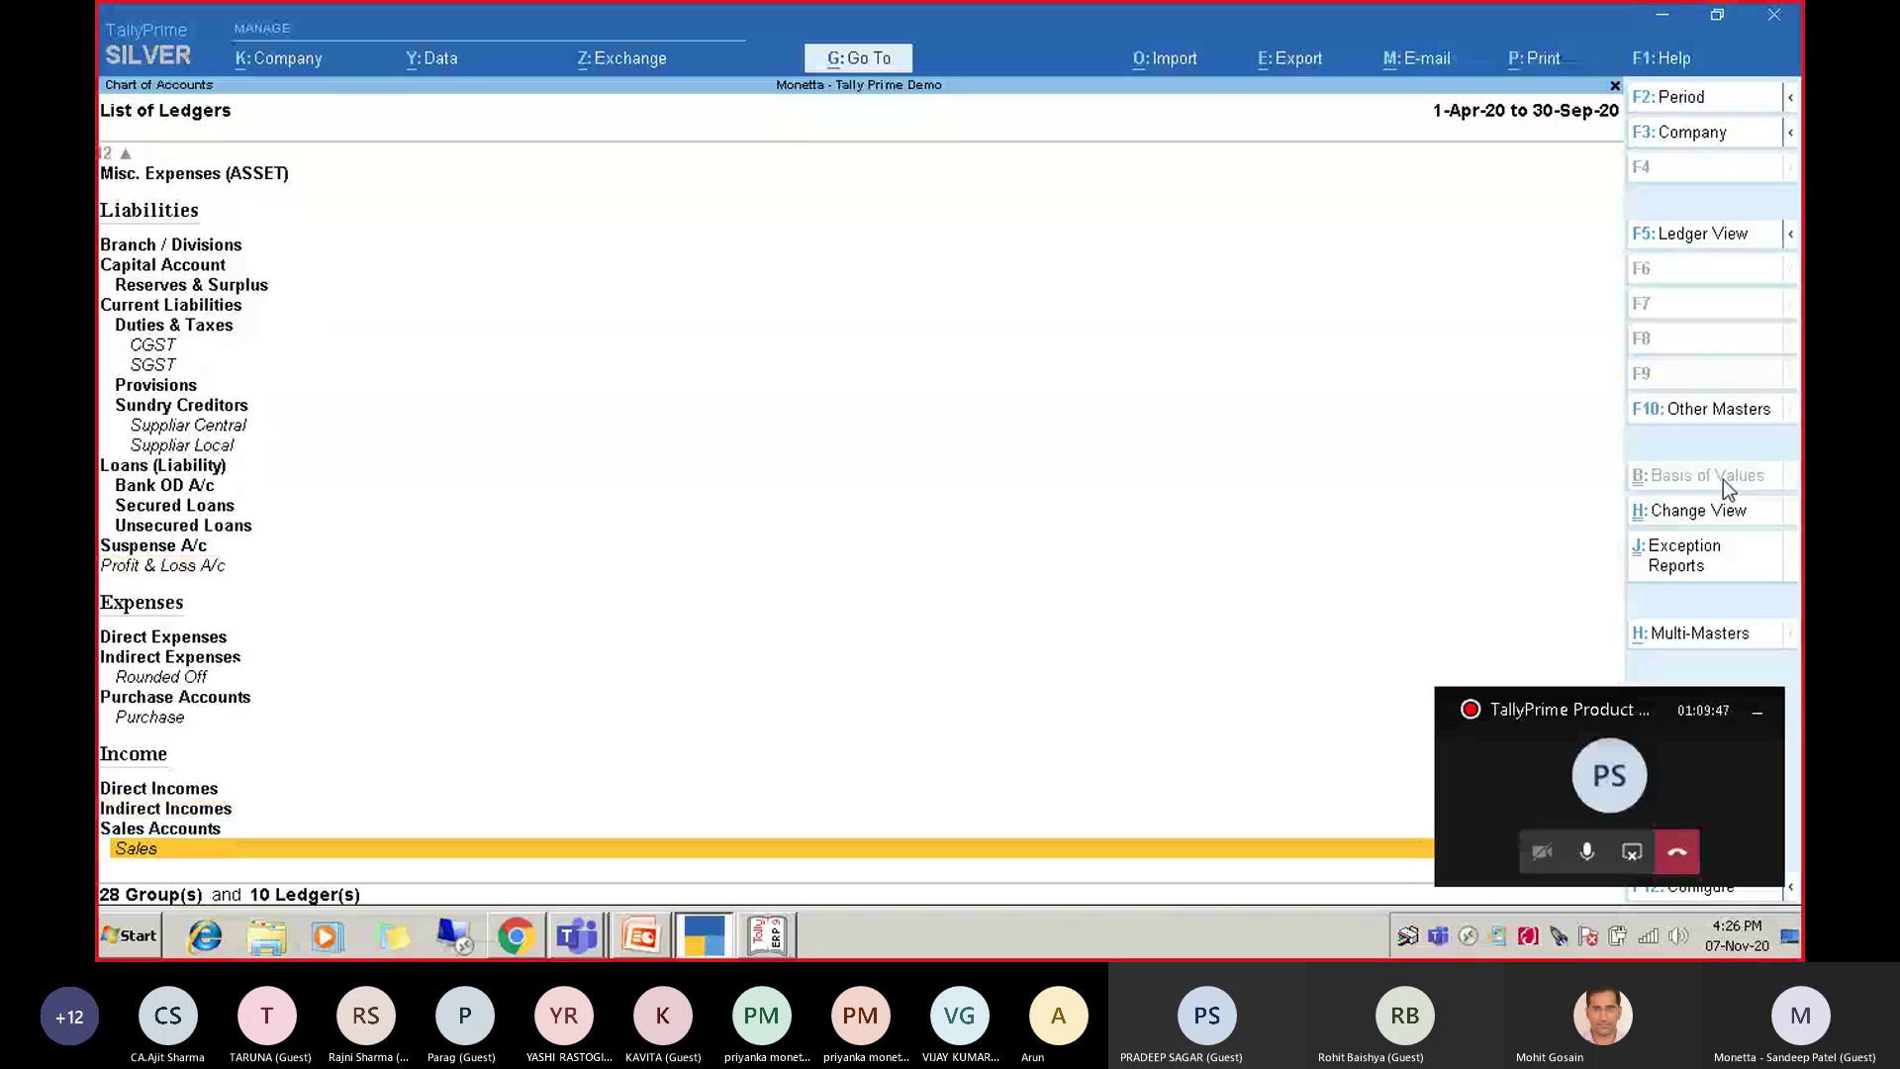
{"action": "key", "text": "Escape"}
Open the List of Stock Items and scroll from the first item to Item 9.
{"action": "key", "text": "Down"}
{"action": "key", "text": "Down"}
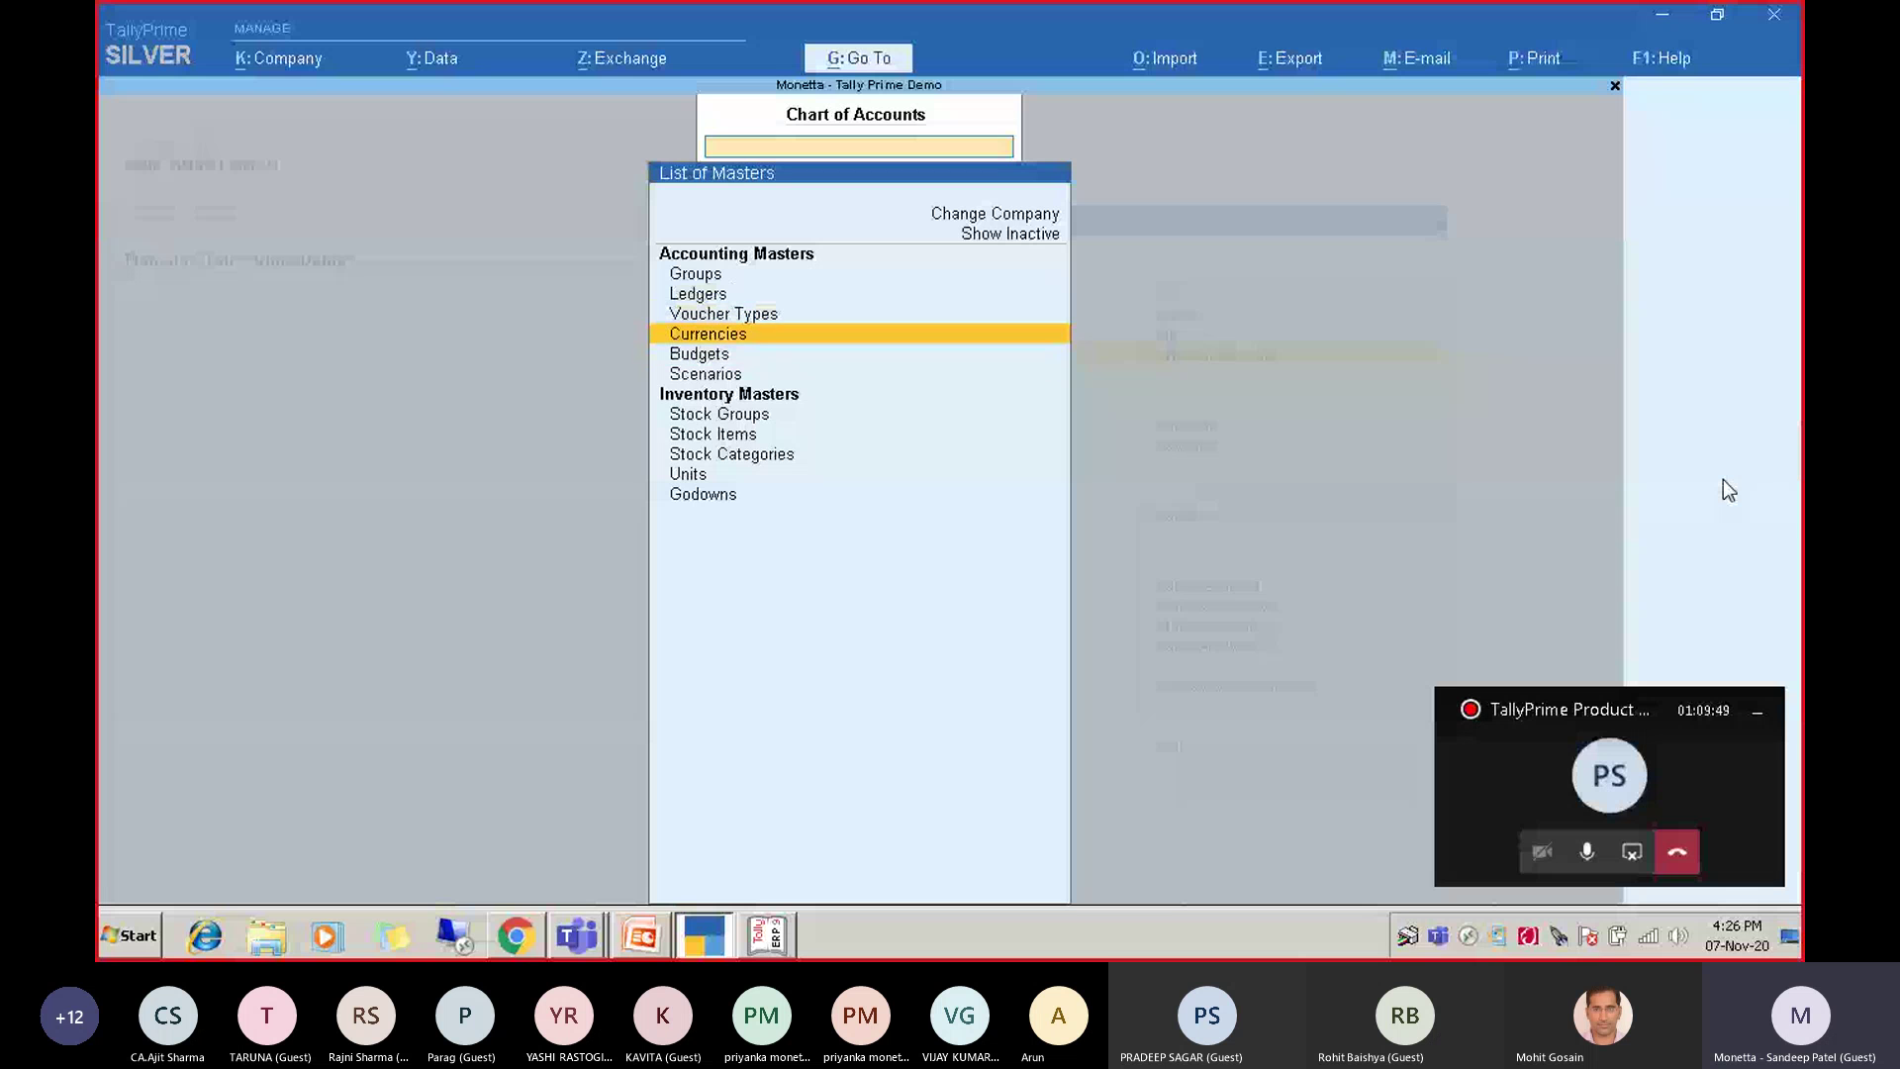
{"action": "key", "text": "Down"}
{"action": "key", "text": "Down"}
{"action": "key", "text": "Down"}
{"action": "key", "text": "Down"}
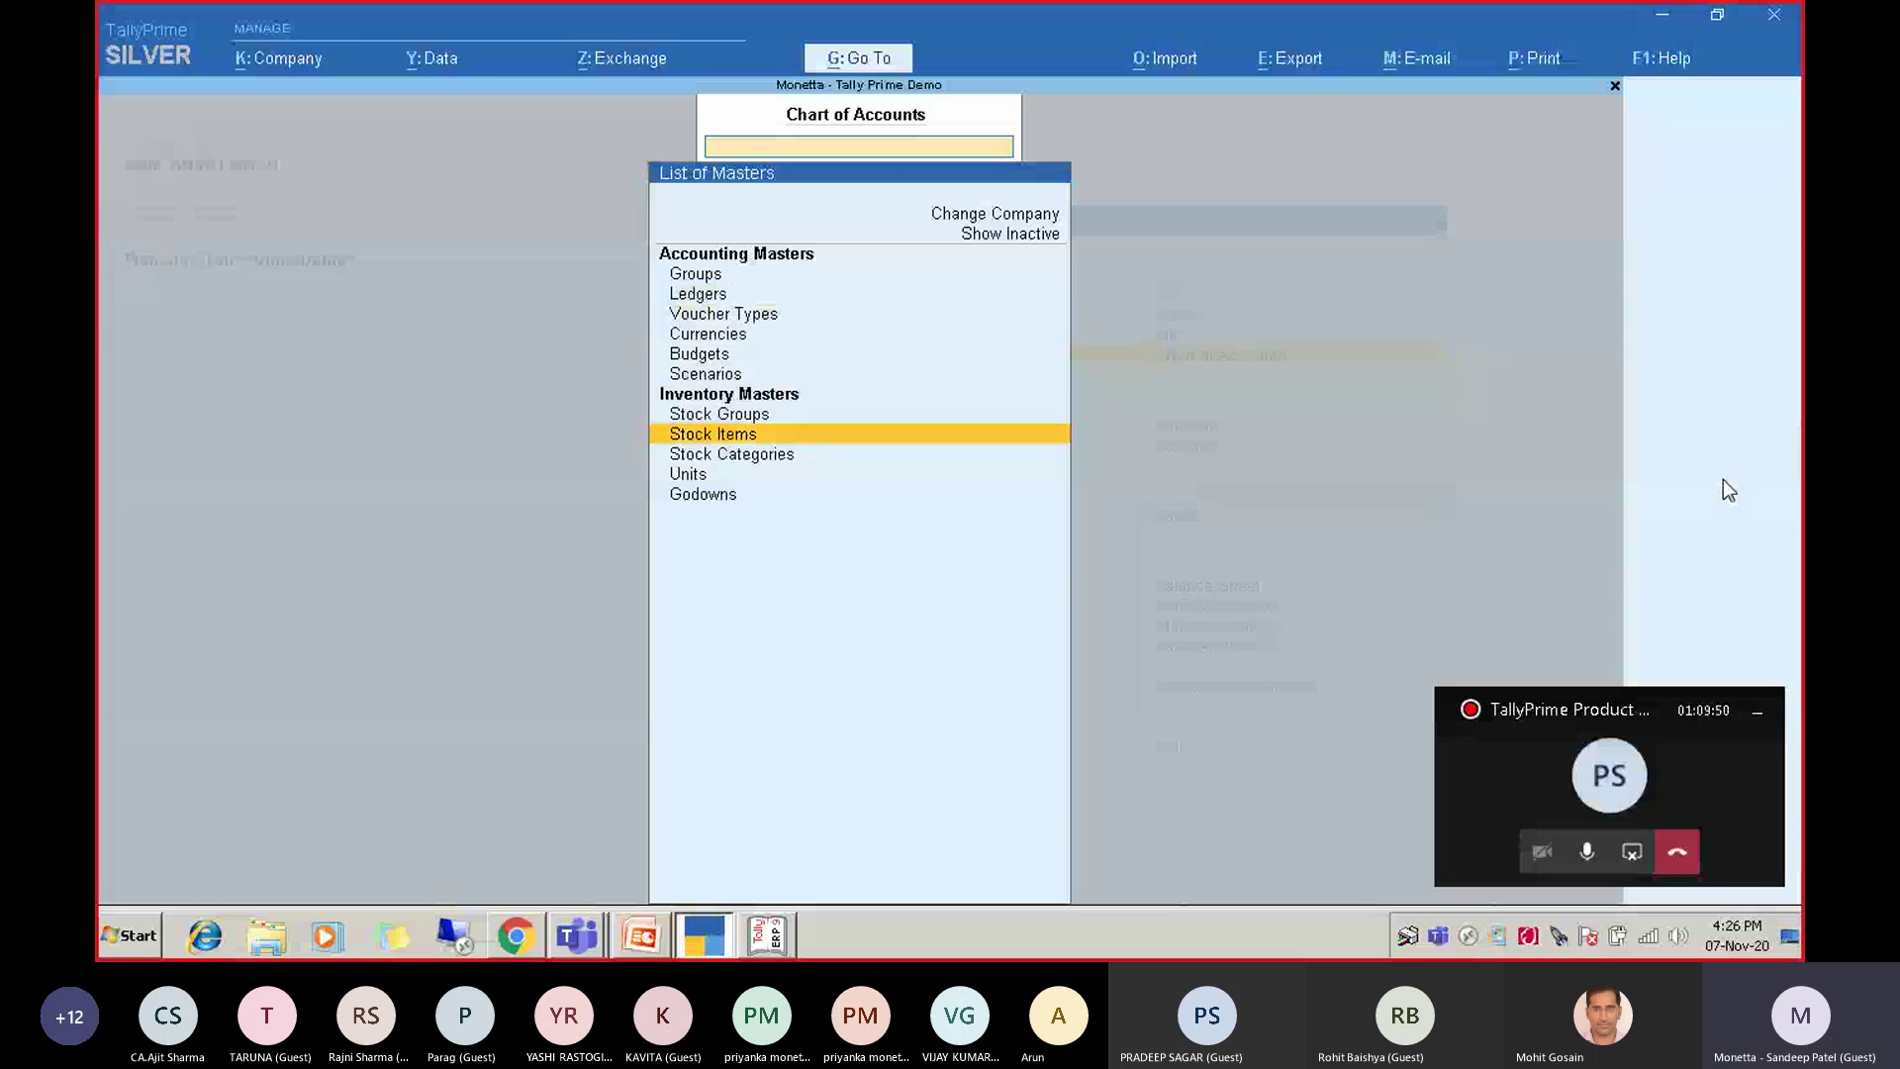
{"action": "key", "text": "Return"}
{"action": "key", "text": "Down"}
{"action": "key", "text": "Down"}
{"action": "key", "text": "Down"}
{"action": "key", "text": "Down"}
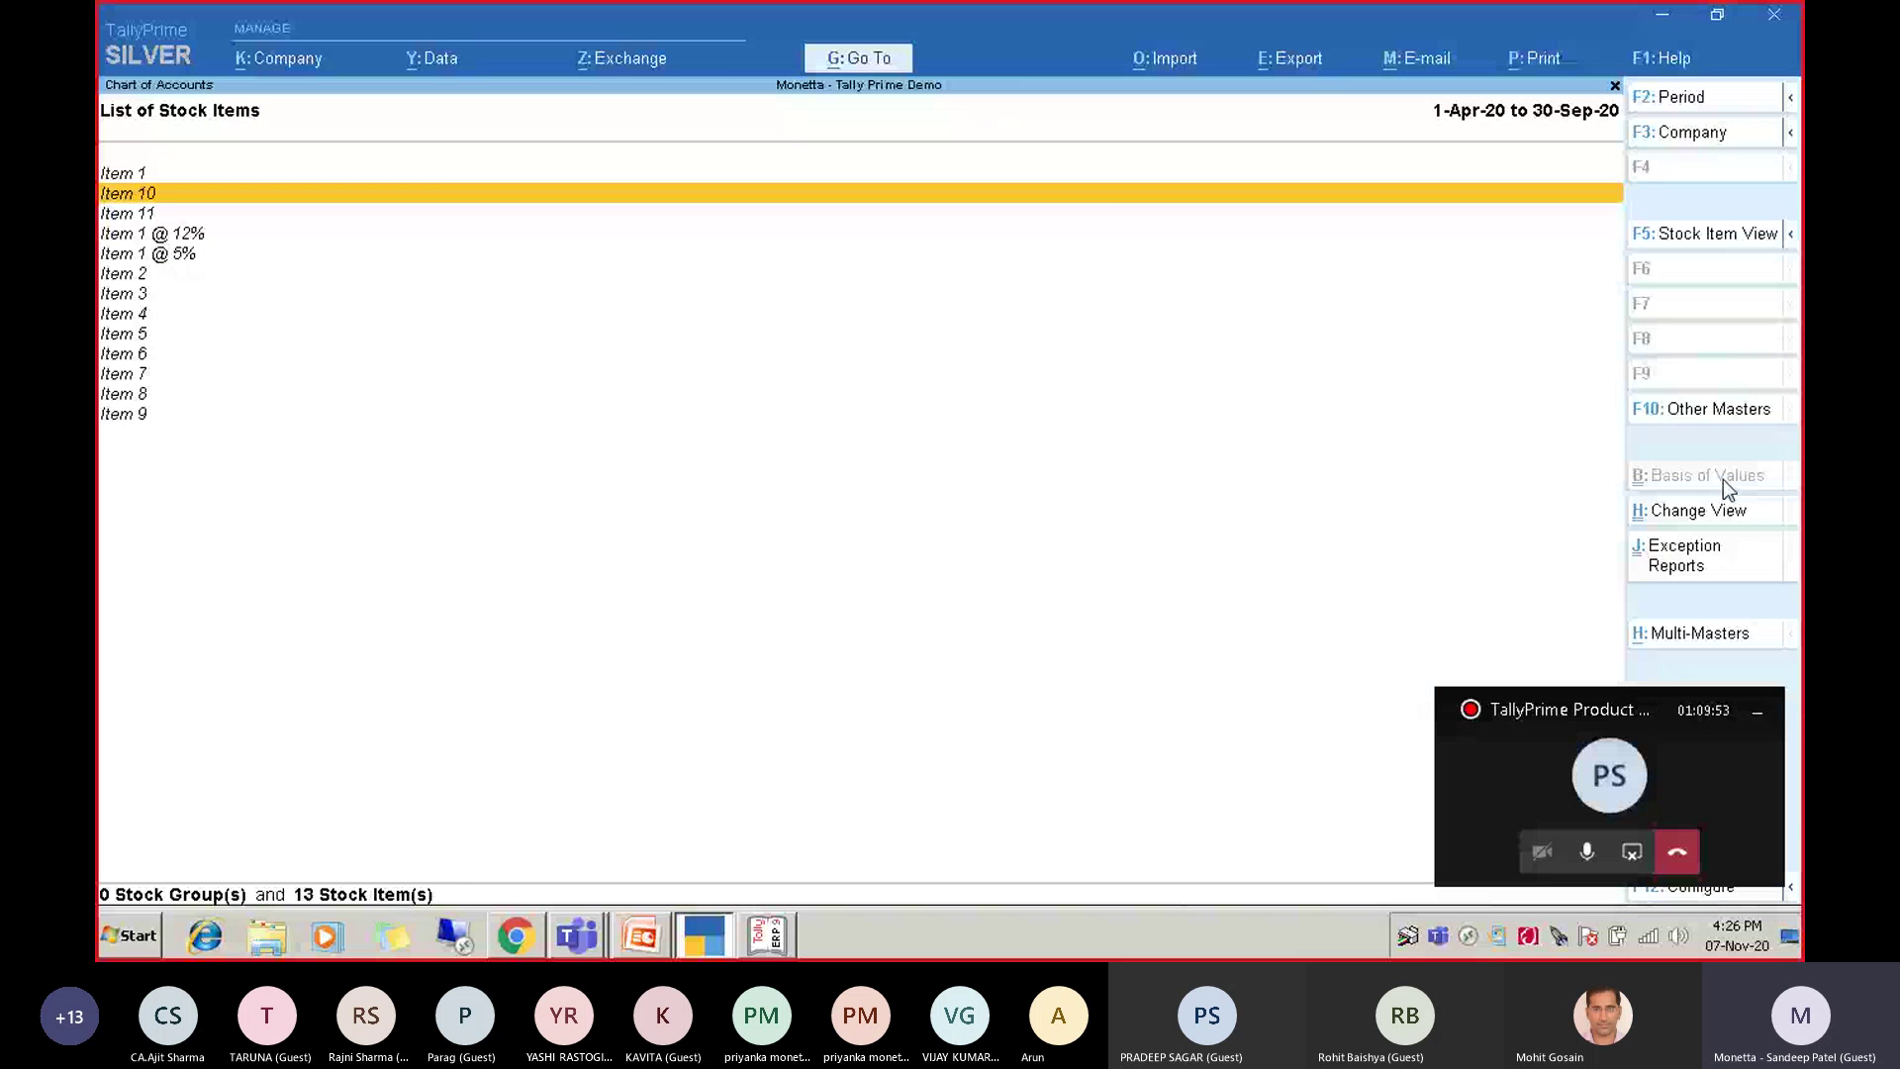
{"action": "key", "text": "Down"}
{"action": "key", "text": "Down"}
{"action": "key", "text": "Down"}
{"action": "key", "text": "Down"}
{"action": "key", "text": "Down"}
{"action": "key", "text": "Down"}
{"action": "key", "text": "Down"}
{"action": "key", "text": "Down"}
{"action": "key", "text": "Up"}
{"action": "key", "text": "Up"}
{"action": "key", "text": "Up"}
{"action": "key", "text": "Up"}
{"action": "key", "text": "Up"}
{"action": "key", "text": "Up"}
{"action": "key", "text": "Up"}
{"action": "key", "text": "Up"}
{"action": "key", "text": "Up"}
{"action": "key", "text": "Up"}
{"action": "key", "text": "Up"}
{"action": "key", "text": "Up"}
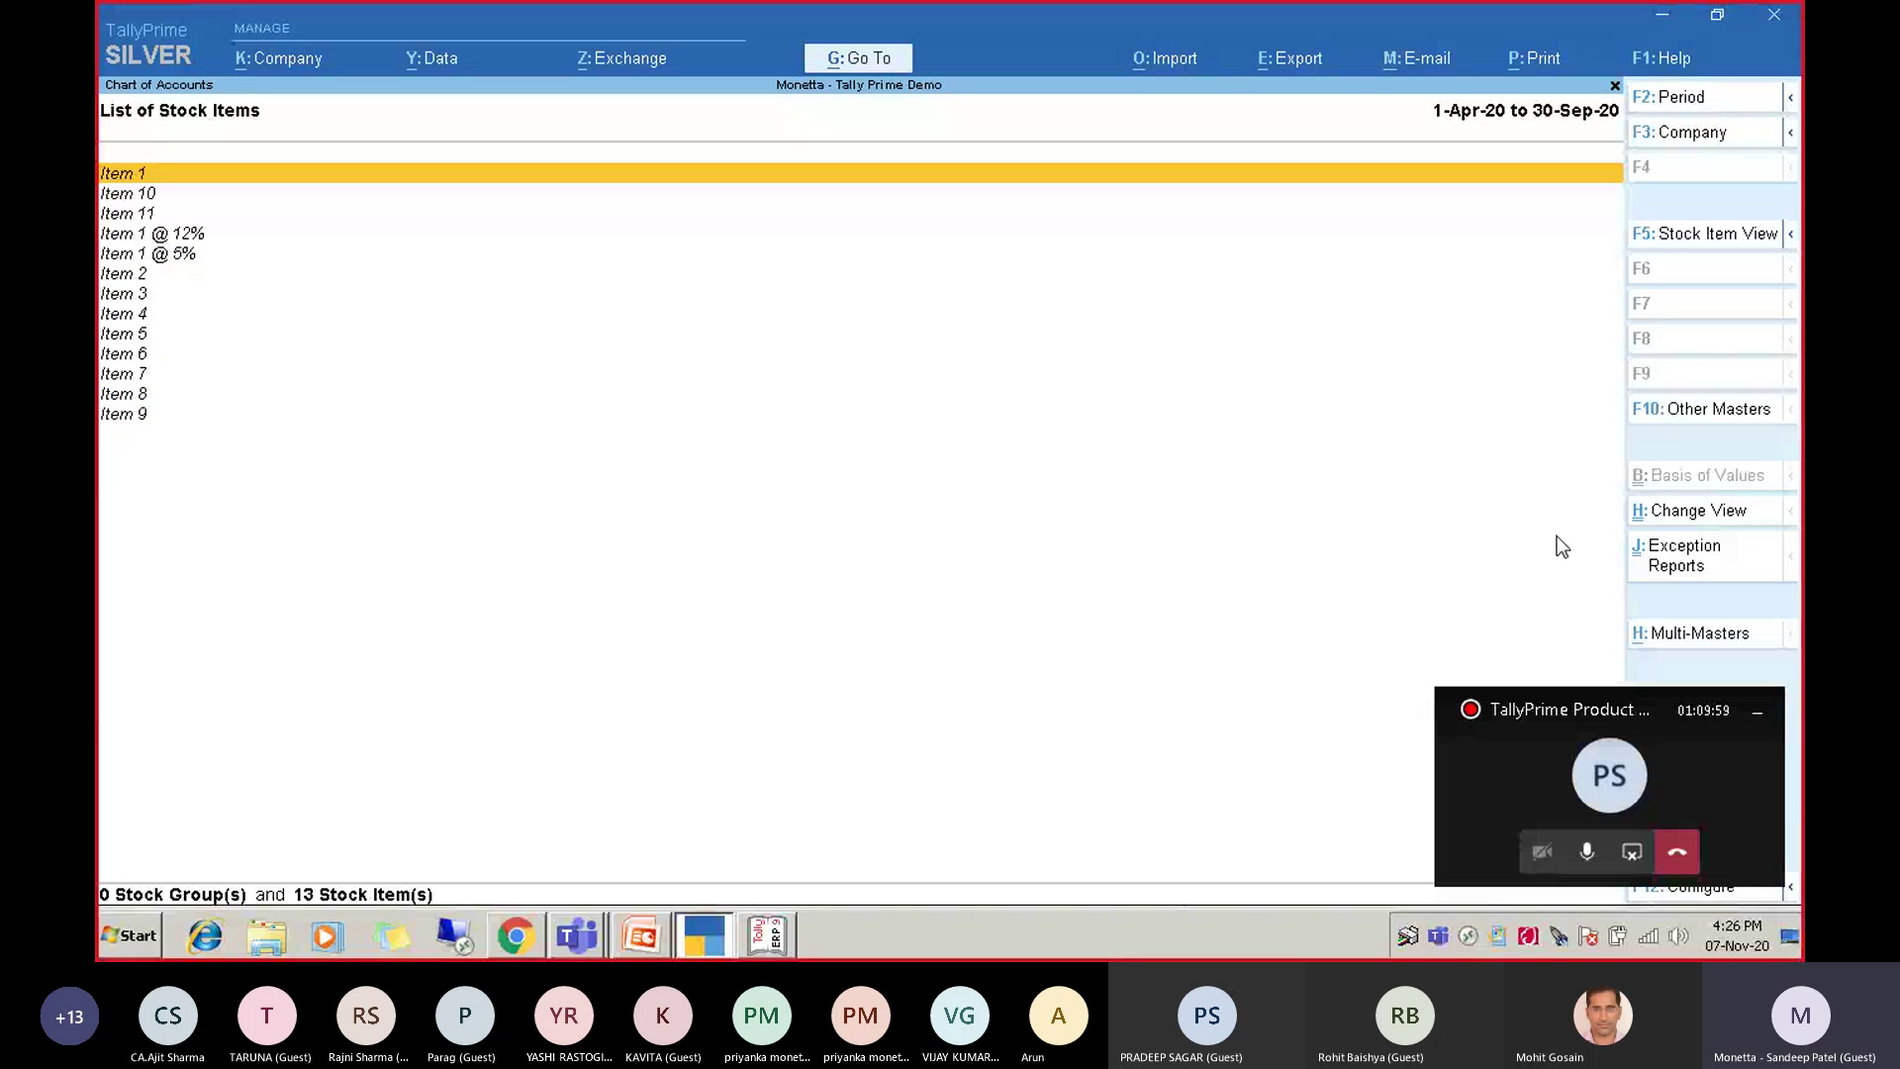
{"action": "left_click", "coordinate": [1755, 715]}
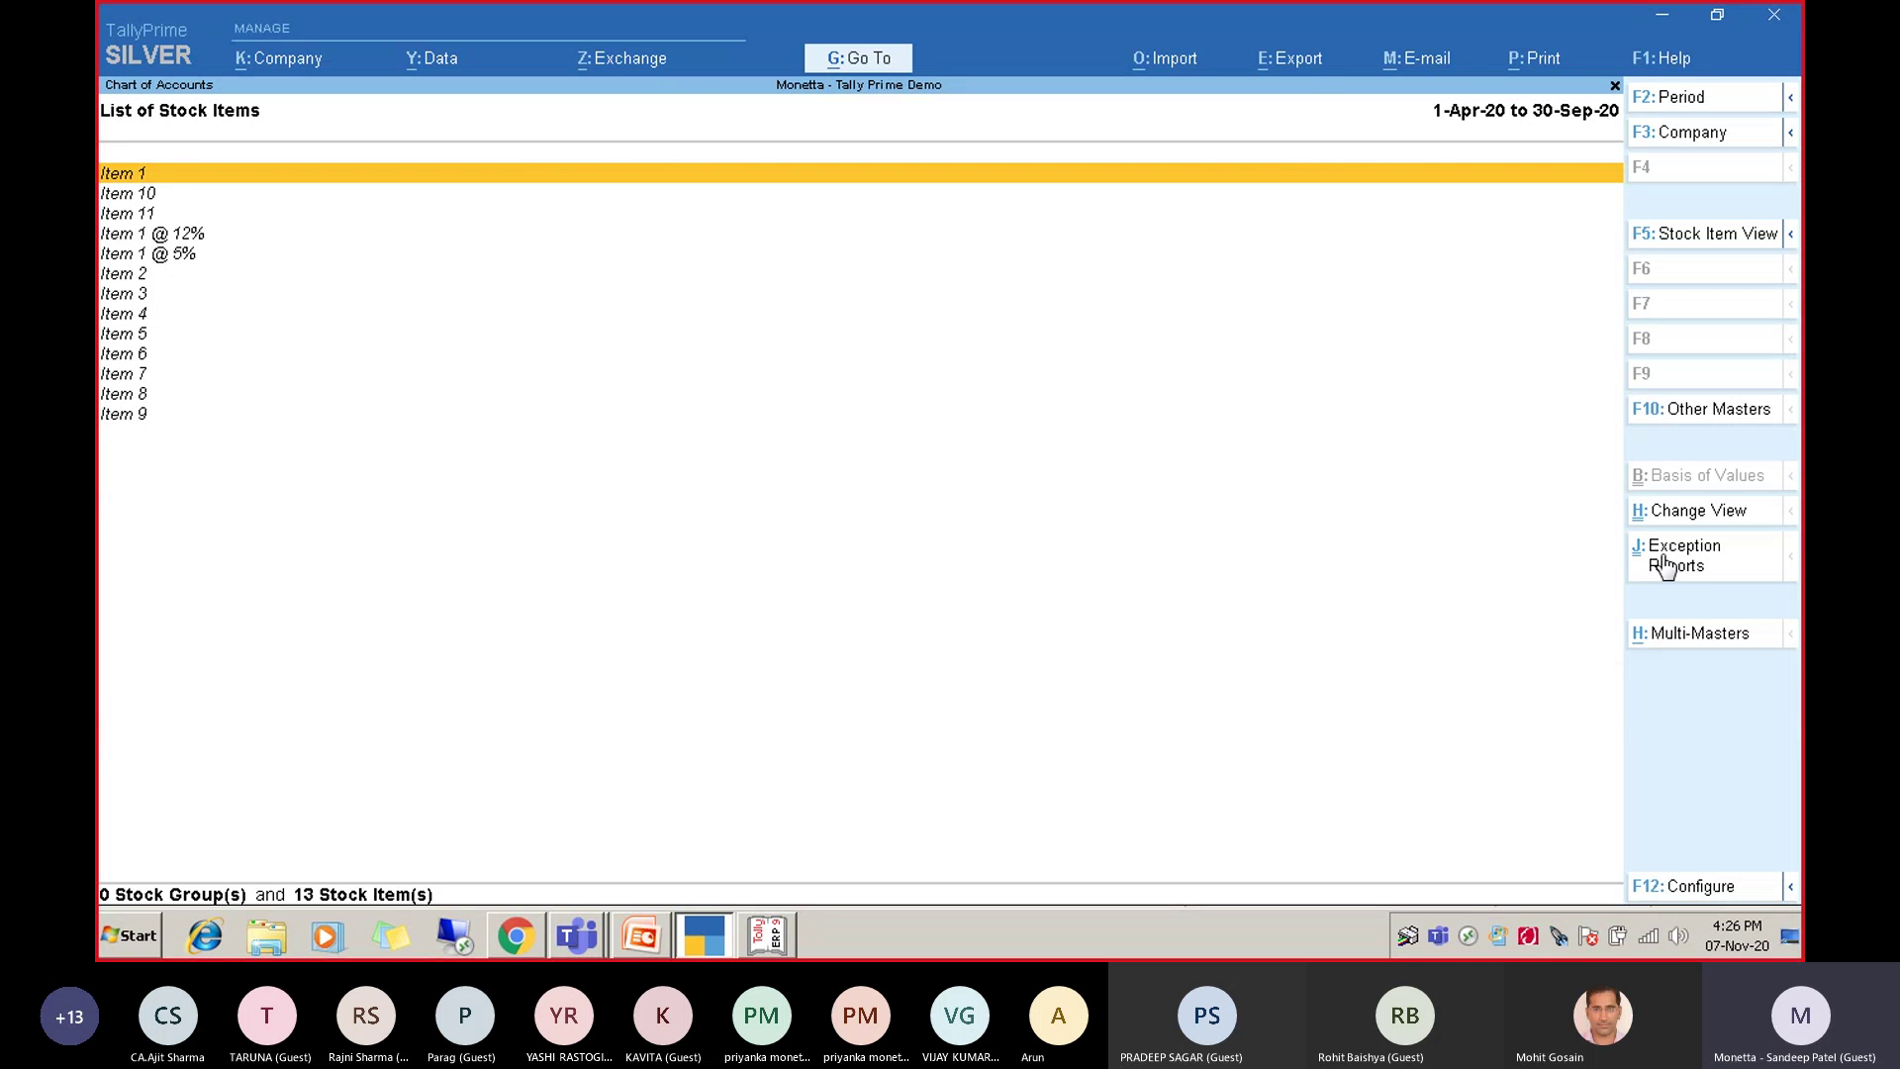
Show only the unused stock items via Exception Reports > Show Unused.
{"action": "left_click", "coordinate": [1664, 562]}
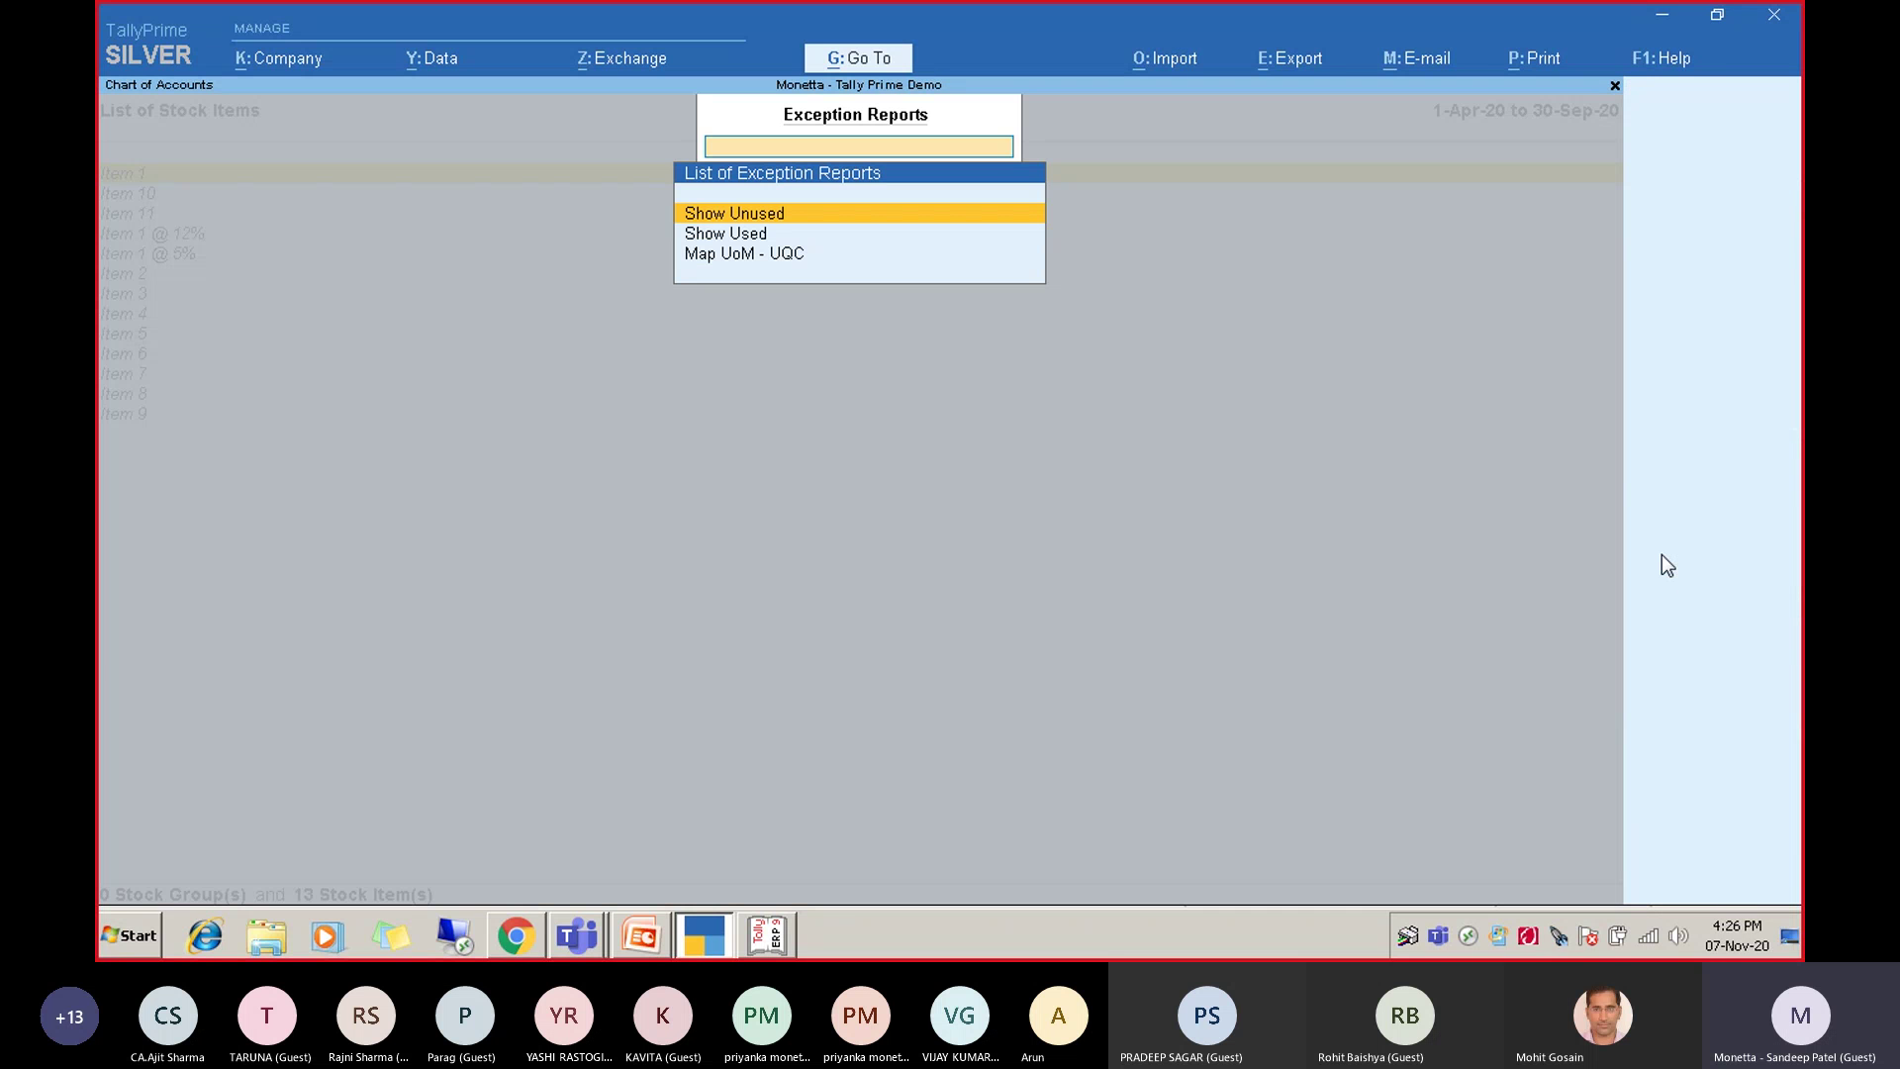
{"action": "key", "text": "Down"}
{"action": "key", "text": "Up"}
{"action": "key", "text": "Return"}
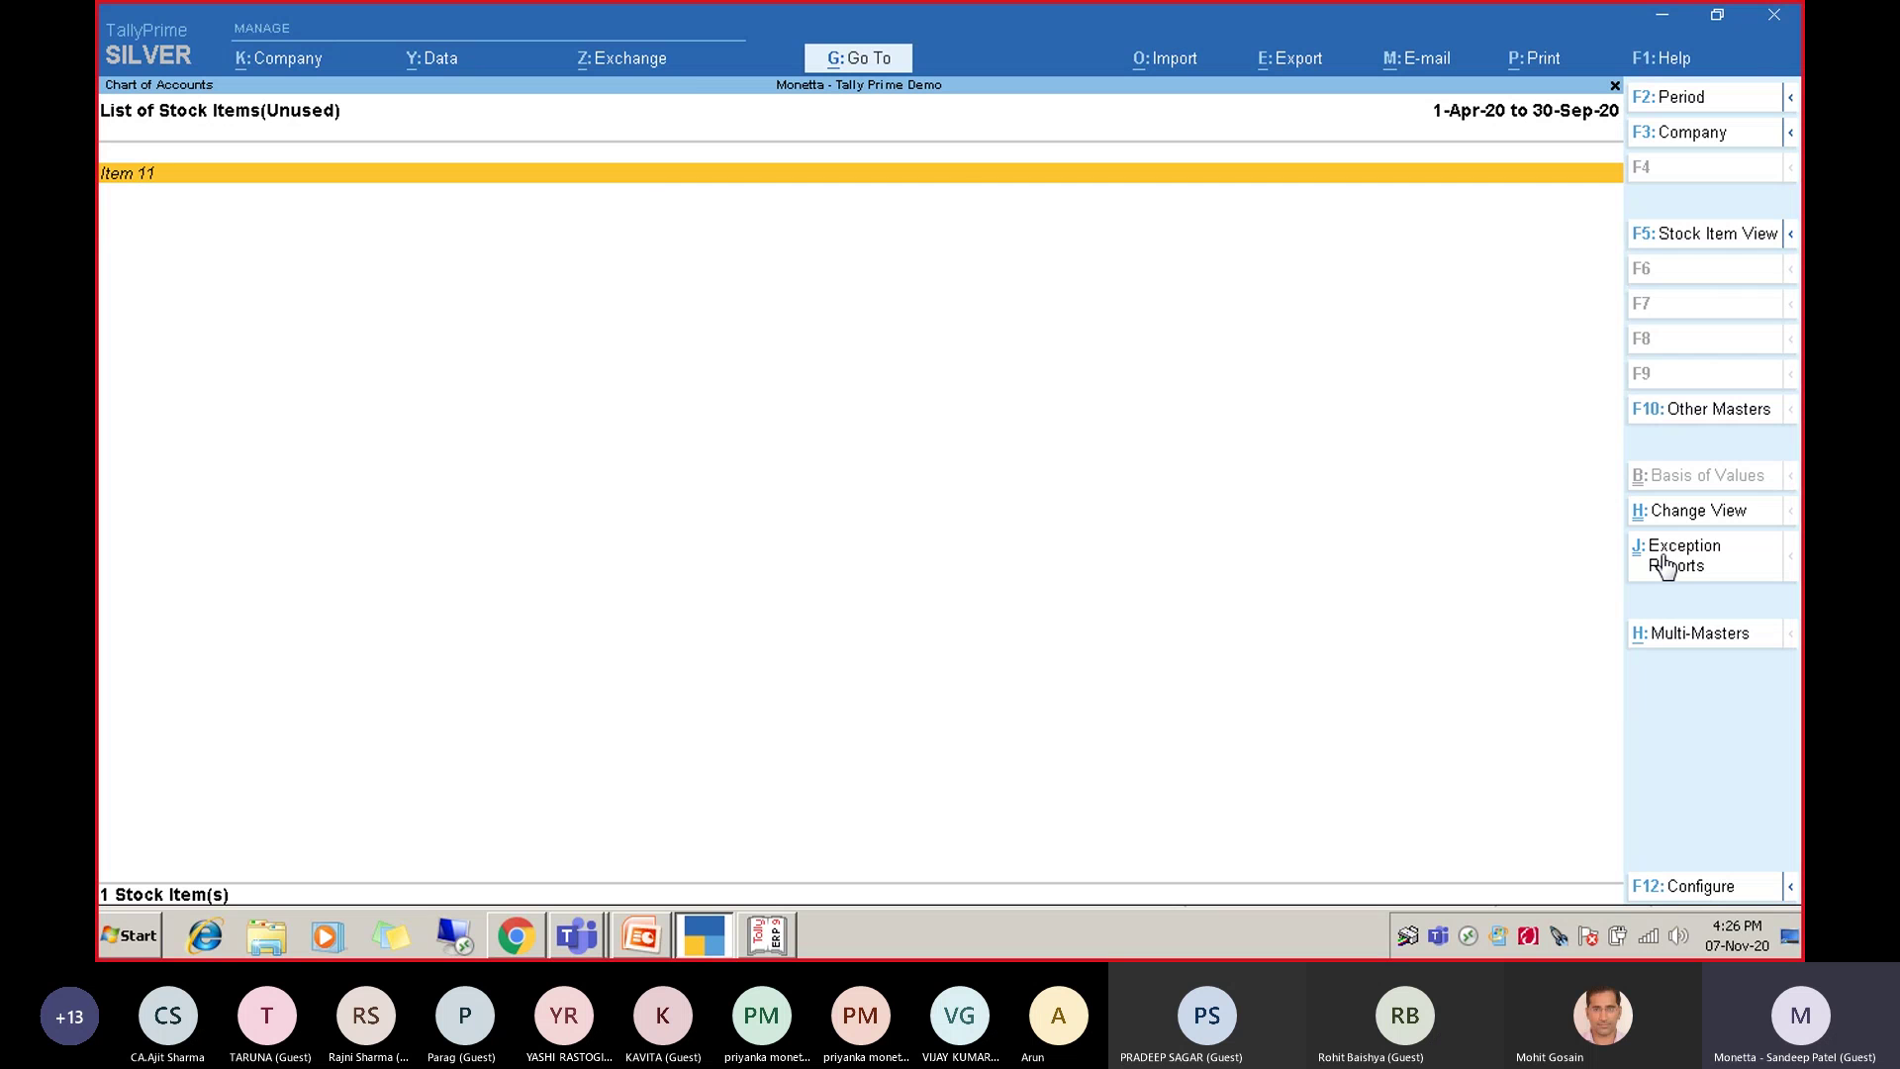
{"action": "key", "text": "Escape"}
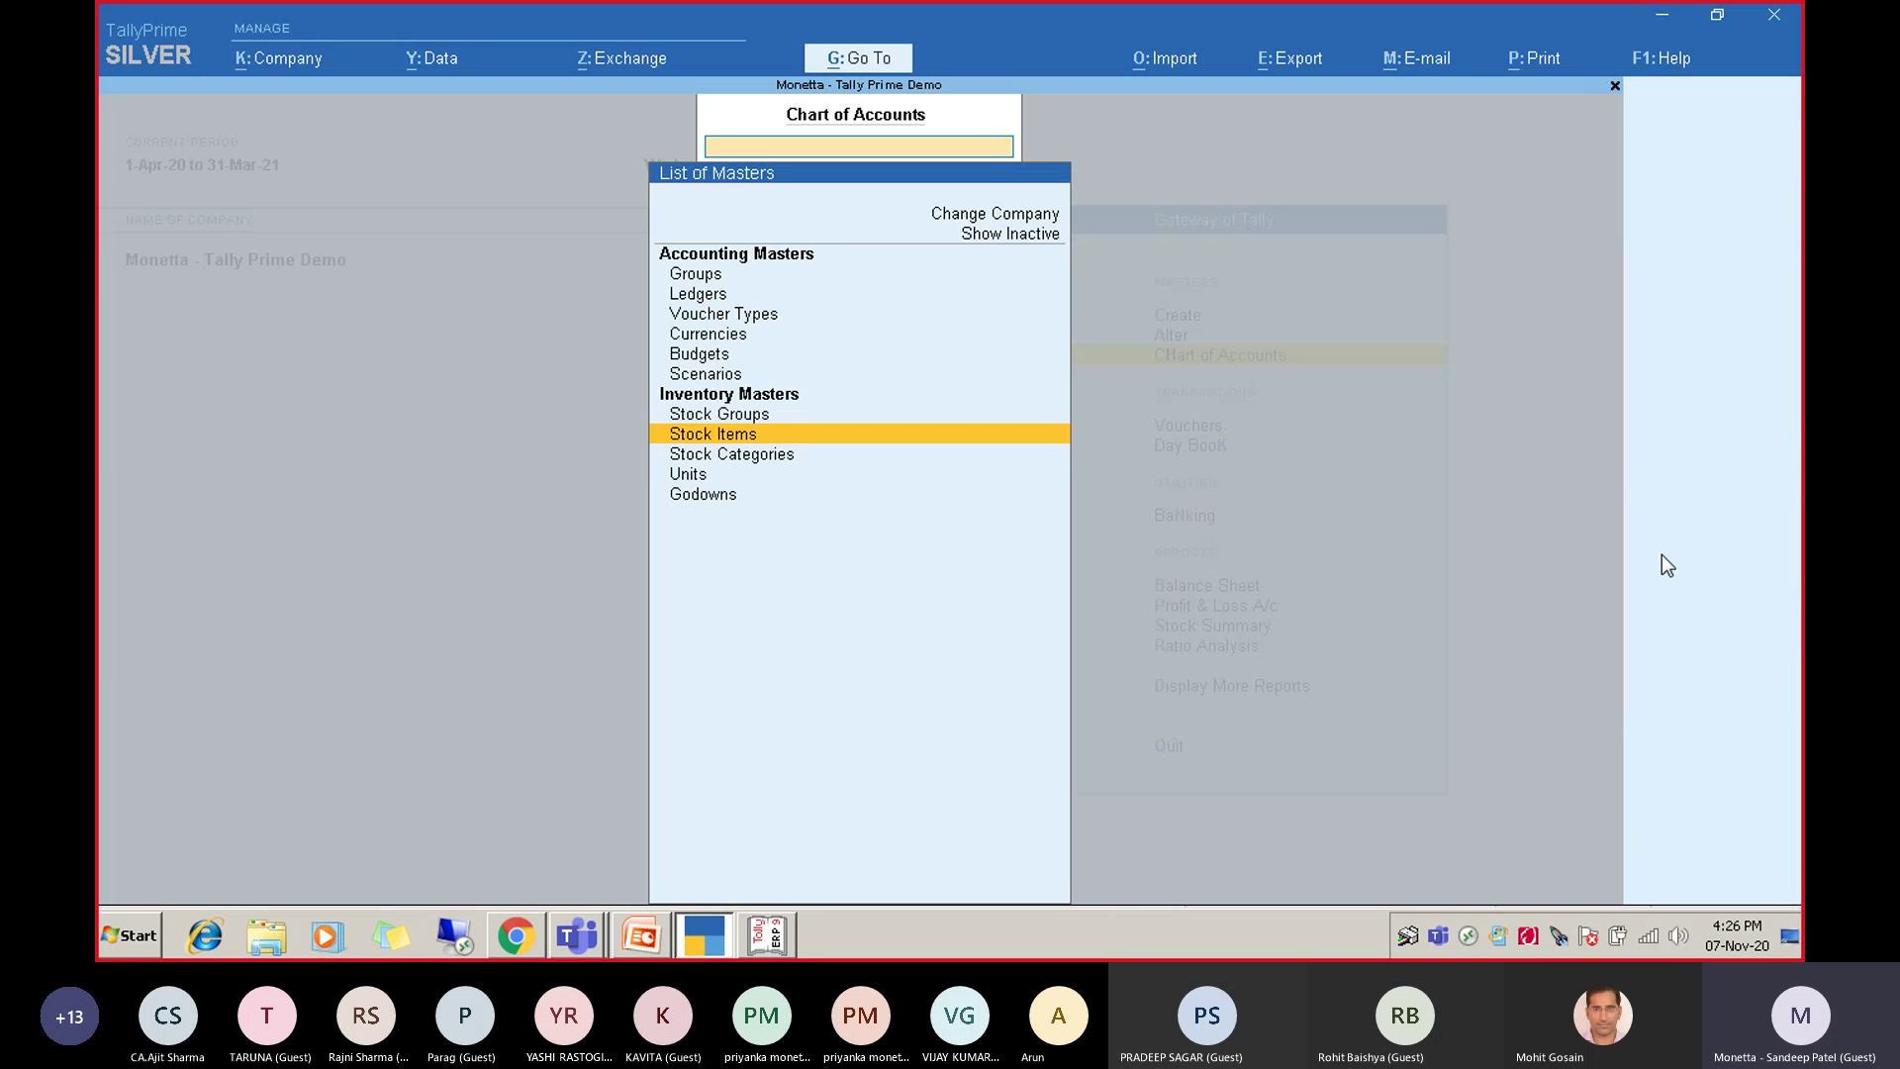
List the unused ledgers, Cash and Supplier Central, then return to the Gateway of Tally.
{"action": "key", "text": "Up"}
{"action": "key", "text": "Up"}
{"action": "key", "text": "Up"}
{"action": "key", "text": "Up"}
{"action": "key", "text": "Up"}
{"action": "key", "text": "Up"}
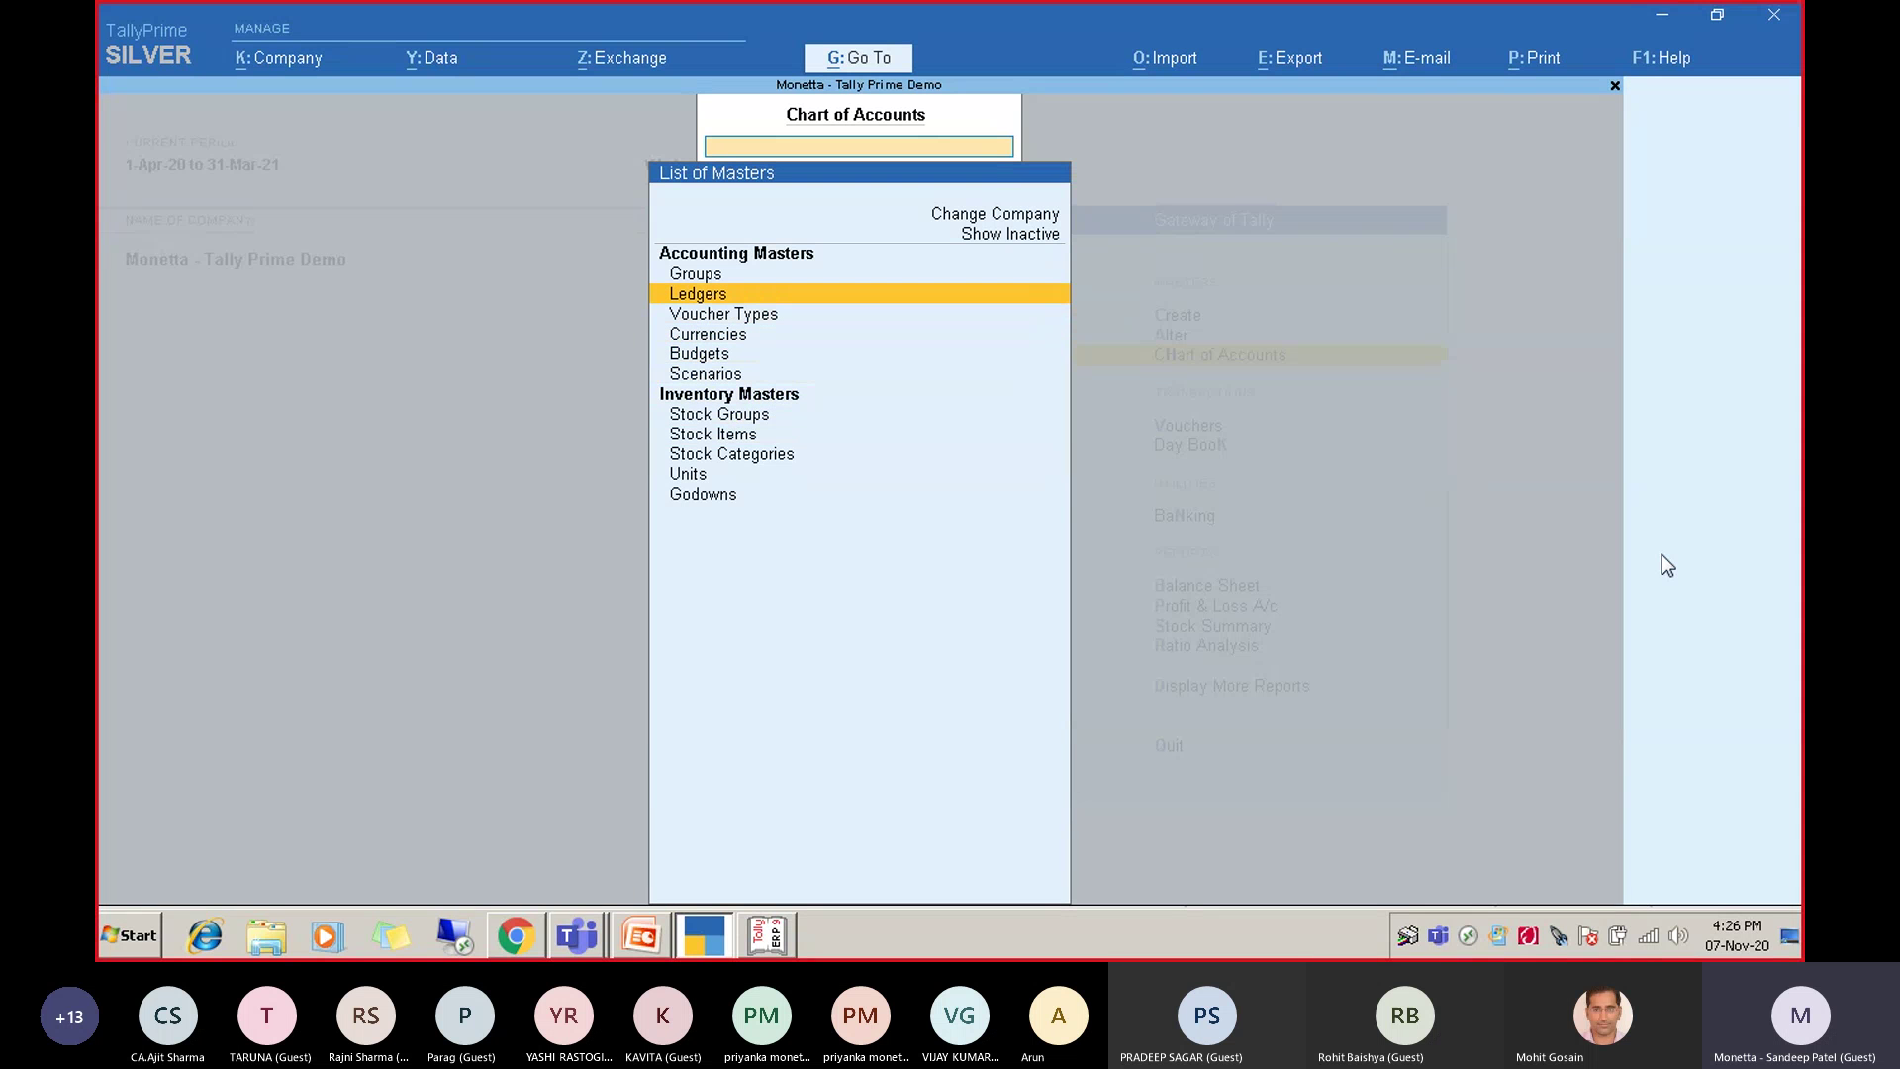
{"action": "key", "text": "Return"}
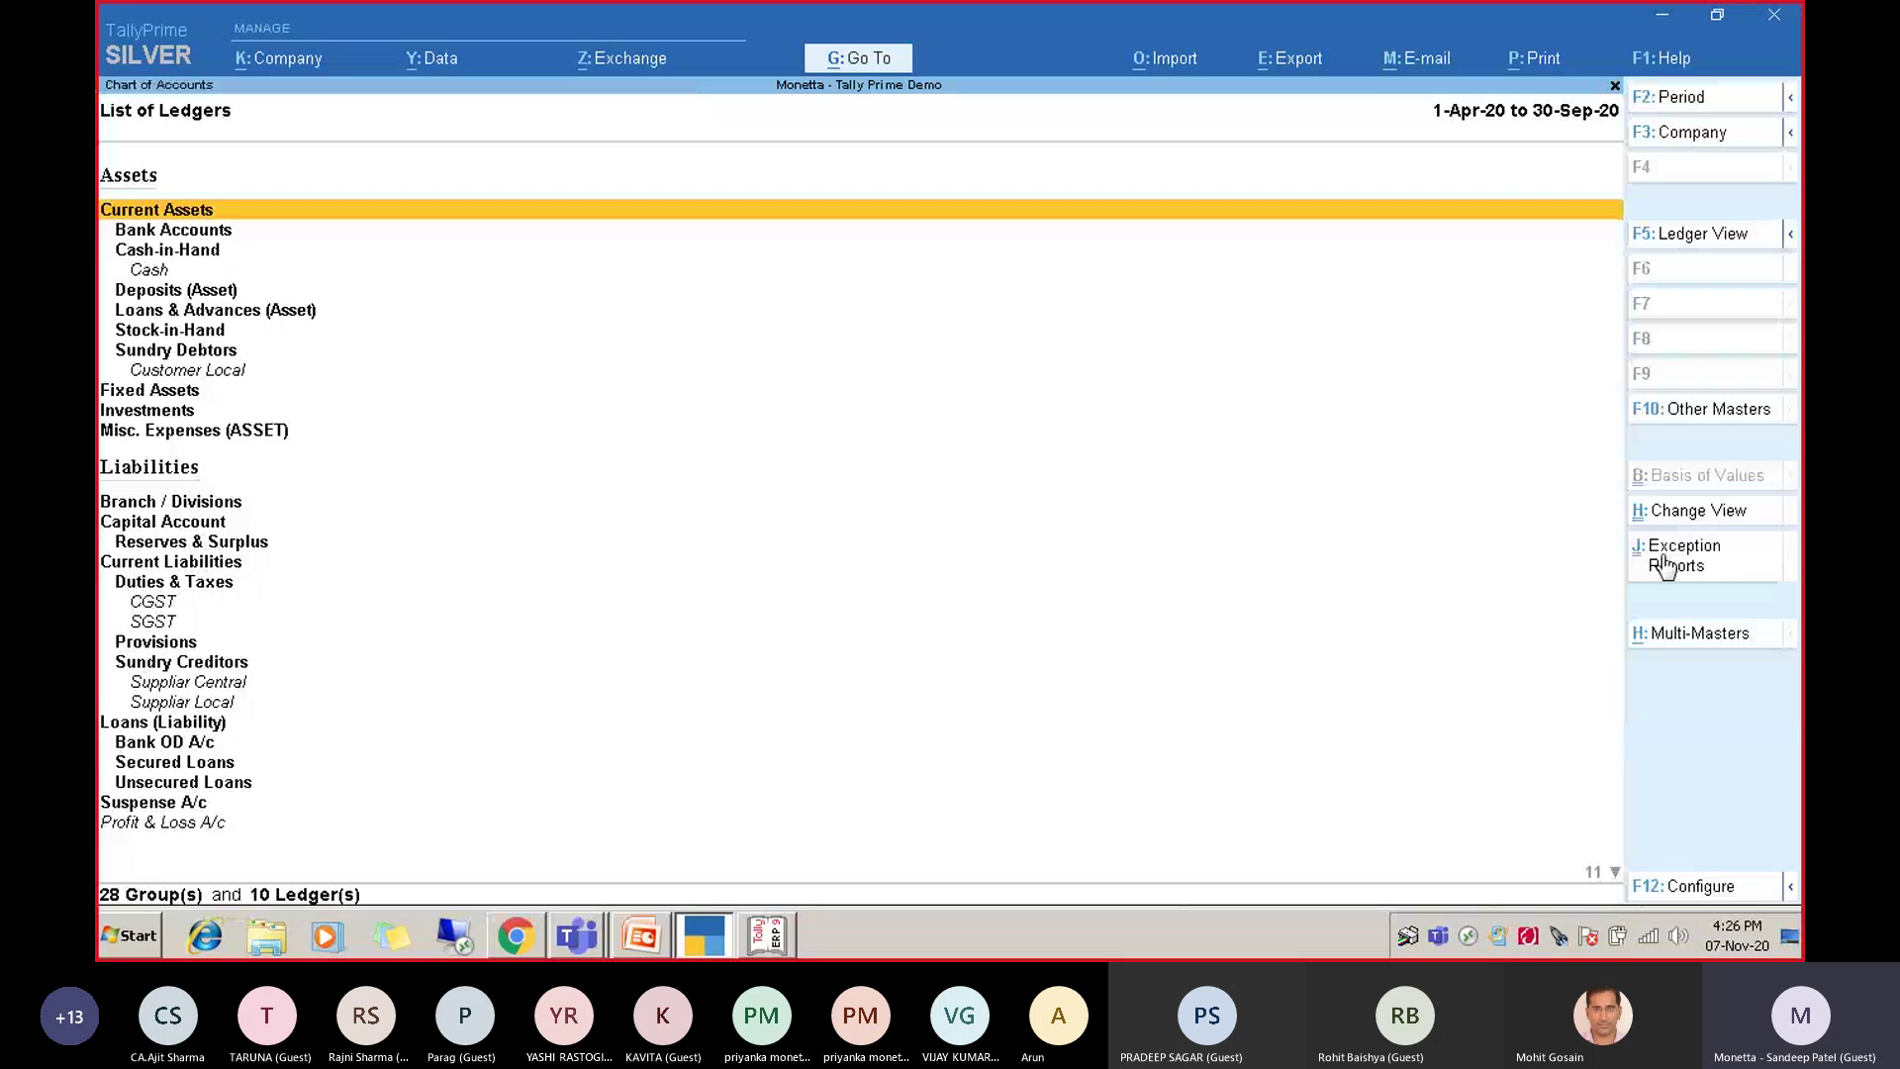
{"action": "left_click", "coordinate": [1662, 564]}
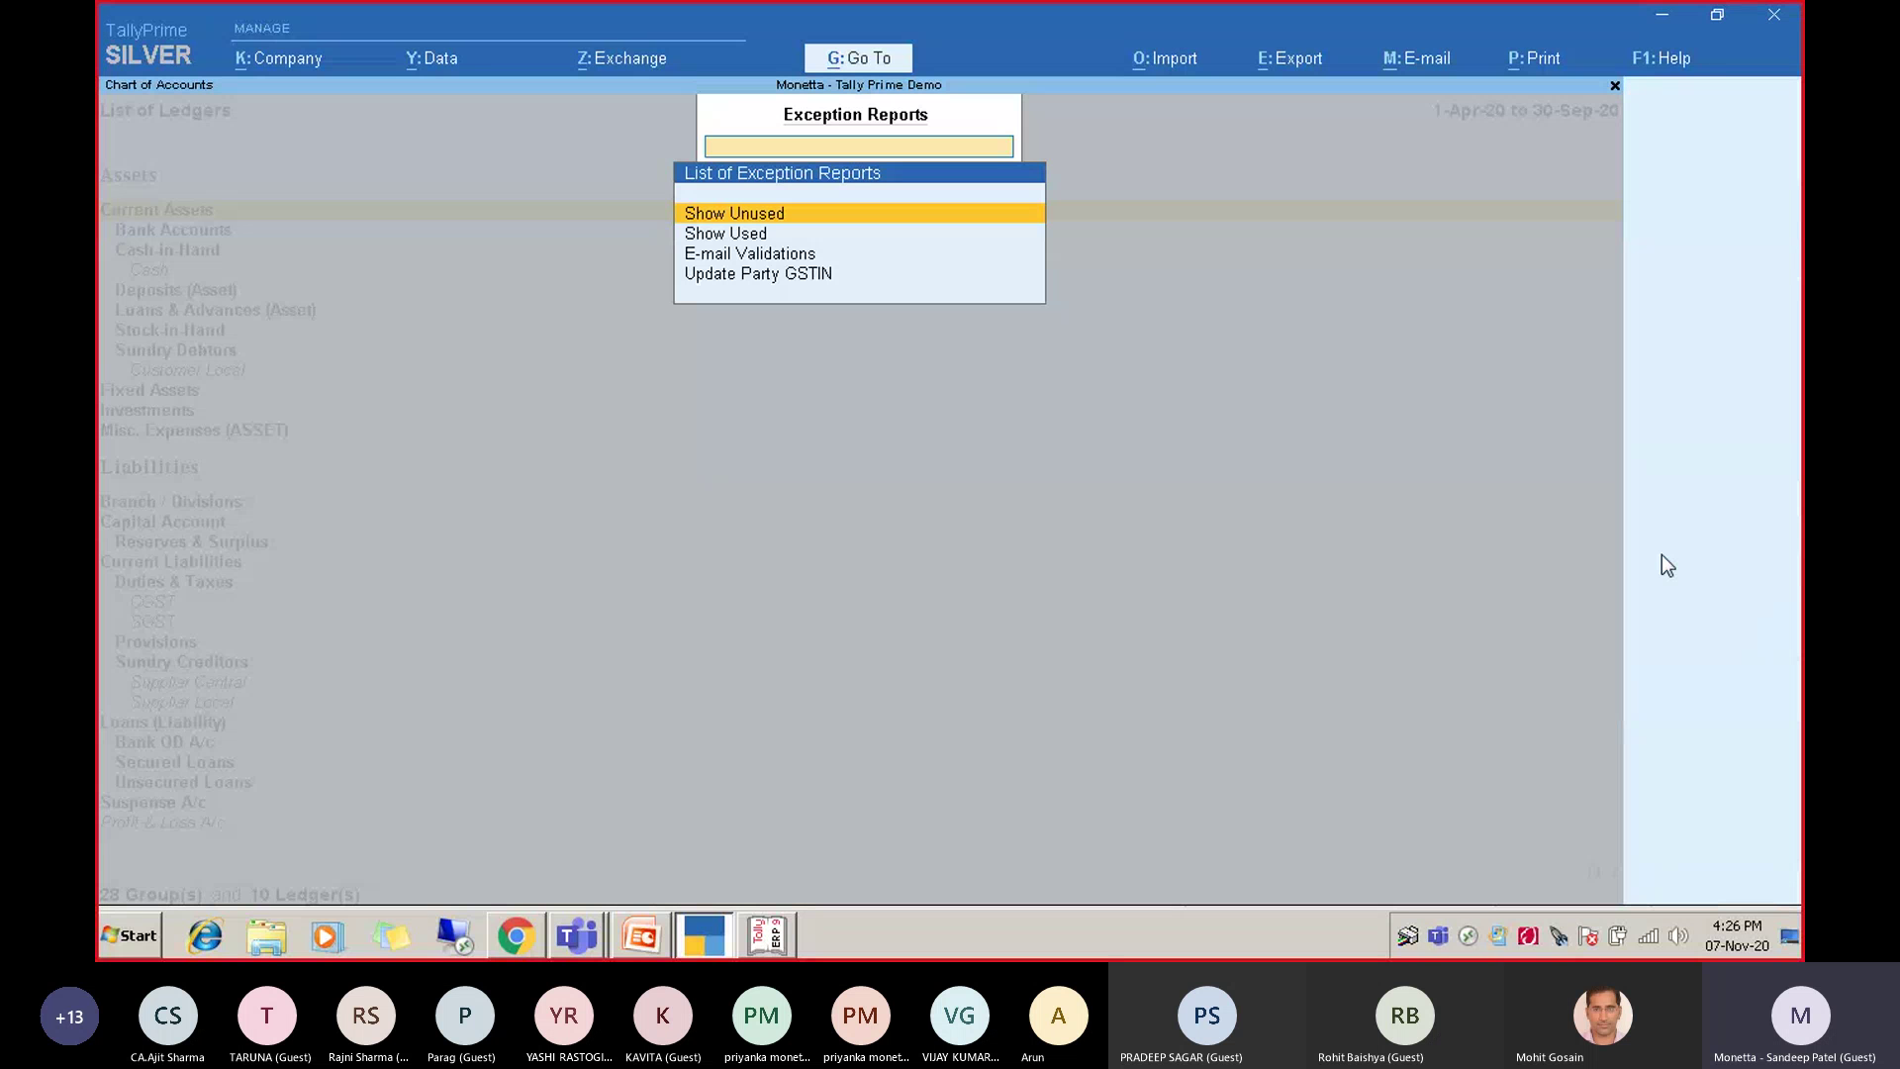
{"action": "key", "text": "Down"}
{"action": "key", "text": "Up"}
{"action": "key", "text": "Return"}
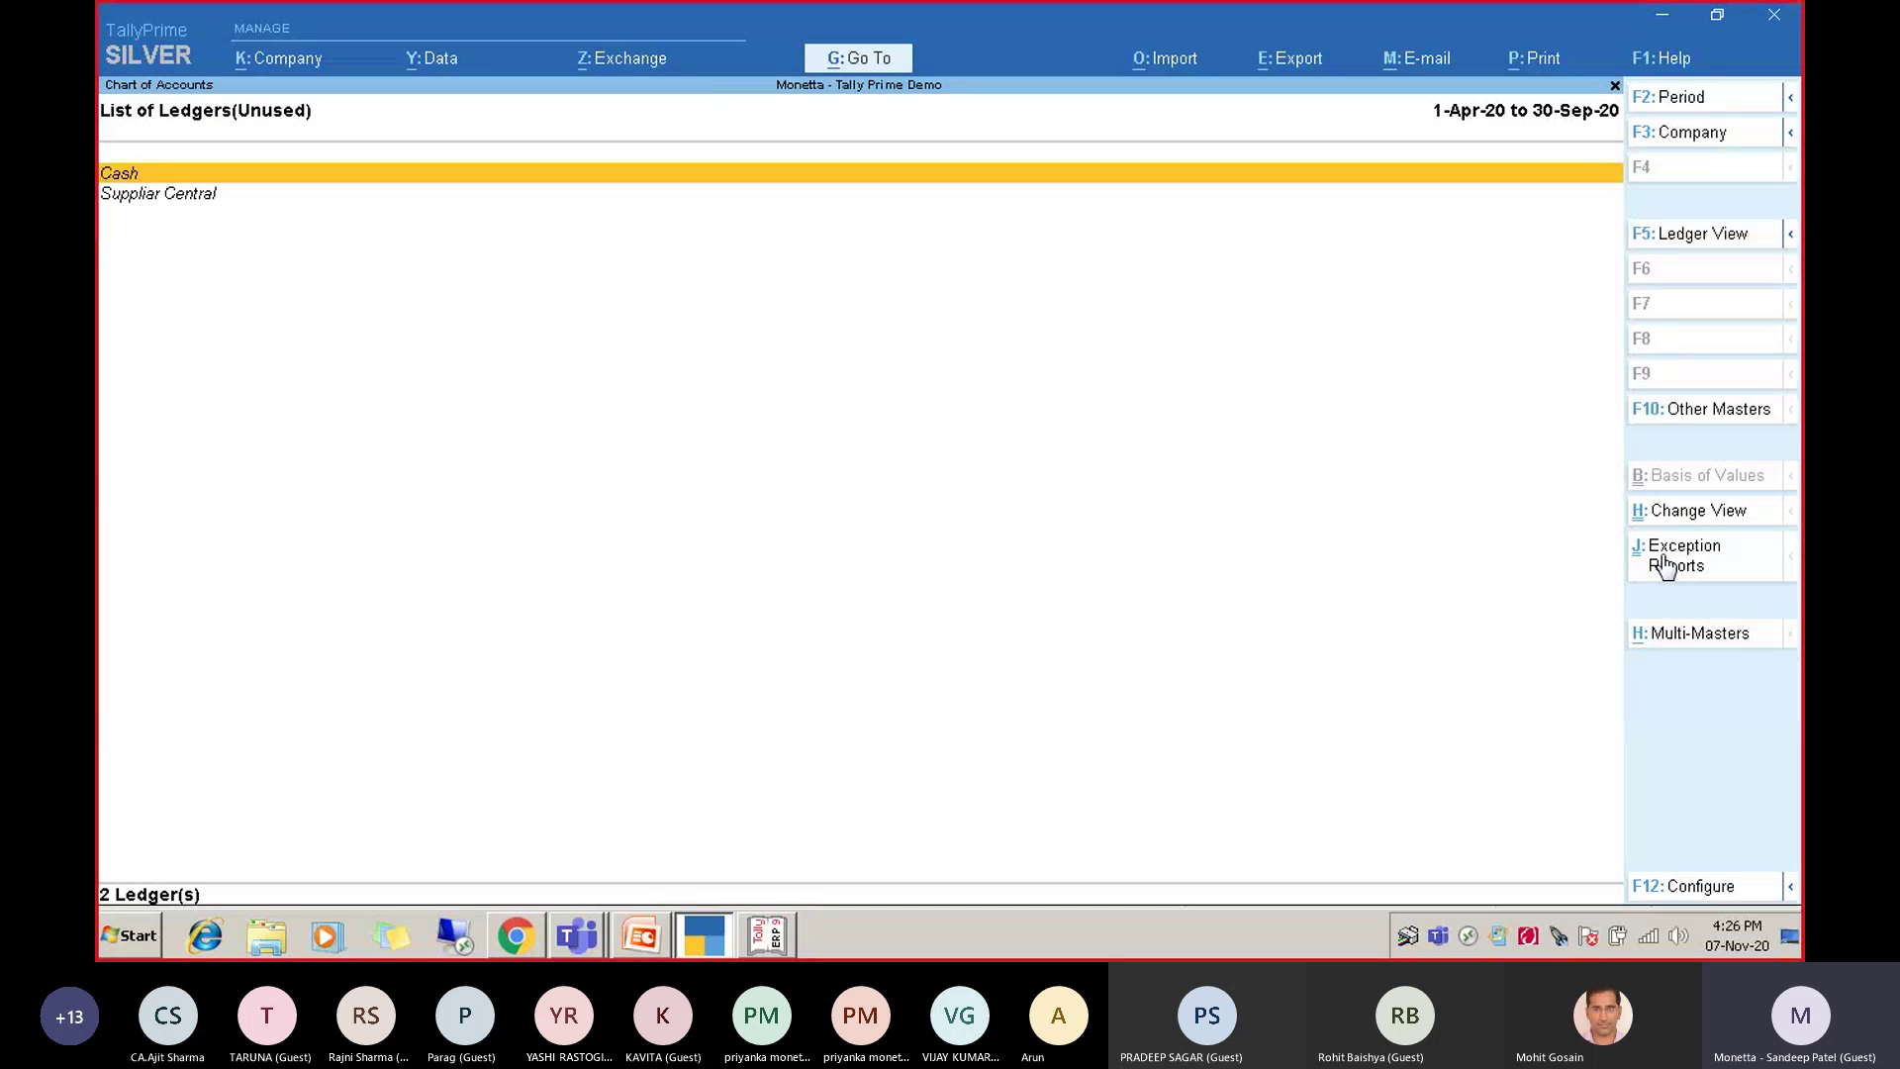
{"action": "key", "text": "Down"}
{"action": "key", "text": "Up"}
{"action": "key", "text": "Down"}
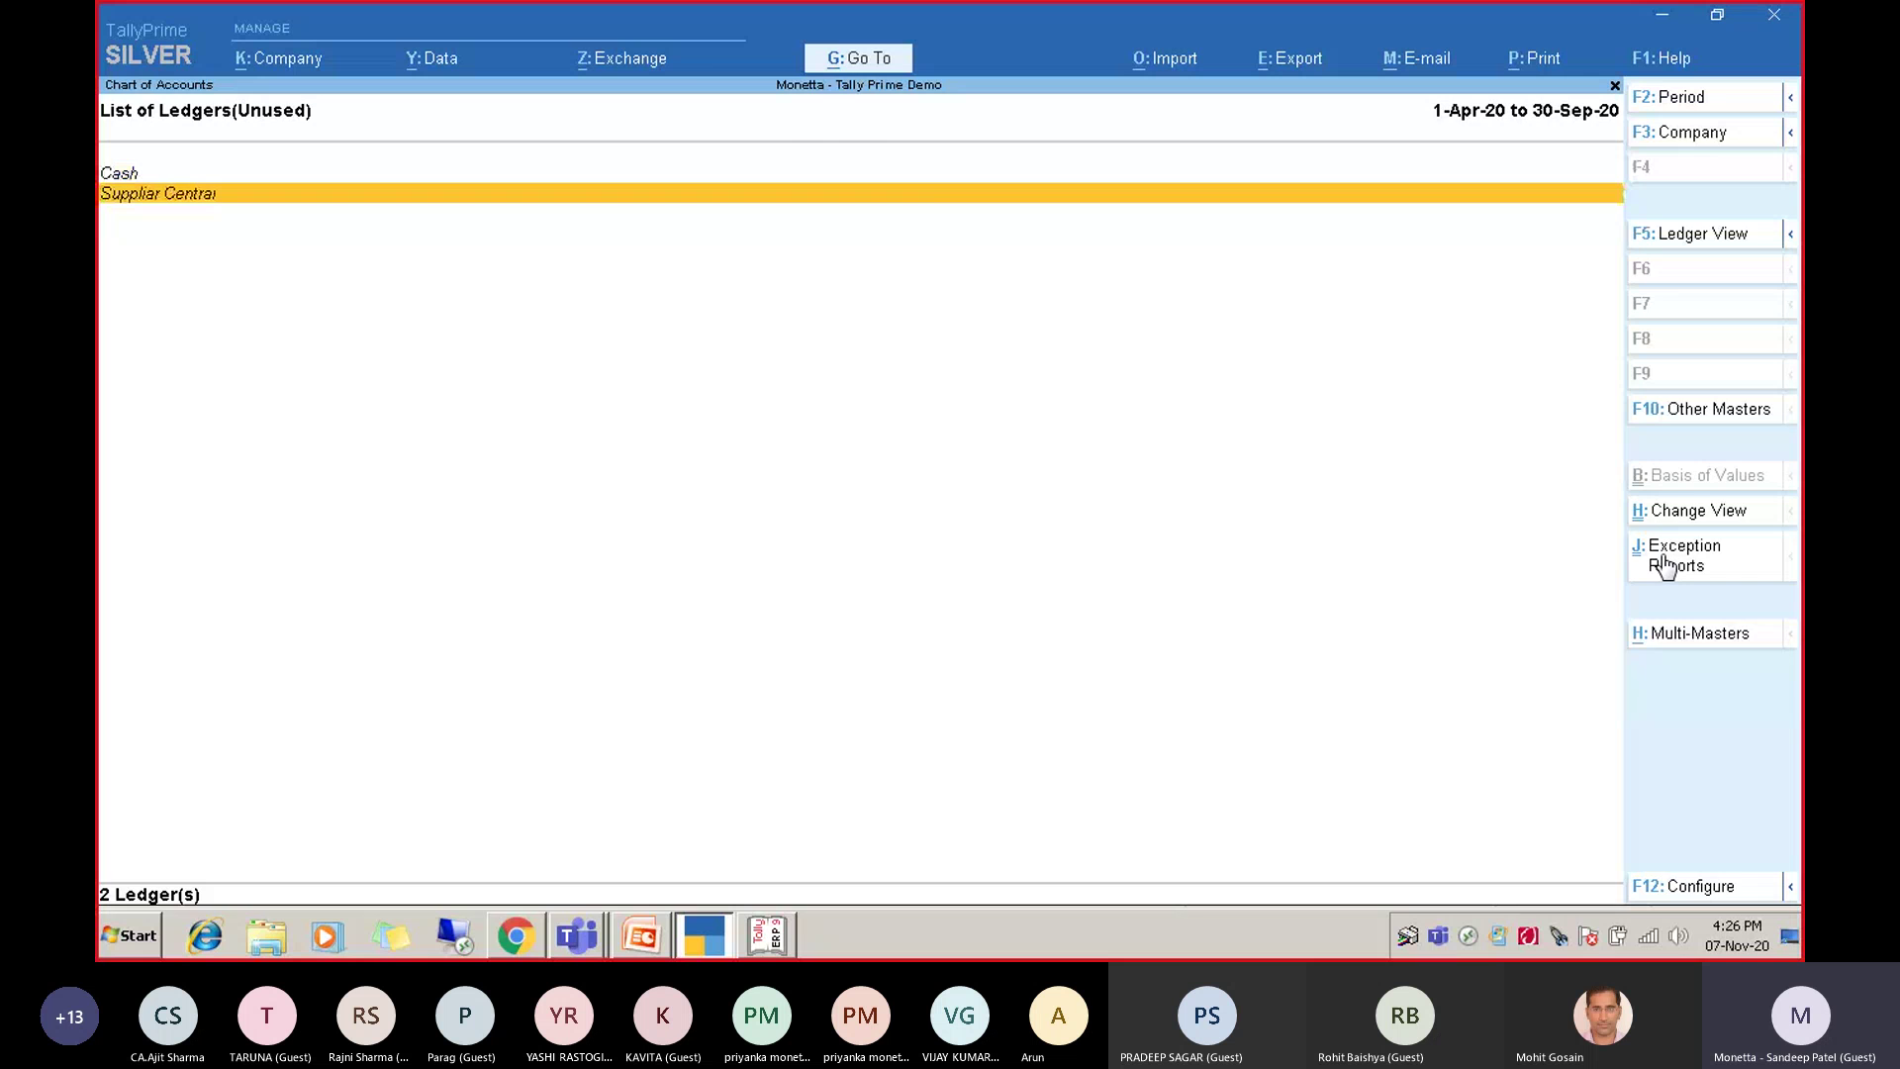
{"action": "key", "text": "Escape"}
{"action": "key", "text": "Escape"}
{"action": "key", "text": "Escape"}
{"action": "key", "text": "Escape"}
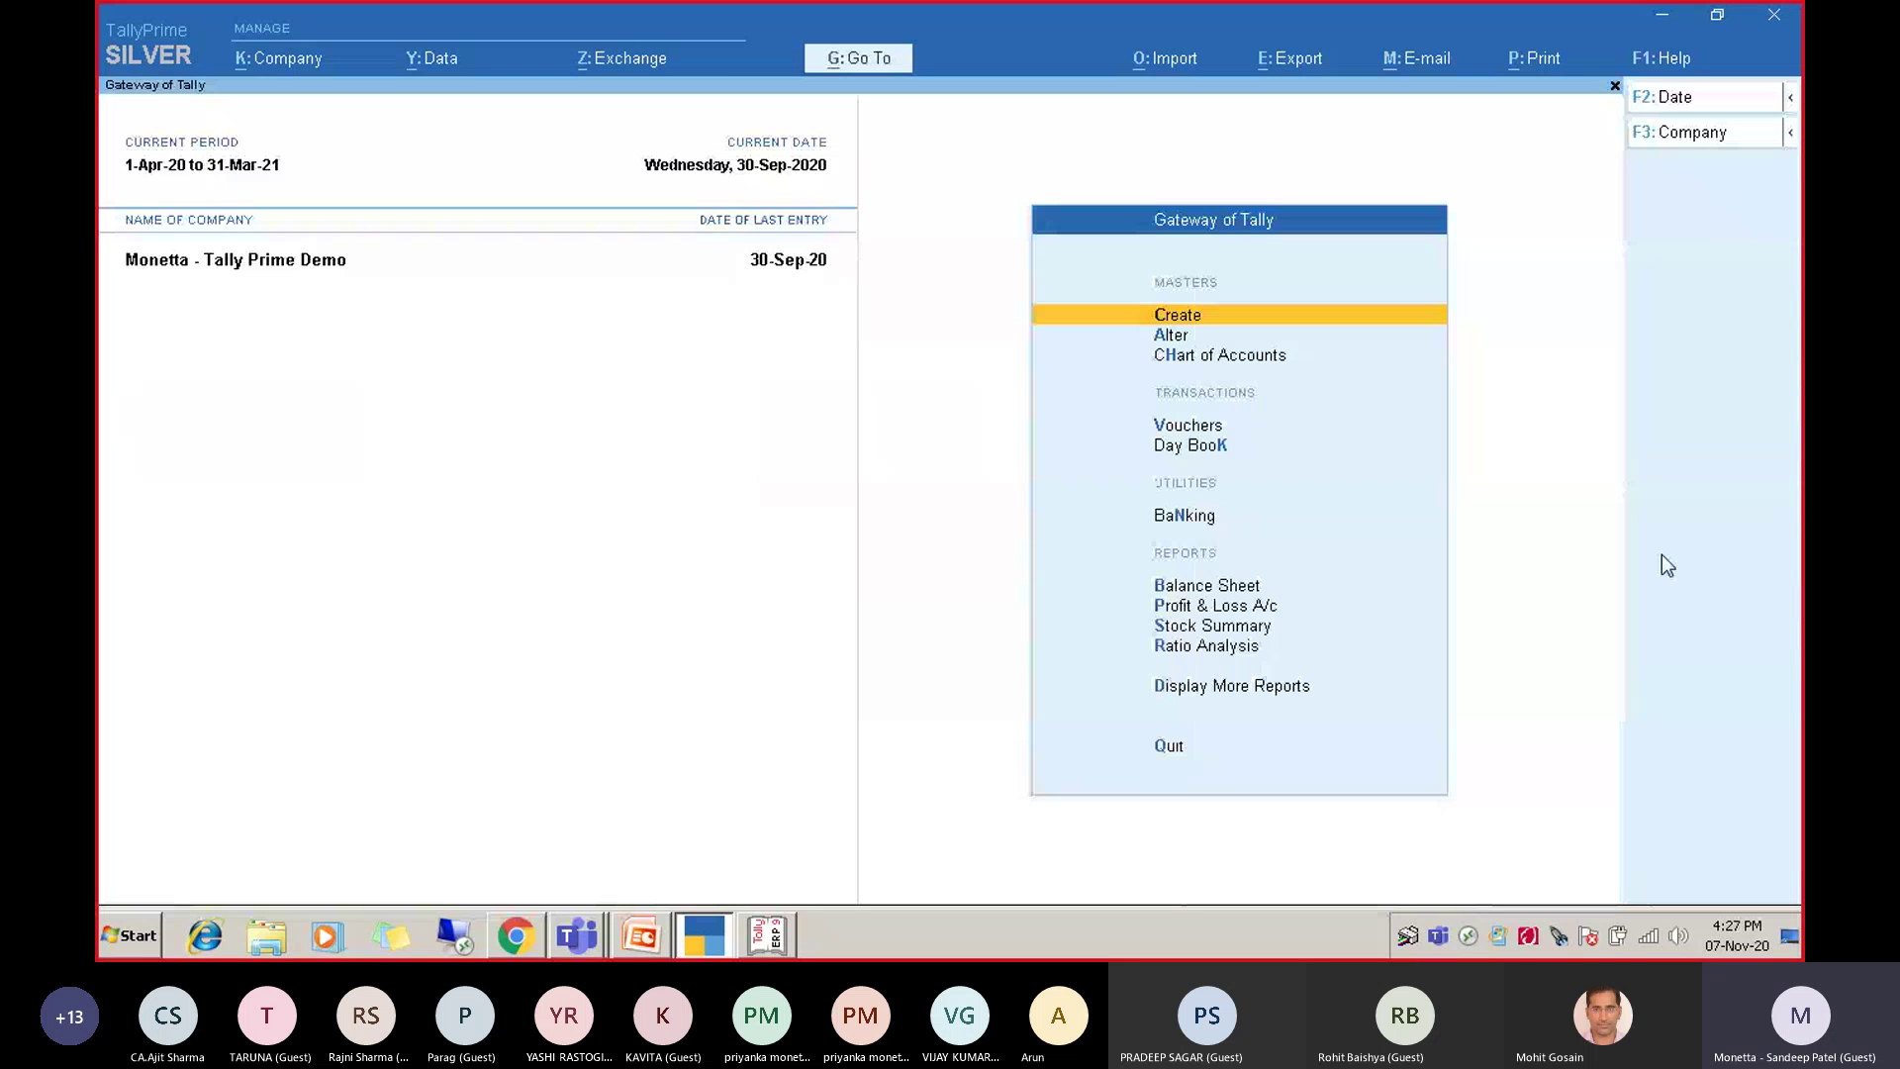
Browse the Gateway menu entries such as Day Book, Vouchers, Stock Summary and Banking.
{"action": "key", "text": "Down"}
{"action": "key", "text": "Down"}
{"action": "key", "text": "Down"}
{"action": "key", "text": "Down"}
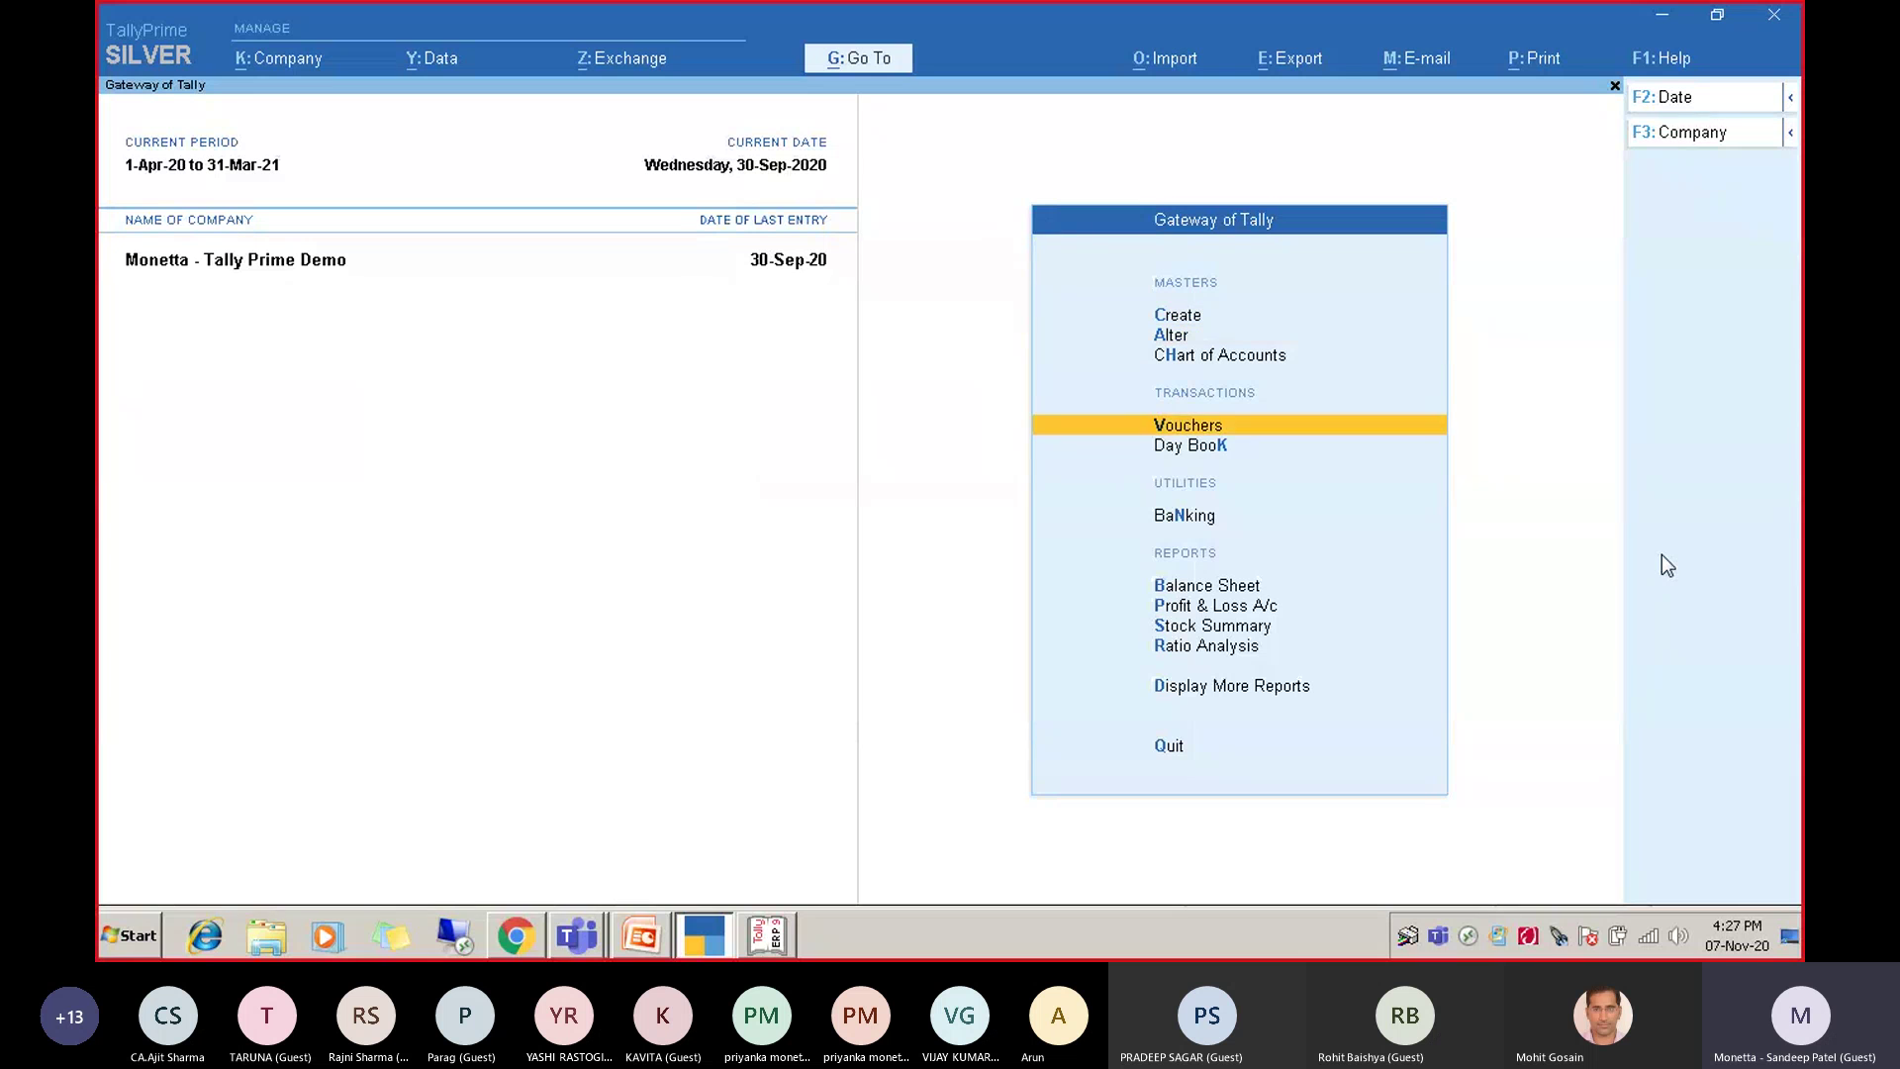
{"action": "key", "text": "Up"}
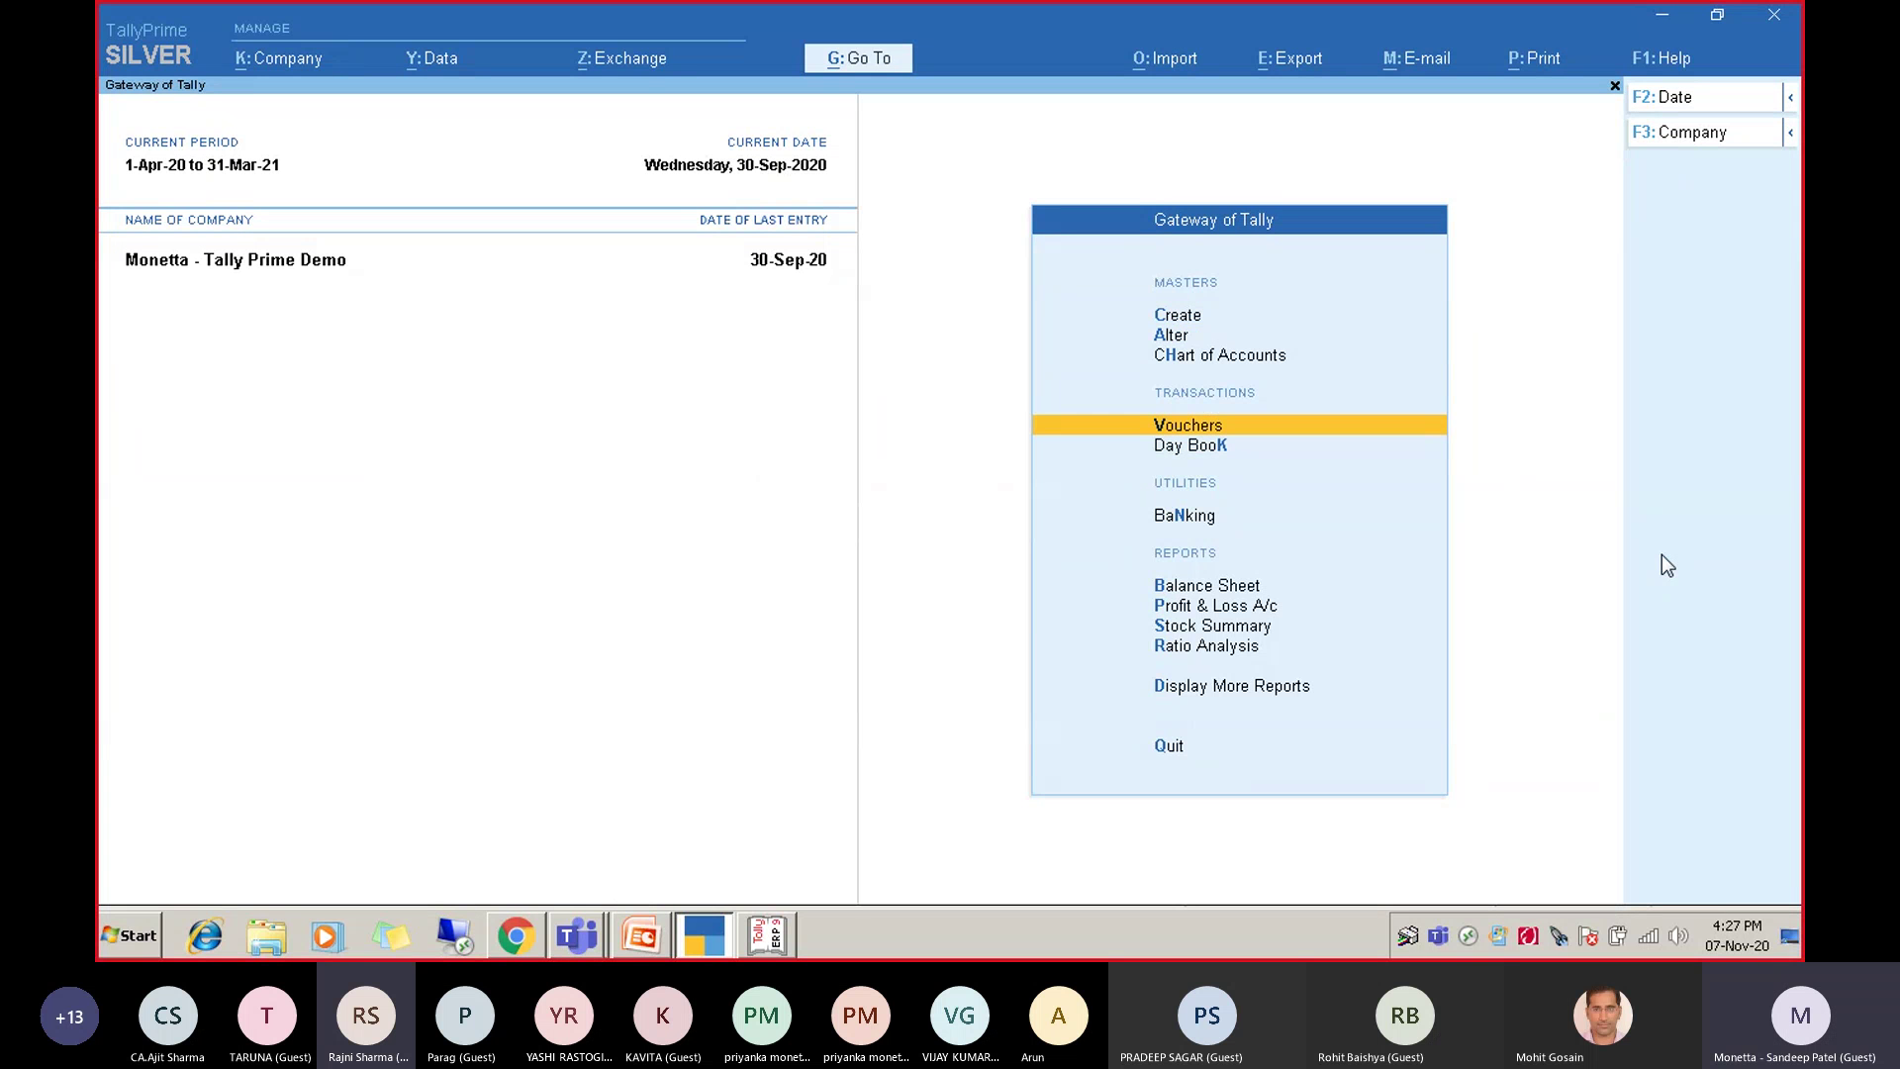
{"action": "key", "text": "Down"}
{"action": "key", "text": "Down"}
{"action": "key", "text": "Down"}
{"action": "key", "text": "Down"}
{"action": "key", "text": "Down"}
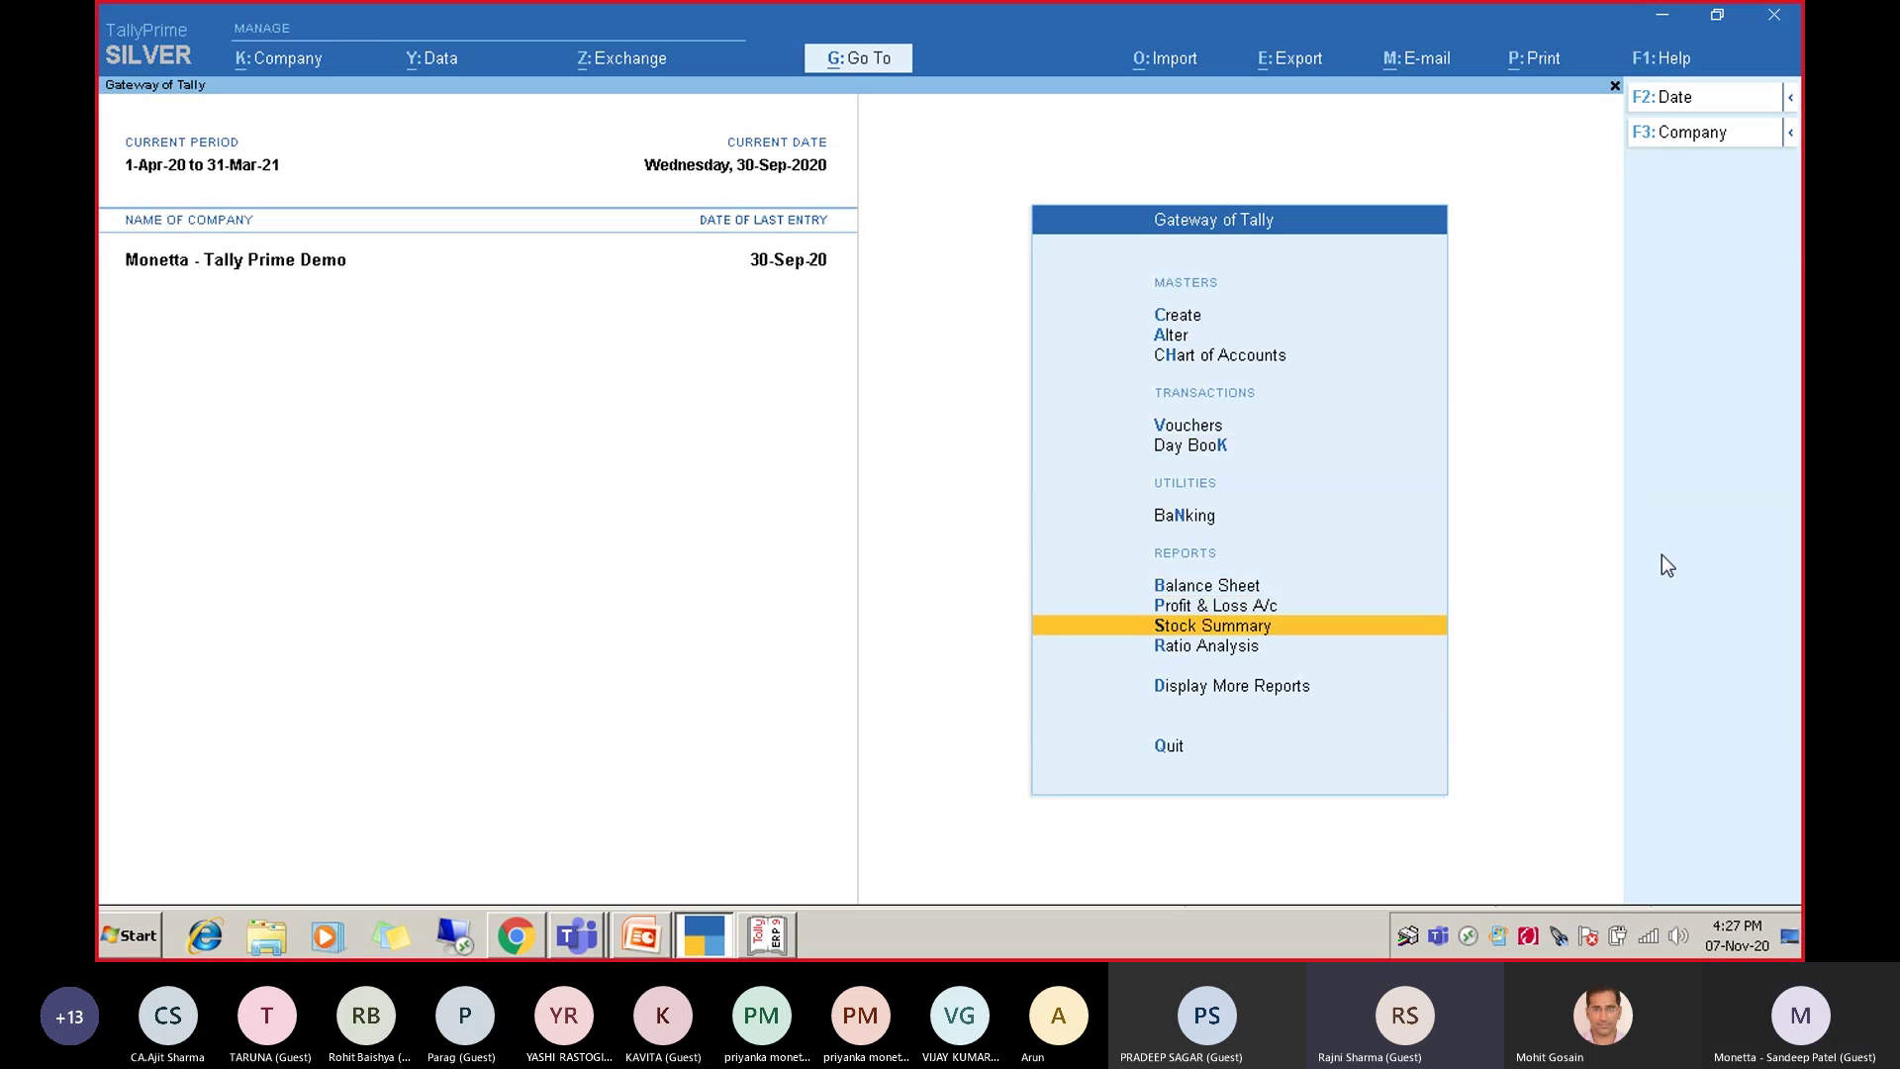
{"action": "key", "text": "Up"}
{"action": "key", "text": "Up"}
{"action": "key", "text": "Up"}
{"action": "key", "text": "Up"}
{"action": "key", "text": "Up"}
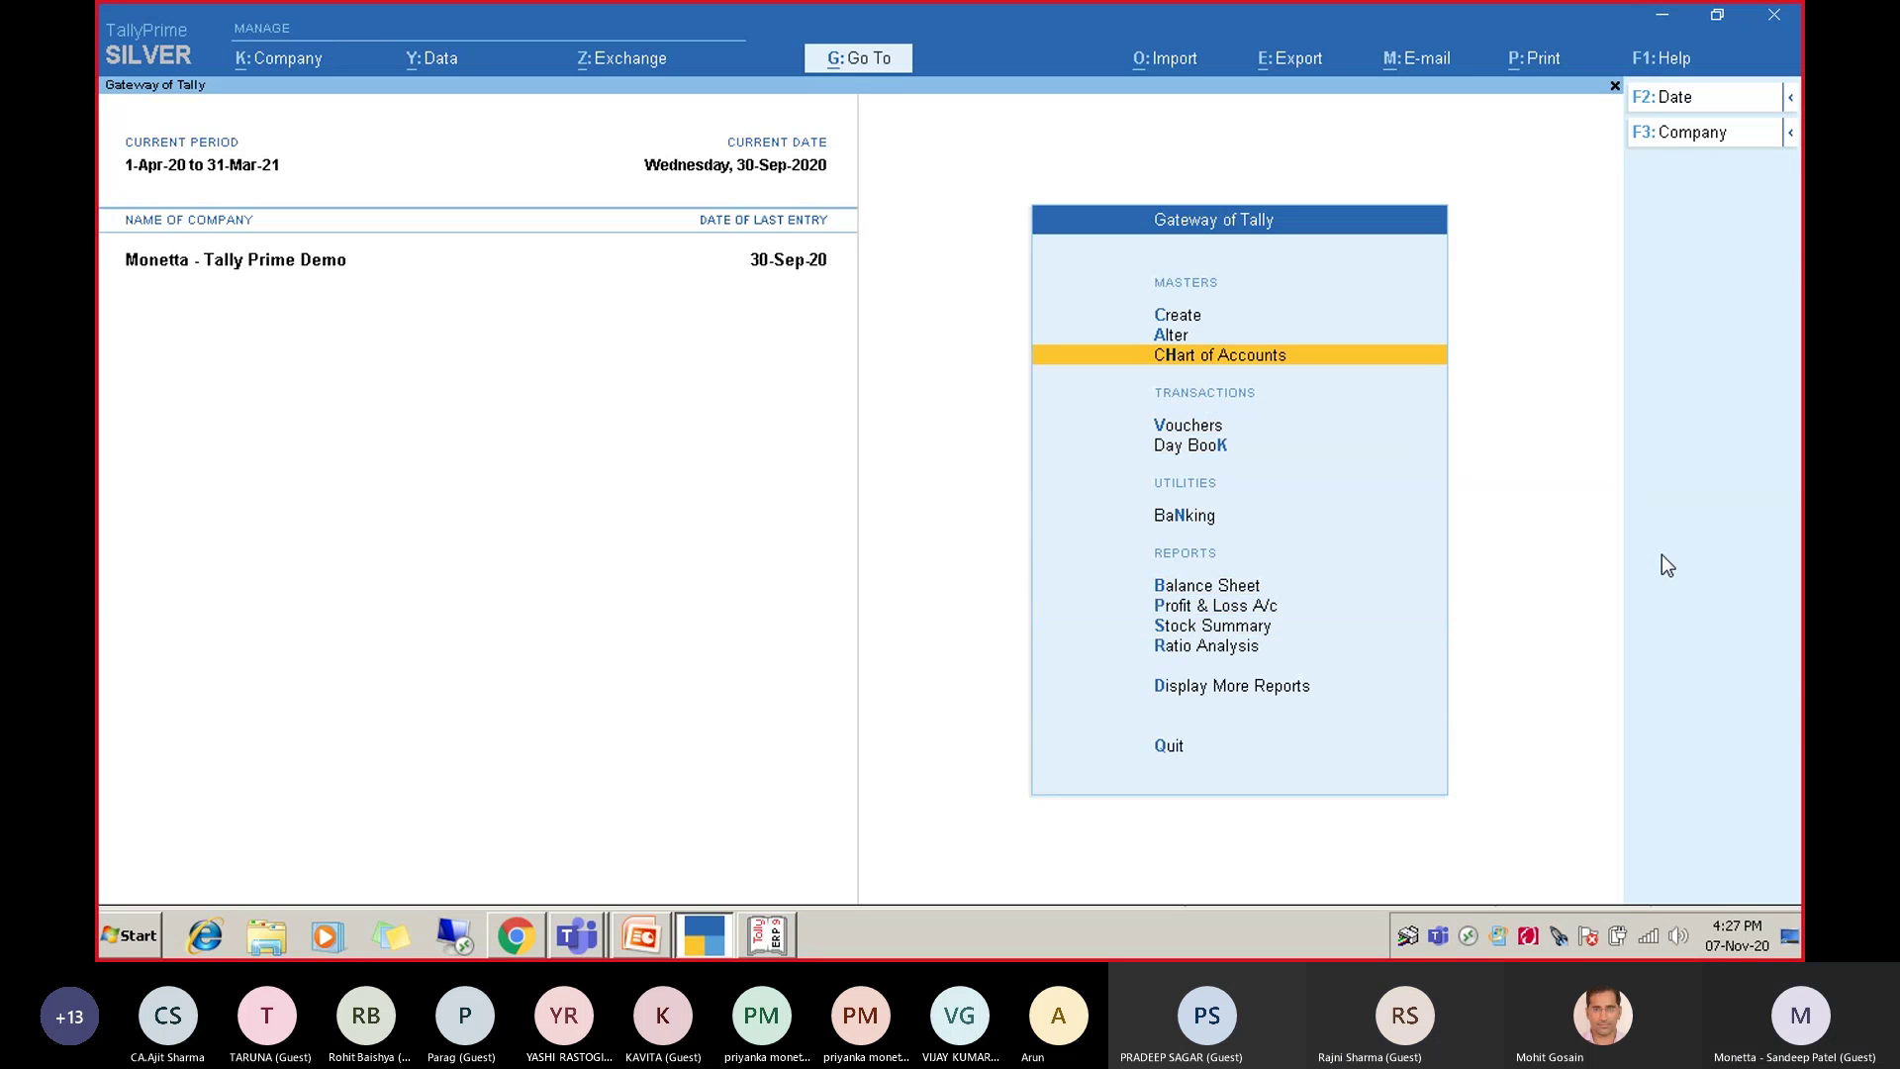
{"action": "key", "text": "Down"}
{"action": "key", "text": "Down"}
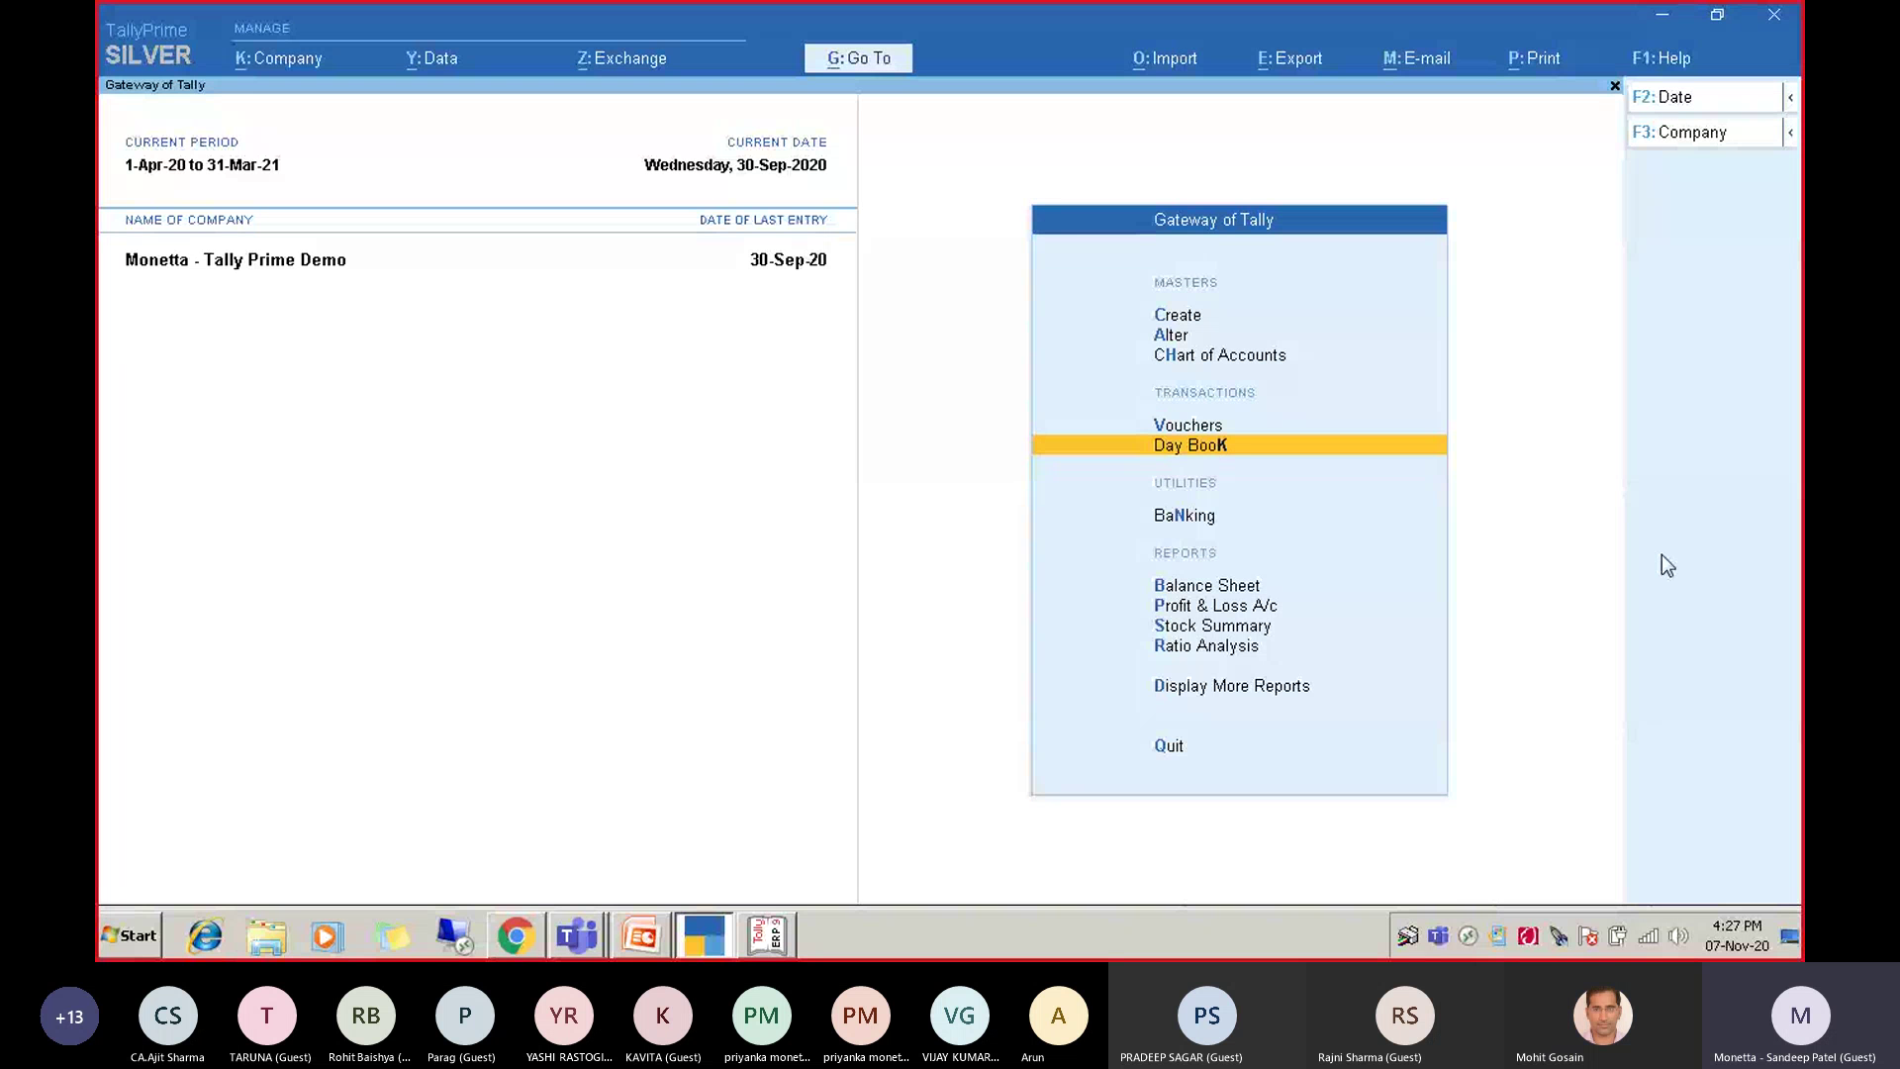
{"action": "key", "text": "Up"}
{"action": "key", "text": "Up"}
{"action": "key", "text": "Up"}
{"action": "key", "text": "Up"}
{"action": "key", "text": "Up"}
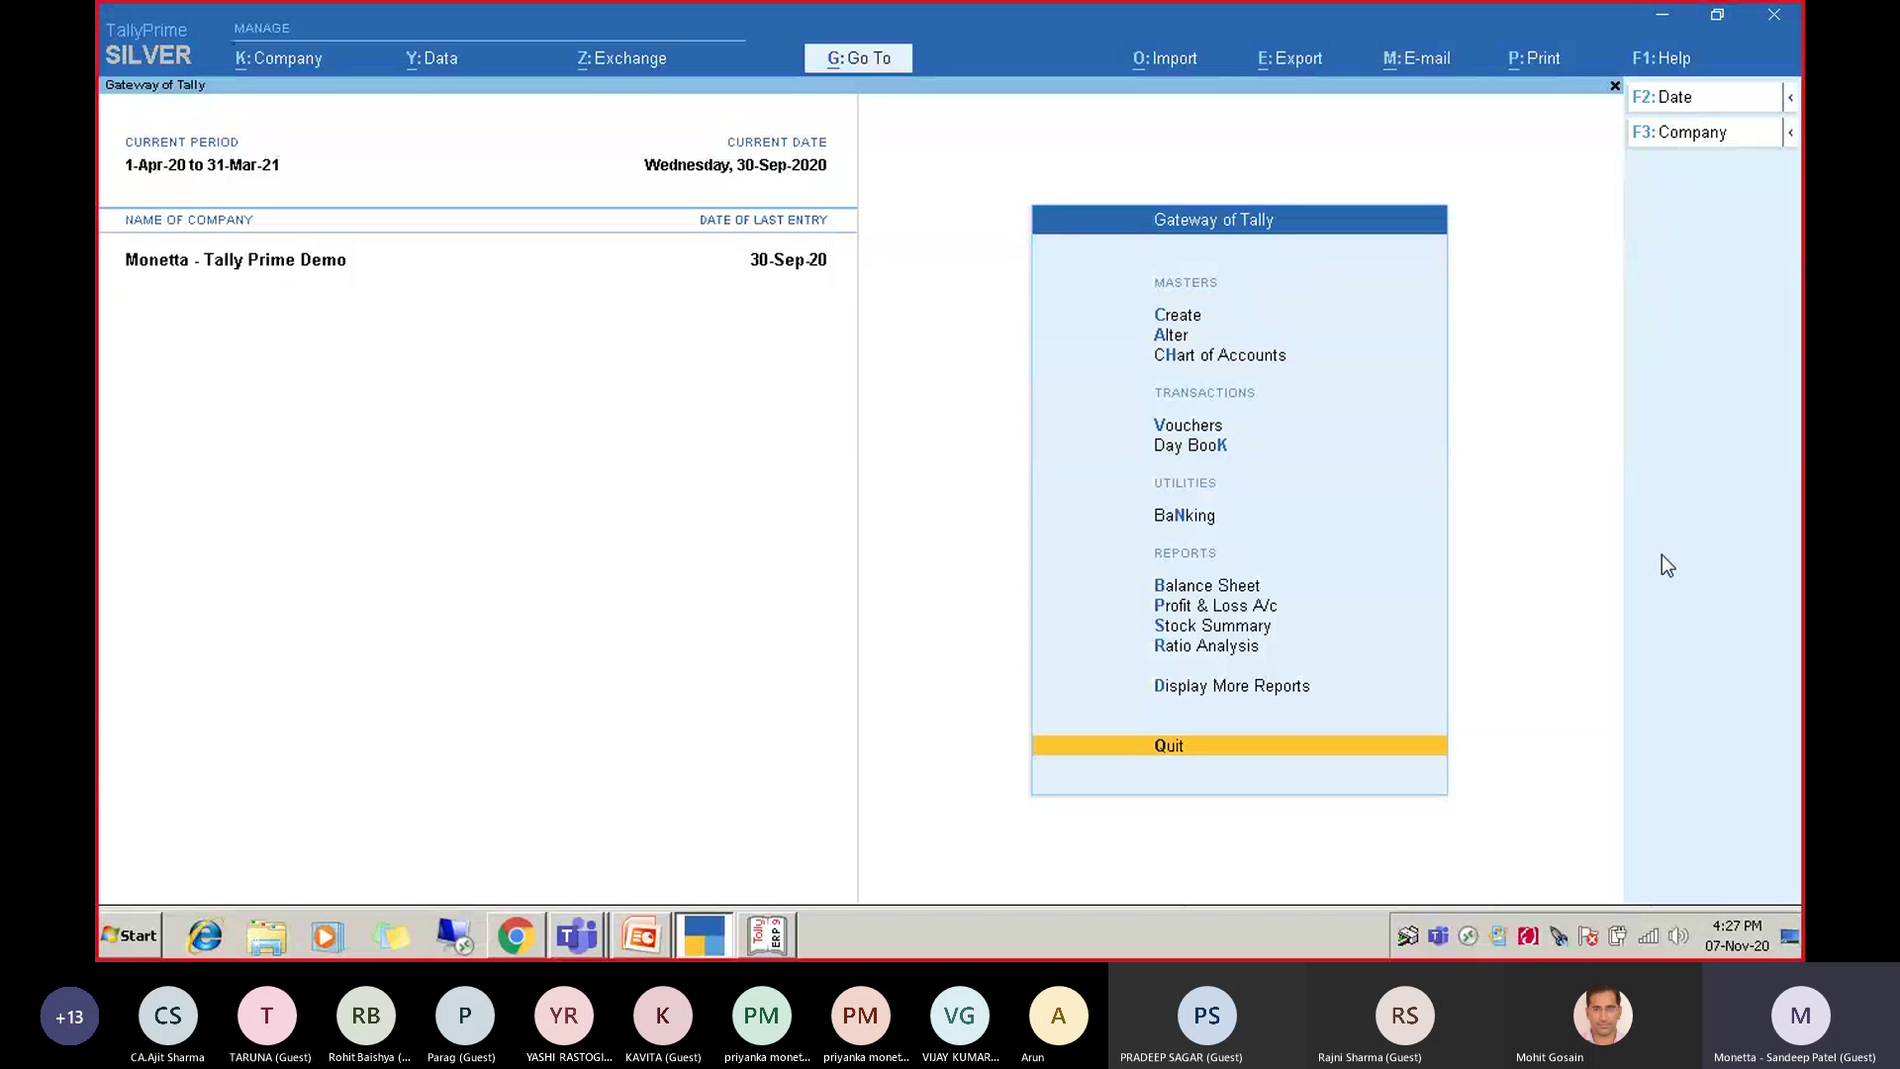
{"action": "key", "text": "Down"}
{"action": "key", "text": "Down"}
{"action": "key", "text": "Down"}
{"action": "key", "text": "Down"}
{"action": "key", "text": "Down"}
{"action": "key", "text": "Down"}
{"action": "key", "text": "Down"}
{"action": "key", "text": "Down"}
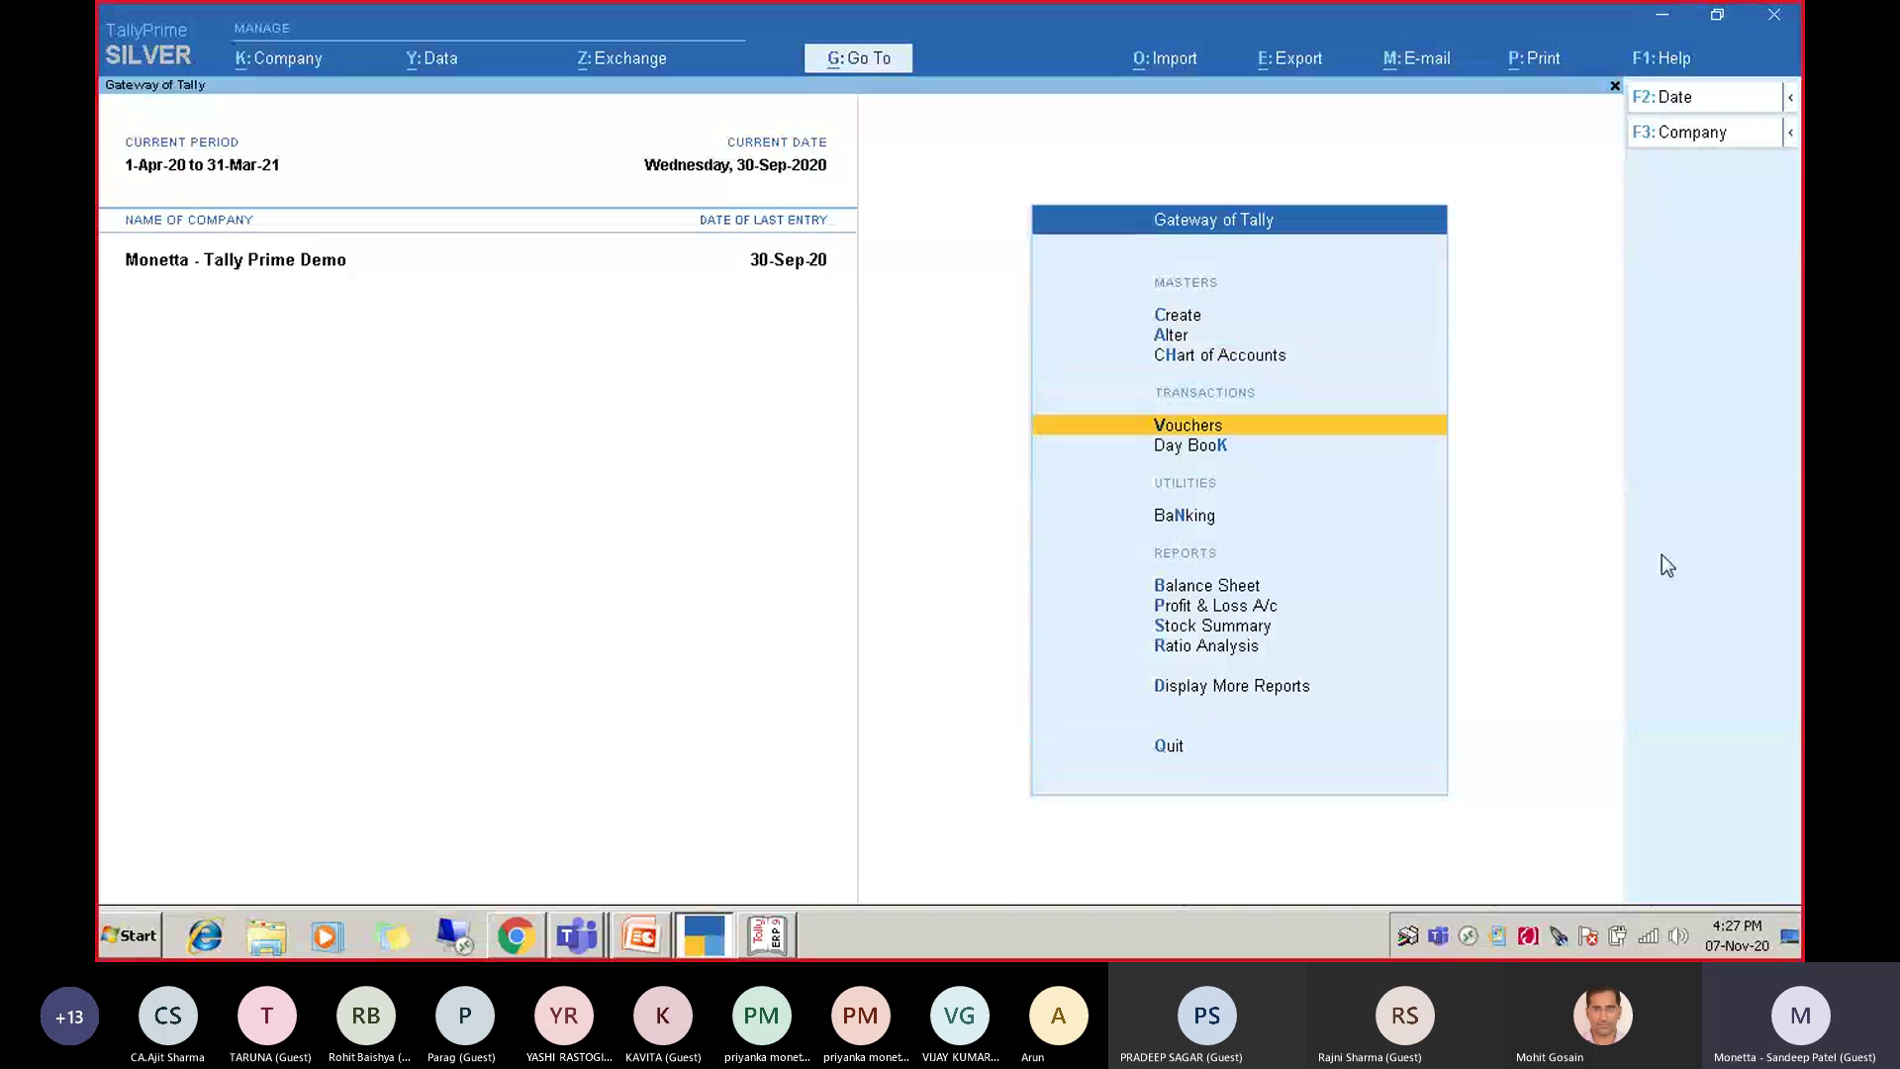
{"action": "key", "text": "Up"}
{"action": "key", "text": "Up"}
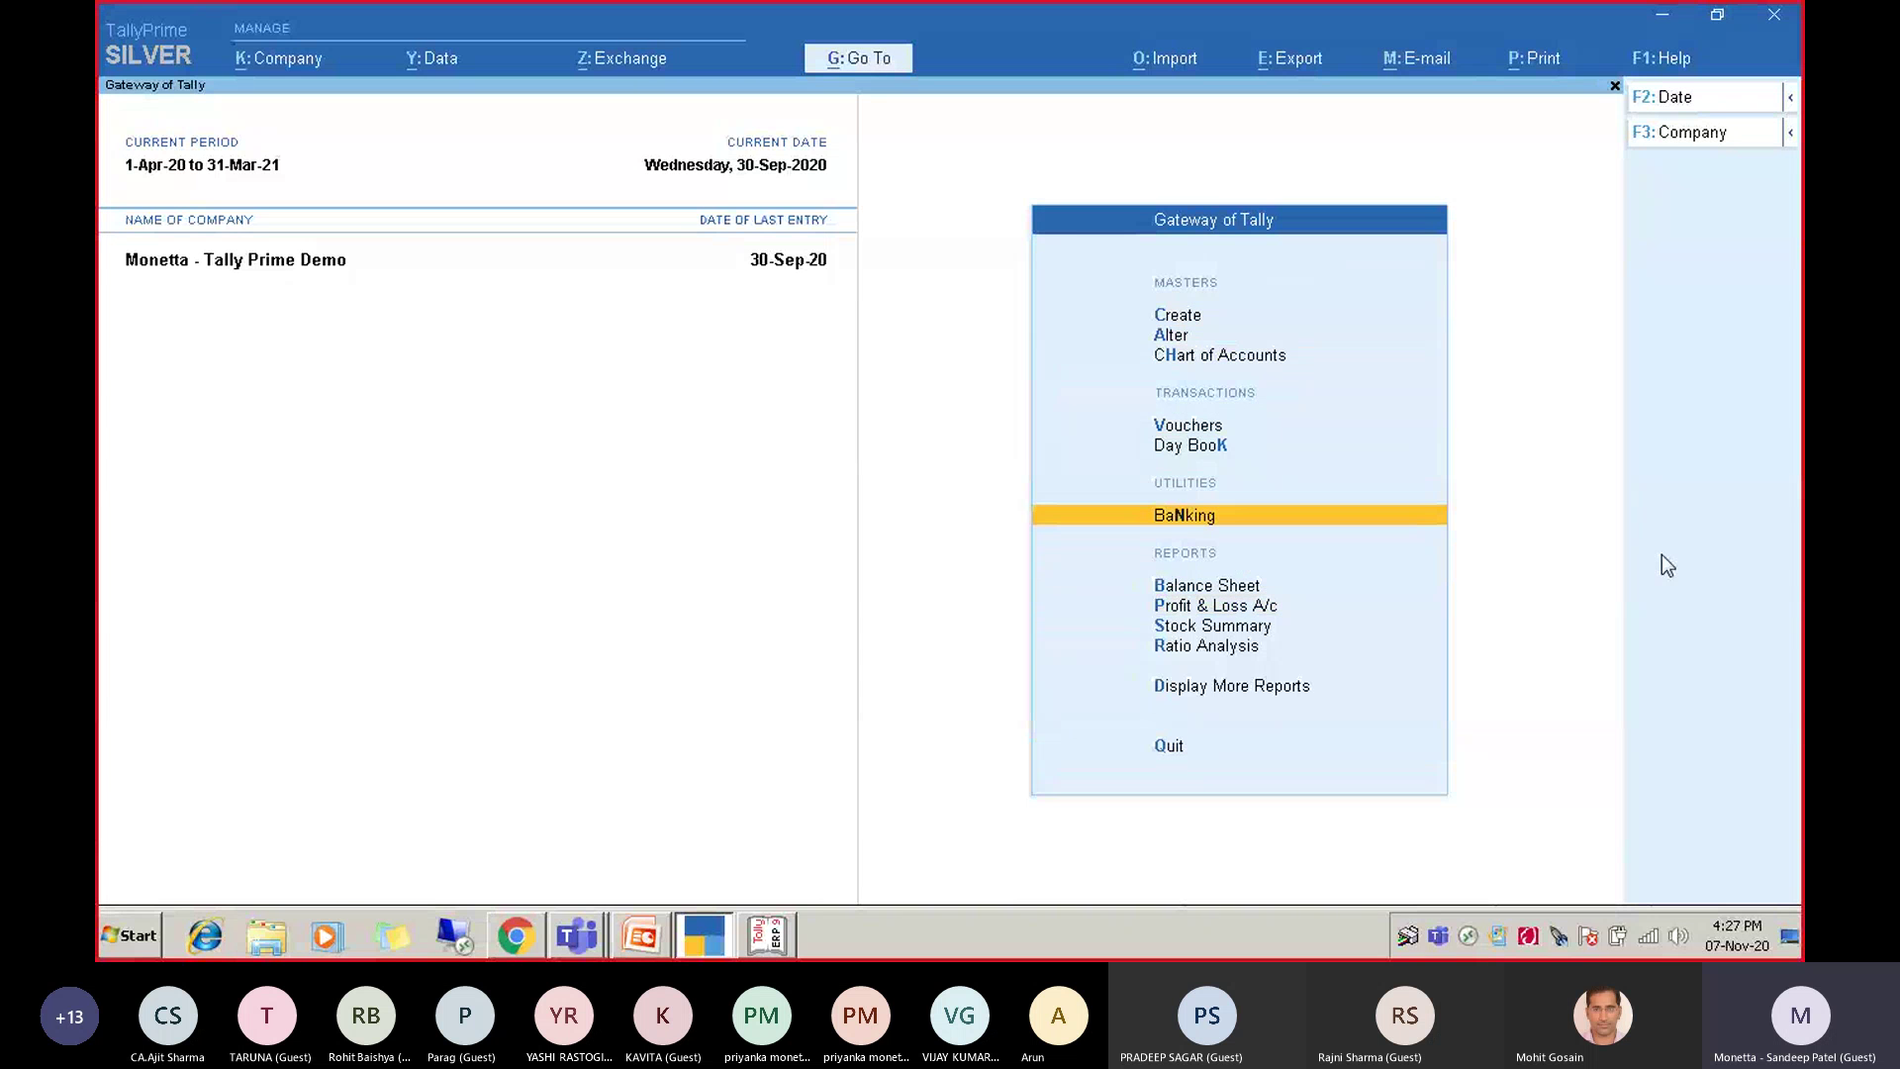
Look at the Sales Register, Day Book and Statements of Accounts under Display More Reports.
{"action": "key", "text": "d"}
{"action": "key", "text": "a"}
{"action": "key", "text": "s"}
{"action": "key", "text": "Escape"}
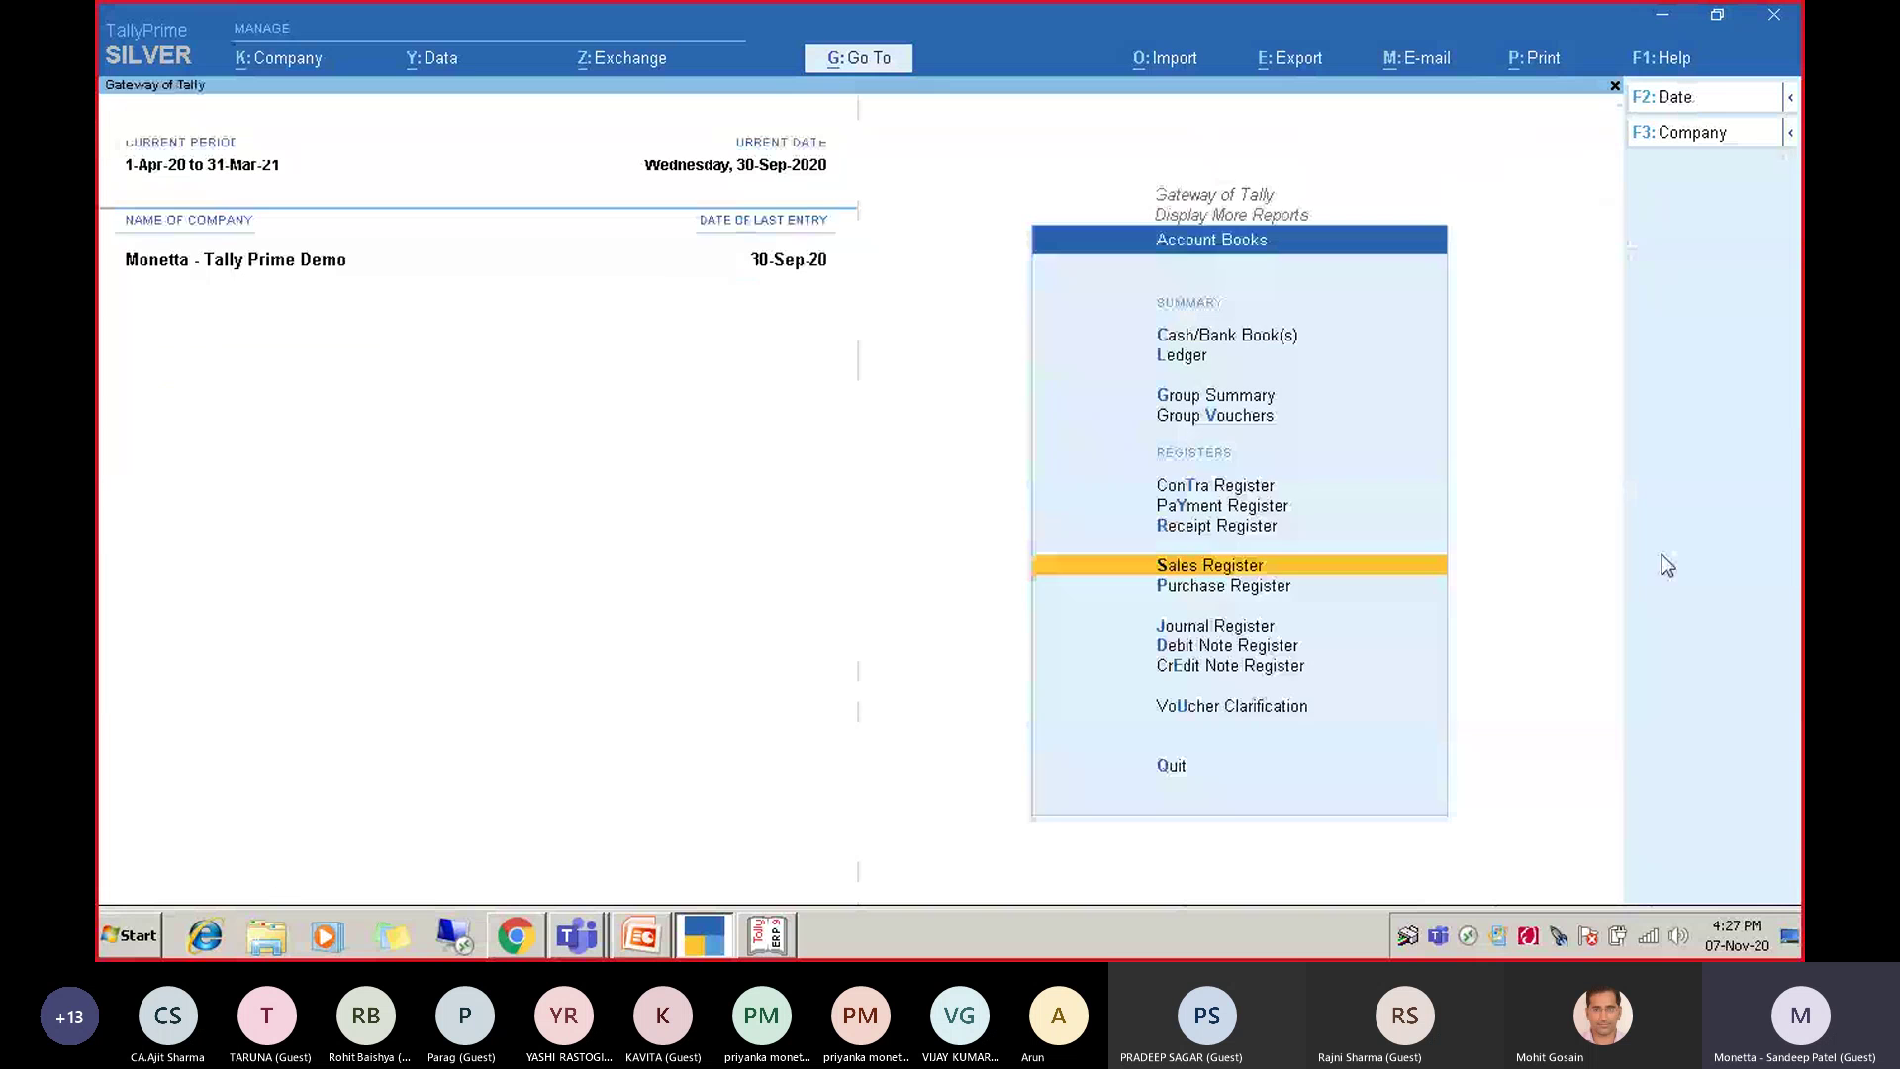
{"action": "key", "text": "Escape"}
{"action": "key", "text": "k"}
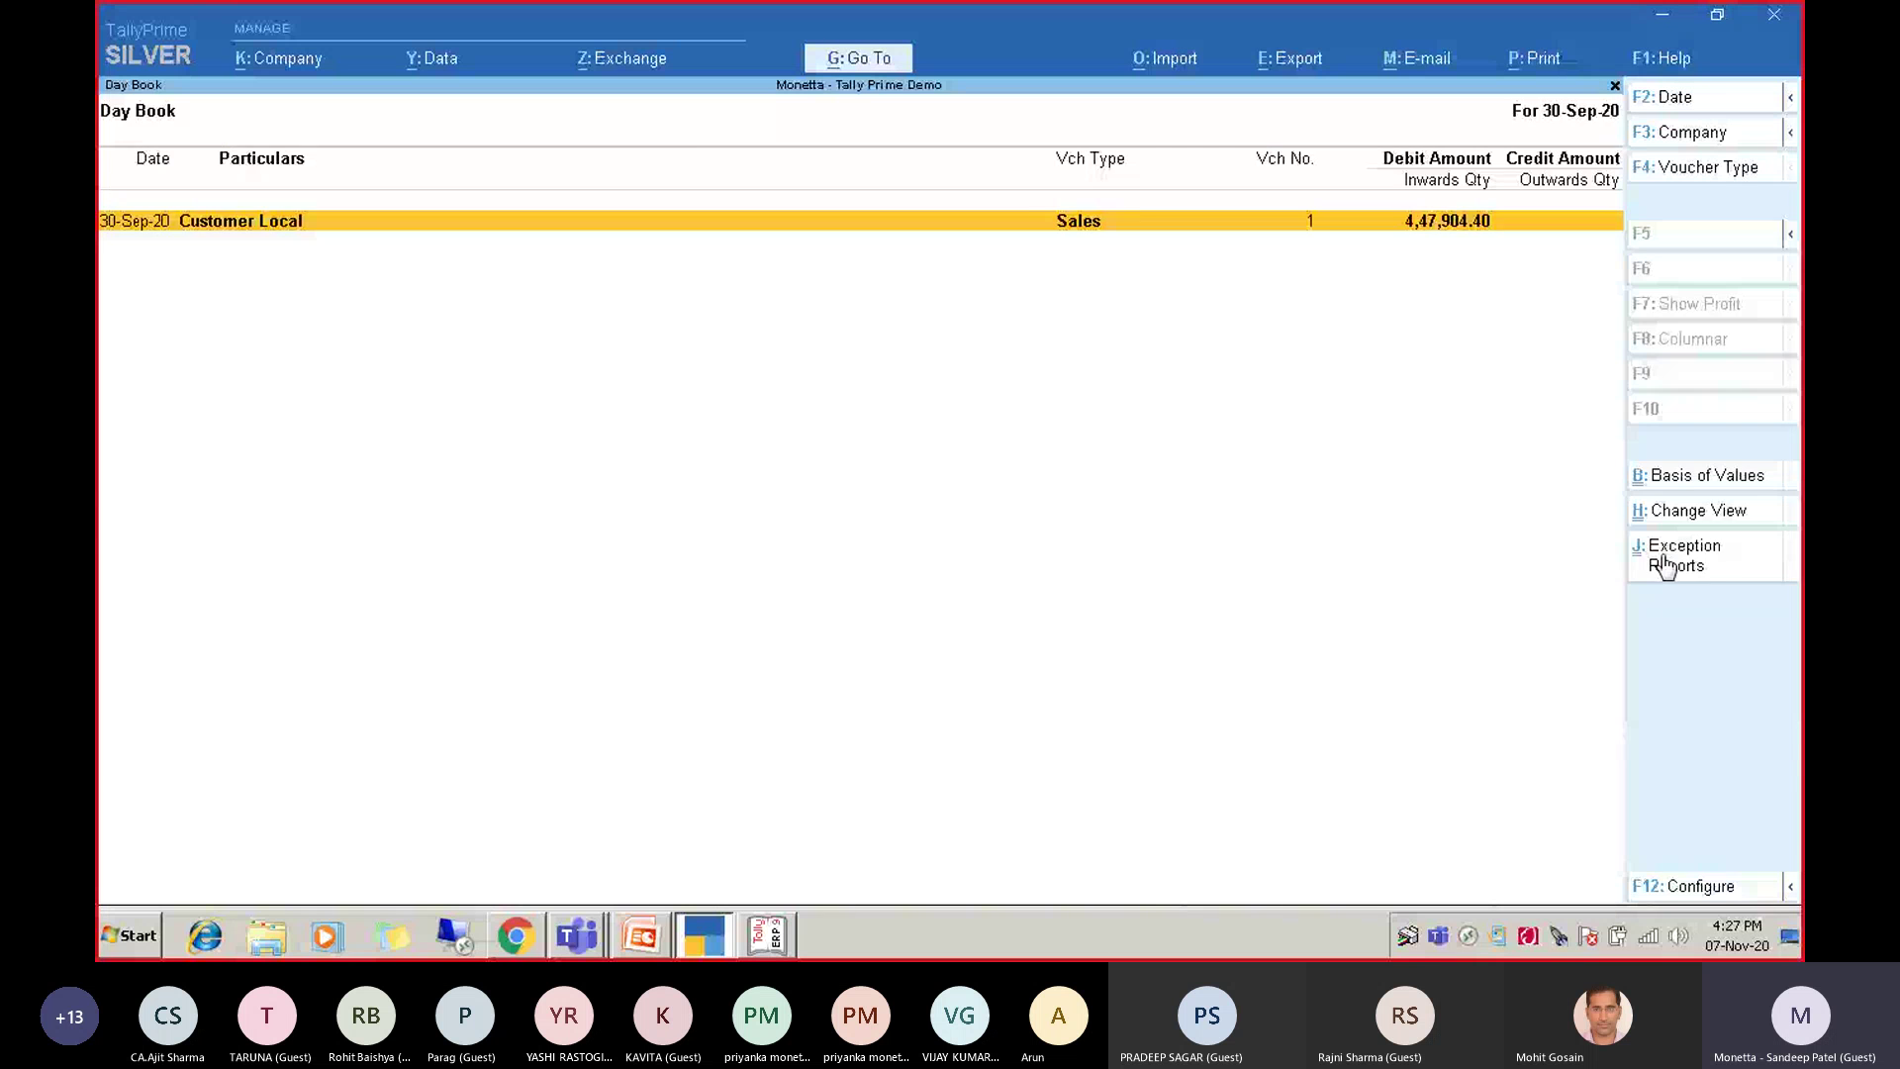
{"action": "key", "text": "Escape"}
{"action": "key", "text": "Escape"}
{"action": "key", "text": "Return"}
{"action": "key", "text": "s"}
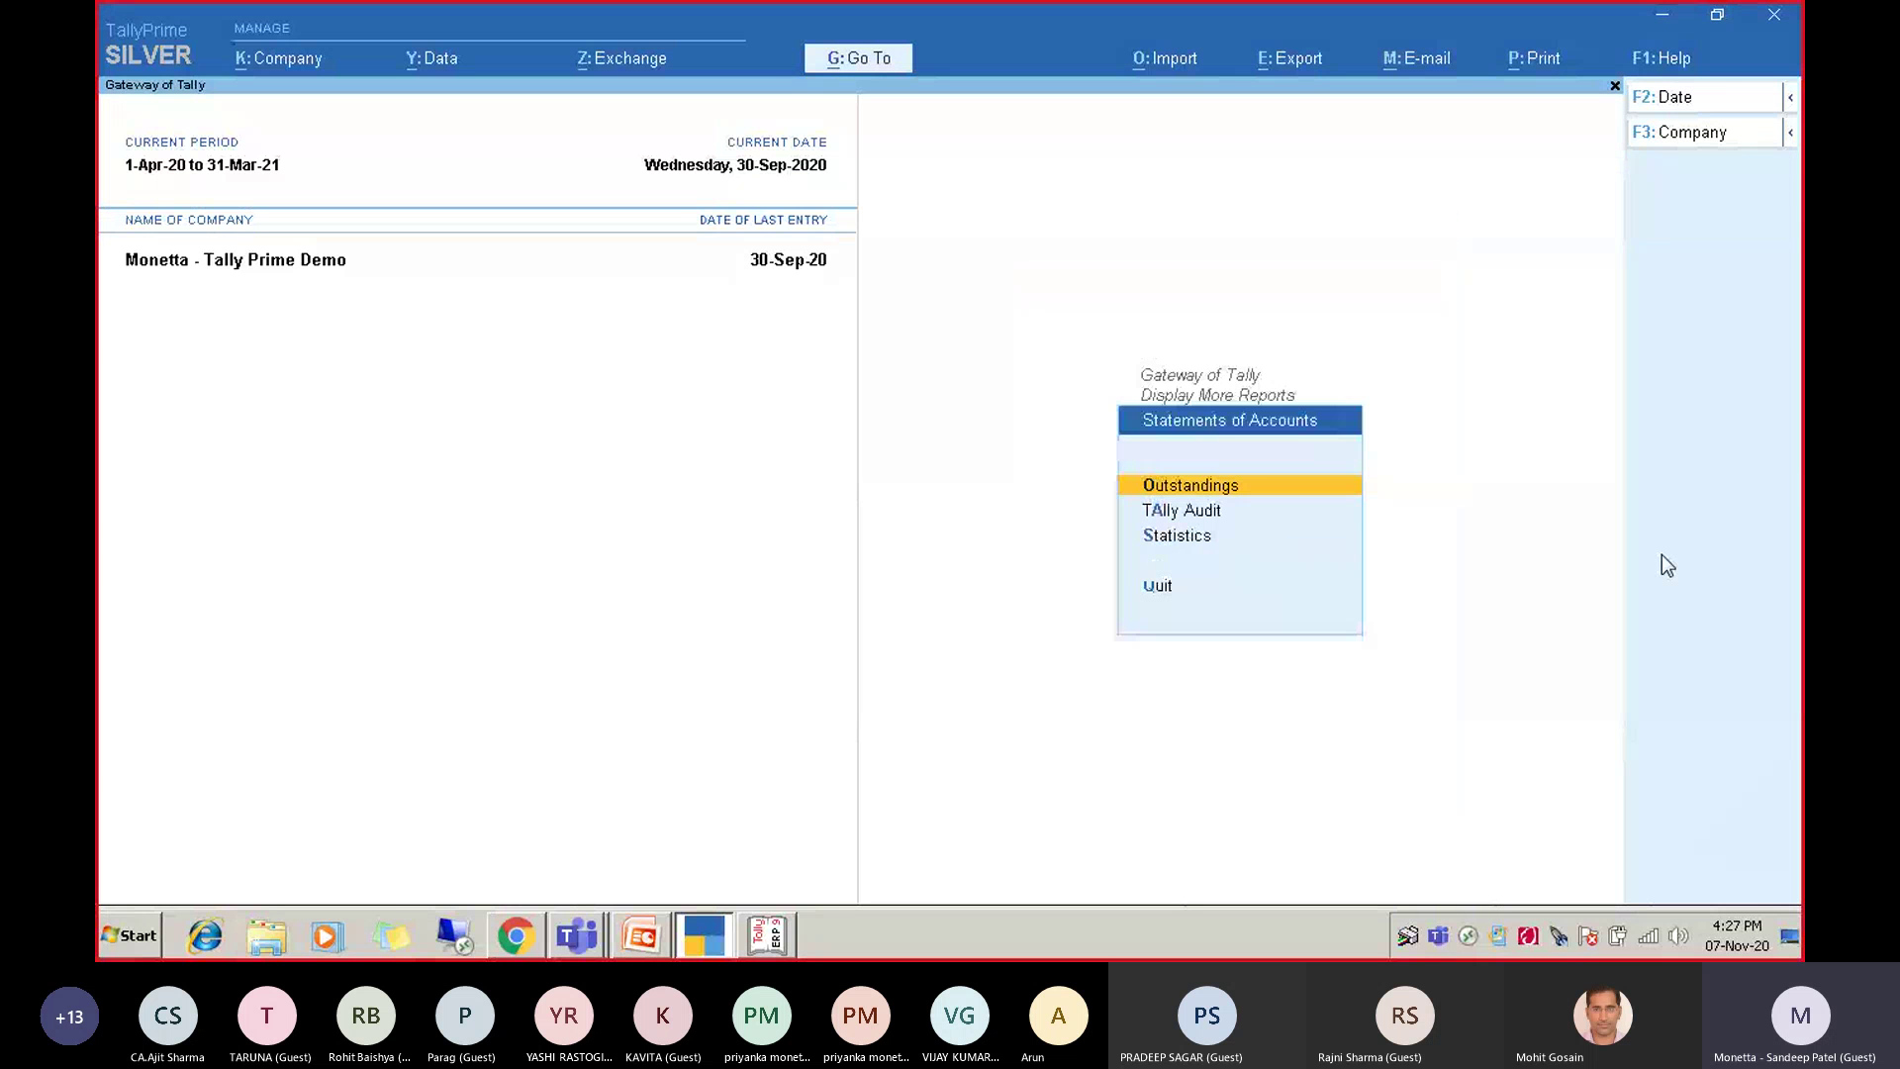
{"action": "key", "text": "Escape"}
{"action": "key", "text": "a"}
In the monthly Sales Register, list September's vouchers showing the Customer Local sale of 4,47,904.40.
{"action": "key", "text": "Return"}
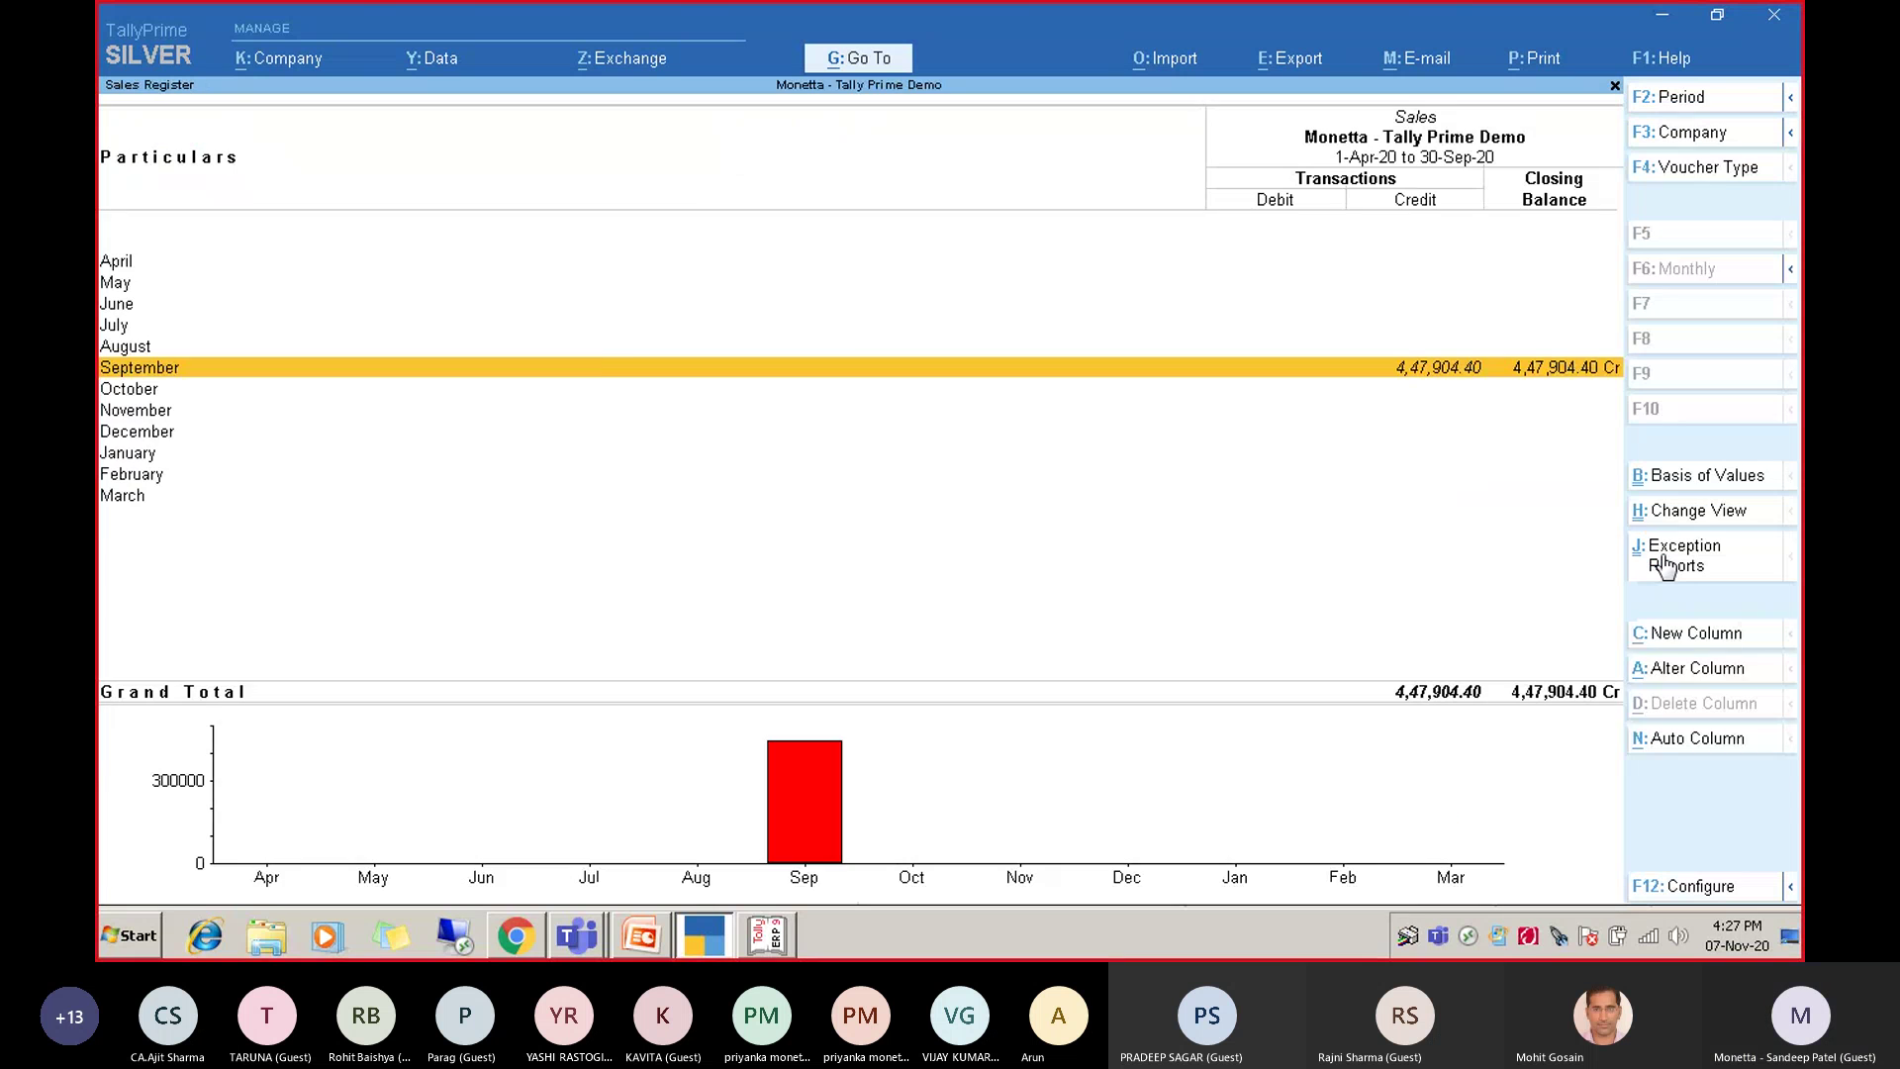
{"action": "key", "text": "Up"}
{"action": "key", "text": "Down"}
{"action": "key", "text": "Return"}
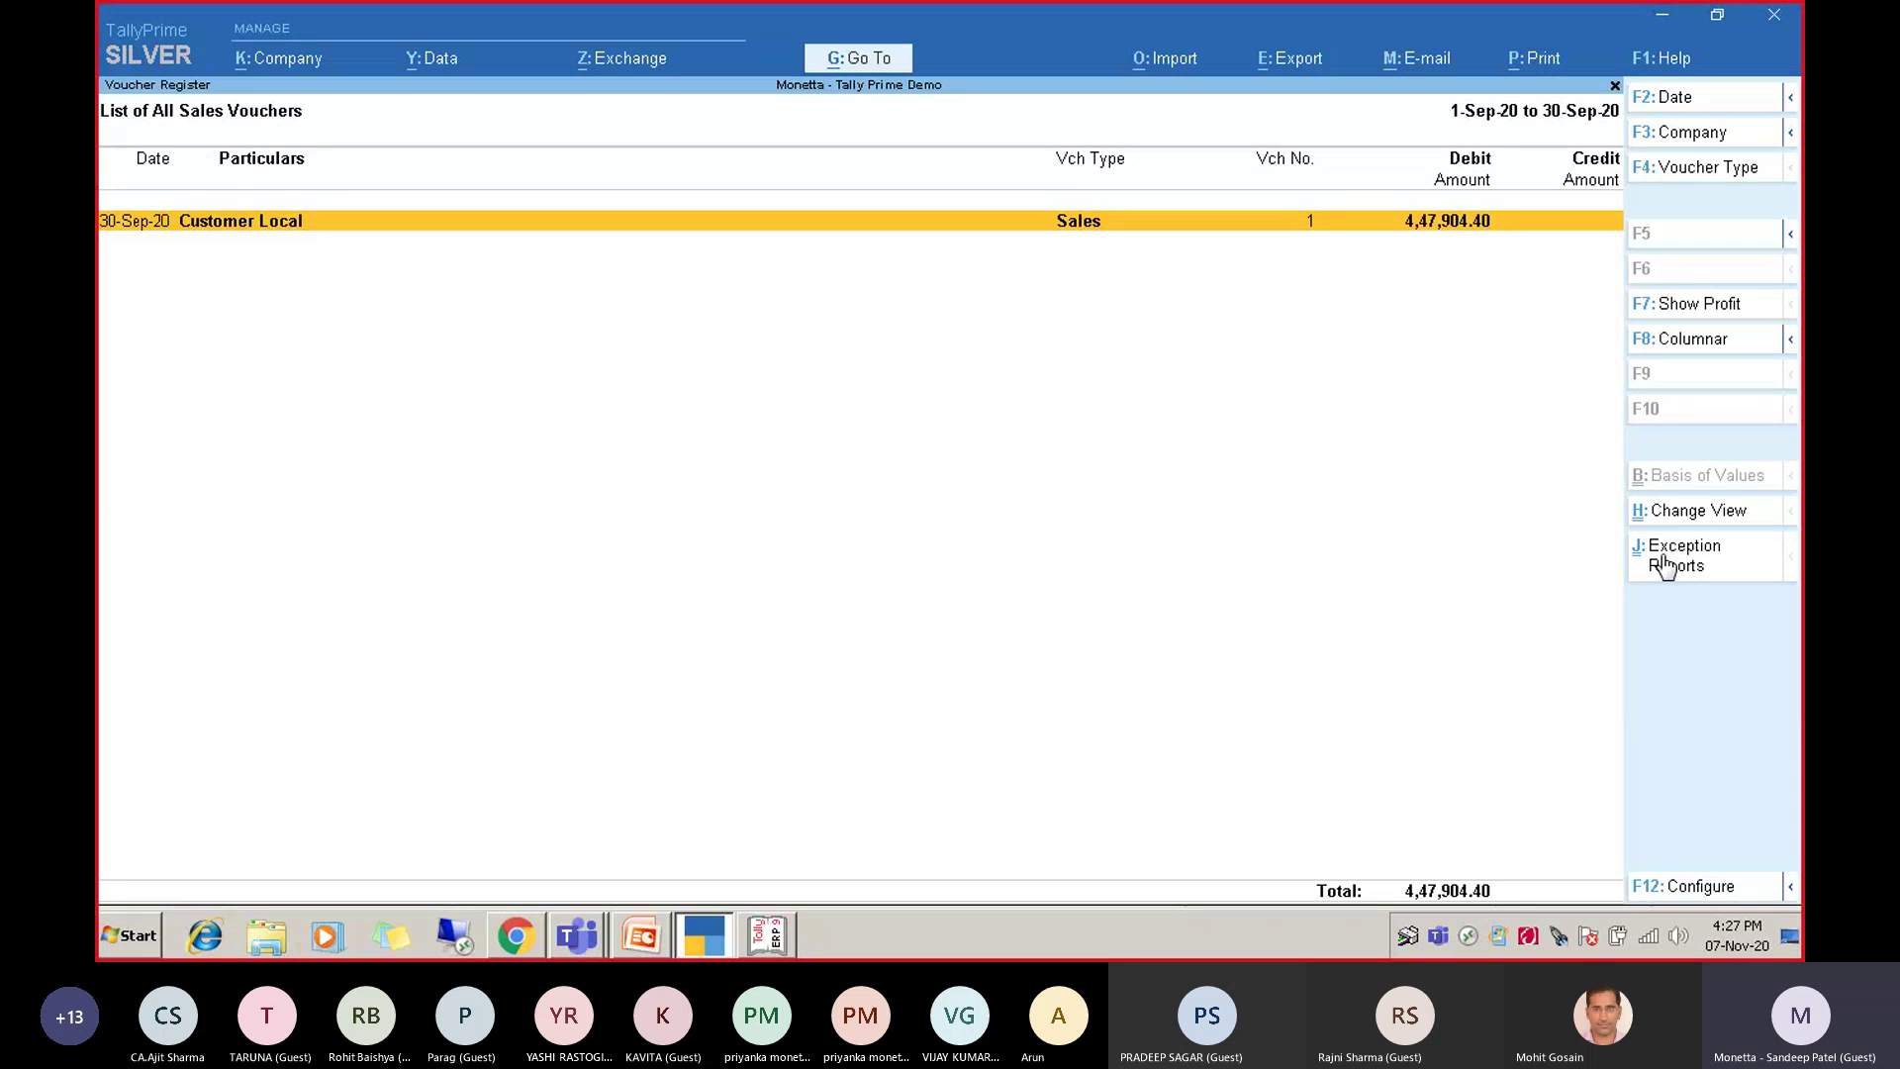
{"action": "left_click", "coordinate": [1662, 556]}
Preview sales voucher No. 1 as a Tax Invoice, paging through all 7 pages.
{"action": "key", "text": "Return"}
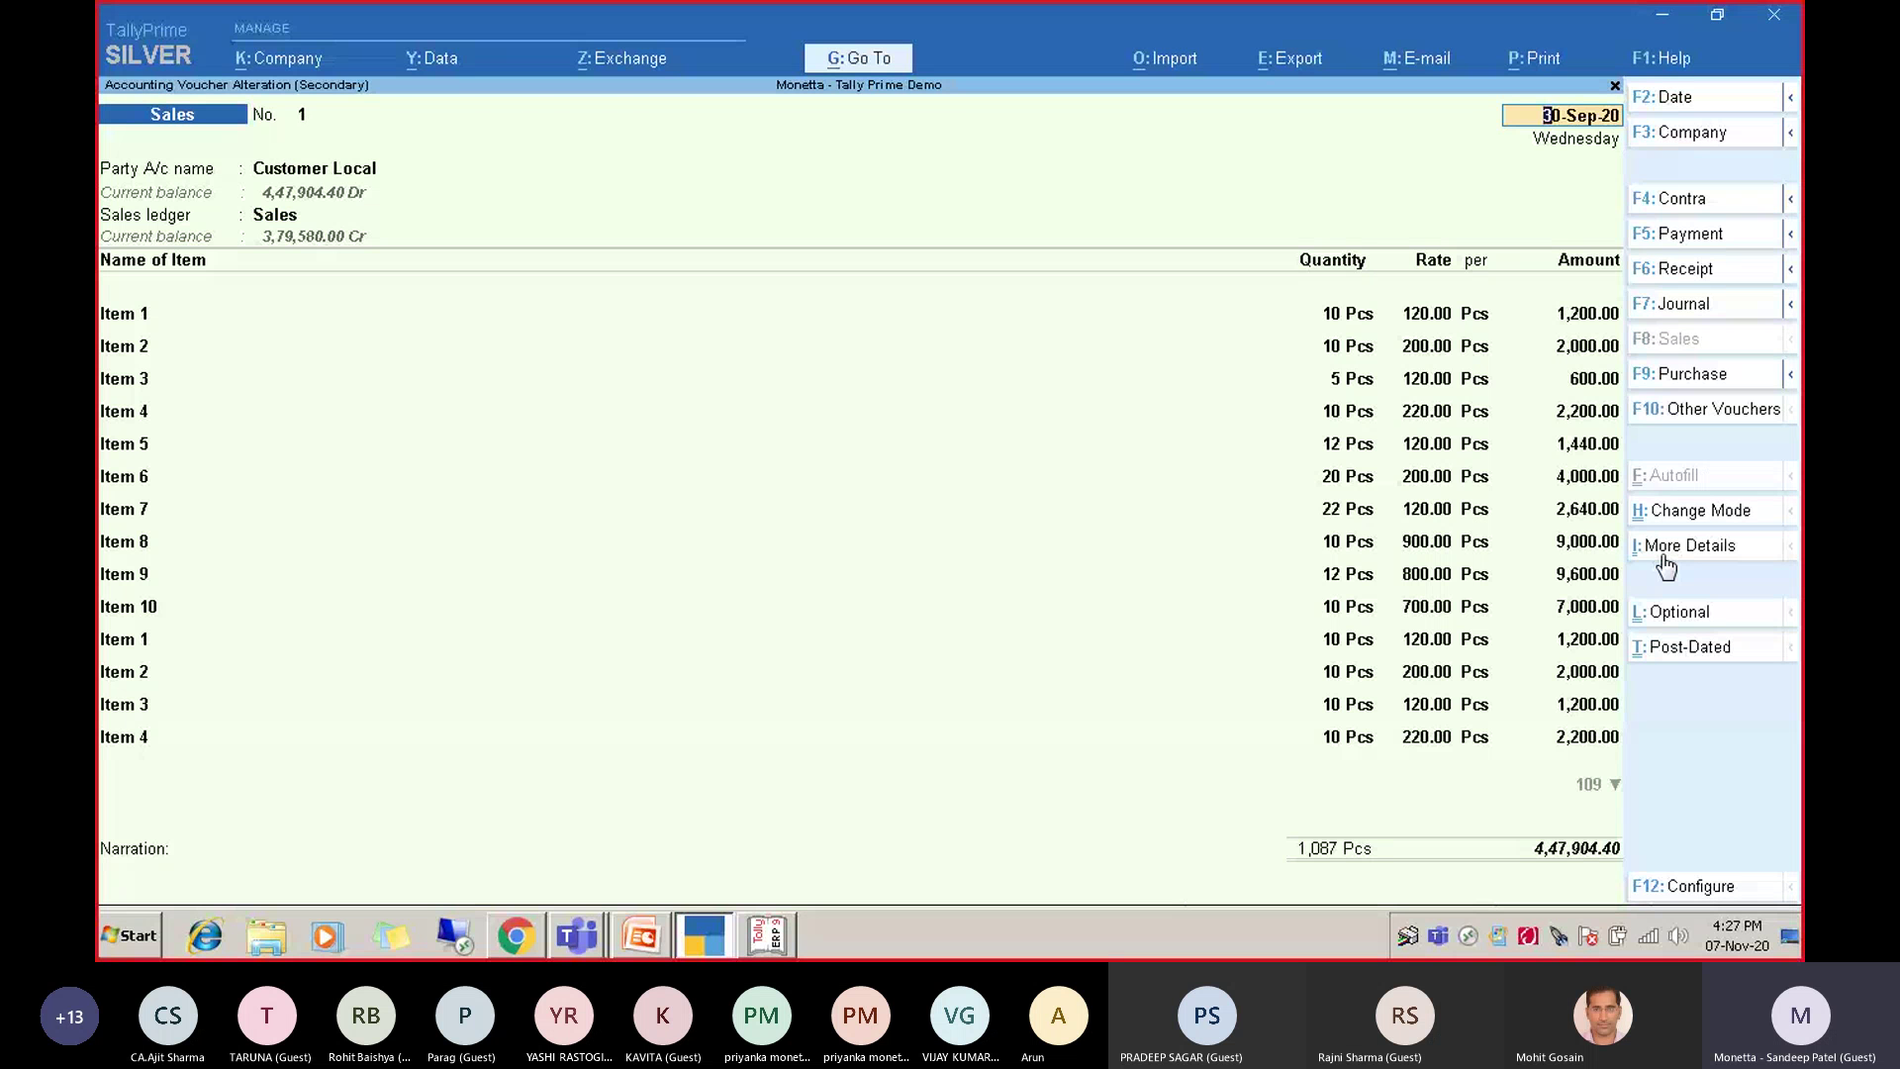
{"action": "key", "text": "Return"}
{"action": "key", "text": "Return"}
{"action": "key", "text": "Return"}
{"action": "key", "text": "Return"}
{"action": "key", "text": "Return"}
{"action": "key", "text": "Return"}
{"action": "key", "text": "Return"}
{"action": "key", "text": "Return"}
{"action": "key", "text": "Return"}
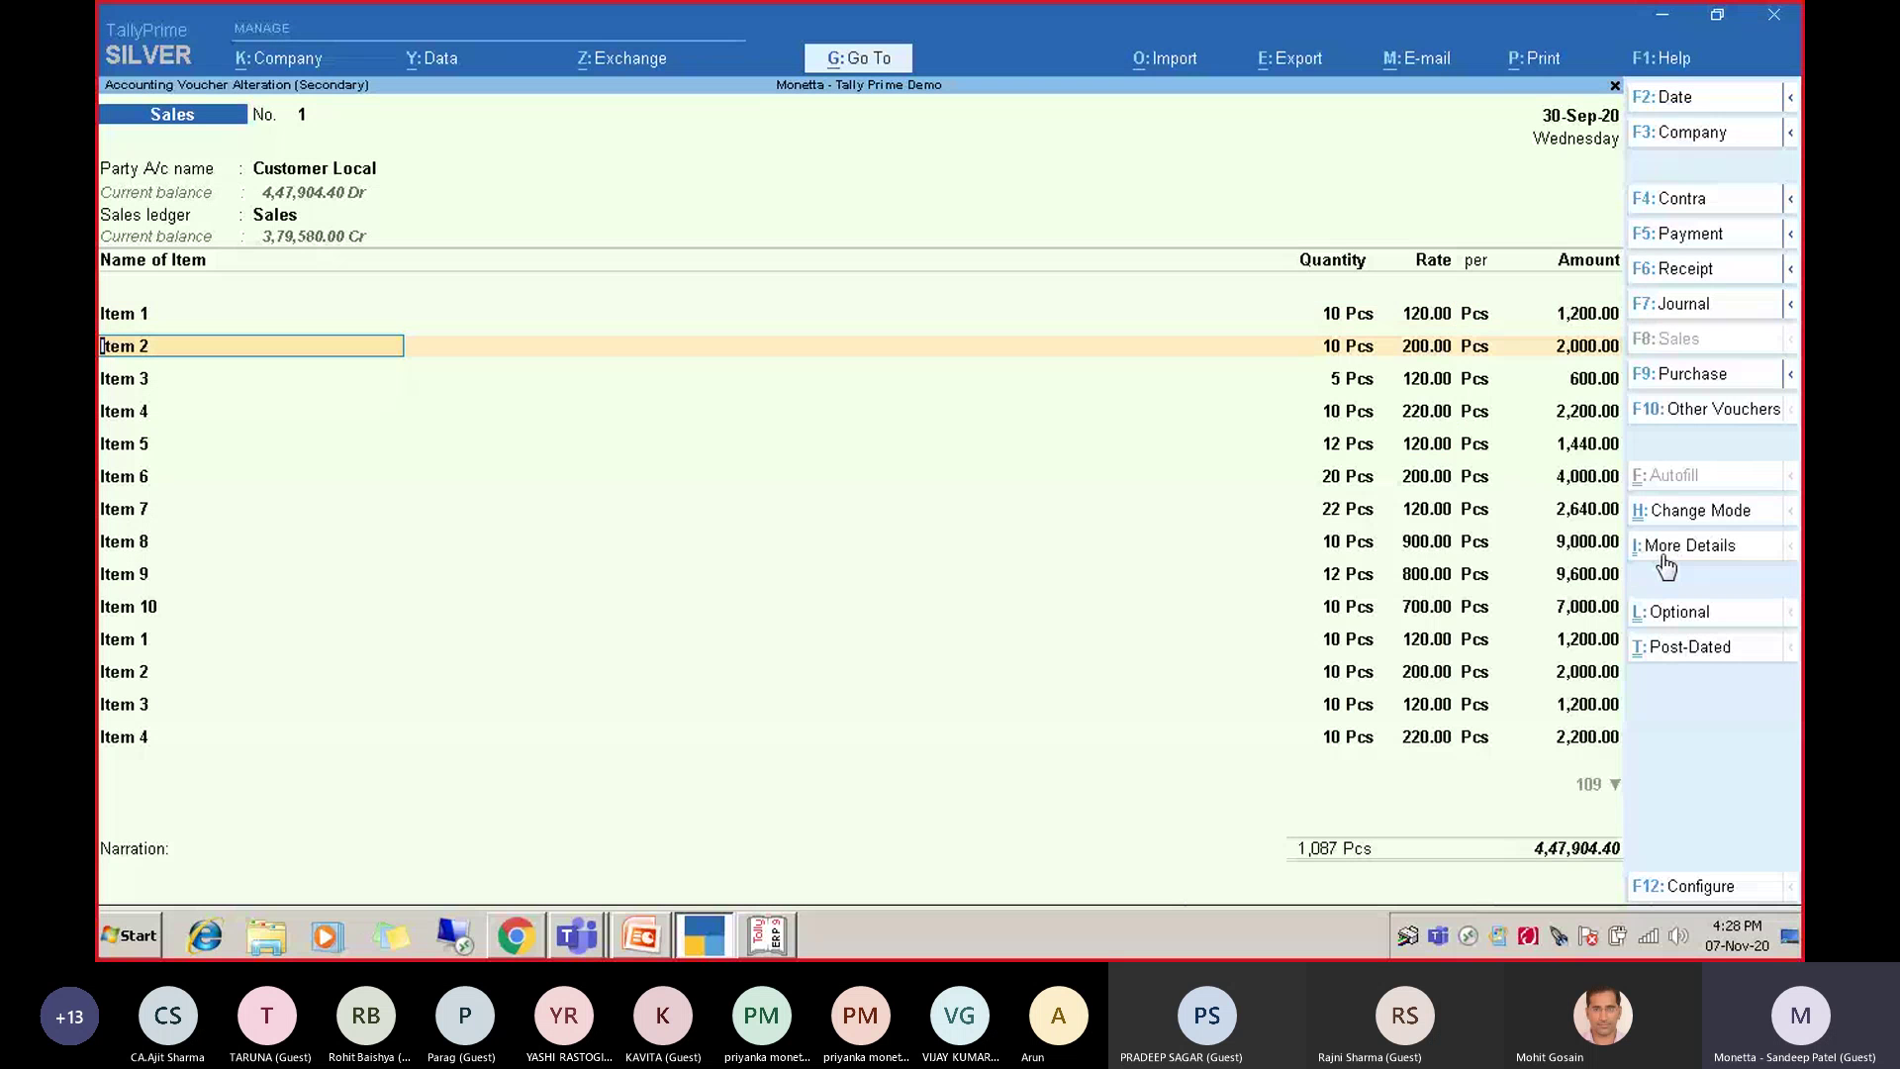
{"action": "left_click", "coordinate": [1536, 61]}
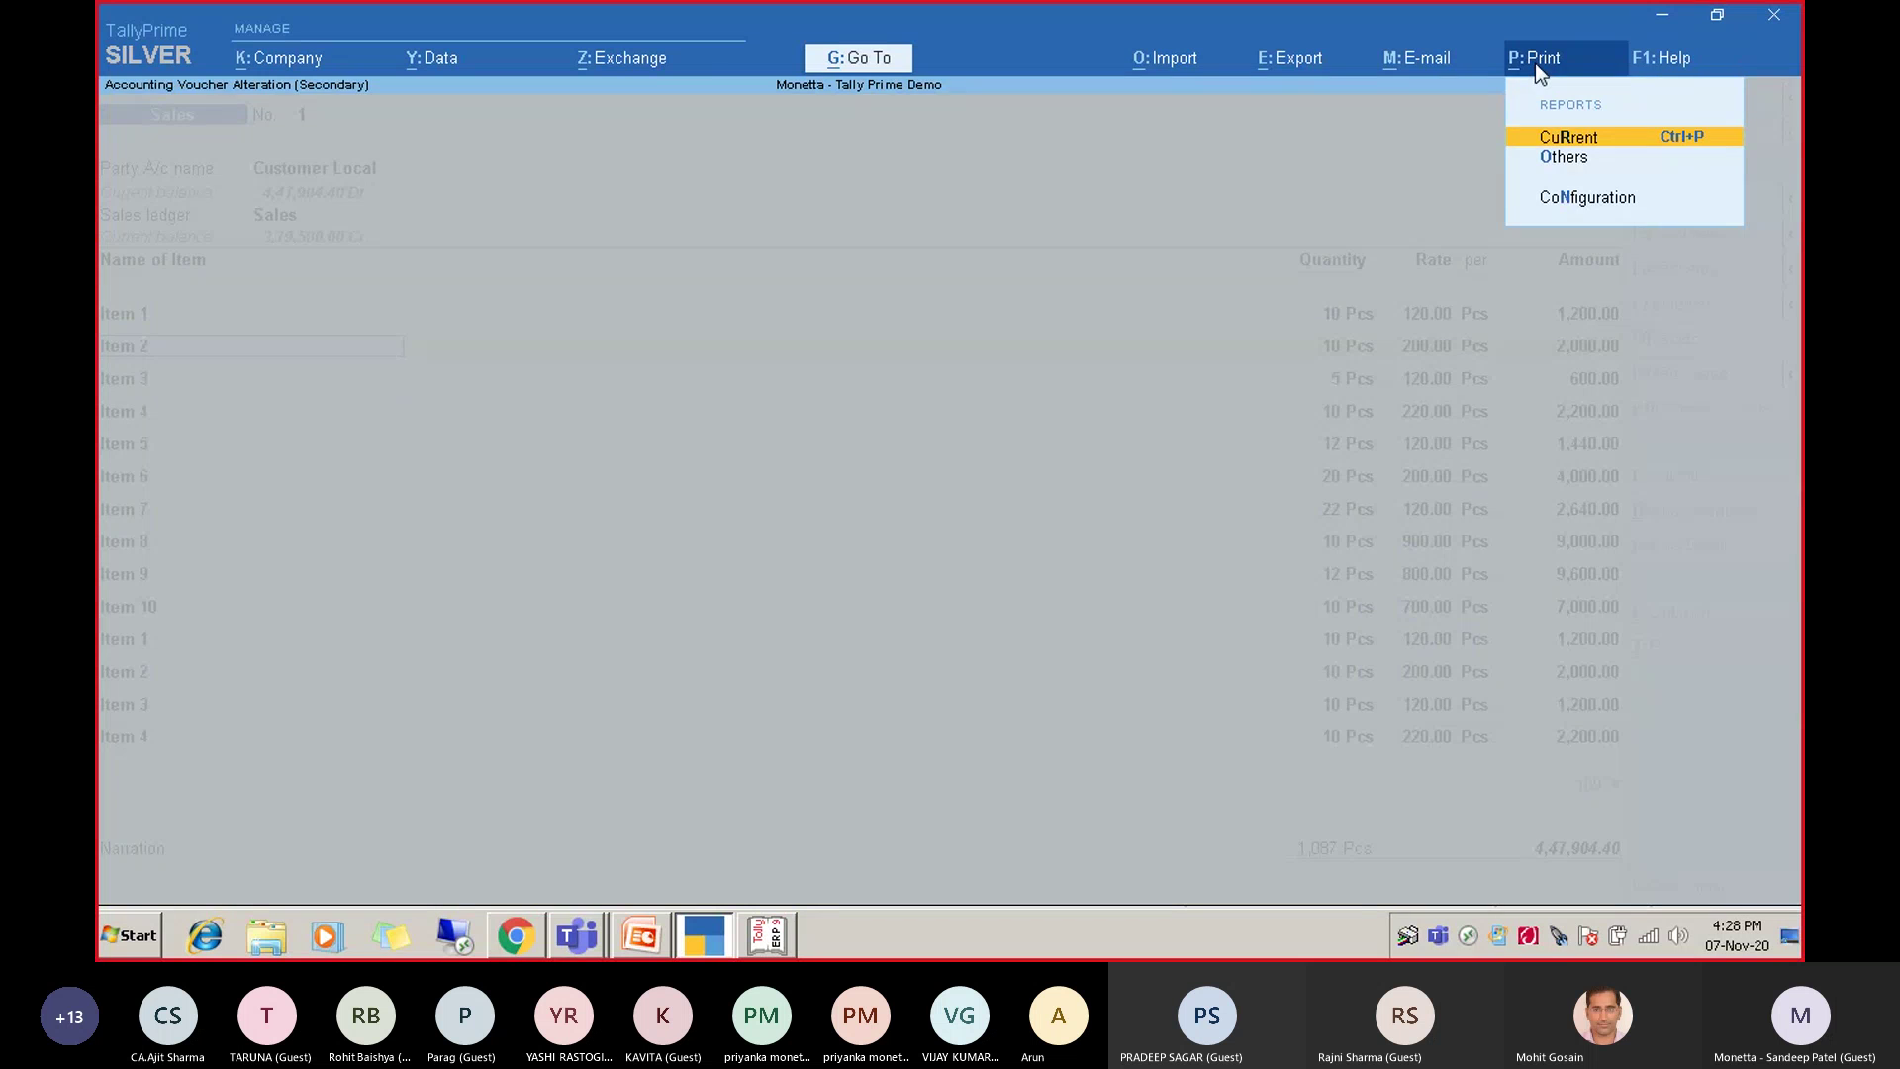
{"action": "key", "text": "Return"}
{"action": "key", "text": "i"}
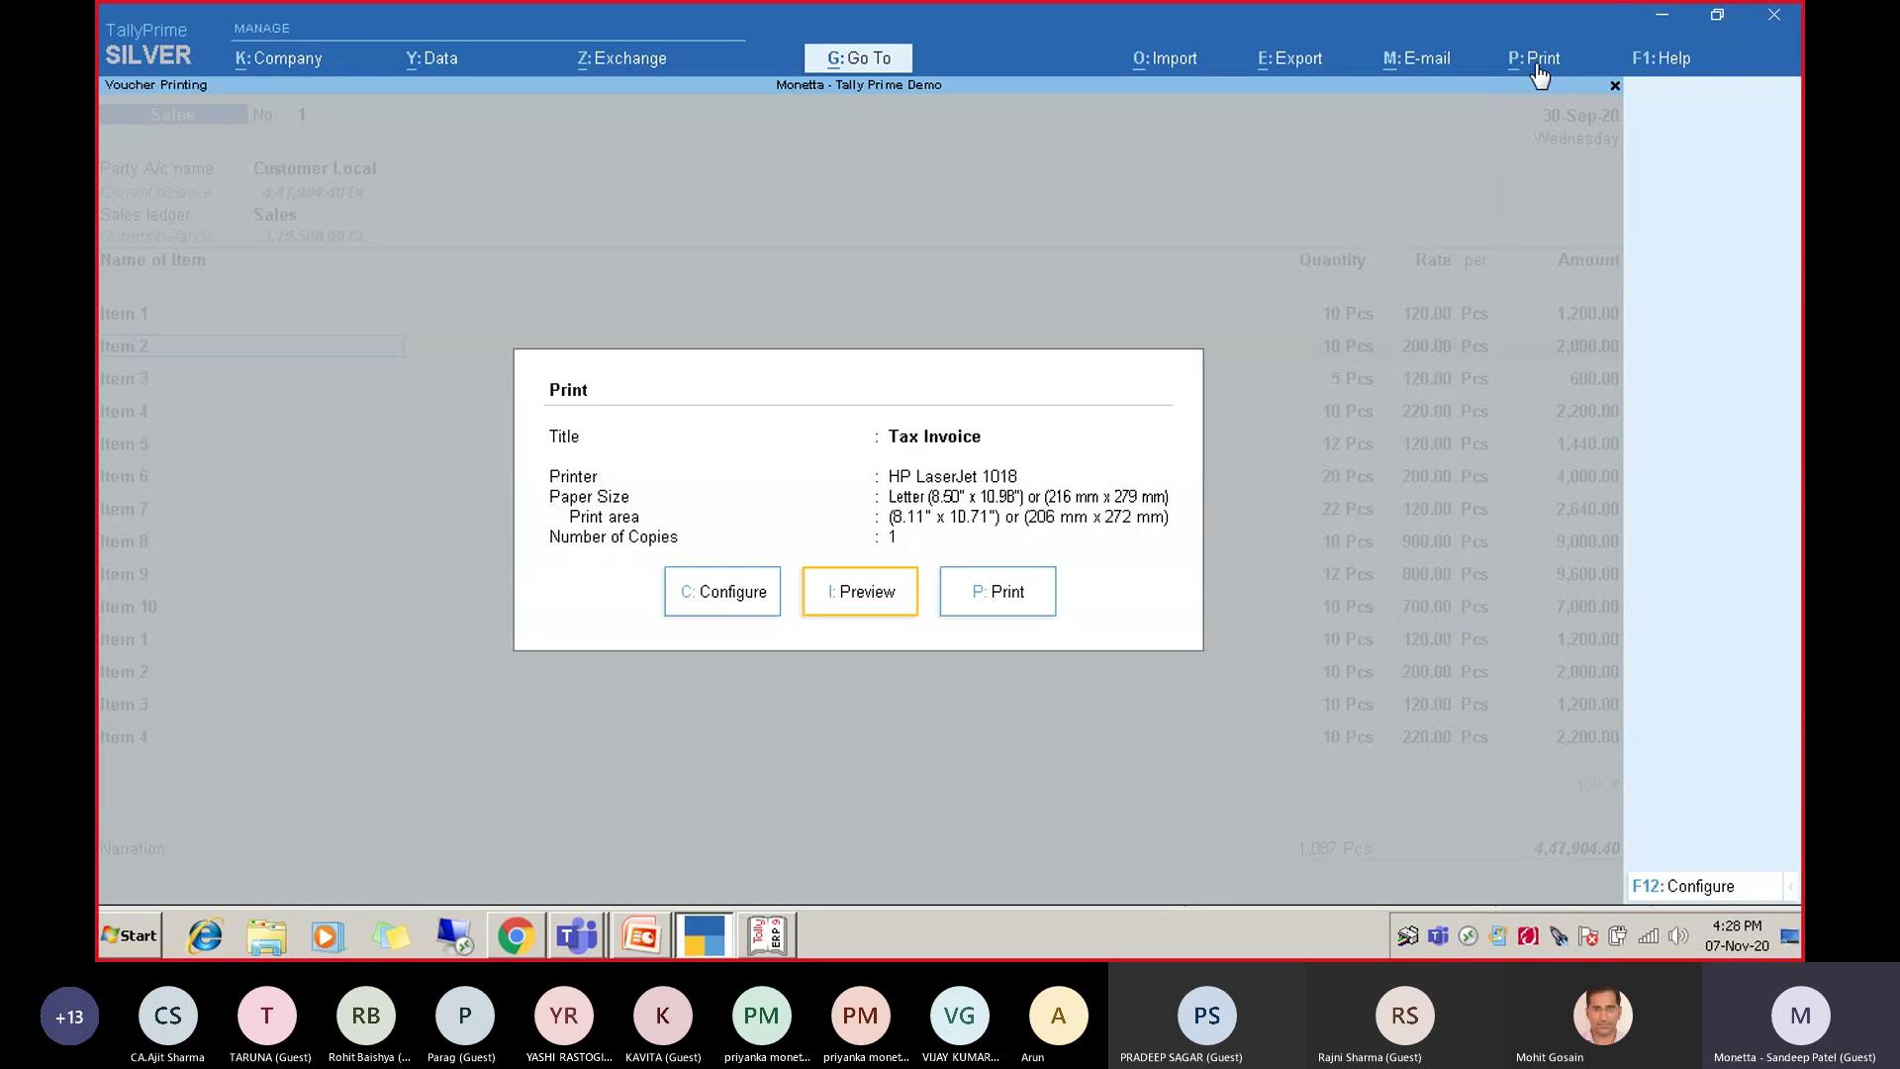
{"action": "key", "text": "Return"}
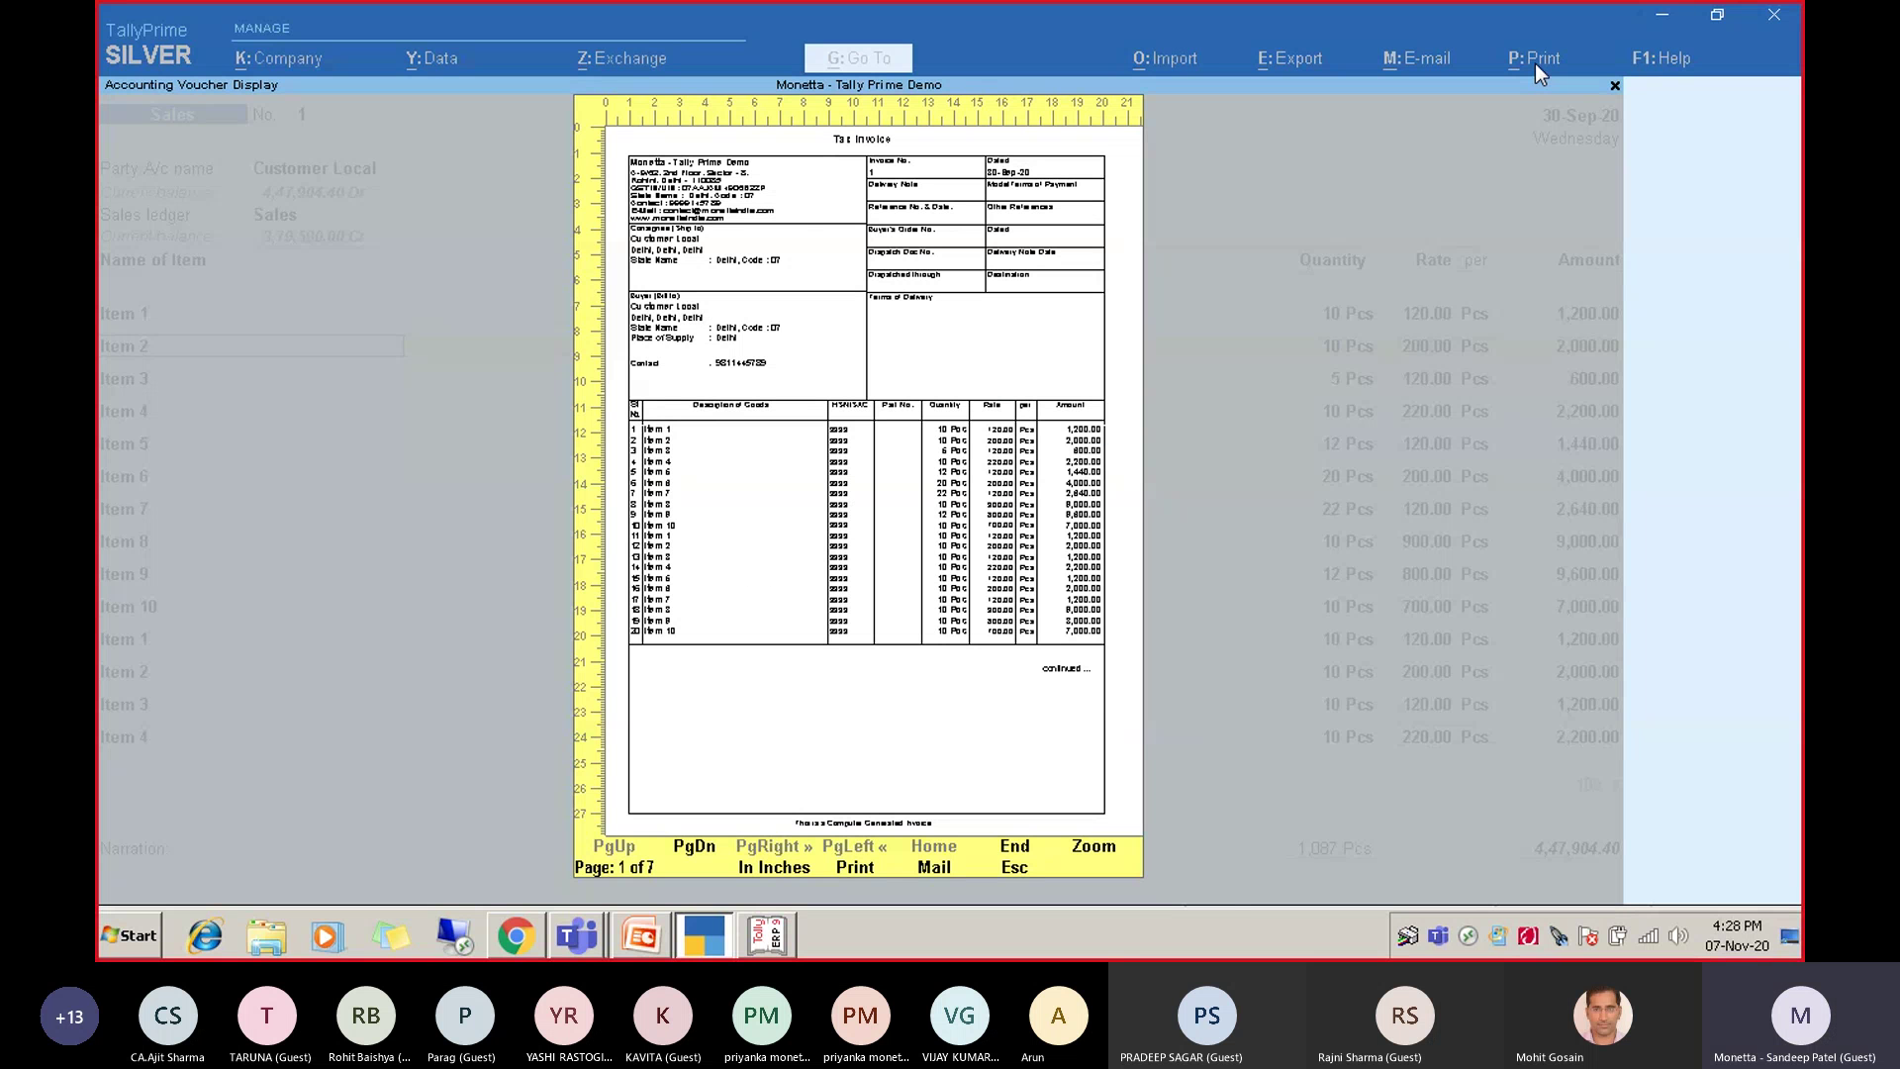
{"action": "key", "text": "Page_Down"}
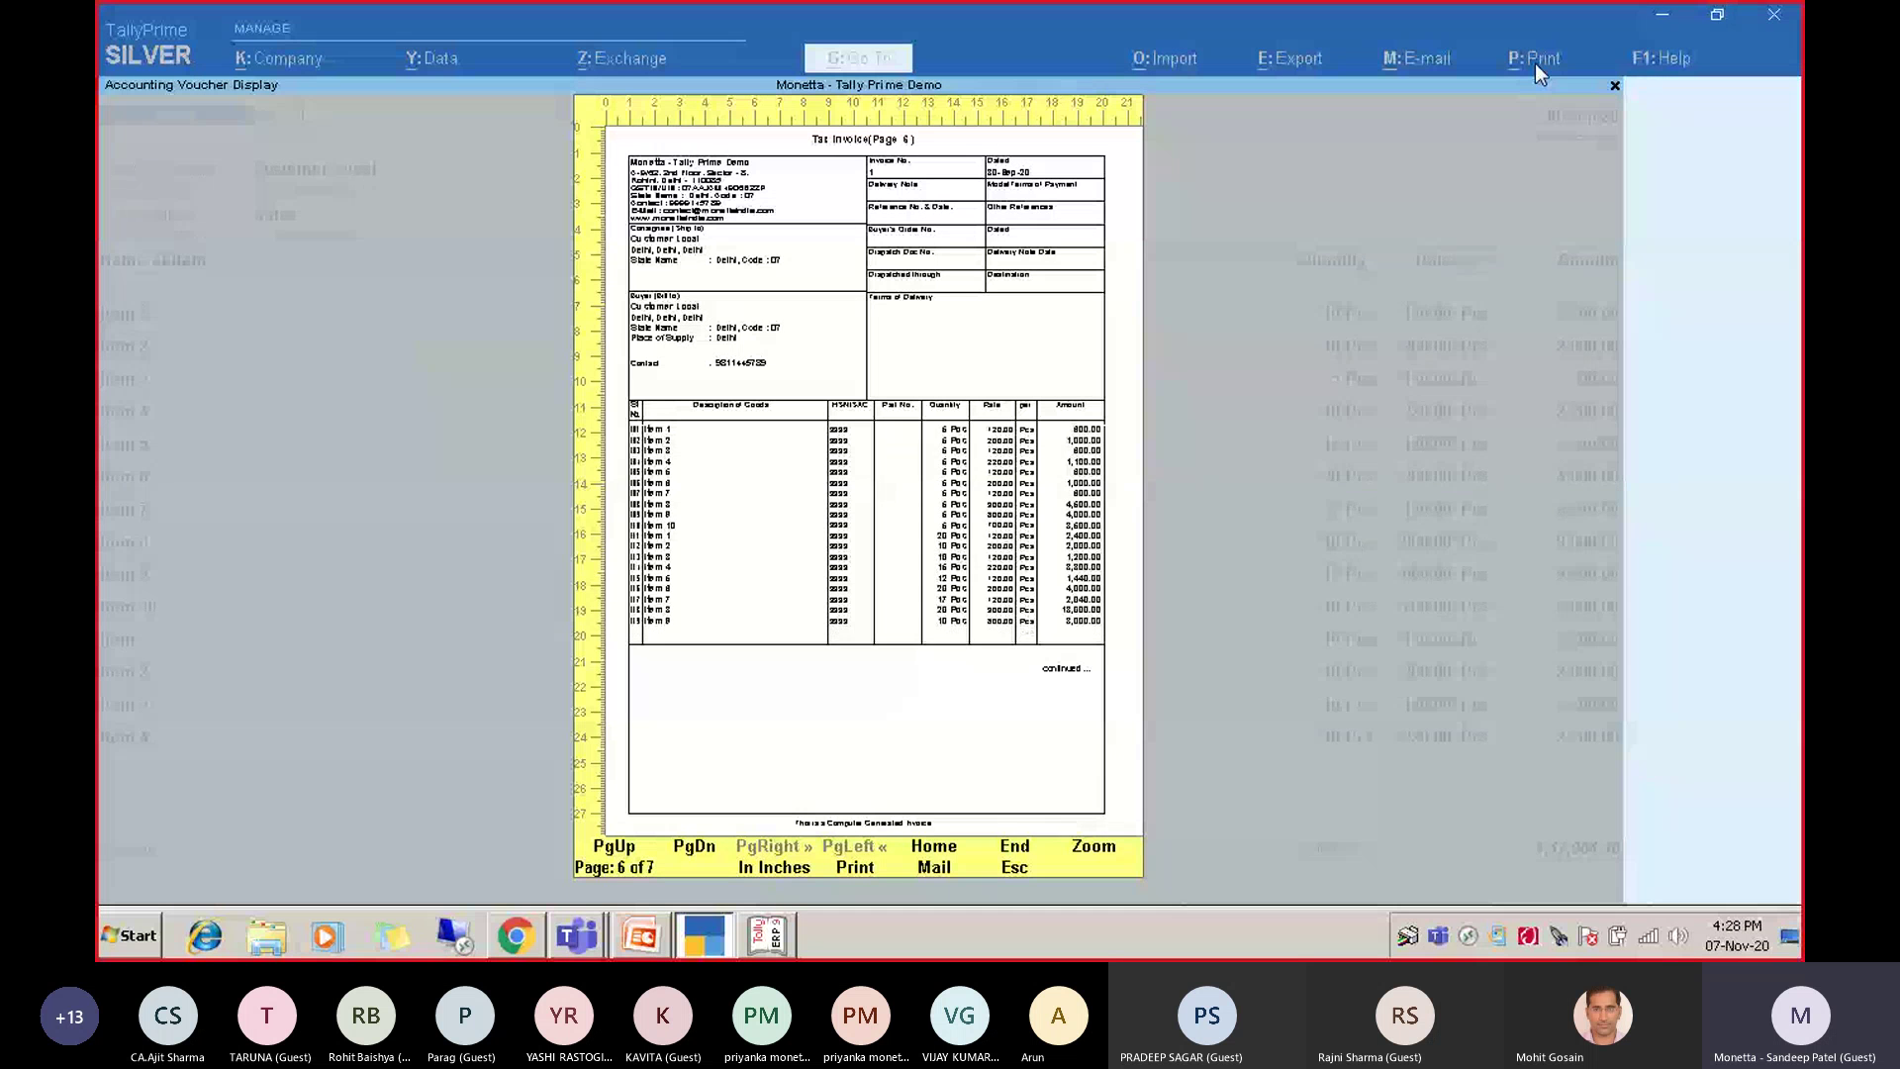
{"action": "key", "text": "End"}
{"action": "key", "text": "Home"}
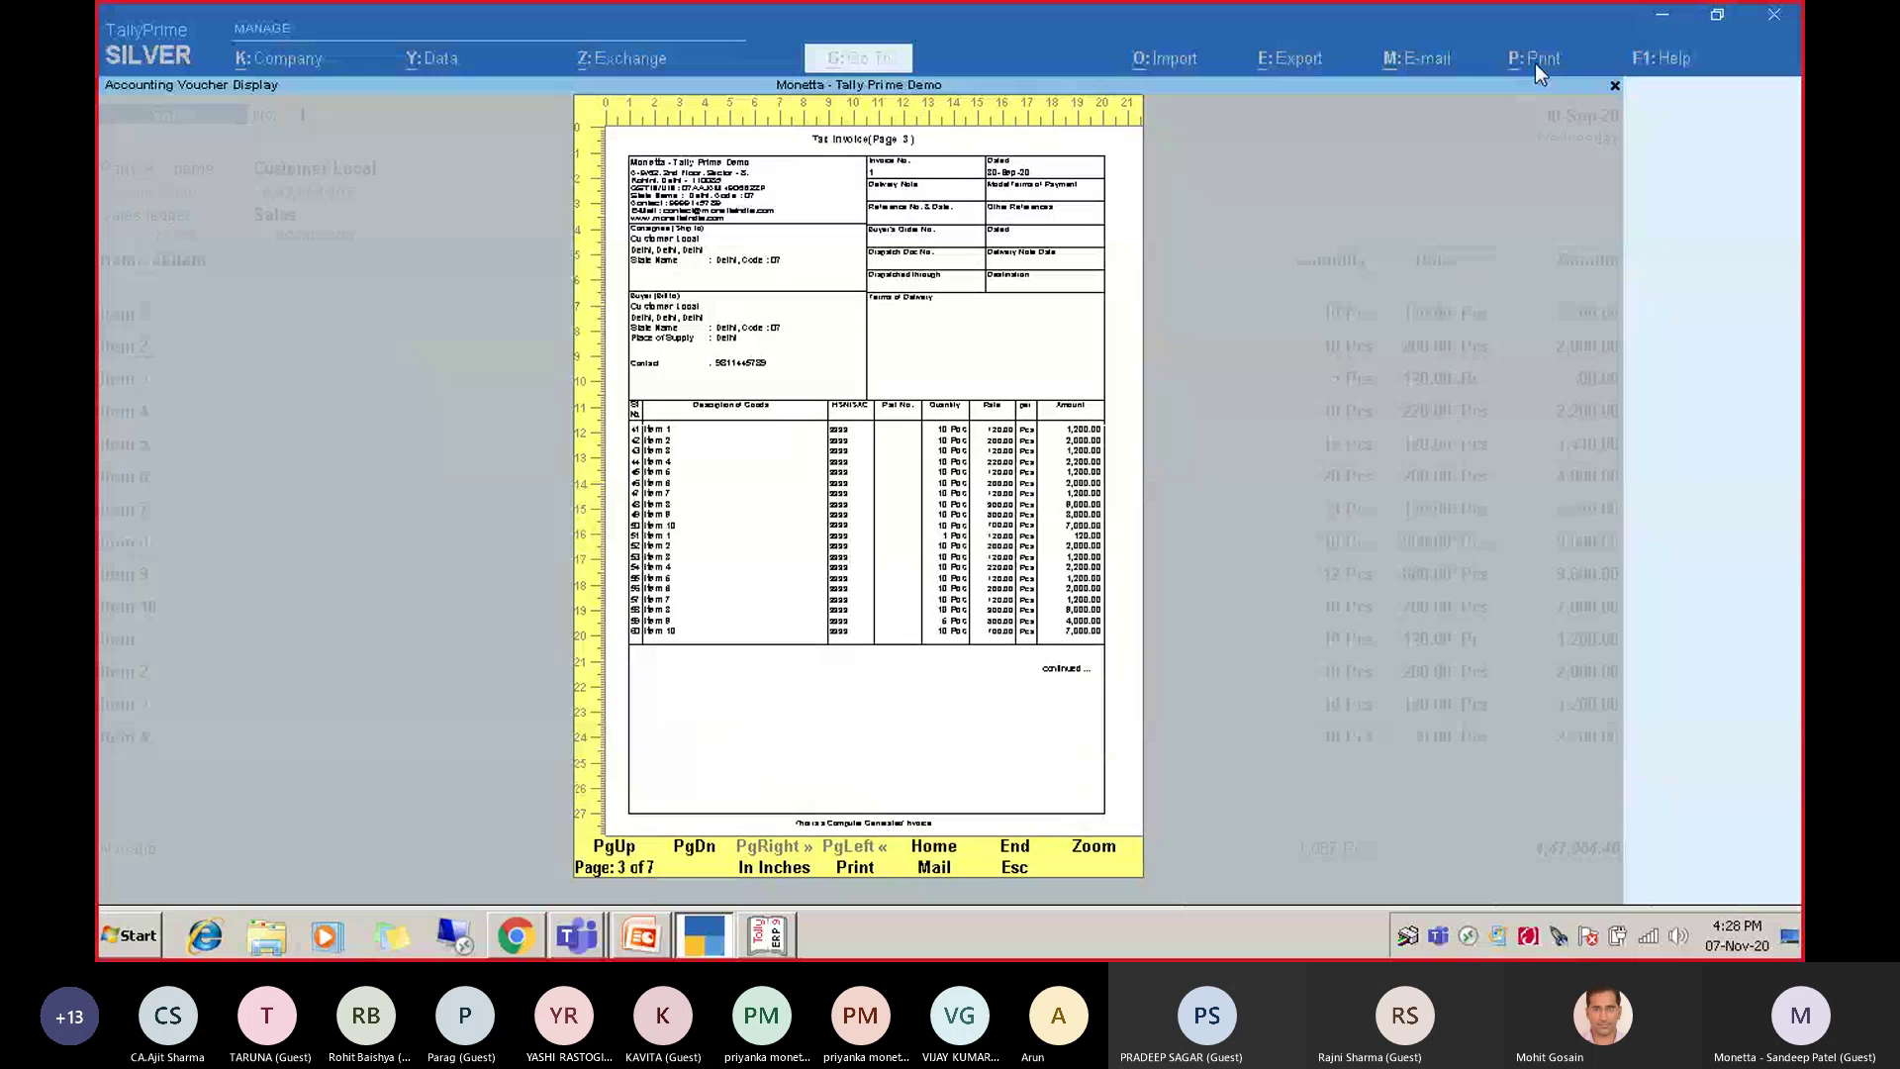
{"action": "key", "text": "Escape"}
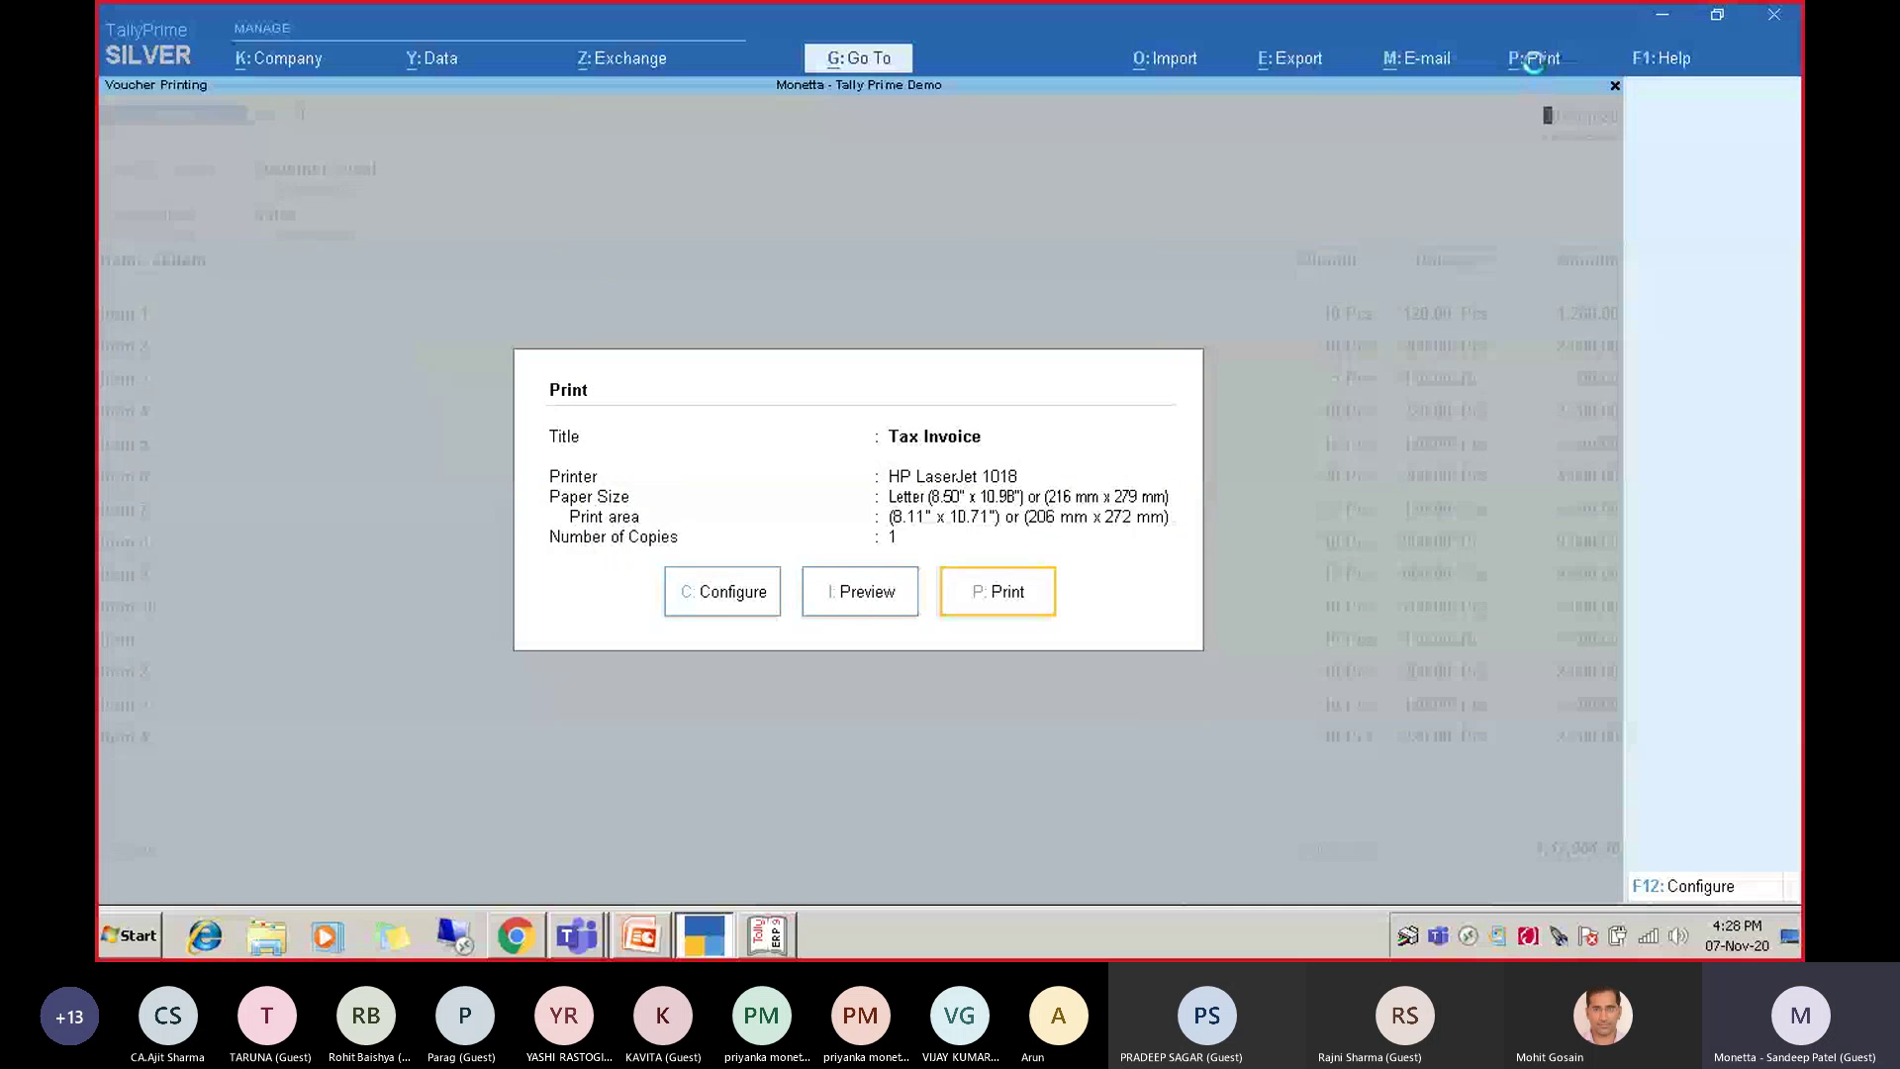
Look through the Help settings and startup options, then return to the sales voucher.
{"action": "left_click", "coordinate": [1558, 64]}
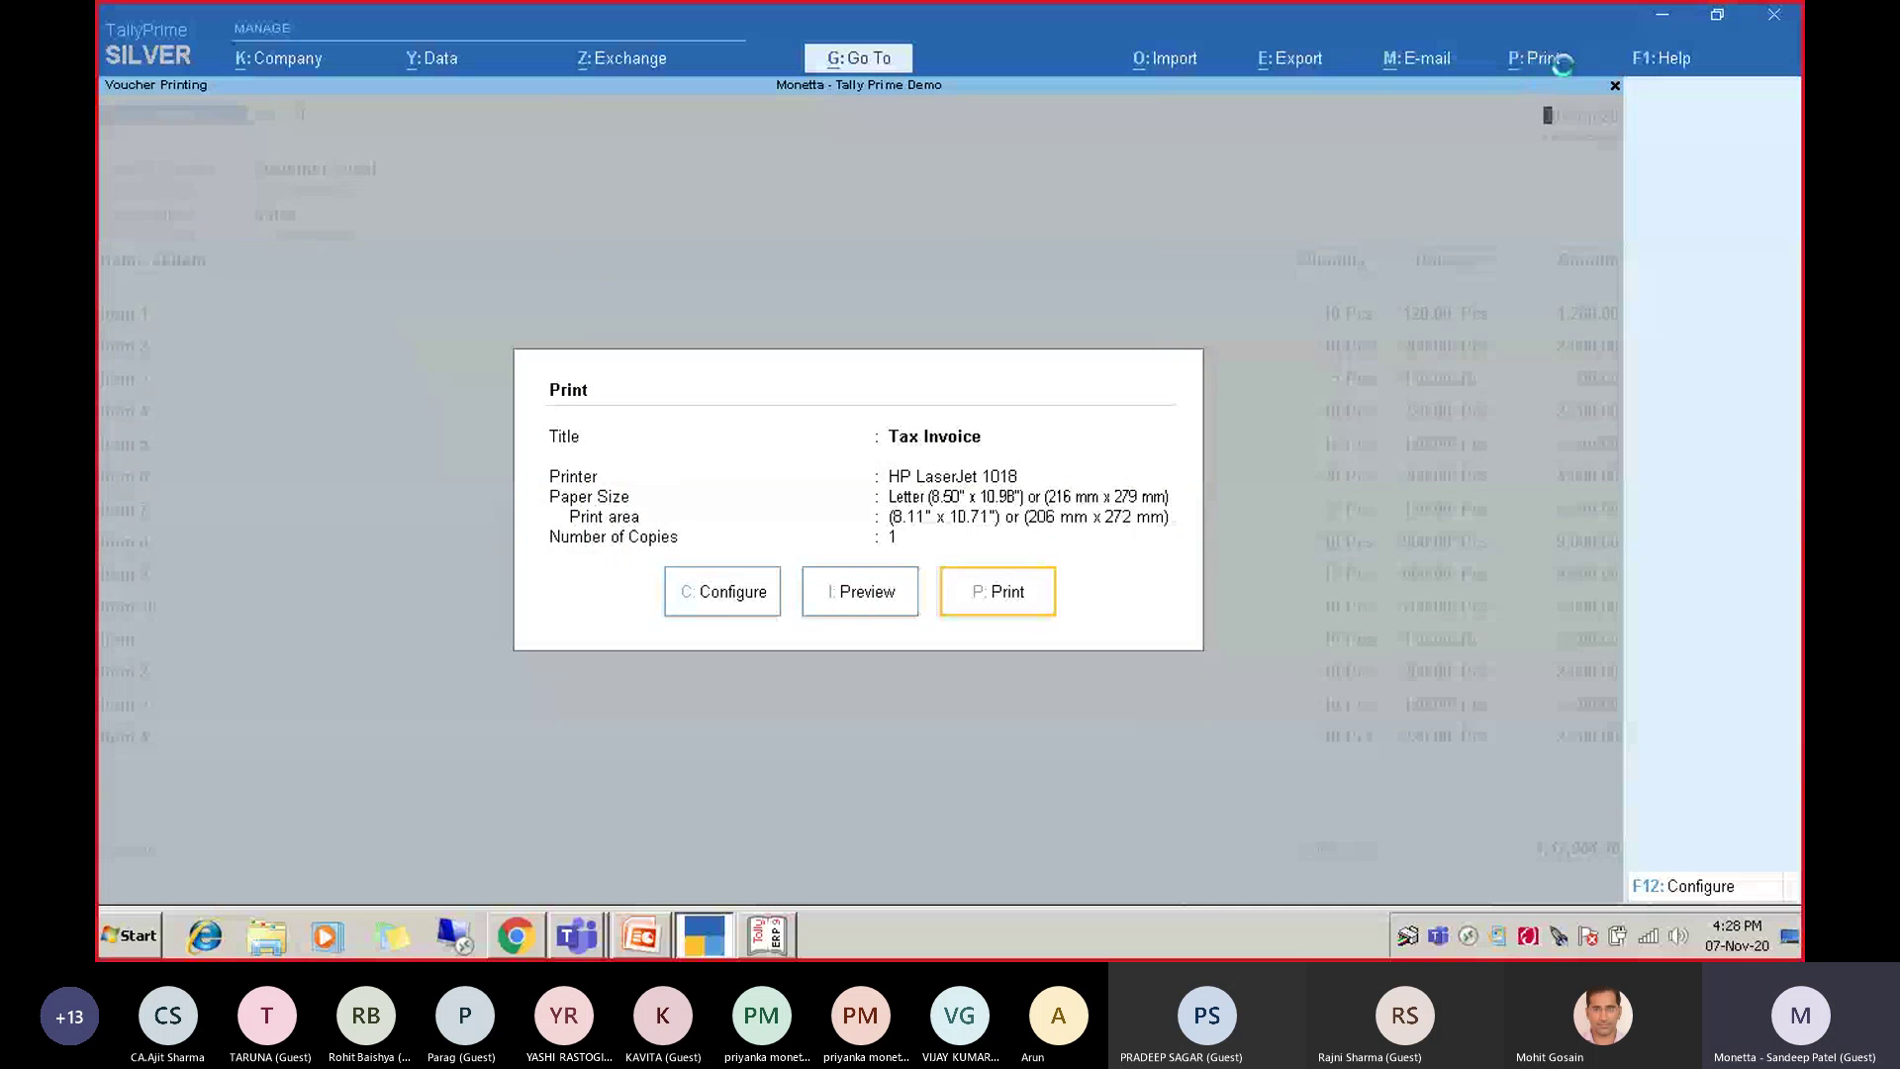
{"action": "left_click", "coordinate": [1670, 62]}
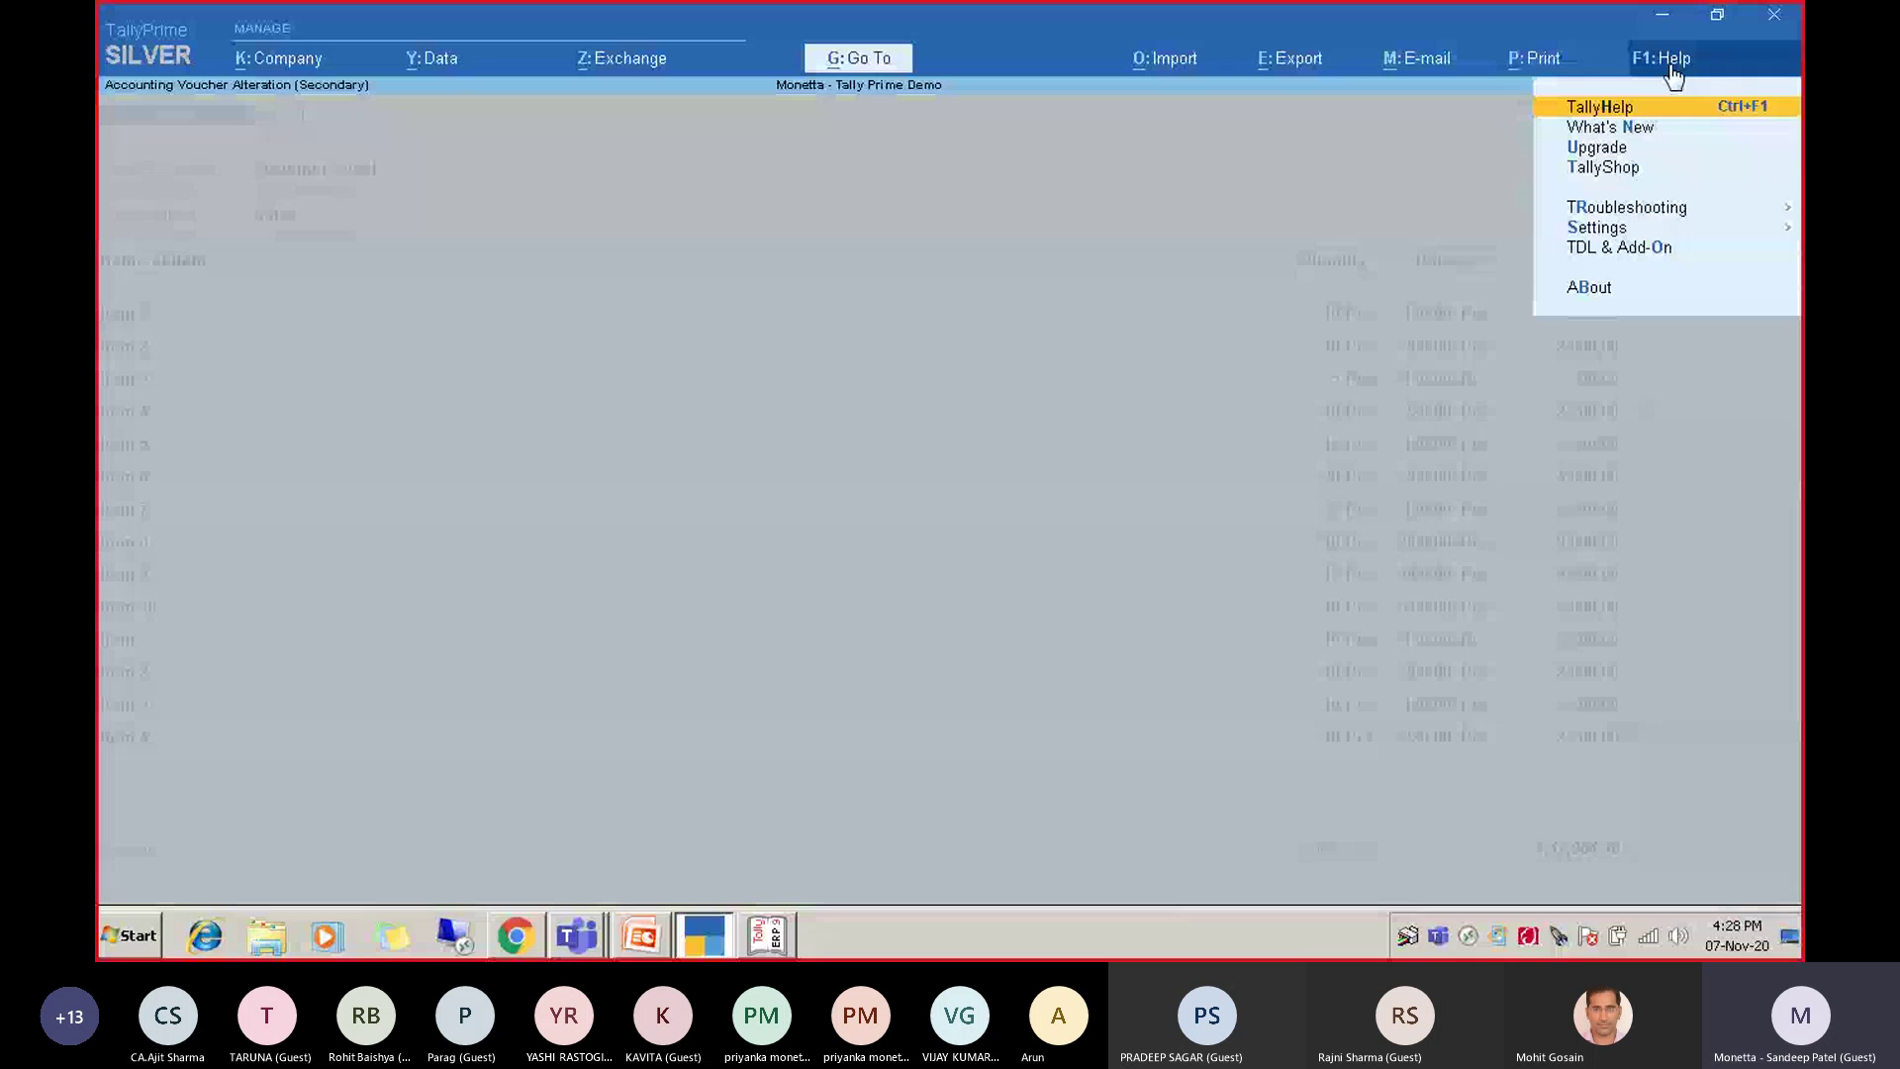
{"action": "key", "text": "Up"}
{"action": "key", "text": "Up"}
{"action": "key", "text": "Up"}
{"action": "key", "text": "Return"}
{"action": "key", "text": "Down"}
{"action": "key", "text": "Down"}
{"action": "key", "text": "Down"}
{"action": "key", "text": "Down"}
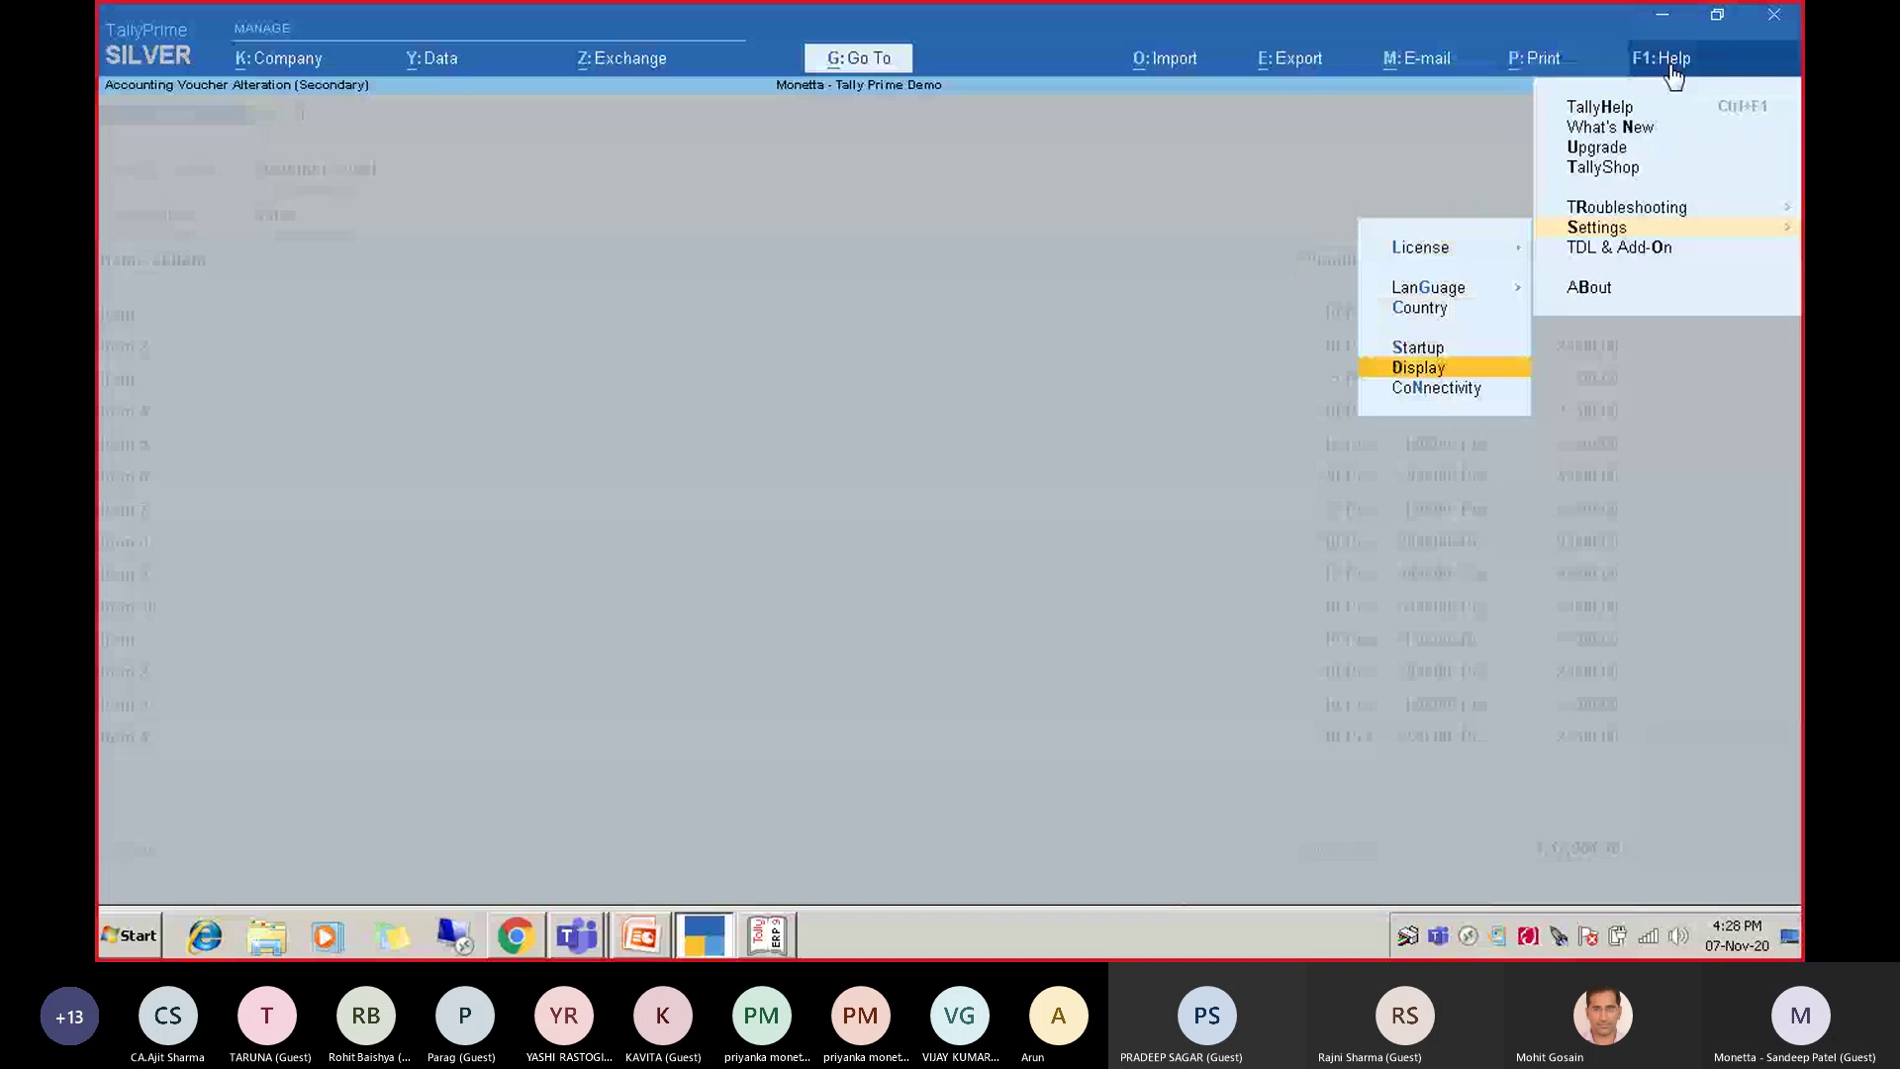
{"action": "key", "text": "Up"}
{"action": "key", "text": "Return"}
{"action": "key", "text": "Escape"}
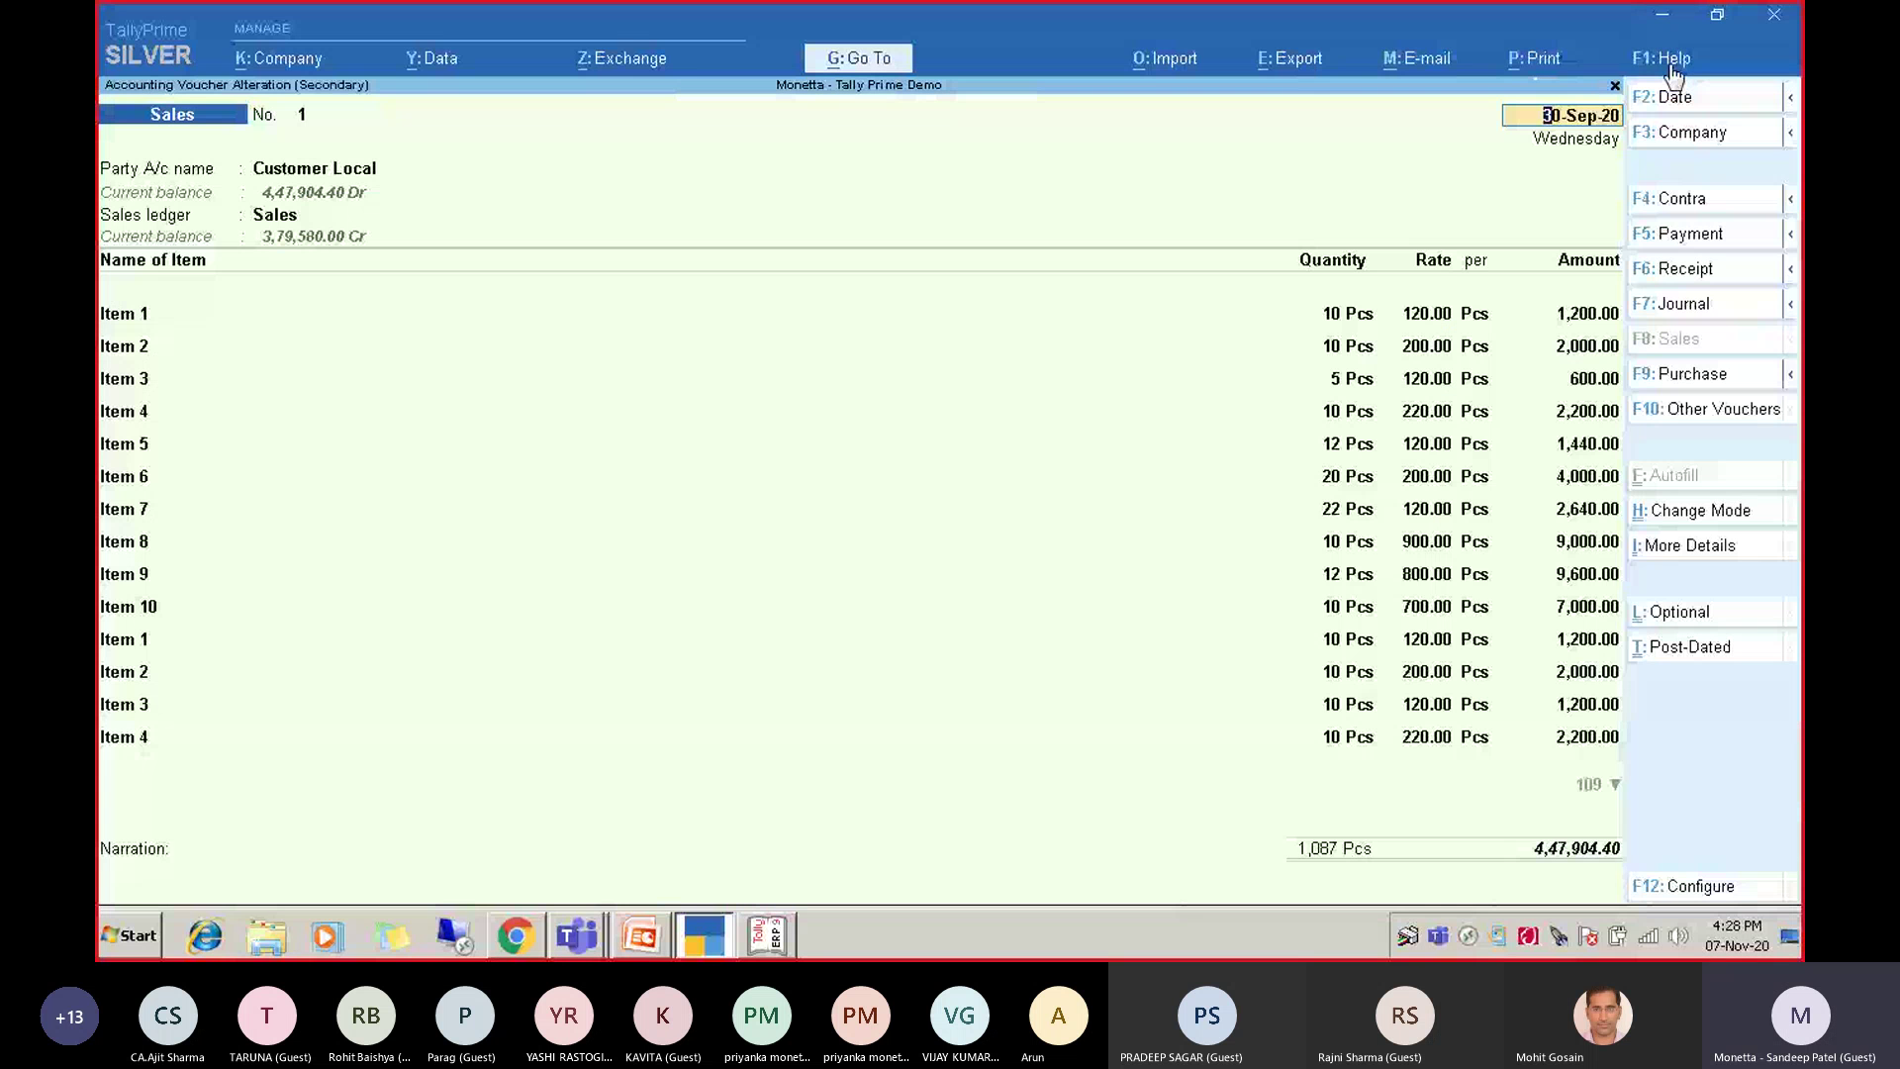
Set Show Company Logo to No in the voucher's print configuration.
{"action": "left_click", "coordinate": [1672, 74]}
{"action": "key", "text": "Left"}
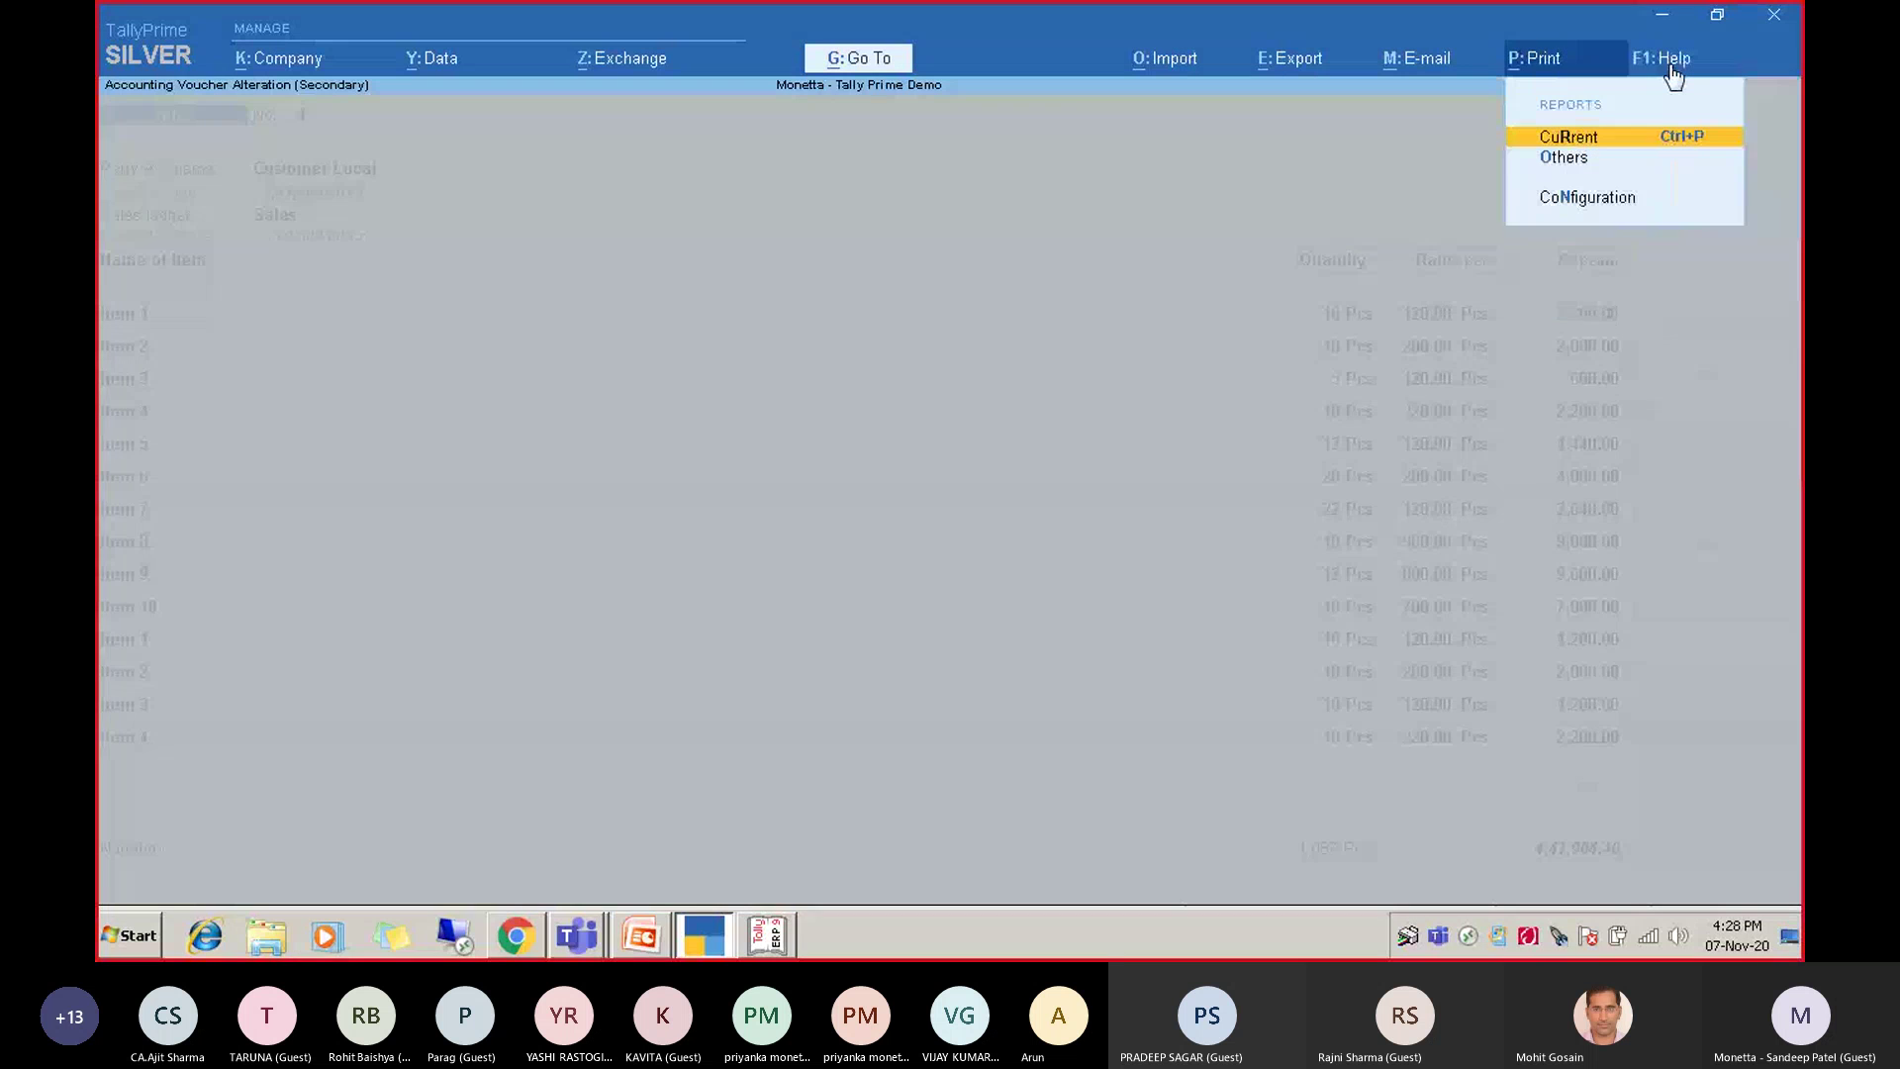
{"action": "key", "text": "Down"}
{"action": "key", "text": "Down"}
{"action": "key", "text": "Return"}
{"action": "key", "text": "Down"}
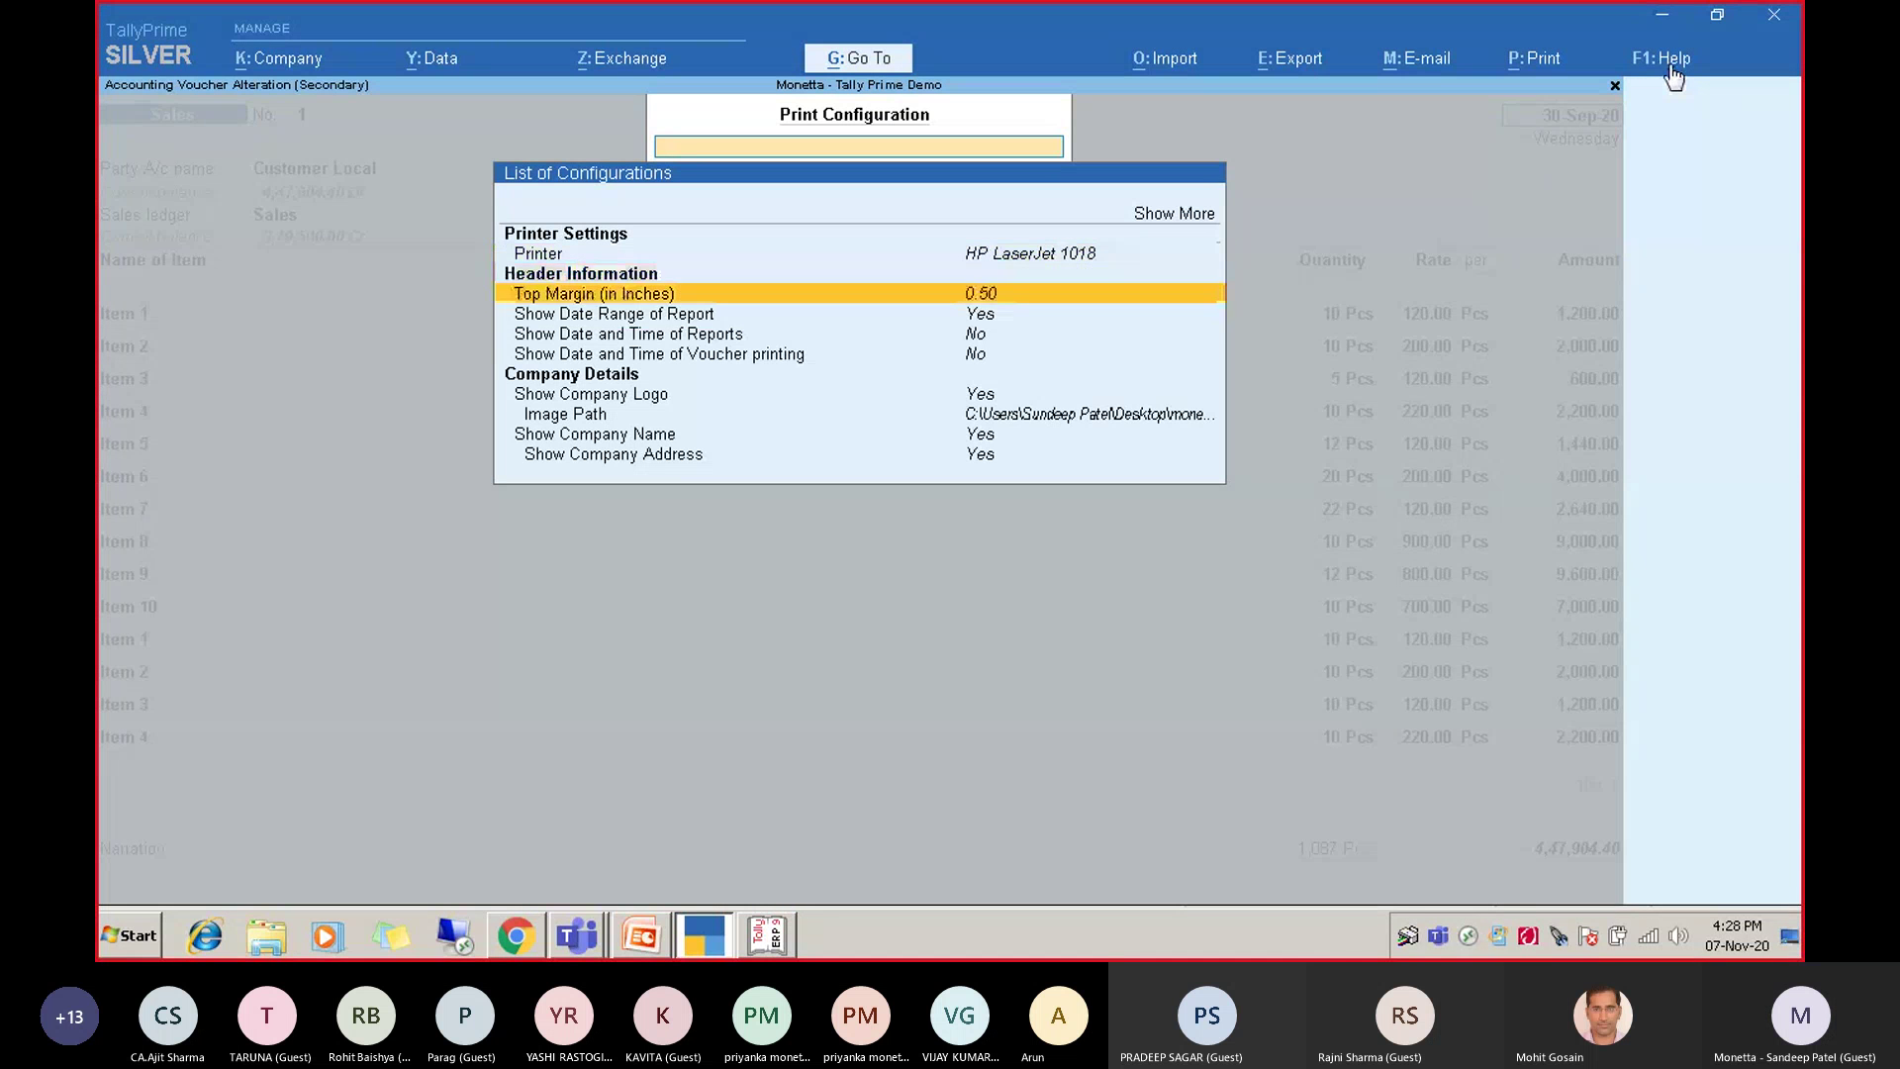
{"action": "key", "text": "Down"}
{"action": "key", "text": "Down"}
{"action": "key", "text": "Down"}
{"action": "key", "text": "Down"}
{"action": "key", "text": "Return"}
{"action": "type", "text": "n"}
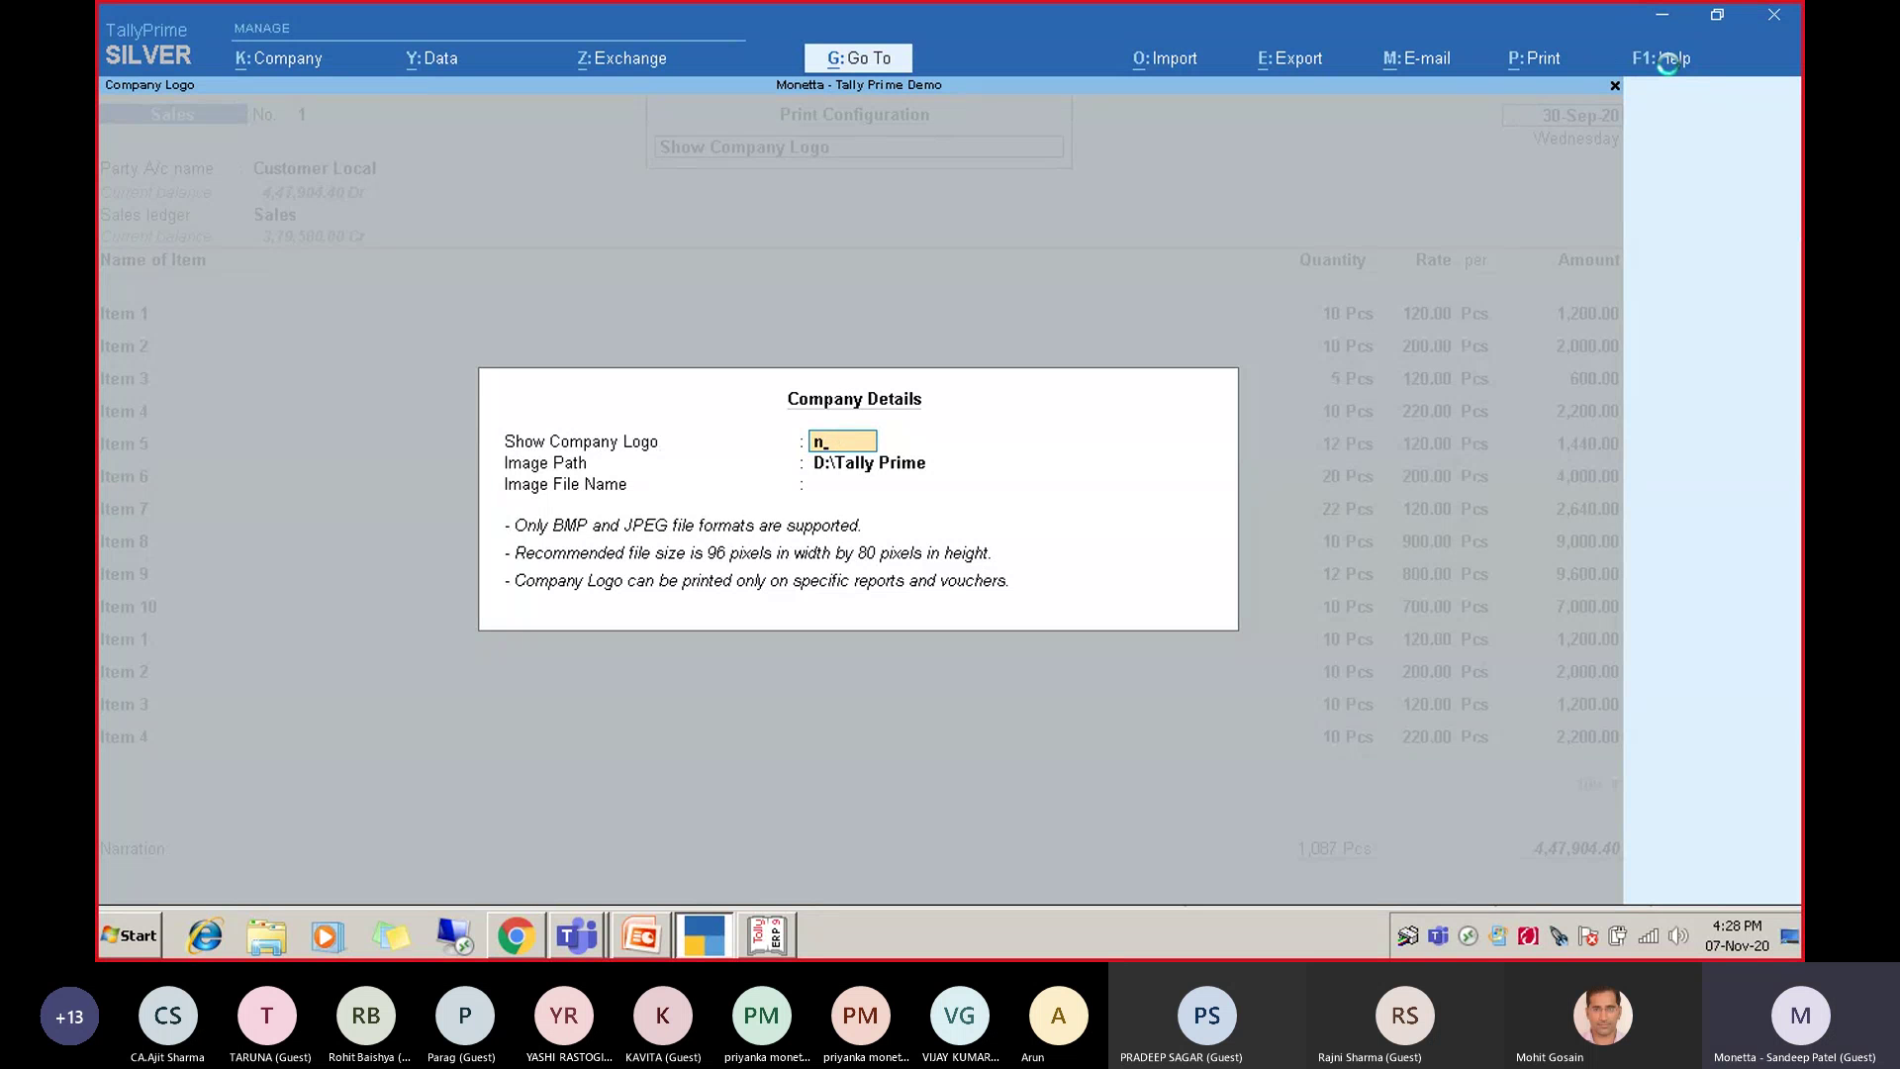
{"action": "key", "text": "Return"}
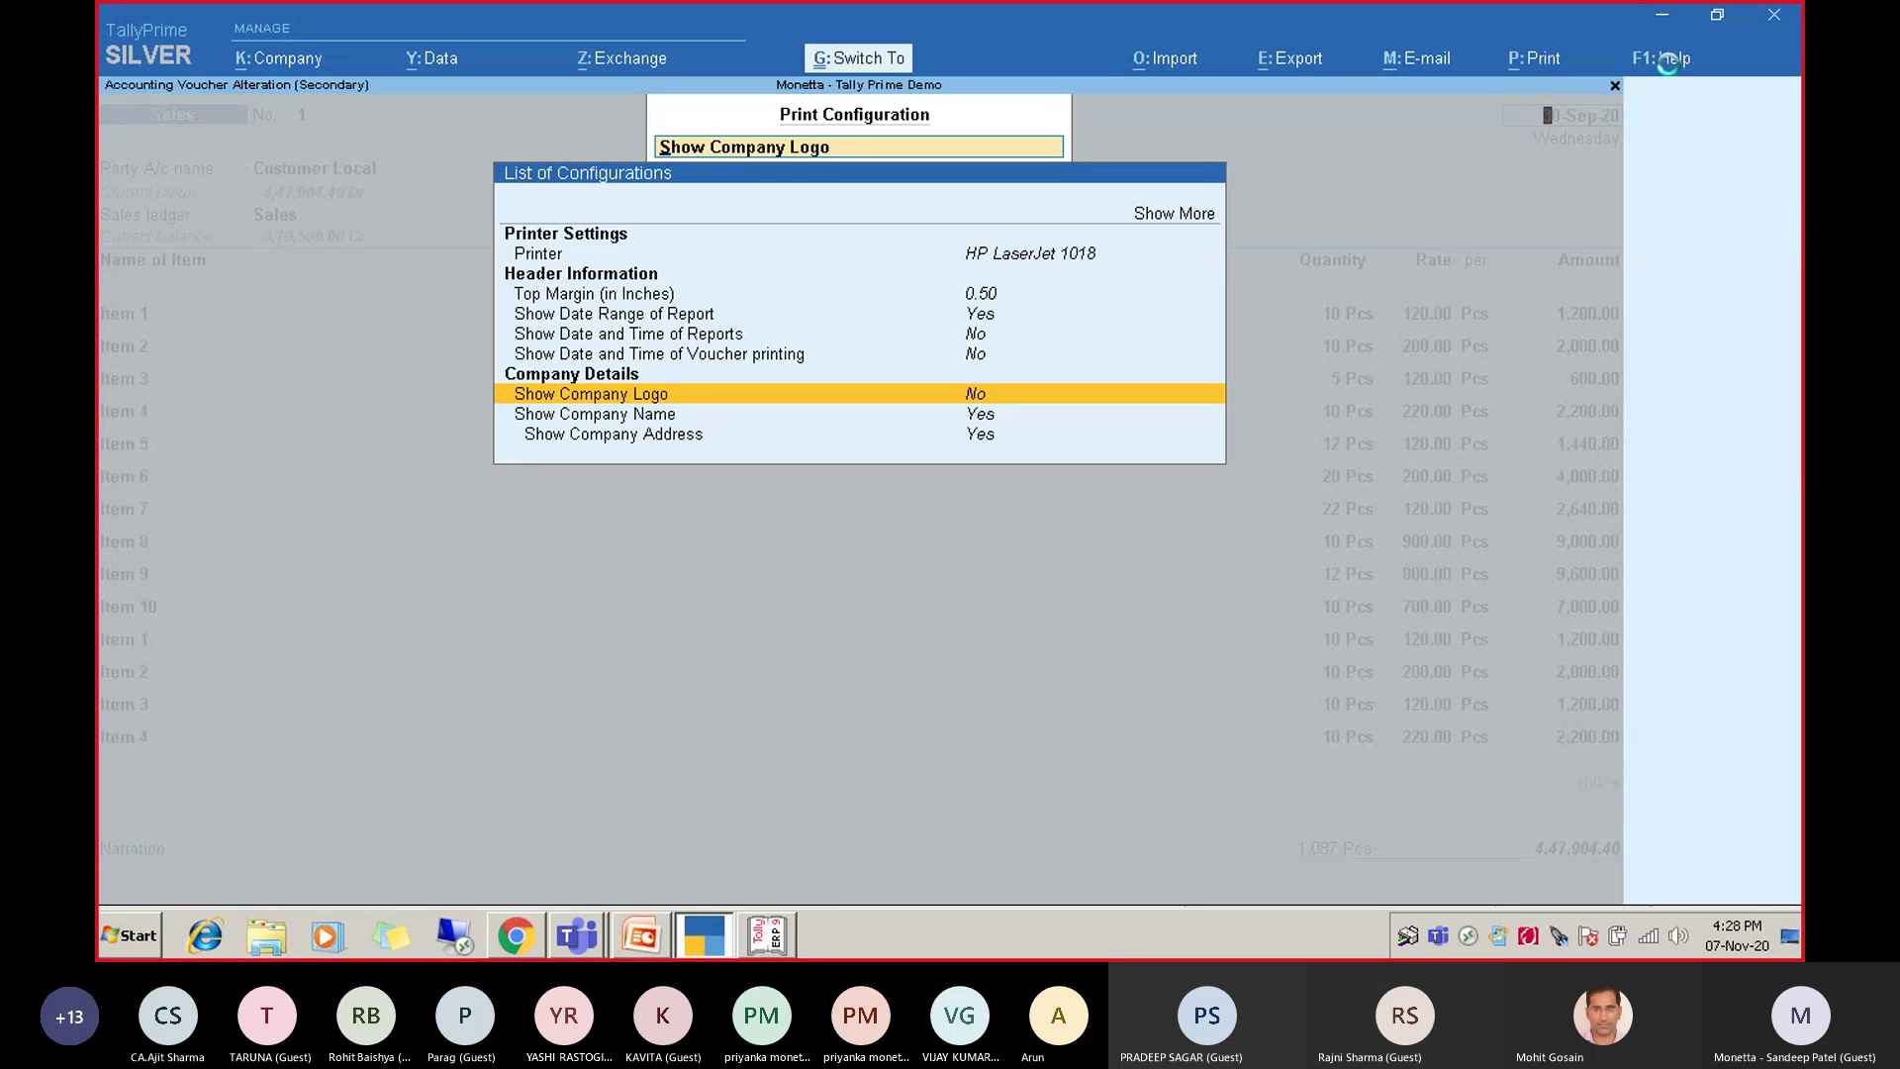
{"action": "key", "text": "Escape"}
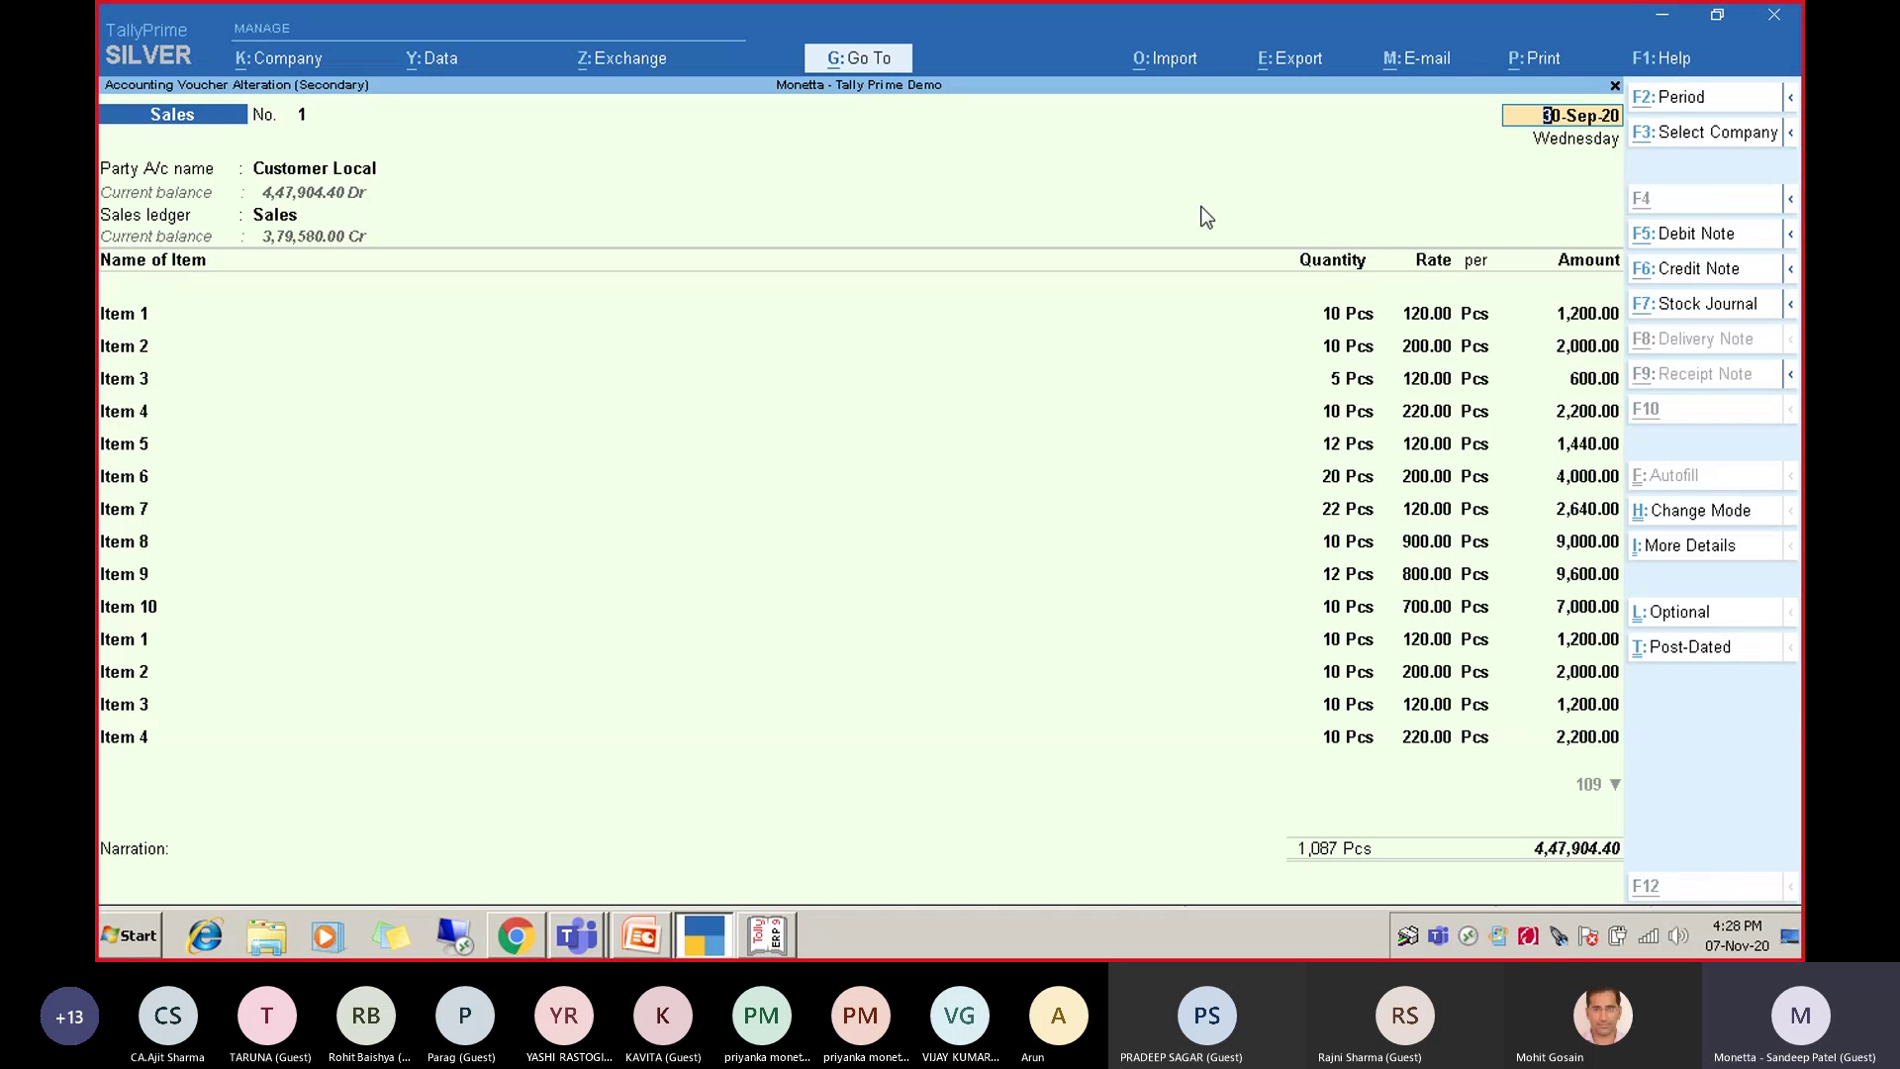
{"action": "key", "text": "alt+p"}
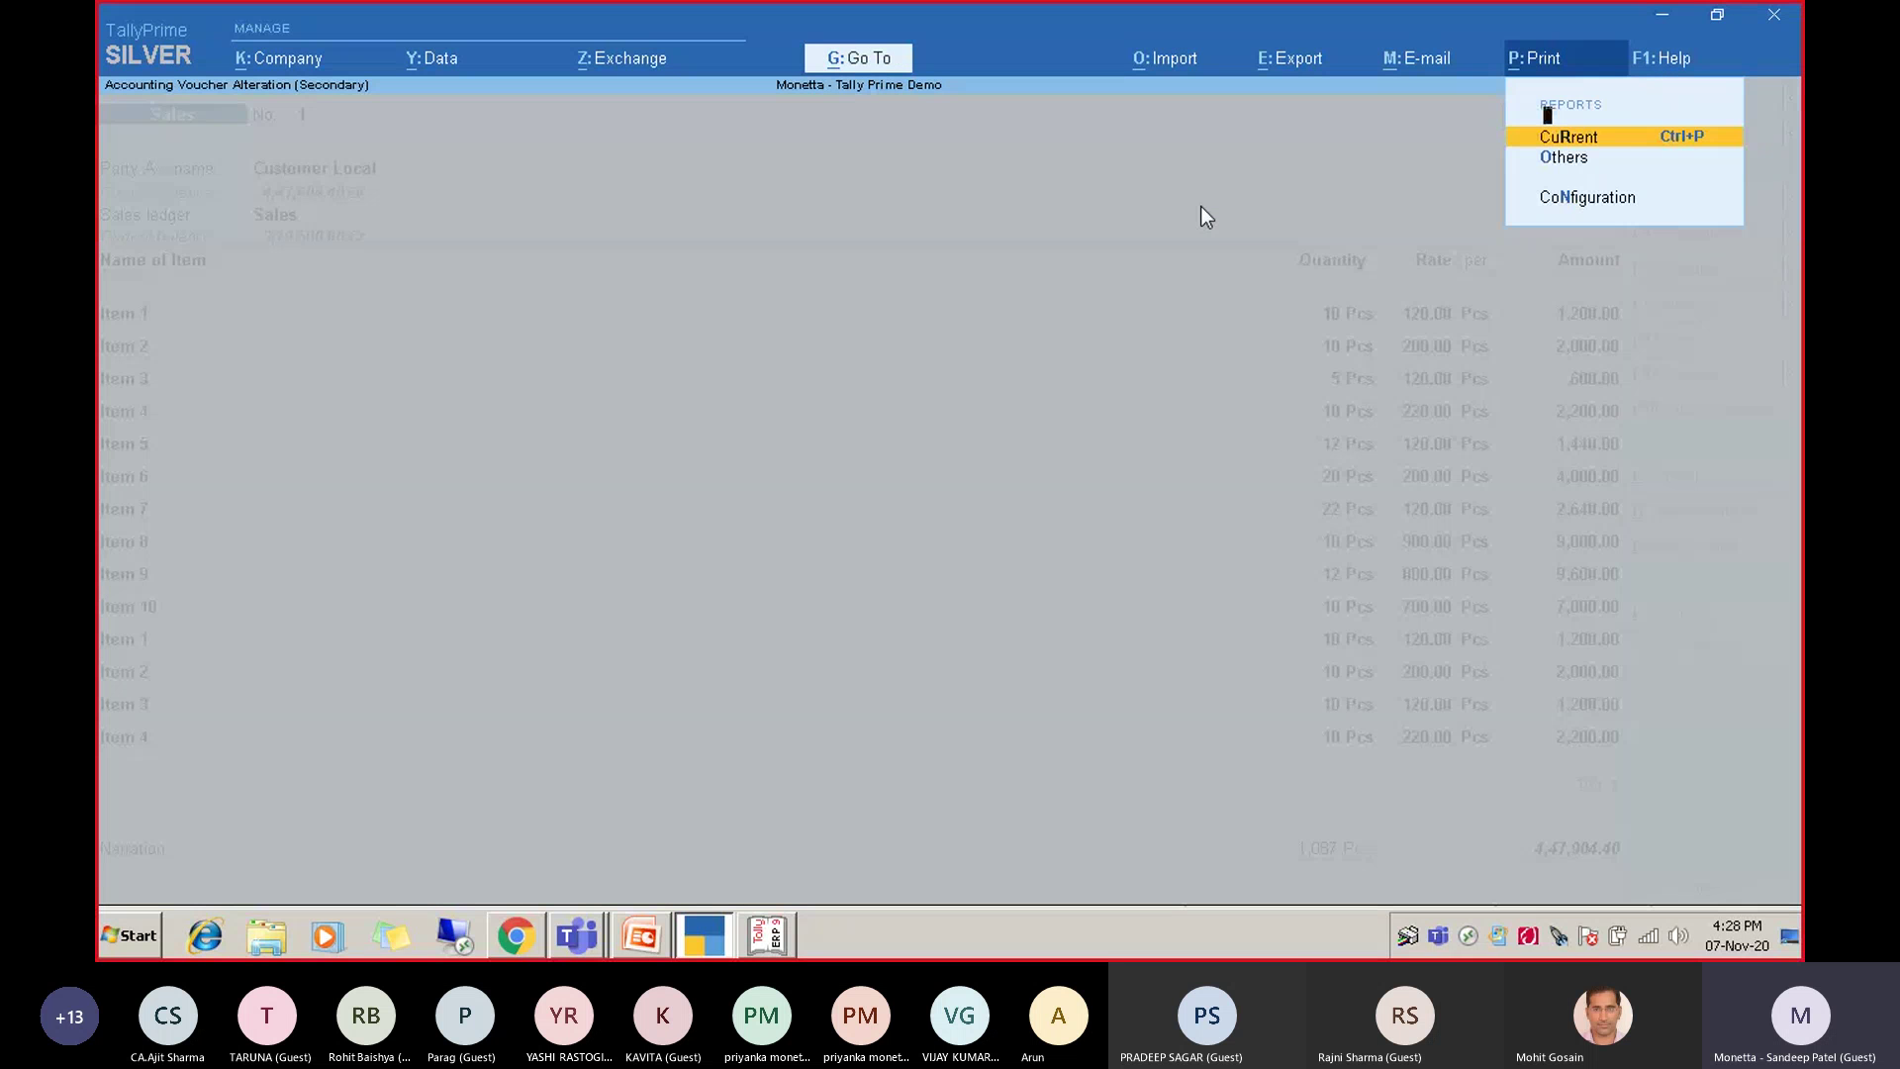
Set 'Optimise printing to save paper' to Yes and preview the Tax Invoice, now 4 pages.
{"action": "key", "text": "Return"}
{"action": "key", "text": "Left"}
{"action": "key", "text": "Left"}
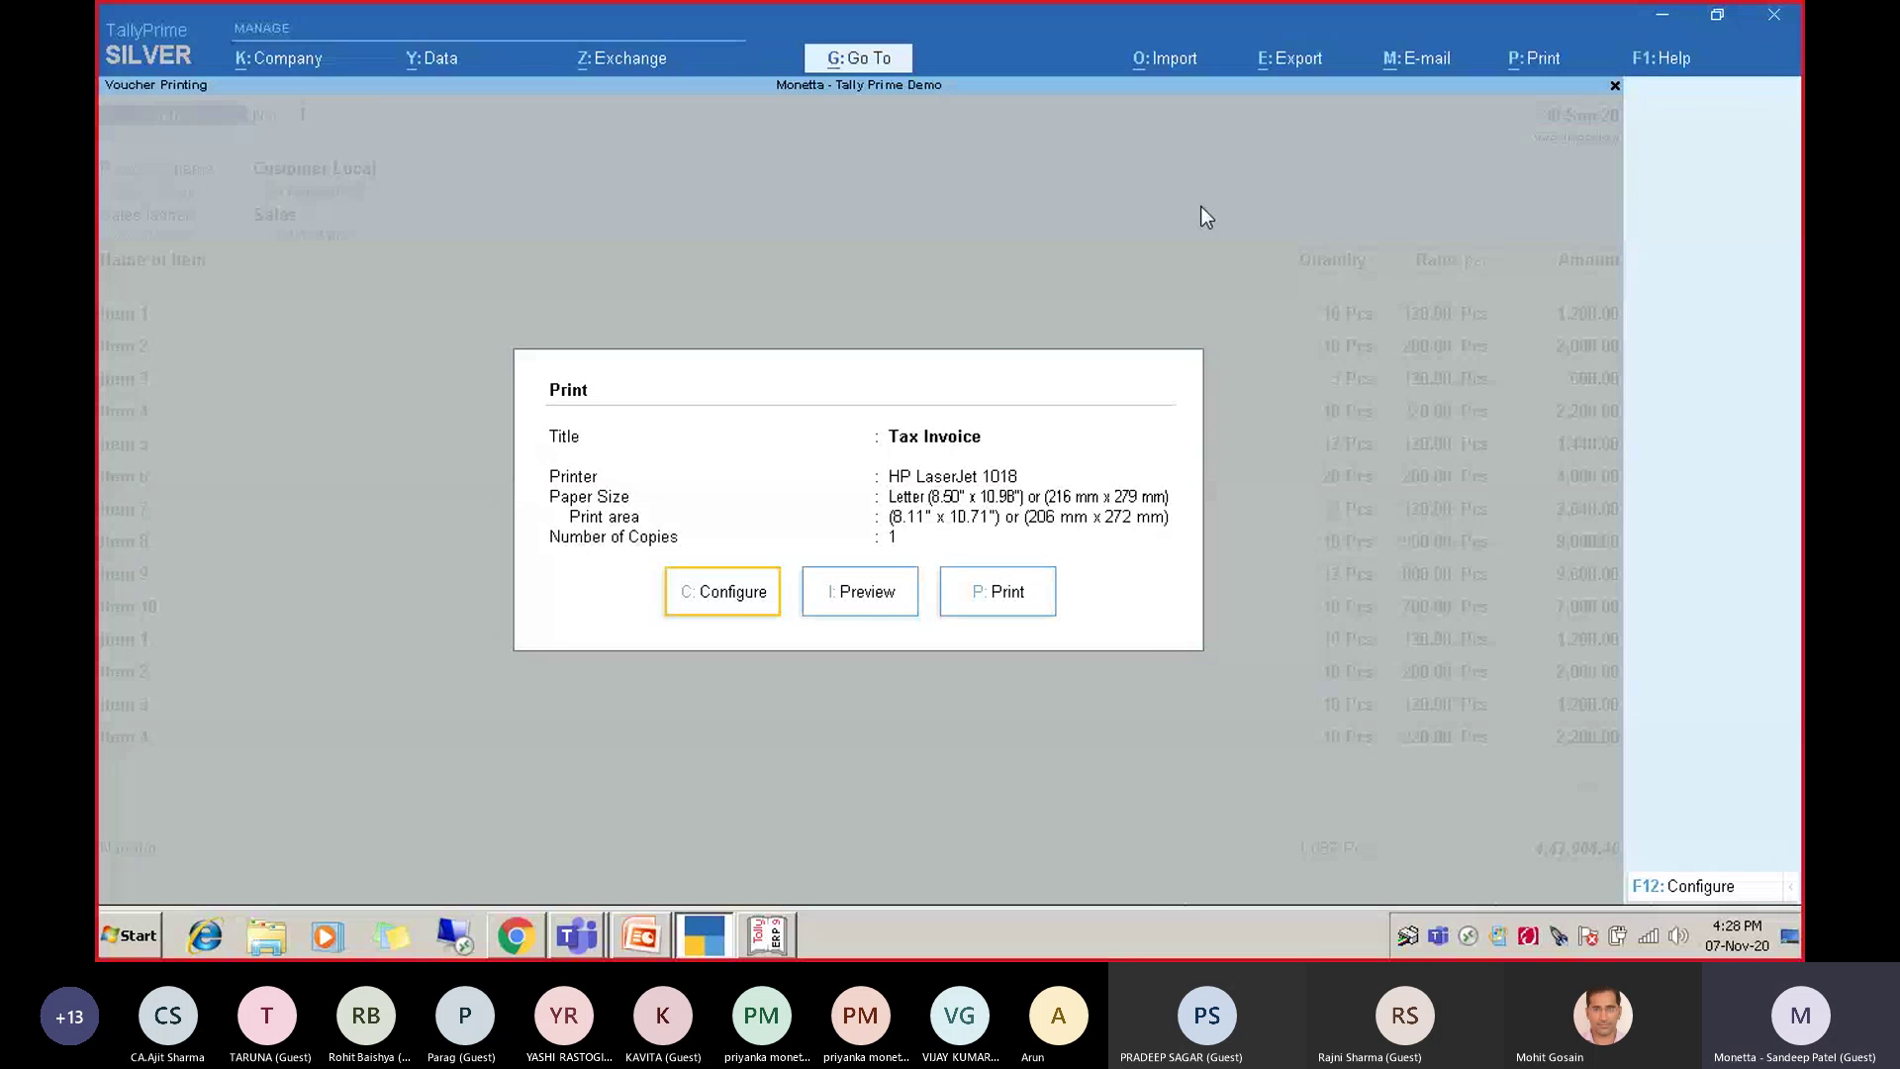
{"action": "key", "text": "Return"}
{"action": "type", "text": "Opti"}
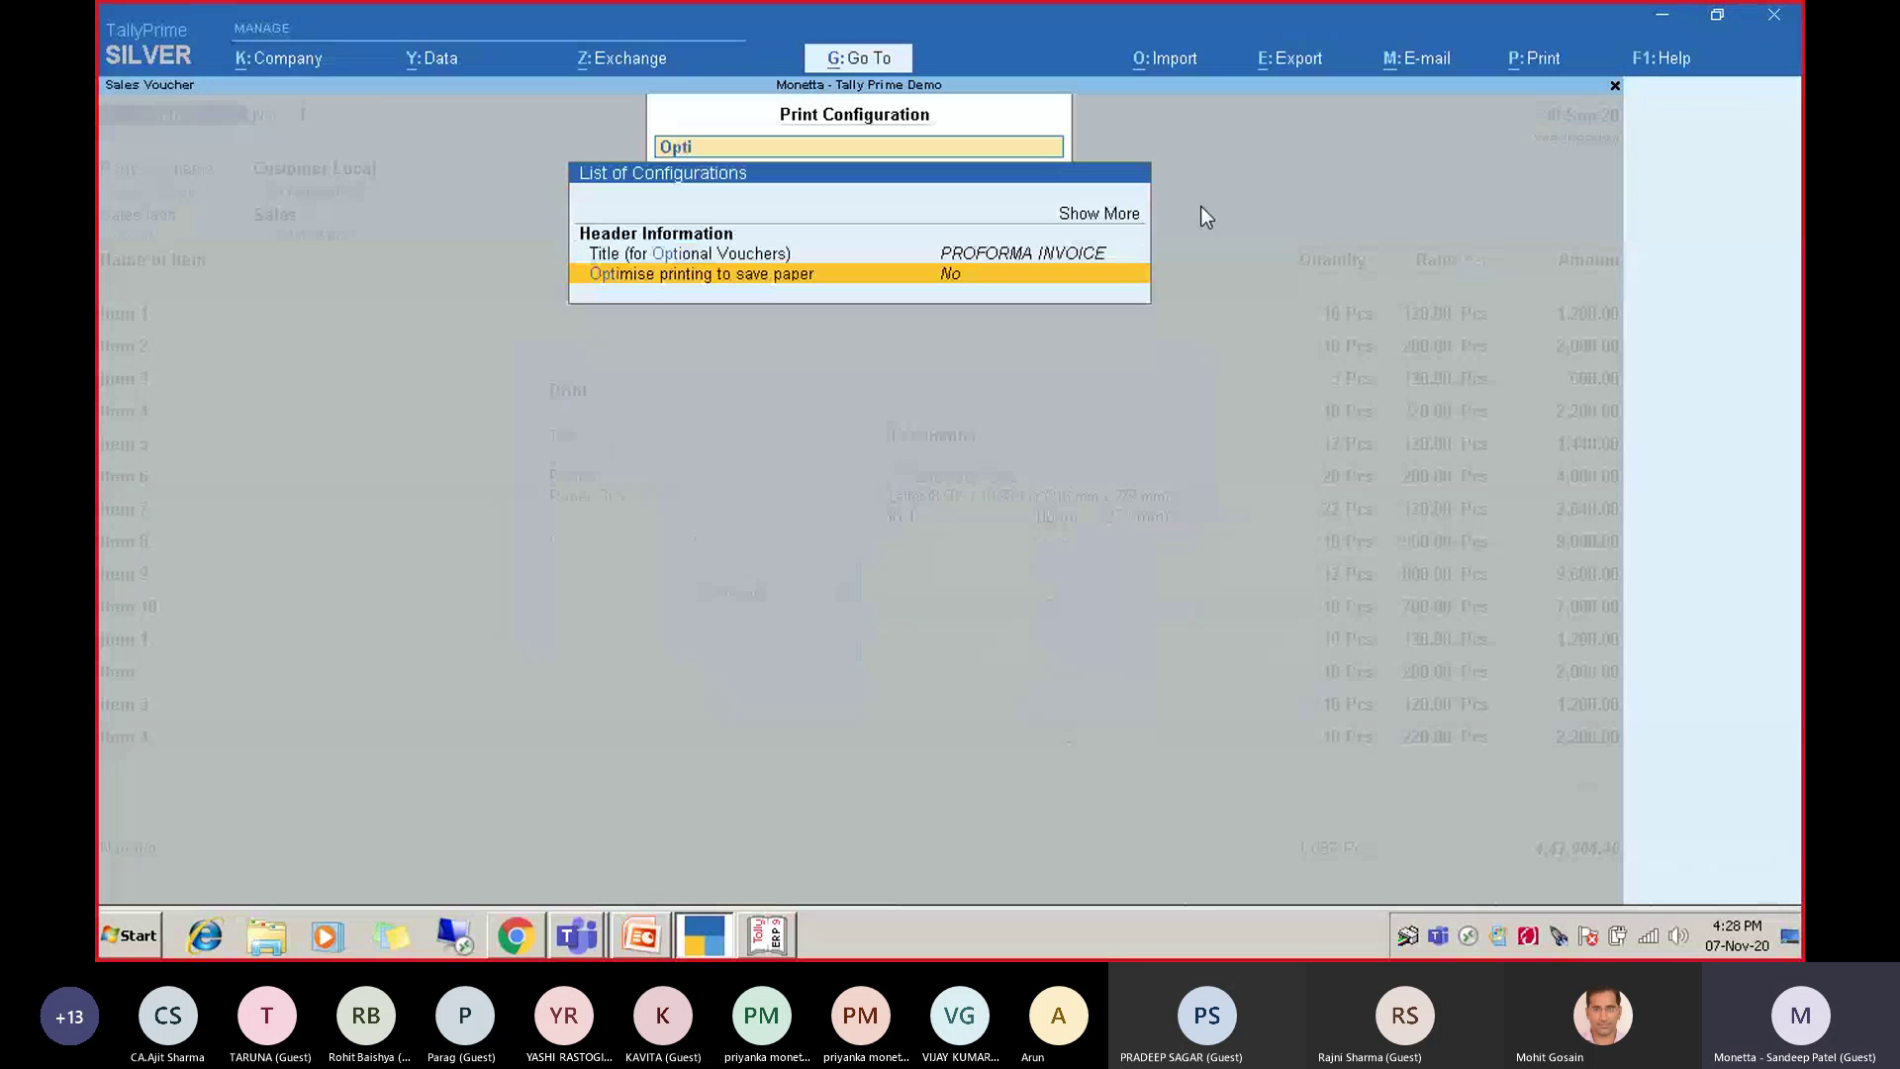
{"action": "key", "text": "Return"}
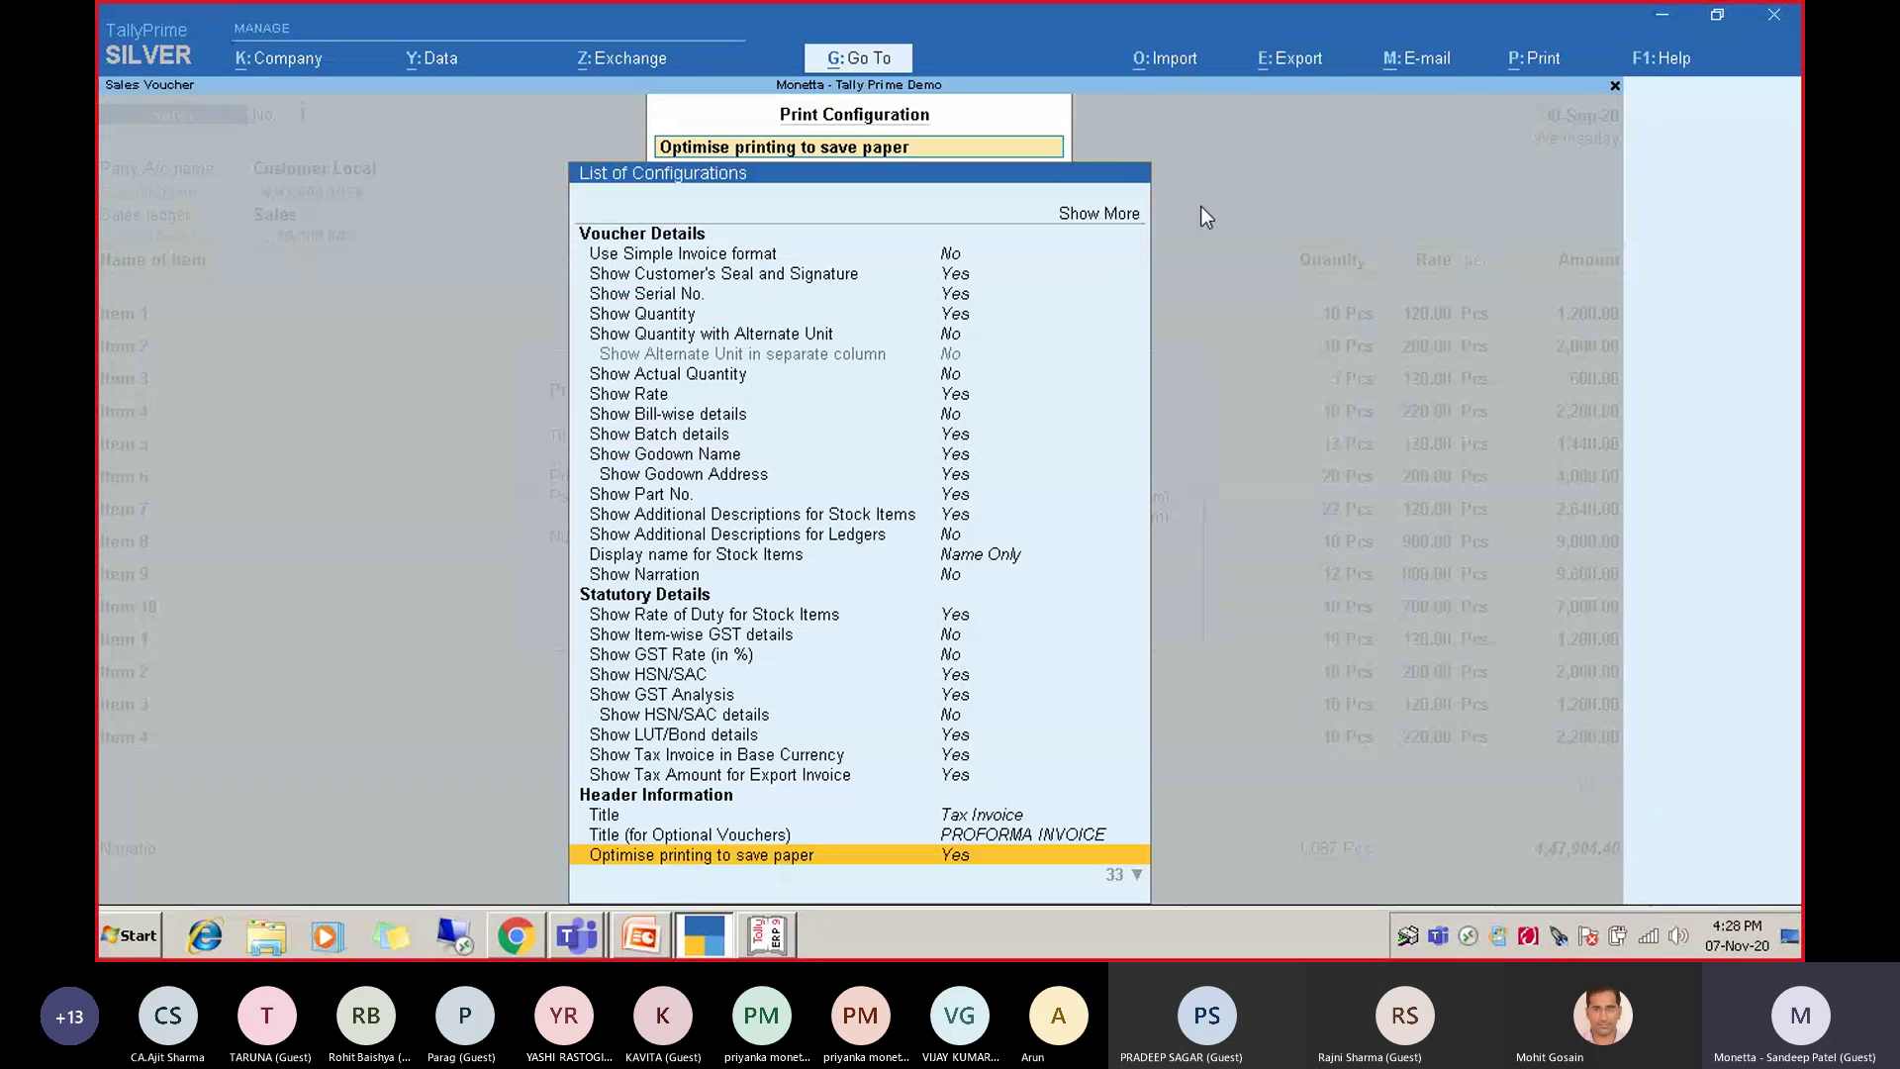
{"action": "key", "text": "Down"}
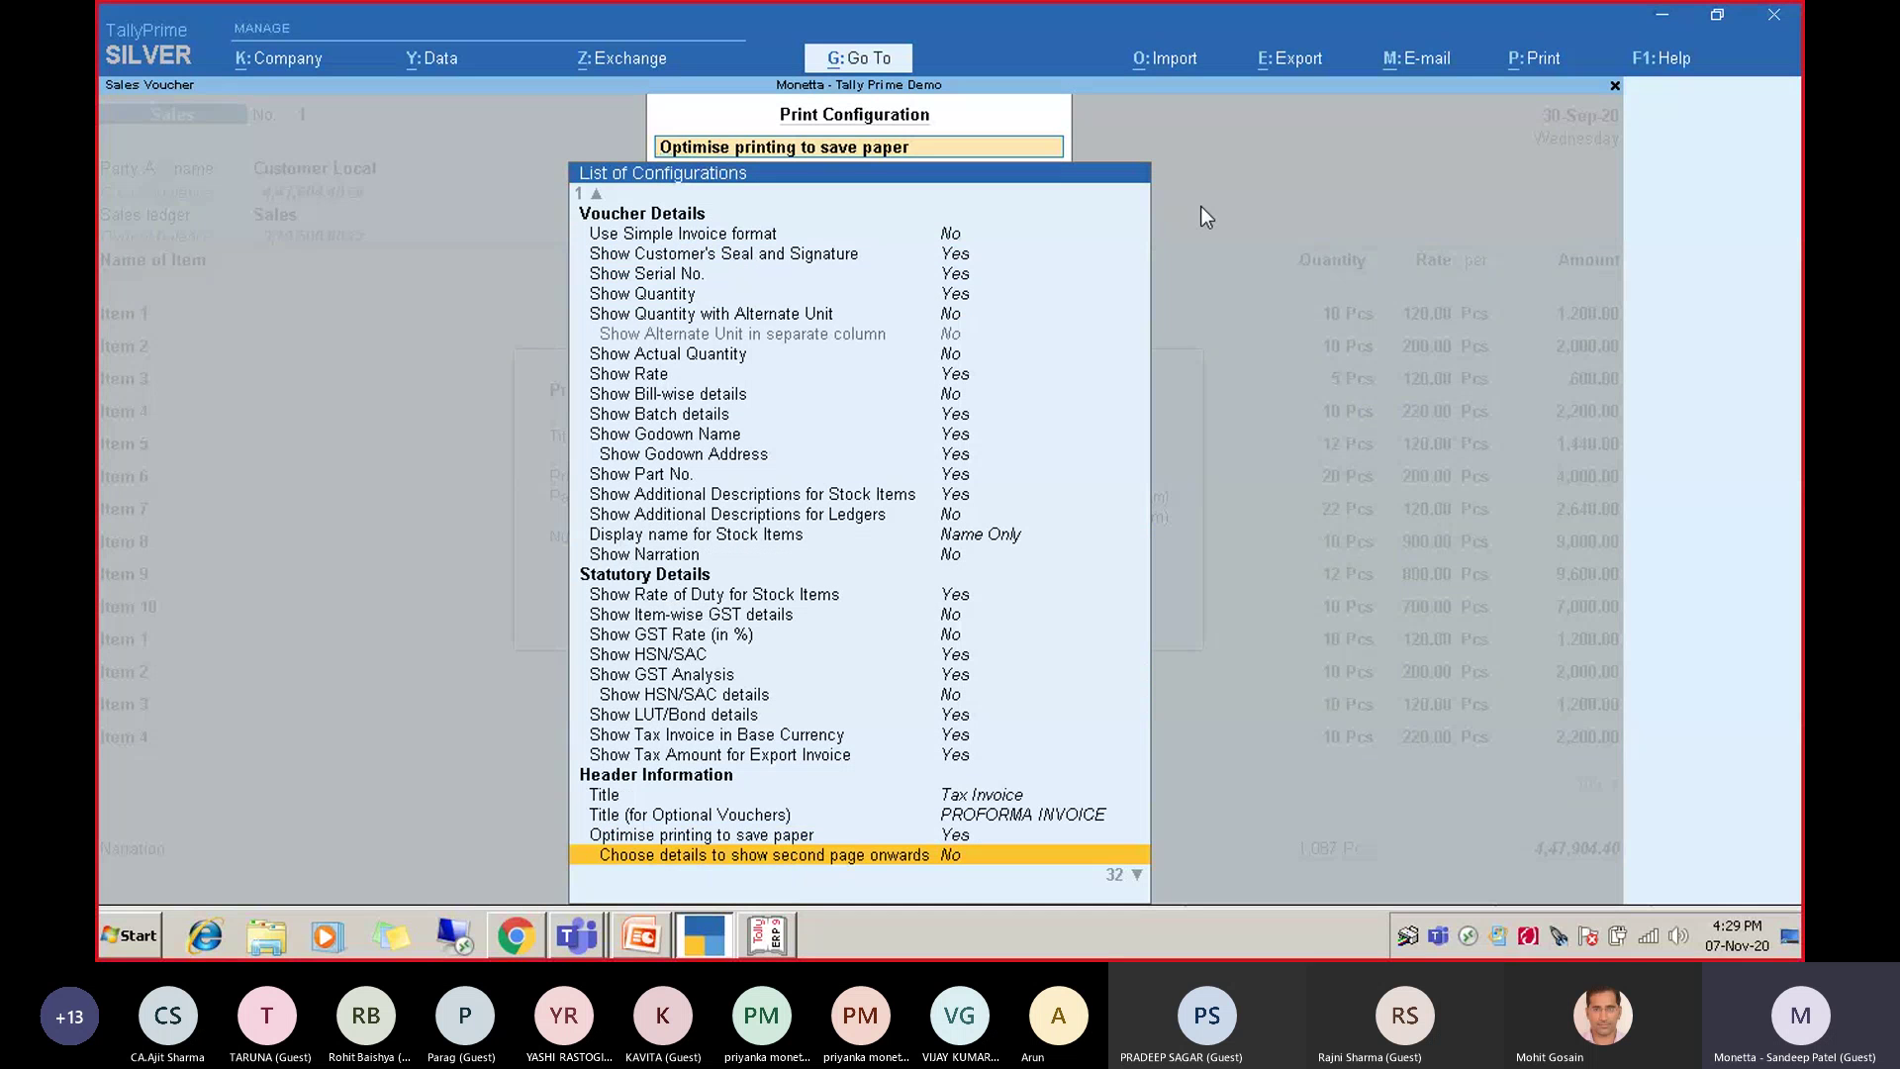
{"action": "key", "text": "Escape"}
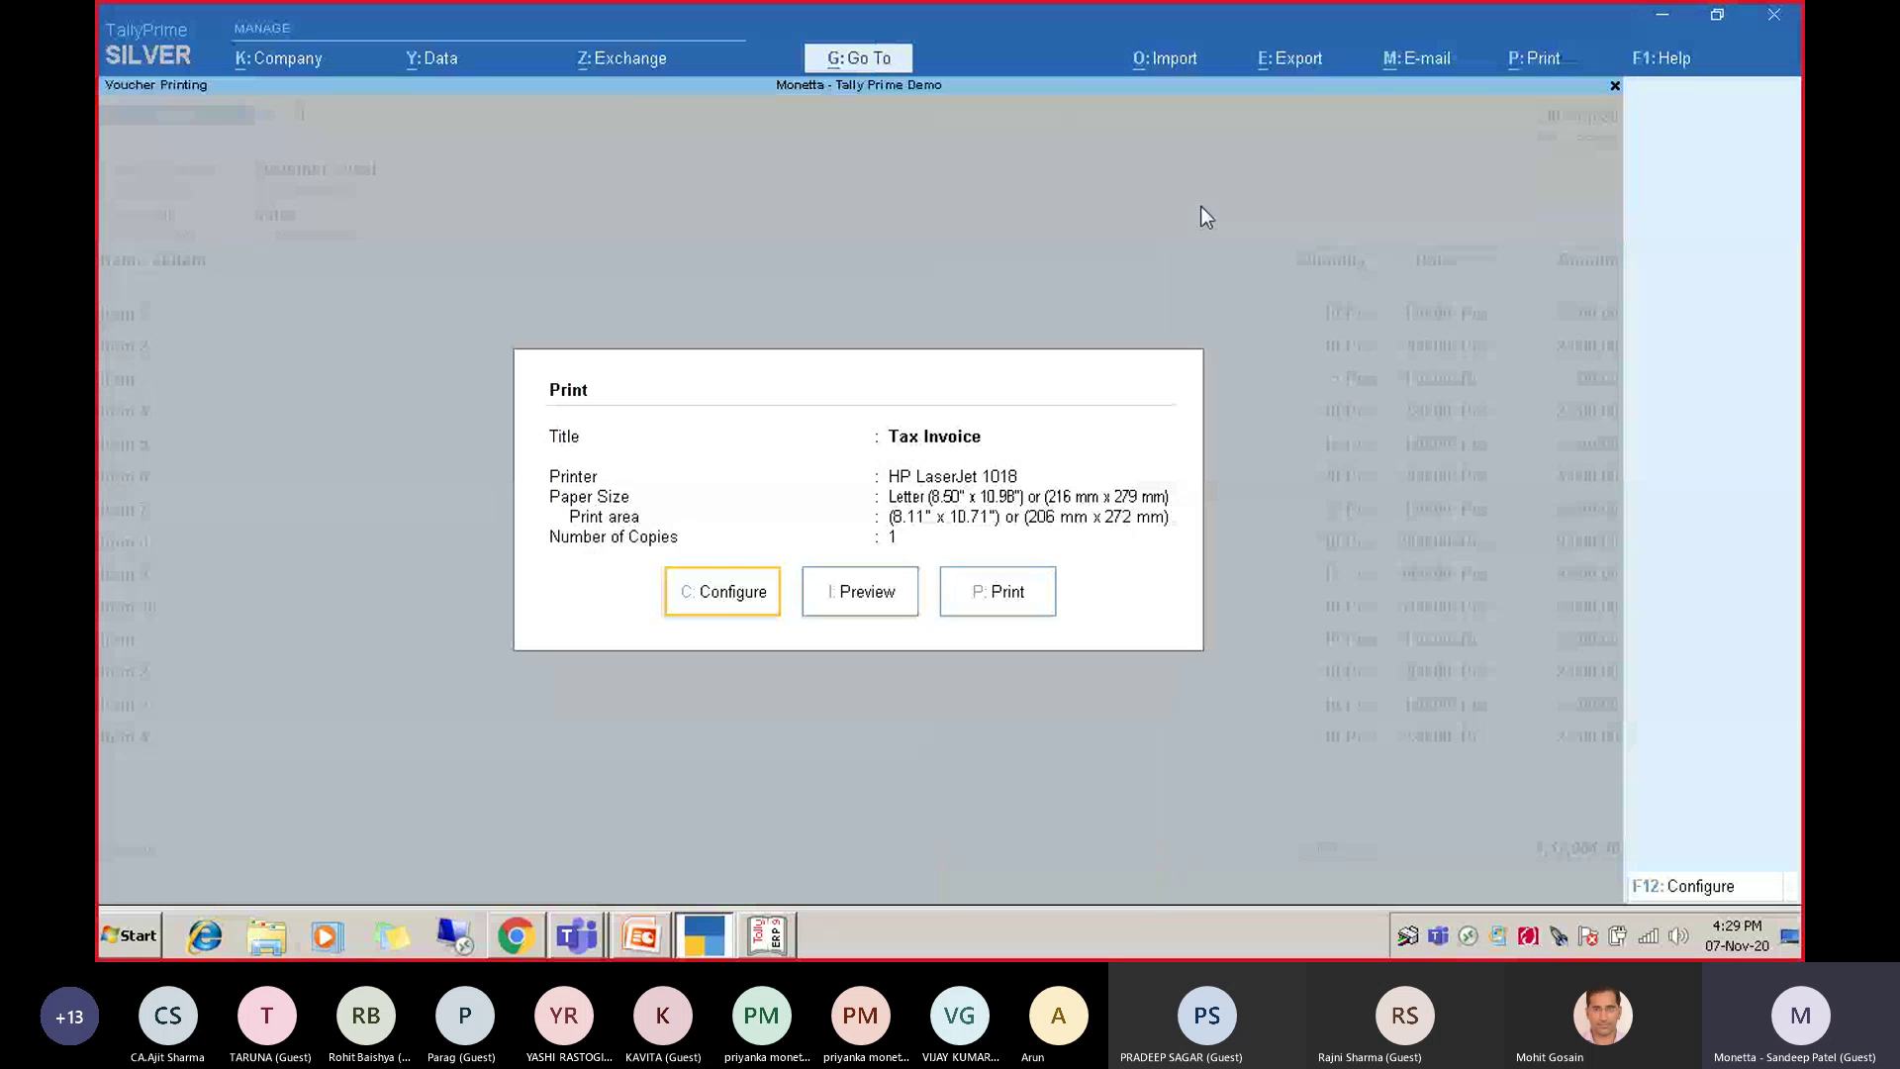
{"action": "key", "text": "Right"}
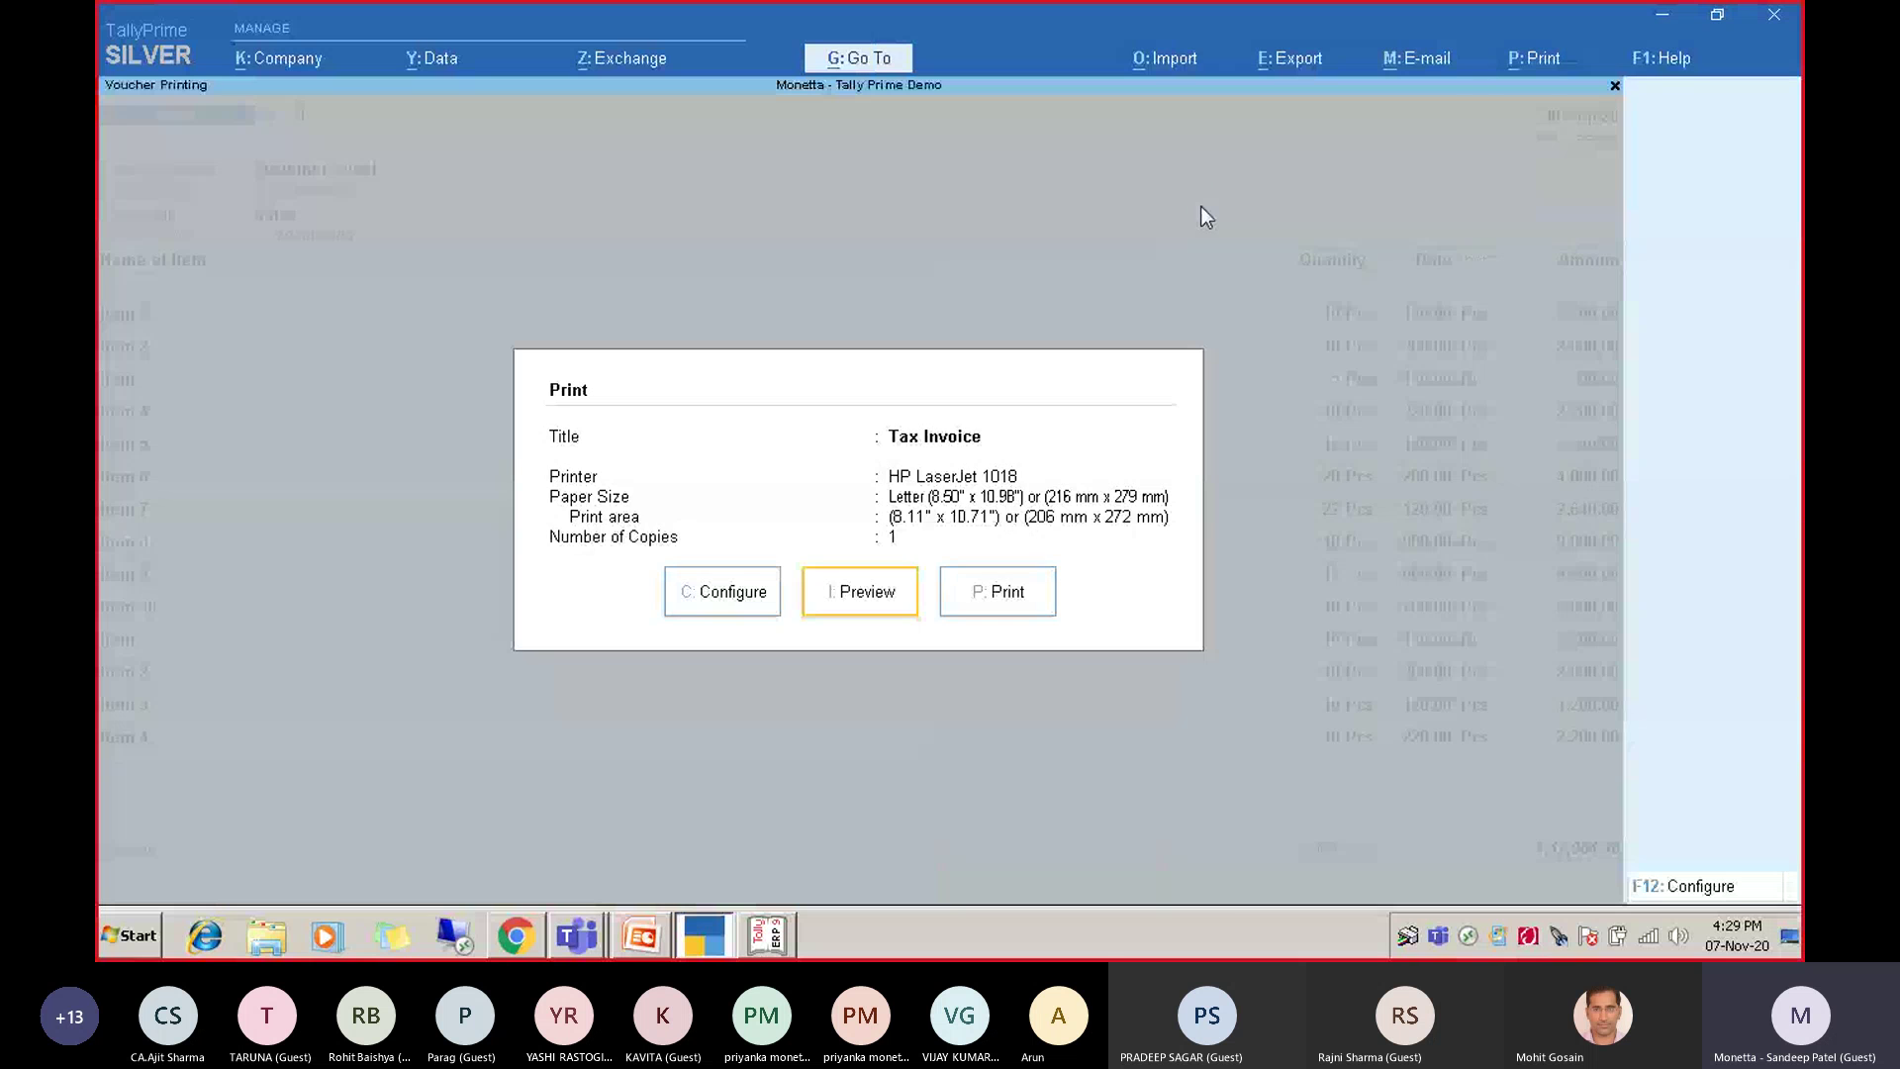
{"action": "key", "text": "Return"}
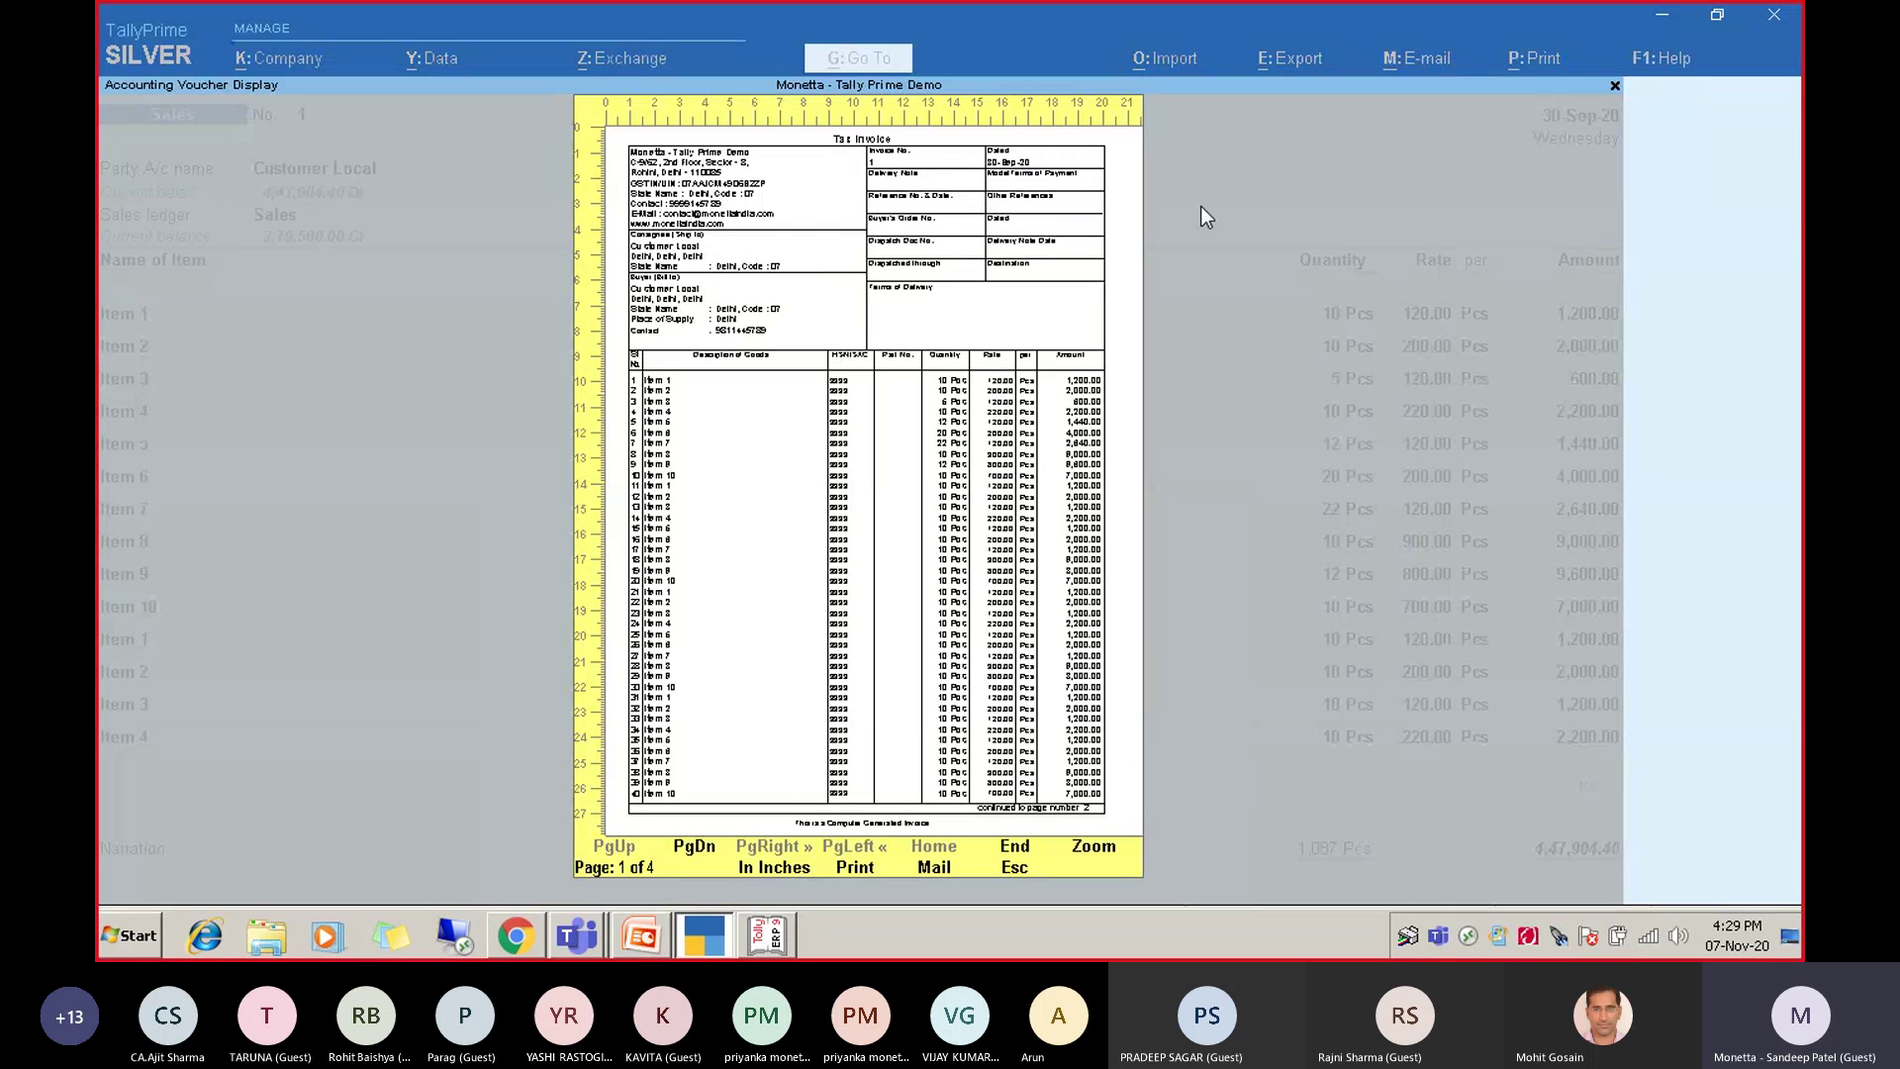
Move between the first, last and middle pages of the Tax Invoice preview, ending on page 2 of 4.
{"action": "key", "text": "Page_Down"}
{"action": "key", "text": "Page_Down"}
{"action": "key", "text": "Page_Down"}
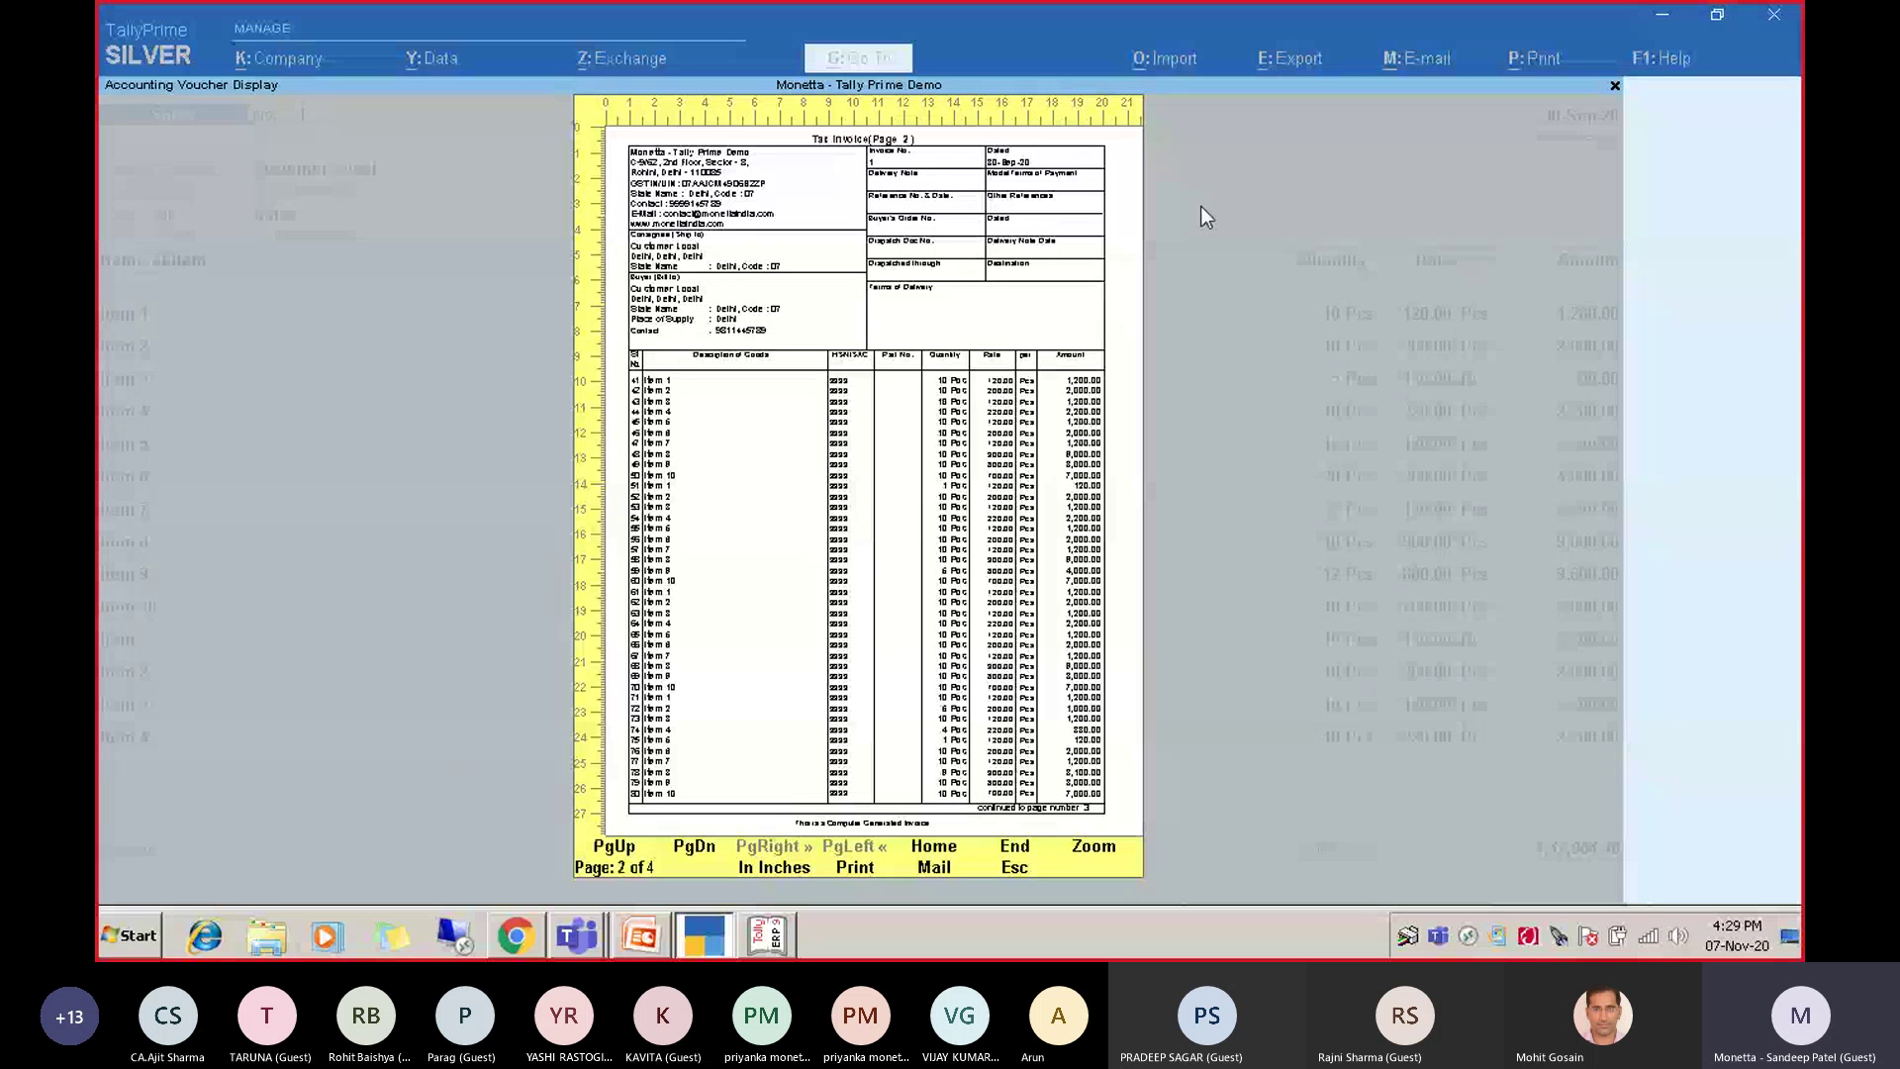
{"action": "key", "text": "Page_Up"}
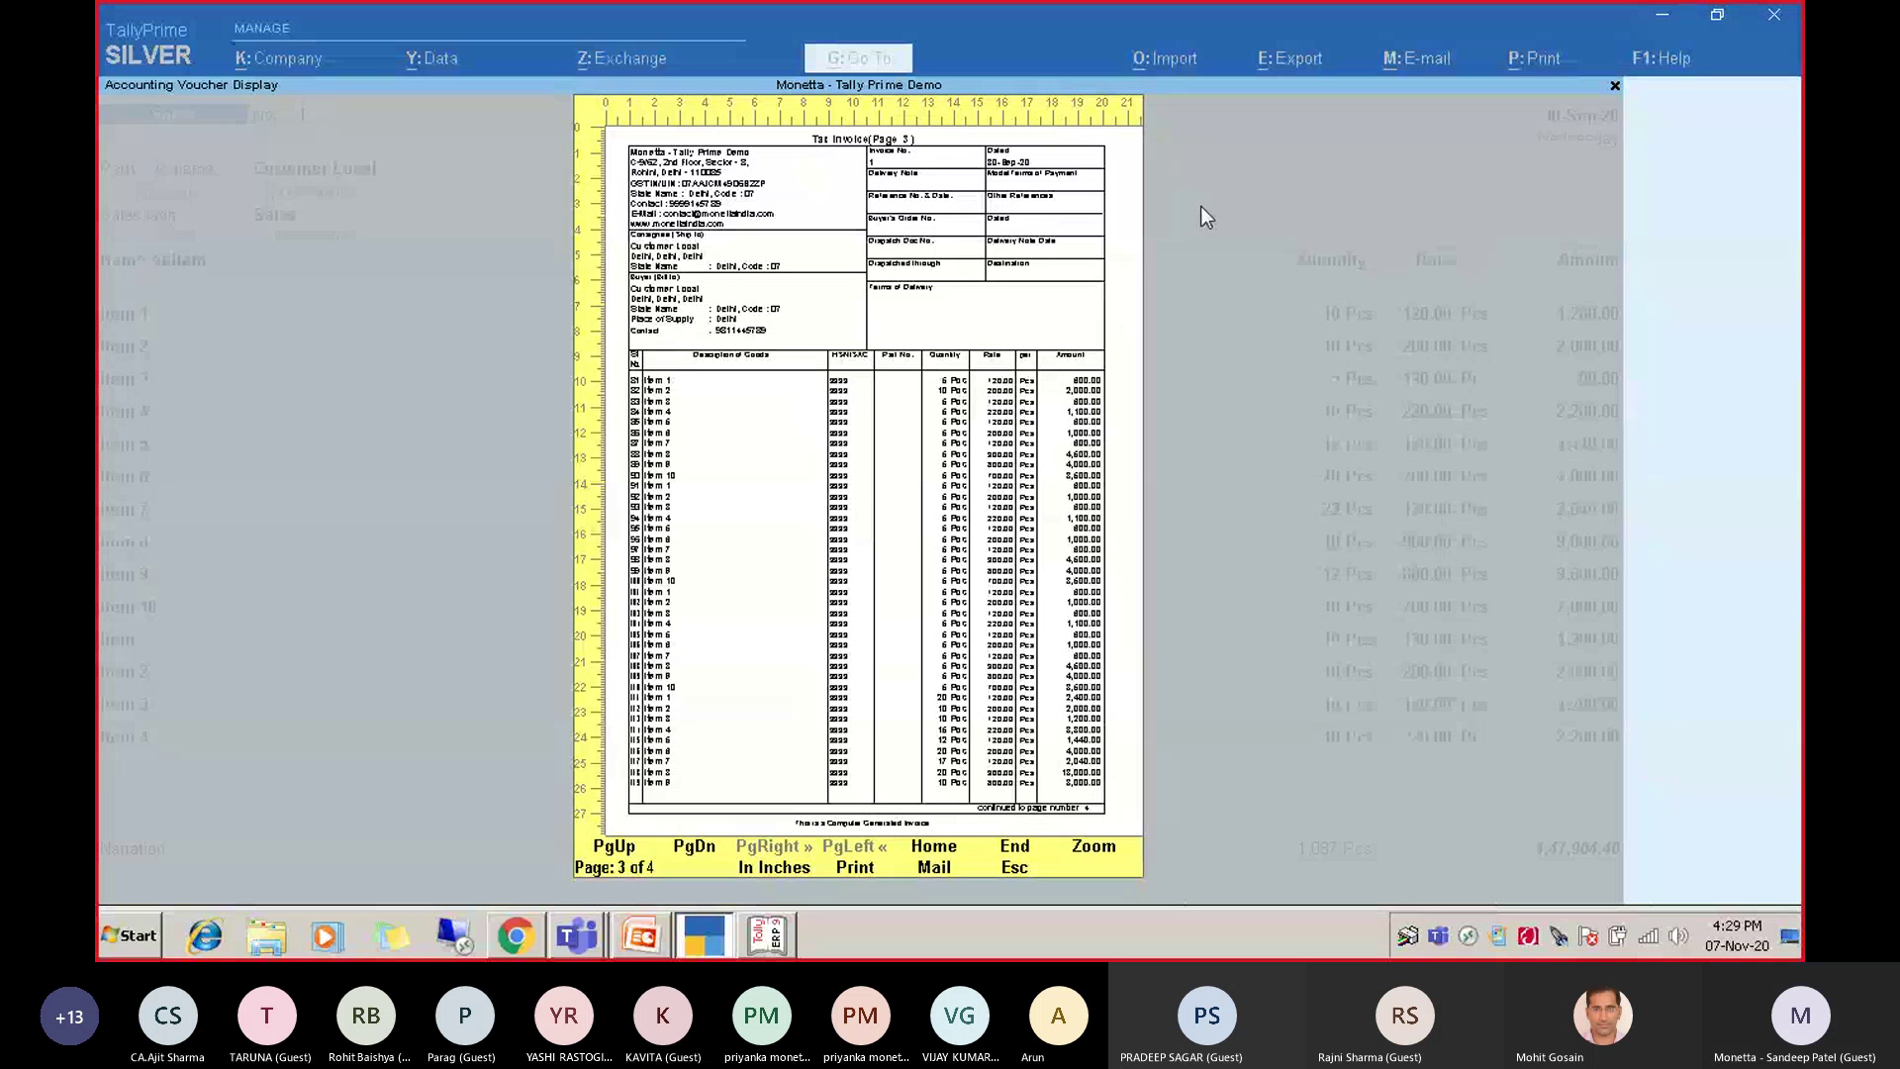
{"action": "key", "text": "Home"}
{"action": "key", "text": "Page_Down"}
{"action": "key", "text": "End"}
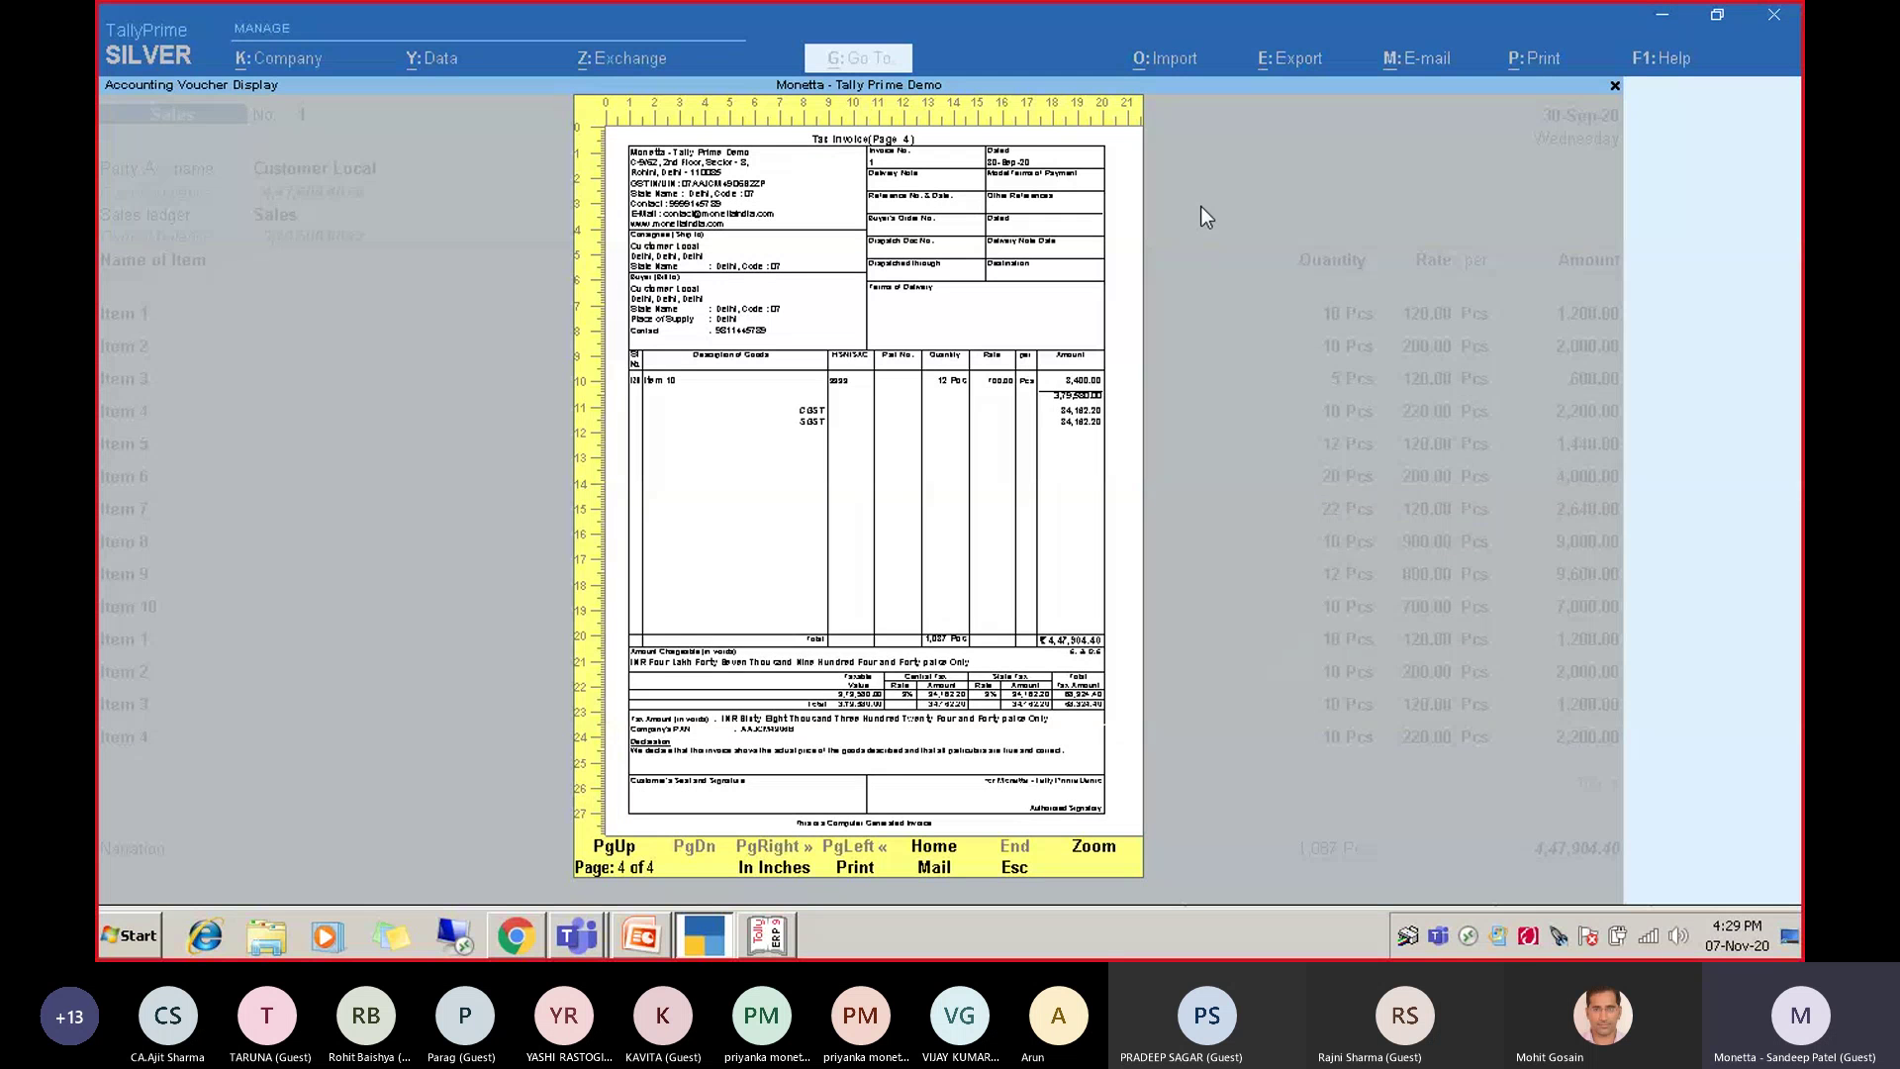
{"action": "key", "text": "Page_Up"}
{"action": "key", "text": "Page_Up"}
{"action": "key", "text": "Page_Up"}
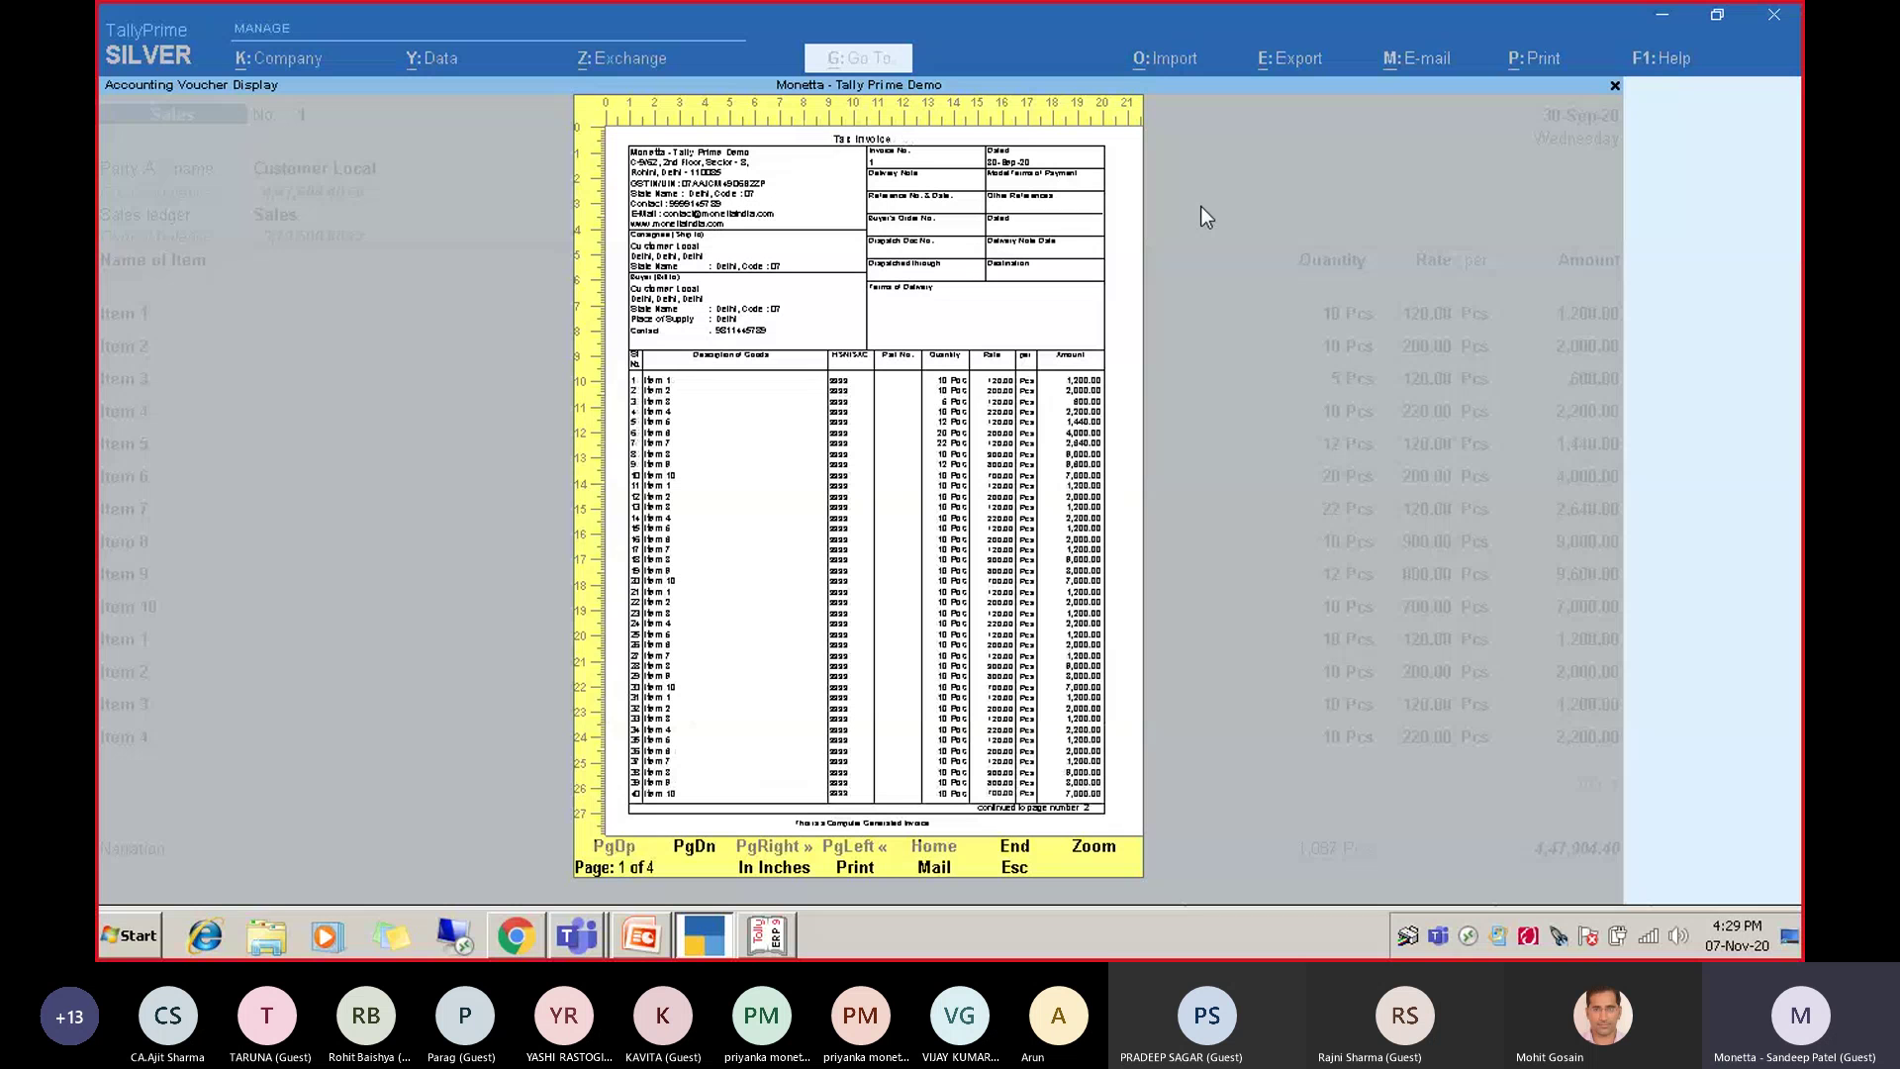
{"action": "key", "text": "Page_Down"}
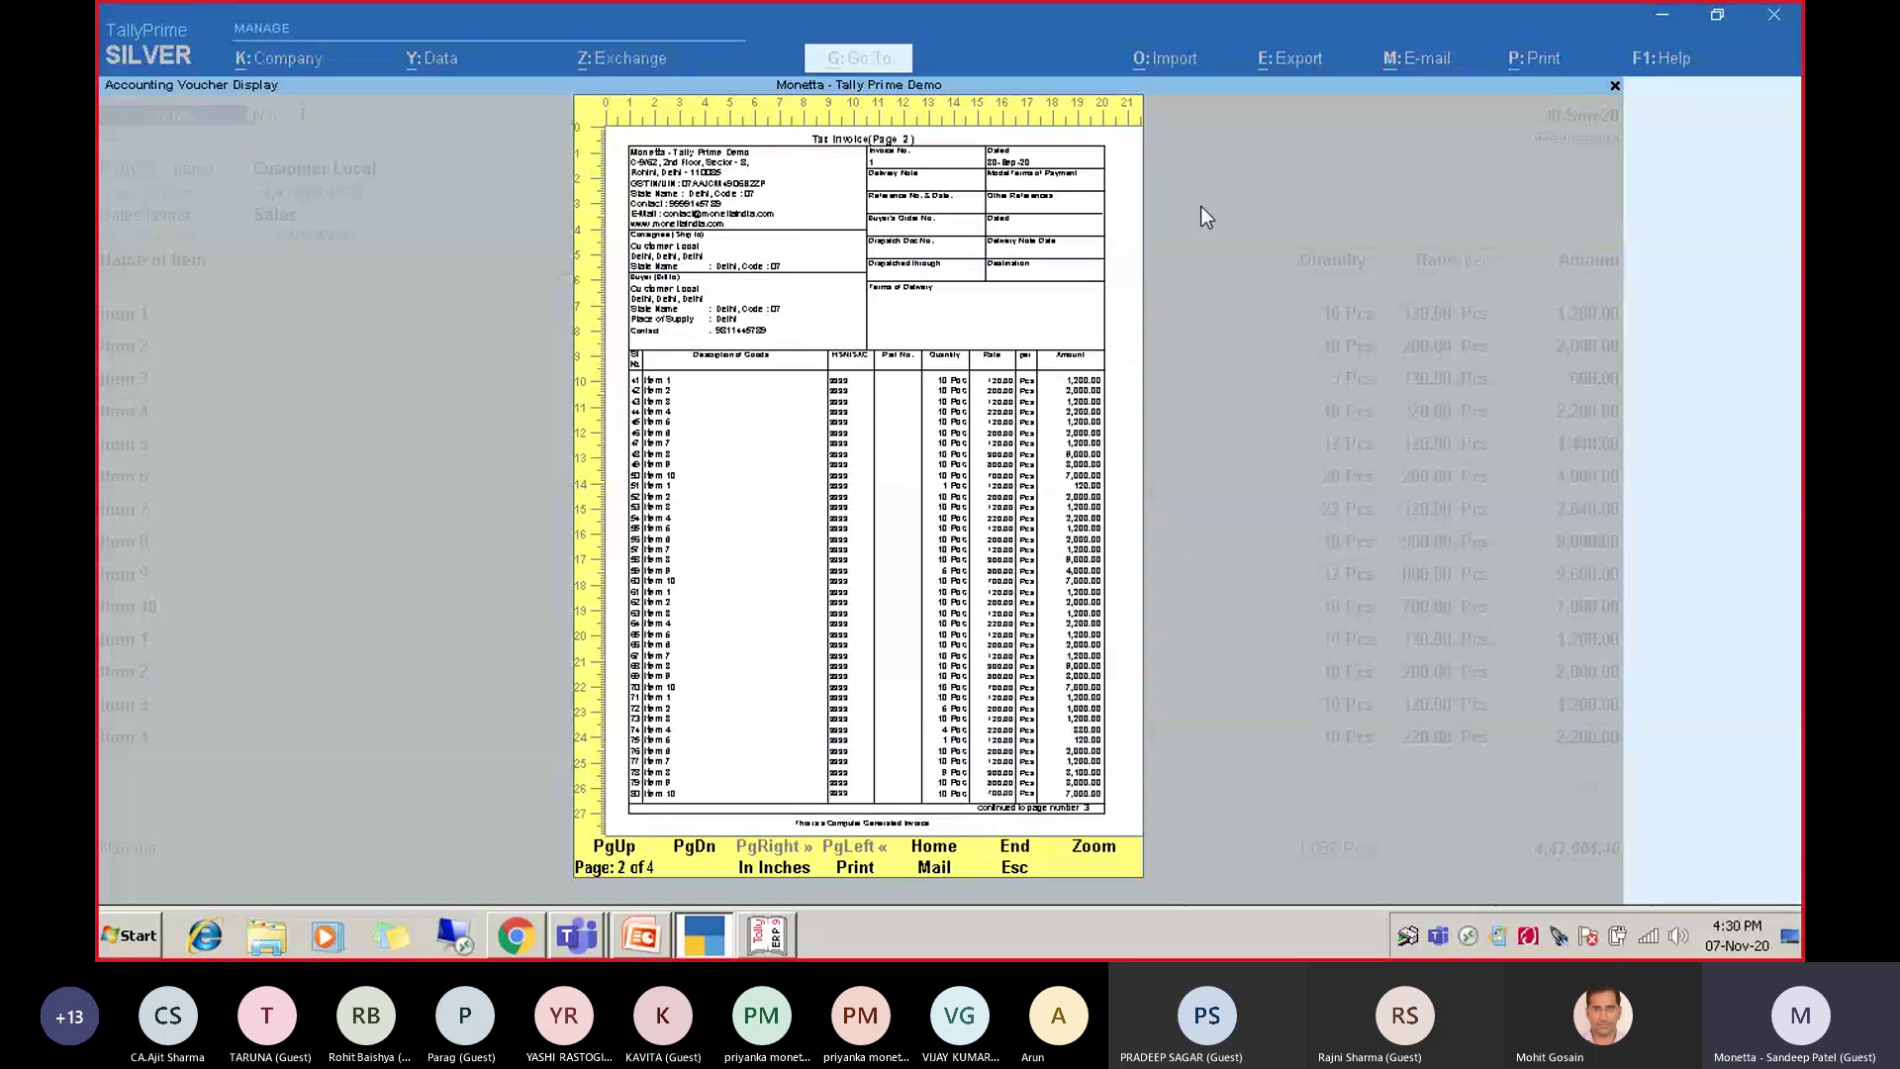
Review the second-page details setting in print configuration and regenerate the invoice preview.
{"action": "key", "text": "Escape"}
{"action": "key", "text": "Left"}
{"action": "key", "text": "Left"}
{"action": "key", "text": "Return"}
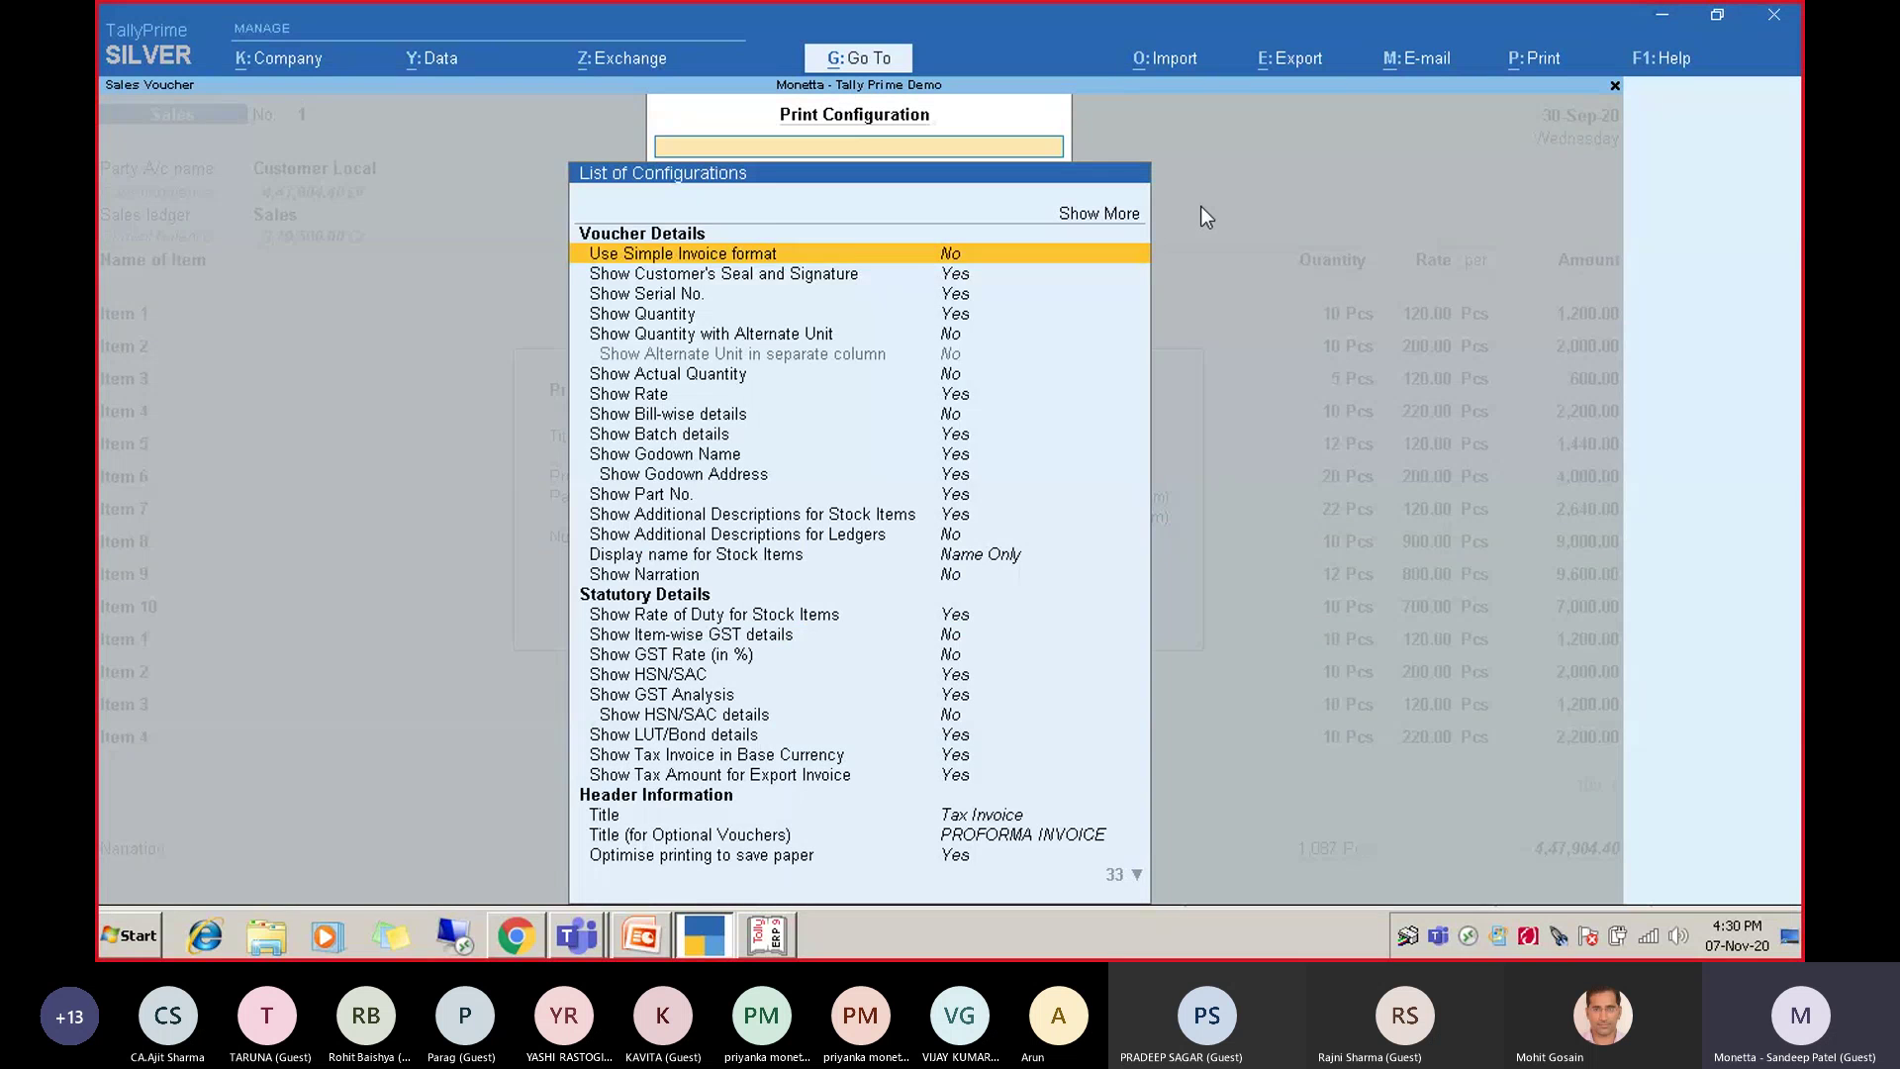
{"action": "key", "text": "Down"}
{"action": "type", "text": "op"}
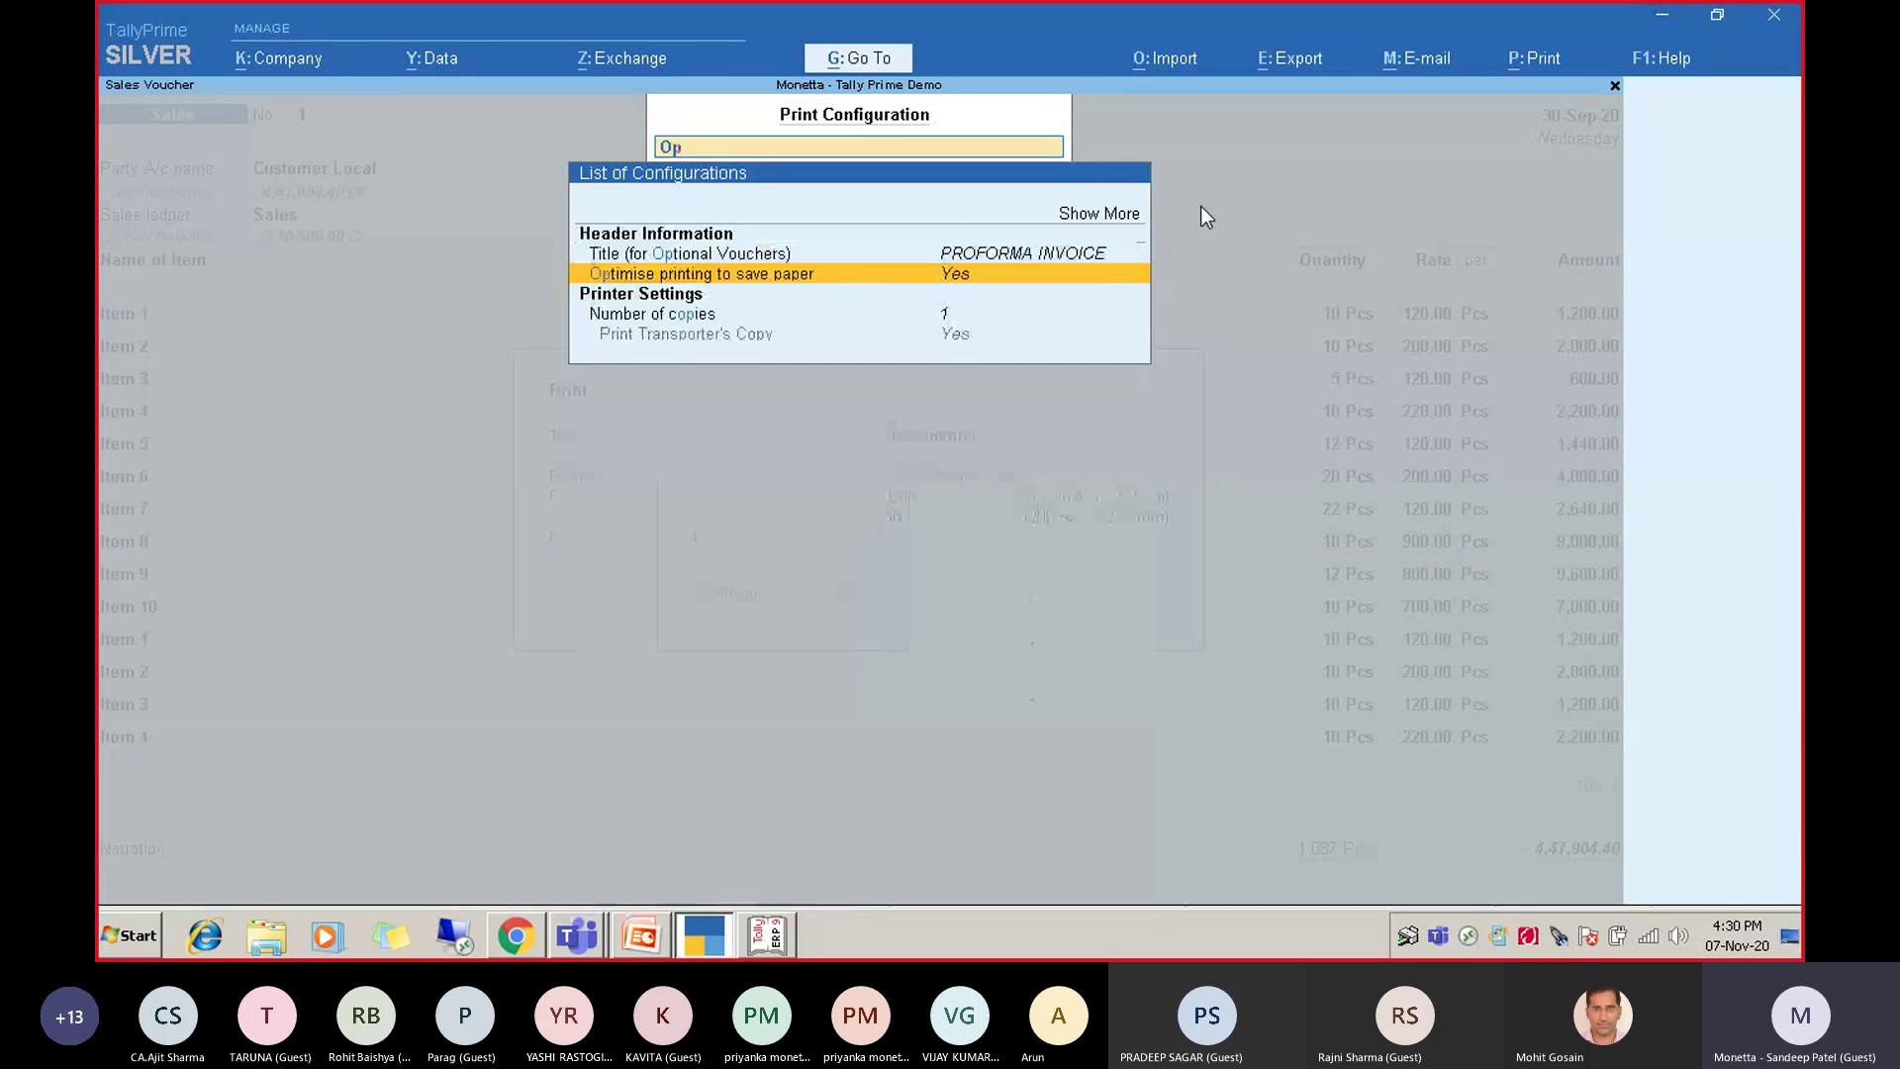
{"action": "key", "text": "BackSpace"}
{"action": "key", "text": "BackSpace"}
{"action": "key", "text": "Down"}
{"action": "key", "text": "Down"}
{"action": "key", "text": "Down"}
{"action": "key", "text": "Down"}
{"action": "key", "text": "Down"}
{"action": "key", "text": "Down"}
{"action": "key", "text": "Down"}
{"action": "key", "text": "Down"}
{"action": "key", "text": "Down"}
{"action": "key", "text": "Down"}
{"action": "key", "text": "Down"}
{"action": "key", "text": "Down"}
{"action": "key", "text": "Down"}
{"action": "key", "text": "Down"}
{"action": "key", "text": "Down"}
{"action": "key", "text": "Down"}
{"action": "key", "text": "Down"}
{"action": "key", "text": "Down"}
{"action": "key", "text": "Down"}
{"action": "key", "text": "Down"}
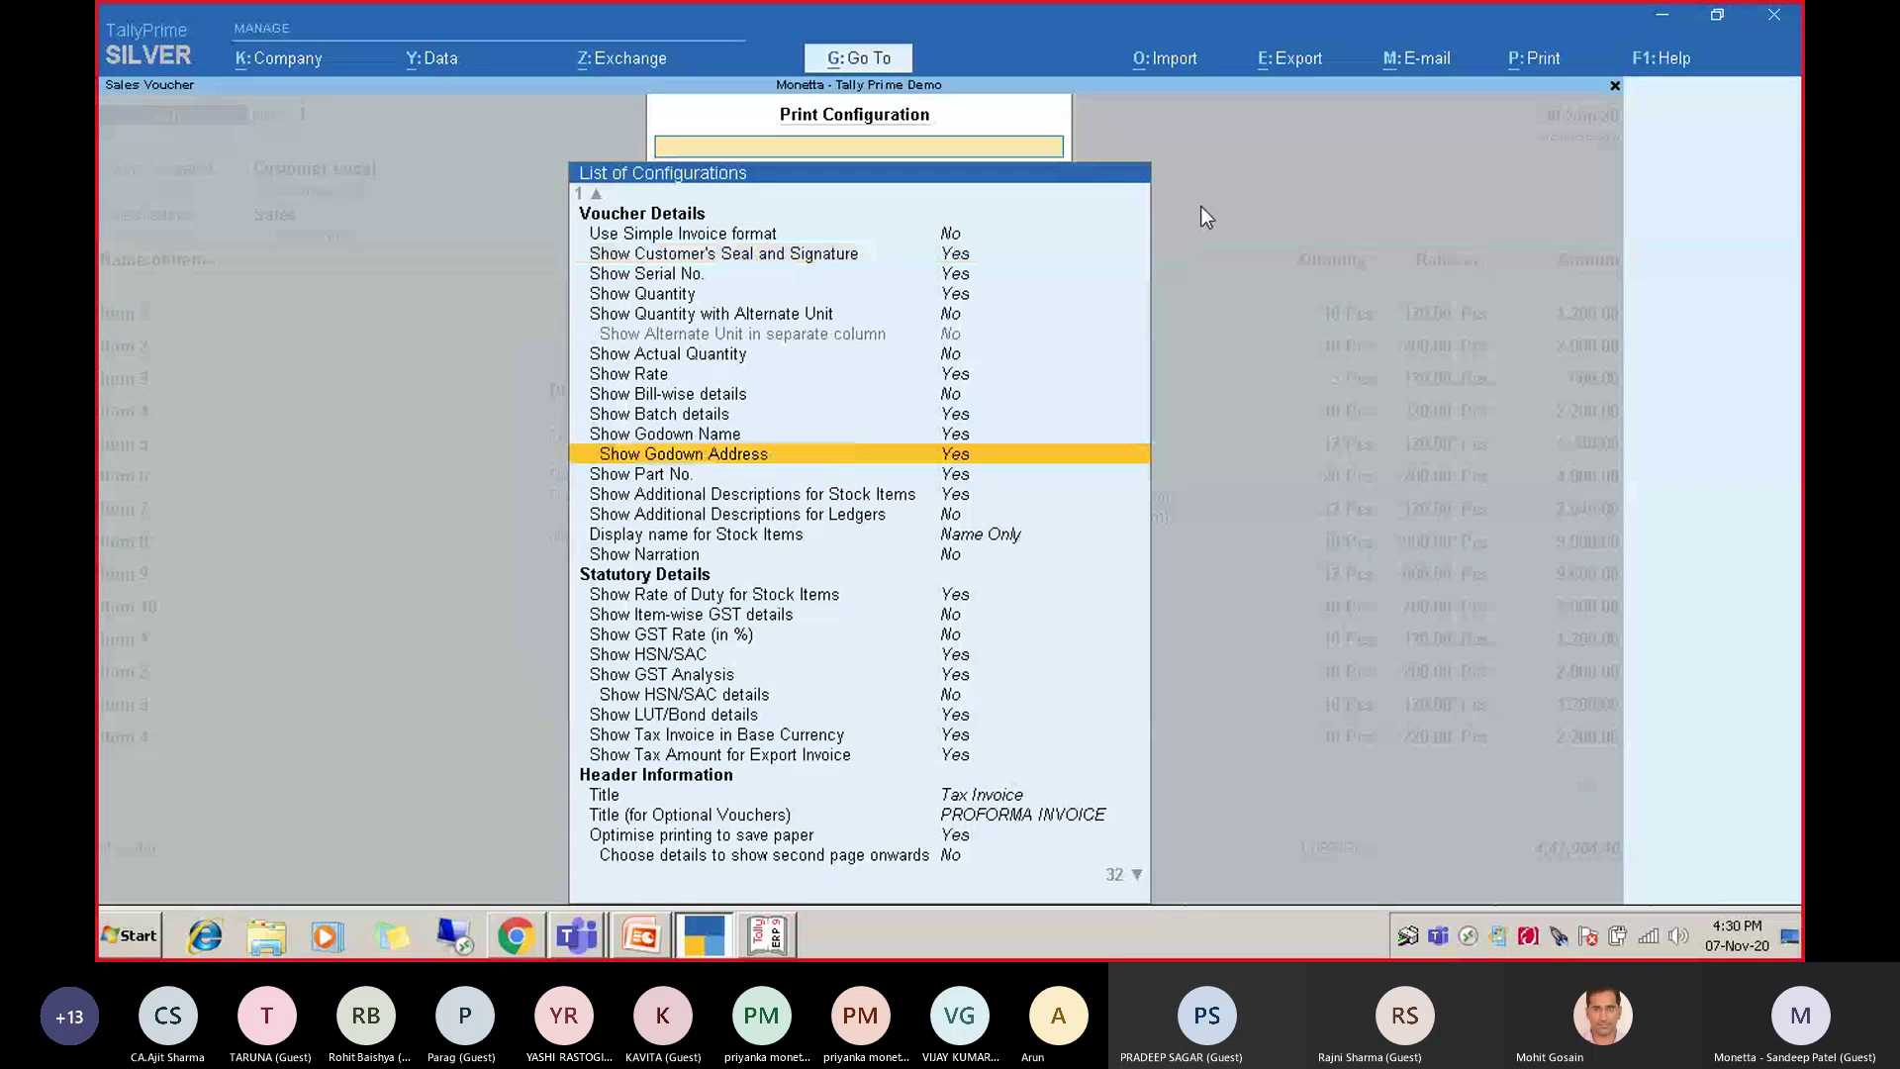
{"action": "key", "text": "Up"}
{"action": "key", "text": "Up"}
{"action": "key", "text": "Up"}
{"action": "key", "text": "Up"}
{"action": "key", "text": "Up"}
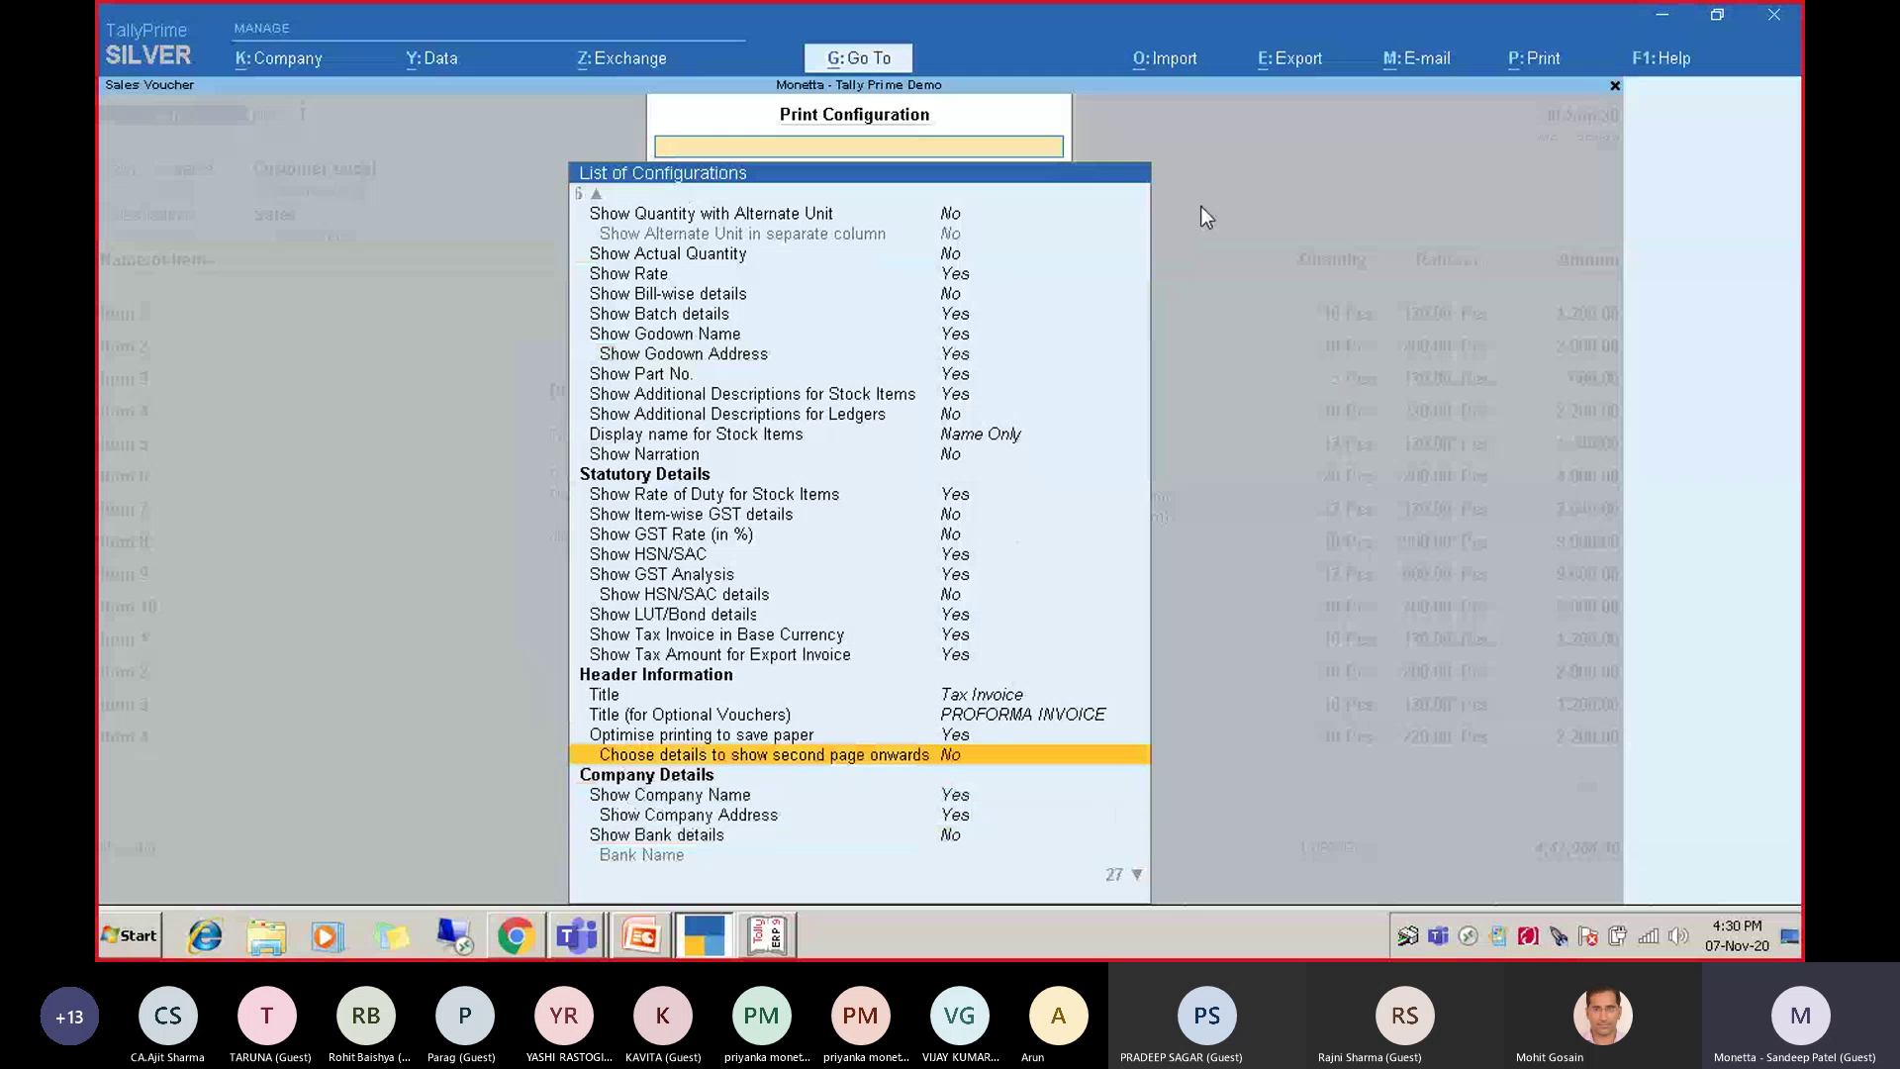
{"action": "key", "text": "Return"}
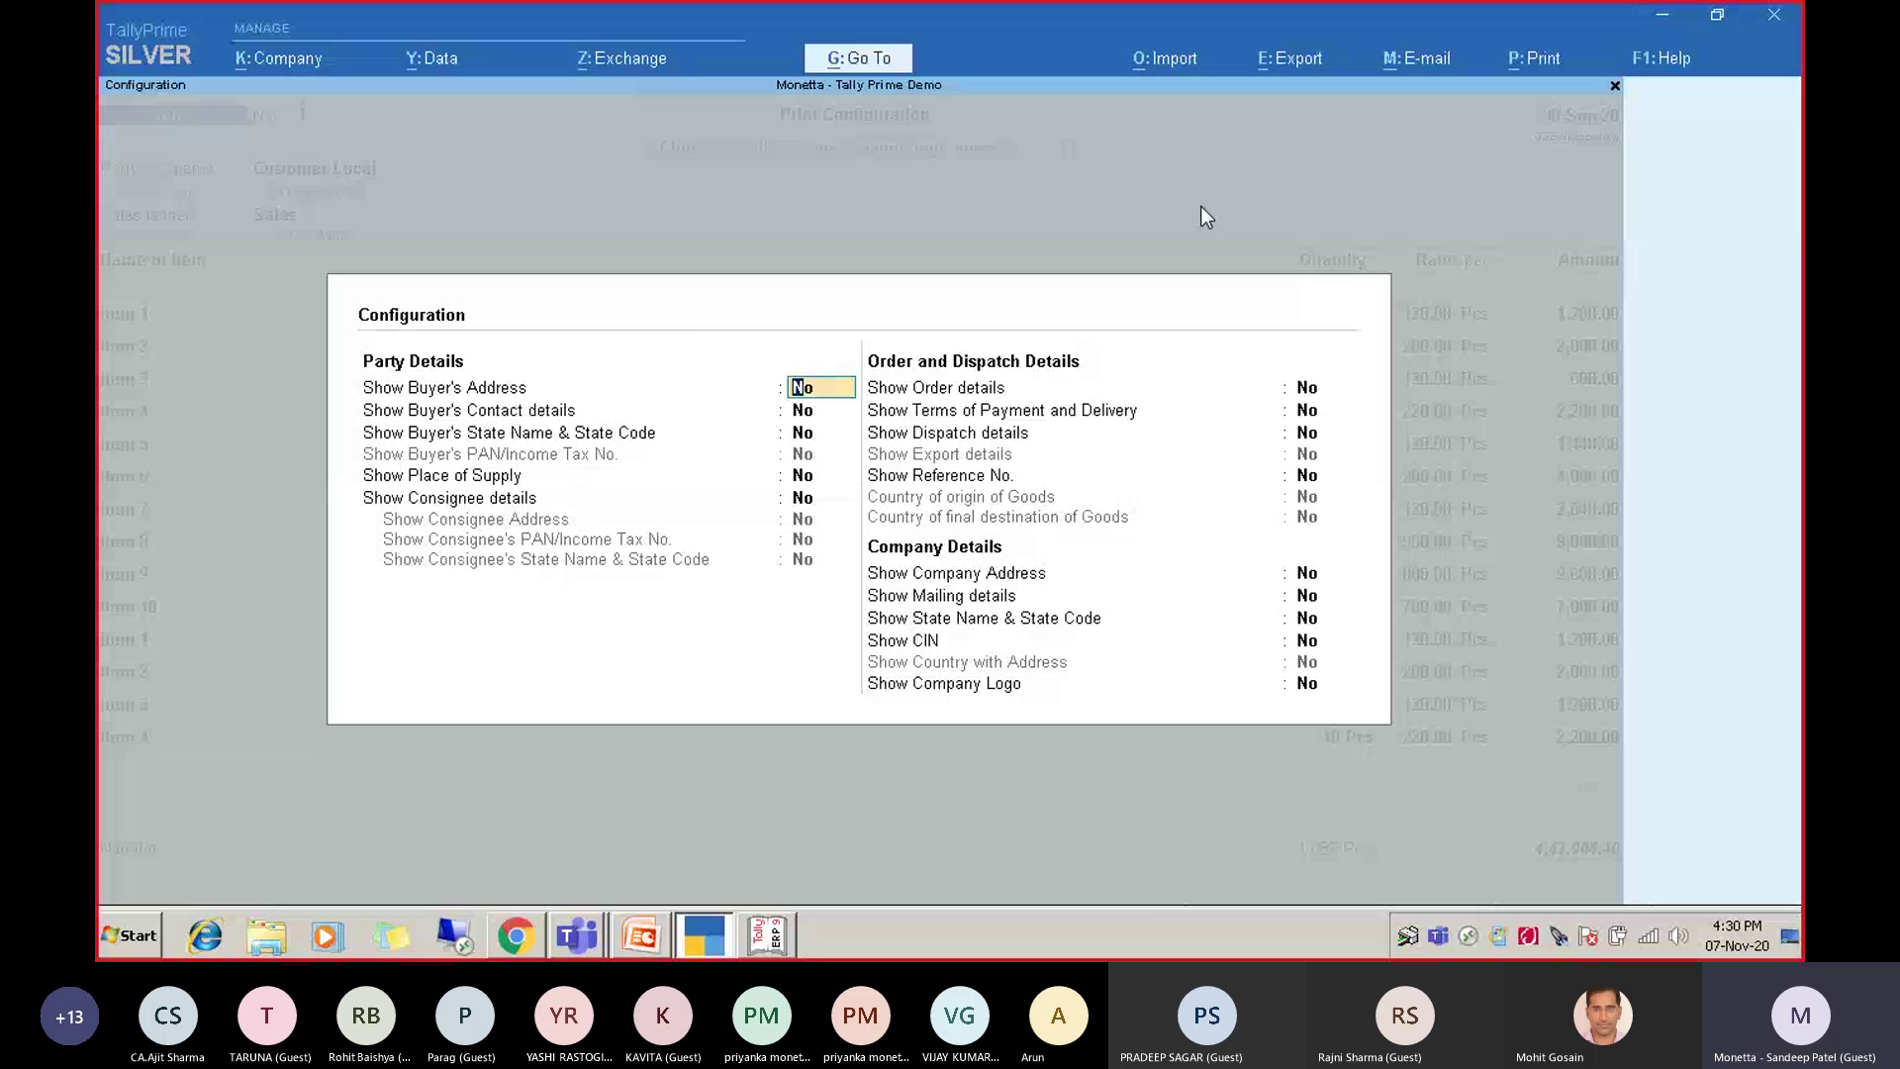
{"action": "key", "text": "Escape"}
{"action": "key", "text": "Escape"}
{"action": "key", "text": "Right"}
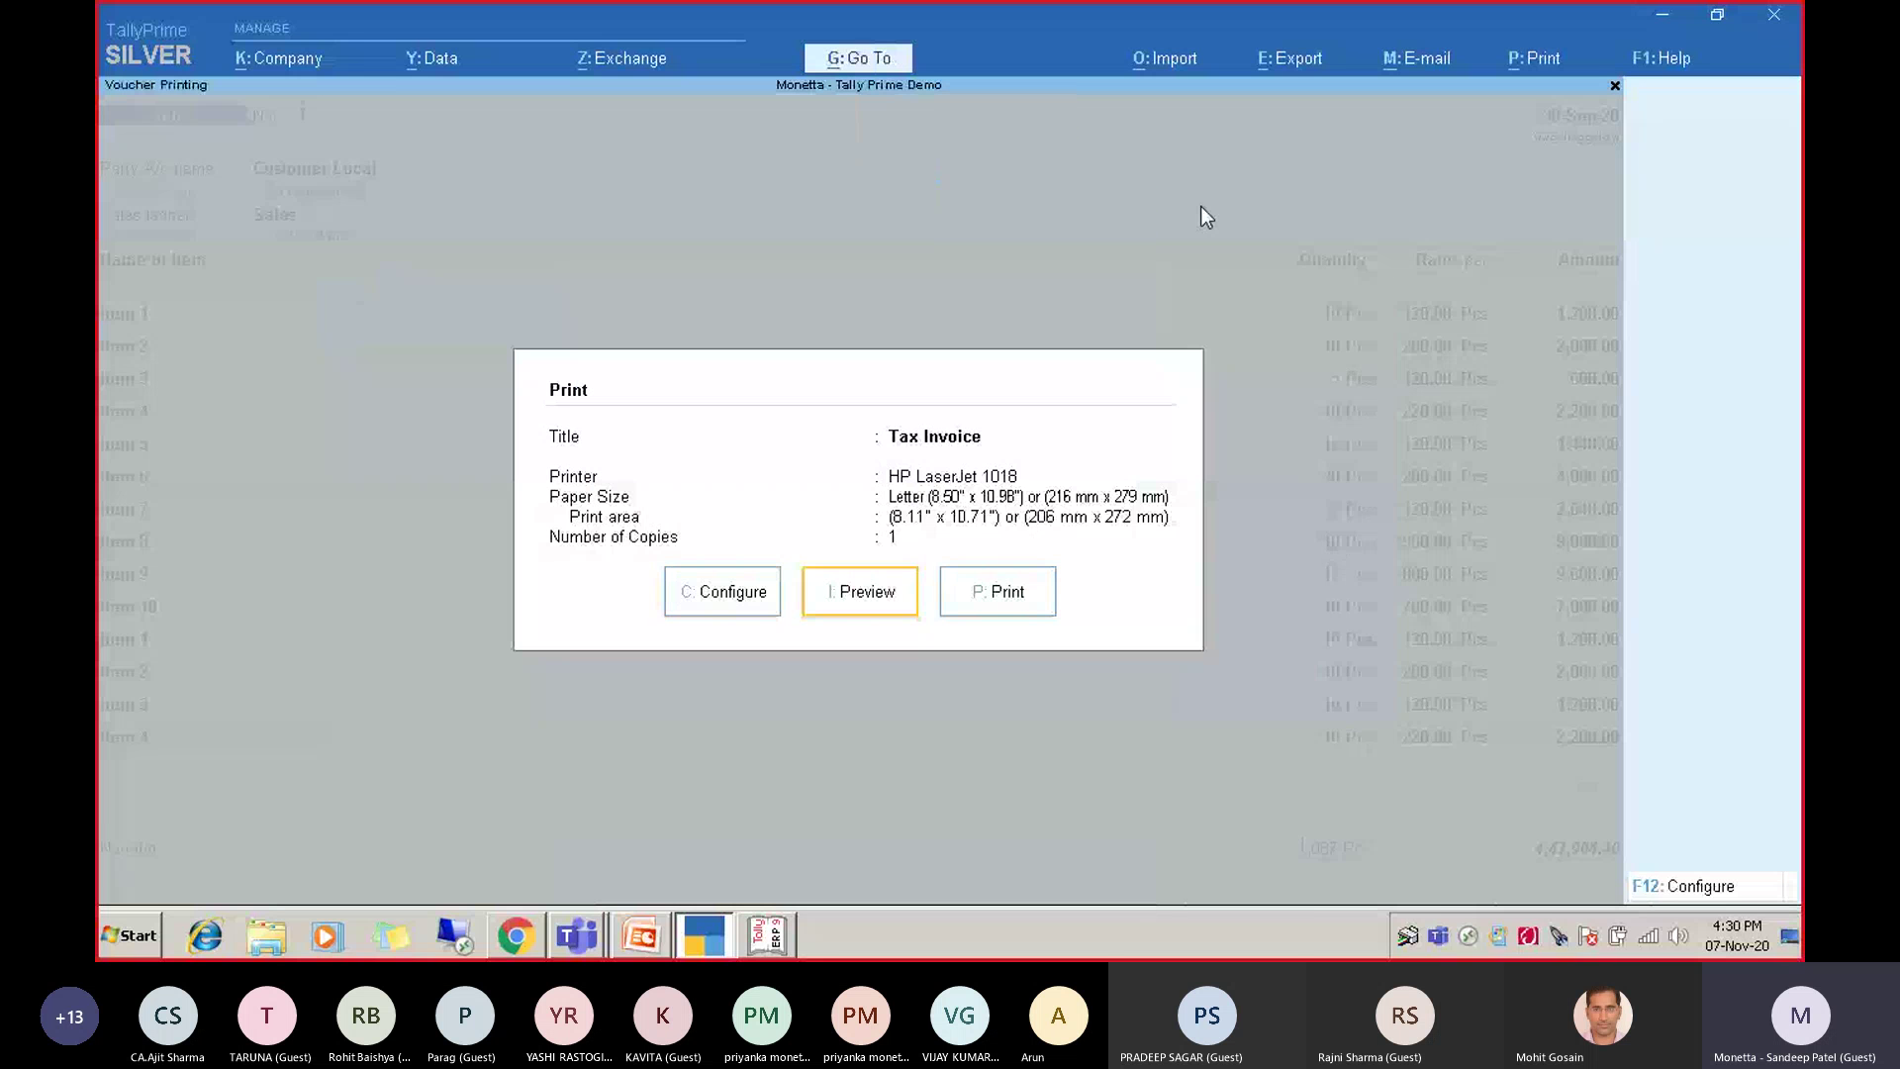
{"action": "key", "text": "Return"}
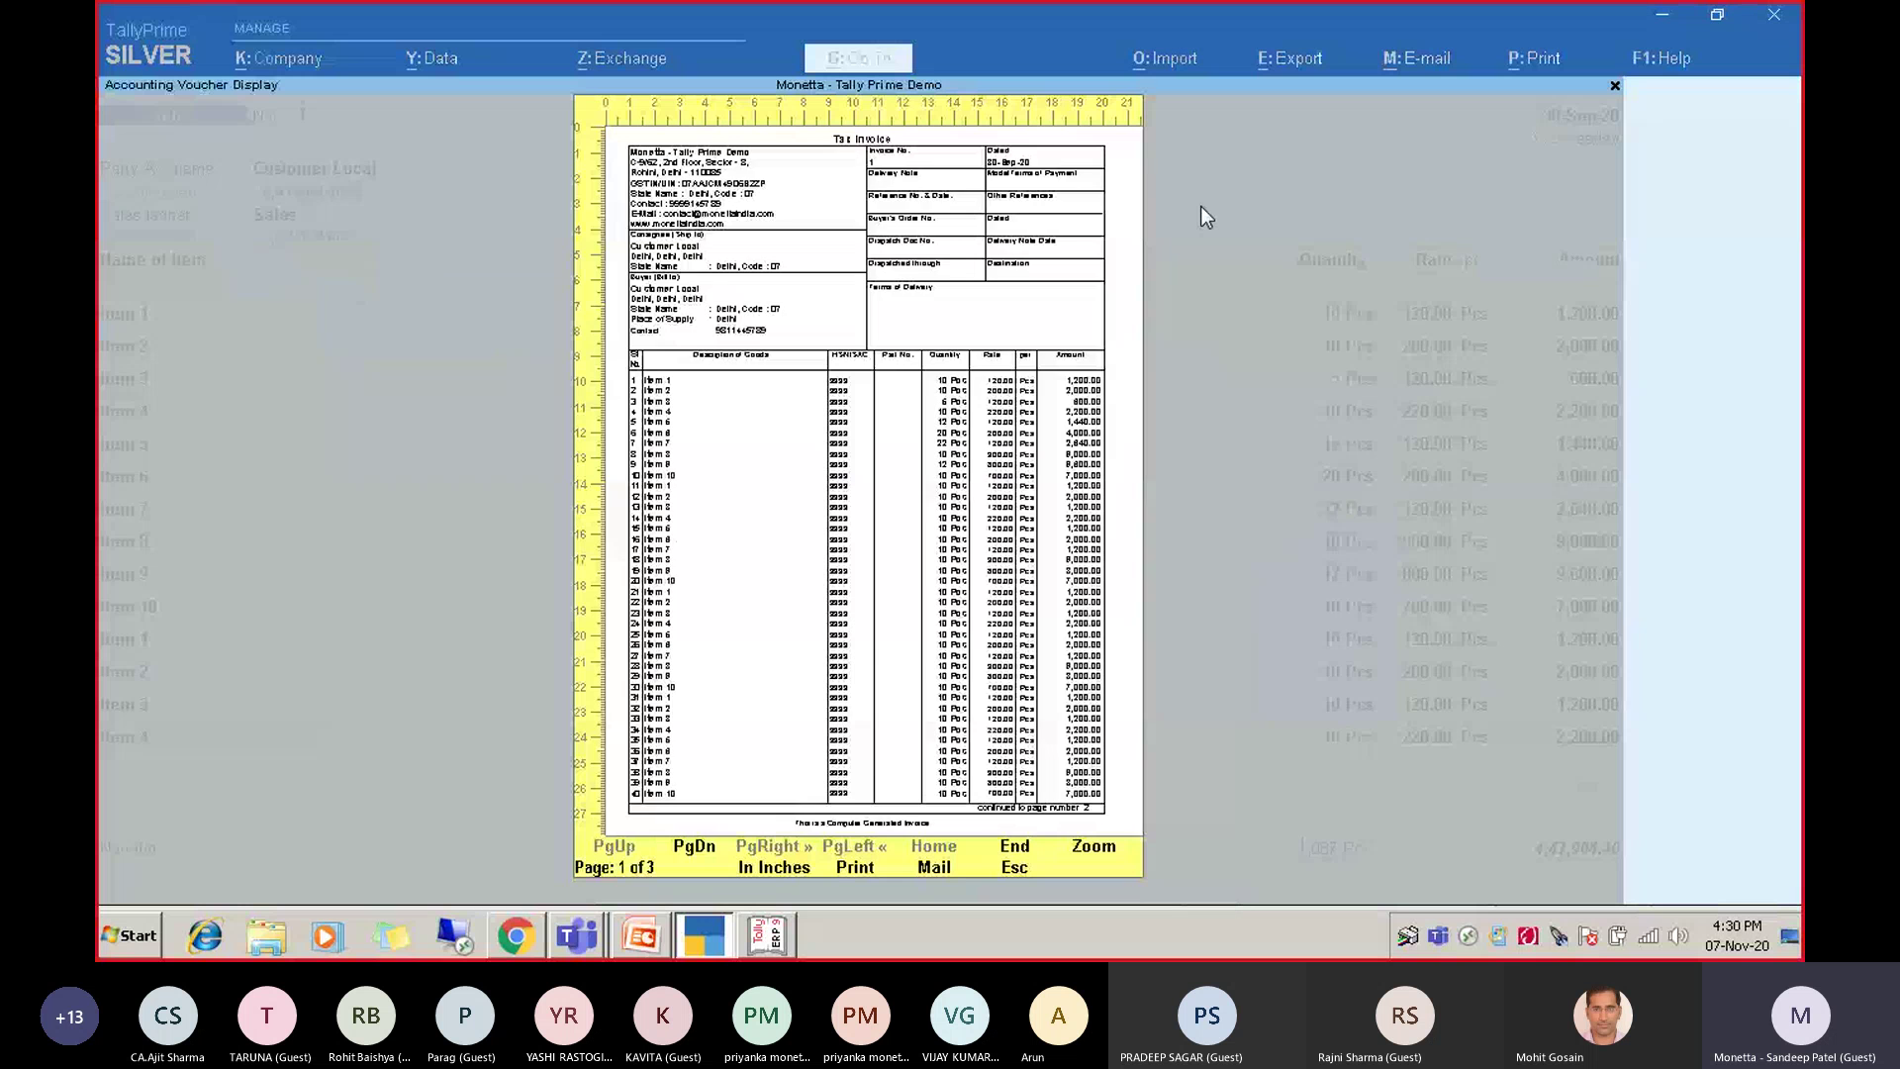
Browse the preview pages, zooming in on page 2, and finish on the totals page.
{"action": "key", "text": "Page_Down"}
{"action": "key", "text": "Page_Down"}
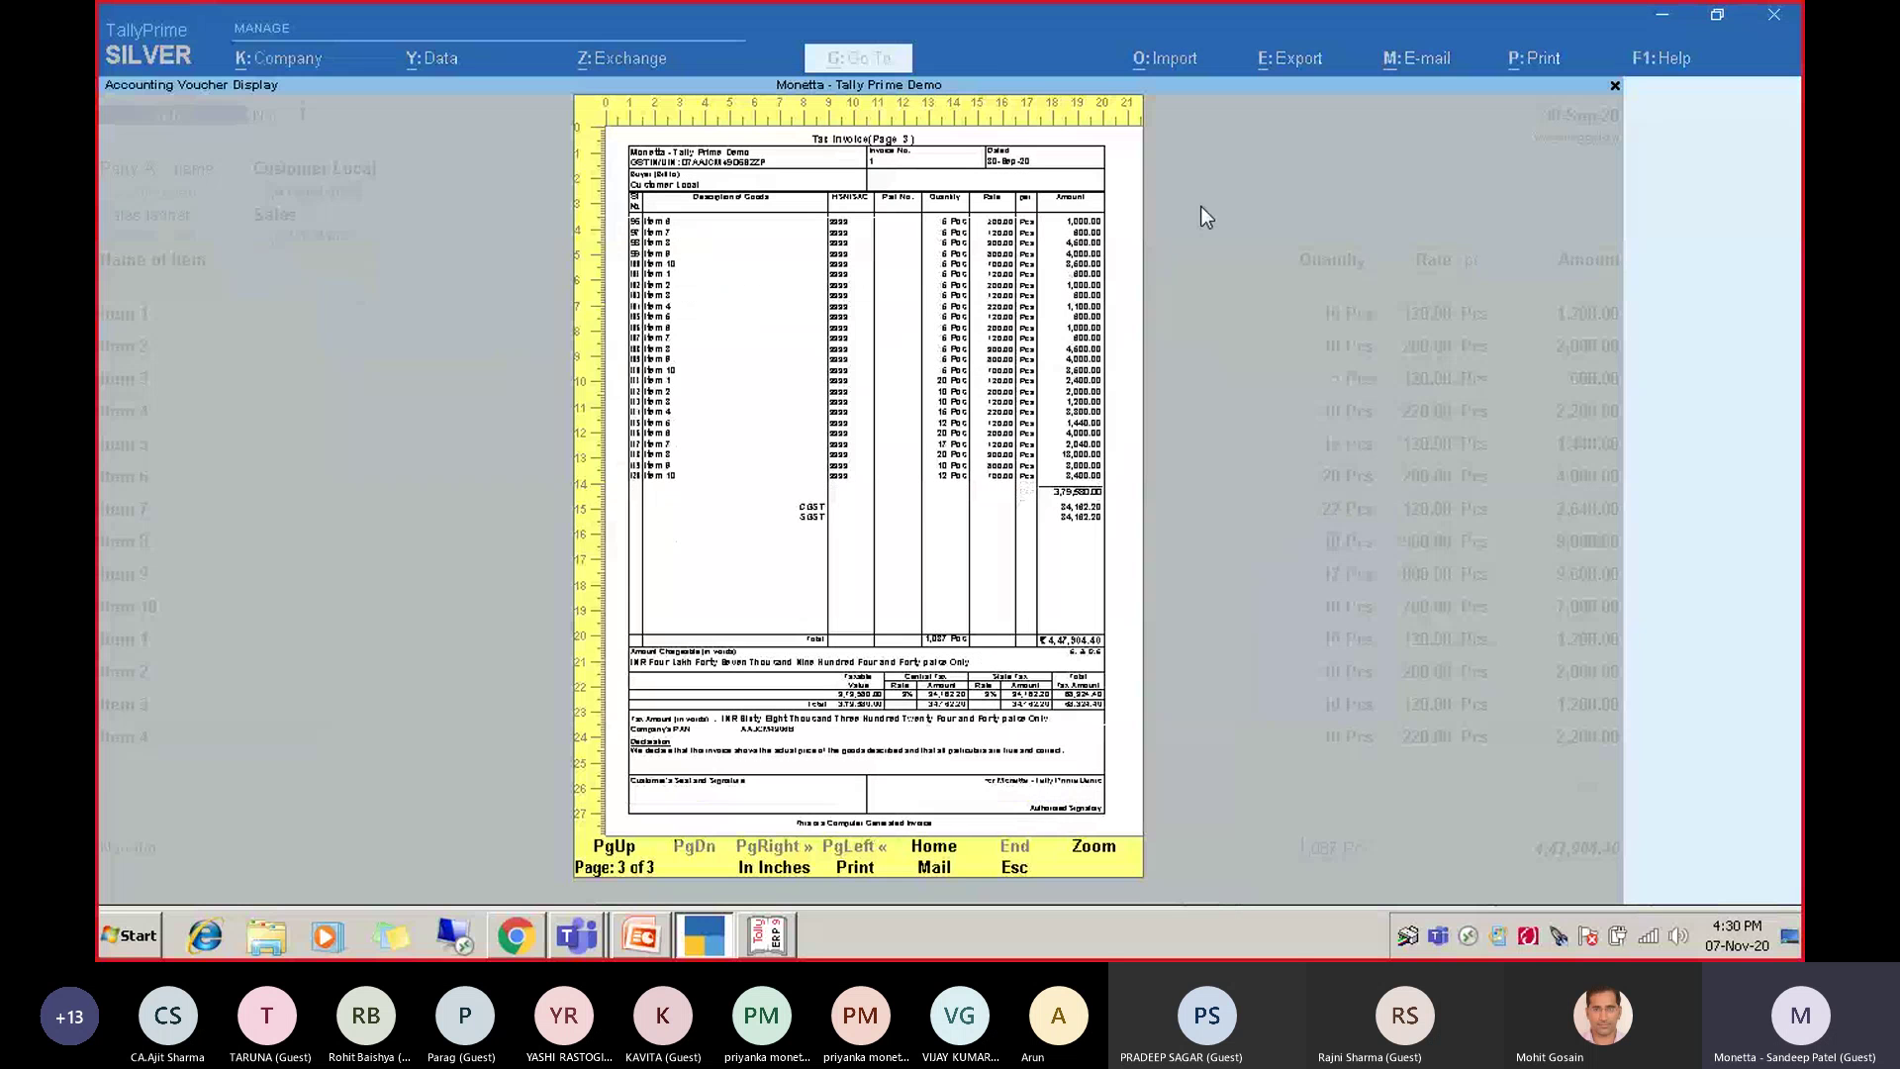
{"action": "key", "text": "Page_Up"}
{"action": "key", "text": "Page_Up"}
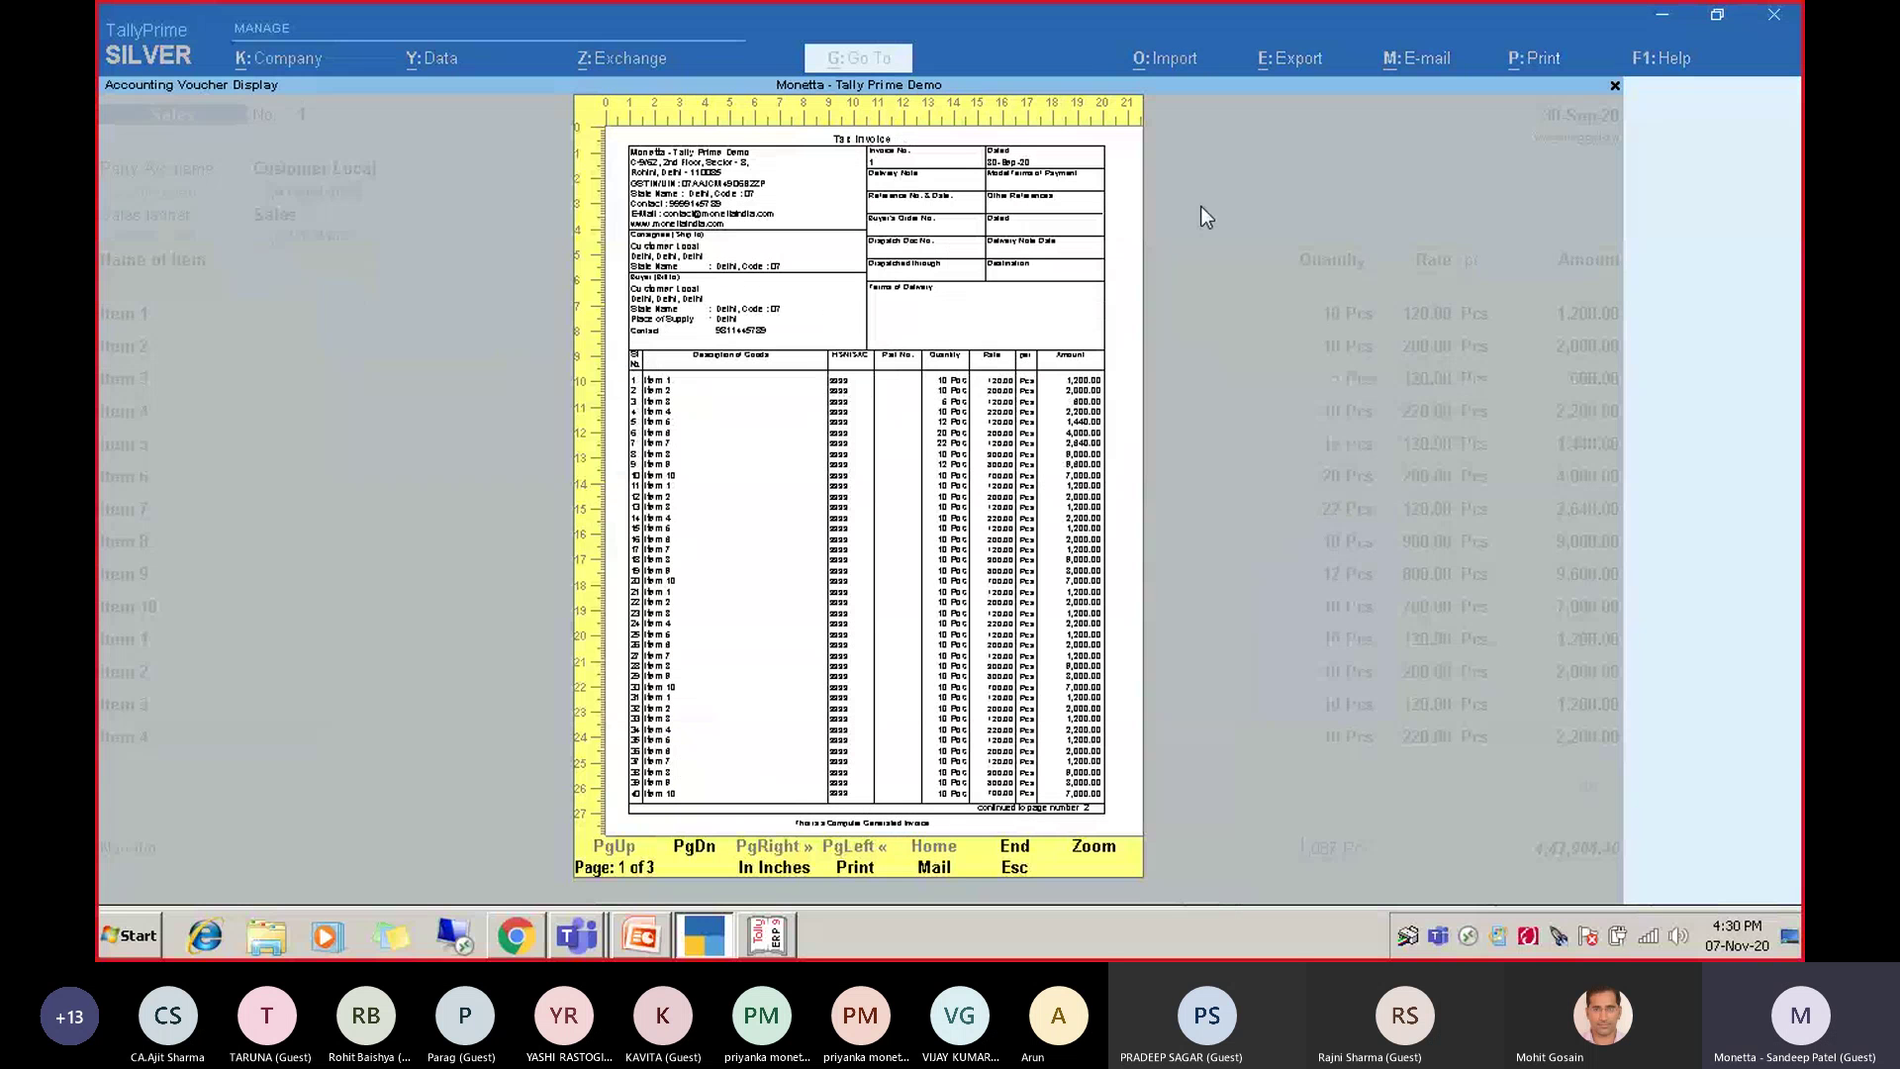
{"action": "key", "text": "Page_Down"}
{"action": "key", "text": "alt+z"}
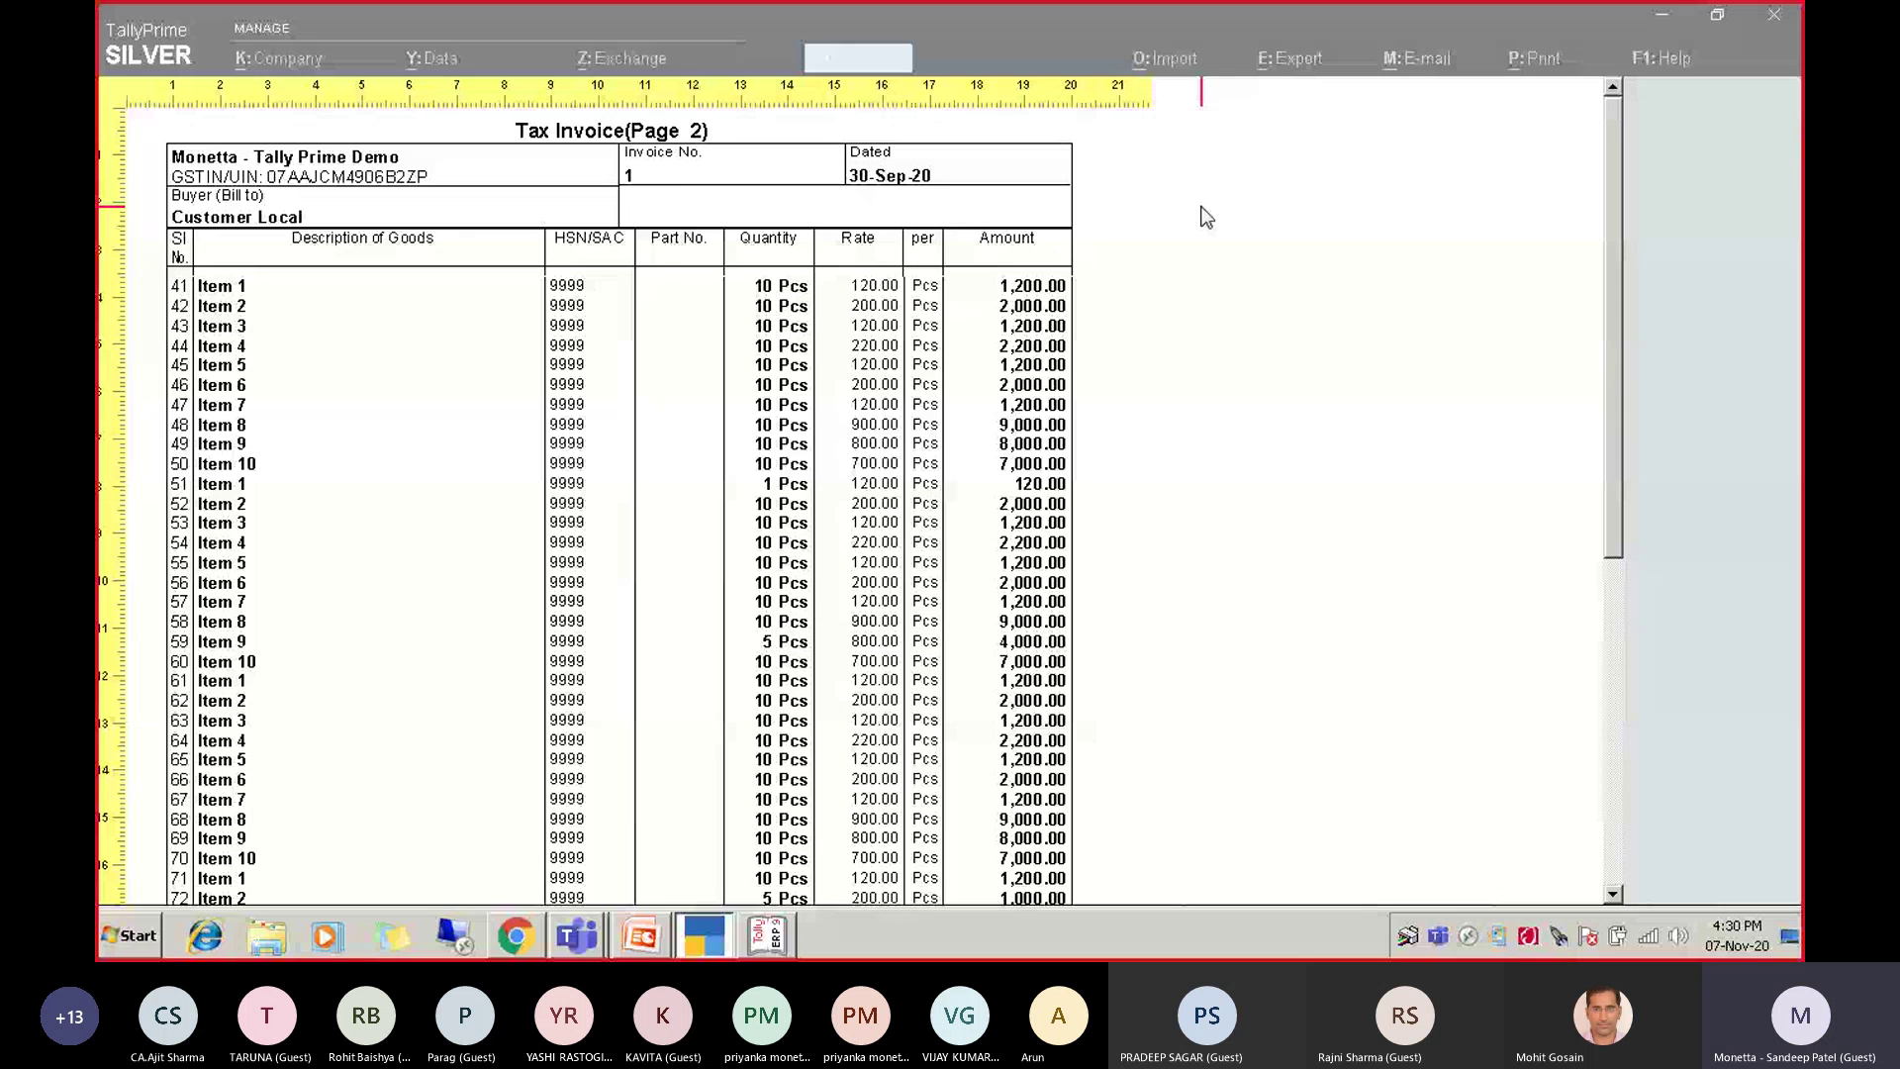
{"action": "key", "text": "alt+z"}
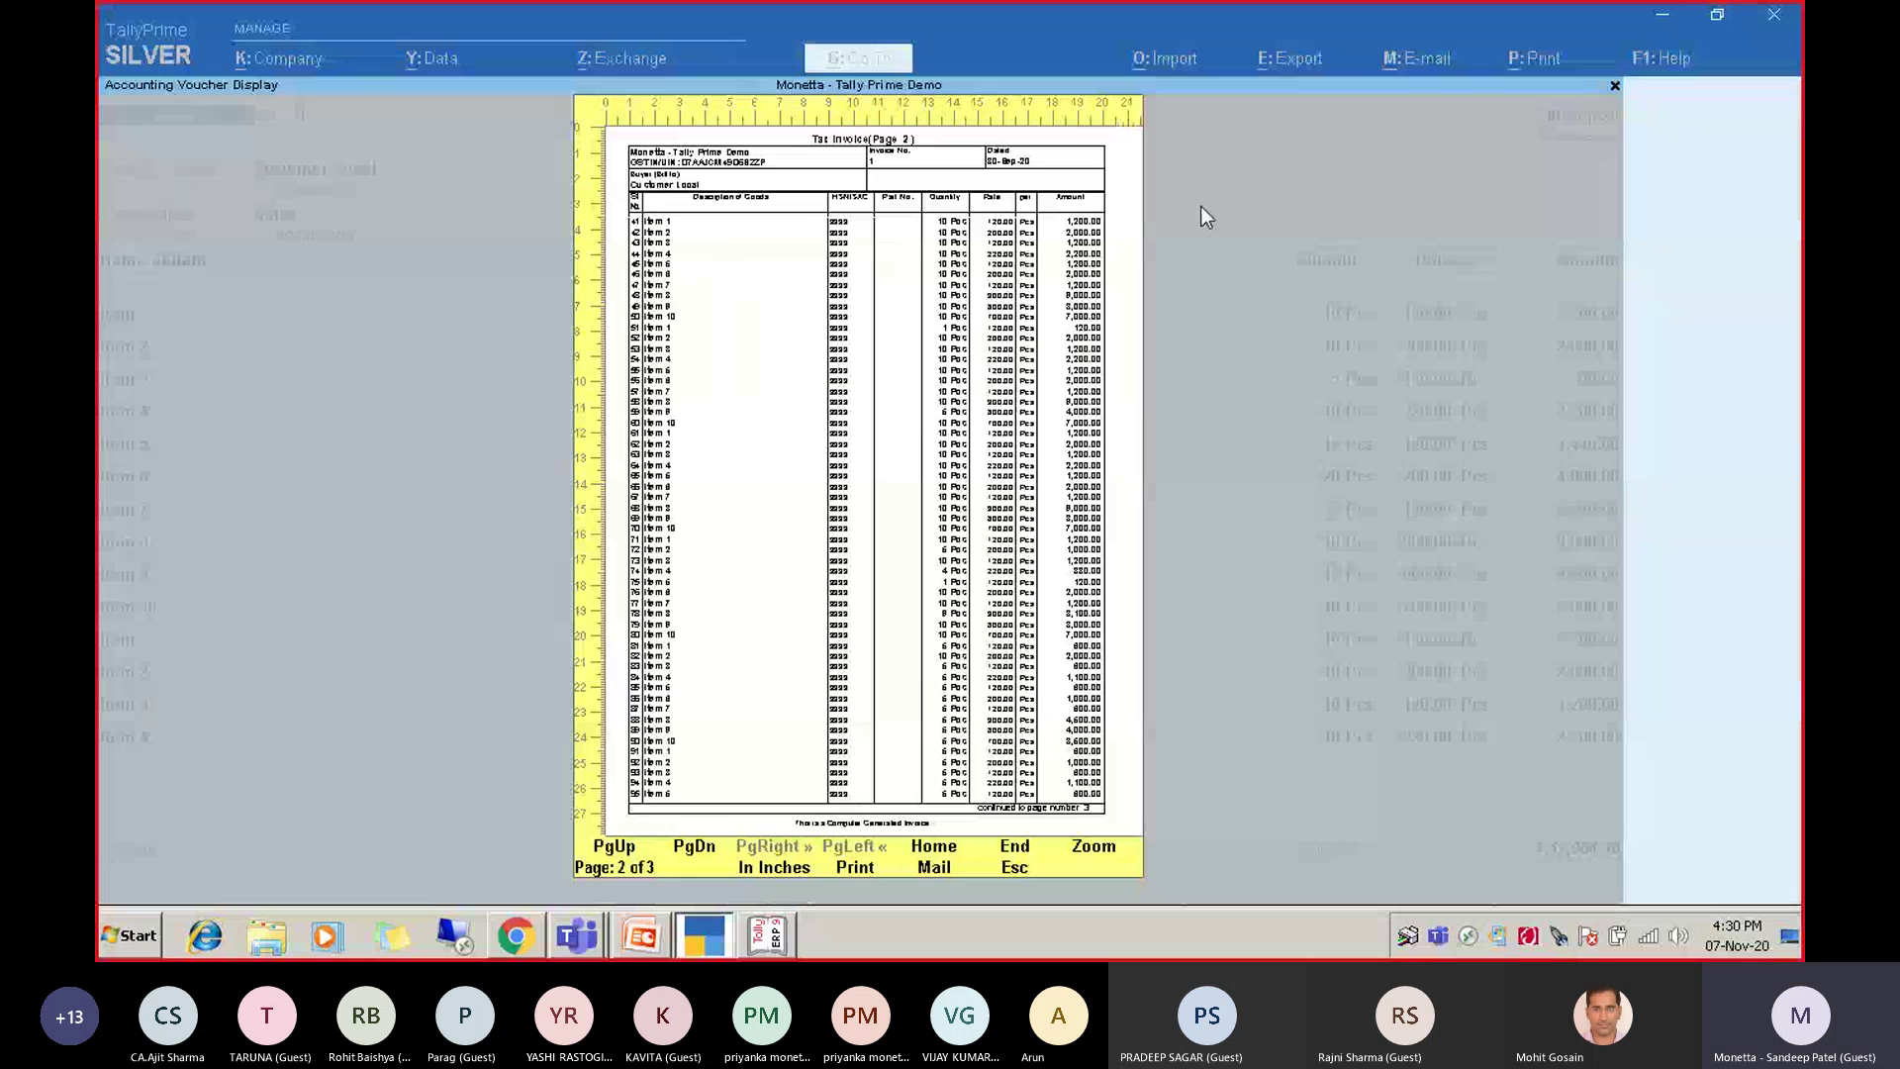
{"action": "key", "text": "Page_Down"}
{"action": "key", "text": "Page_Up"}
{"action": "key", "text": "Page_Up"}
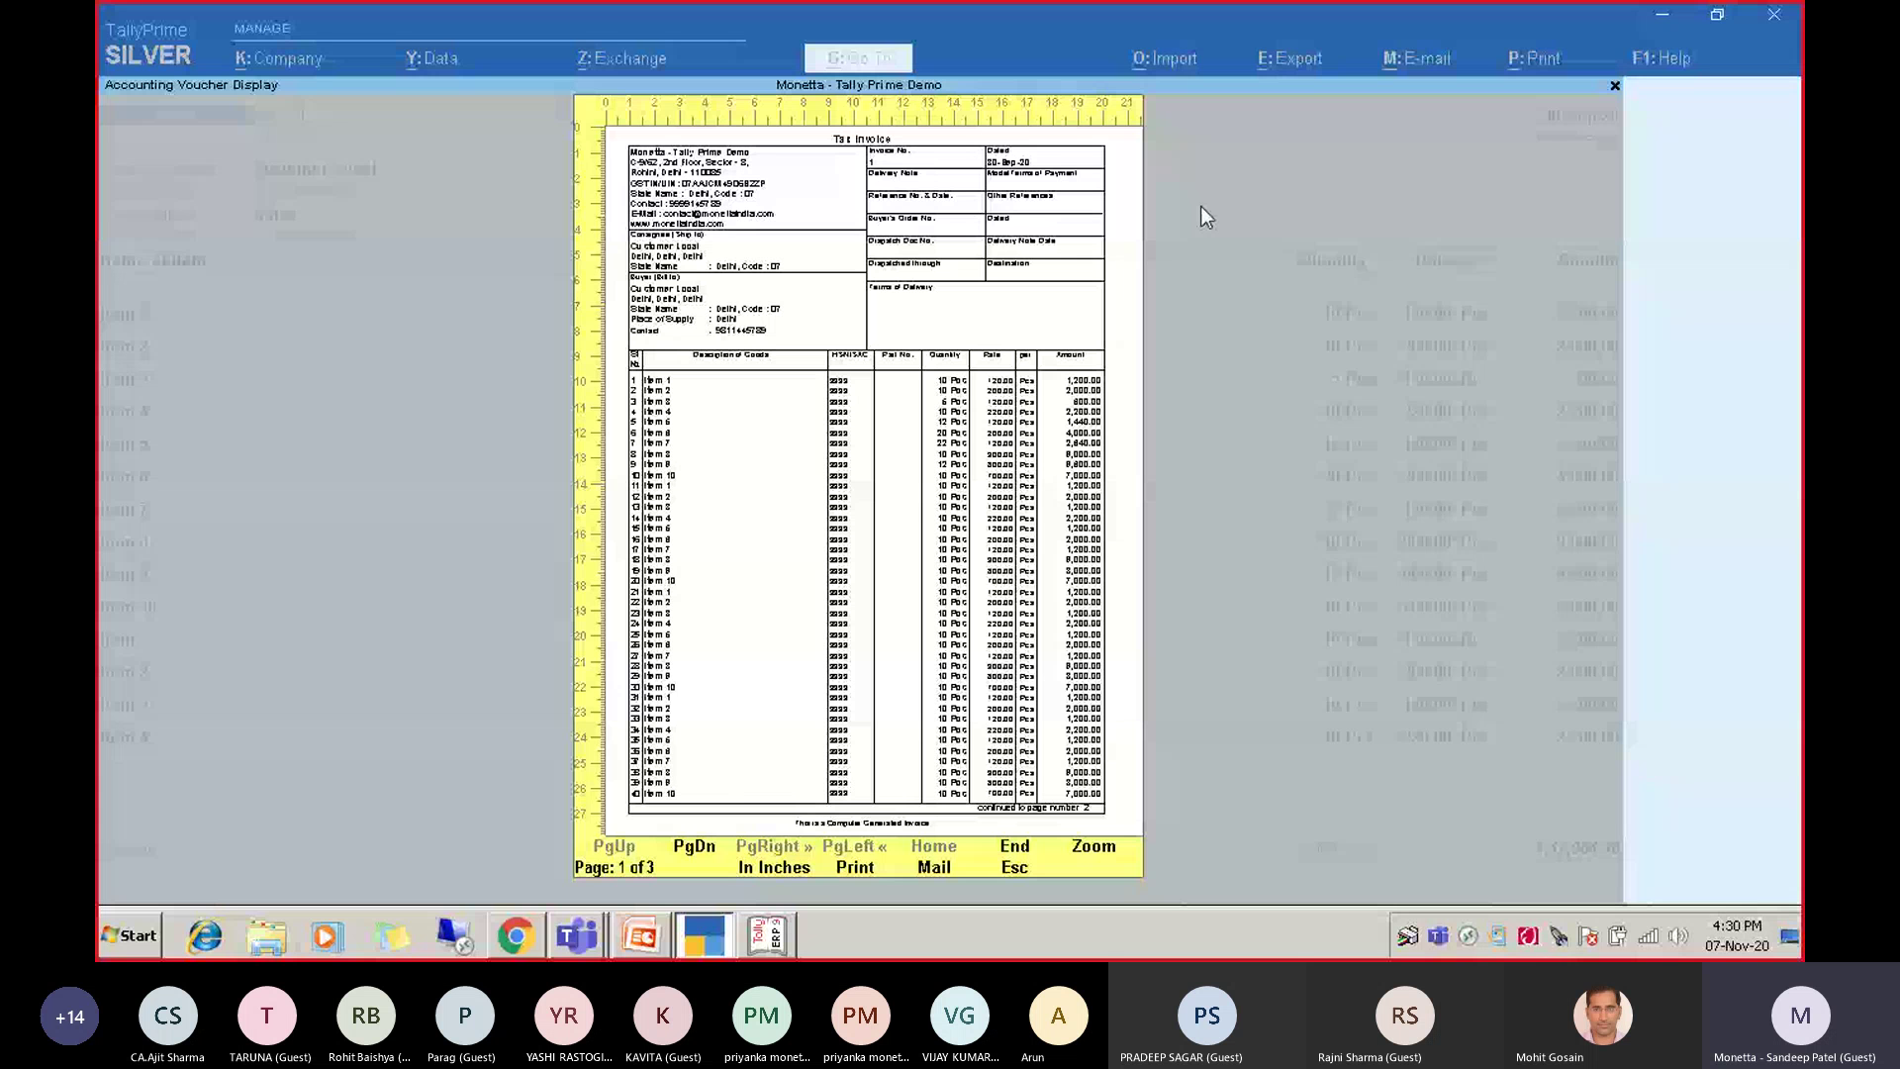
{"action": "key", "text": "End"}
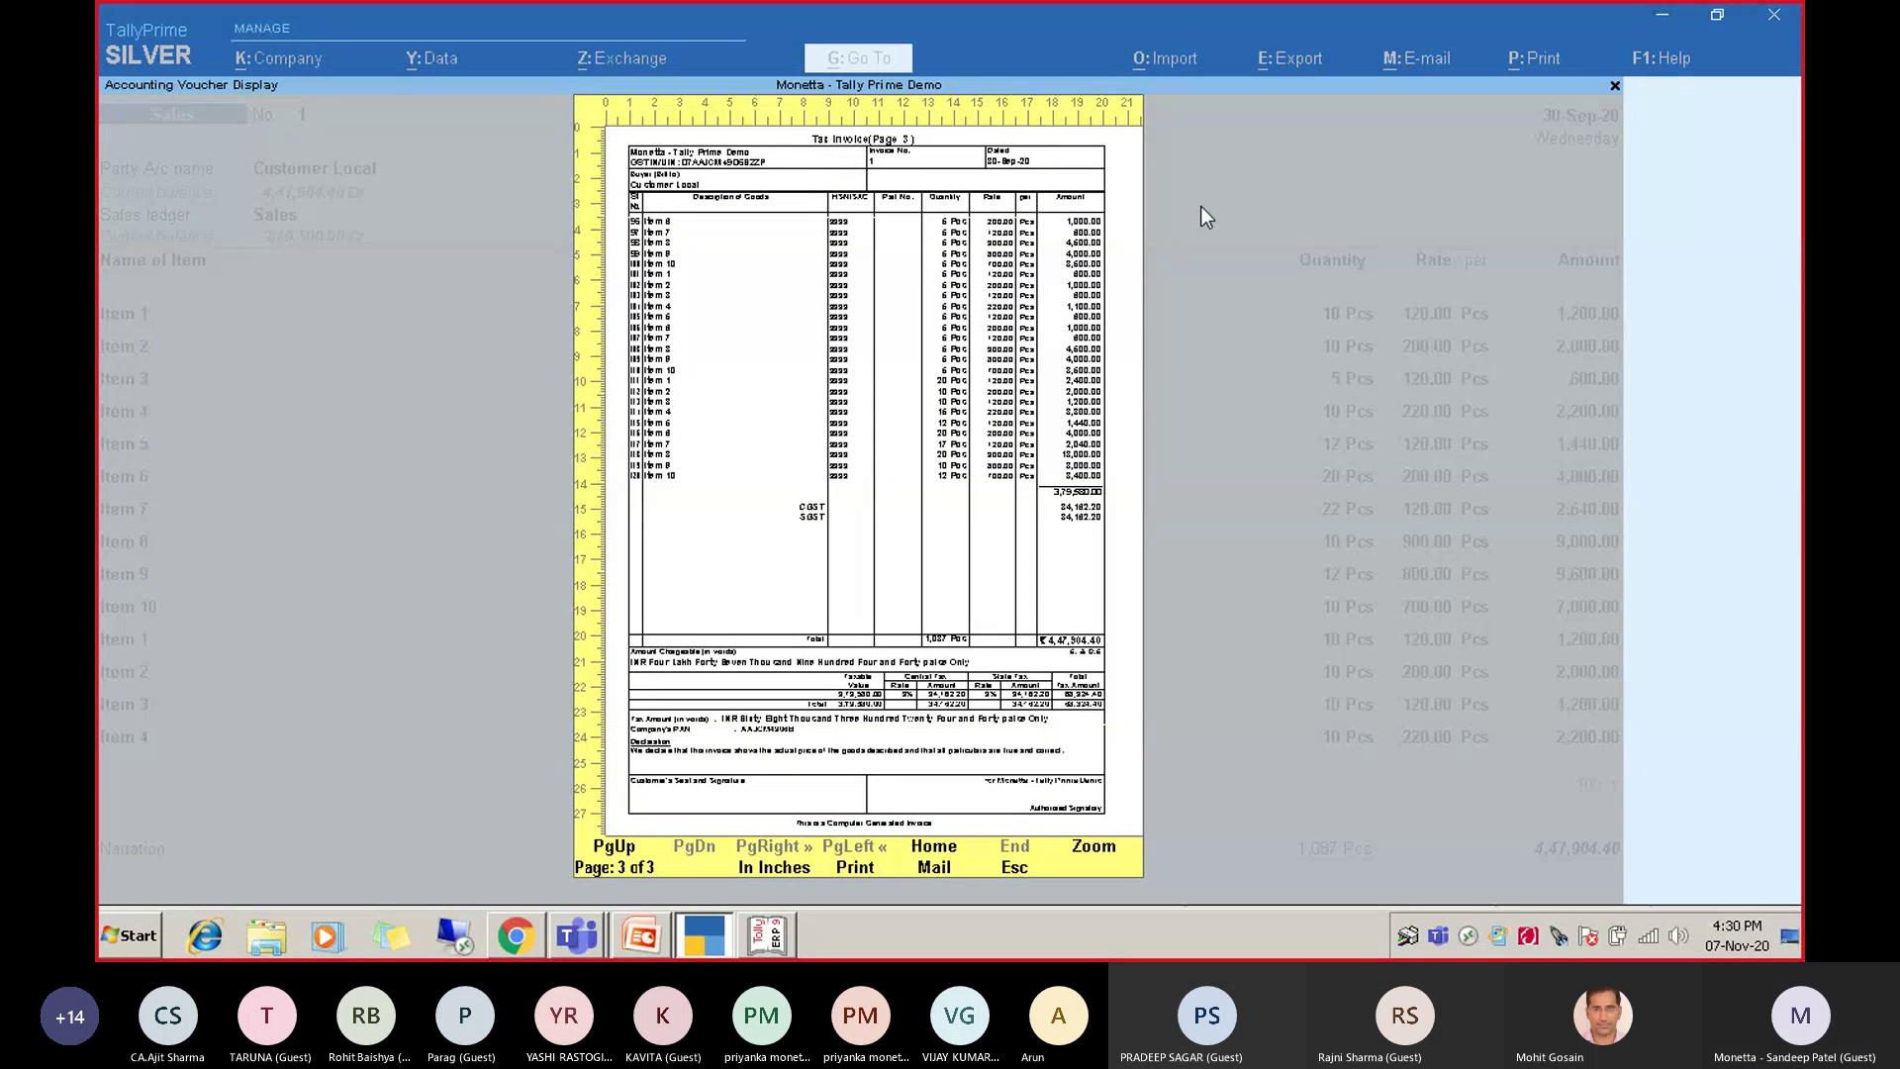
Close the preview, print settings and voucher to reach the List of All Sales Vouchers.
{"action": "key", "text": "Escape"}
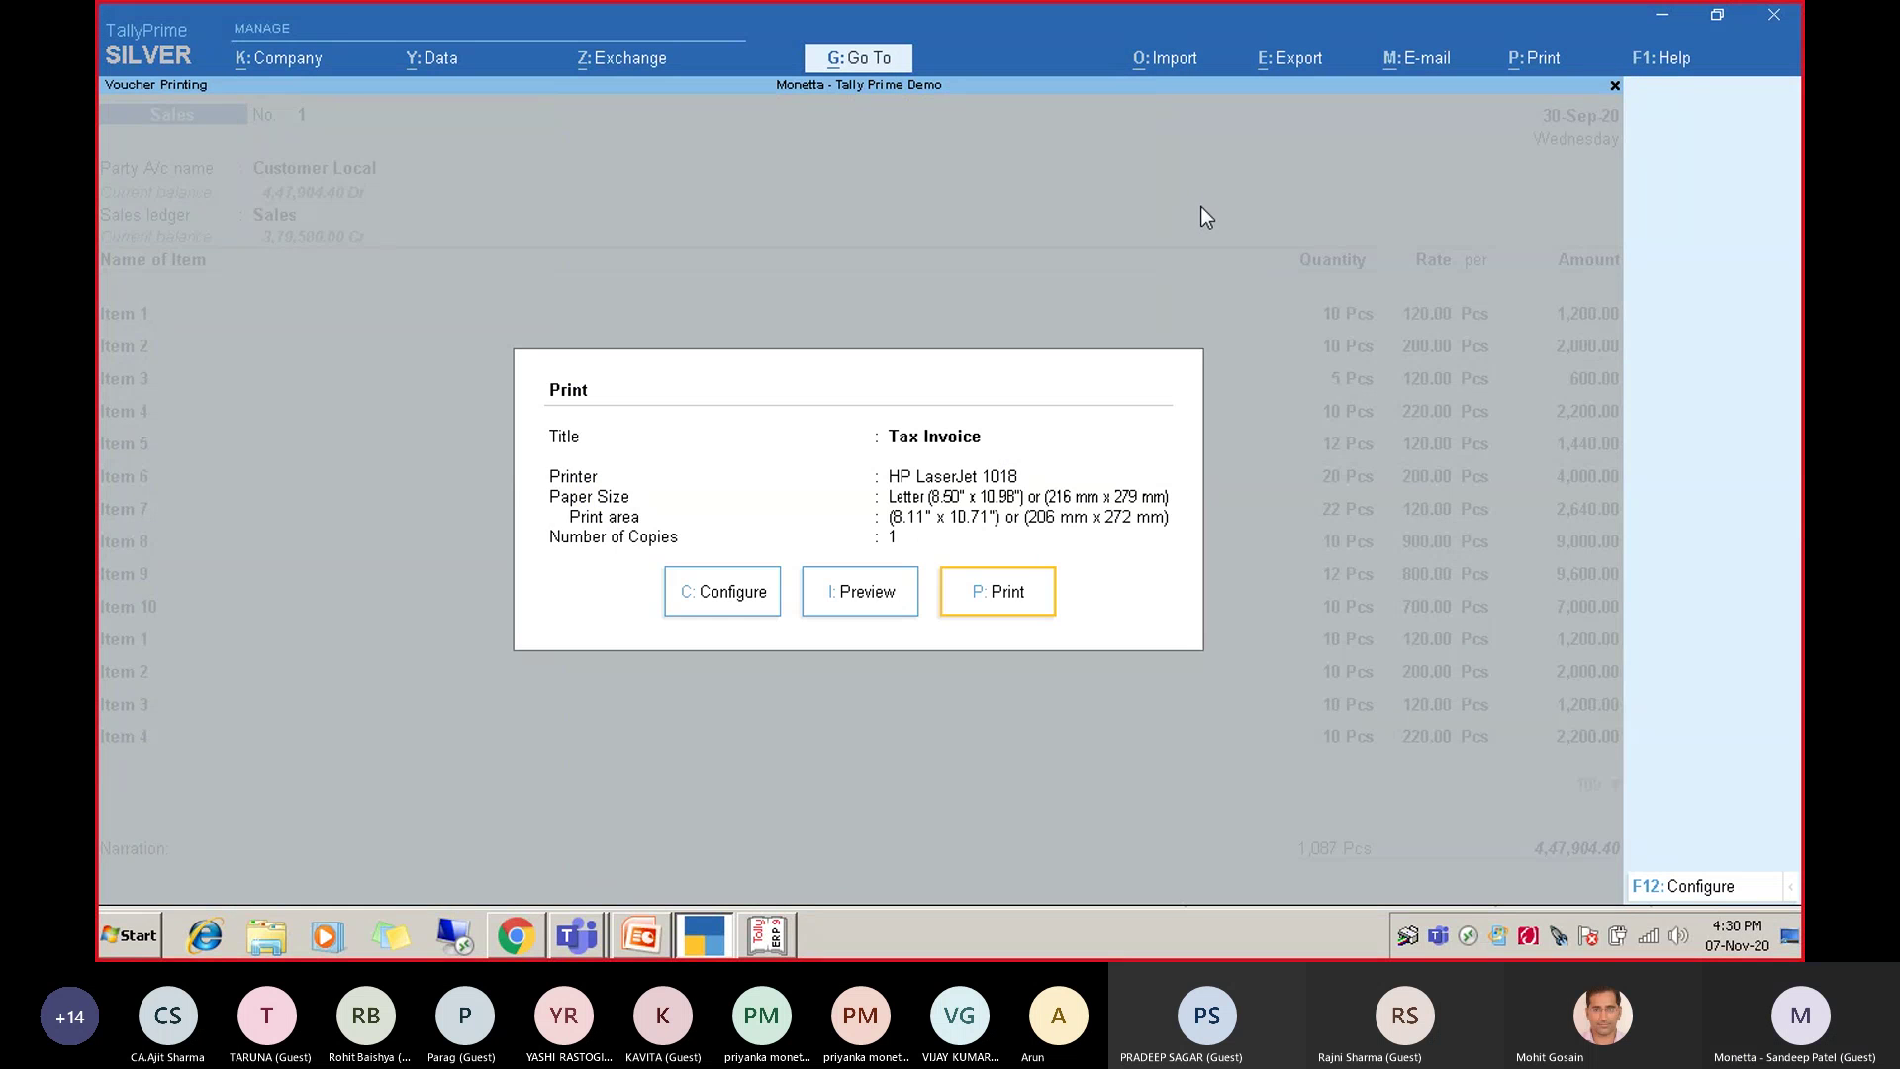
{"action": "key", "text": "Escape"}
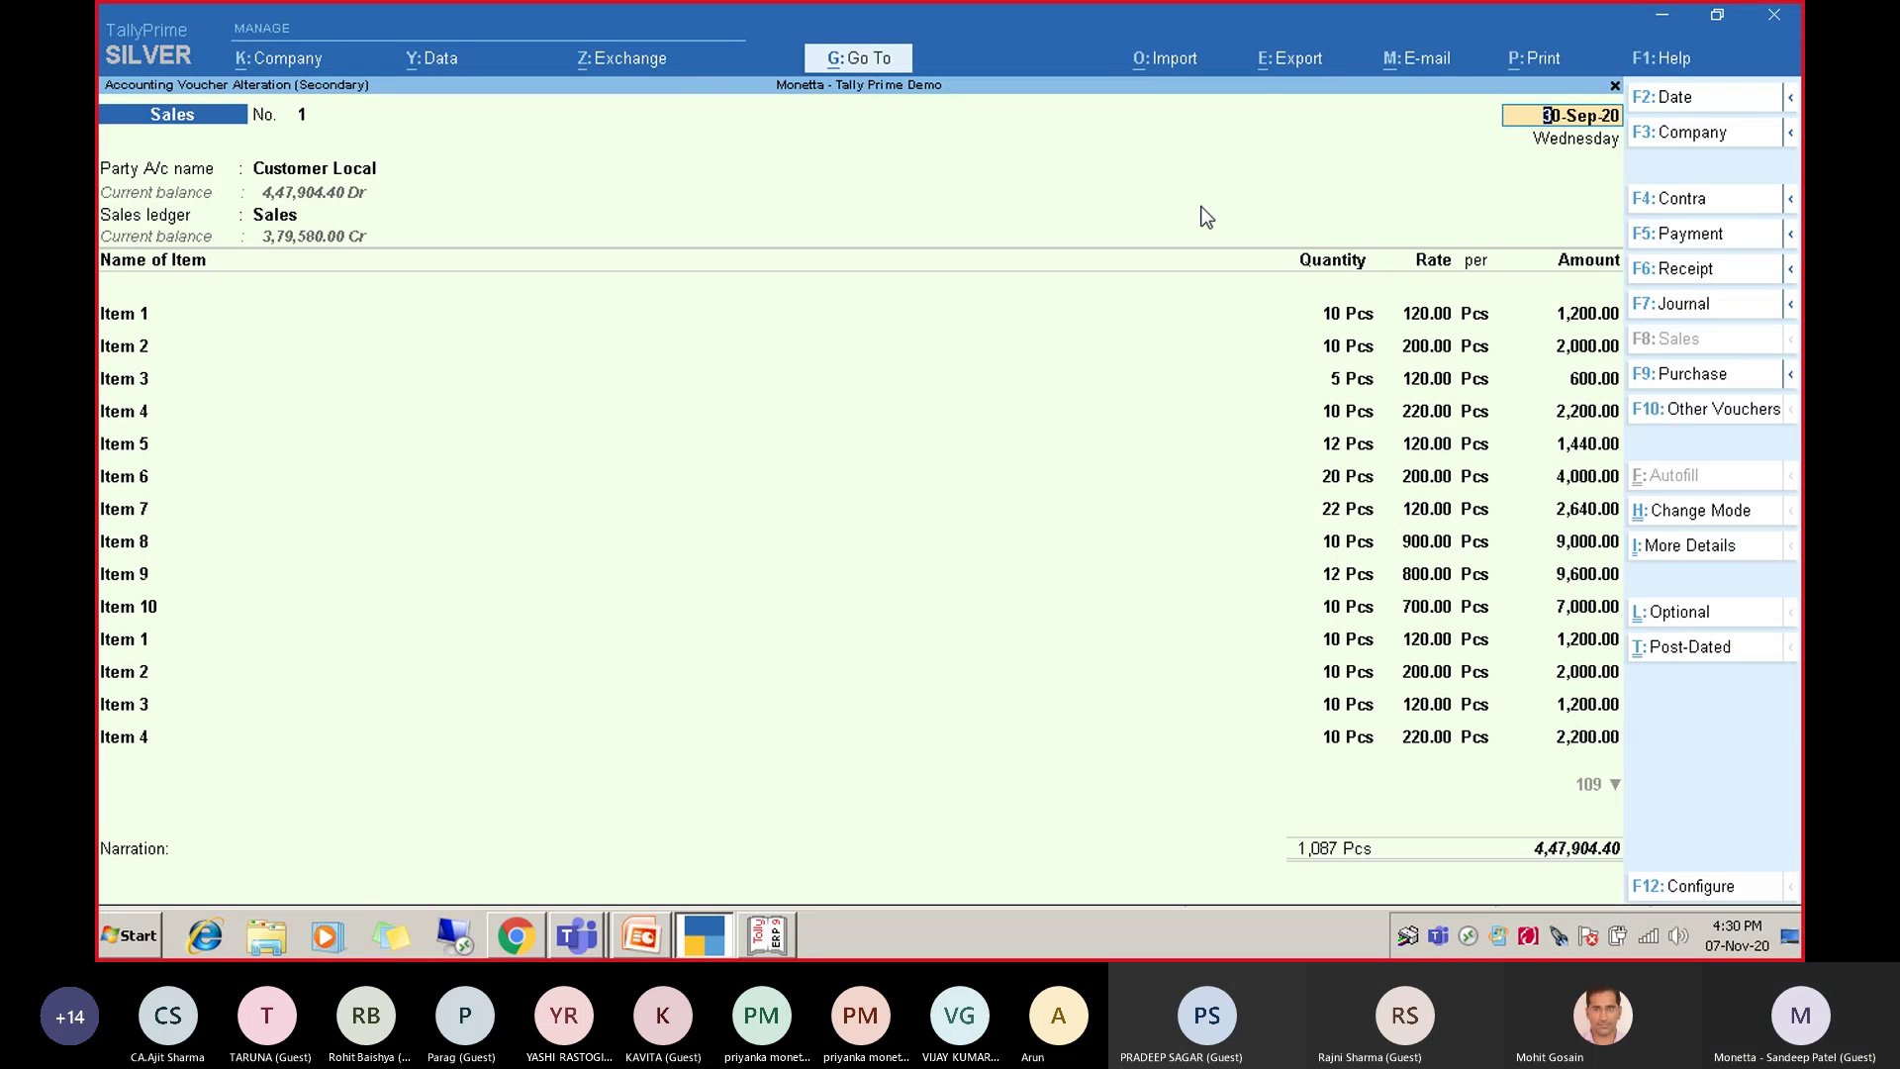
{"action": "key", "text": "BackSpace"}
{"action": "key", "text": "Escape"}
Return to the Gateway of Tally and open GST Reports under Display More Reports.
{"action": "key", "text": "y"}
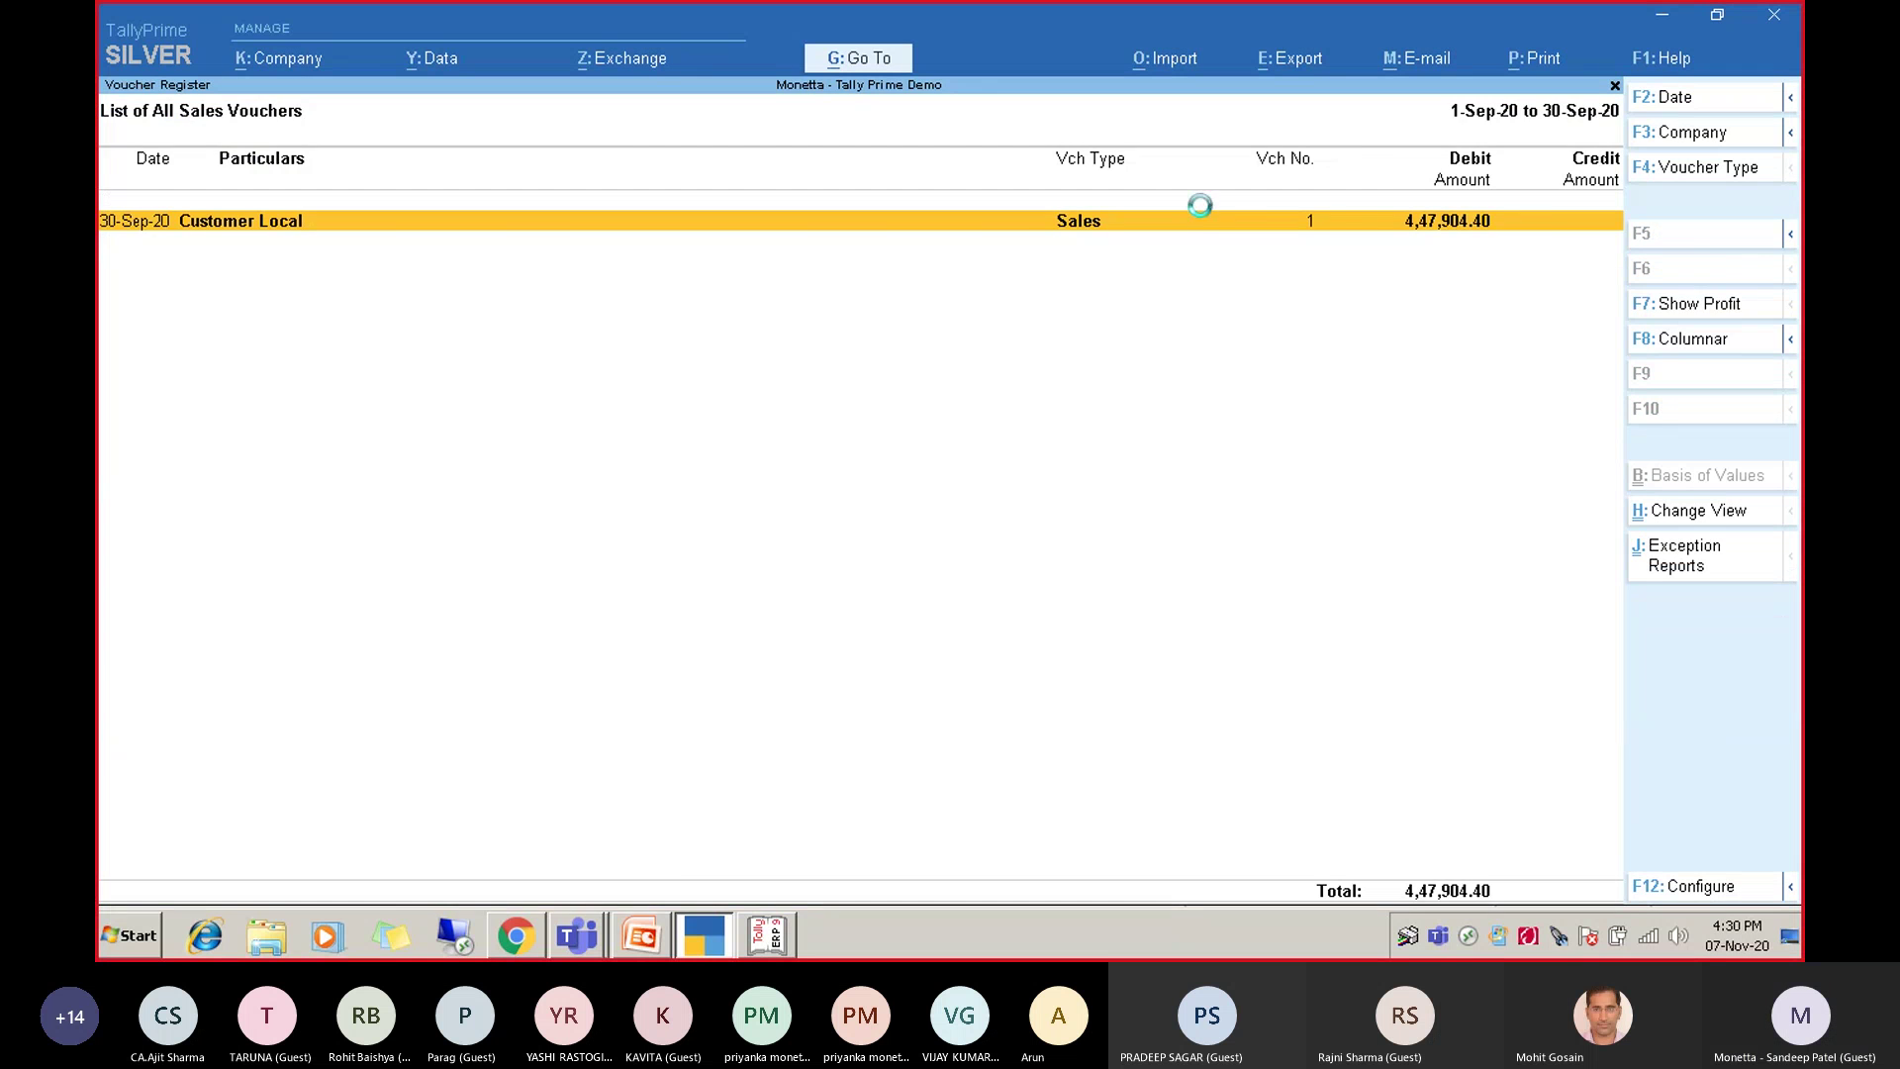
{"action": "key", "text": "Escape"}
{"action": "key", "text": "Escape"}
{"action": "key", "text": "Escape"}
{"action": "key", "text": "Escape"}
{"action": "key", "text": "Escape"}
{"action": "key", "text": "Escape"}
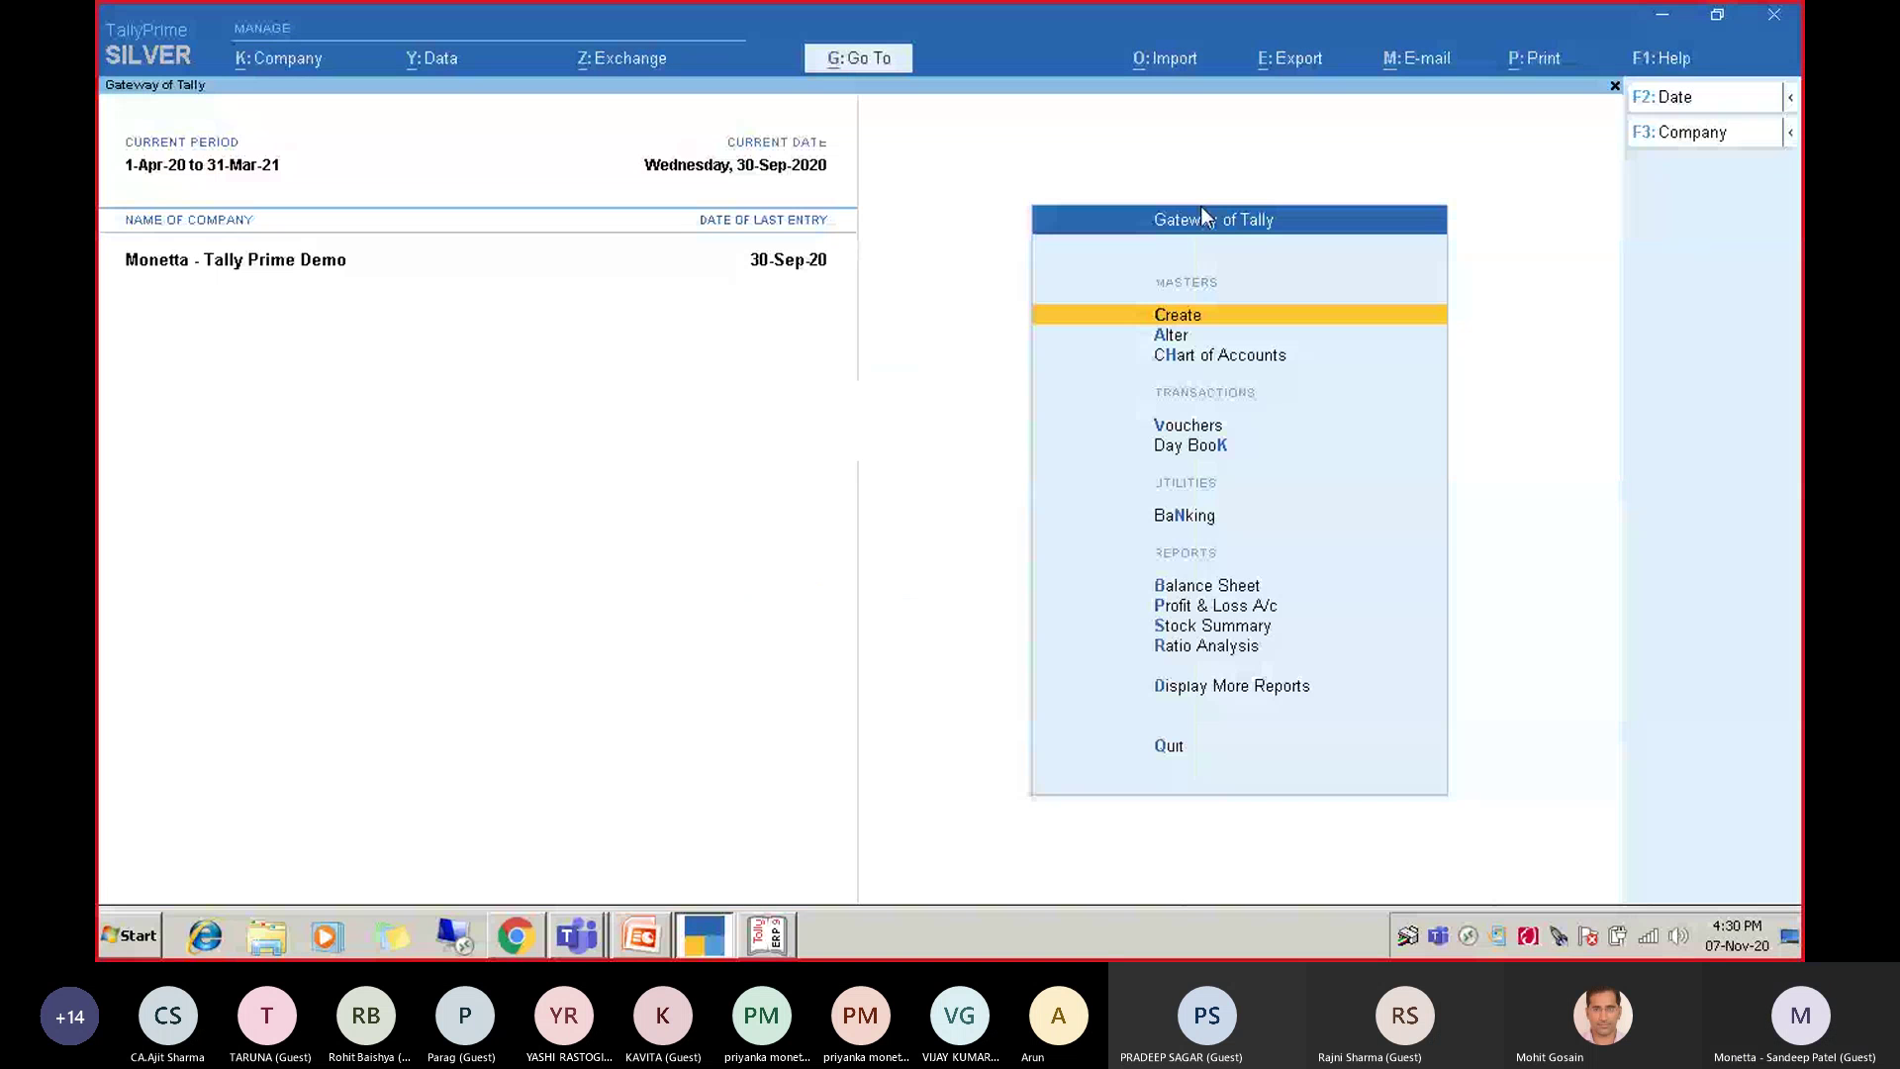
{"action": "key", "text": "Up"}
{"action": "key", "text": "Up"}
{"action": "key", "text": "Up"}
{"action": "key", "text": "Up"}
{"action": "key", "text": "Up"}
{"action": "key", "text": "Up"}
{"action": "key", "text": "Up"}
{"action": "key", "text": "Up"}
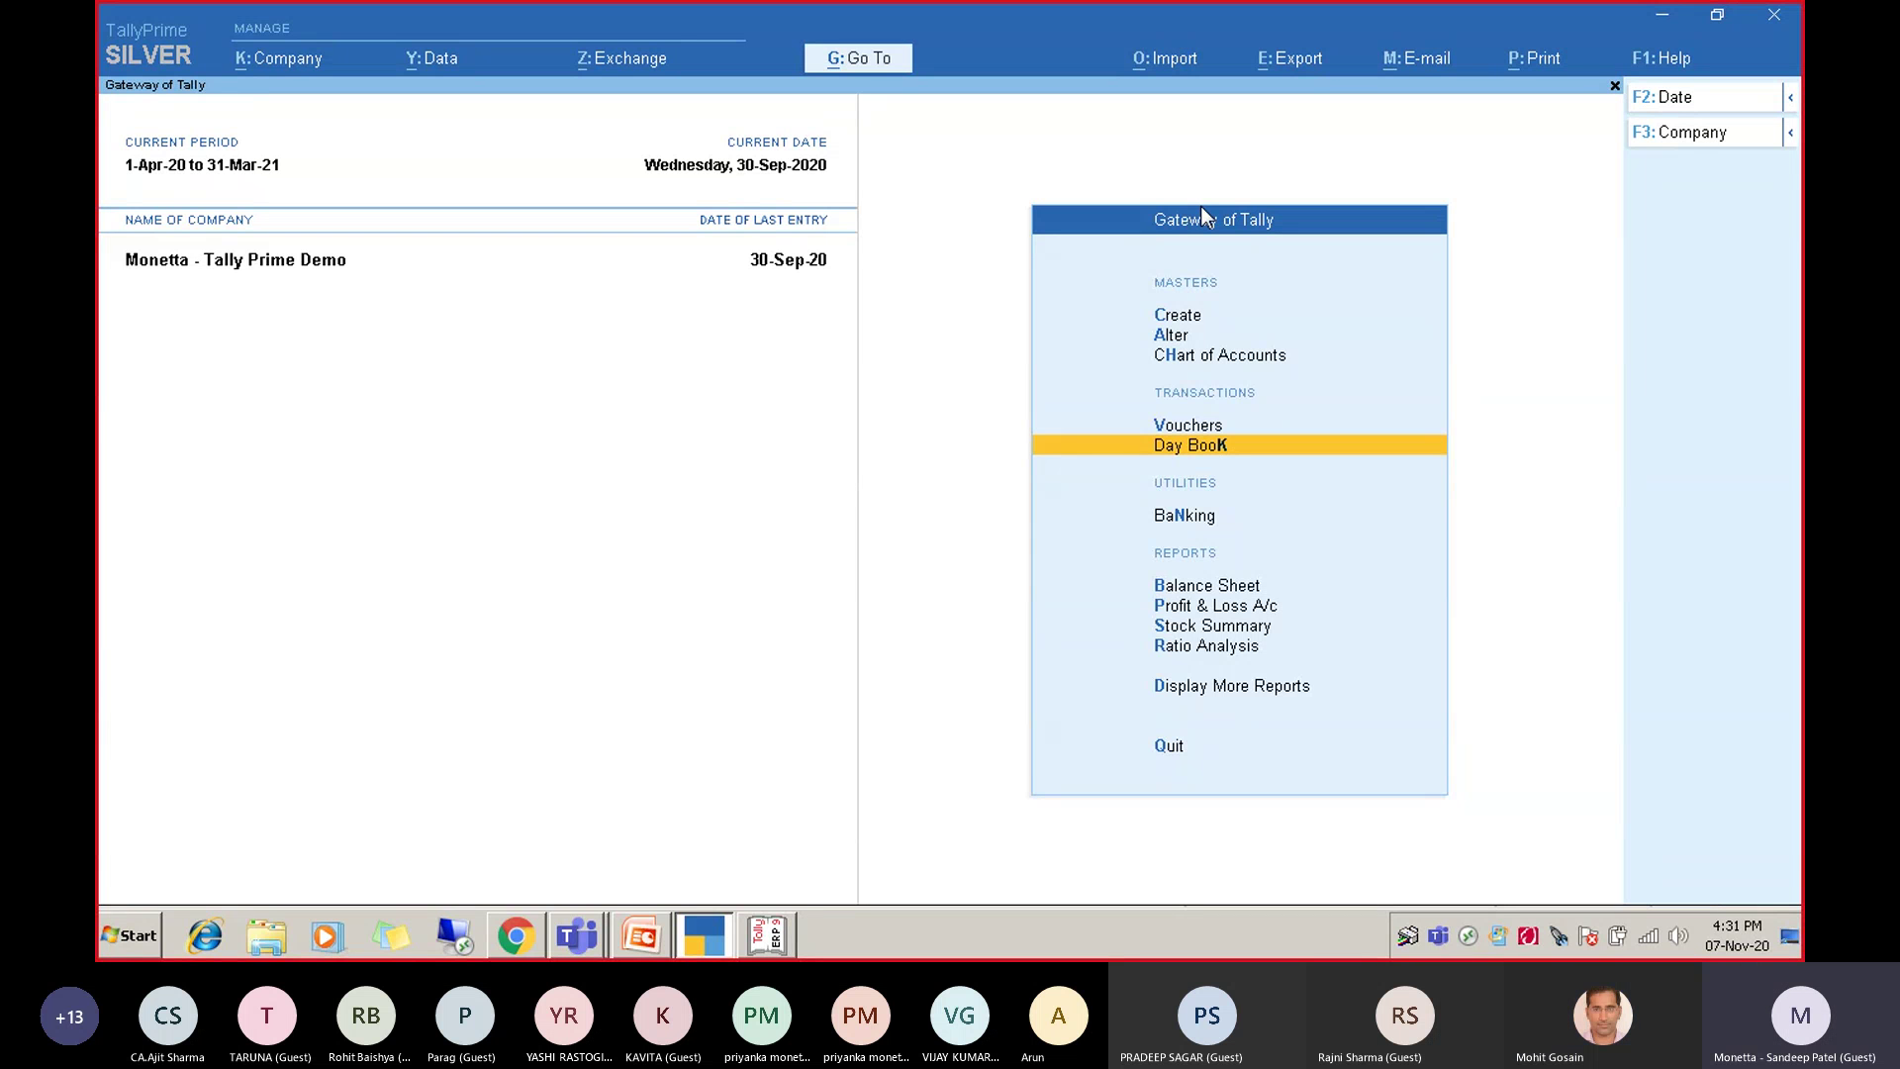
{"action": "key", "text": "Up"}
{"action": "key", "text": "Up"}
{"action": "key", "text": "Up"}
{"action": "key", "text": "Up"}
{"action": "key", "text": "Up"}
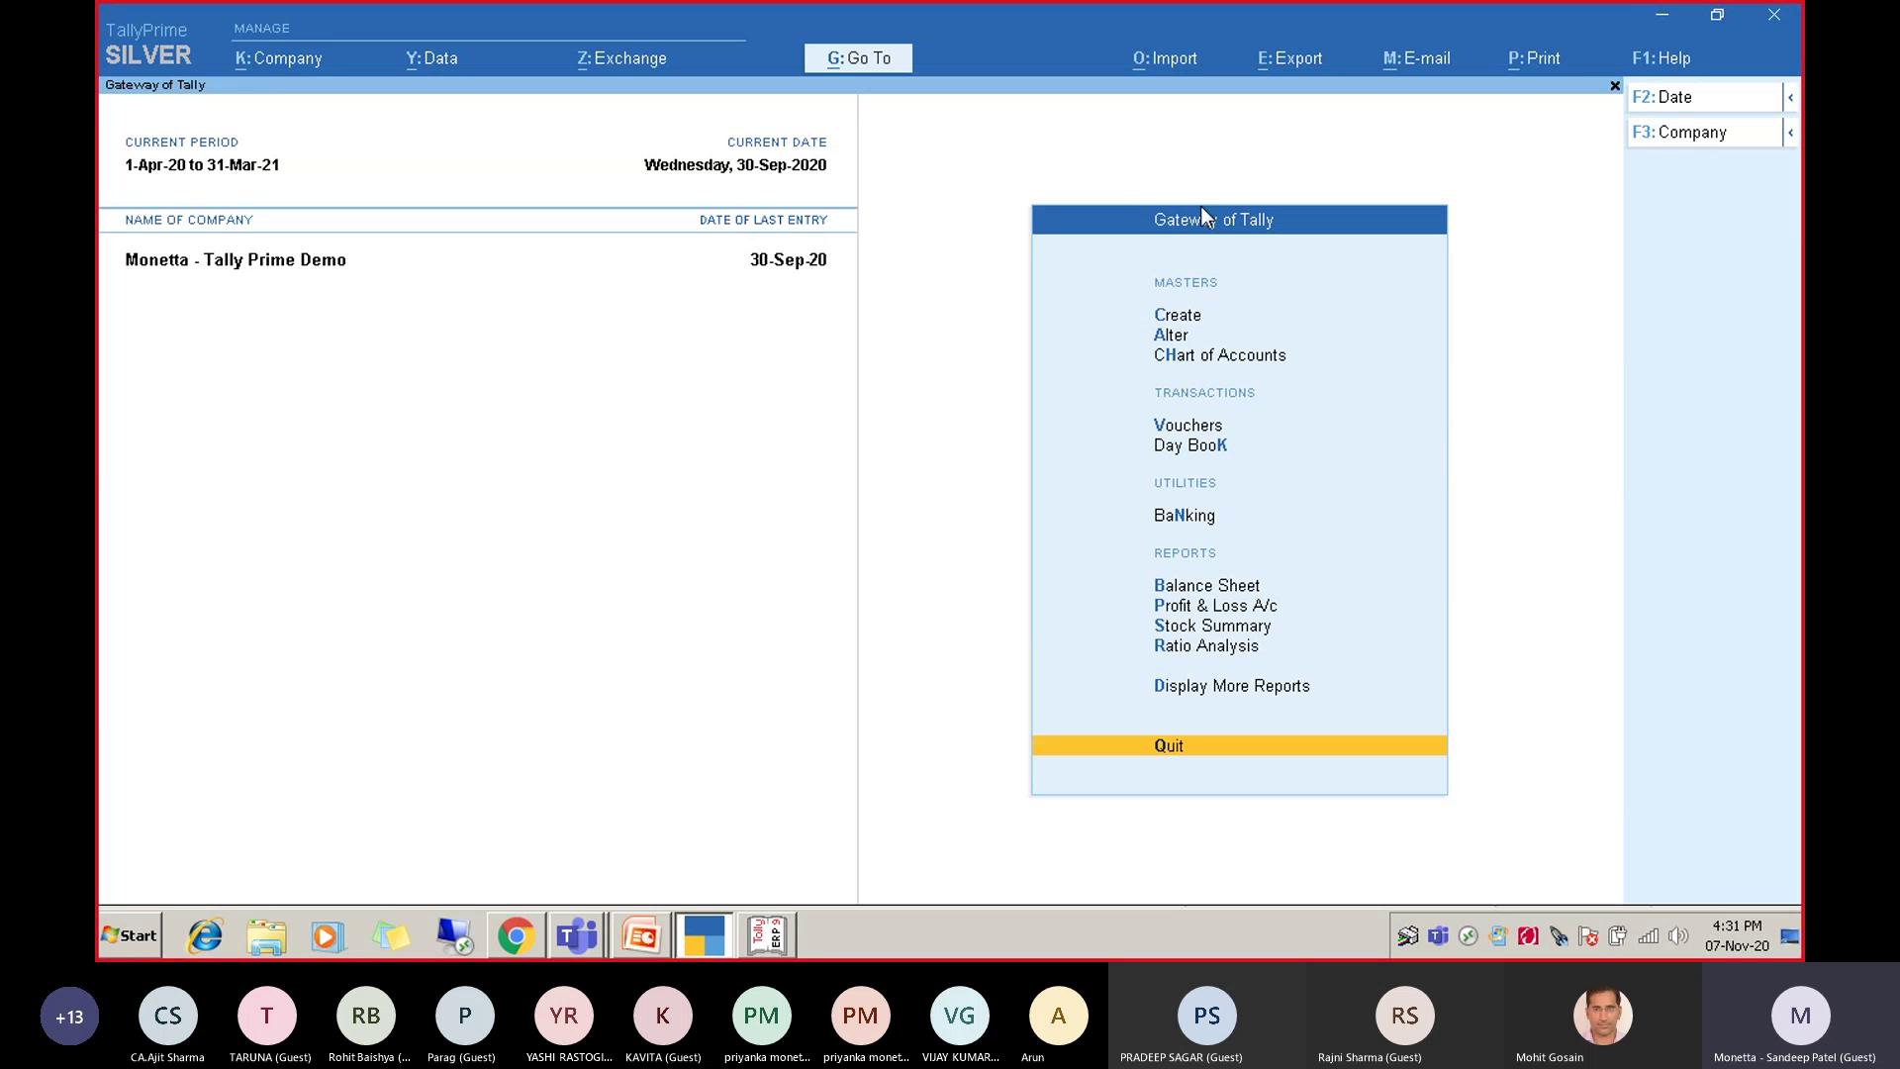
{"action": "key", "text": "Up"}
{"action": "key", "text": "Up"}
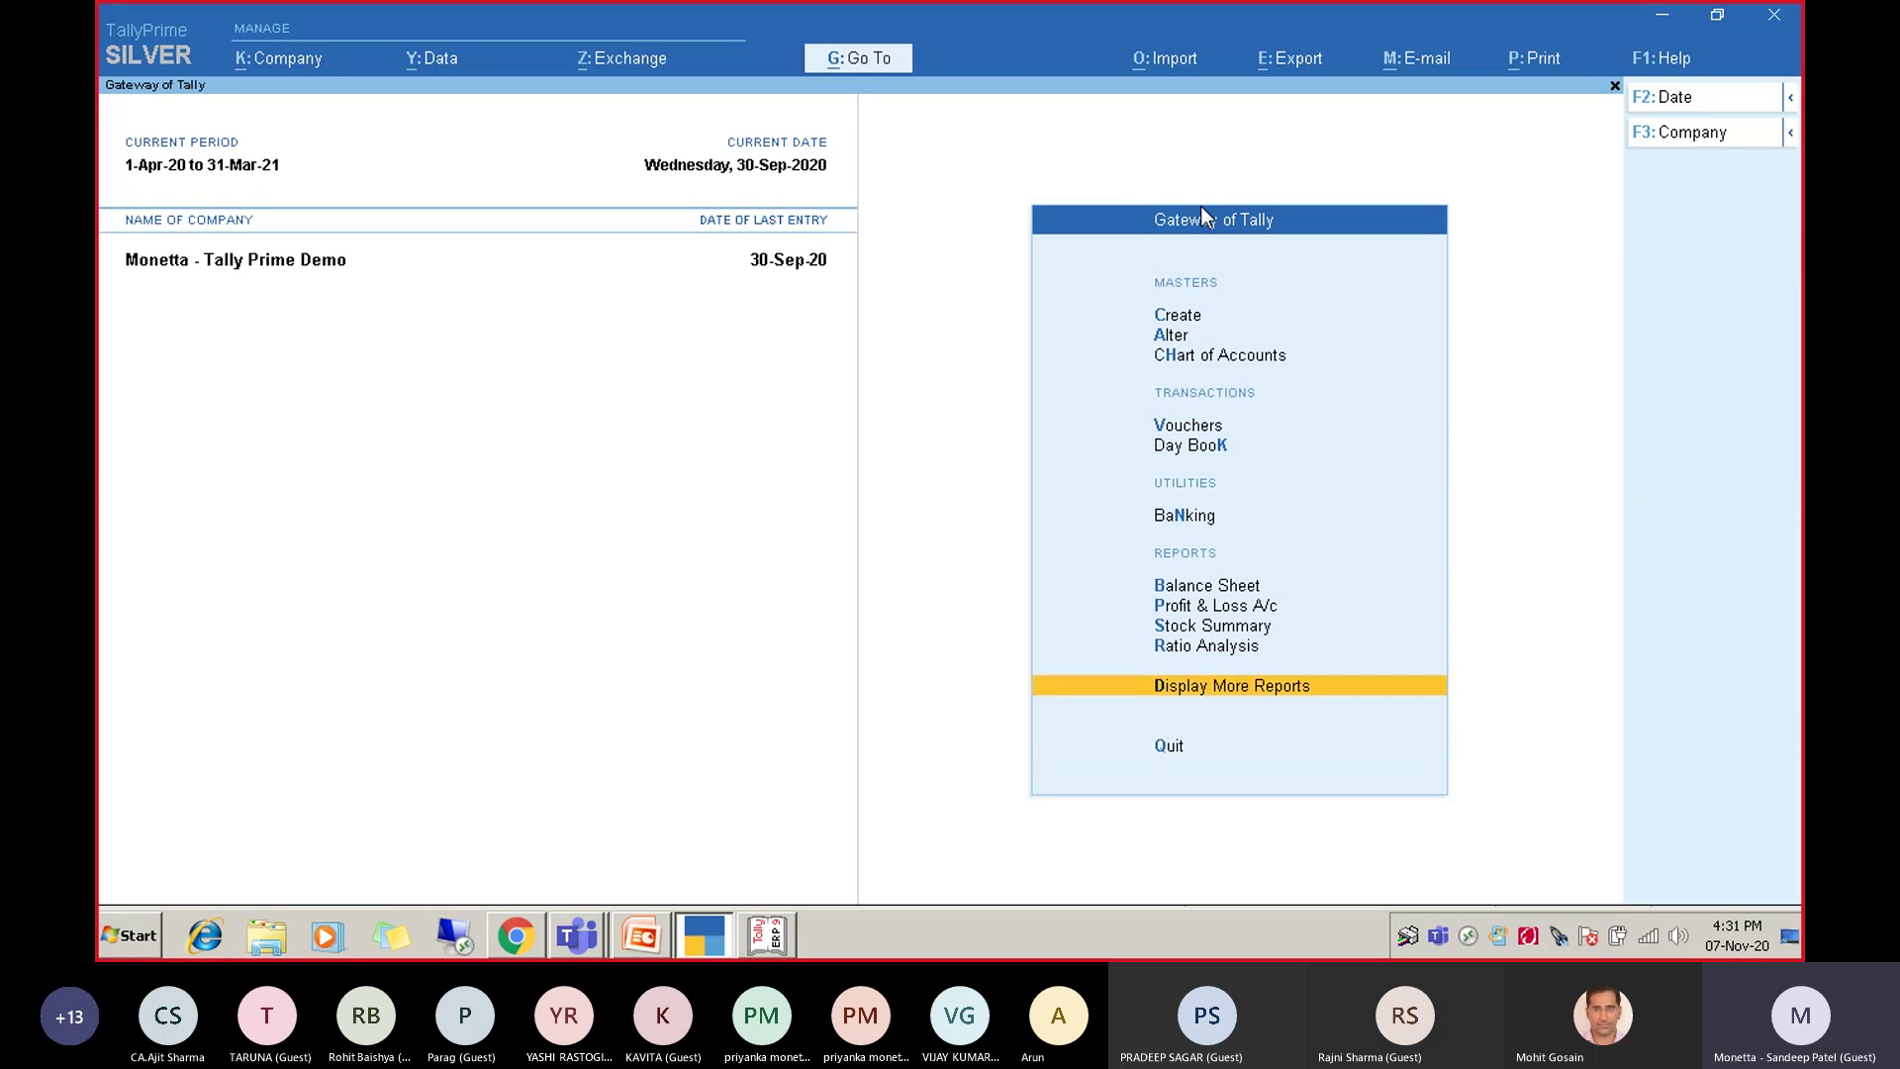
{"action": "key", "text": "Down"}
{"action": "key", "text": "Return"}
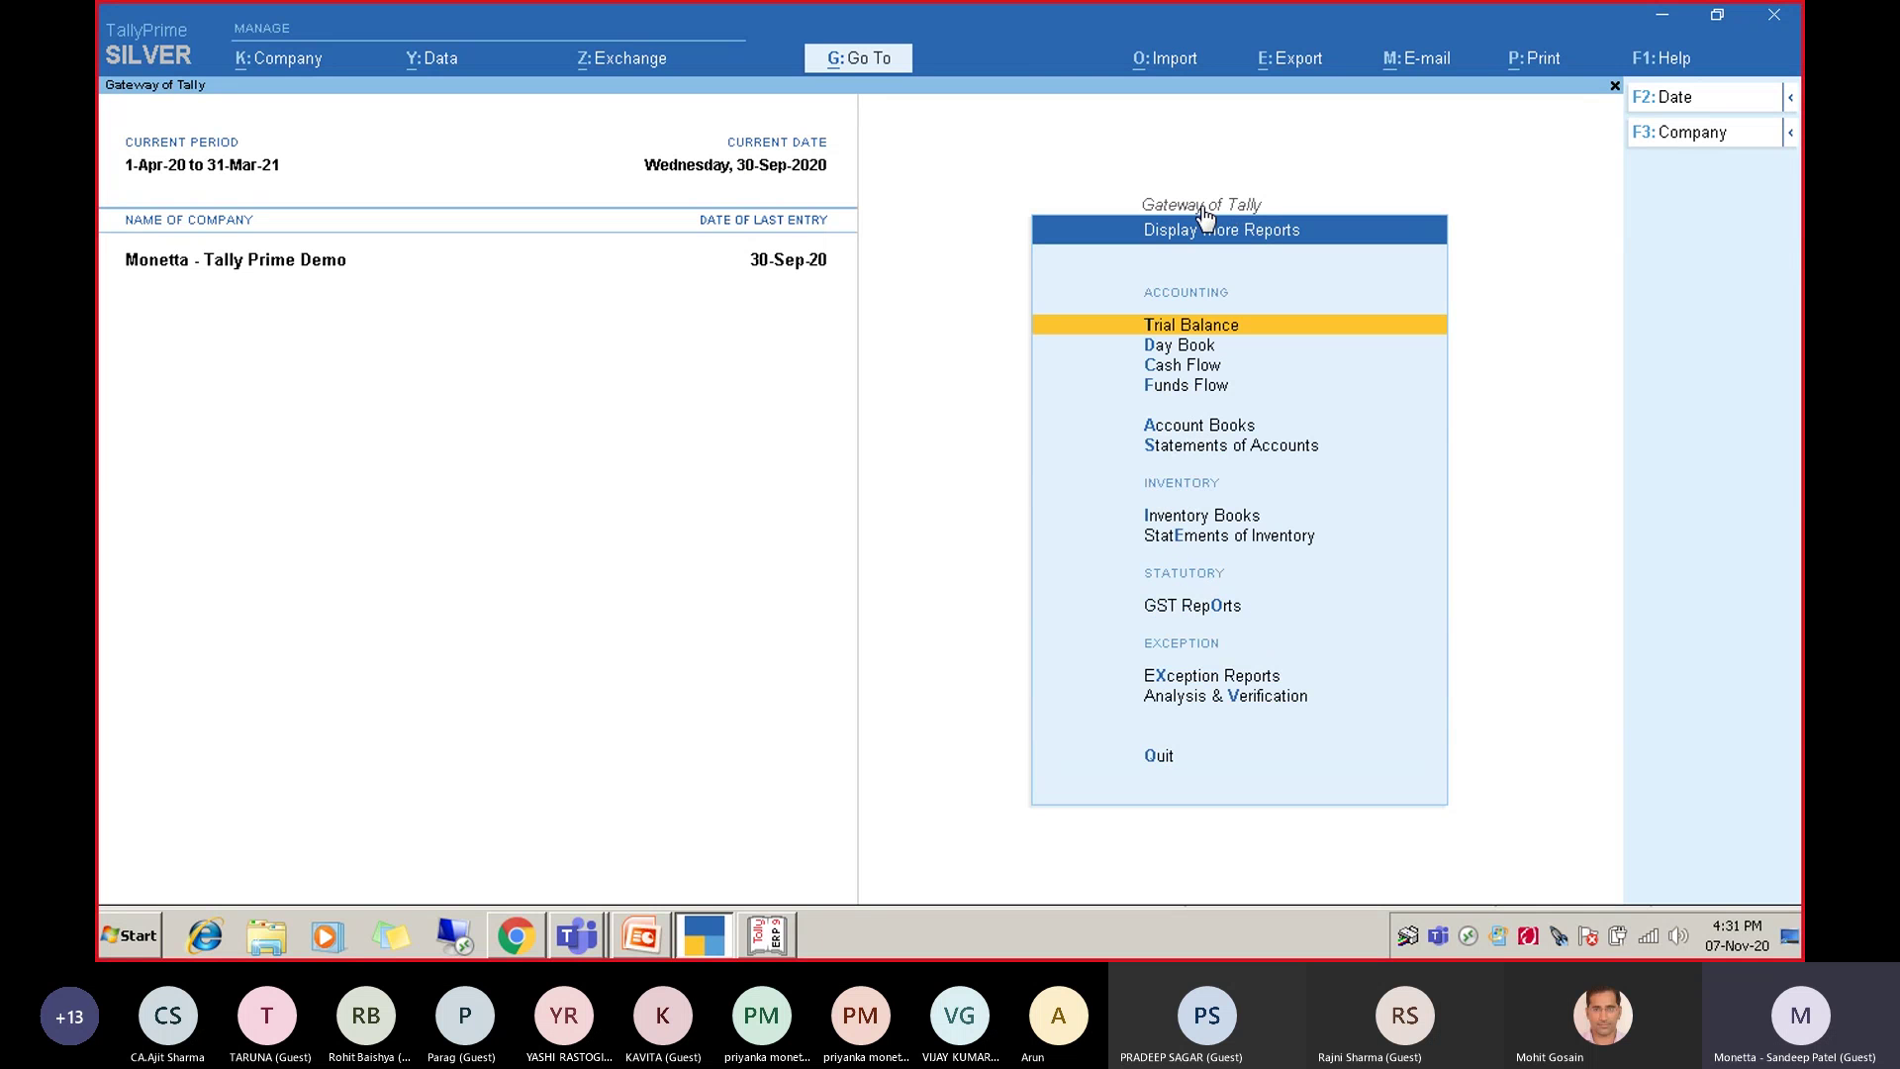
{"action": "key", "text": "Down"}
{"action": "key", "text": "Down"}
{"action": "key", "text": "Down"}
{"action": "key", "text": "Down"}
{"action": "key", "text": "Up"}
{"action": "key", "text": "Up"}
{"action": "key", "text": "Up"}
{"action": "key", "text": "Up"}
{"action": "key", "text": "Up"}
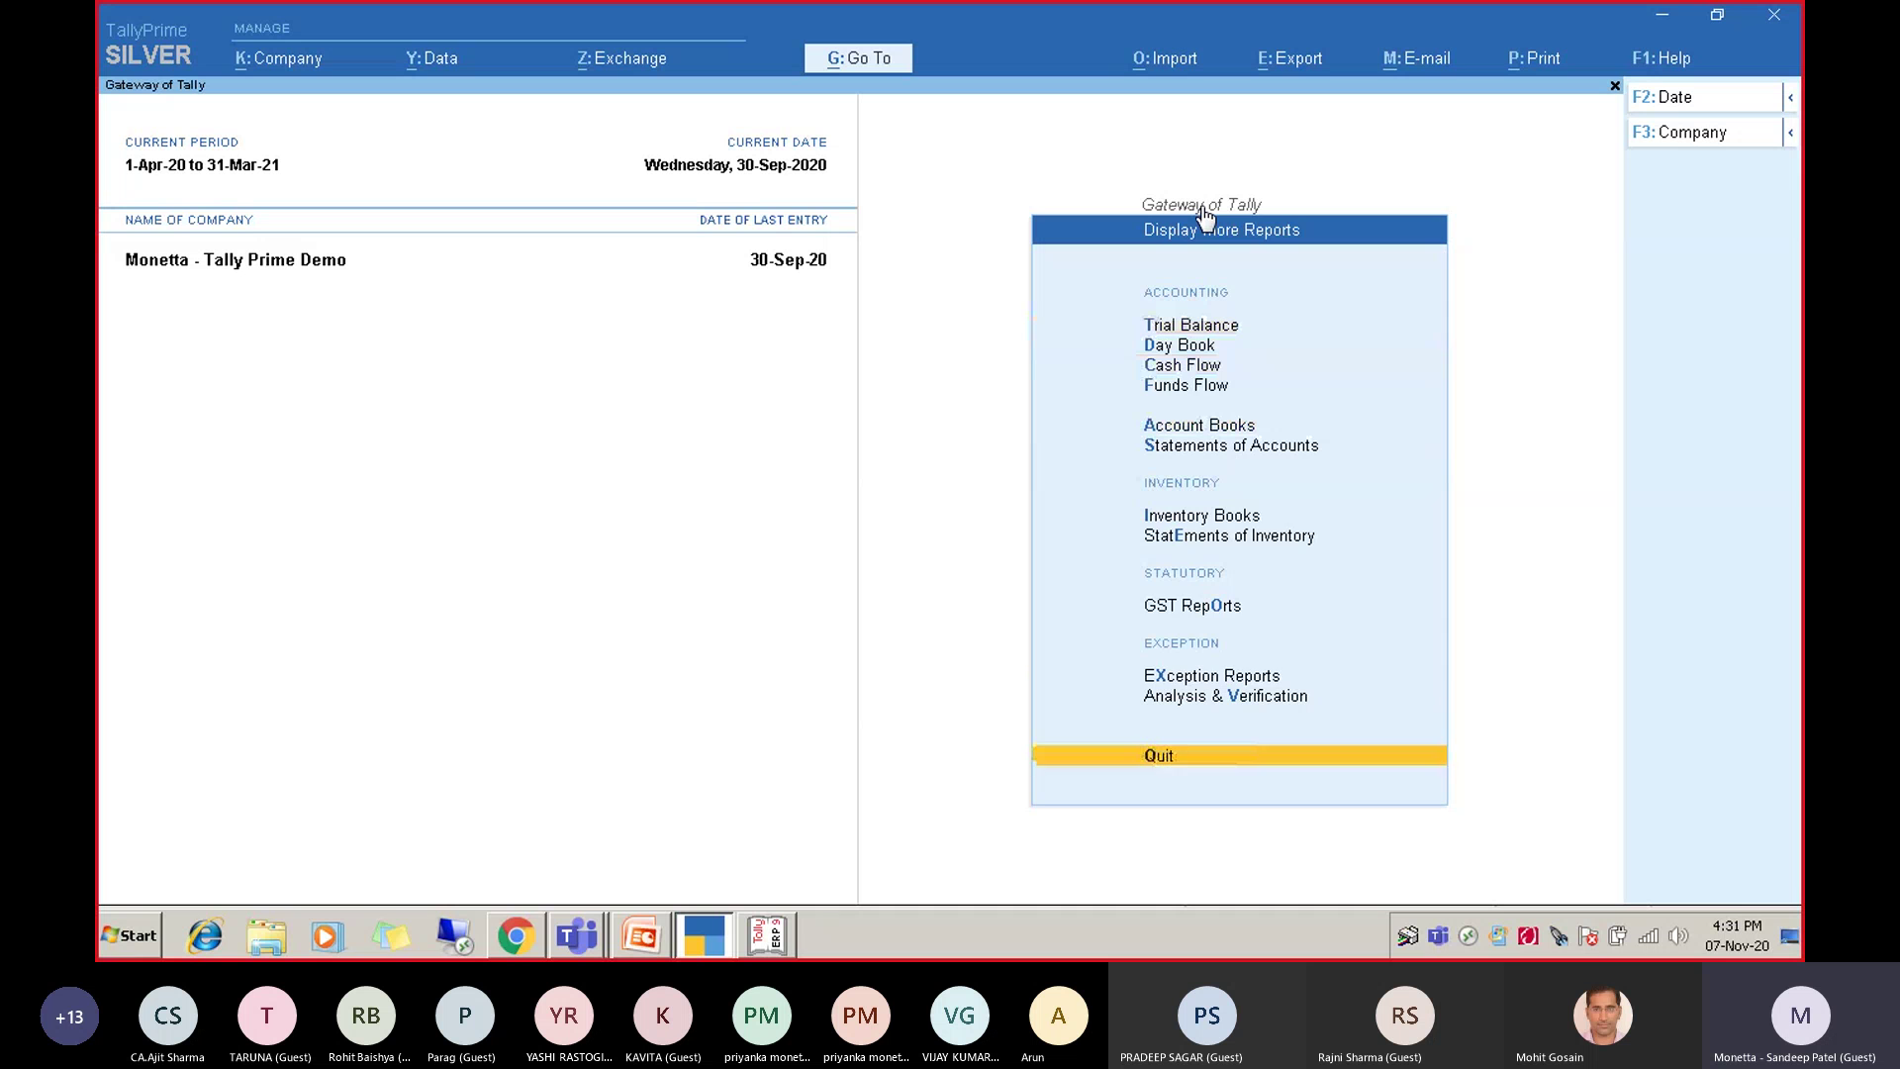
{"action": "key", "text": "Up"}
{"action": "key", "text": "Up"}
{"action": "key", "text": "Up"}
{"action": "key", "text": "Down"}
{"action": "key", "text": "Return"}
View GSTR-3B and GSTR-1, then back out to the main menu, declining to quit.
{"action": "key", "text": "Down"}
{"action": "key", "text": "Down"}
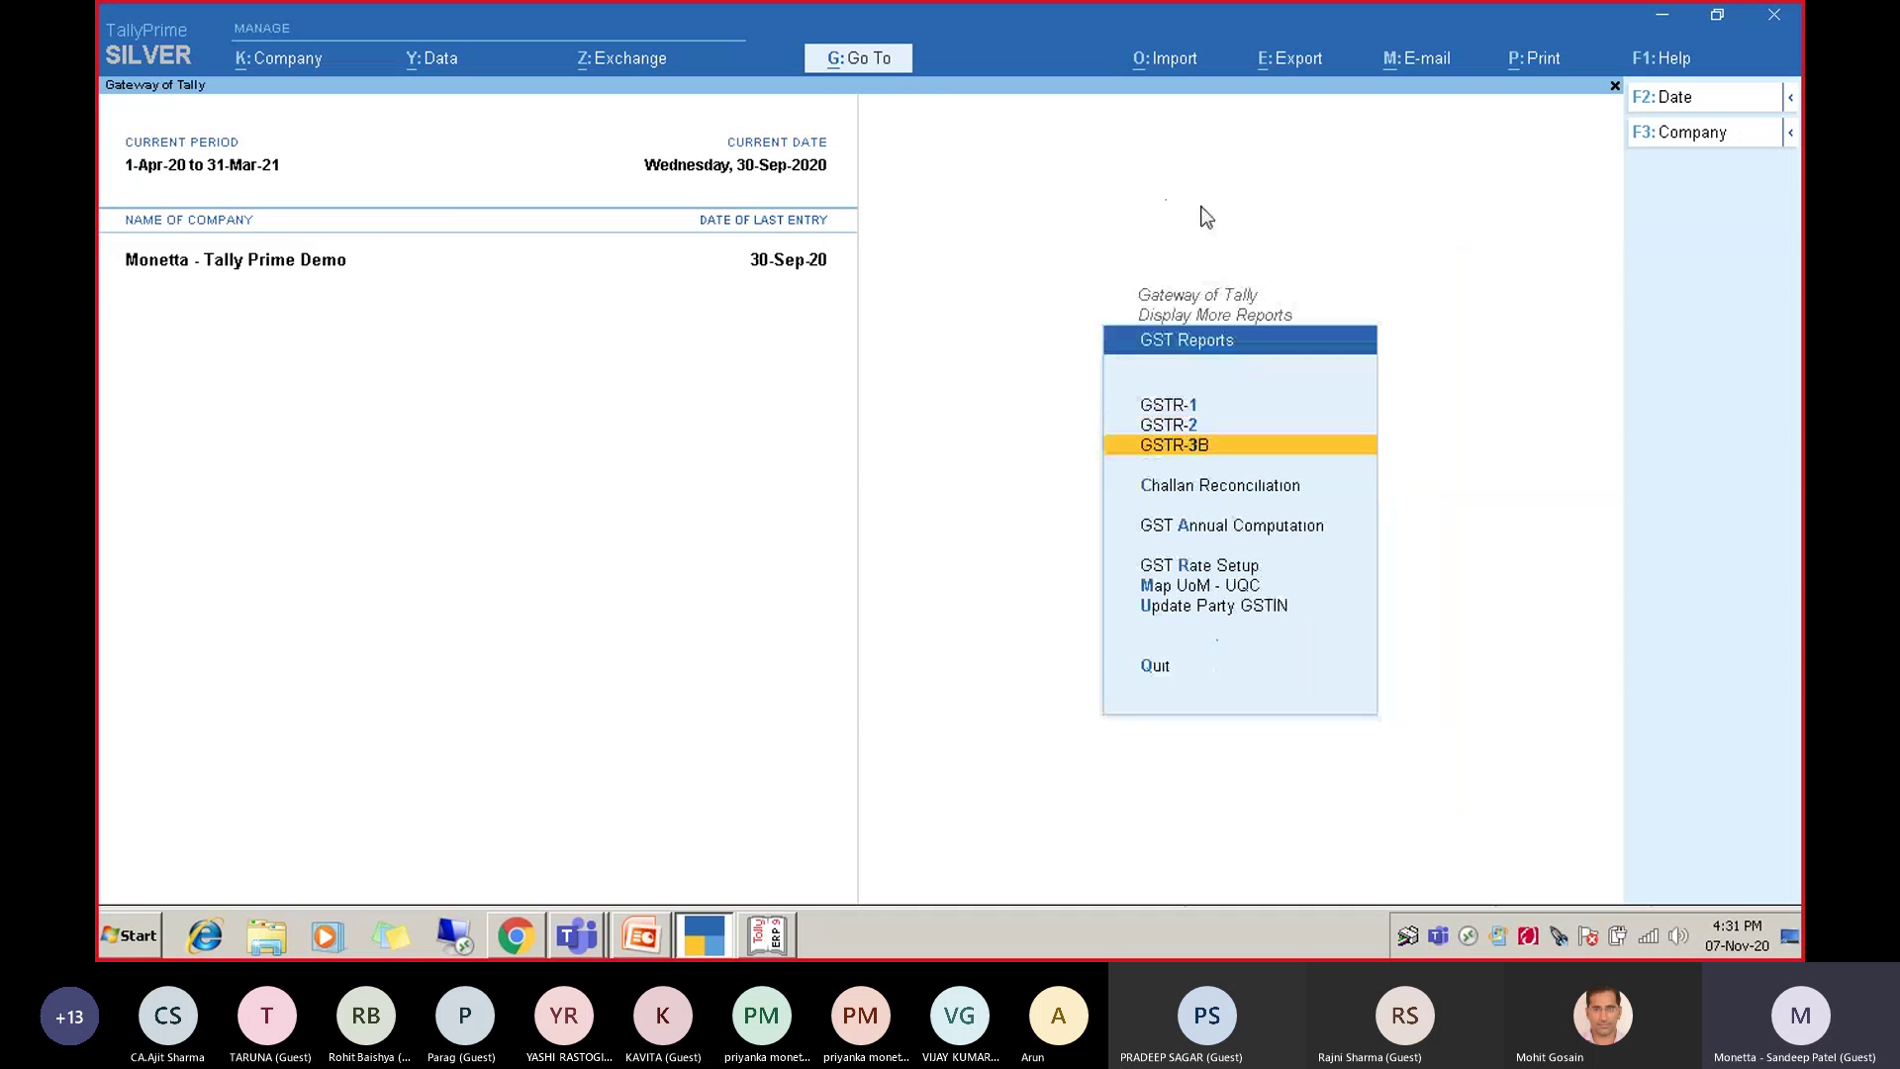
{"action": "key", "text": "Return"}
{"action": "key", "text": "Down"}
{"action": "key", "text": "Down"}
{"action": "key", "text": "Escape"}
{"action": "key", "text": "Up"}
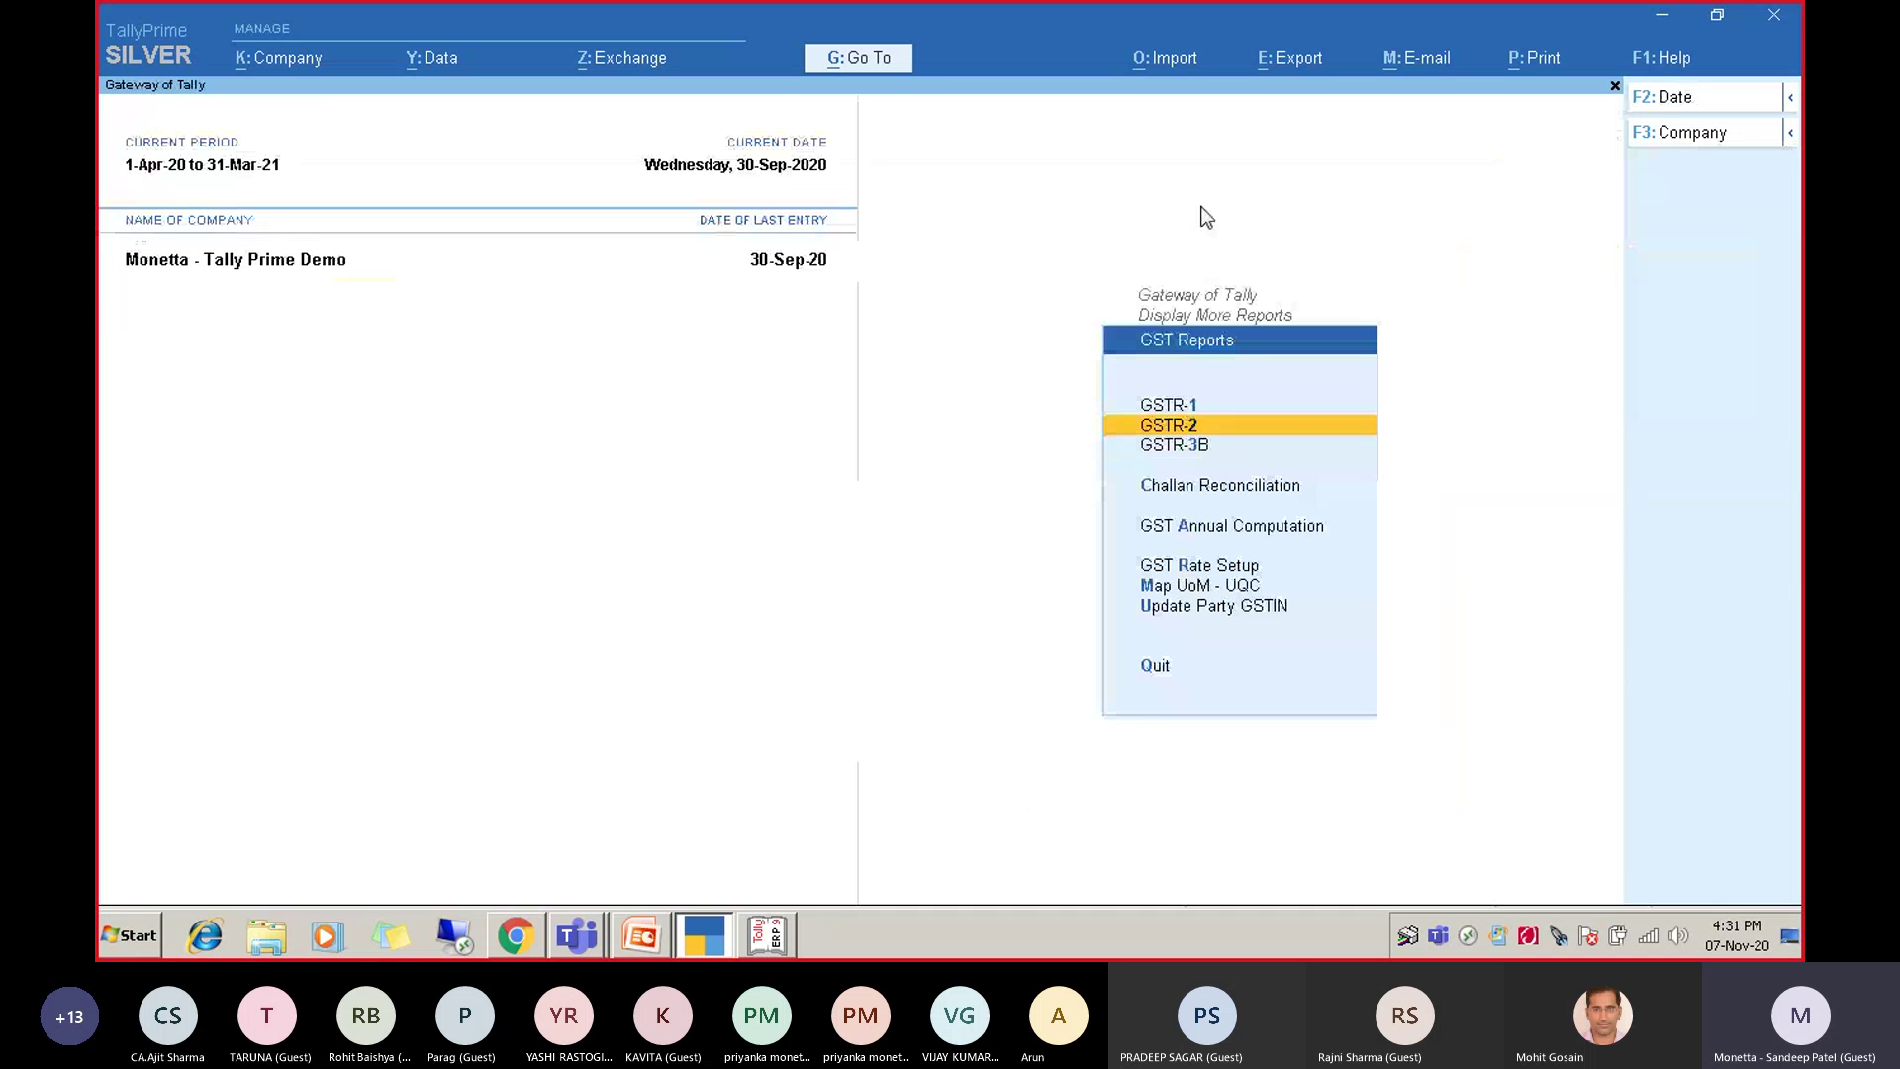
{"action": "key", "text": "Up"}
{"action": "key", "text": "Return"}
{"action": "key", "text": "Escape"}
{"action": "key", "text": "Escape"}
{"action": "key", "text": "Escape"}
{"action": "key", "text": "Escape"}
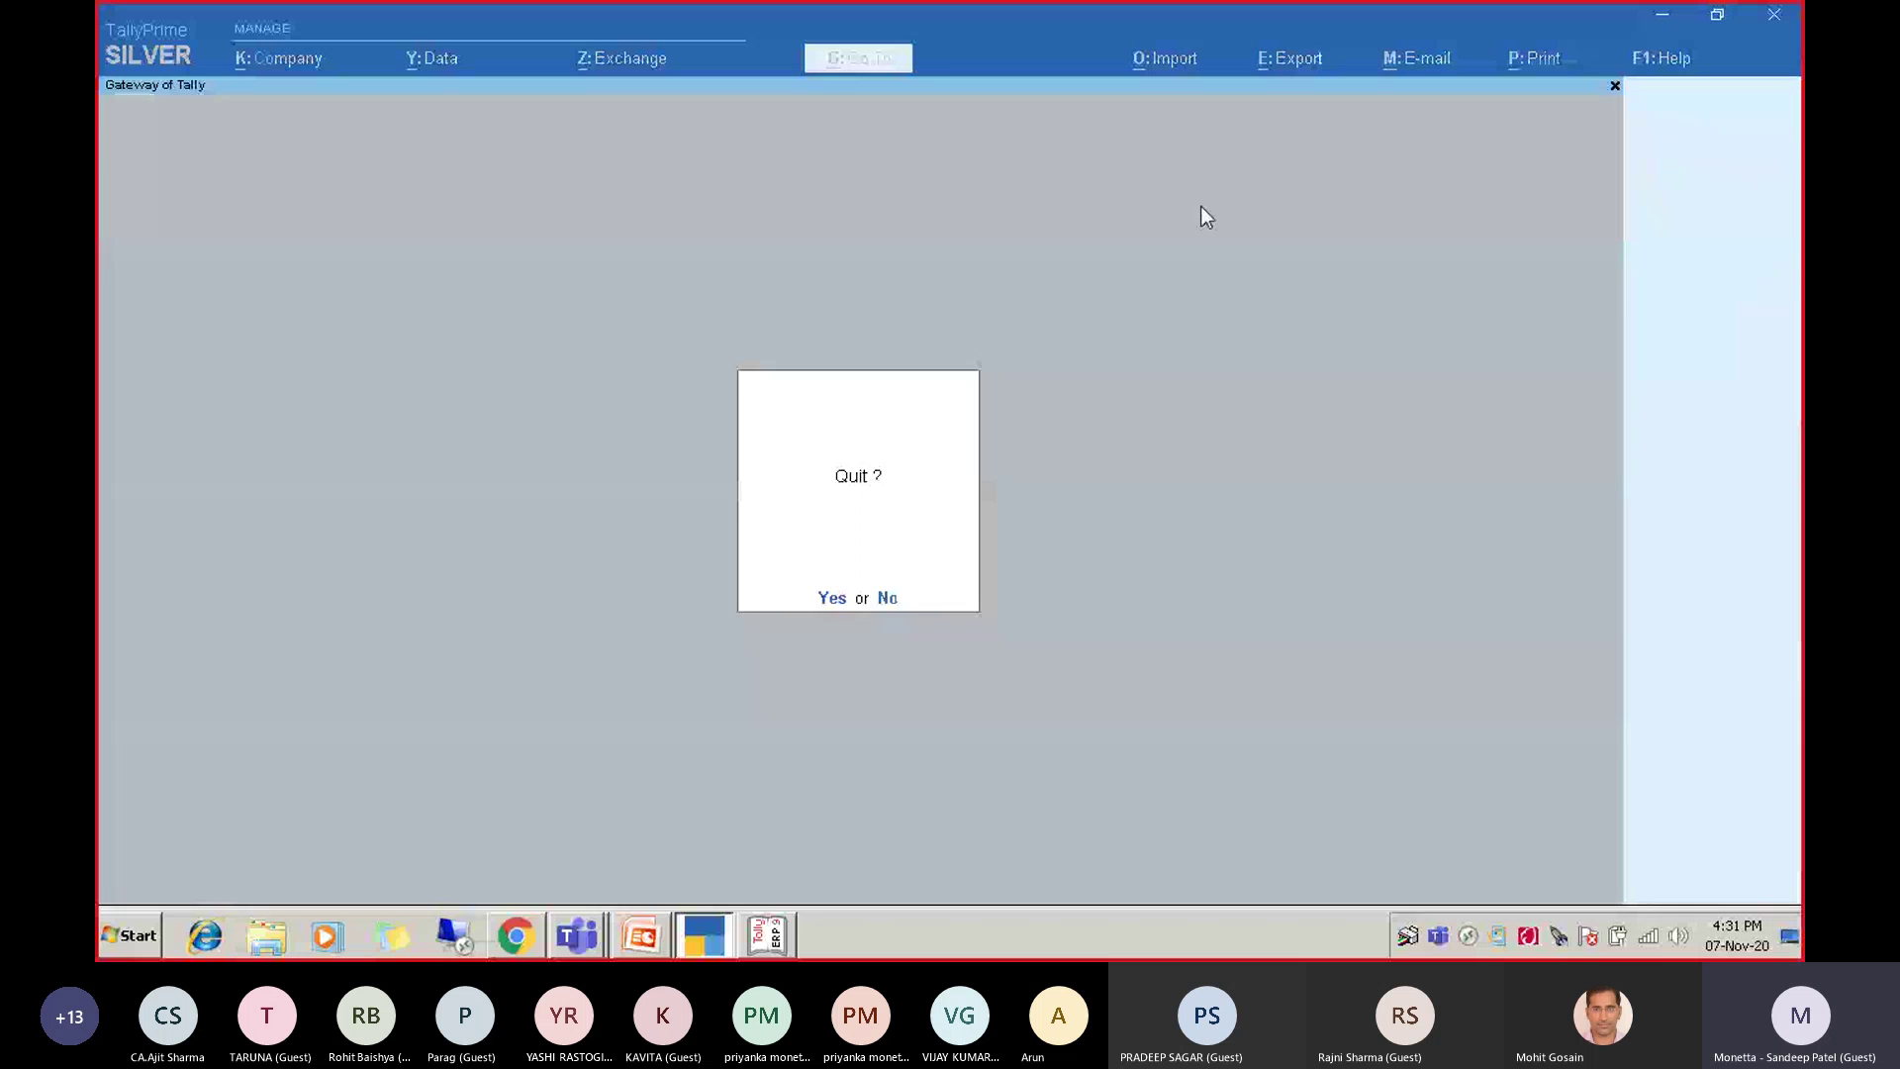
{"action": "key", "text": "n"}
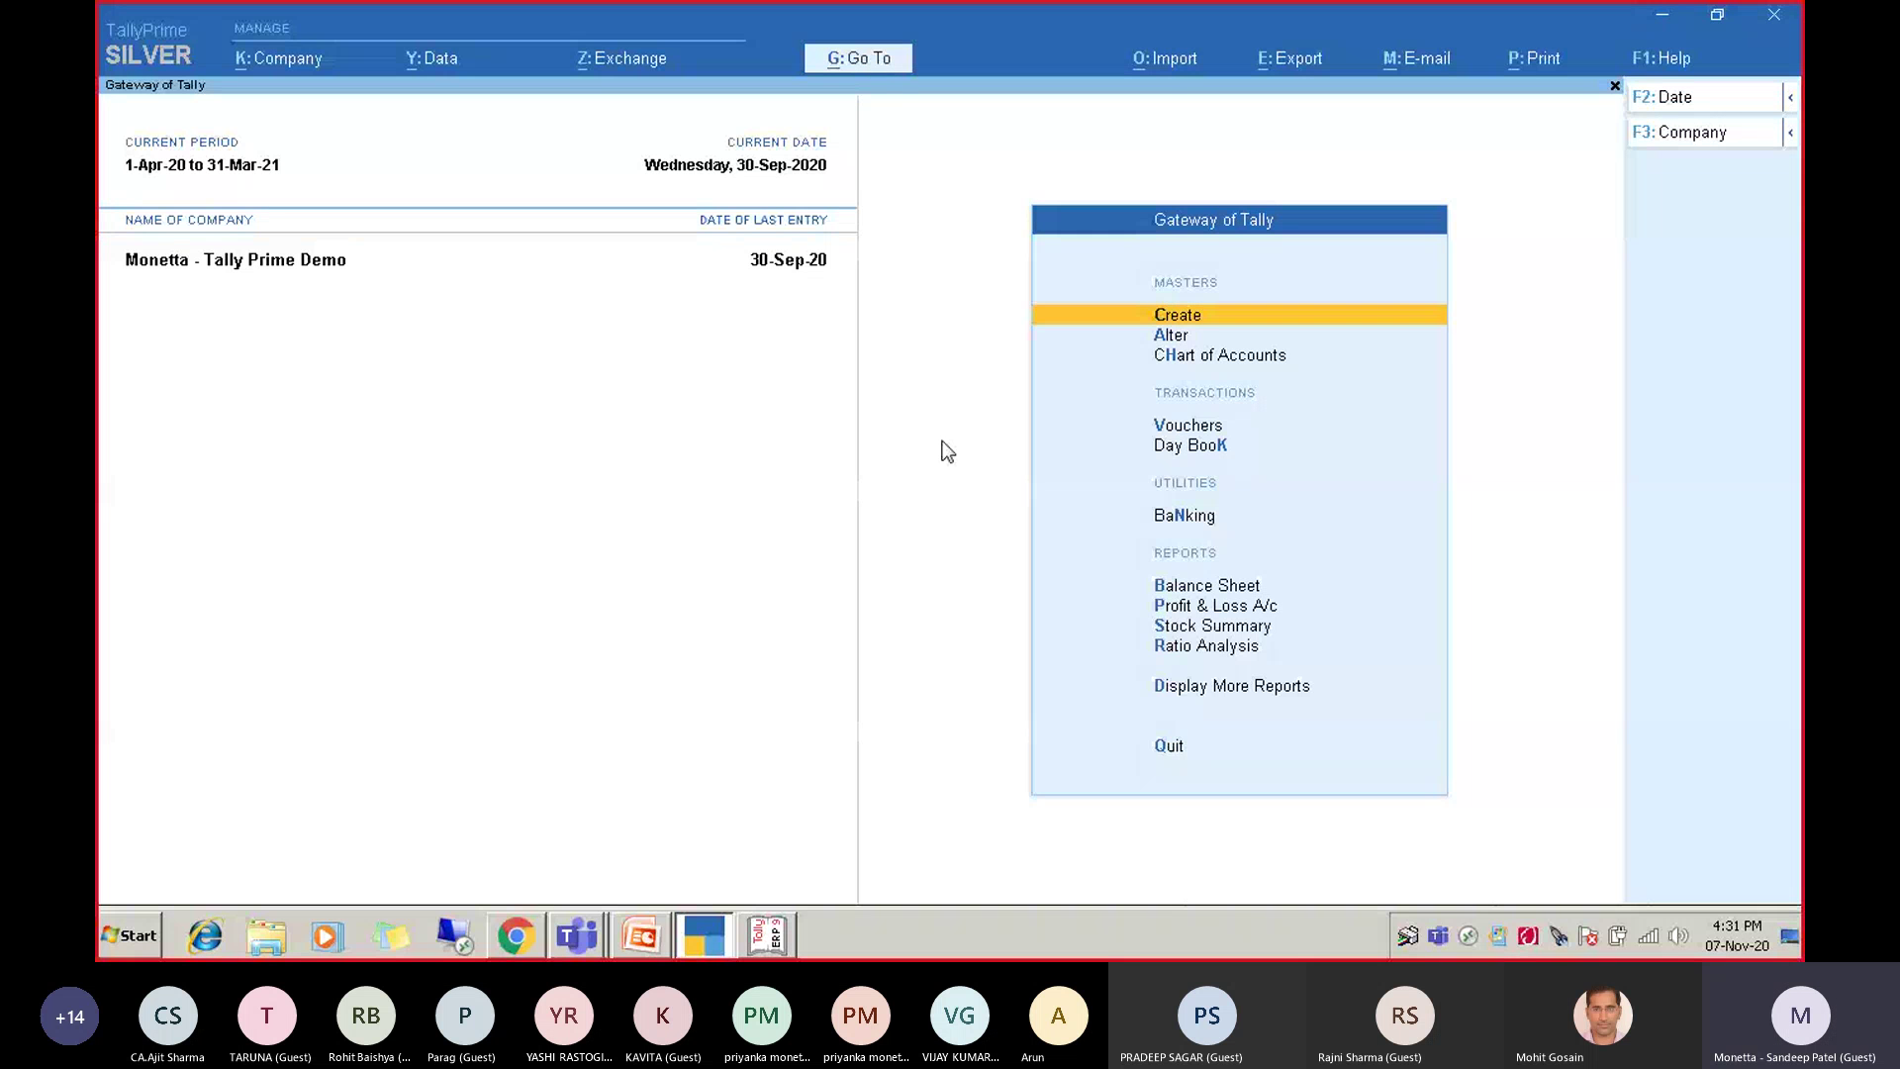
{"action": "key", "text": "Up"}
{"action": "key", "text": "Up"}
{"action": "key", "text": "Up"}
{"action": "key", "text": "Up"}
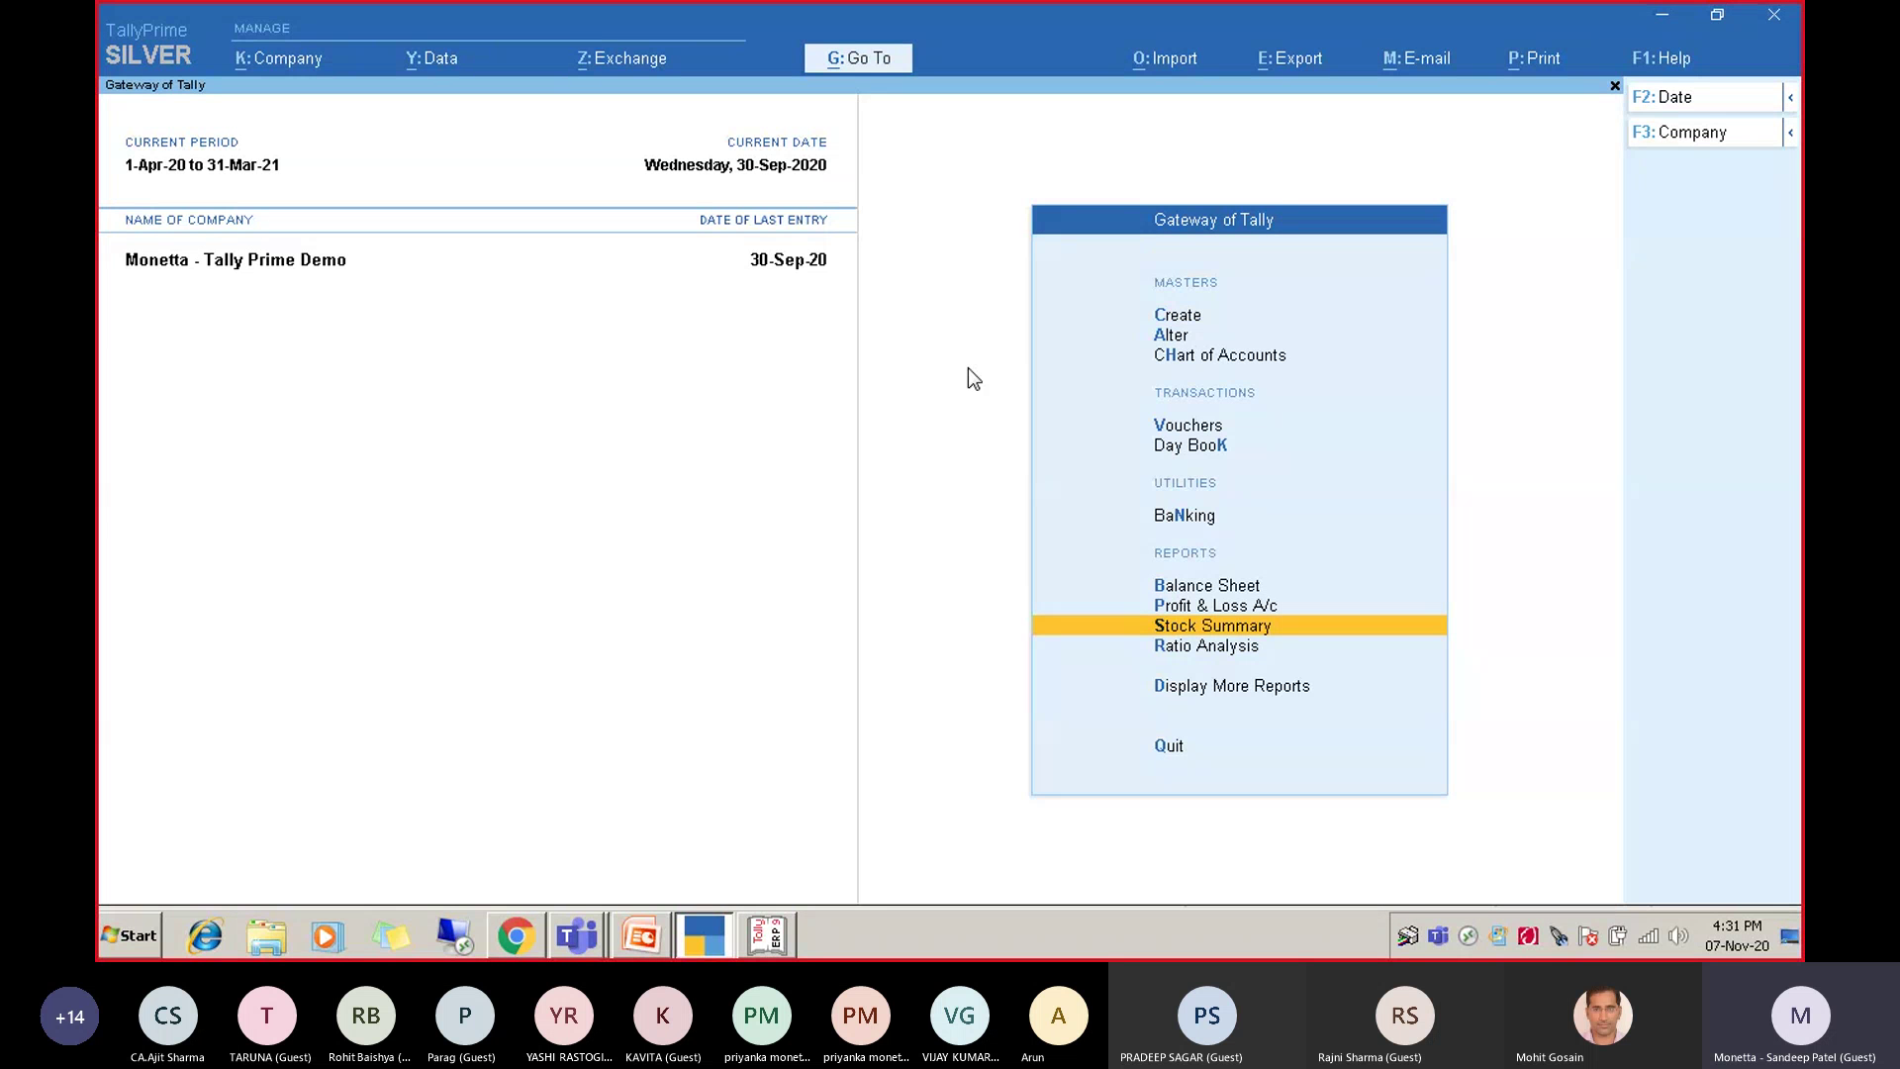
Search Go To for 'payroll' and 'vouc' reports, browse the voucher reports, then close the search.
{"action": "left_click", "coordinate": [880, 74]}
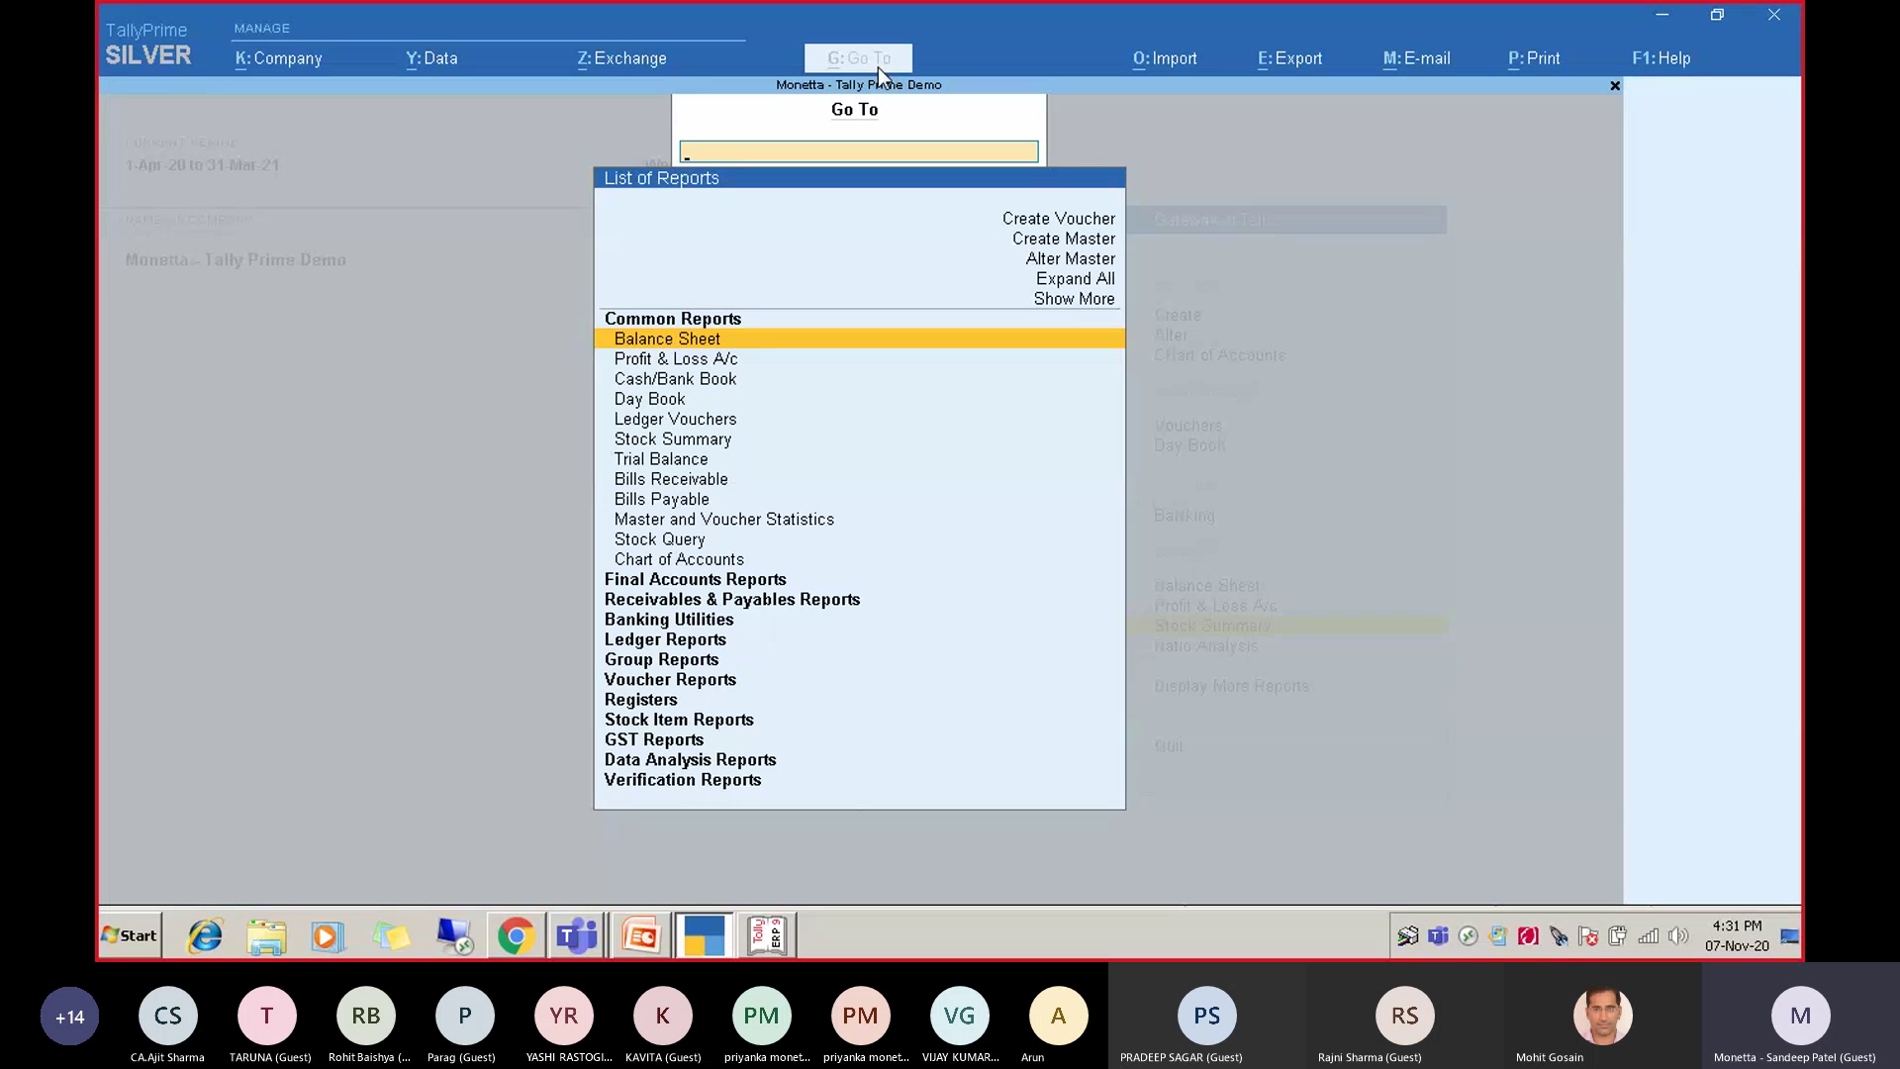
{"action": "type", "text": "payro"}
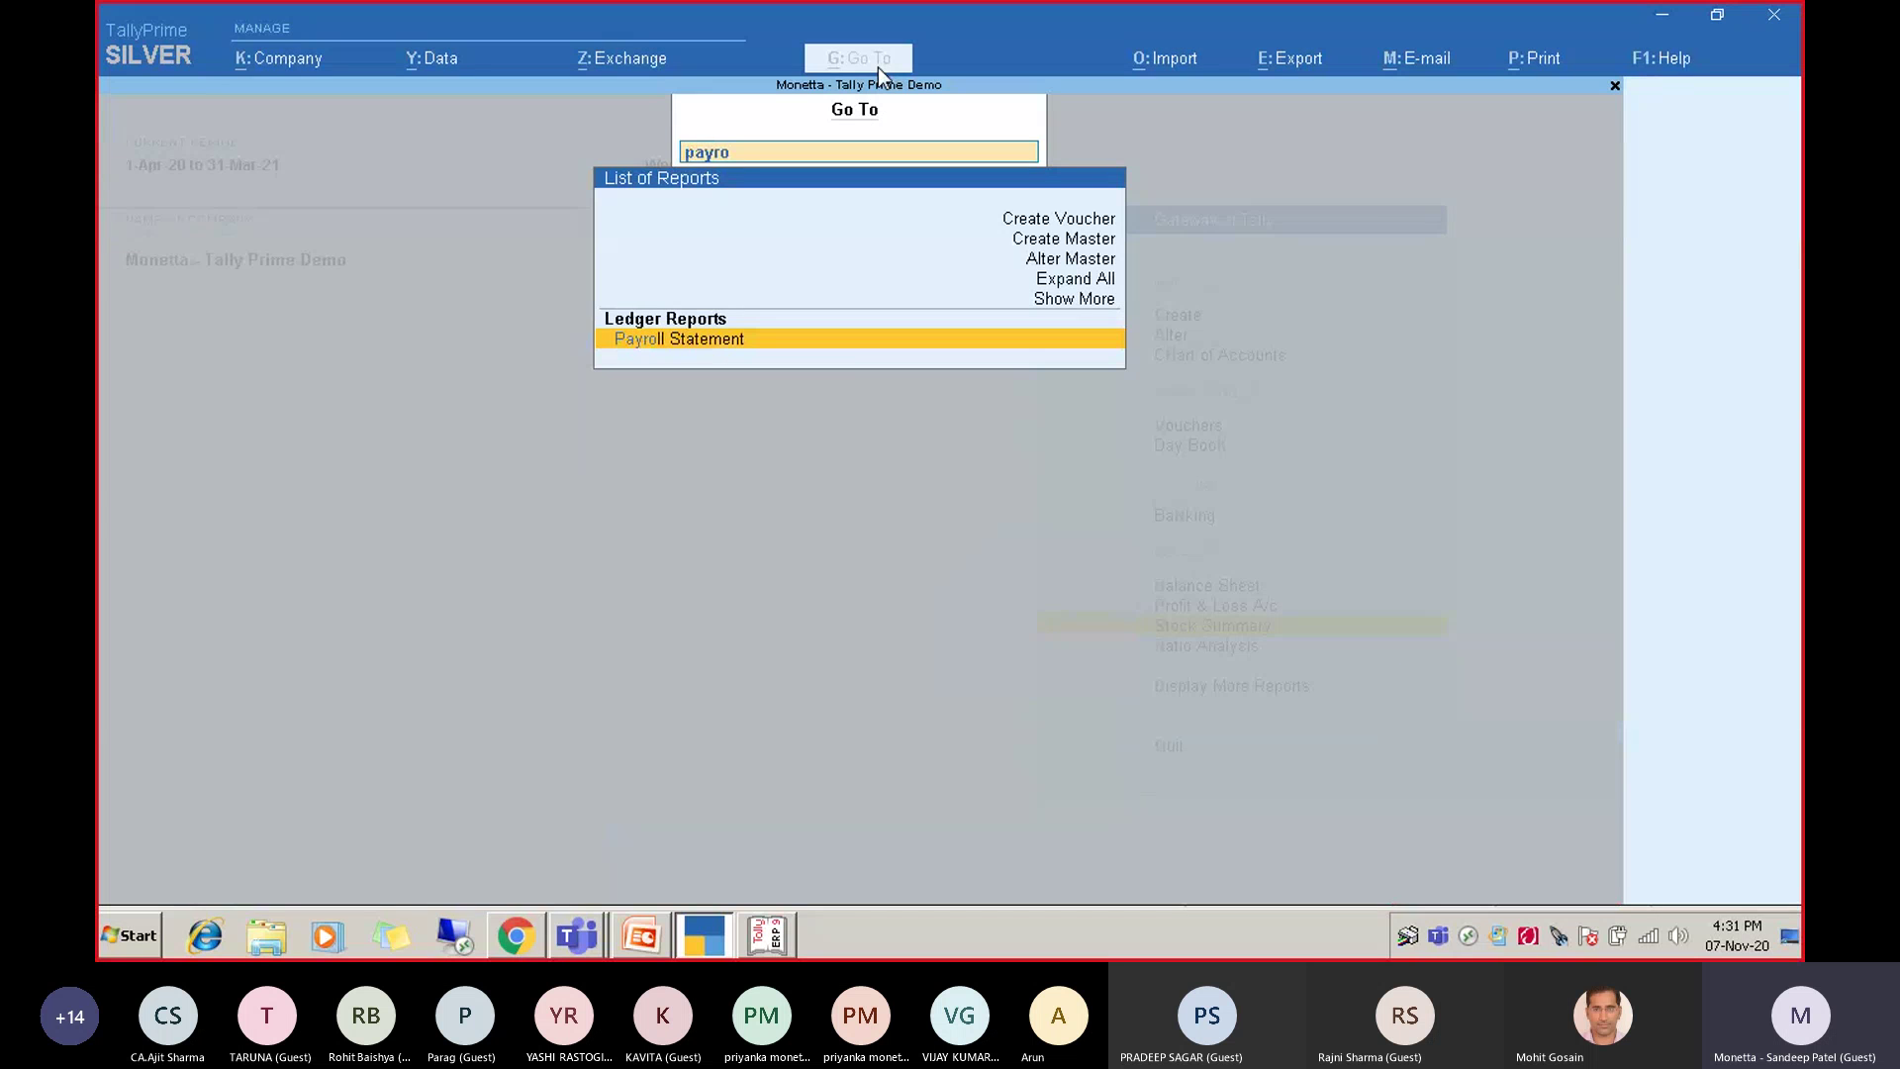
{"action": "type", "text": "ll"}
{"action": "key", "text": "BackSpace"}
{"action": "key", "text": "BackSpace"}
{"action": "key", "text": "BackSpace"}
{"action": "key", "text": "BackSpace"}
{"action": "key", "text": "BackSpace"}
{"action": "key", "text": "BackSpace"}
{"action": "key", "text": "BackSpace"}
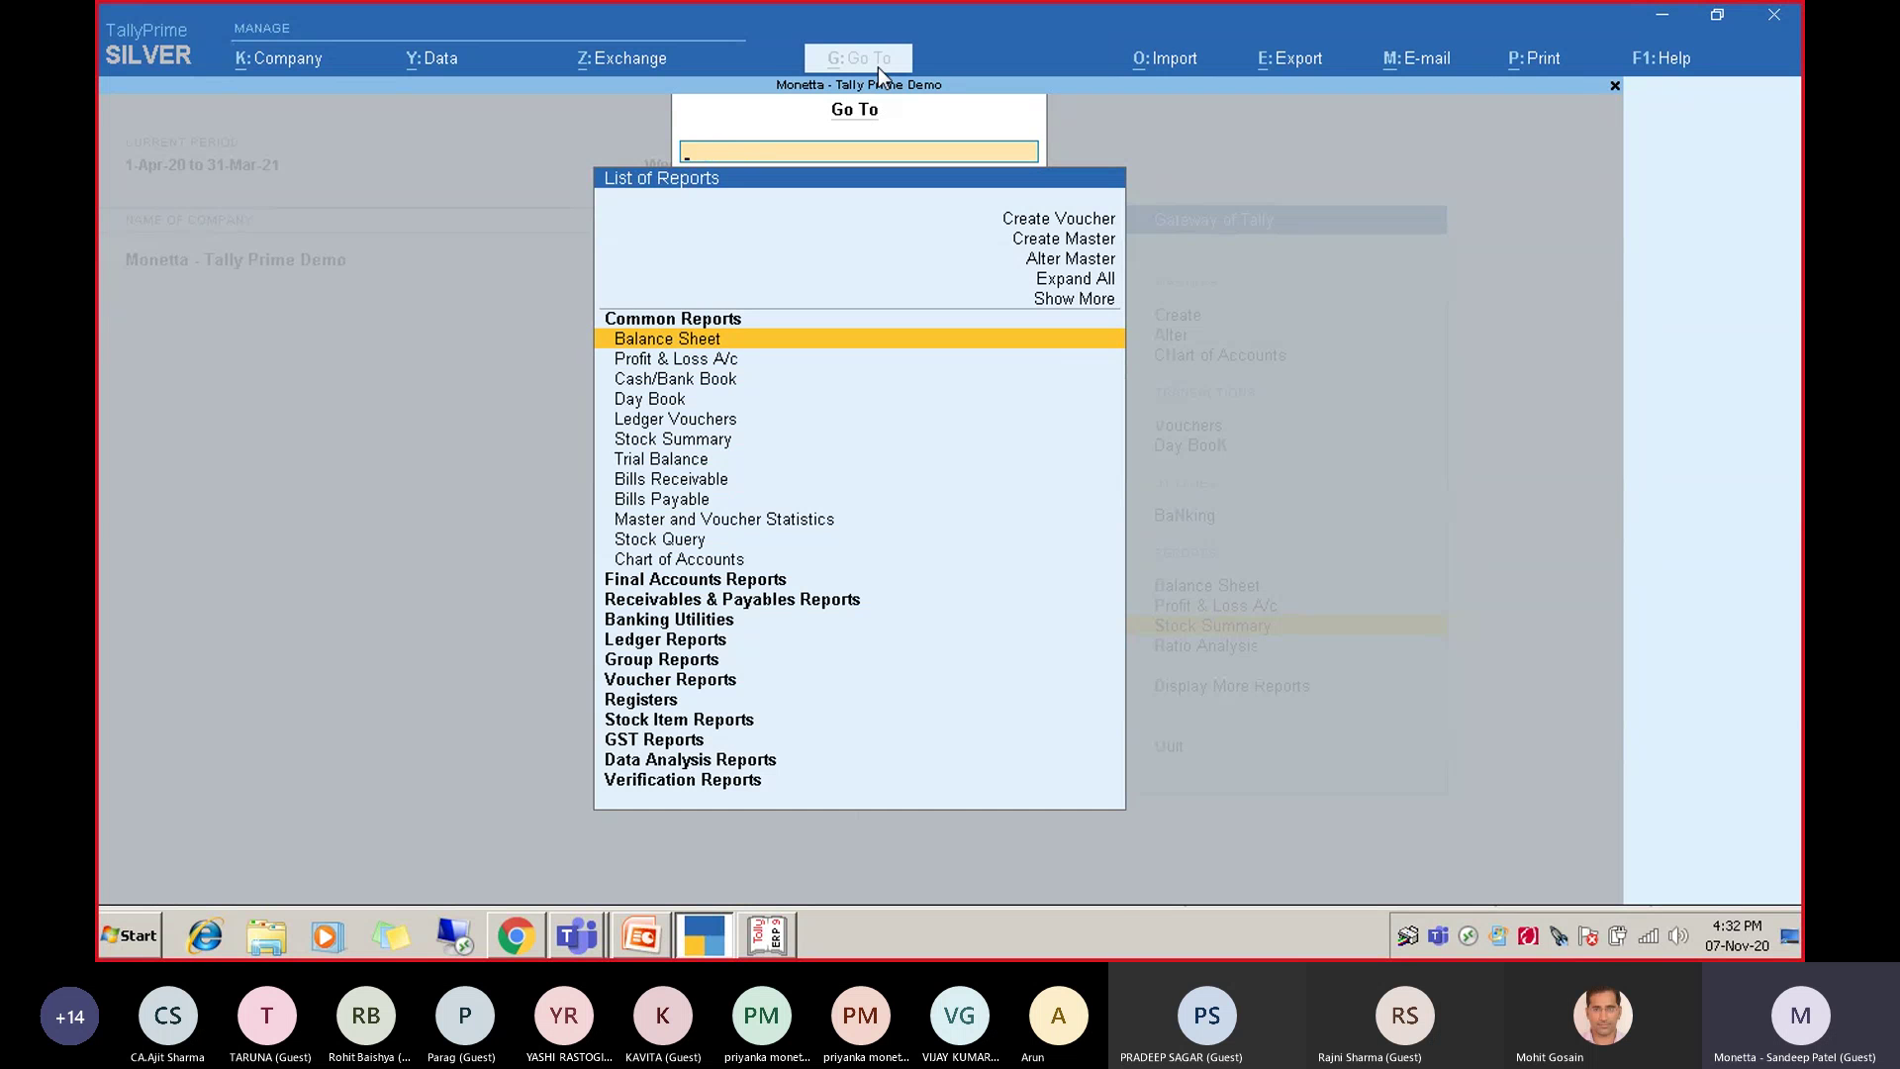
{"action": "type", "text": "vouc"}
{"action": "key", "text": "Down"}
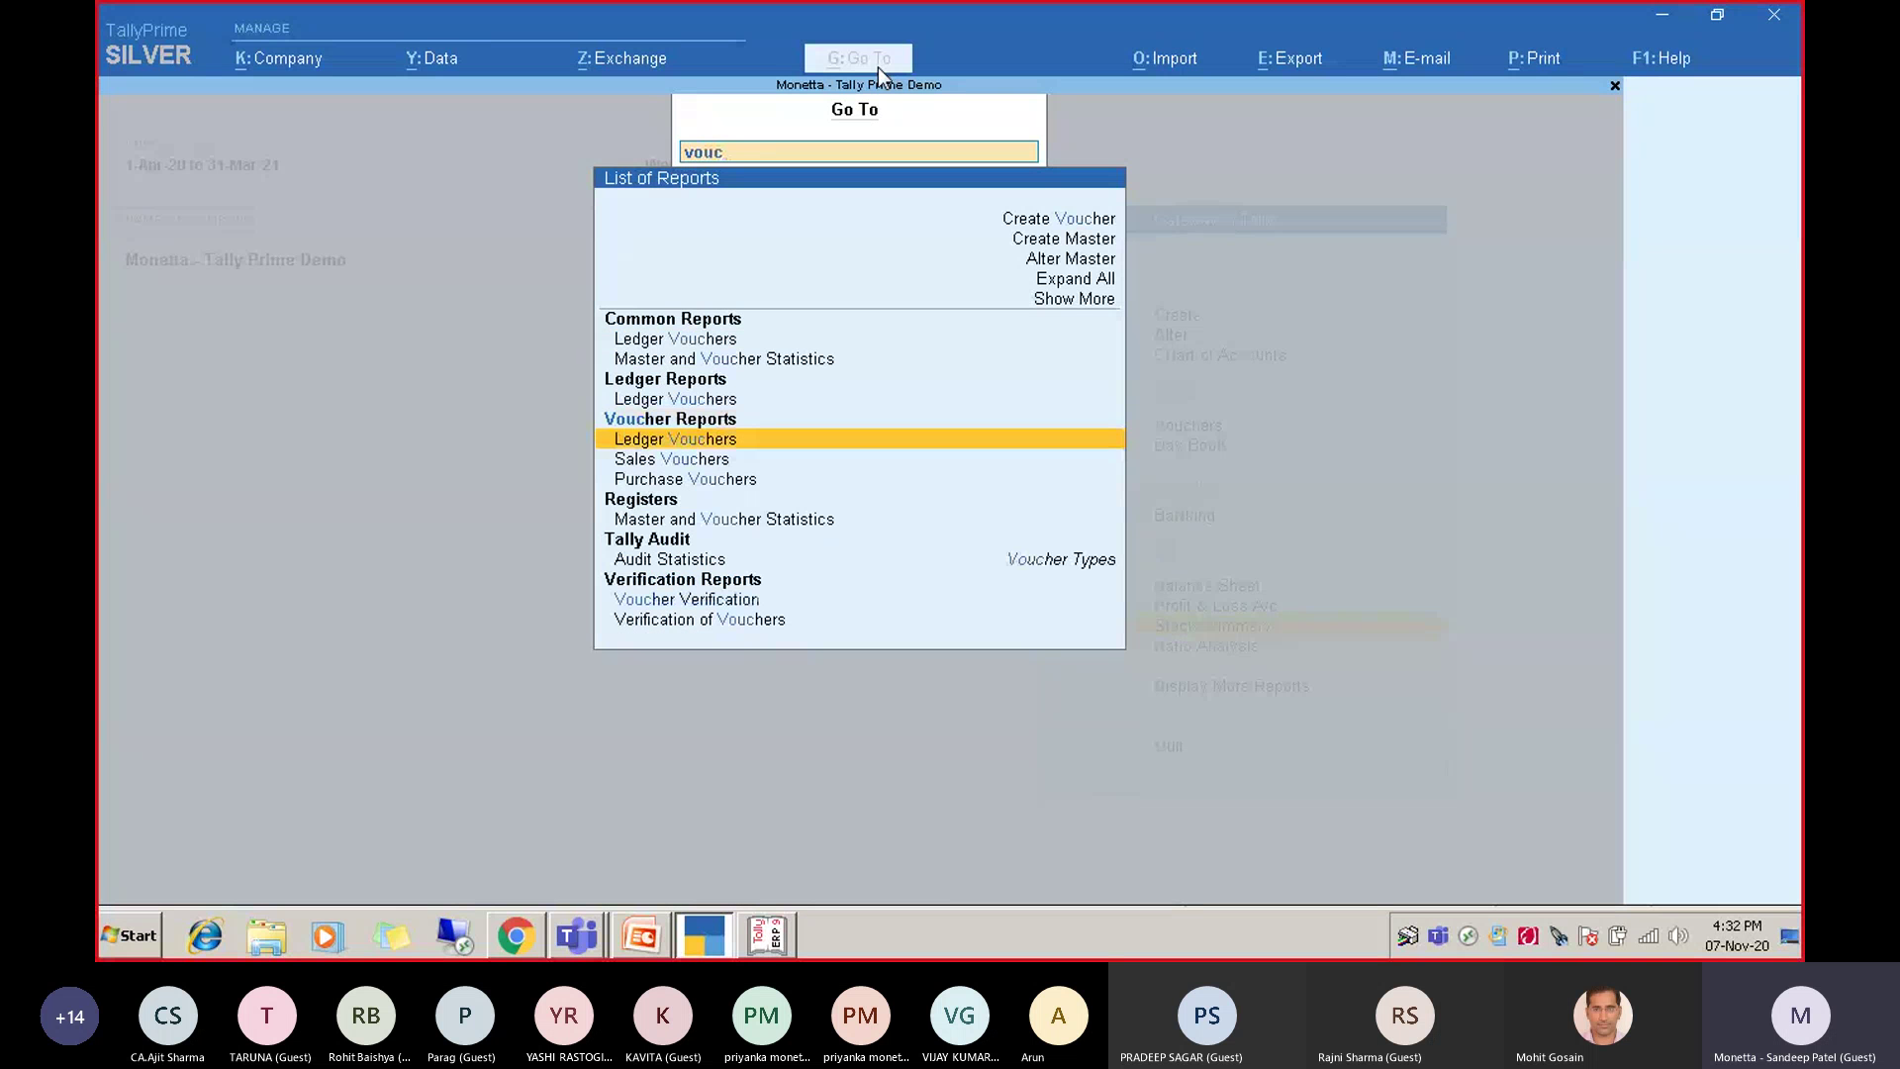
{"action": "key", "text": "Down"}
{"action": "key", "text": "Down"}
{"action": "key", "text": "Down"}
{"action": "key", "text": "Up"}
{"action": "key", "text": "Up"}
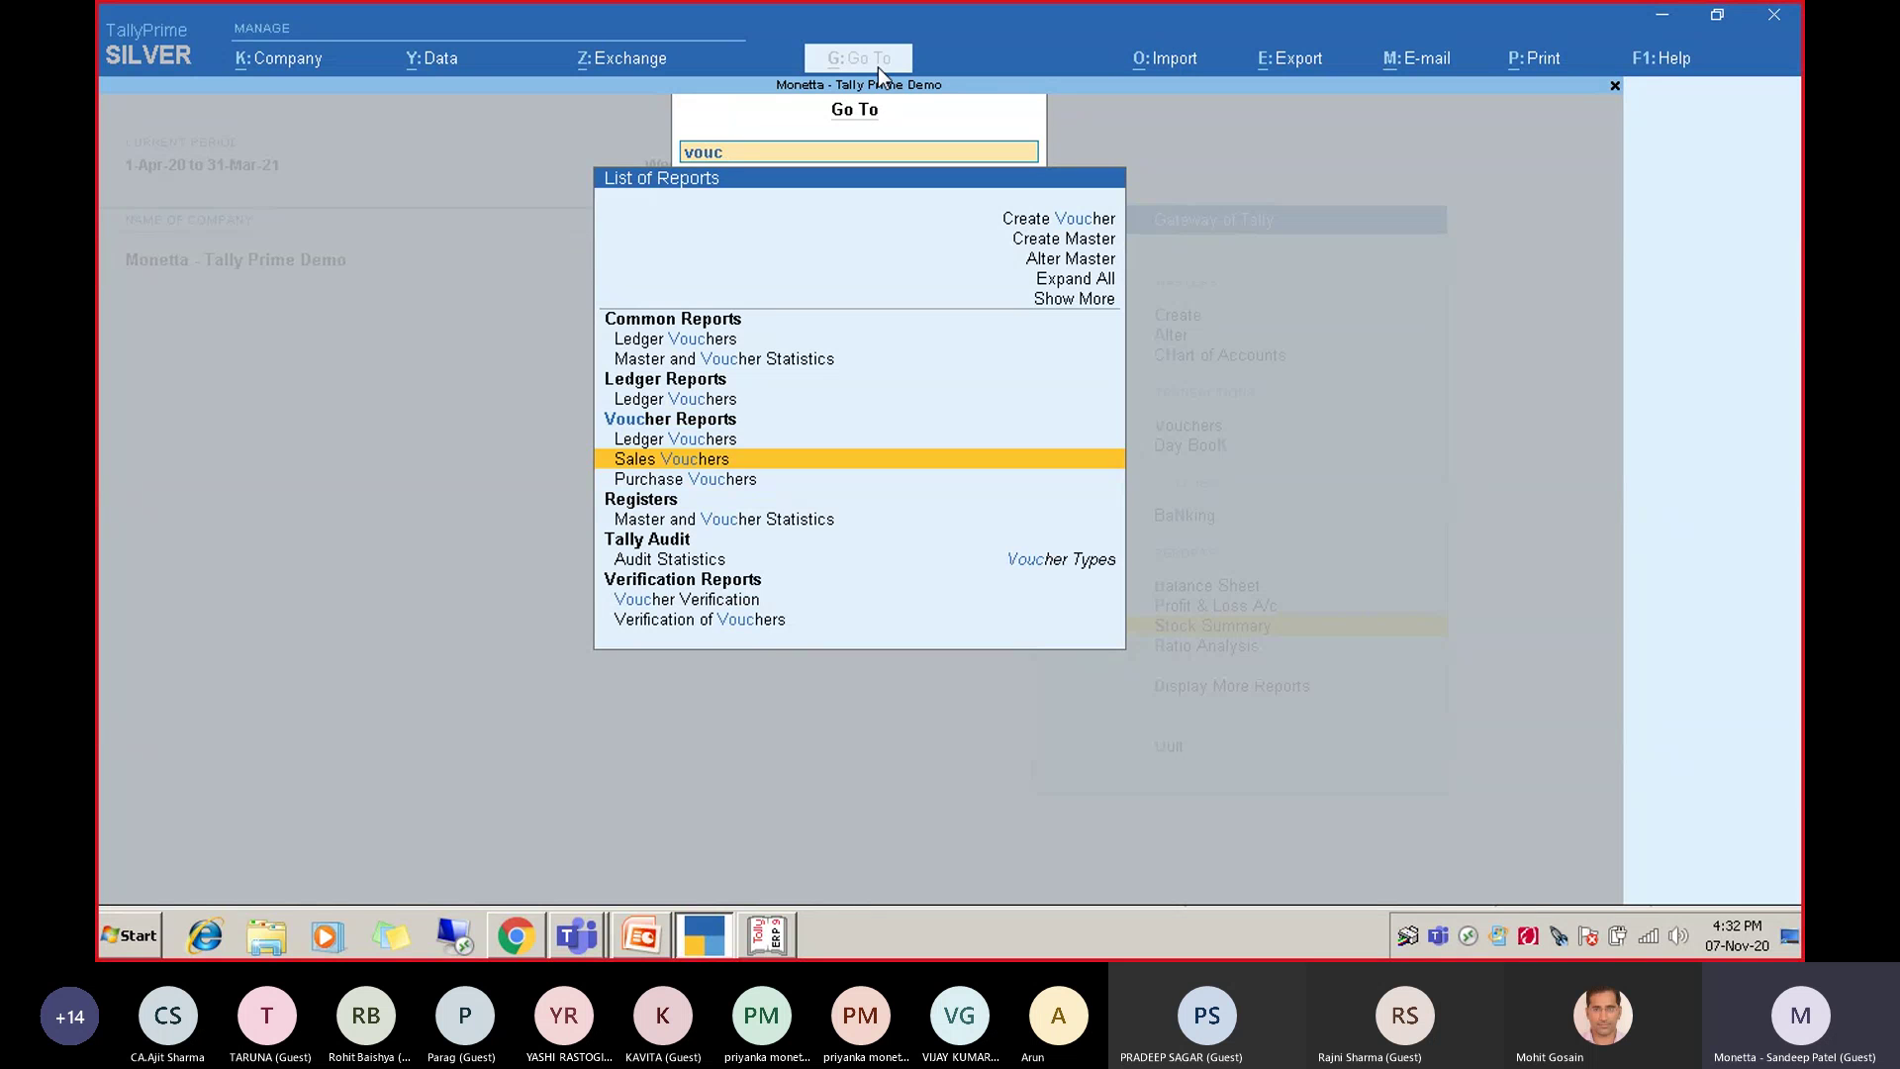
{"action": "key", "text": "Down"}
{"action": "key", "text": "Down"}
{"action": "key", "text": "Down"}
{"action": "key", "text": "Down"}
{"action": "key", "text": "Down"}
{"action": "key", "text": "Down"}
{"action": "key", "text": "Down"}
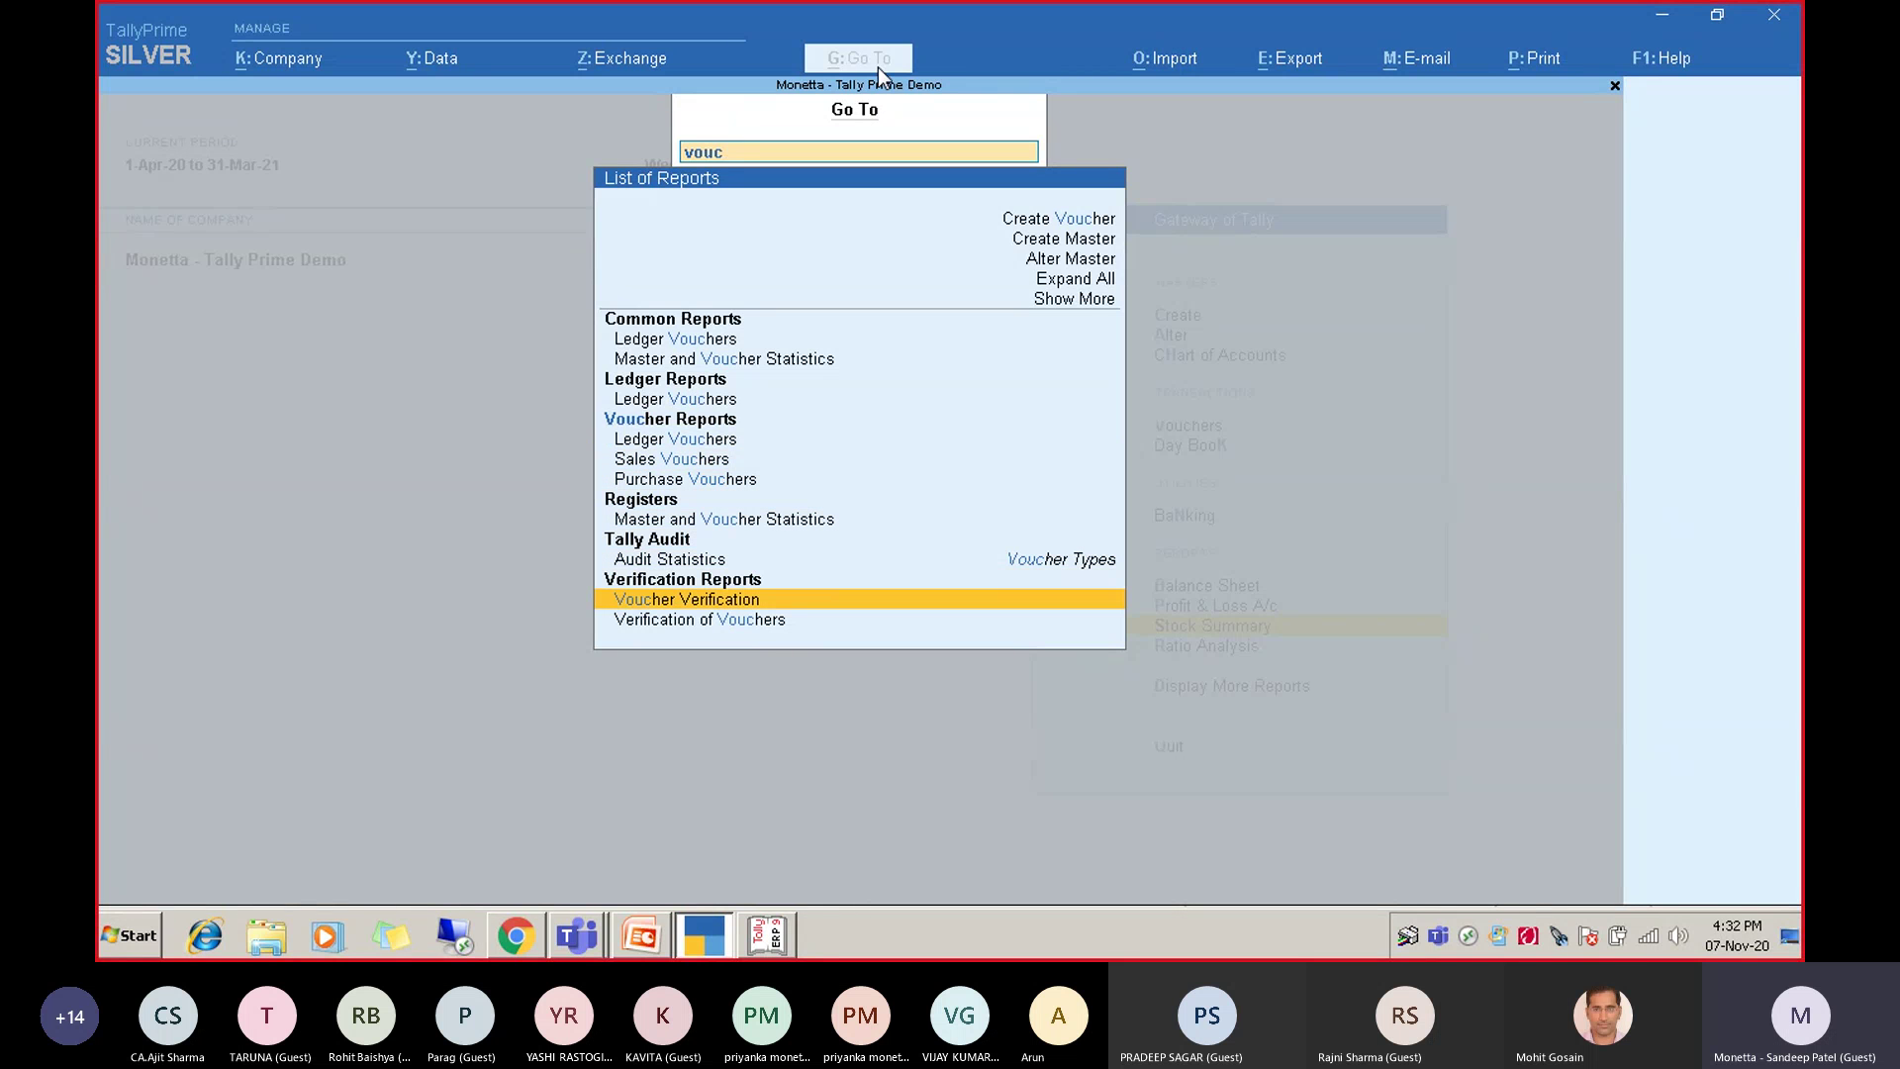
{"action": "key", "text": "Escape"}
{"action": "key", "text": "Escape"}
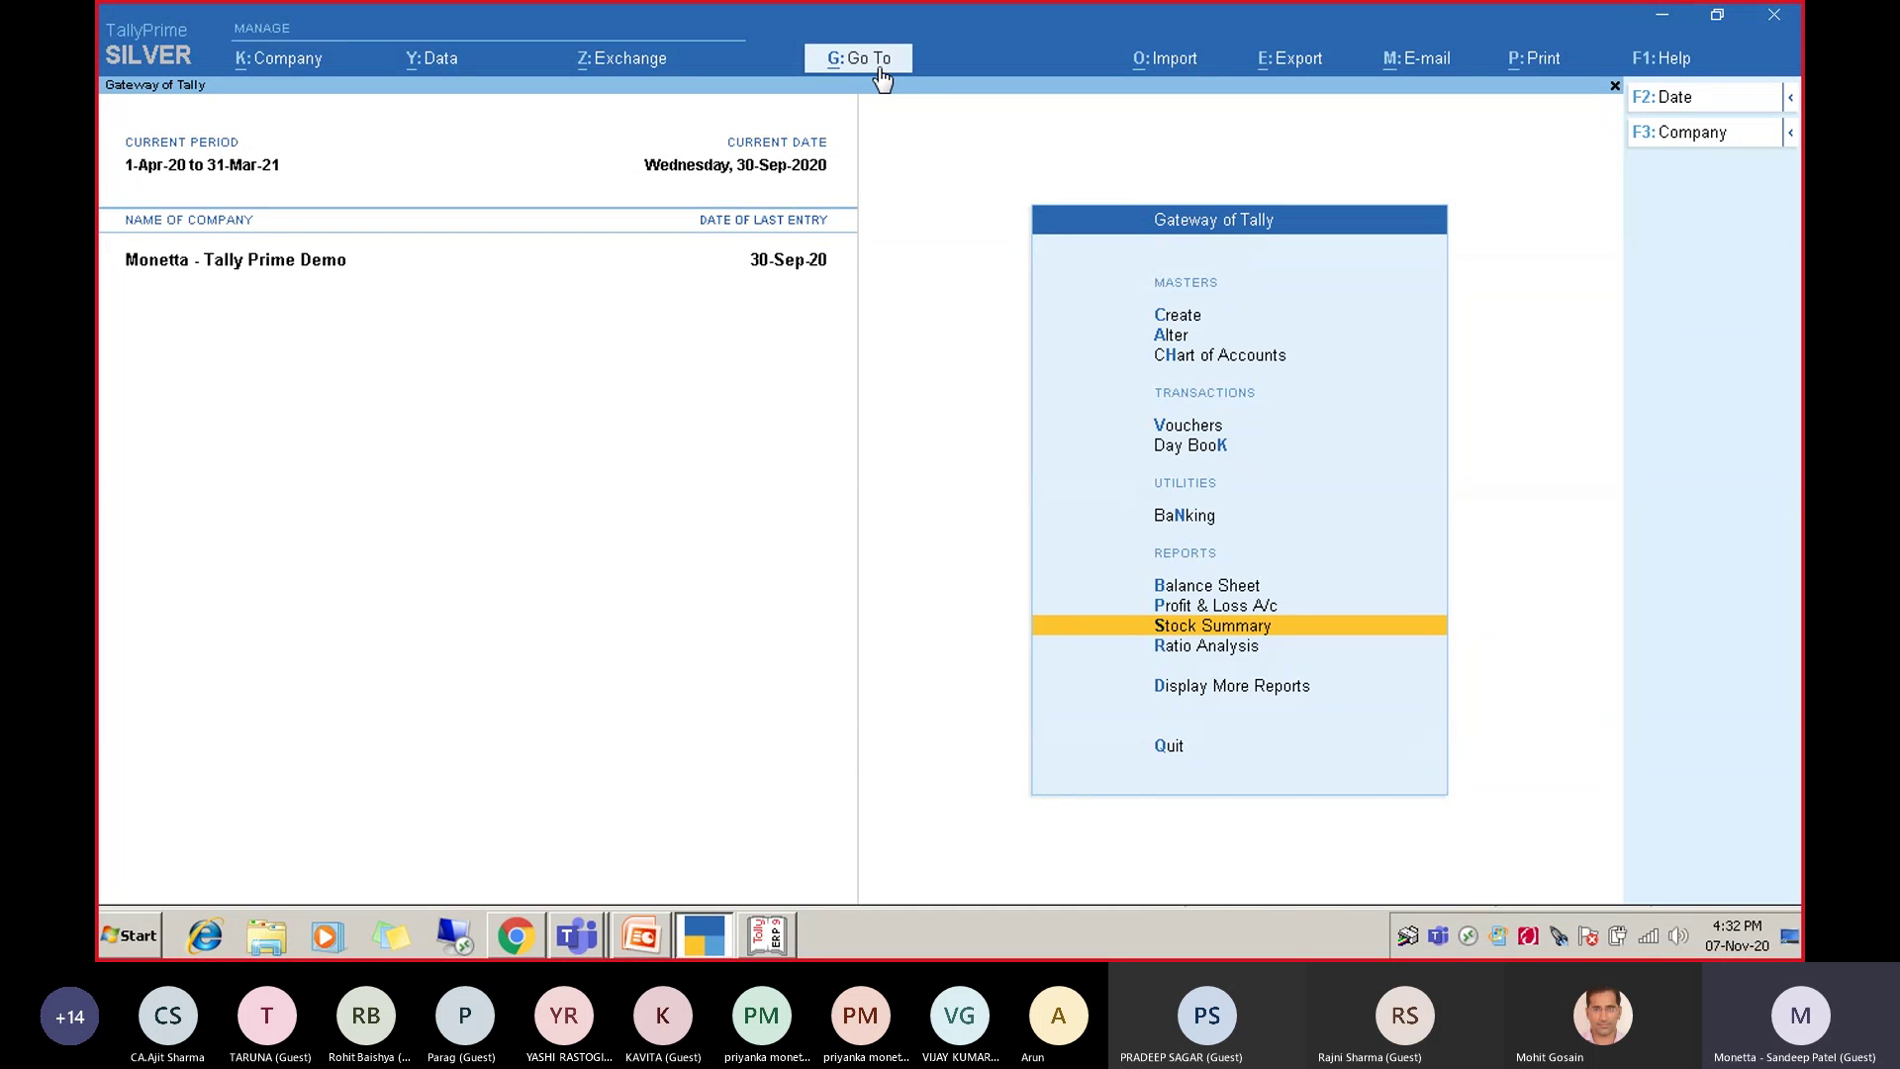
Open the Sales Register via Account Books and open sales voucher No. 1 for alteration.
{"action": "key", "text": "Up"}
{"action": "key", "text": "Up"}
{"action": "key", "text": "Up"}
{"action": "key", "text": "Up"}
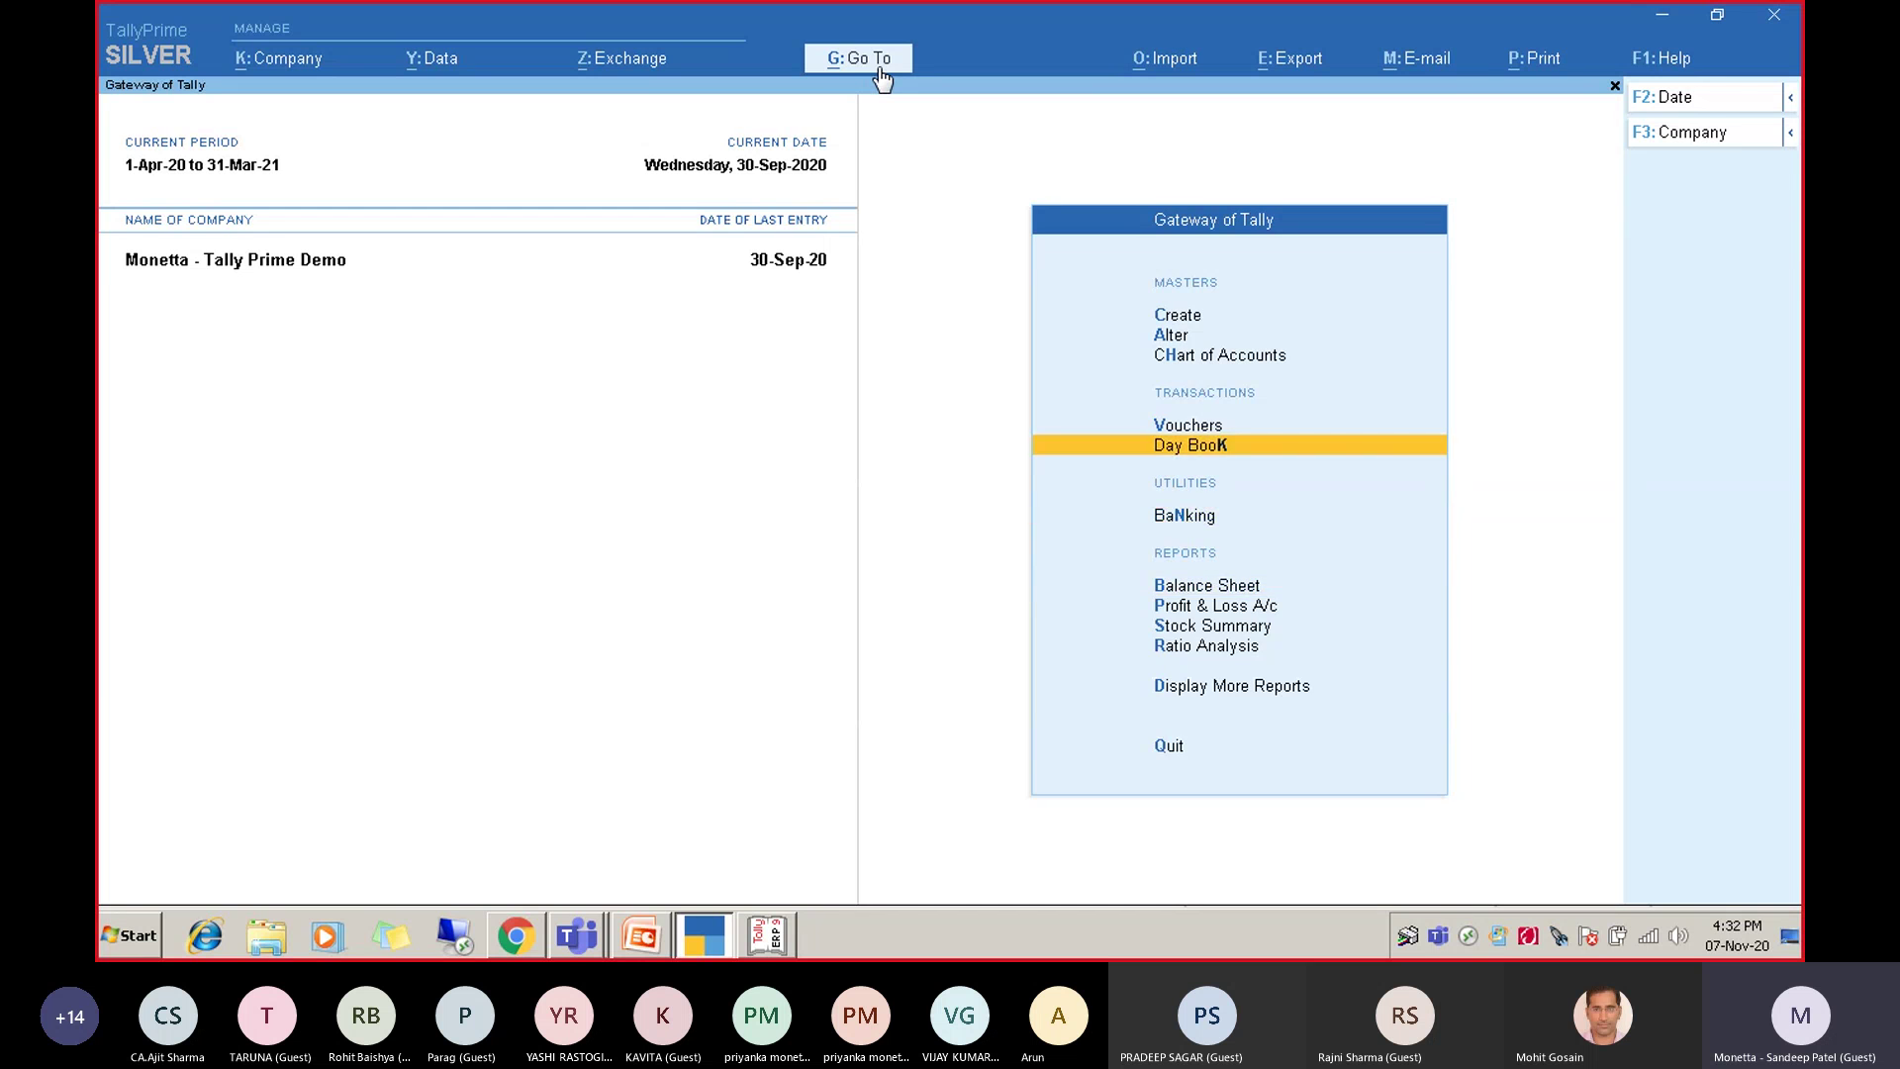
{"action": "key", "text": "d"}
{"action": "key", "text": "a"}
{"action": "key", "text": "s"}
{"action": "left_click", "coordinate": [878, 62]}
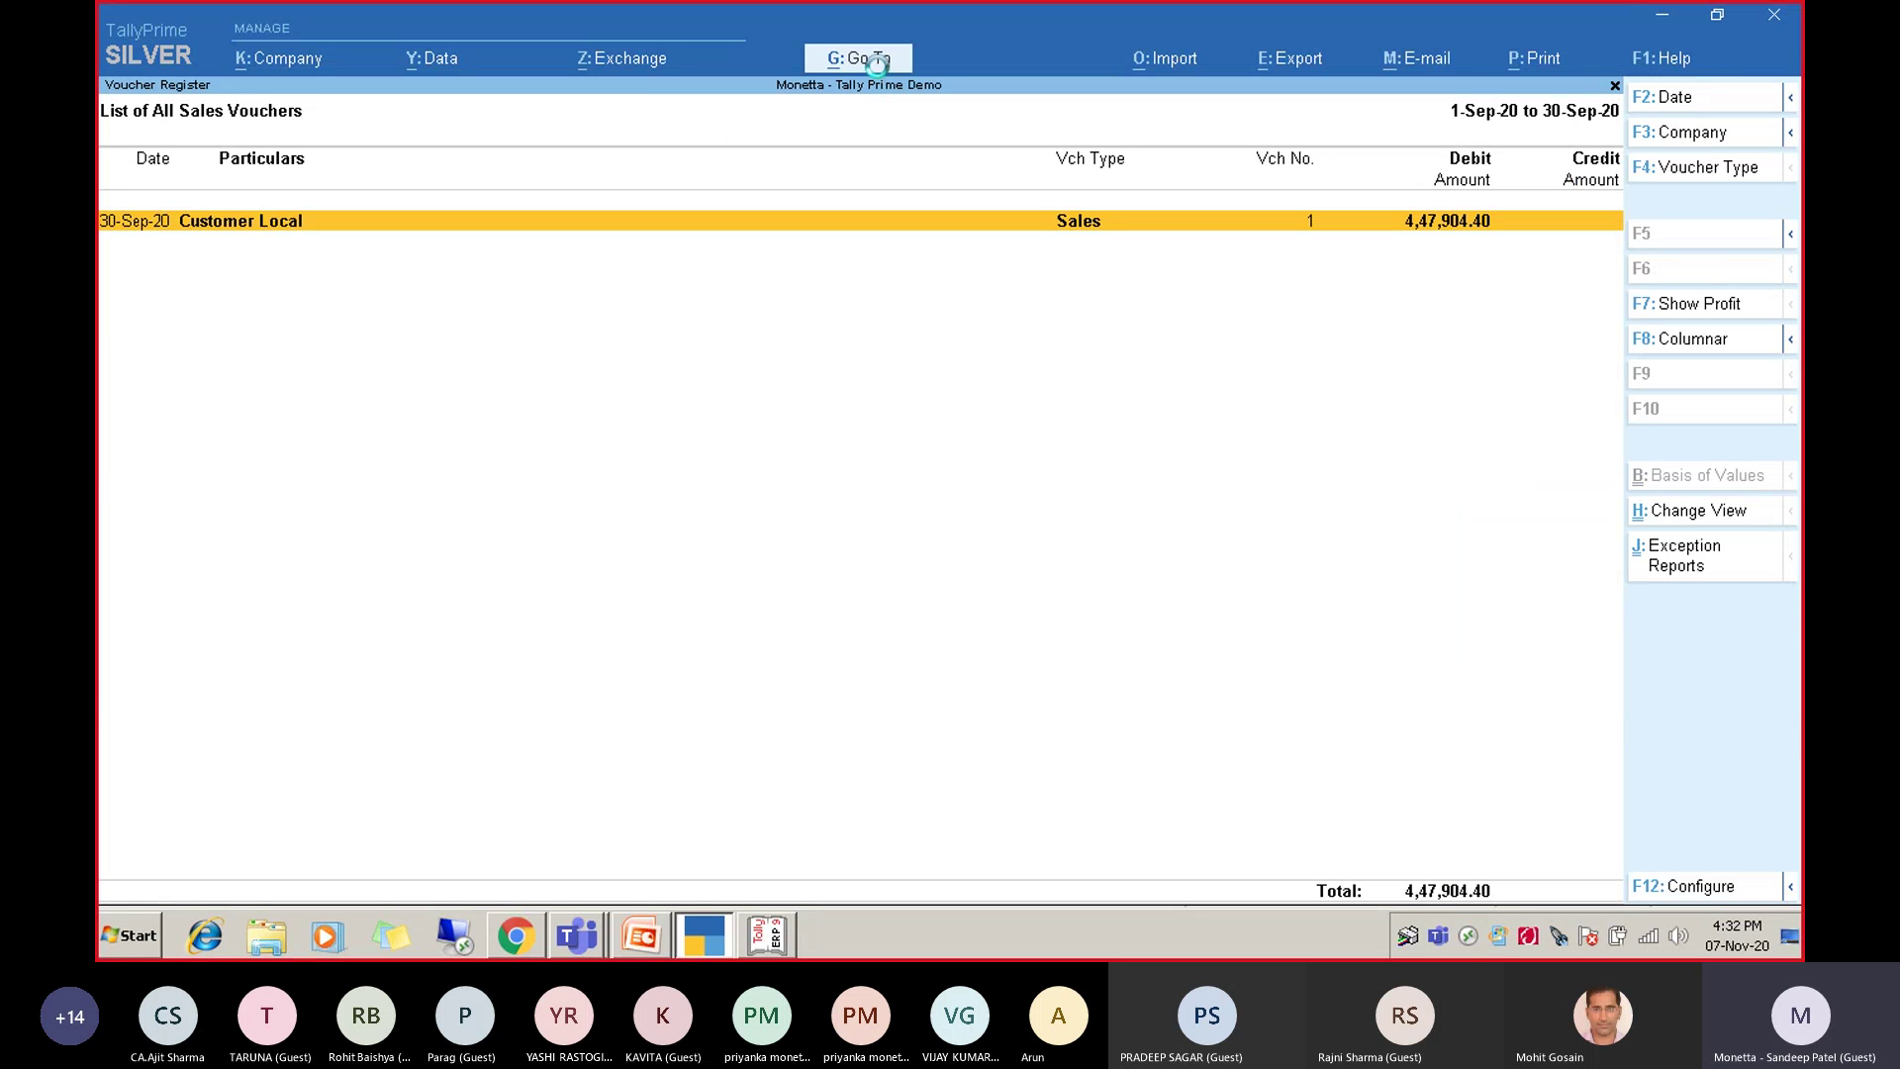
{"action": "key", "text": "Return"}
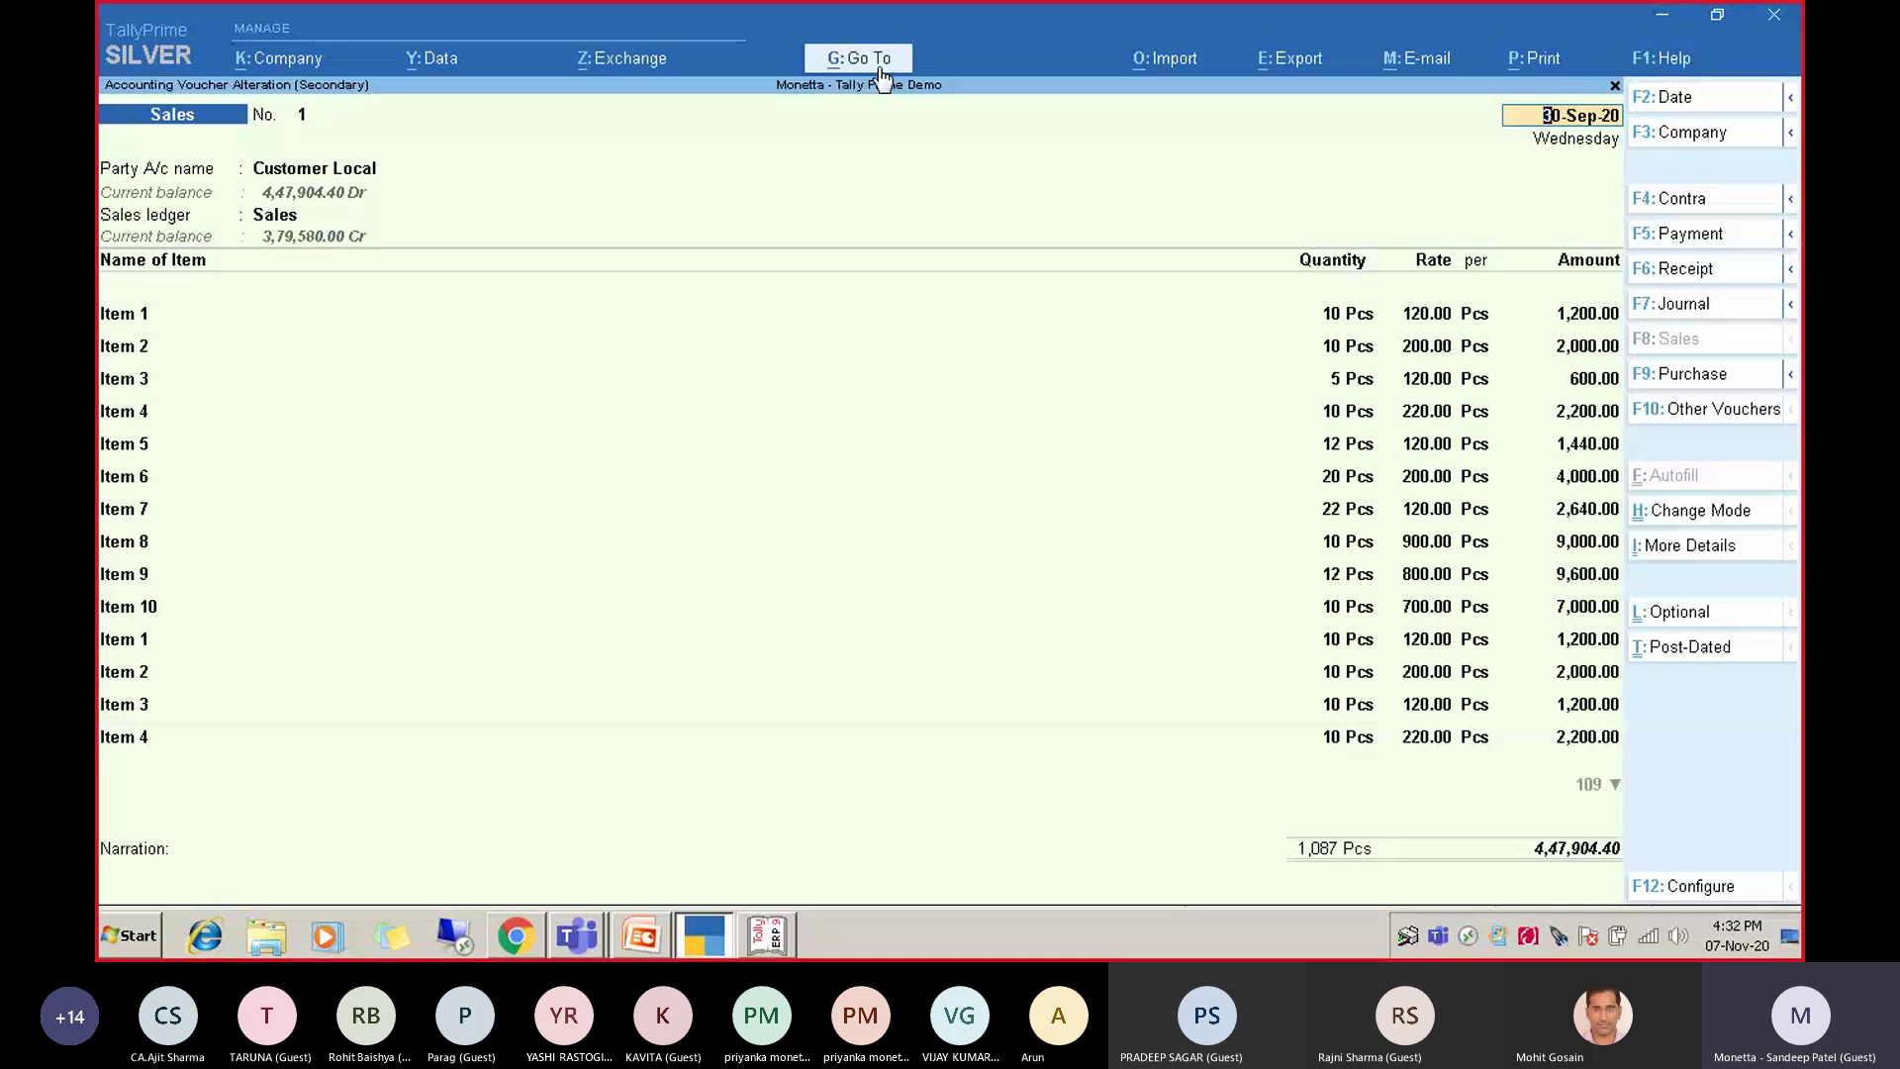
Search Go To for 'sup' and 'suppl', expanding all report groups and opening Common Reports.
{"action": "left_click", "coordinate": [878, 69]}
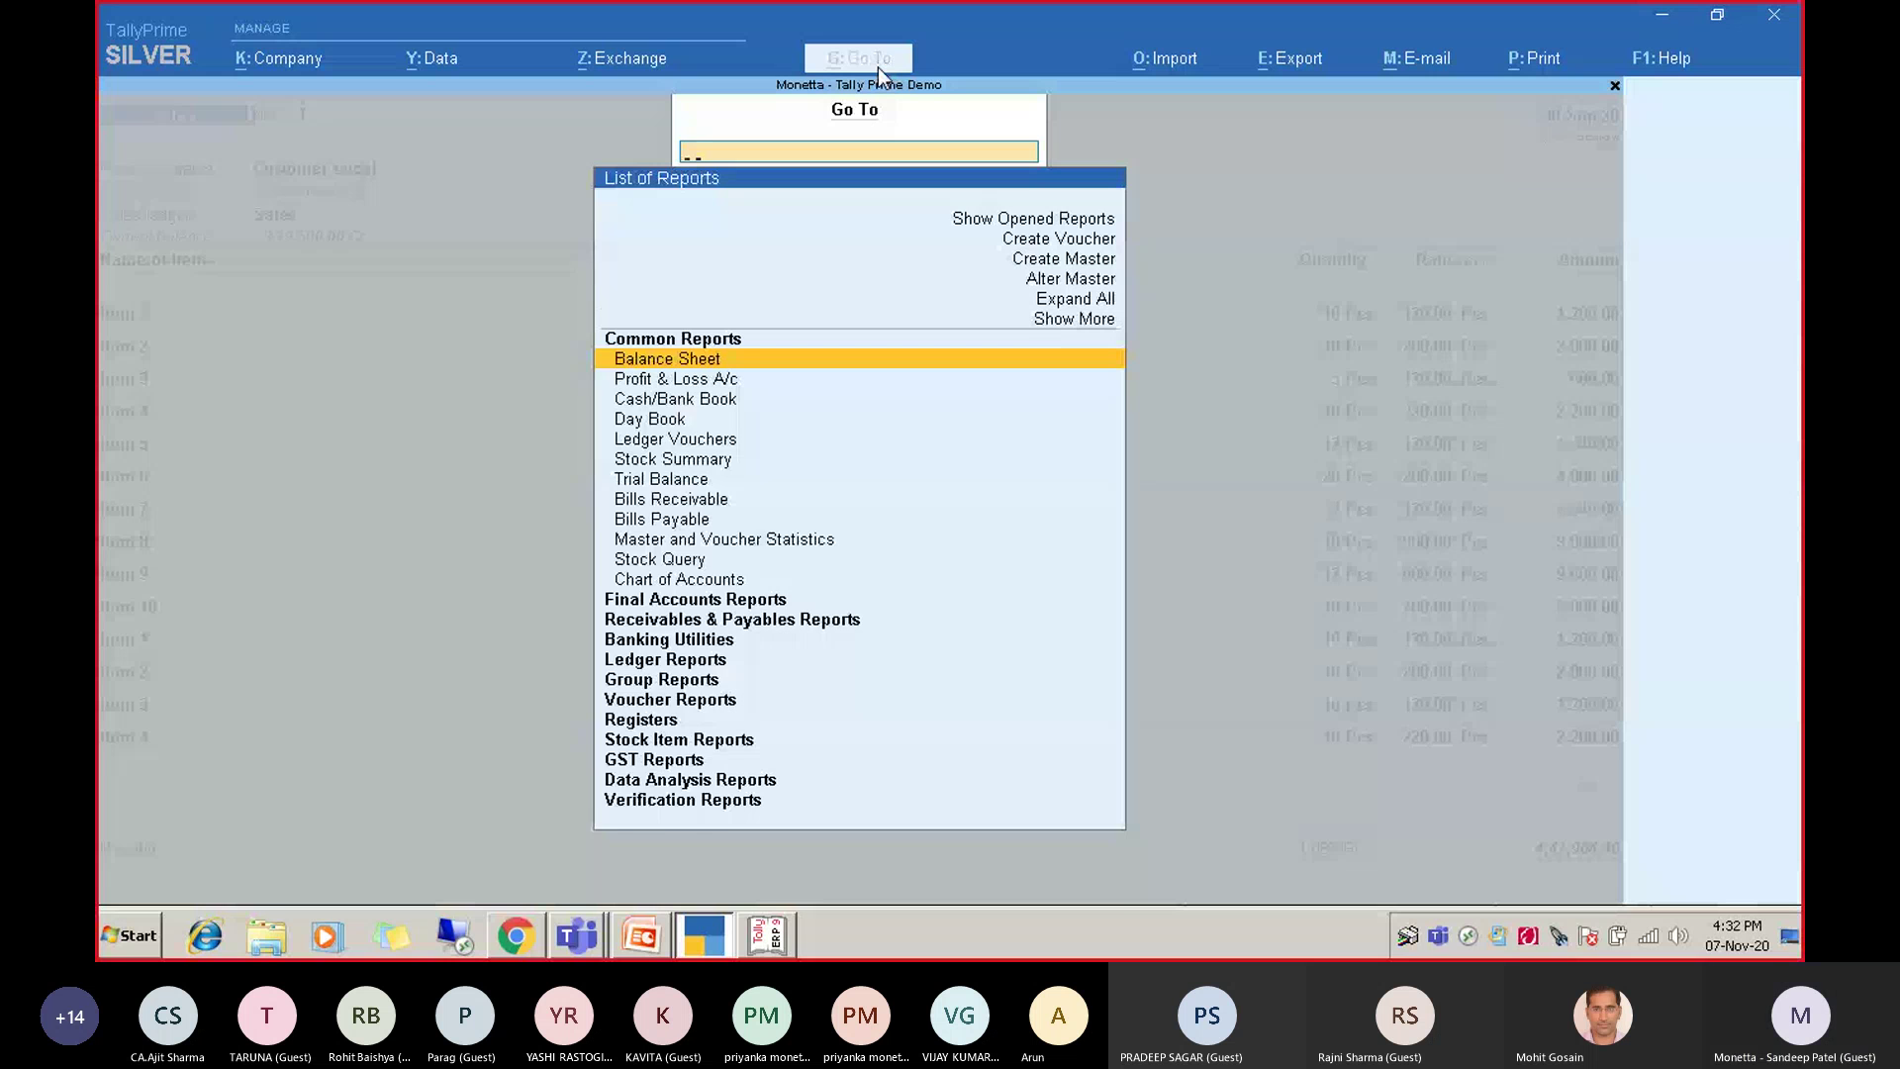
{"action": "type", "text": "sup"}
{"action": "key", "text": "BackSpace"}
{"action": "key", "text": "BackSpace"}
{"action": "key", "text": "BackSpace"}
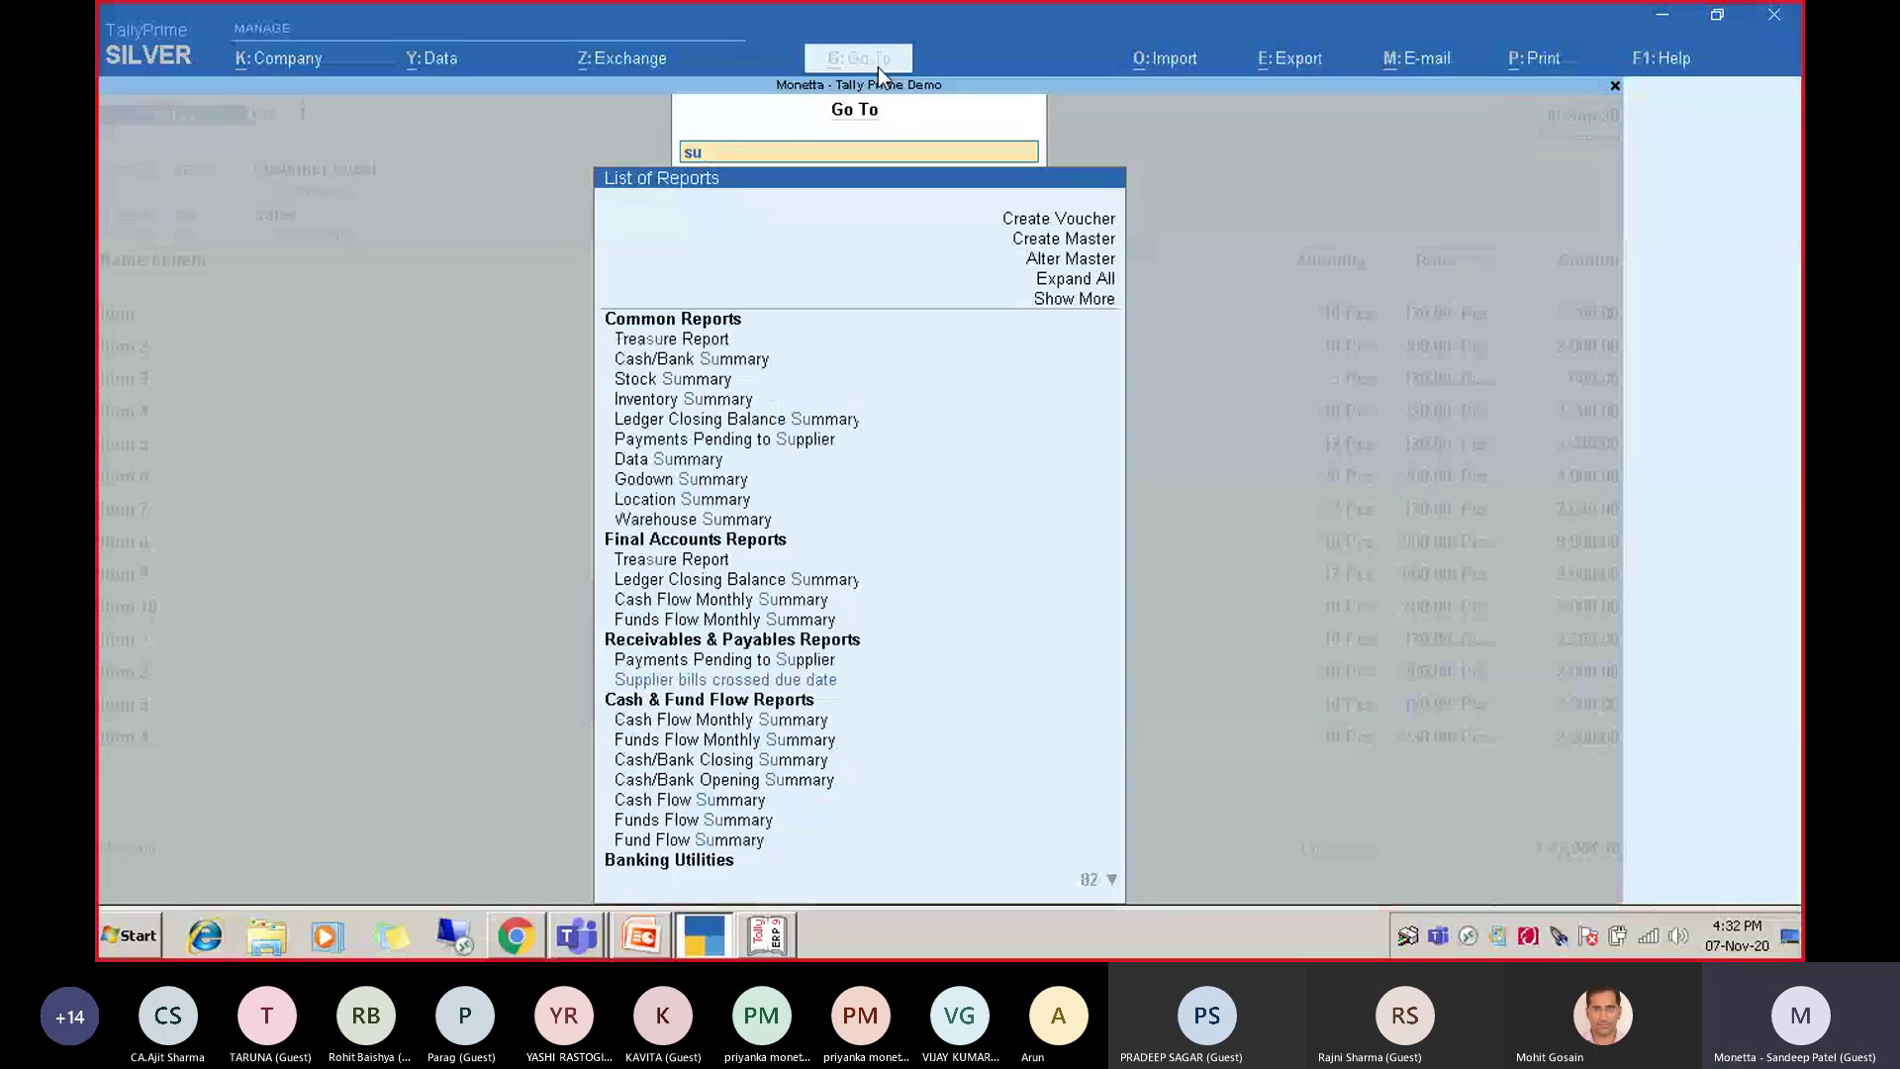
{"action": "key", "text": "Up"}
{"action": "key", "text": "Up"}
{"action": "key", "text": "Return"}
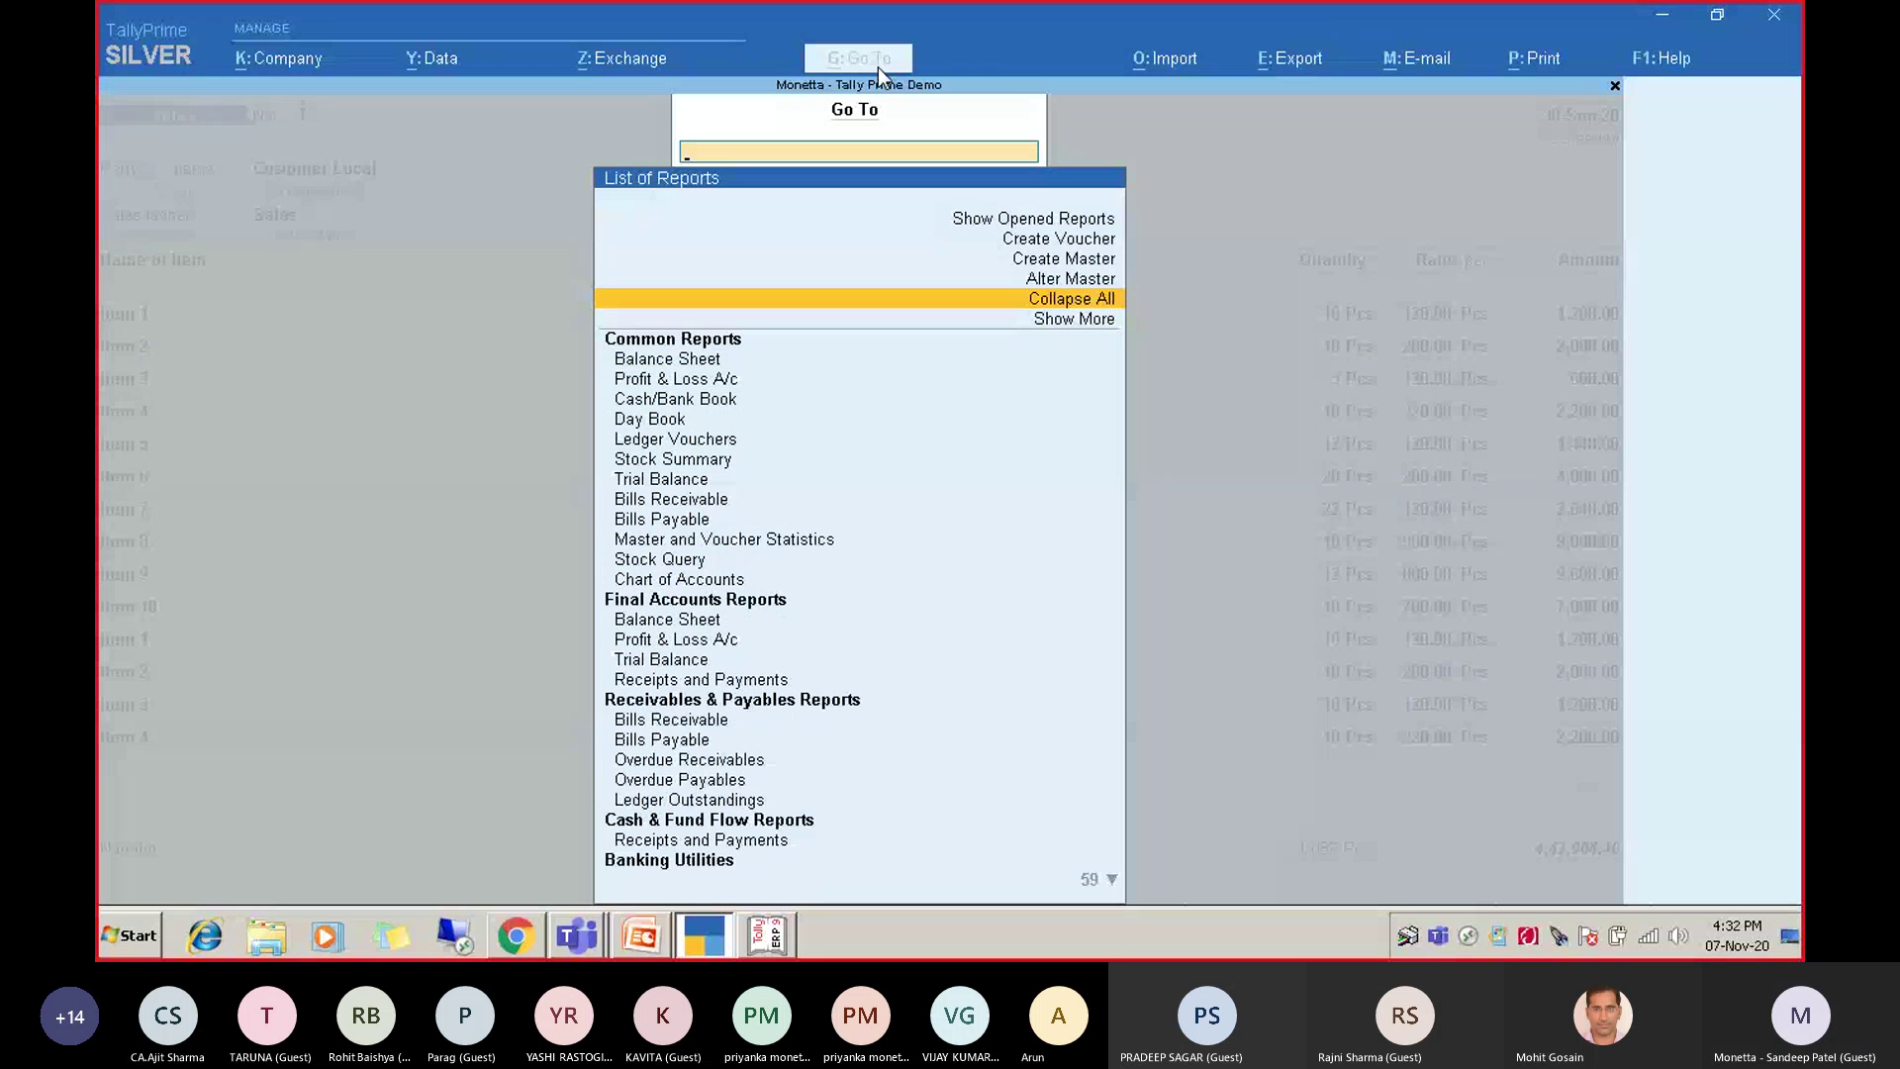
{"action": "type", "text": "suppl"}
{"action": "key", "text": "Down"}
{"action": "key", "text": "Up"}
{"action": "key", "text": "Up"}
{"action": "key", "text": "Up"}
{"action": "key", "text": "Up"}
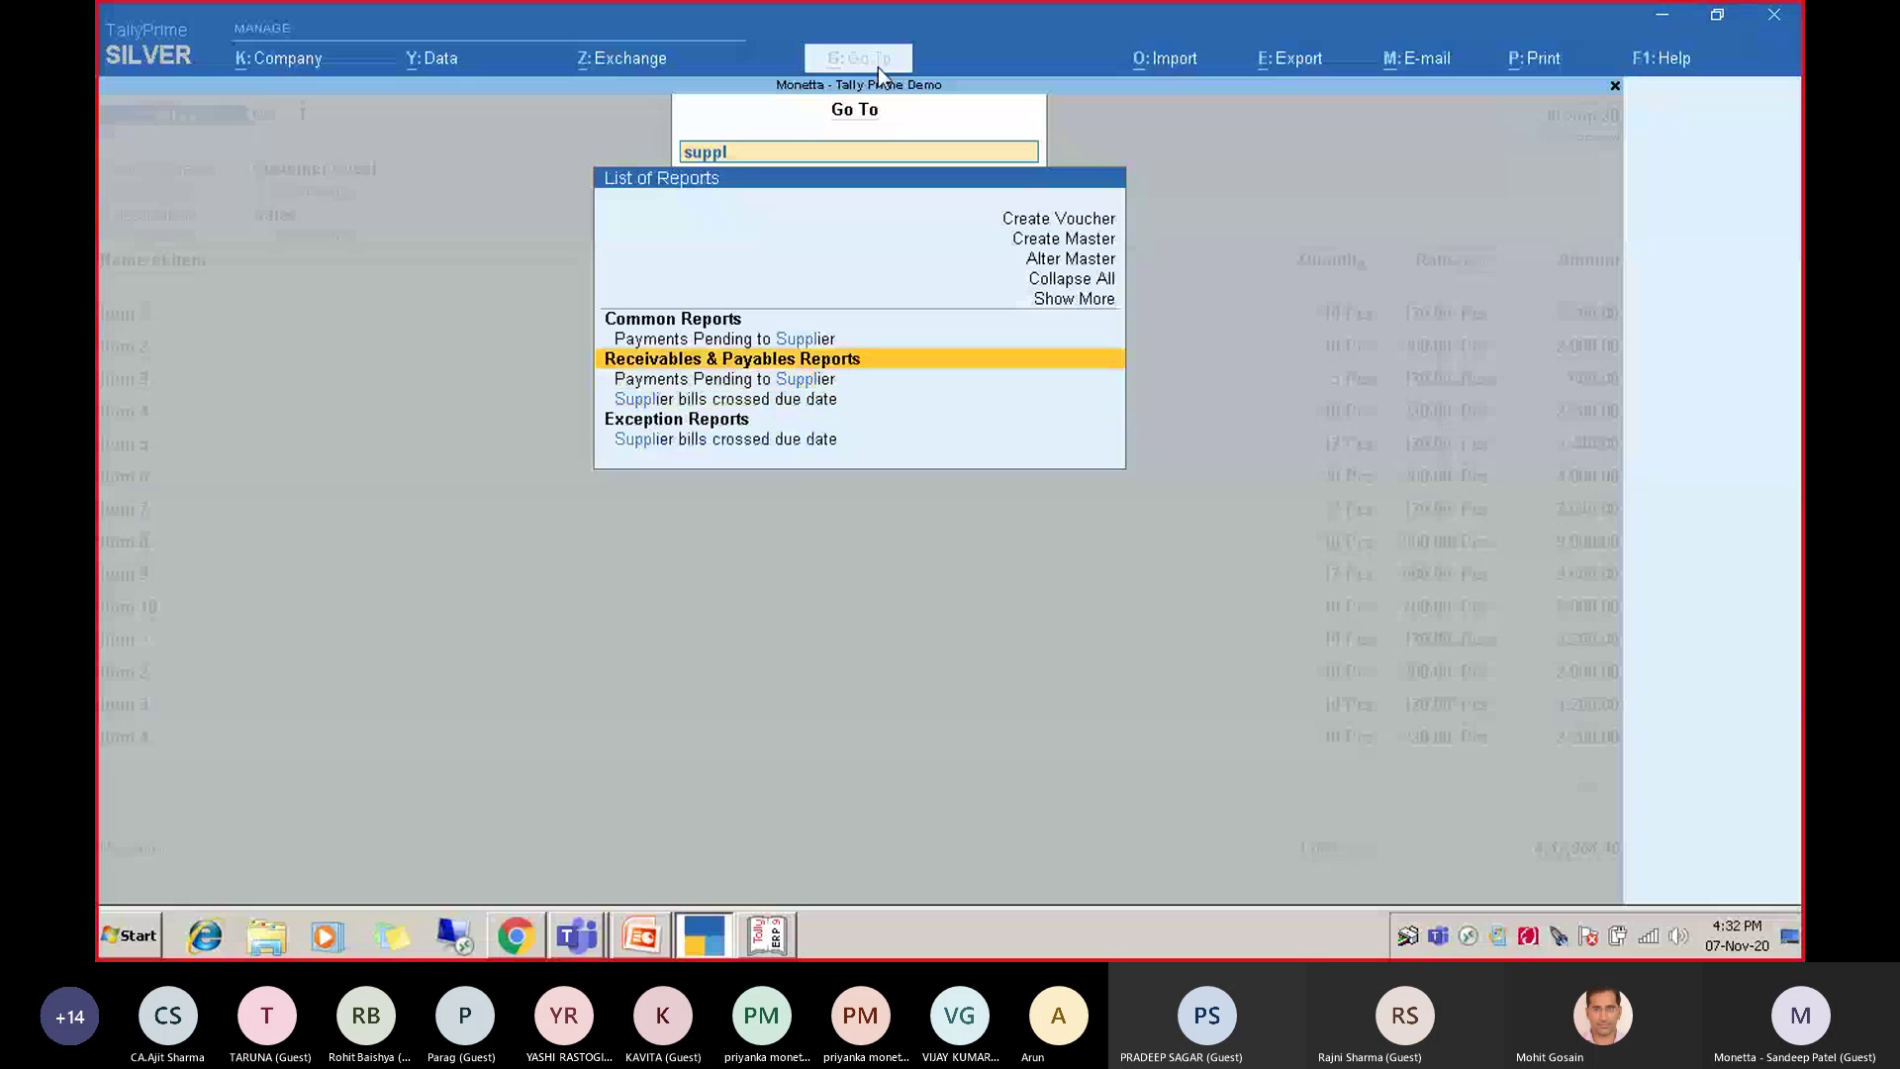
{"action": "key", "text": "Return"}
Open Payments Pending to Supplier via a 'supp' search and open the pending bill's voucher.
{"action": "key", "text": "Up"}
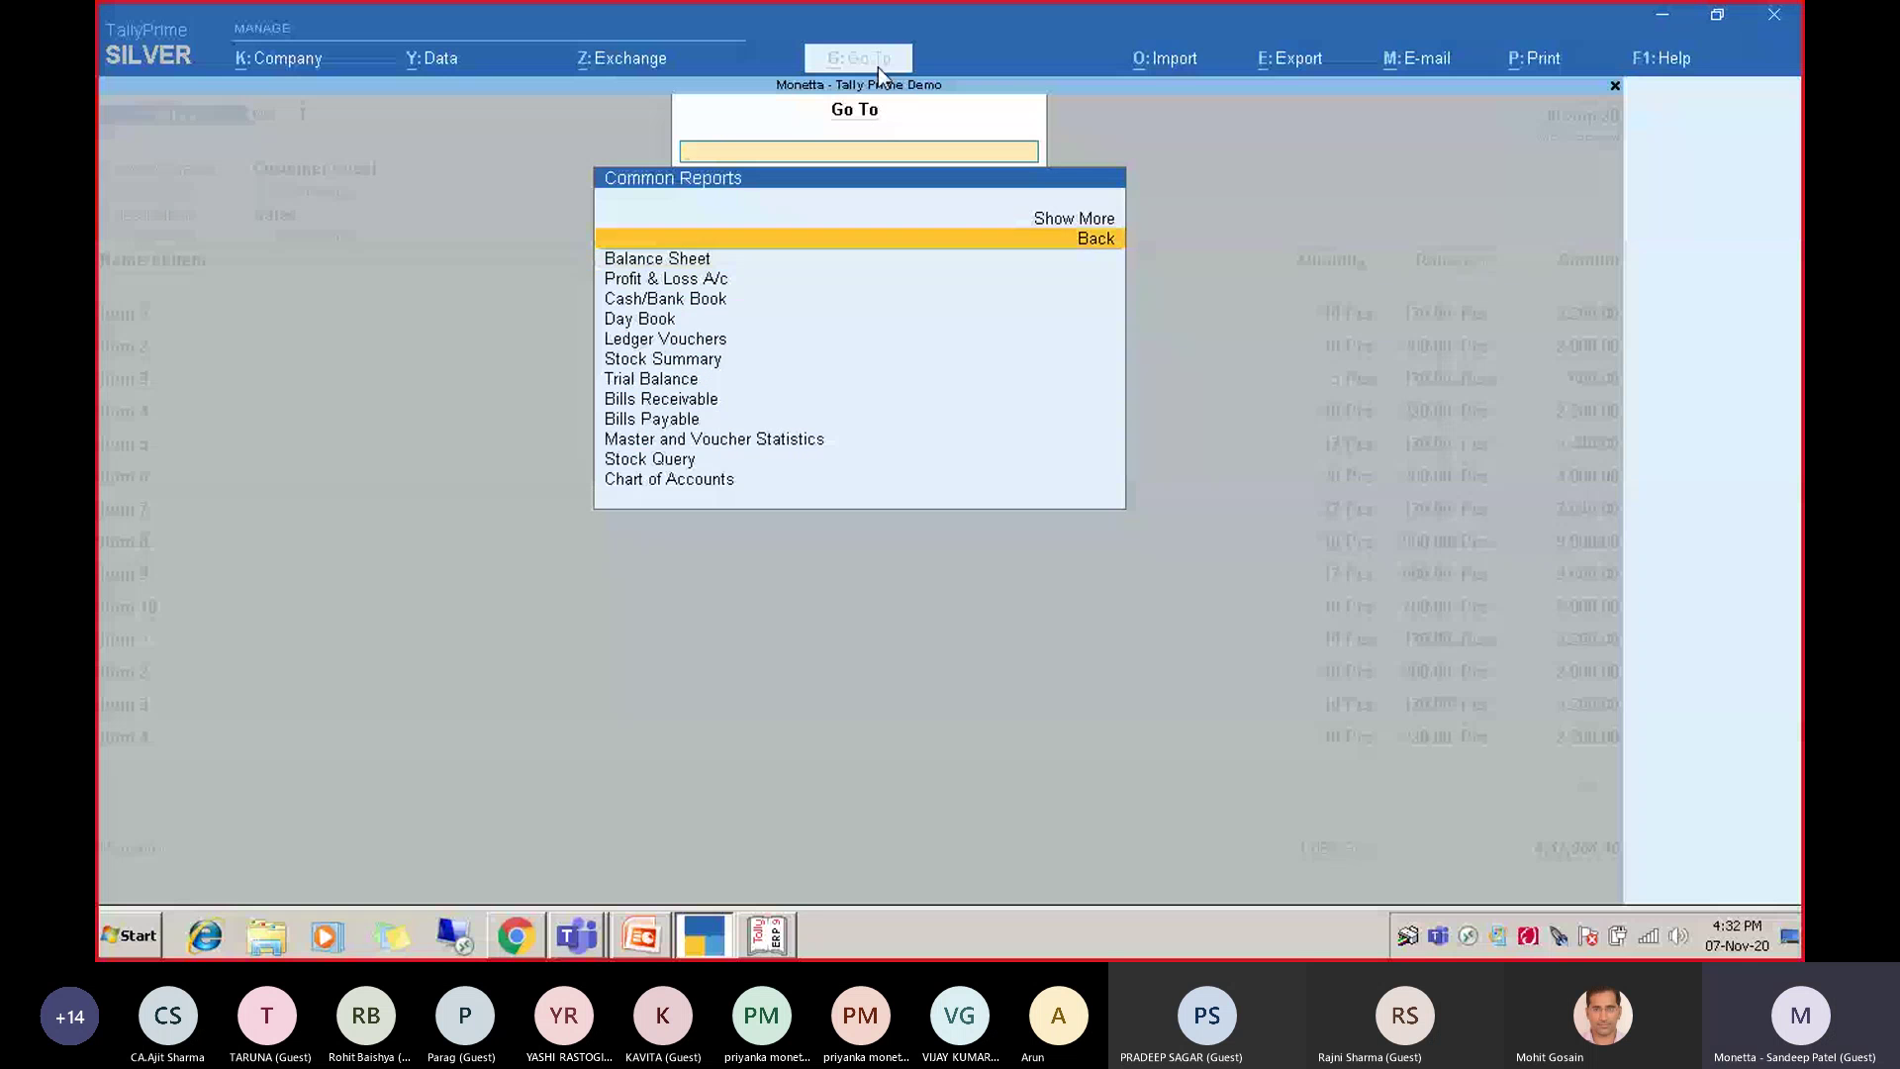
{"action": "key", "text": "Up"}
{"action": "key", "text": "Return"}
{"action": "type", "text": "supp"}
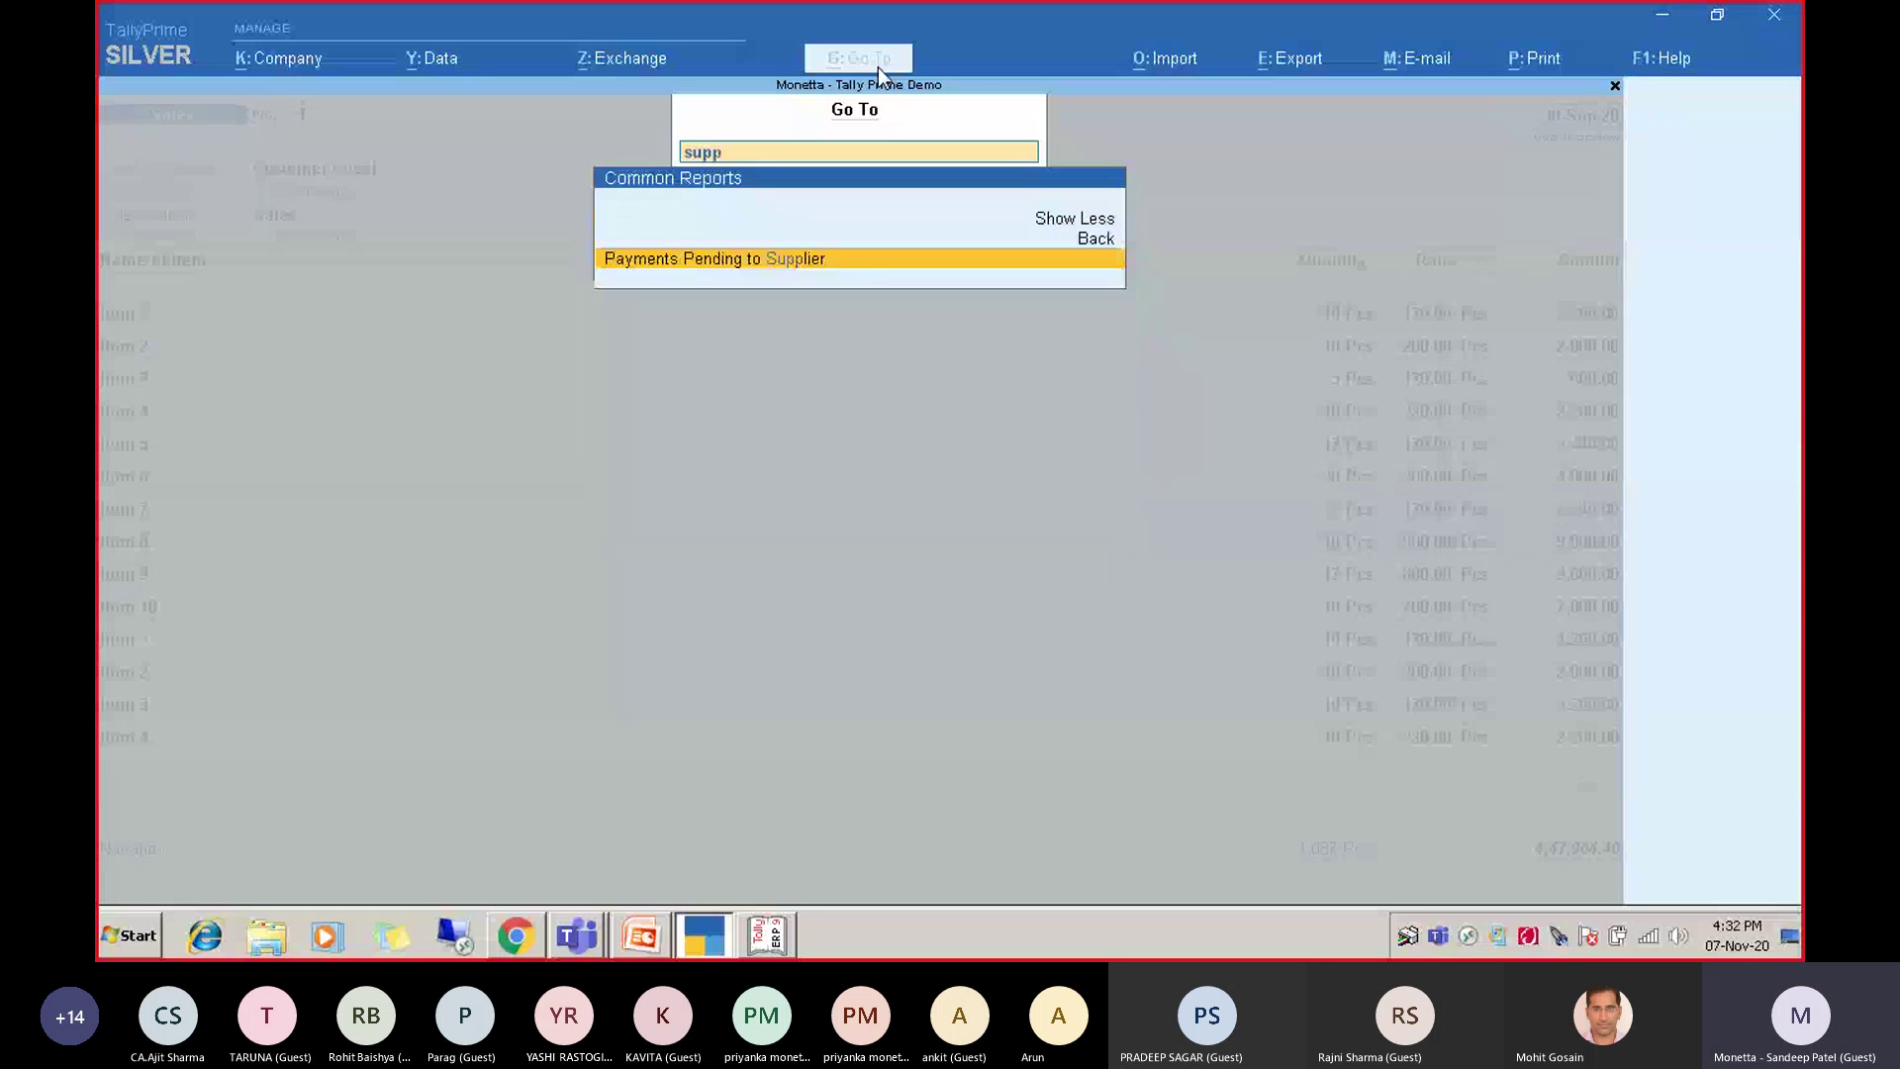
{"action": "key", "text": "Return"}
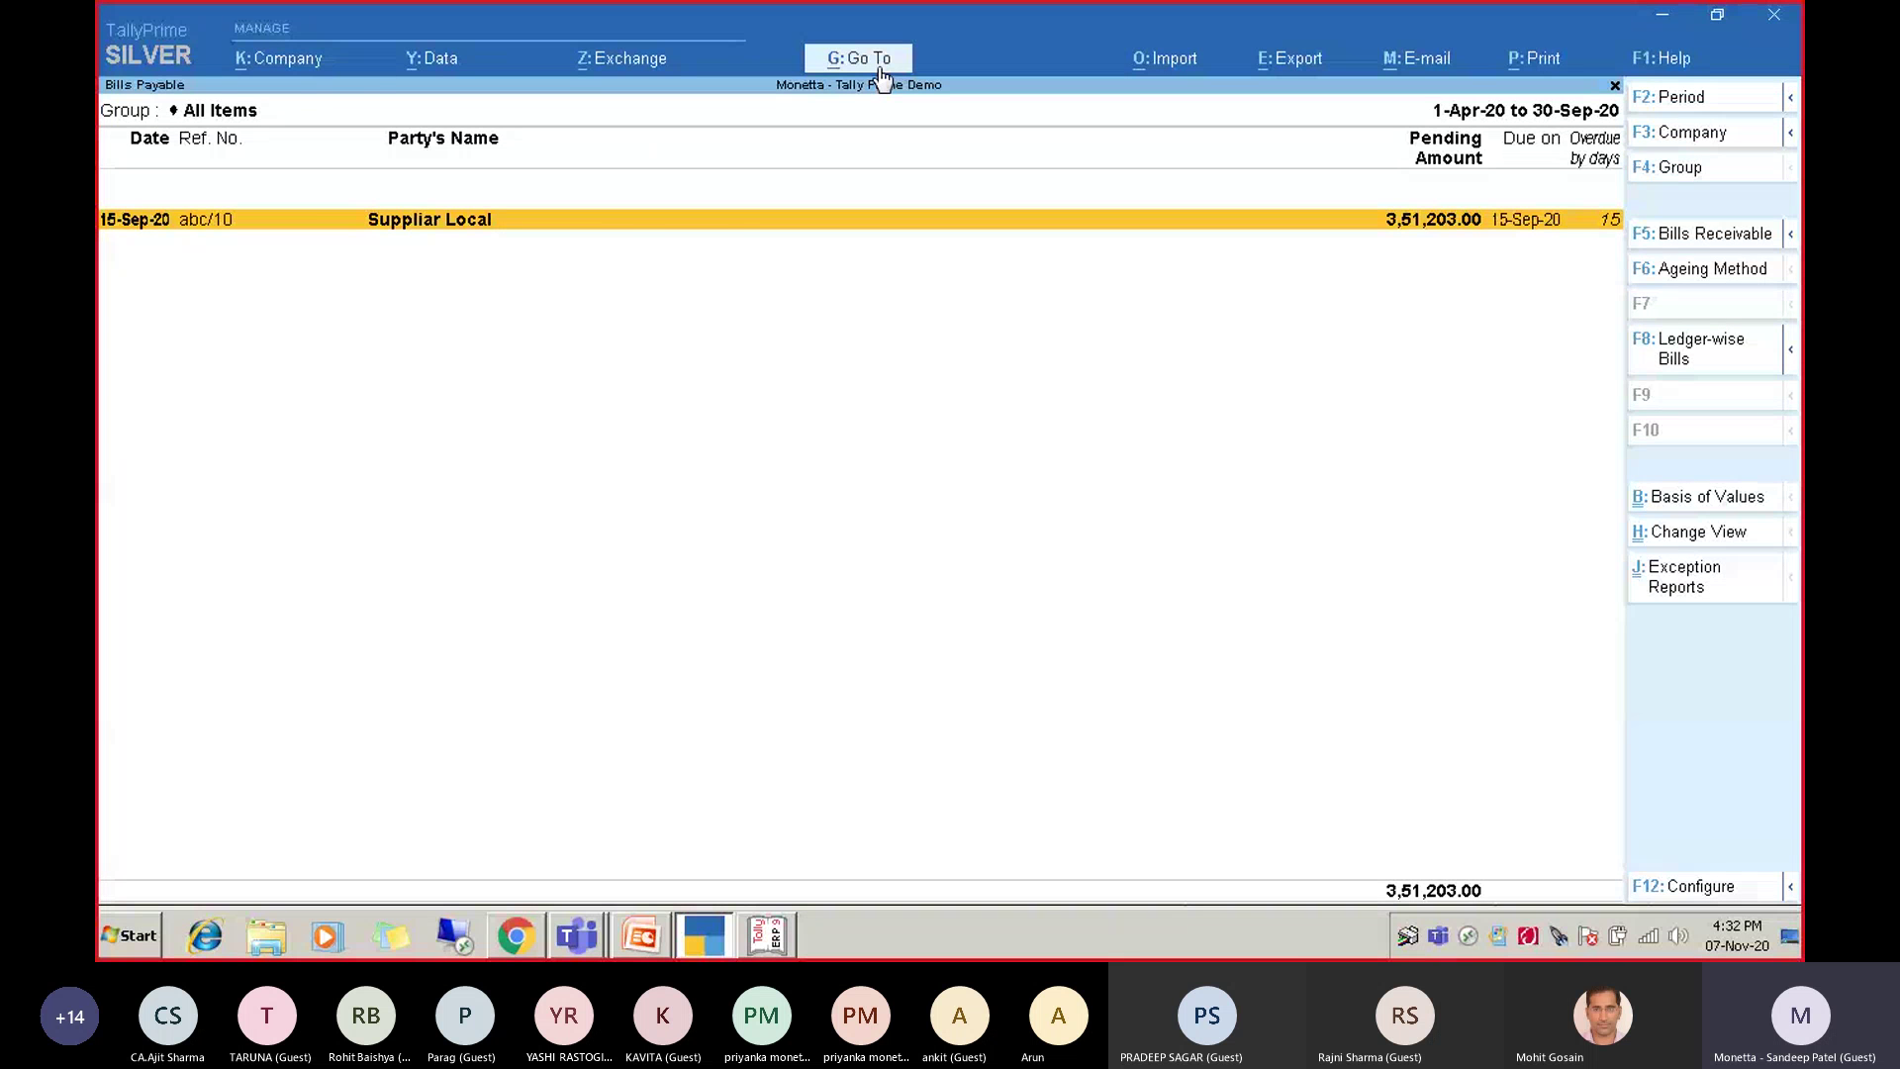
{"action": "key", "text": "Return"}
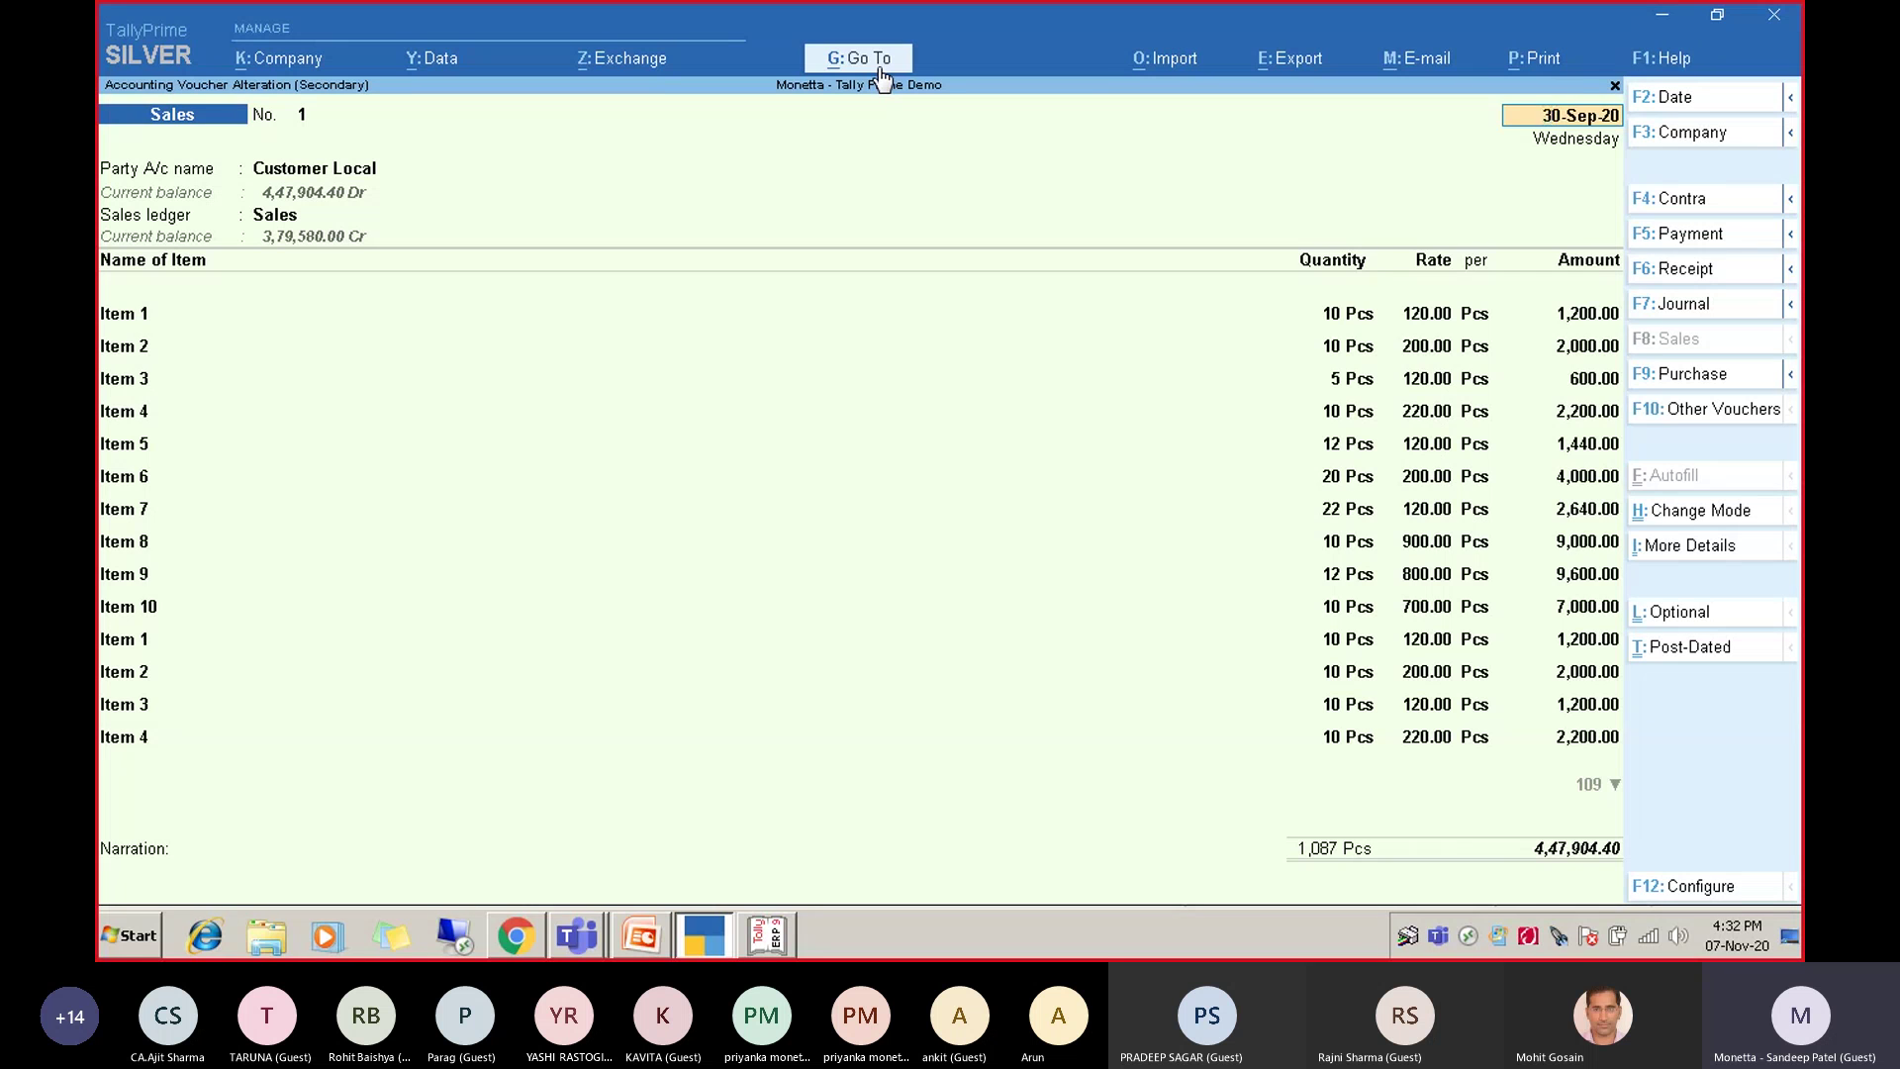
Drill from the Balance Sheet through Profit & Loss to the Sales ledger's monthly summary, then return.
{"action": "left_click", "coordinate": [880, 71]}
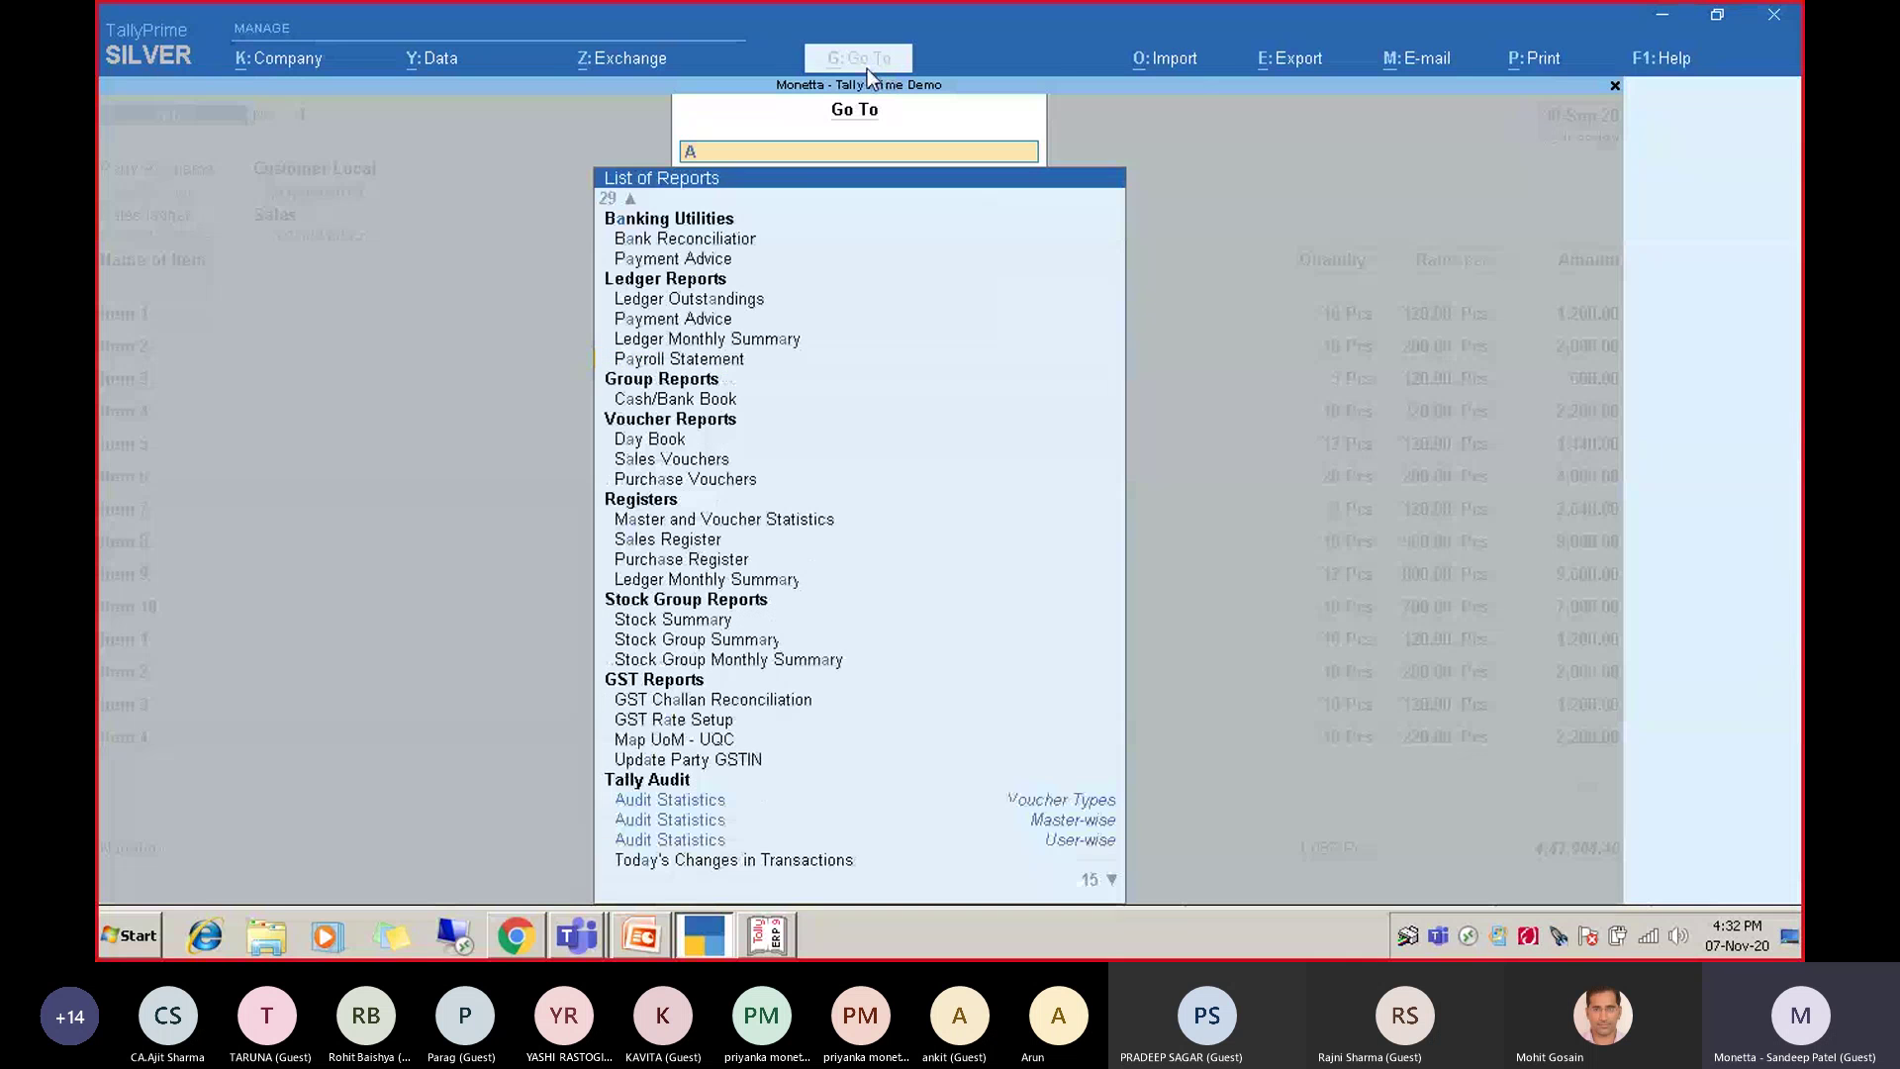
{"action": "type", "text": "Balance"}
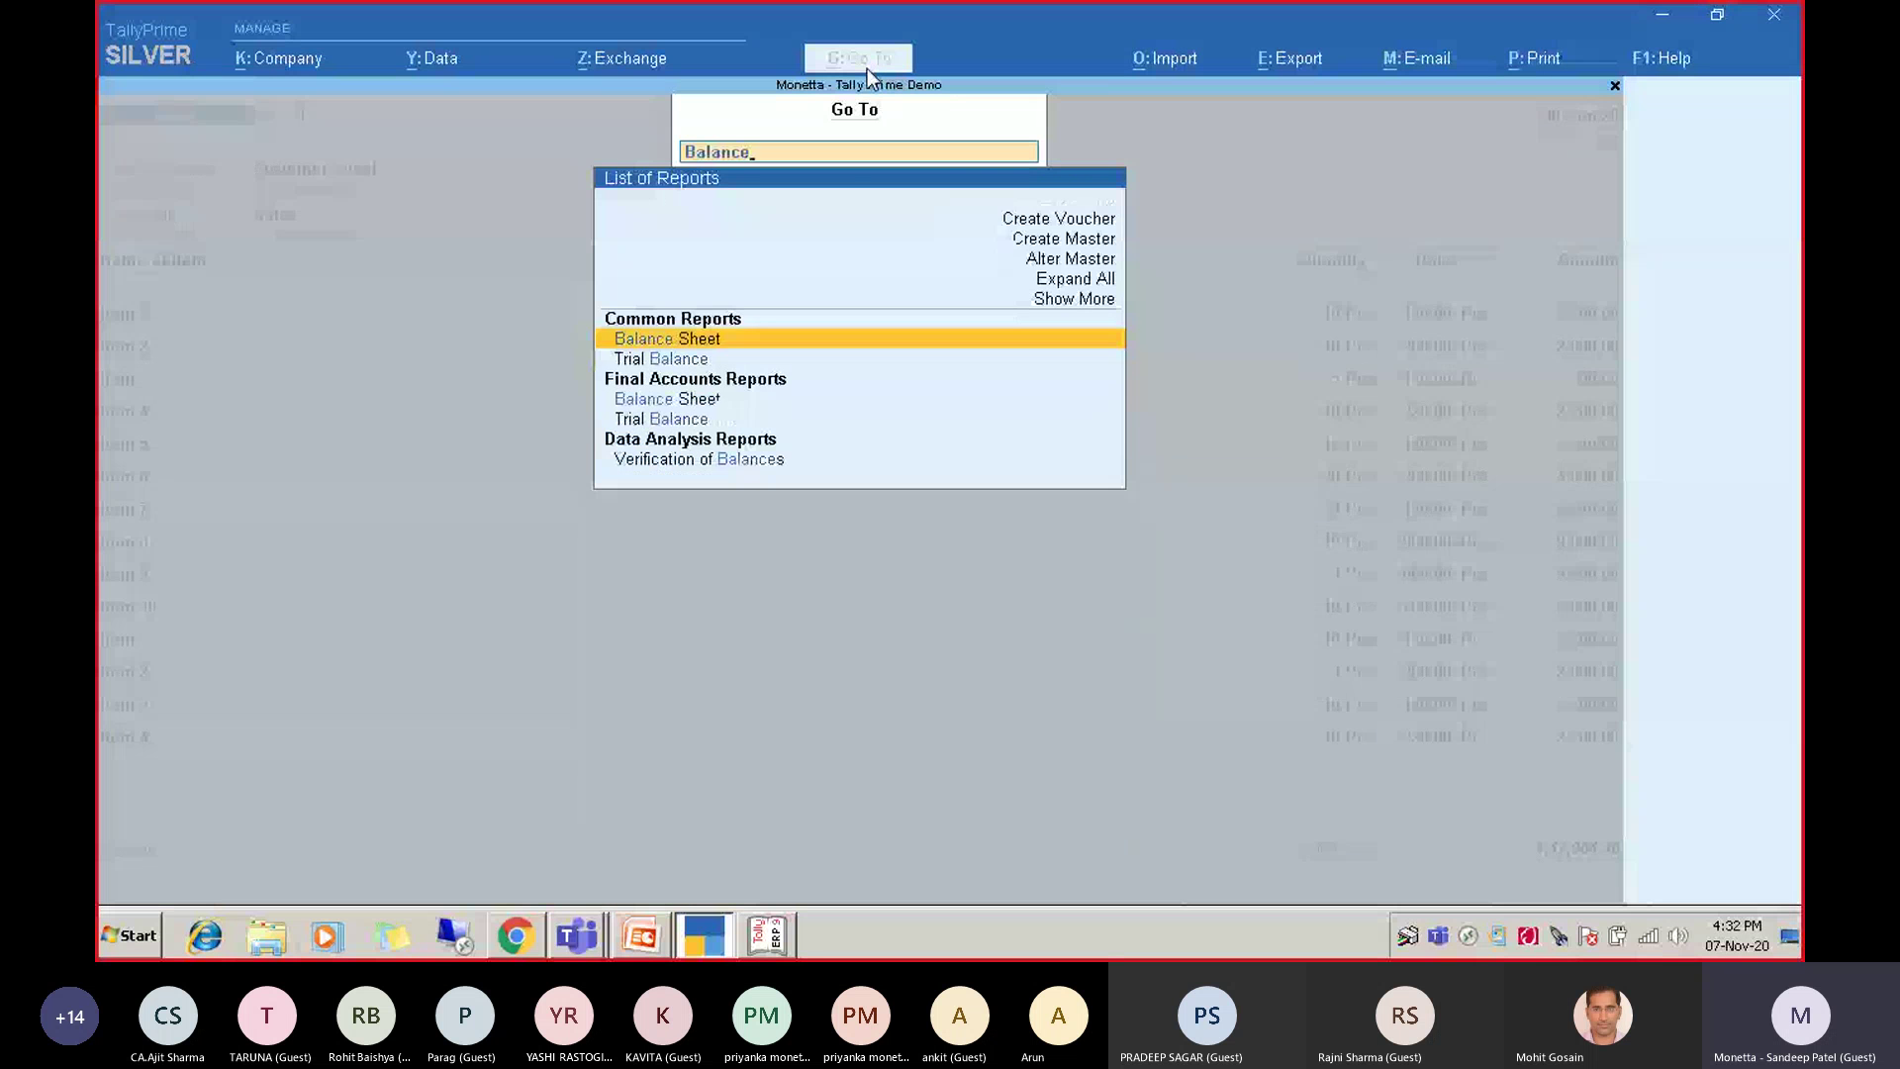
{"action": "key", "text": "Return"}
{"action": "key", "text": "Down"}
{"action": "key", "text": "Down"}
{"action": "key", "text": "Down"}
{"action": "key", "text": "Return"}
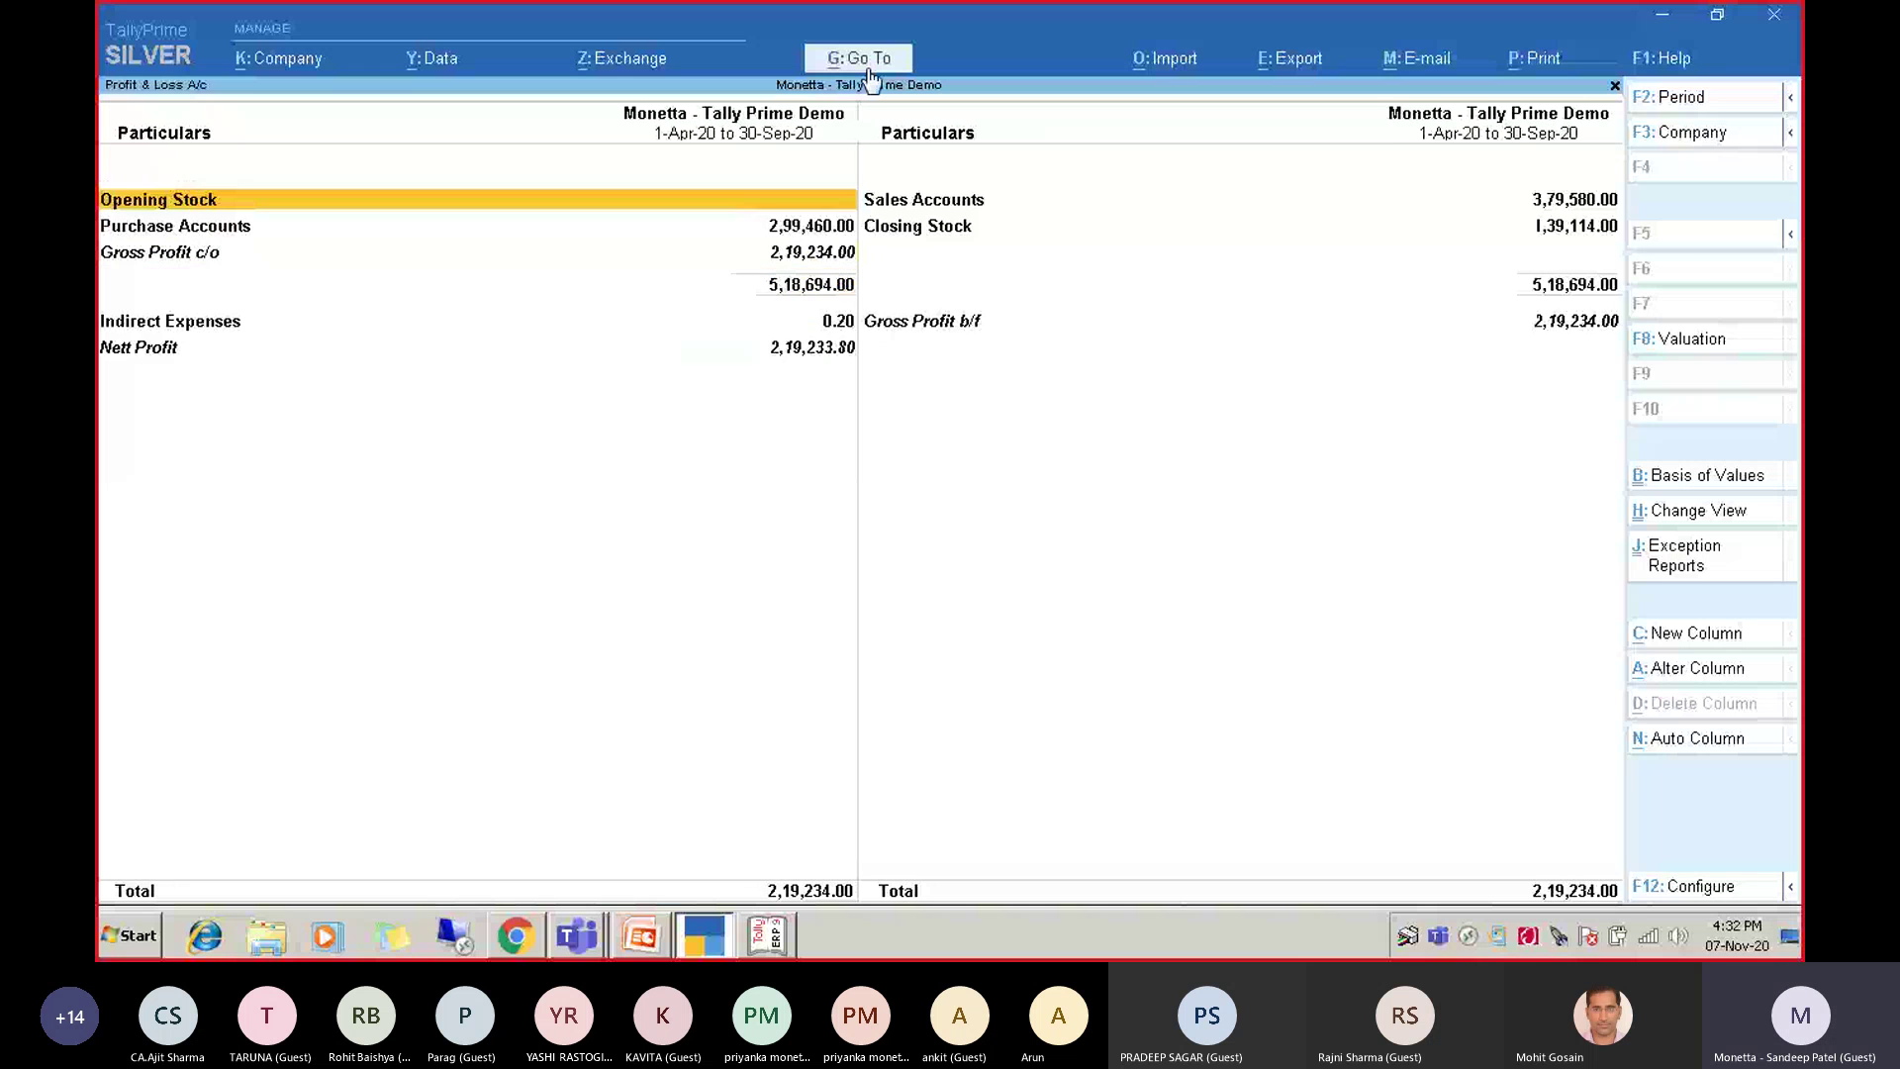
{"action": "key", "text": "Right"}
{"action": "key", "text": "Return"}
{"action": "key", "text": "Return"}
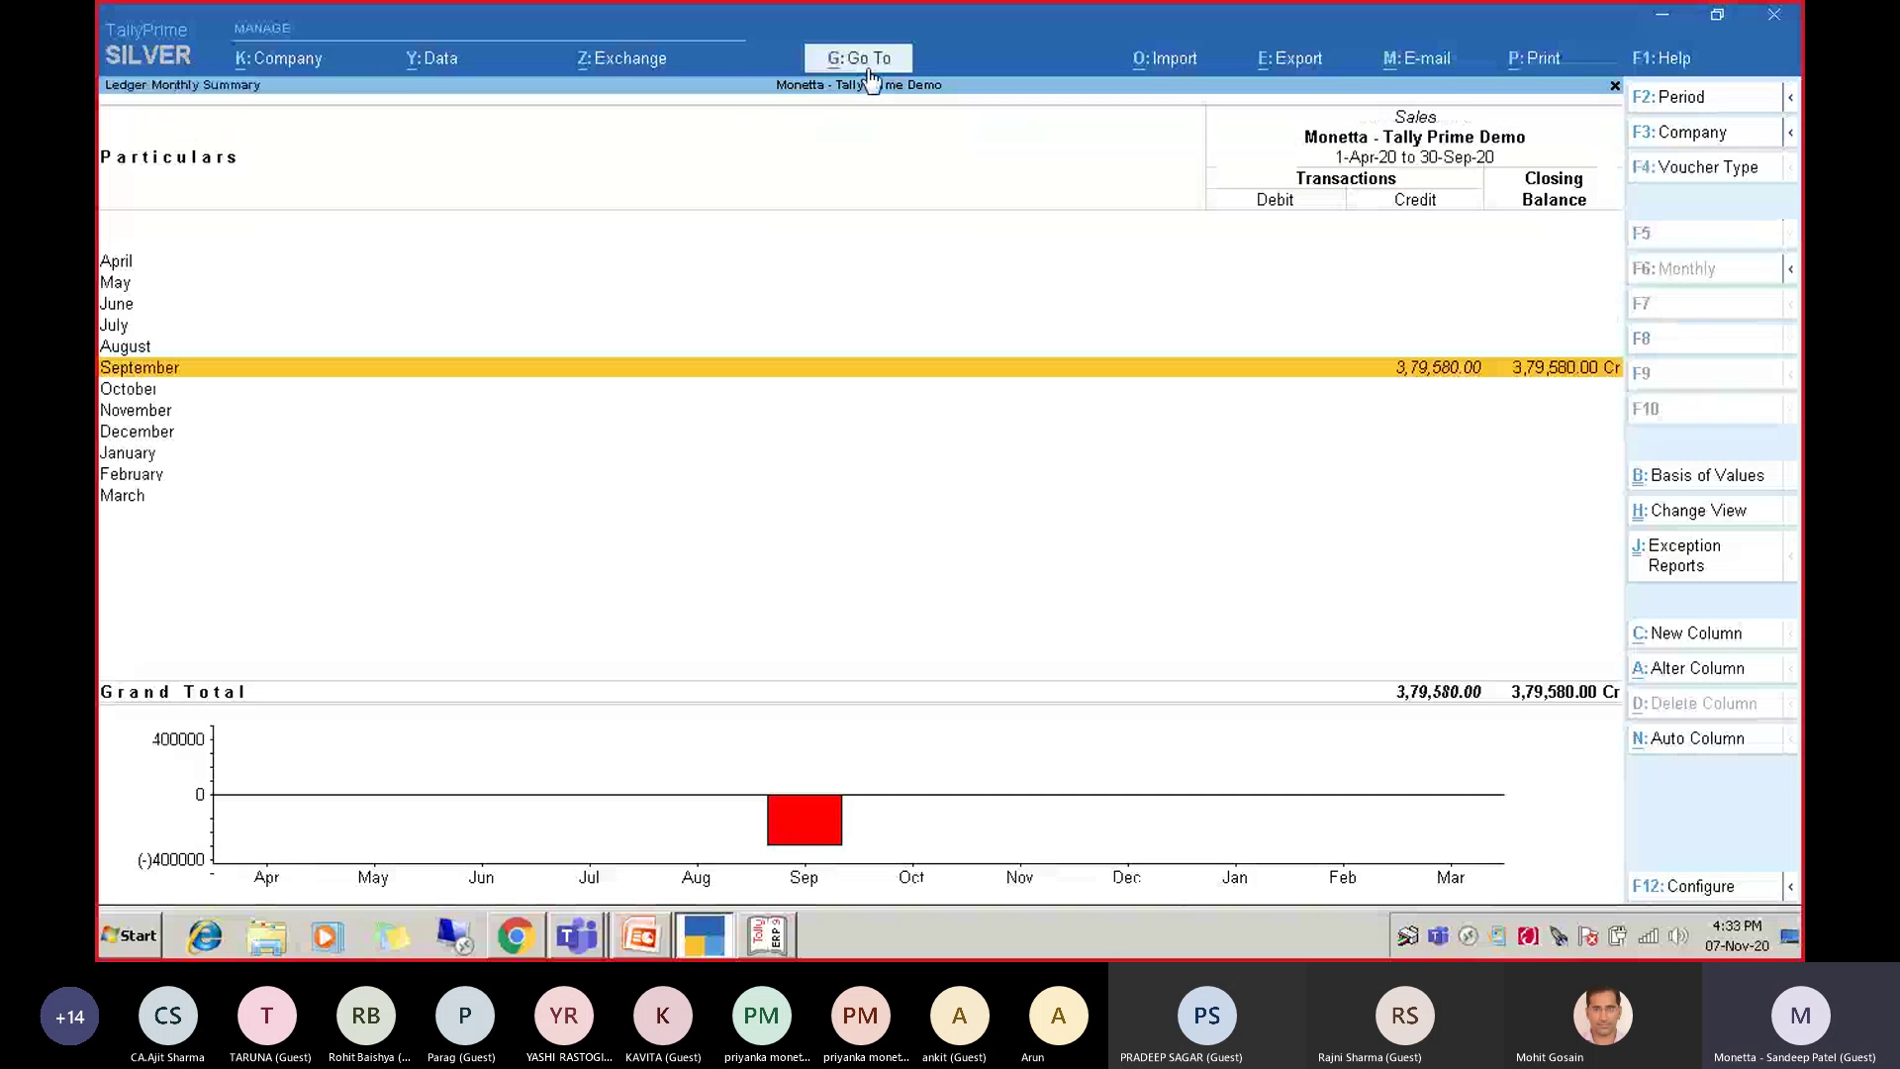
{"action": "key", "text": "Return"}
{"action": "key", "text": "Escape"}
{"action": "key", "text": "Escape"}
{"action": "key", "text": "Escape"}
{"action": "key", "text": "Escape"}
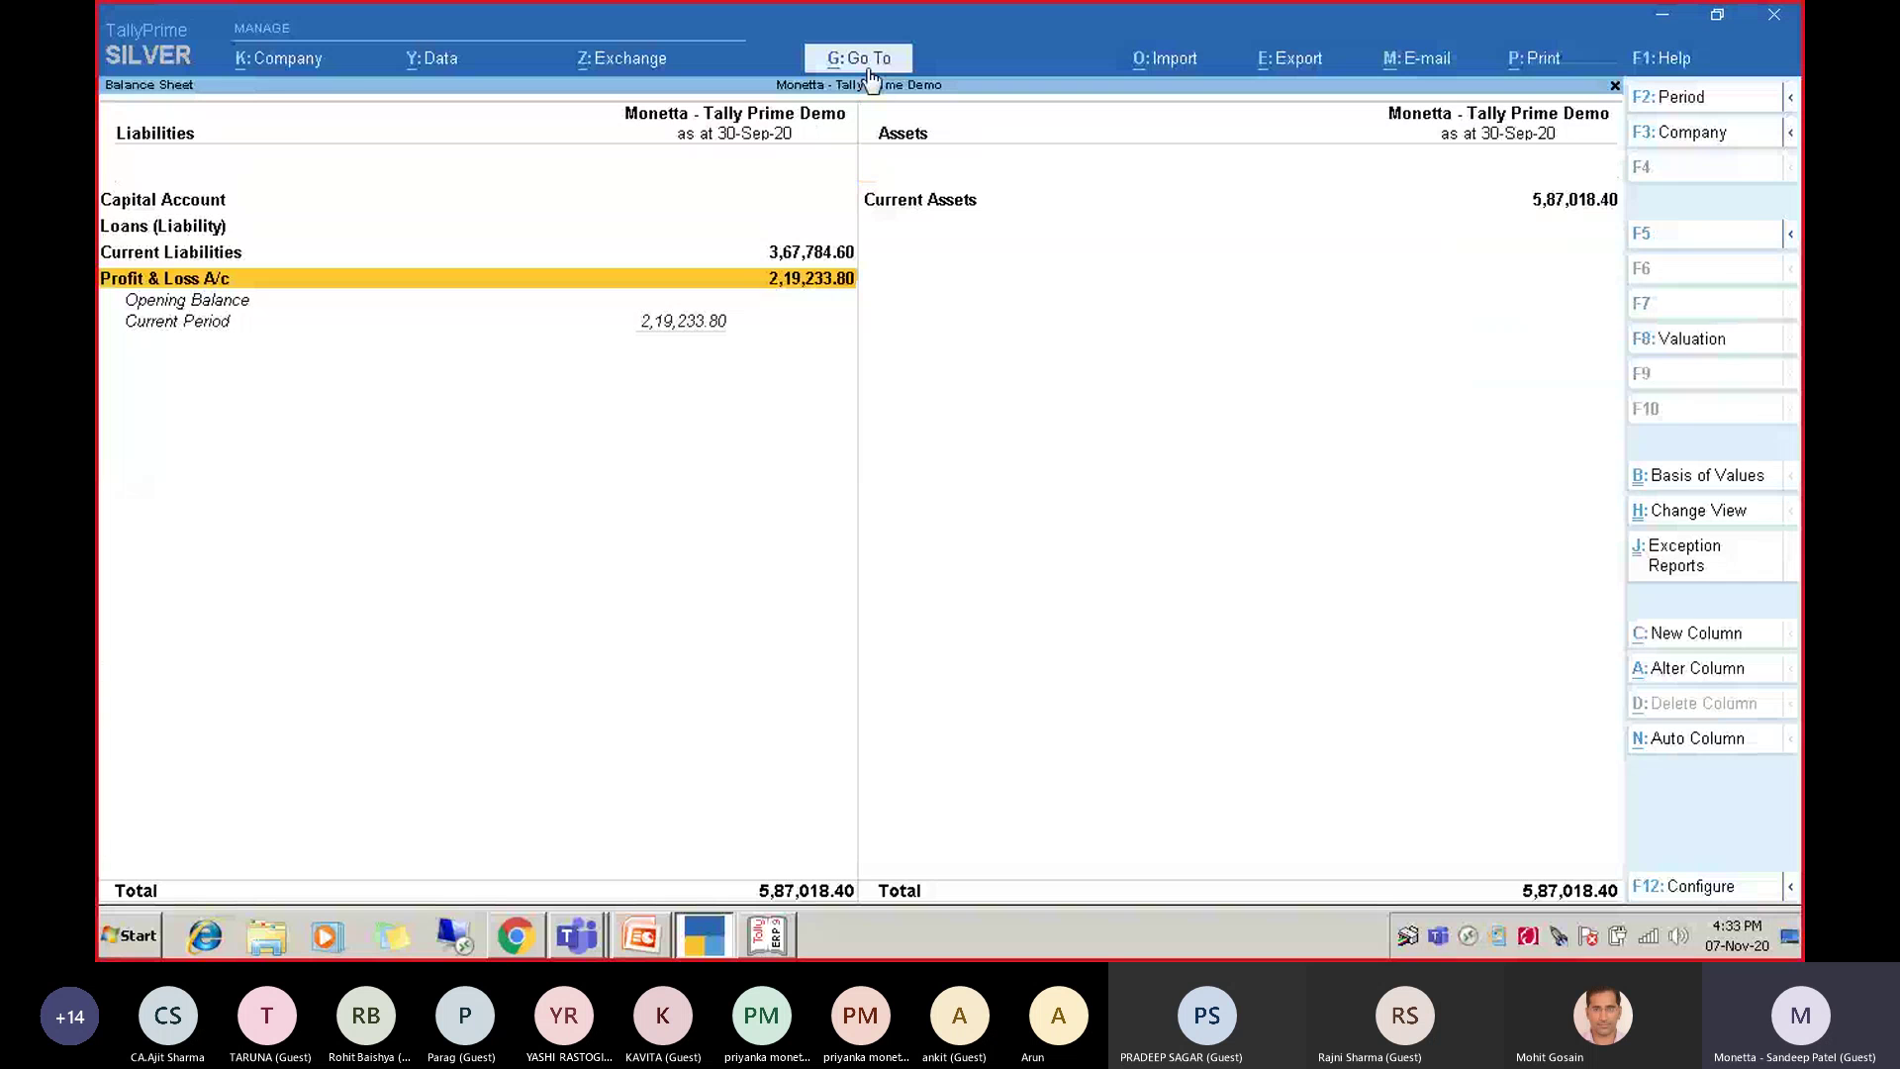
{"action": "key", "text": "Escape"}
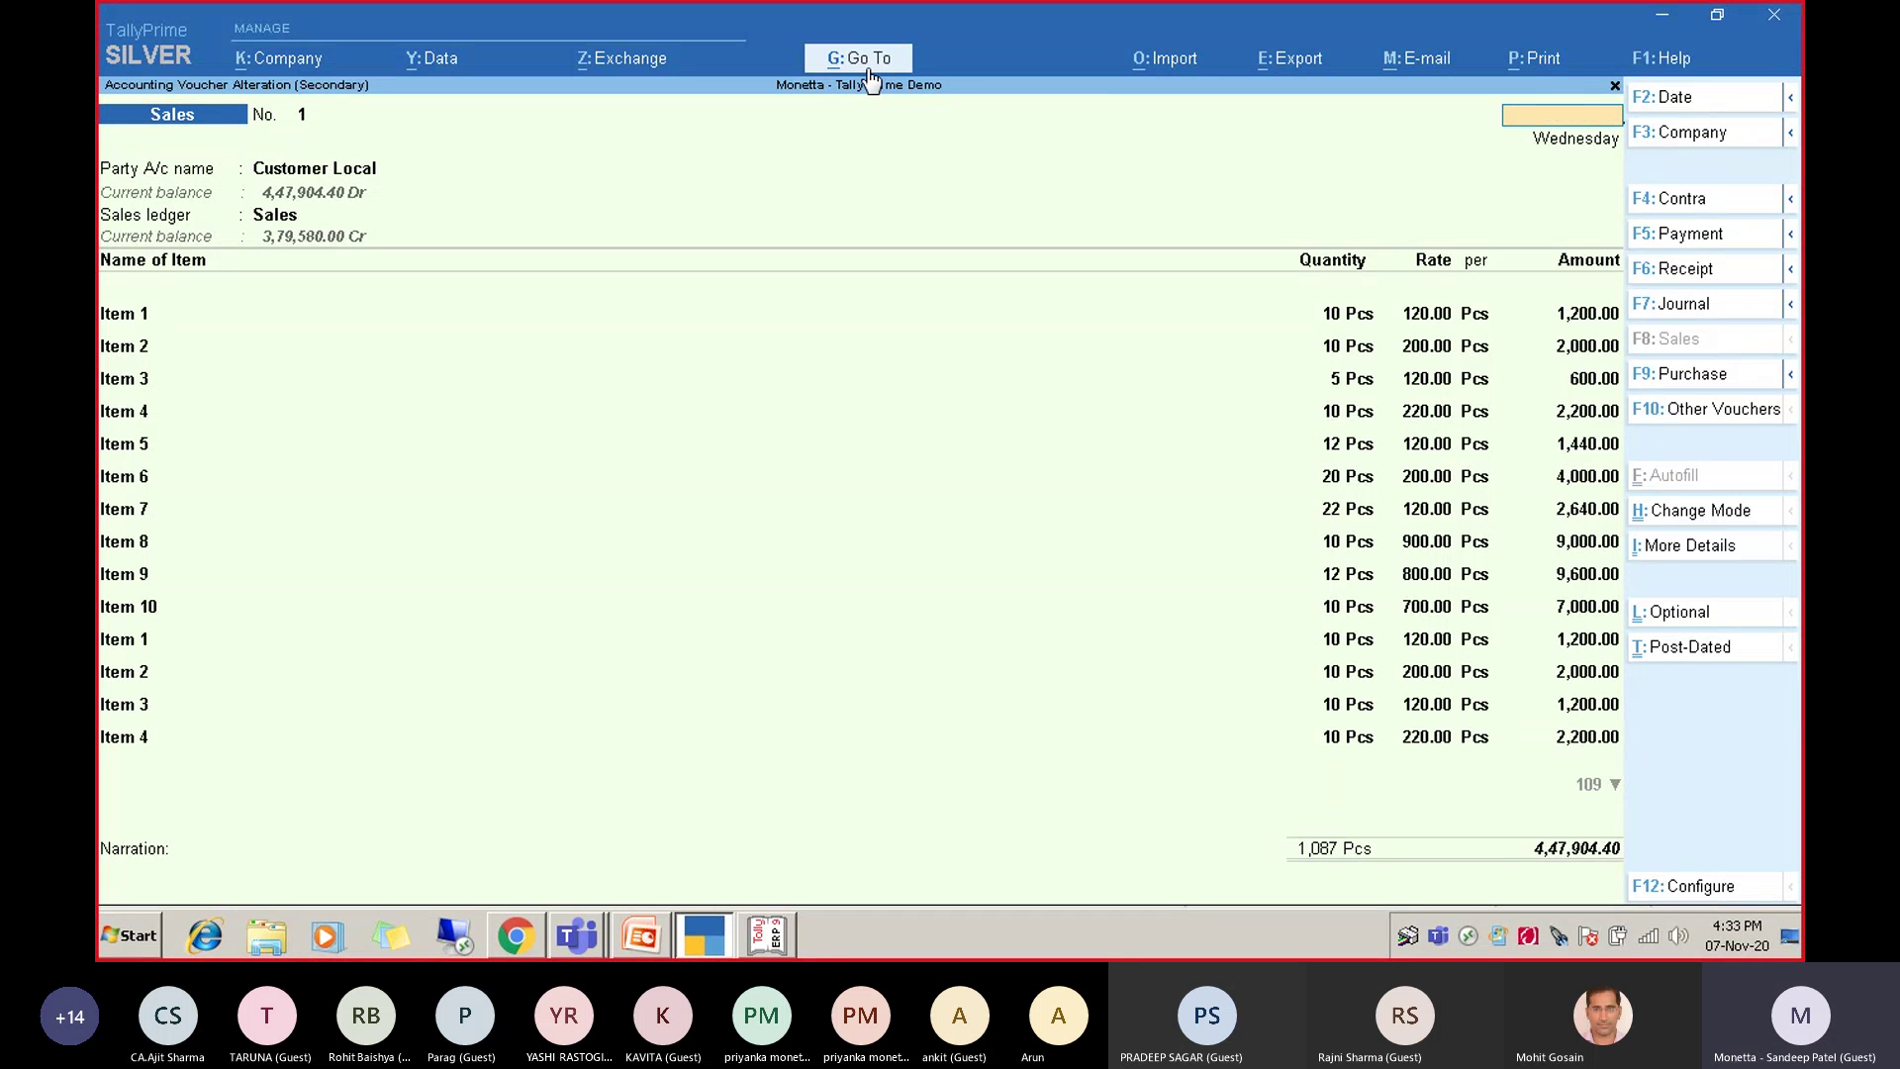
Quit Sales voucher No. 1, create blank voucher No. 2, and check More Details and voucher modes.
{"action": "key", "text": "Escape"}
{"action": "key", "text": "y"}
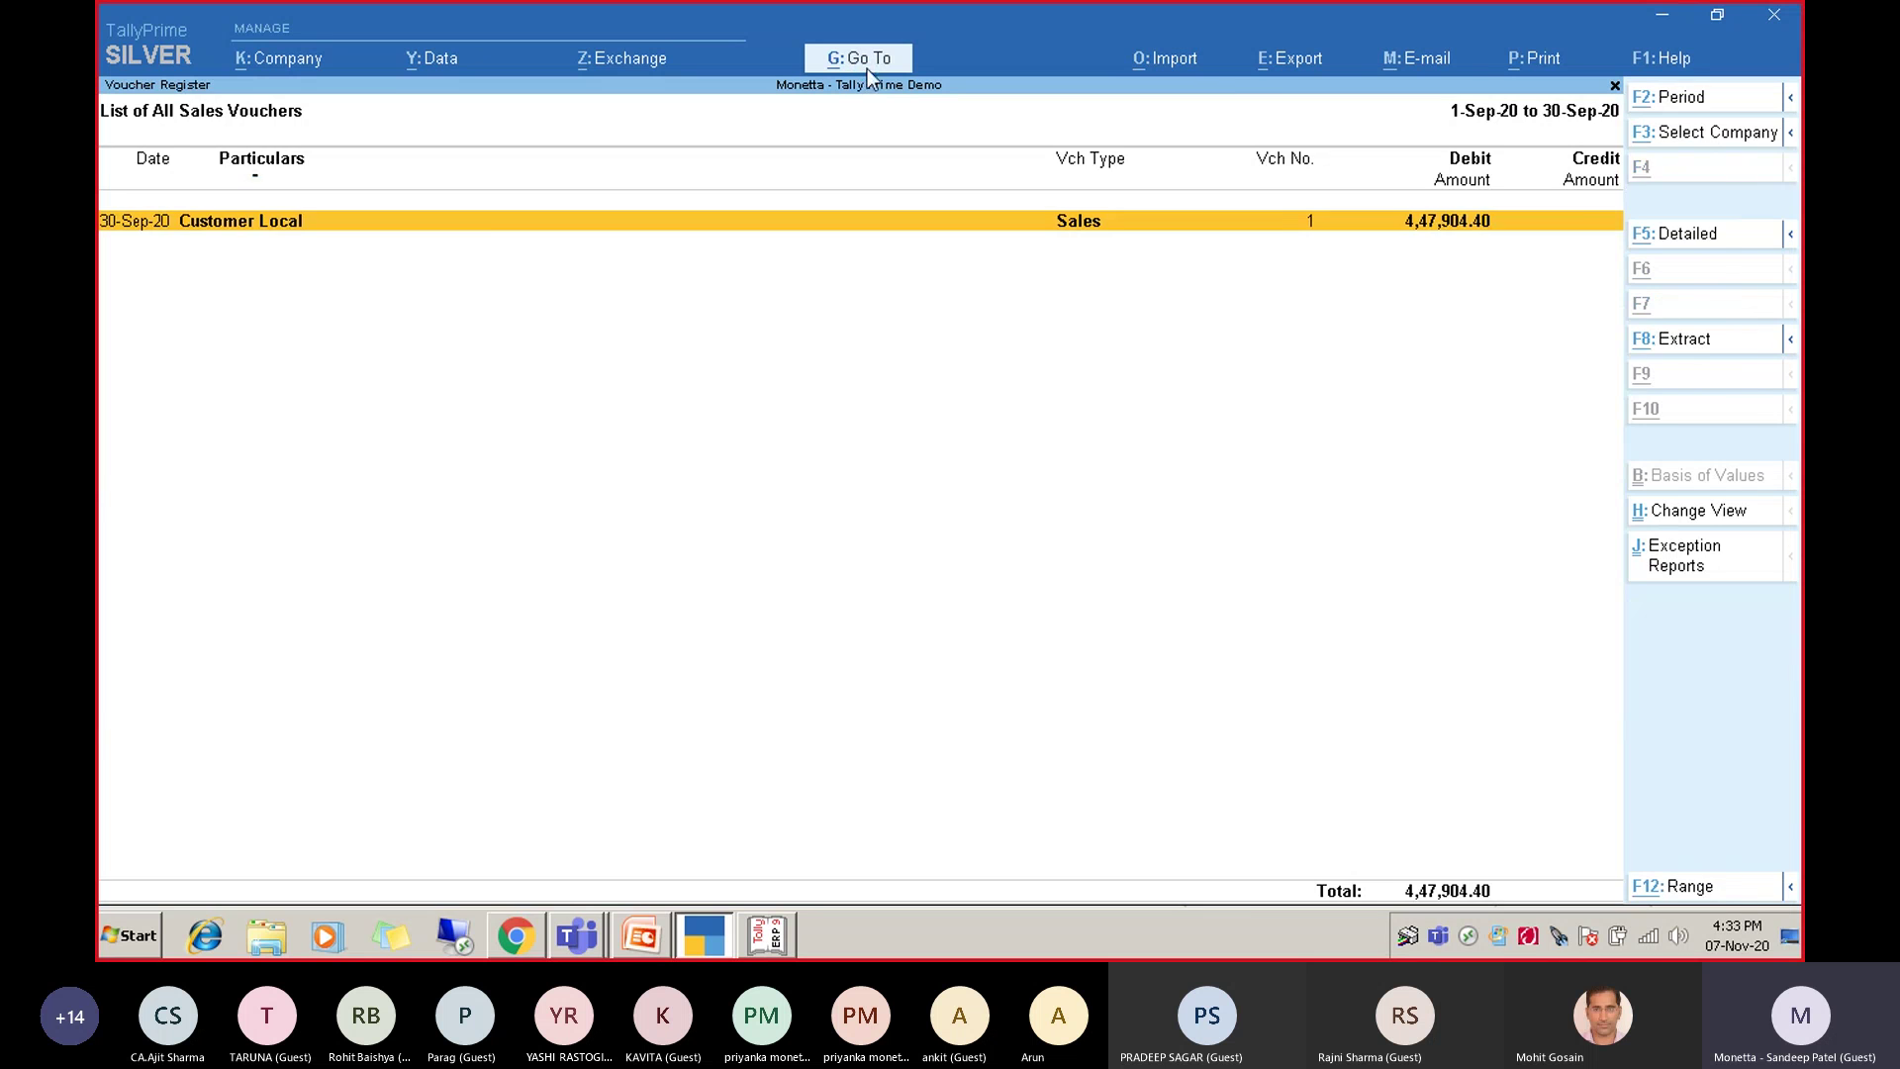
{"action": "key", "text": "alt+a"}
{"action": "key", "text": "Down"}
{"action": "key", "text": "Down"}
{"action": "key", "text": "Down"}
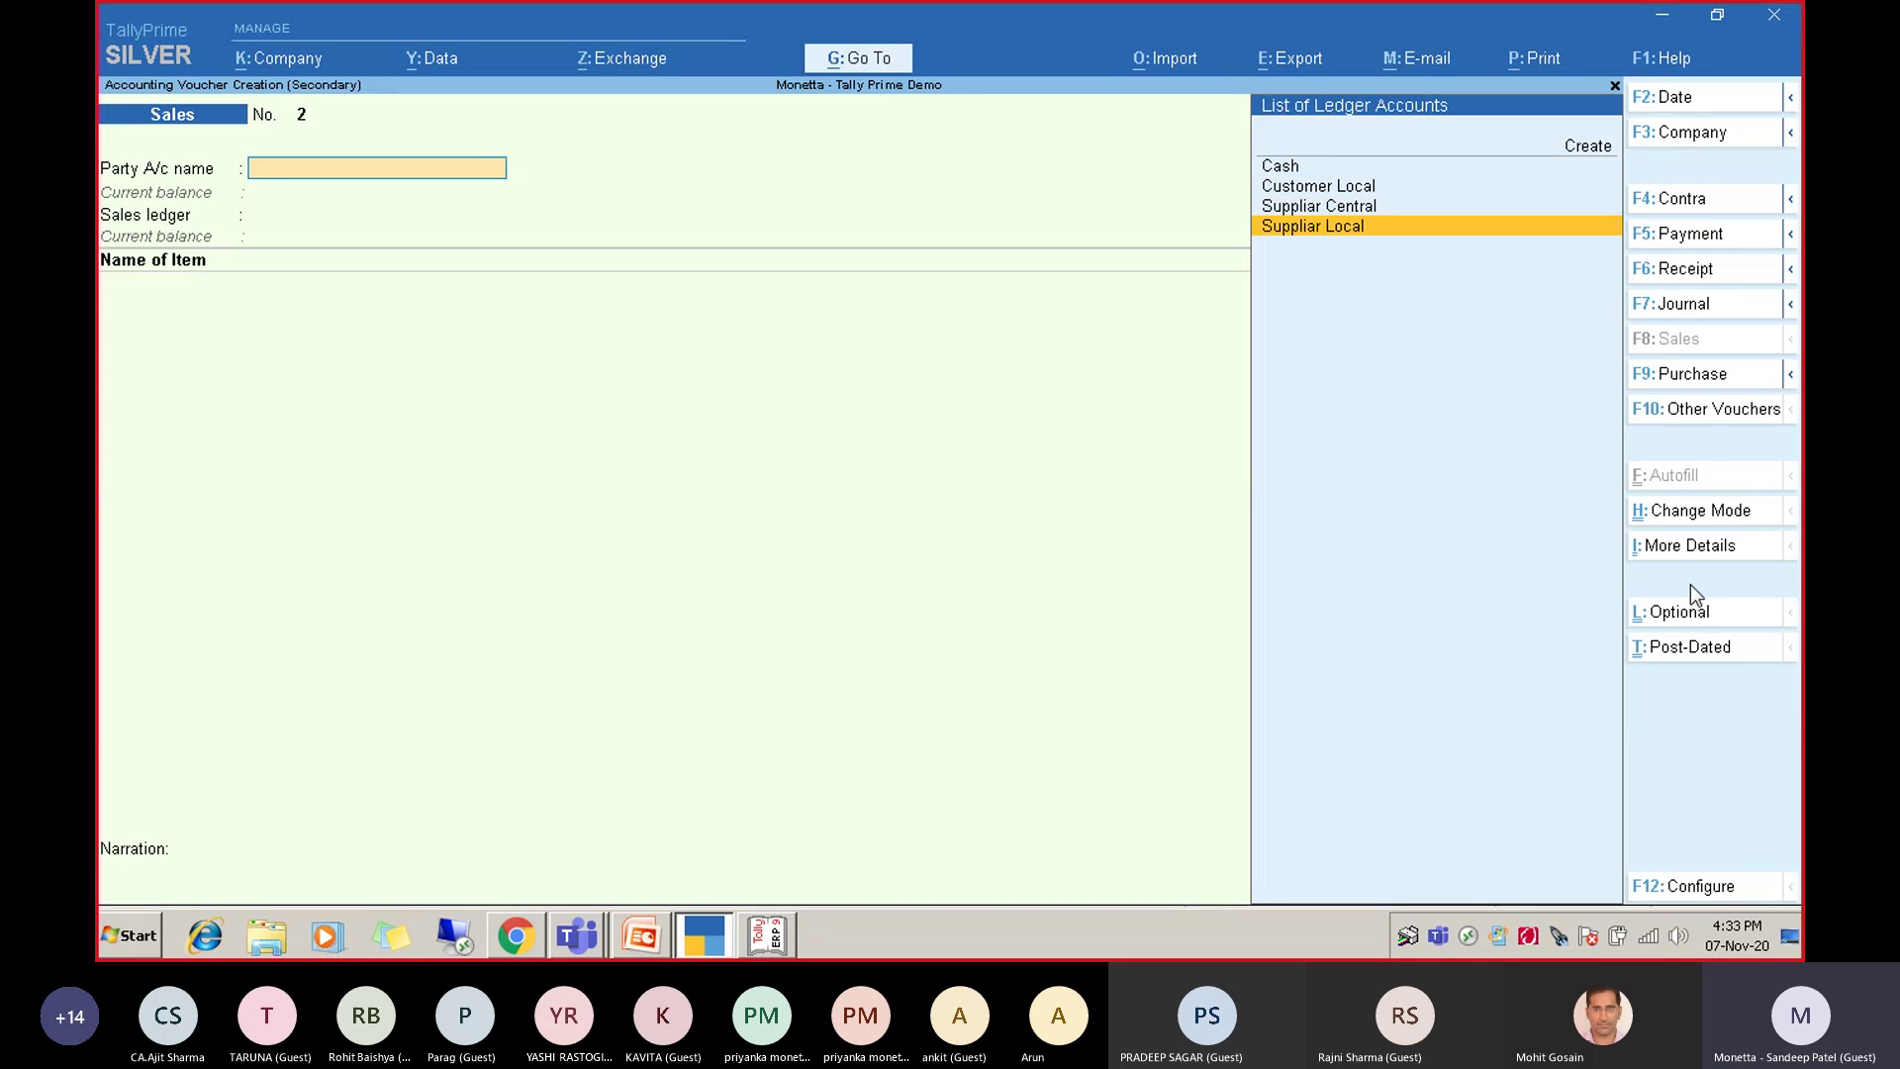
{"action": "left_click", "coordinate": [1736, 547]}
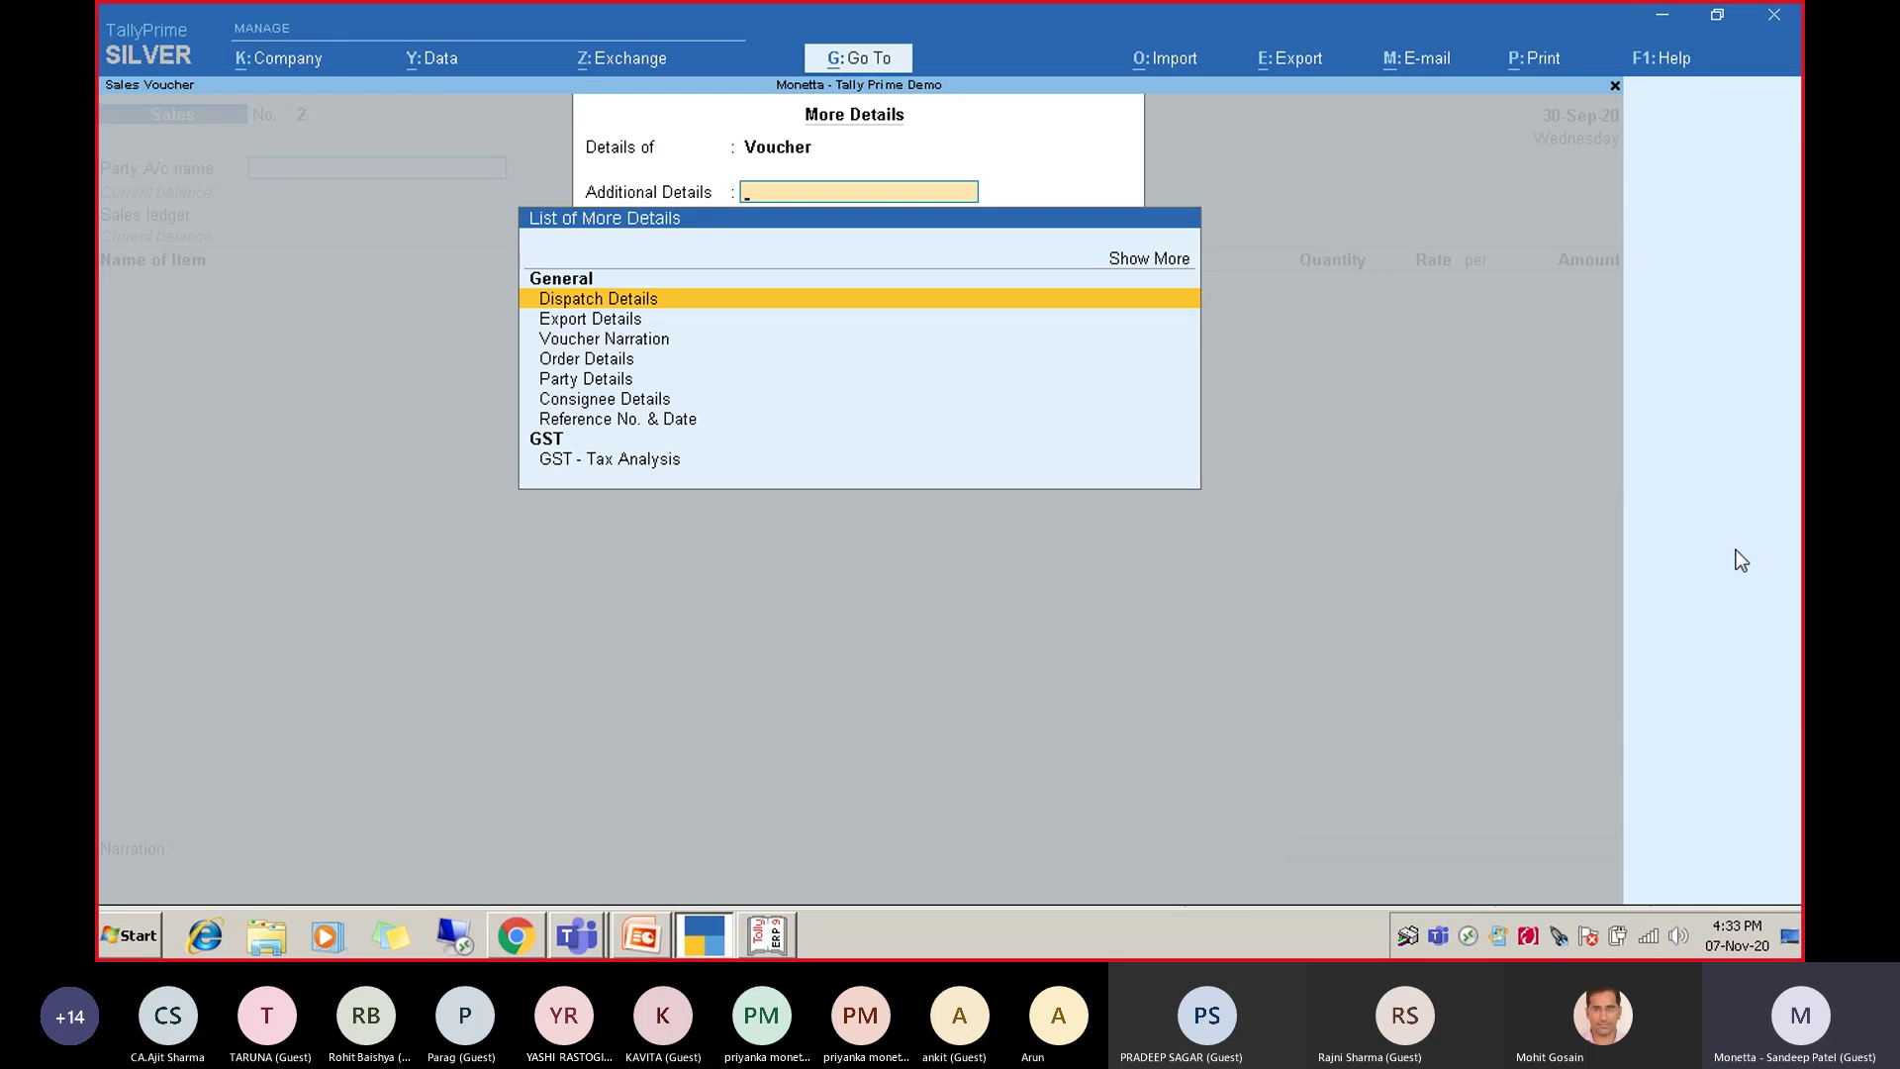
{"action": "key", "text": "Escape"}
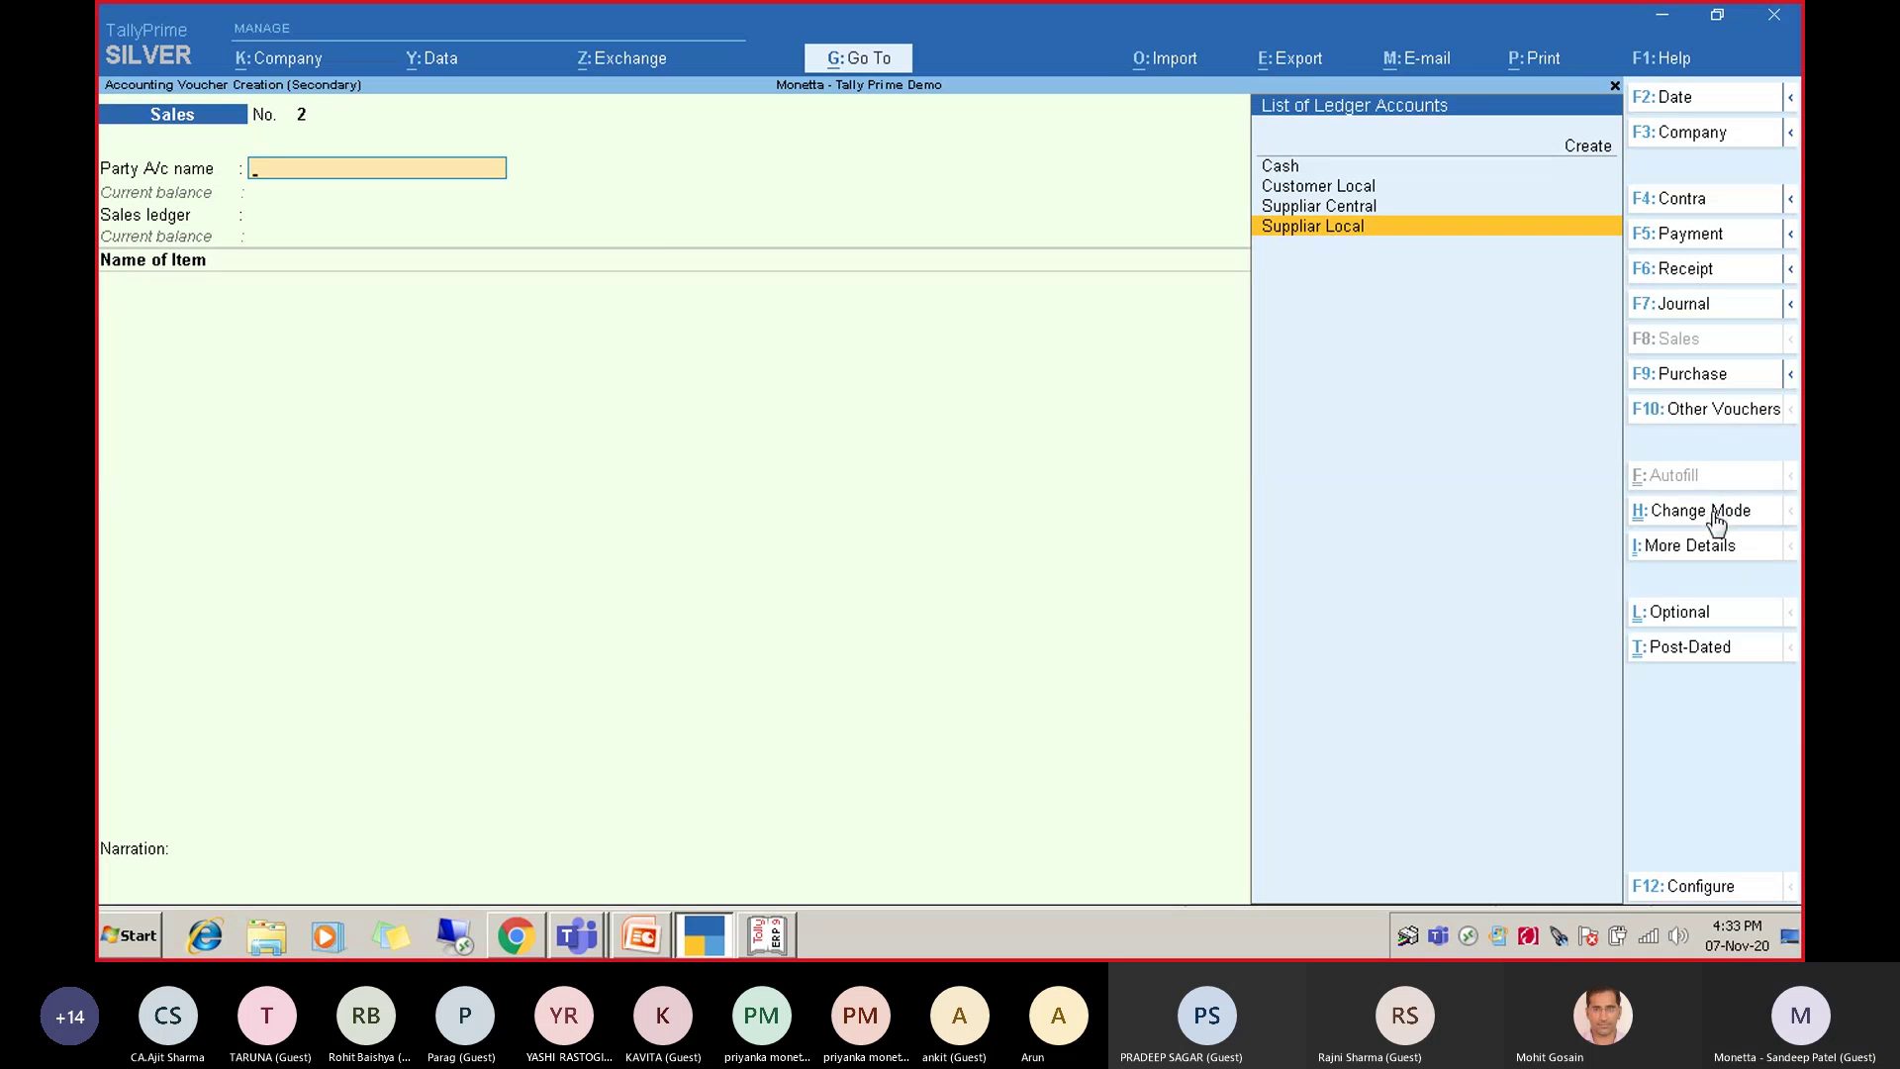
{"action": "left_click", "coordinate": [1715, 514]}
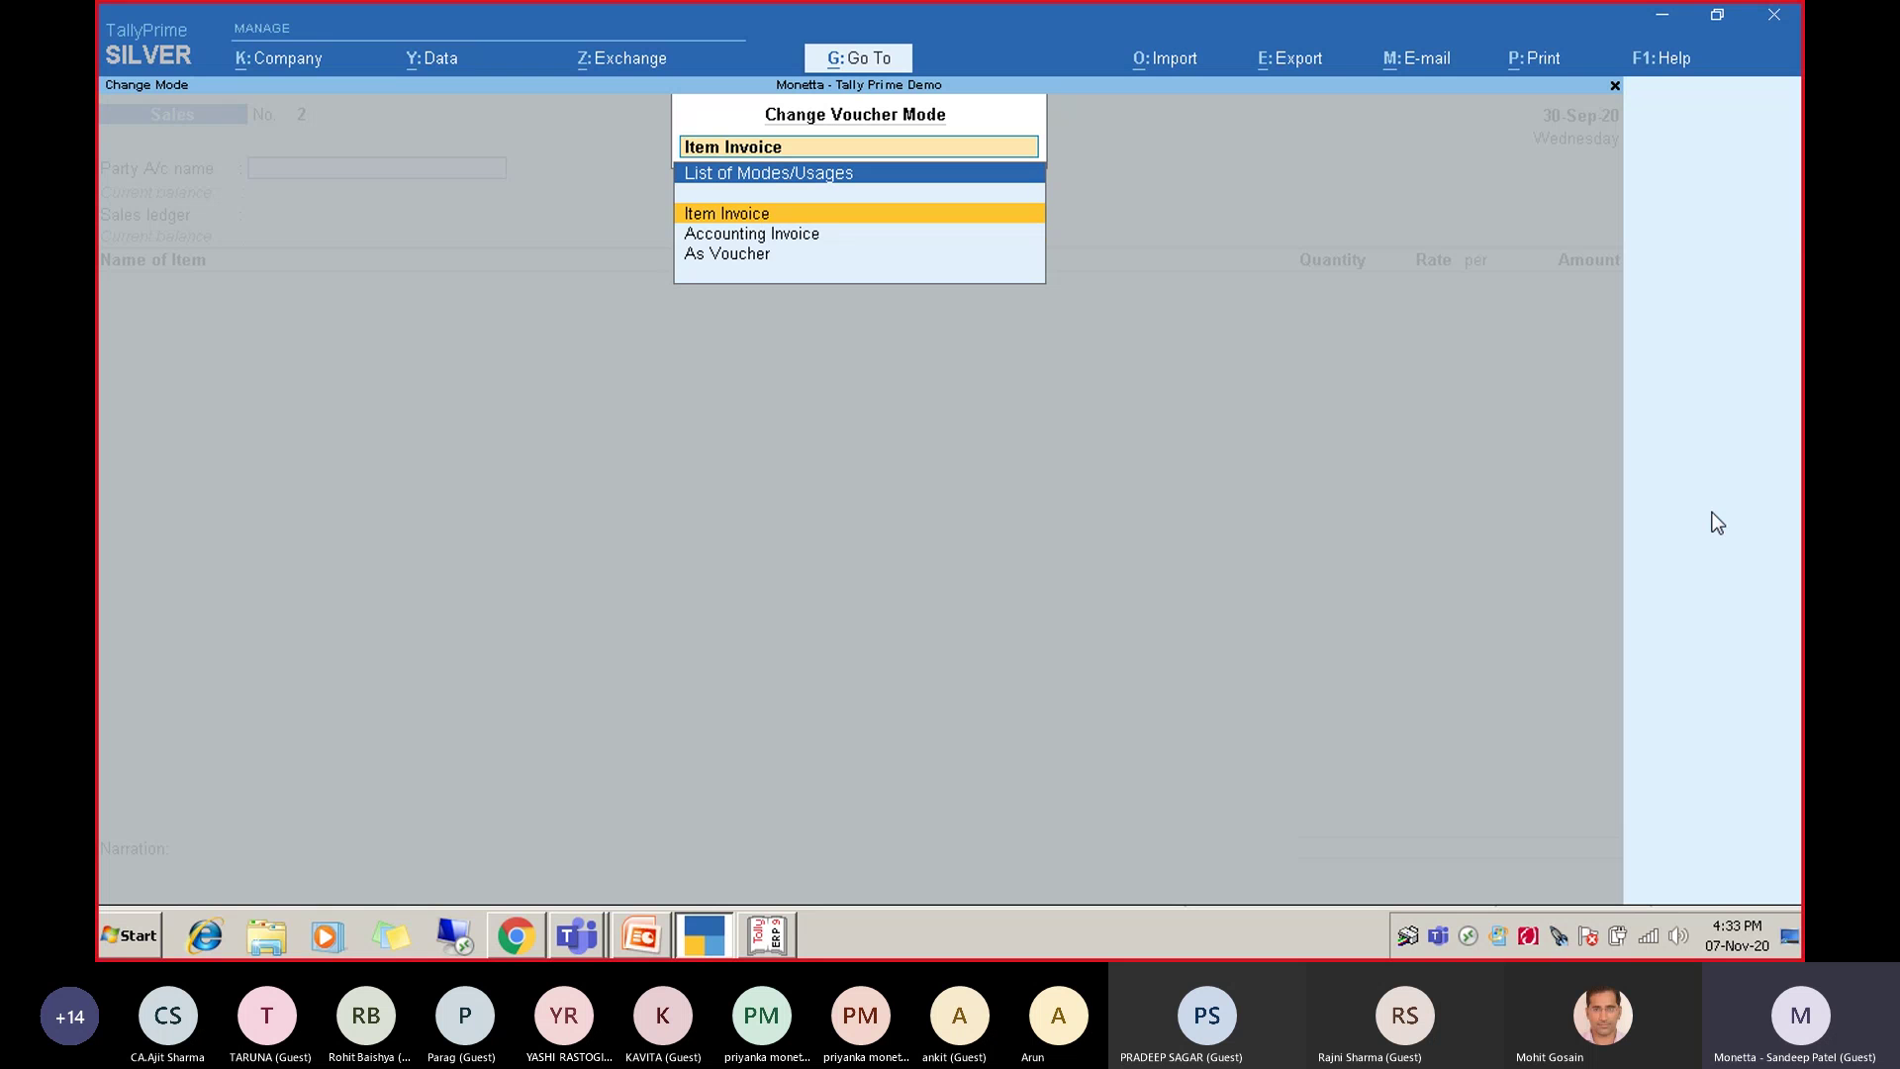
Change Sales voucher No. 2 to Accounting Invoice, then back to Item Invoice.
{"action": "key", "text": "Down"}
{"action": "key", "text": "Down"}
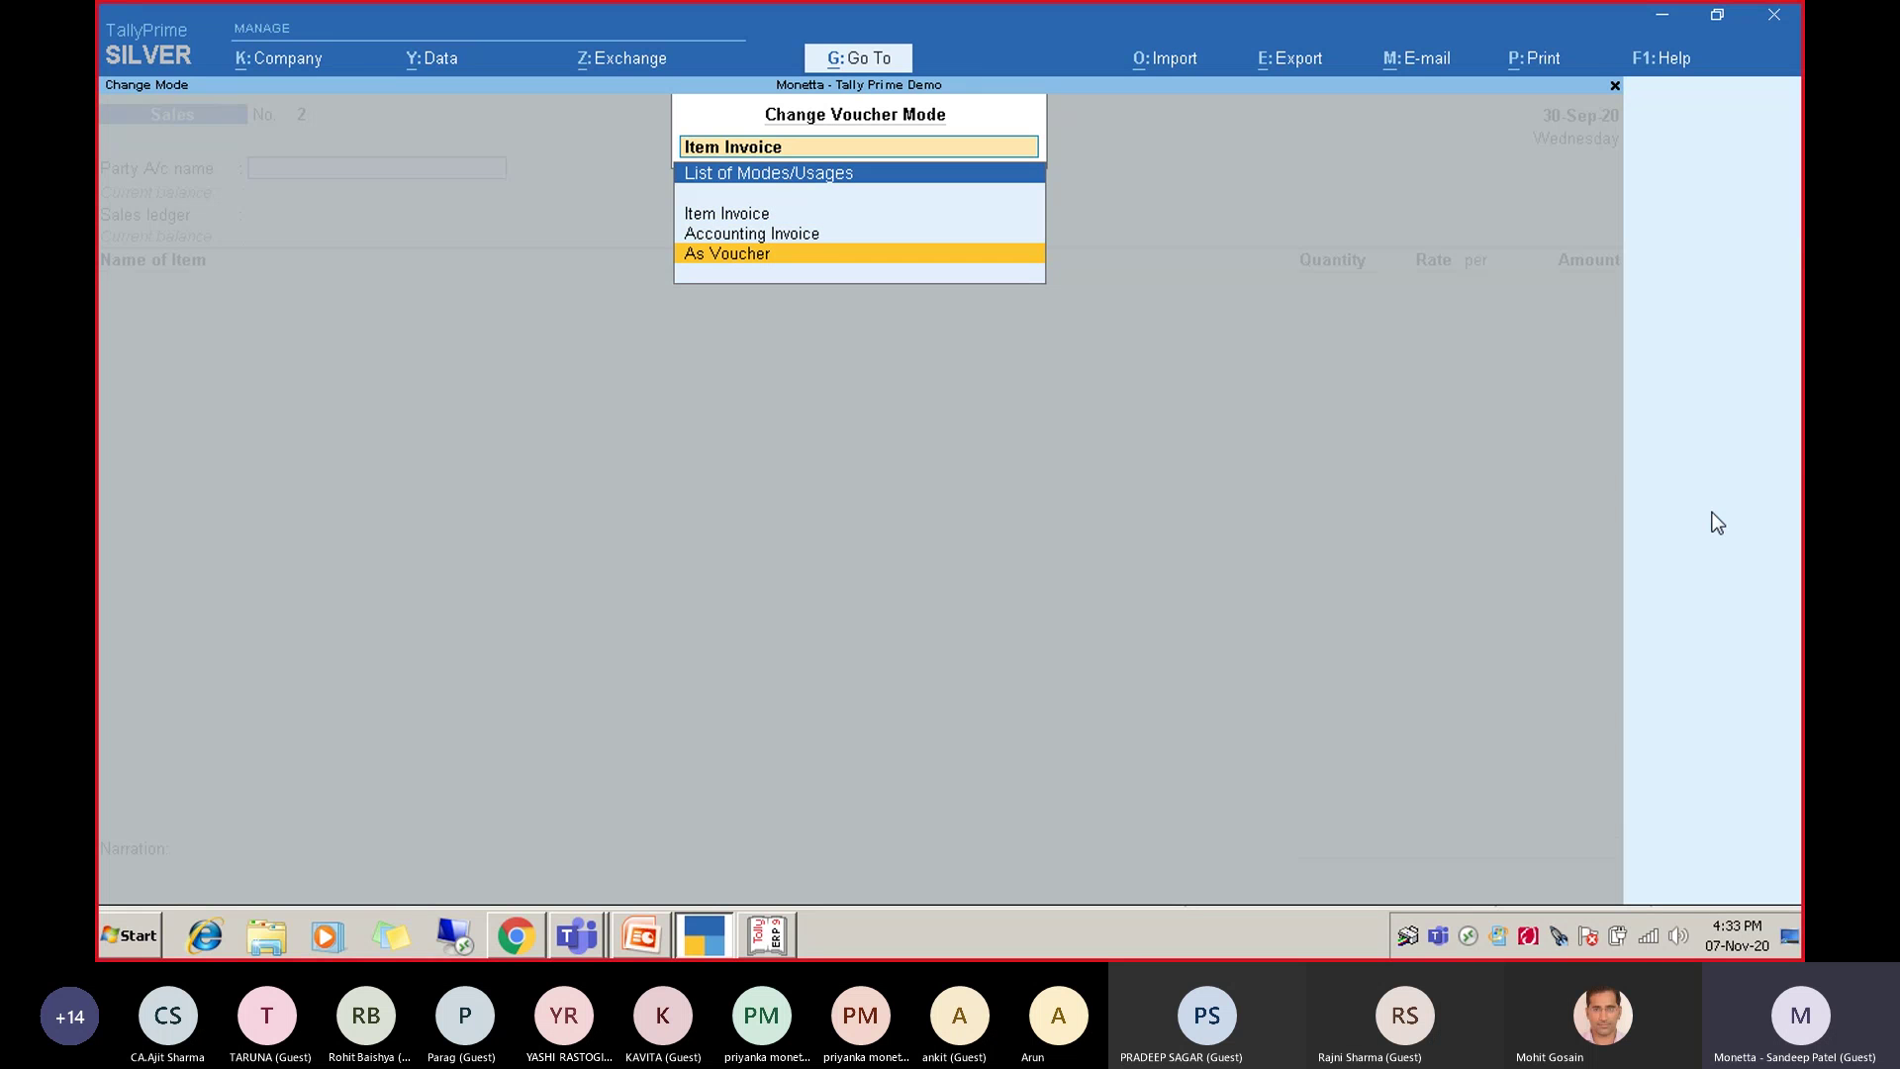
{"action": "key", "text": "Up"}
{"action": "key", "text": "Up"}
{"action": "key", "text": "Down"}
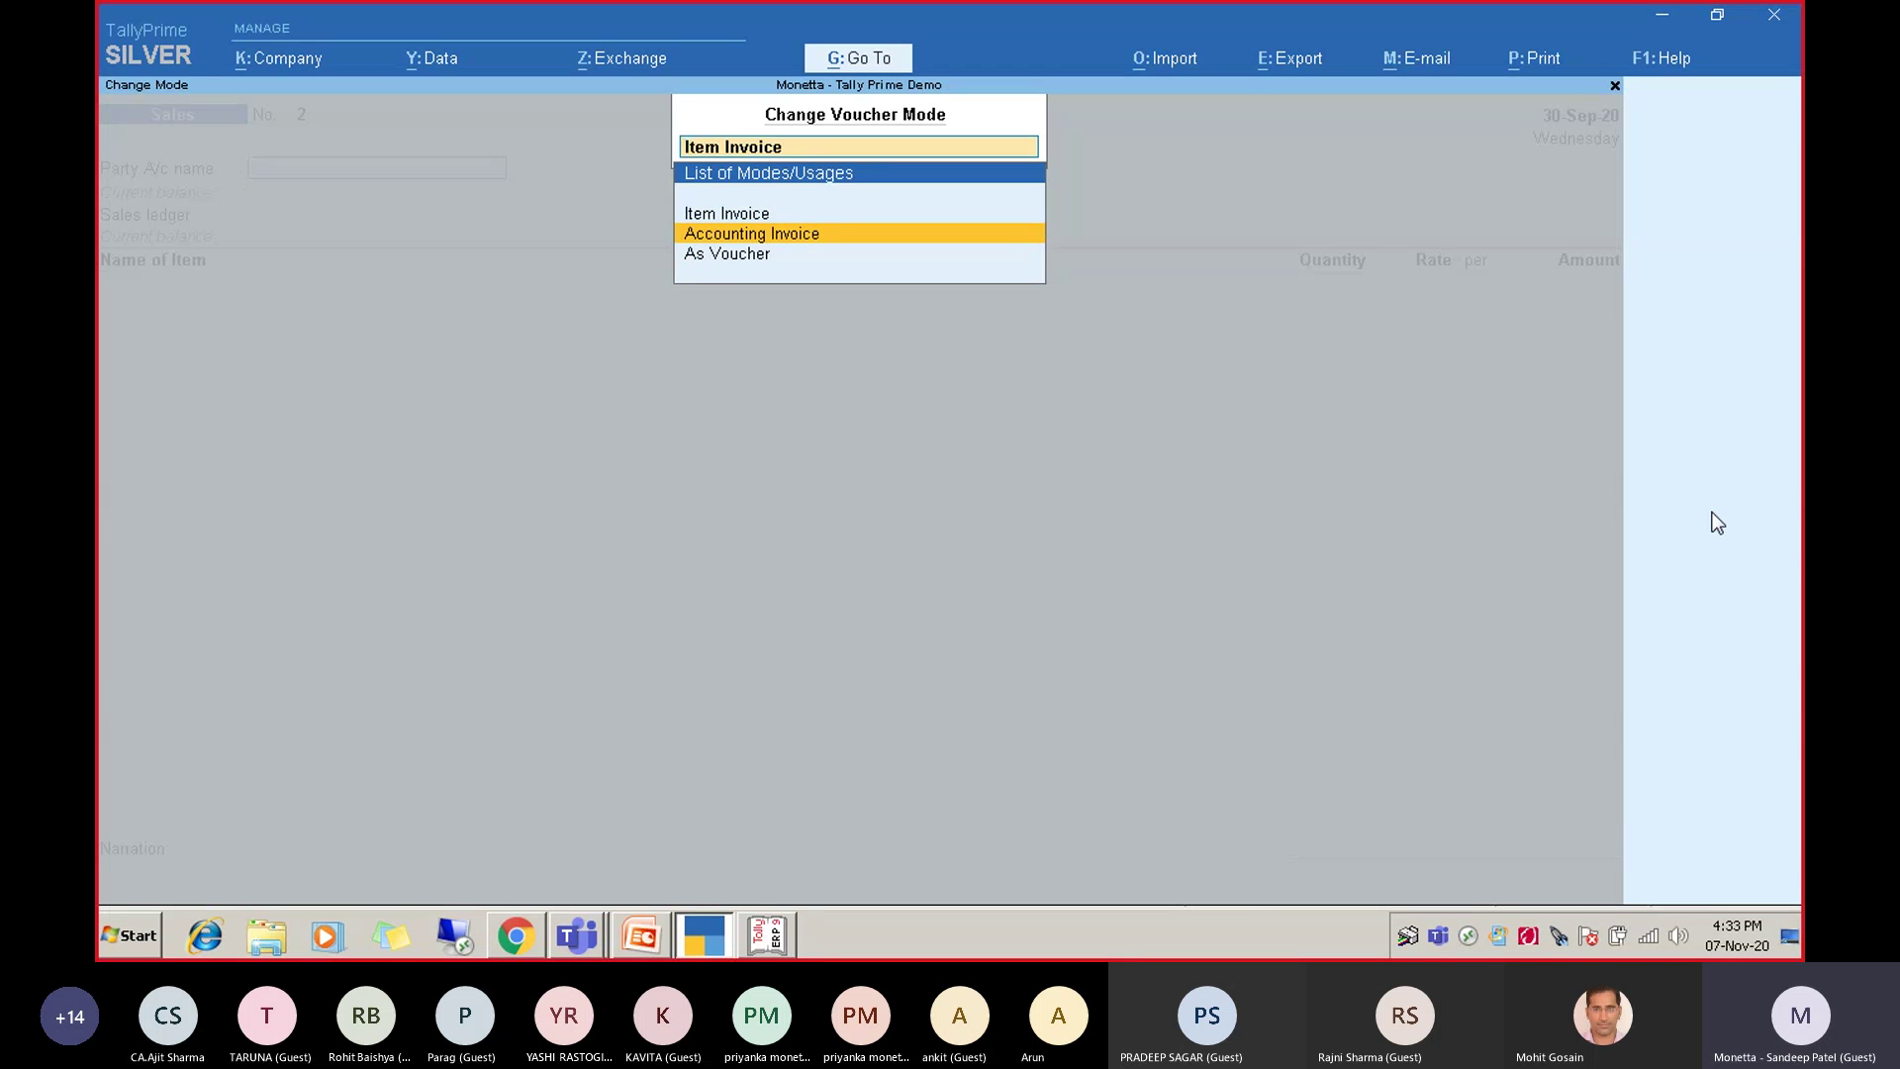
{"action": "key", "text": "Return"}
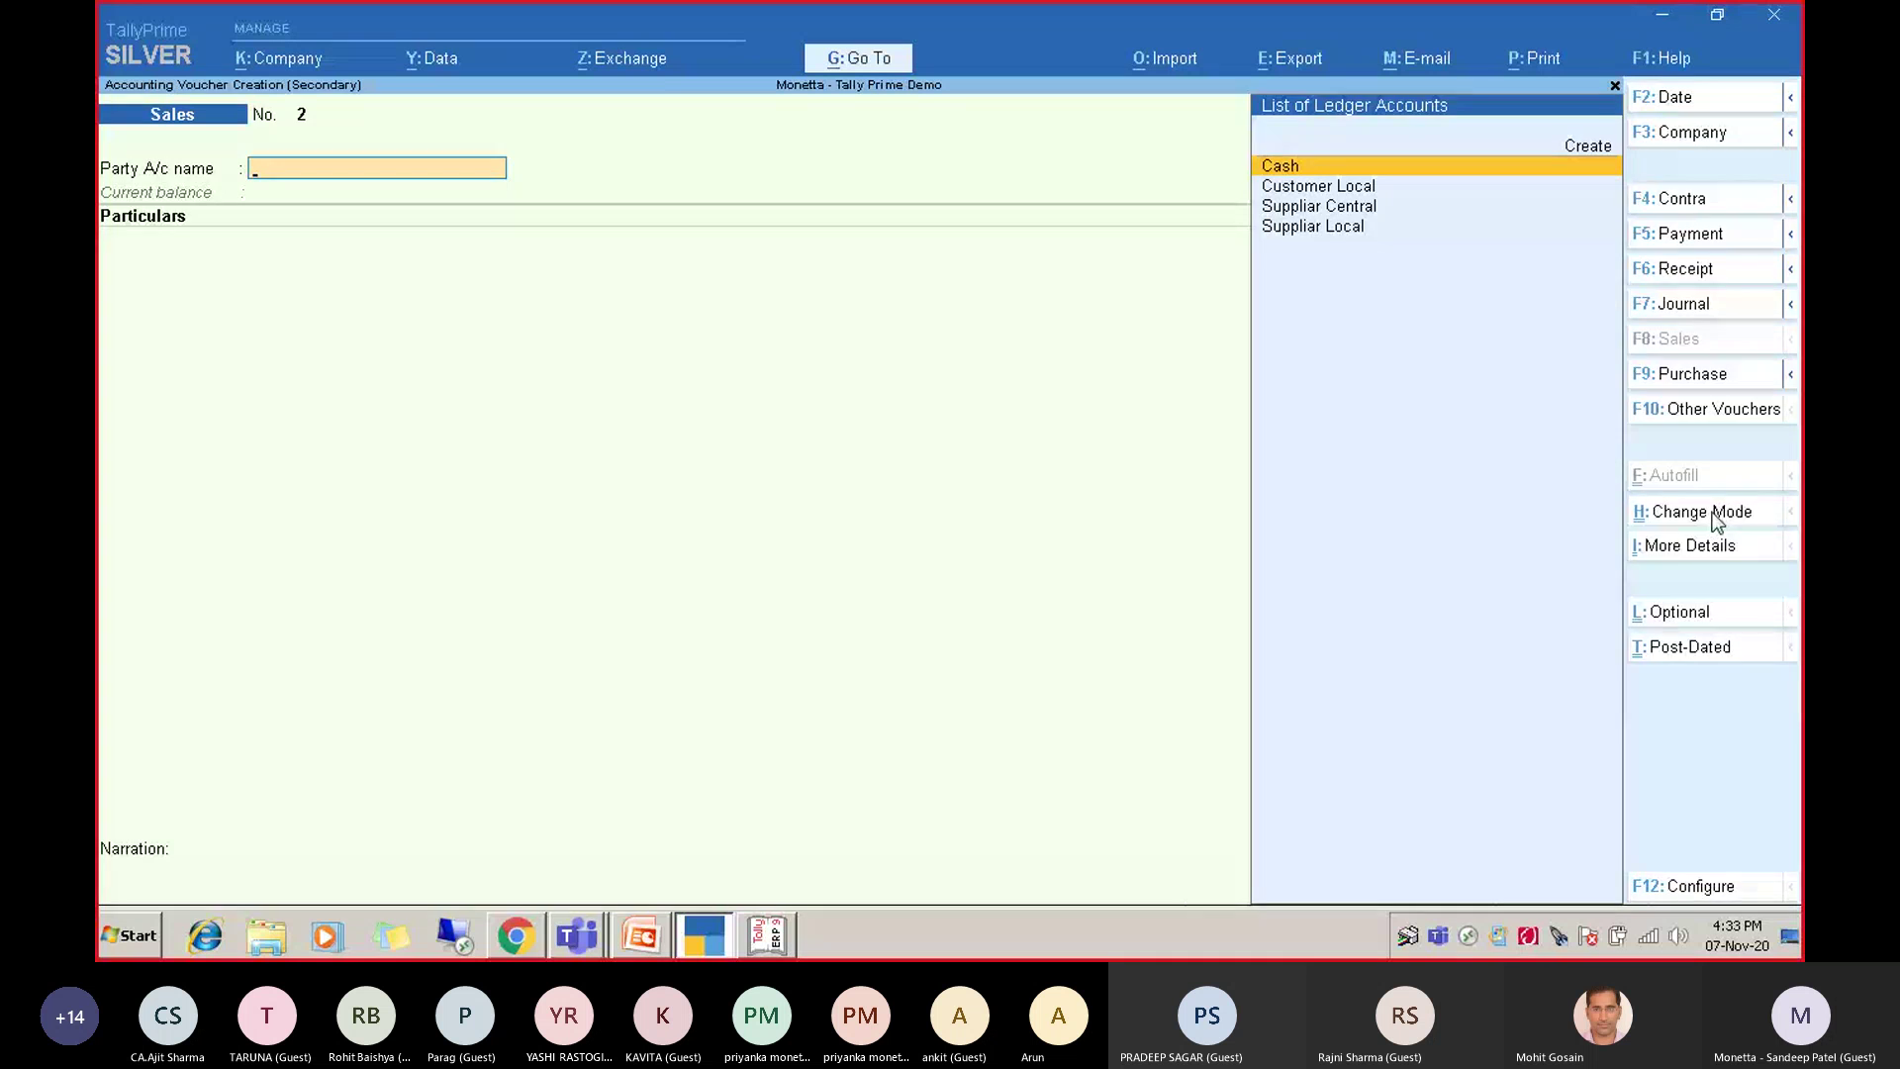
{"action": "left_click", "coordinate": [1715, 514]}
{"action": "key", "text": "Up"}
{"action": "key", "text": "Return"}
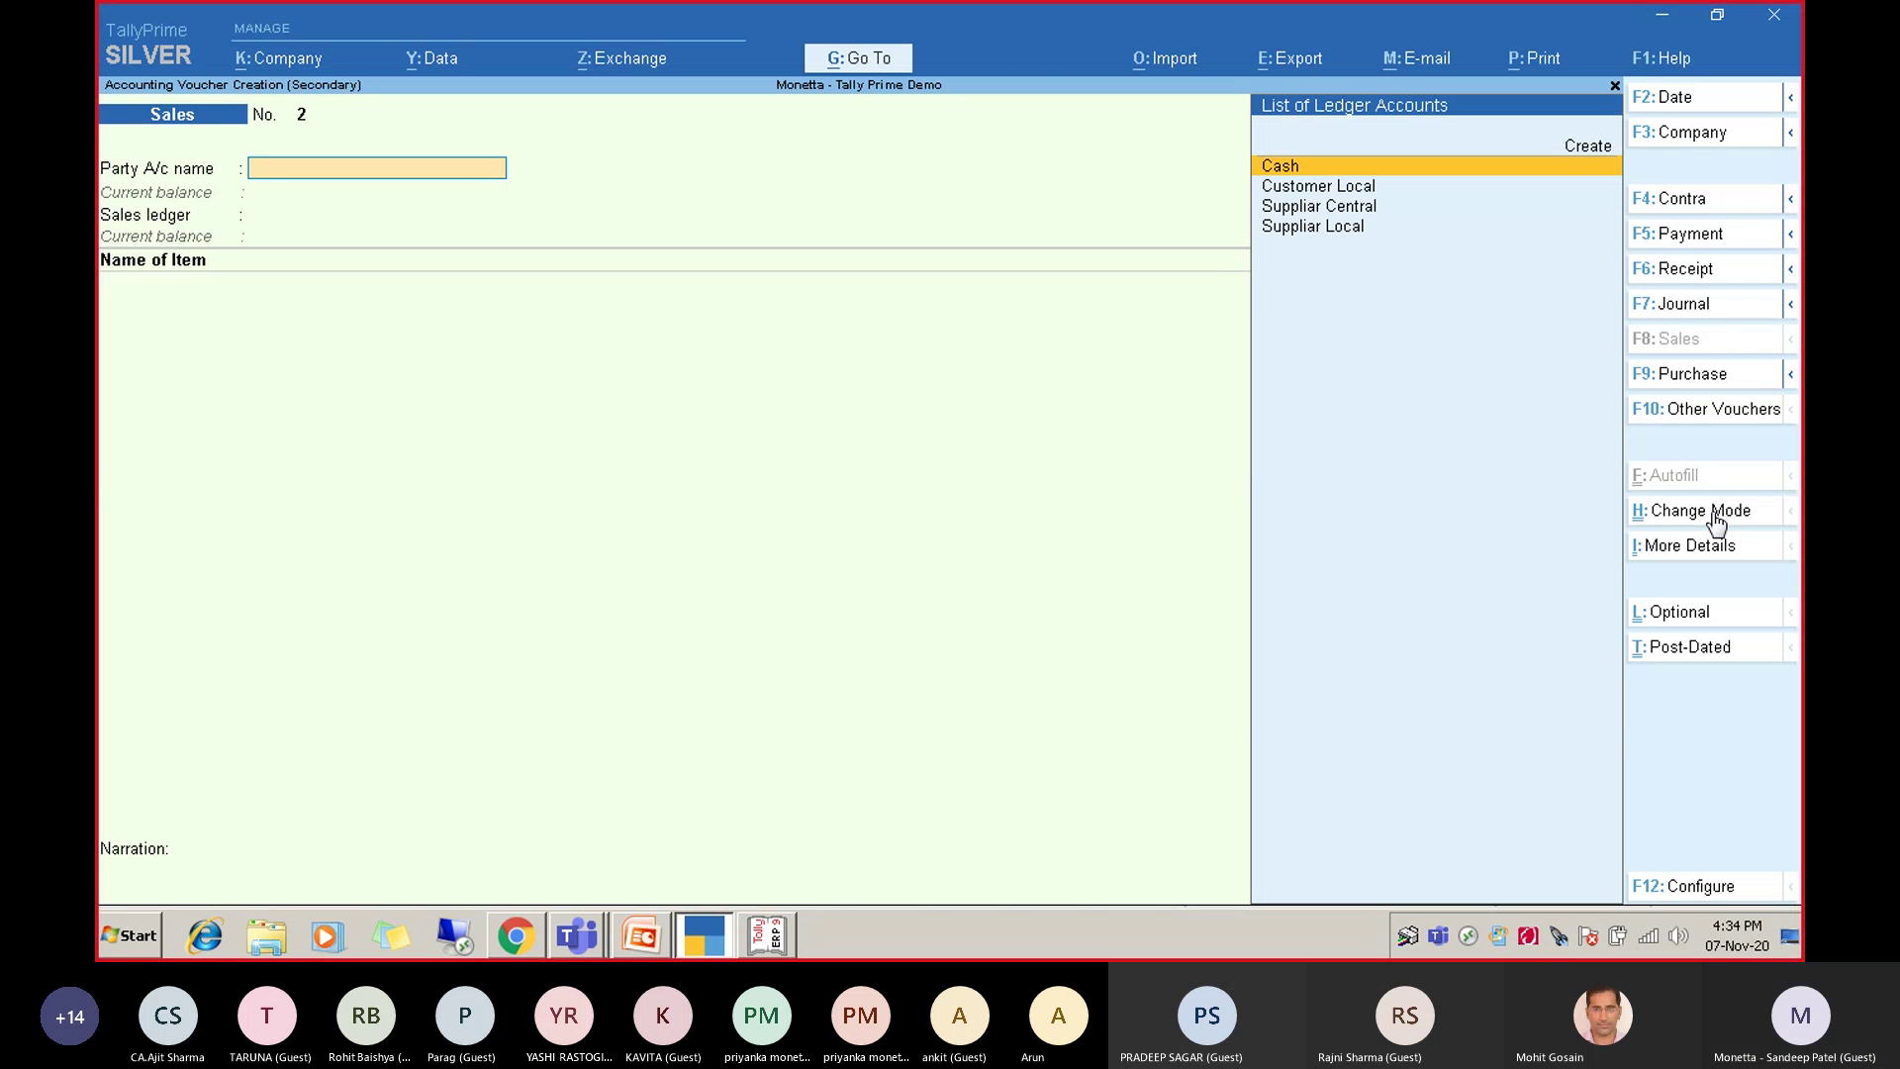
Leave blank Sales voucher No. 2 and return to the Gateway of Tally.
{"action": "key", "text": "Escape"}
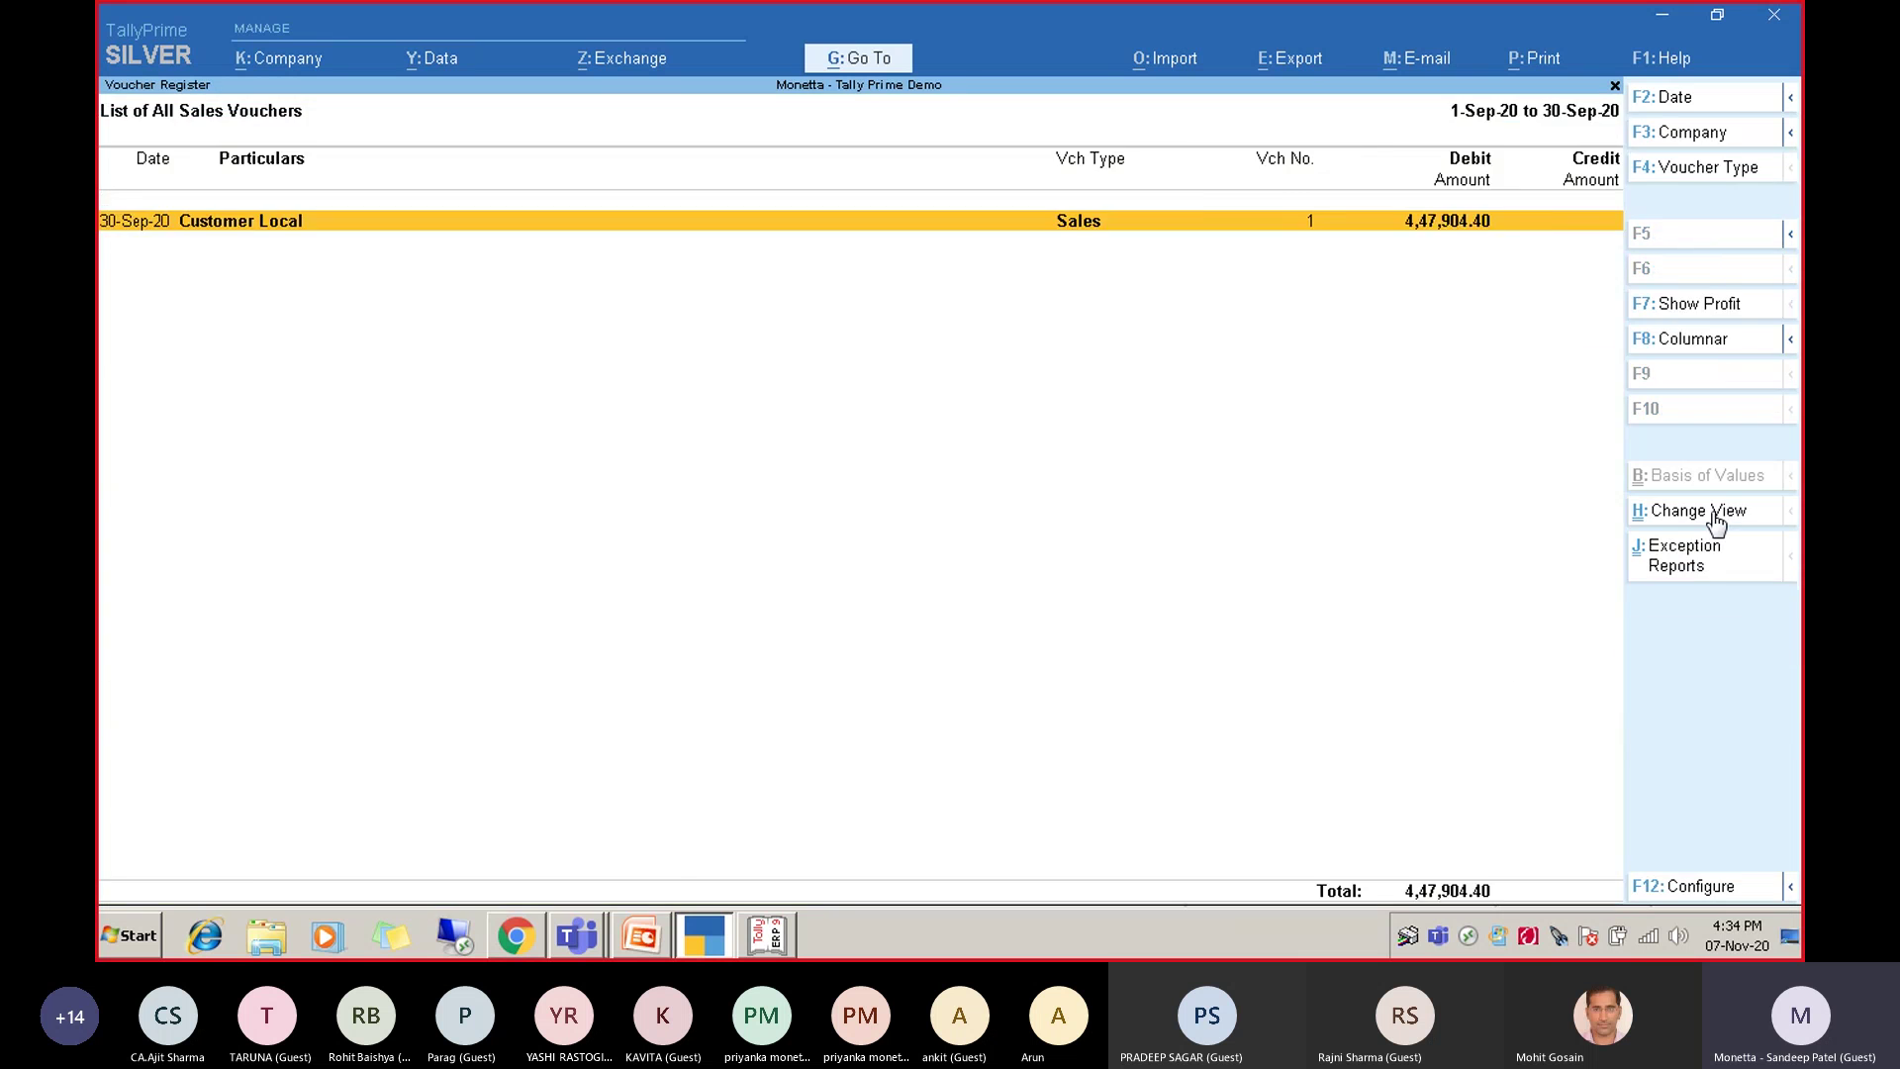
{"action": "key", "text": "Escape"}
{"action": "key", "text": "Escape"}
{"action": "key", "text": "Escape"}
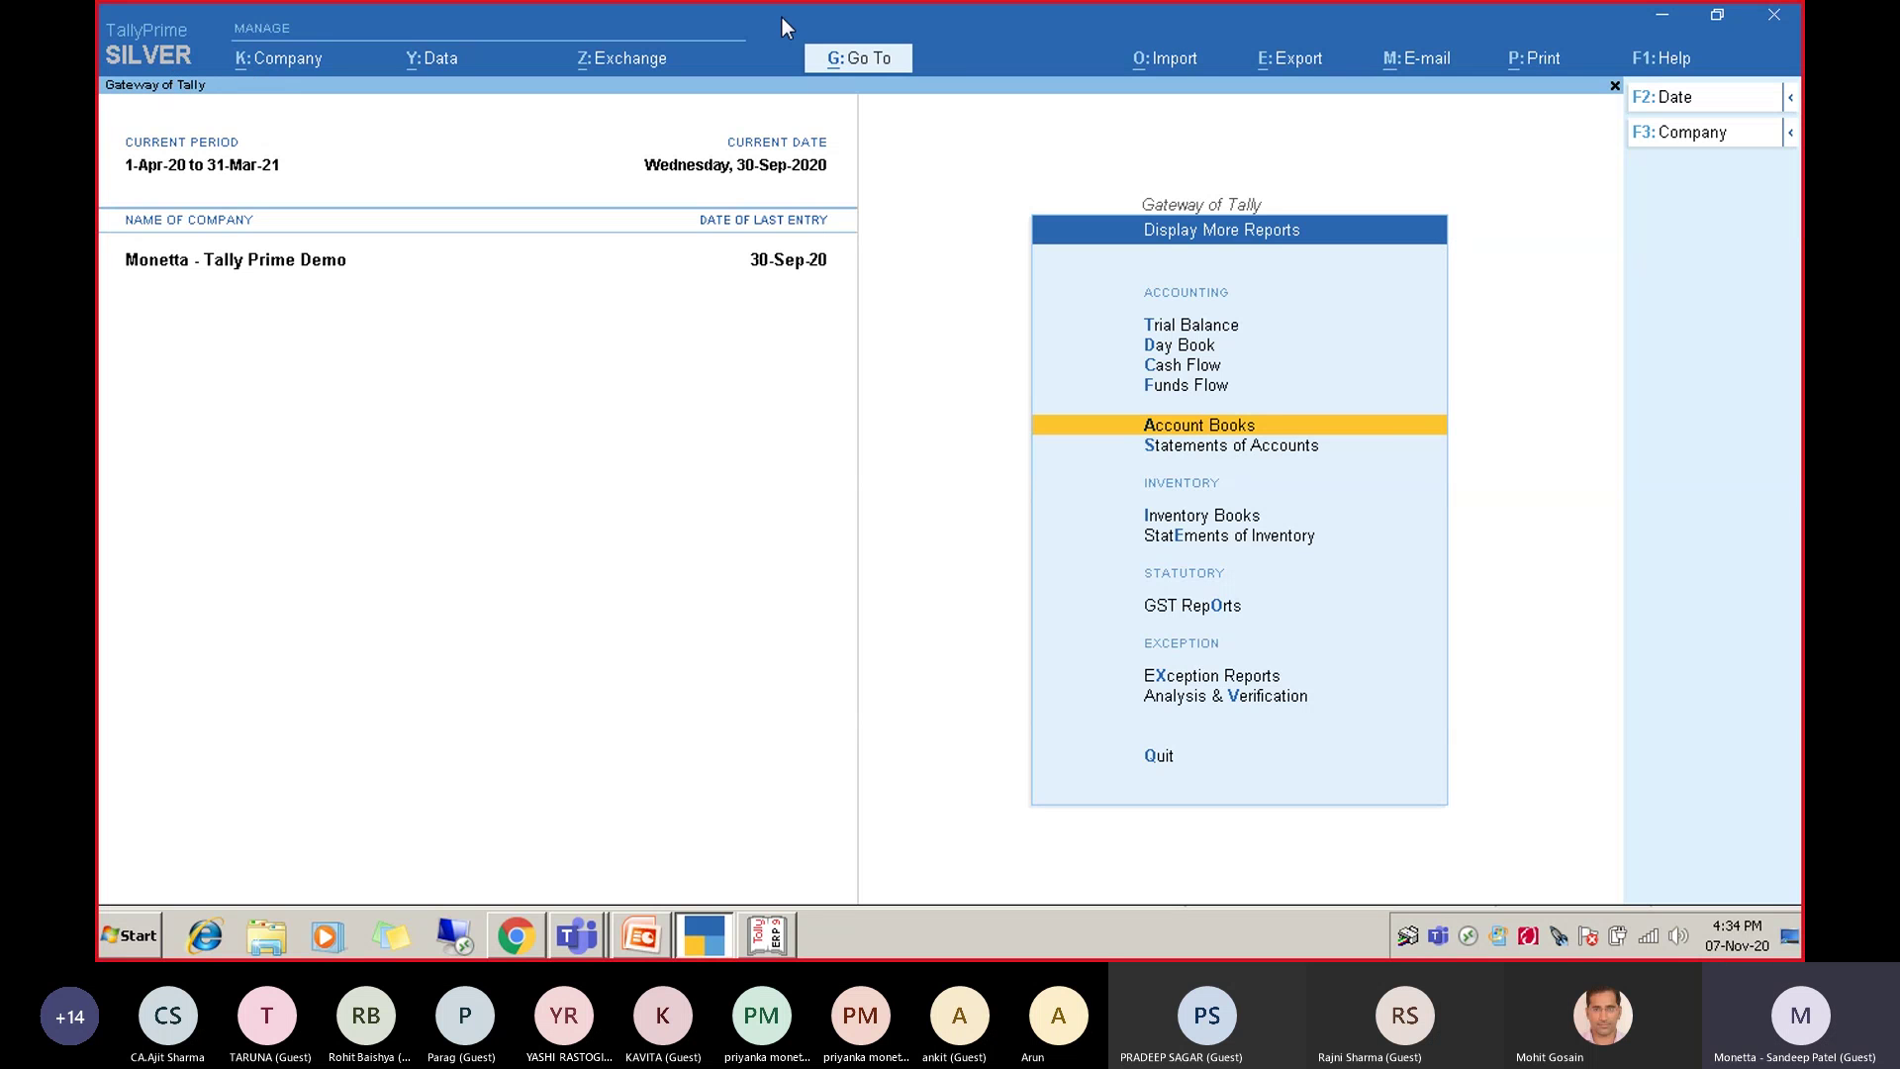
View the licence details under Help > Settings > Manage License, then return to the Gateway.
{"action": "left_click", "coordinate": [1644, 61]}
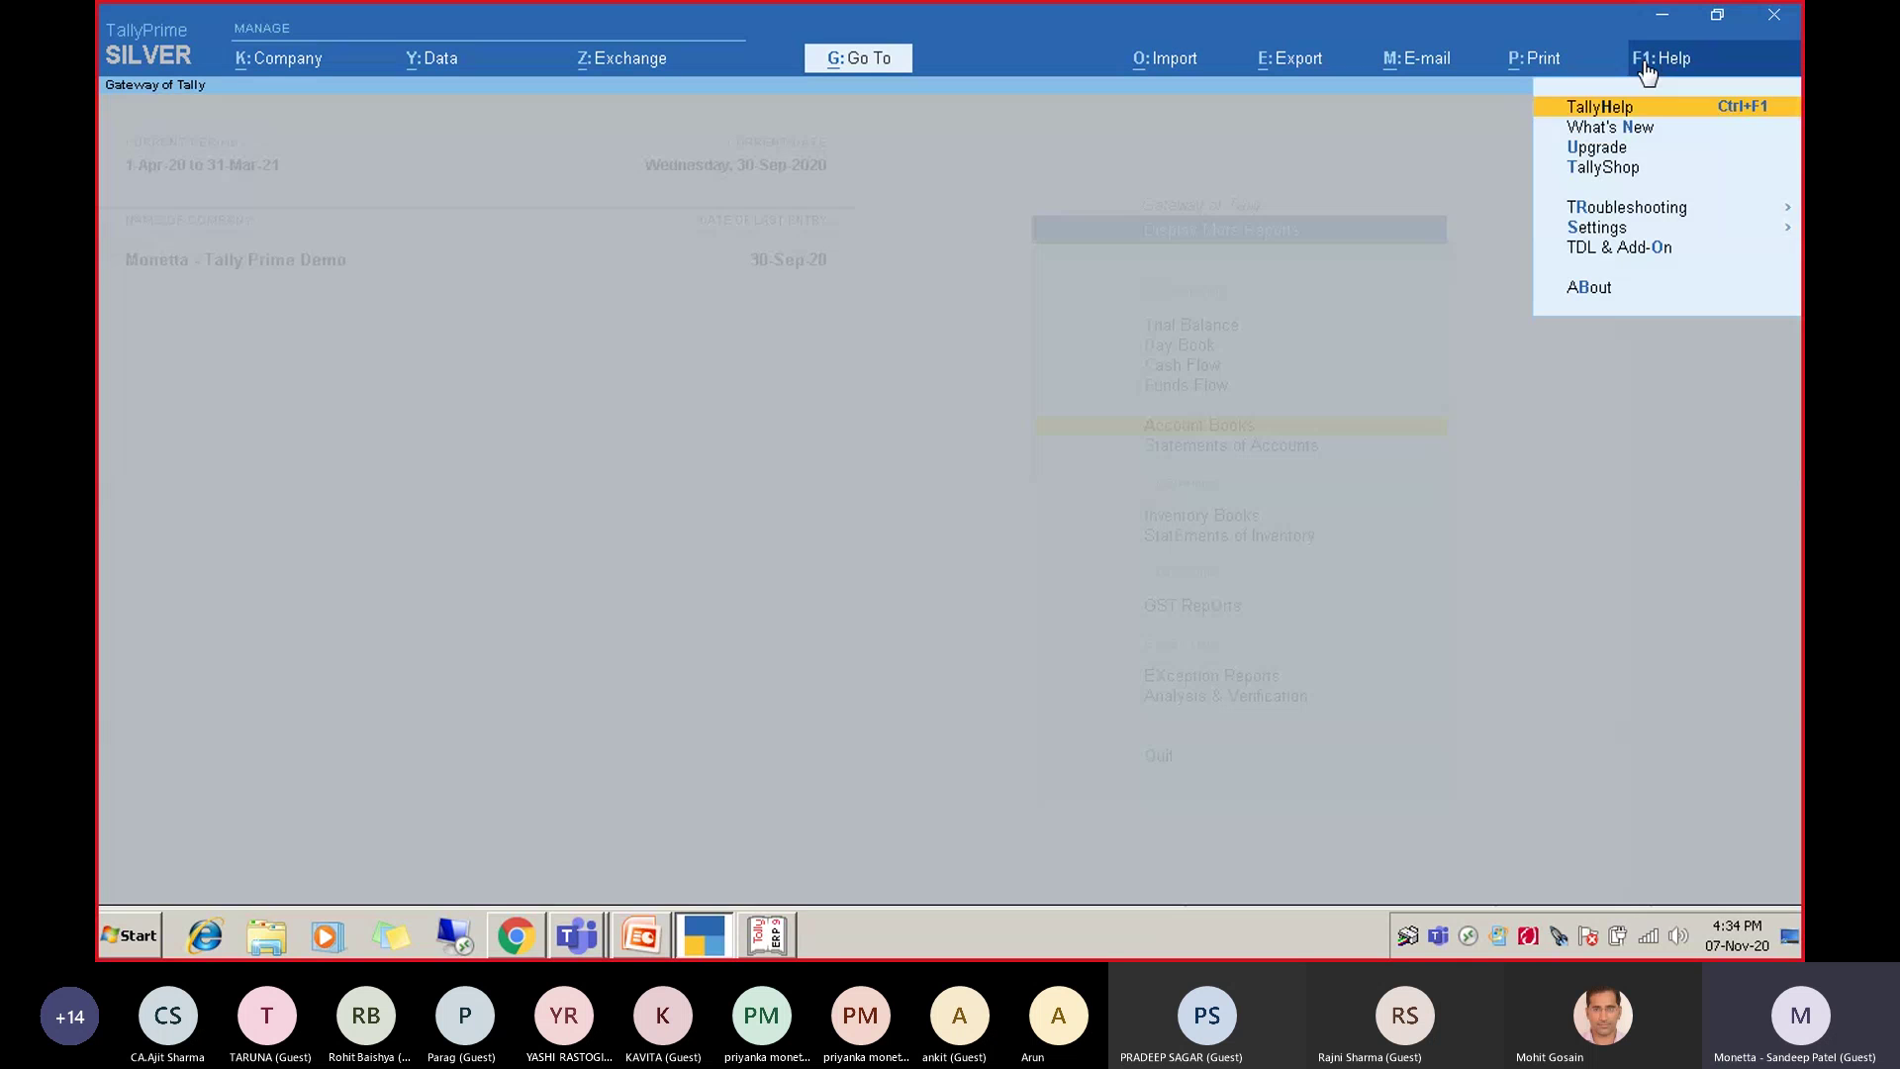
{"action": "key", "text": "Down"}
{"action": "key", "text": "Down"}
{"action": "key", "text": "Down"}
{"action": "key", "text": "Down"}
{"action": "key", "text": "Down"}
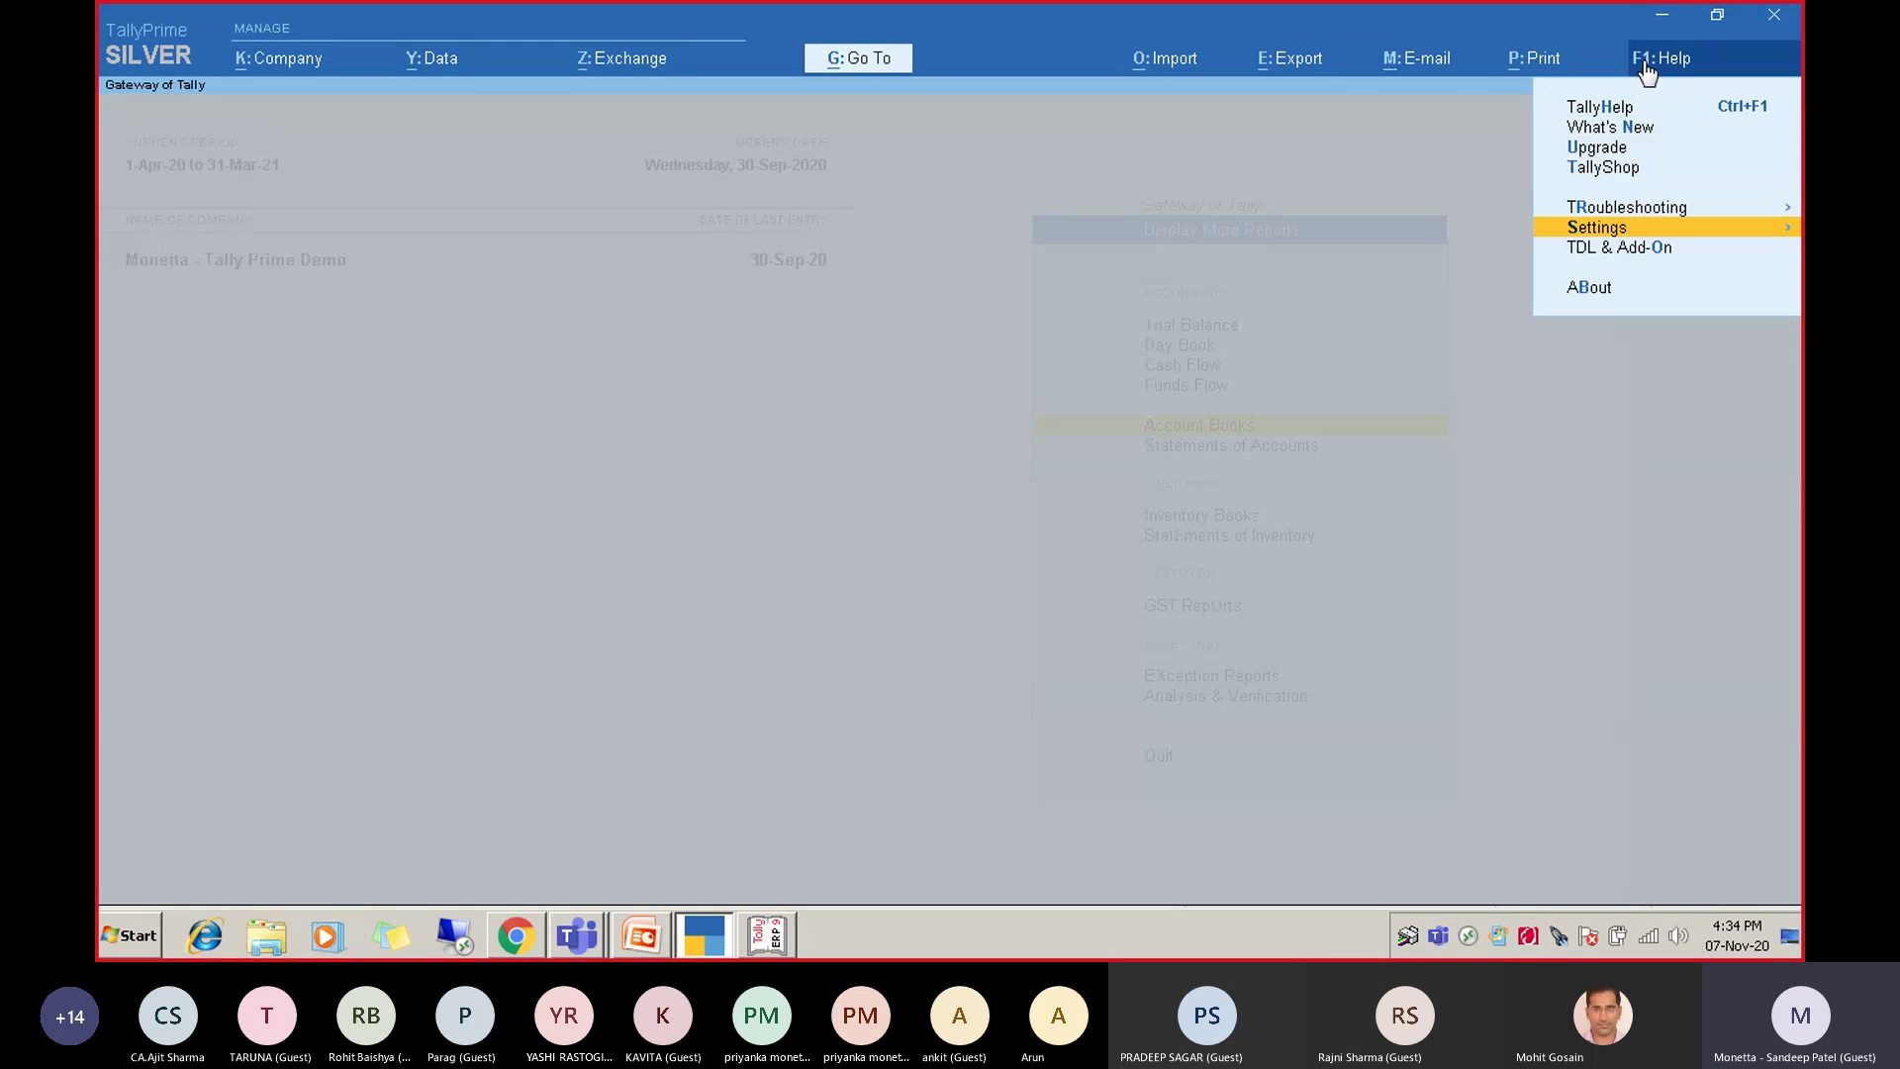
{"action": "key", "text": "Return"}
{"action": "key", "text": "Return"}
{"action": "key", "text": "Down"}
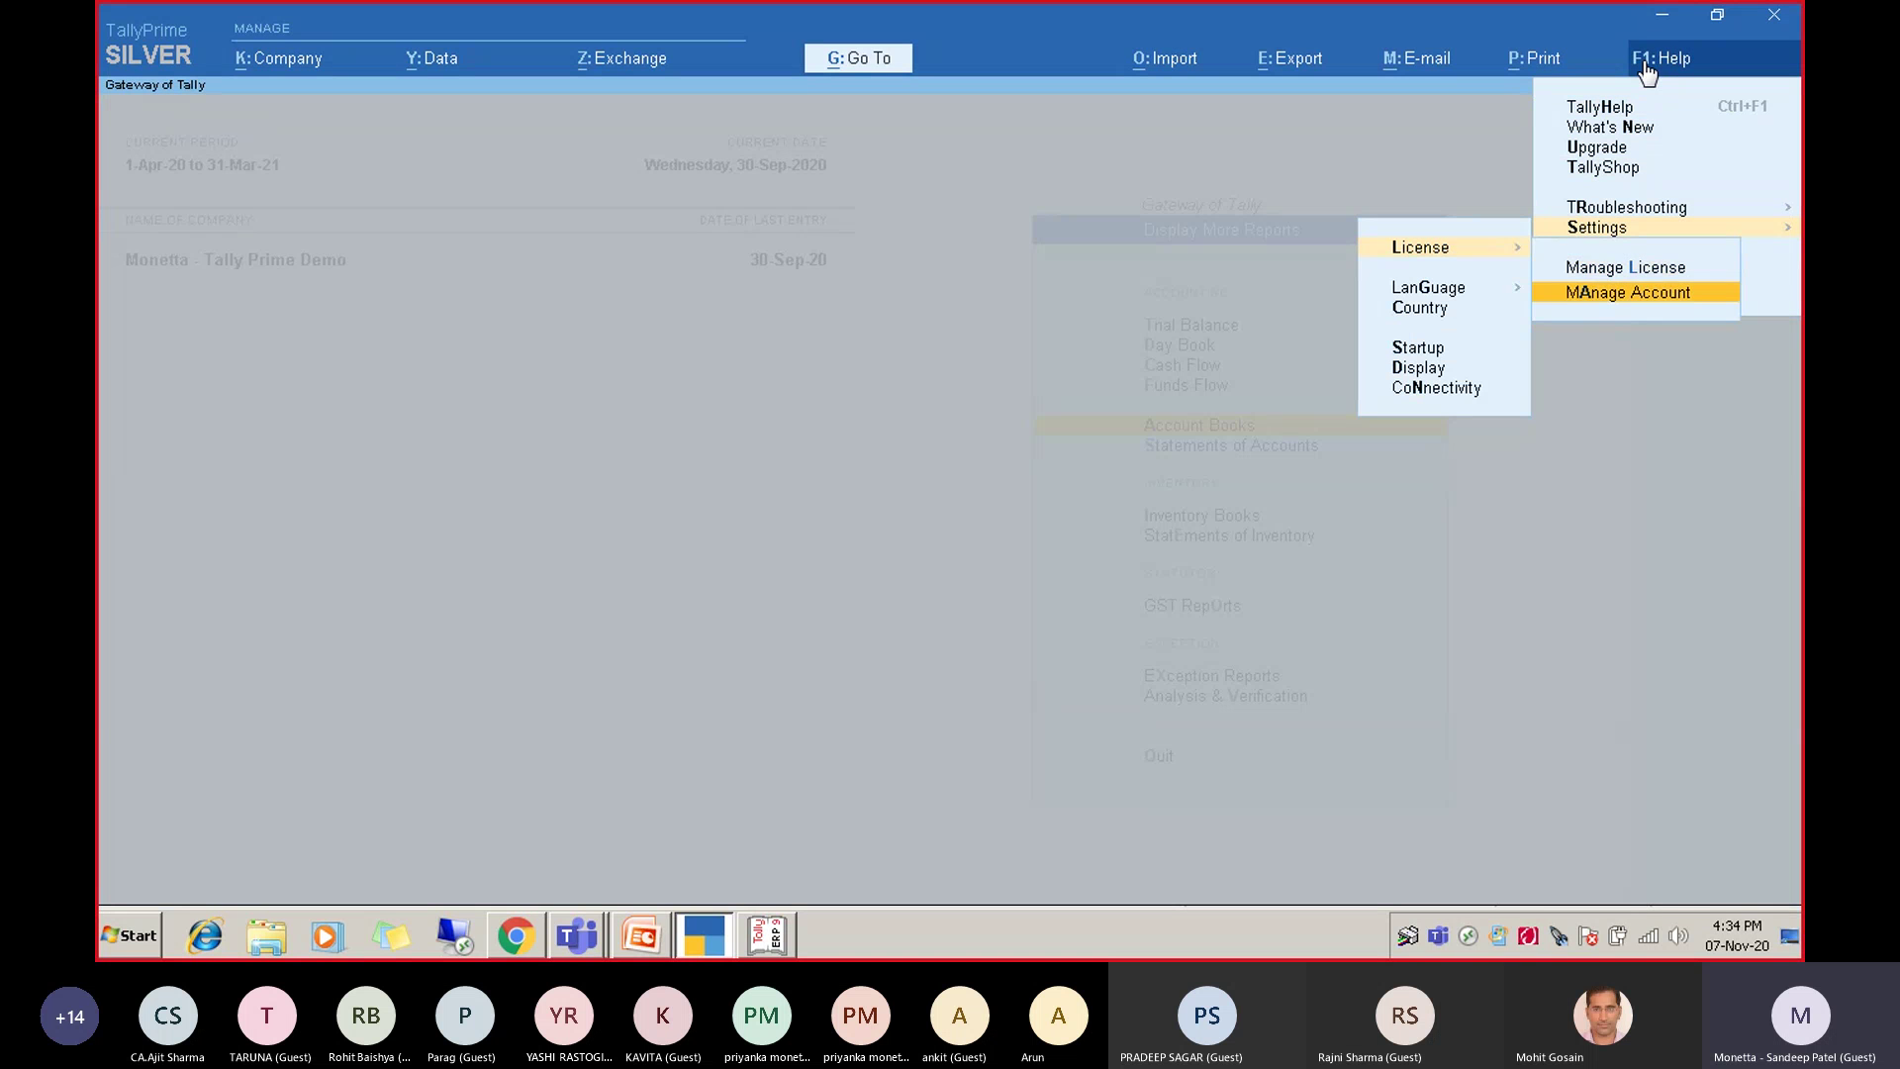
{"action": "key", "text": "Up"}
{"action": "key", "text": "Return"}
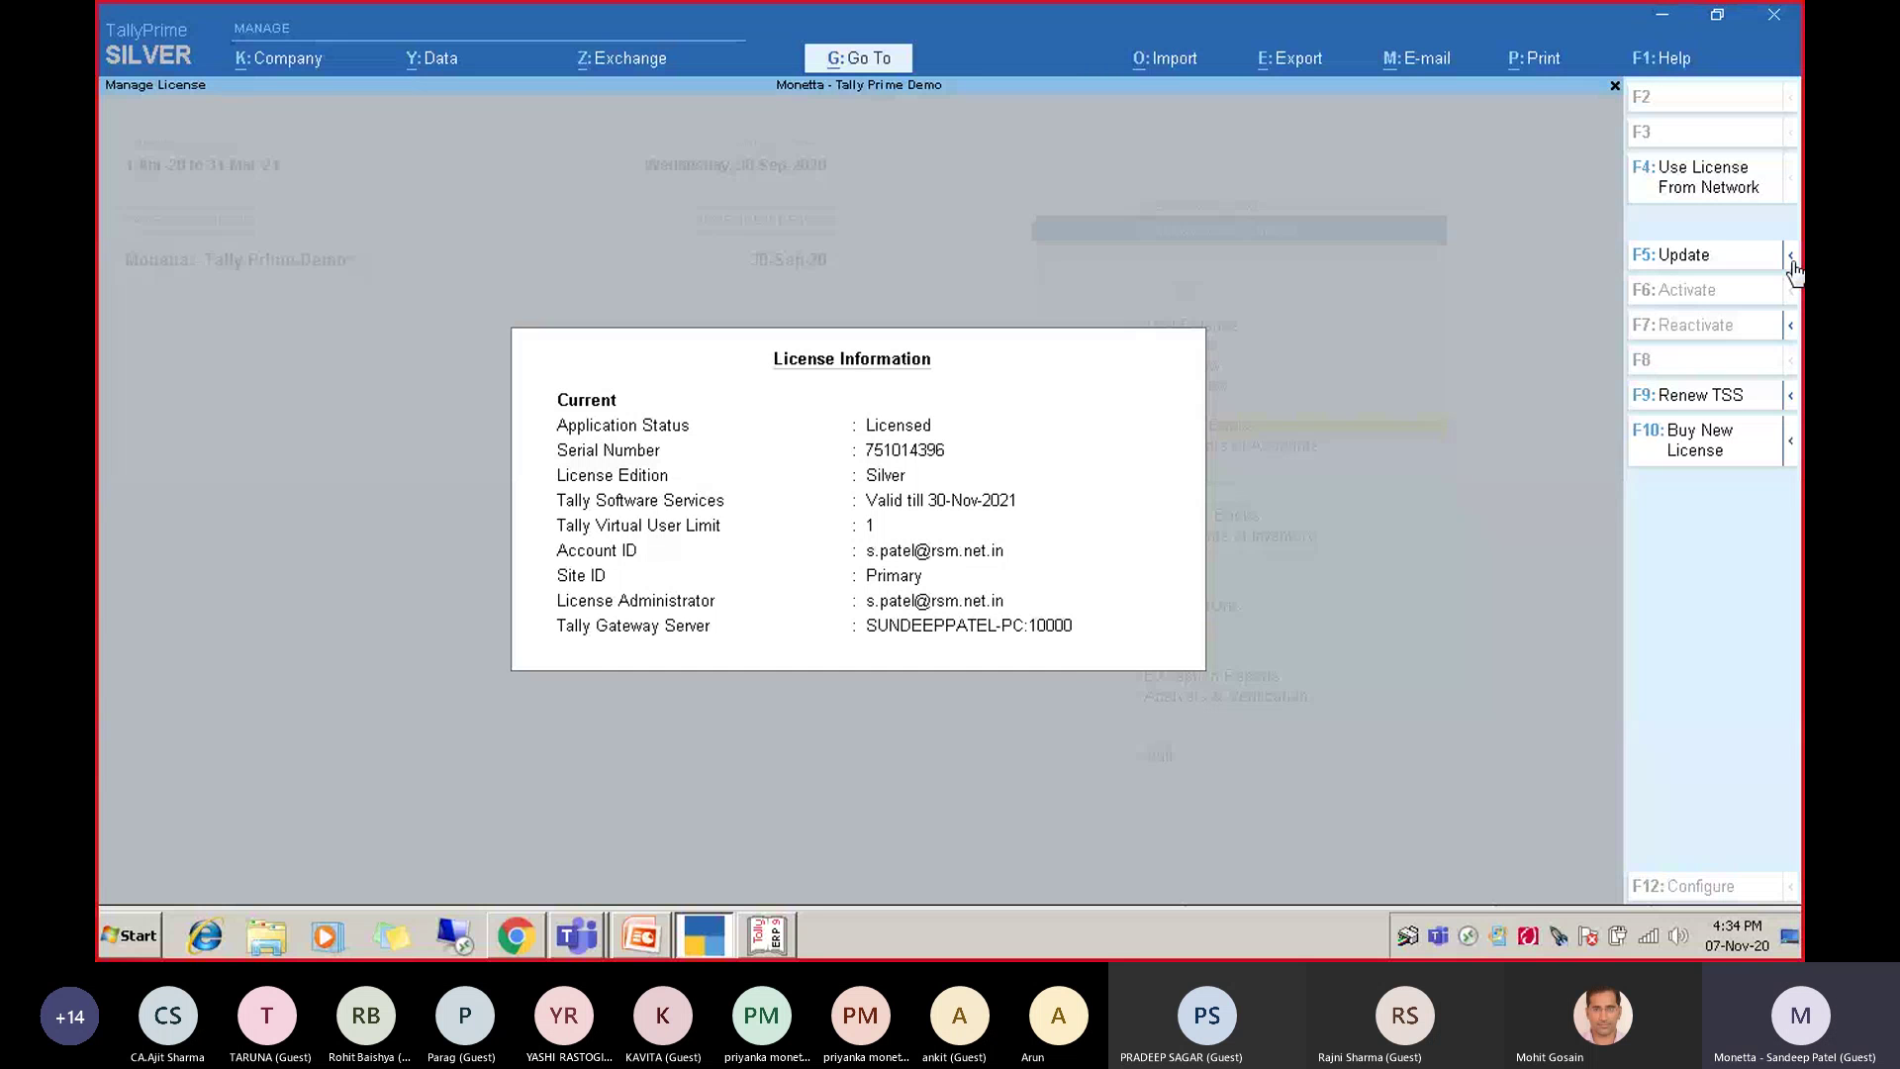
{"action": "key", "text": "Escape"}
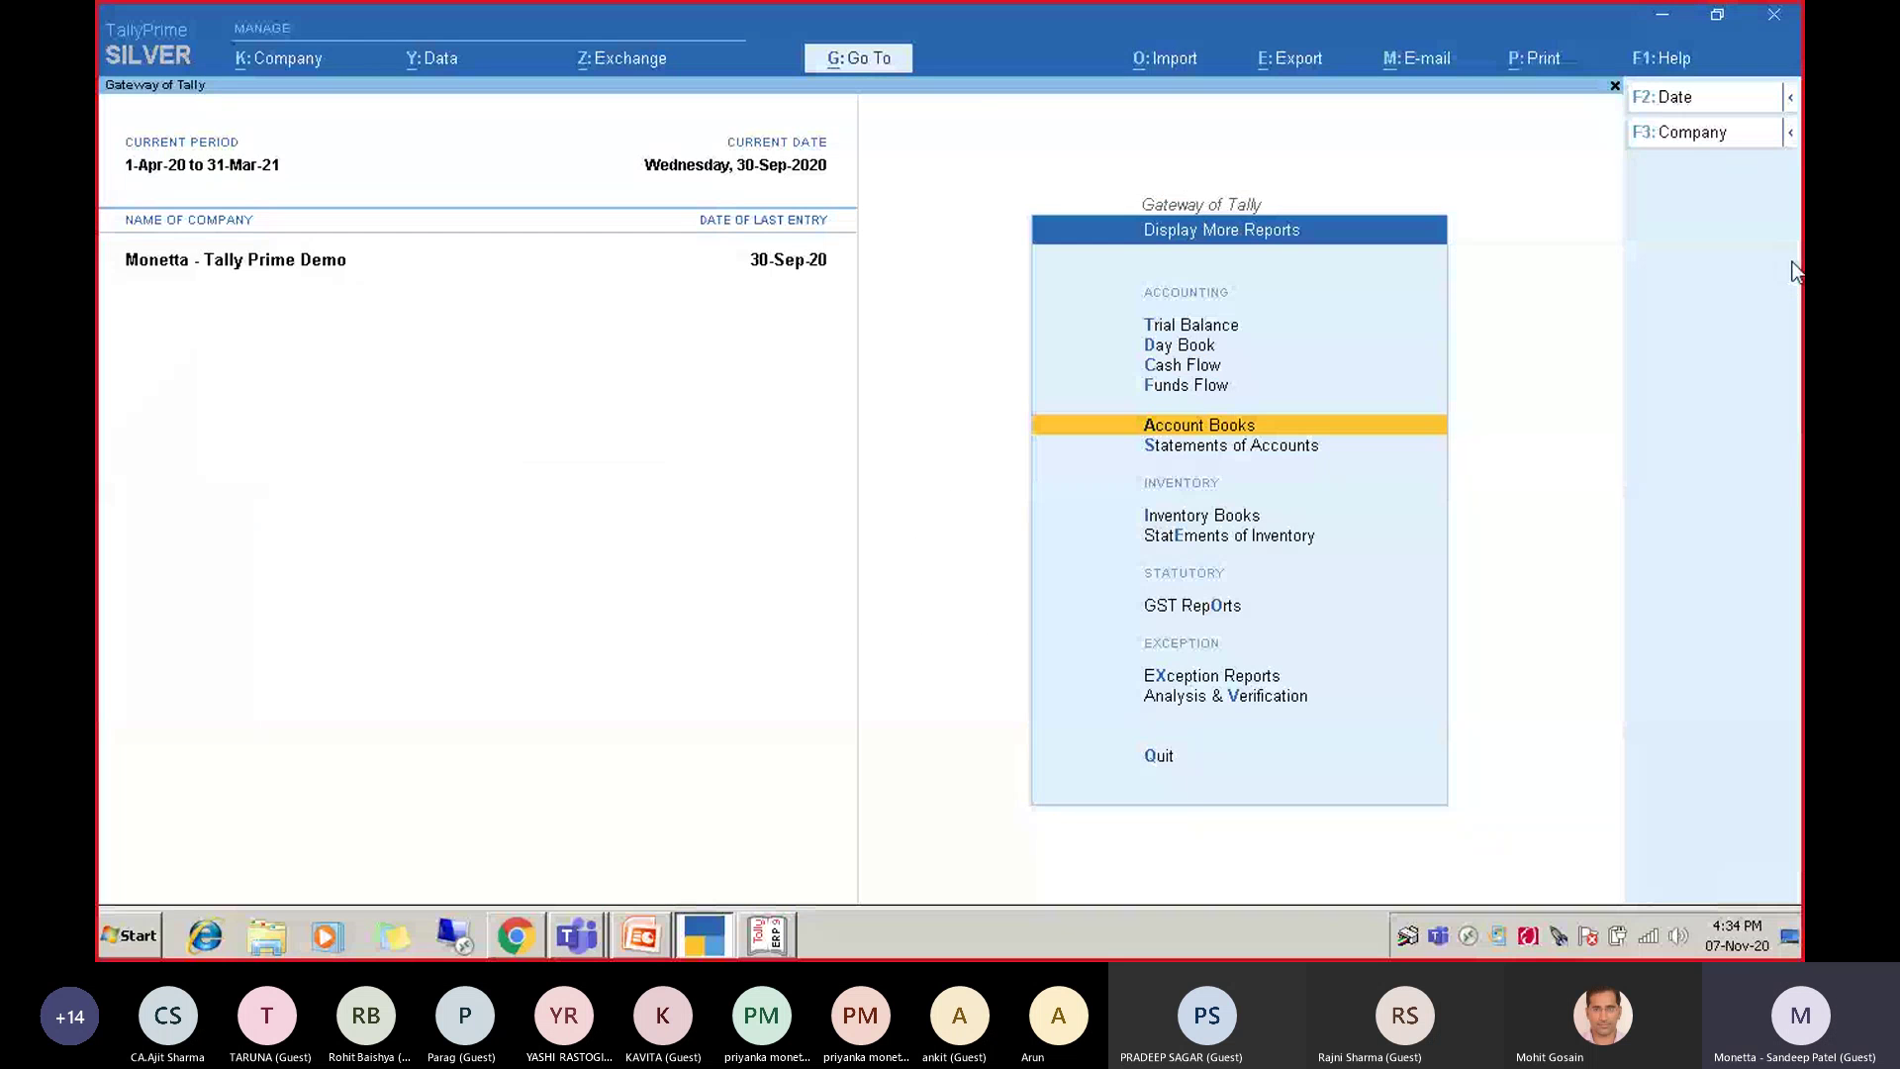
Open the About screen and browse the Data Information, Serial Number and License Administrator rows.
{"action": "left_click", "coordinate": [1660, 61]}
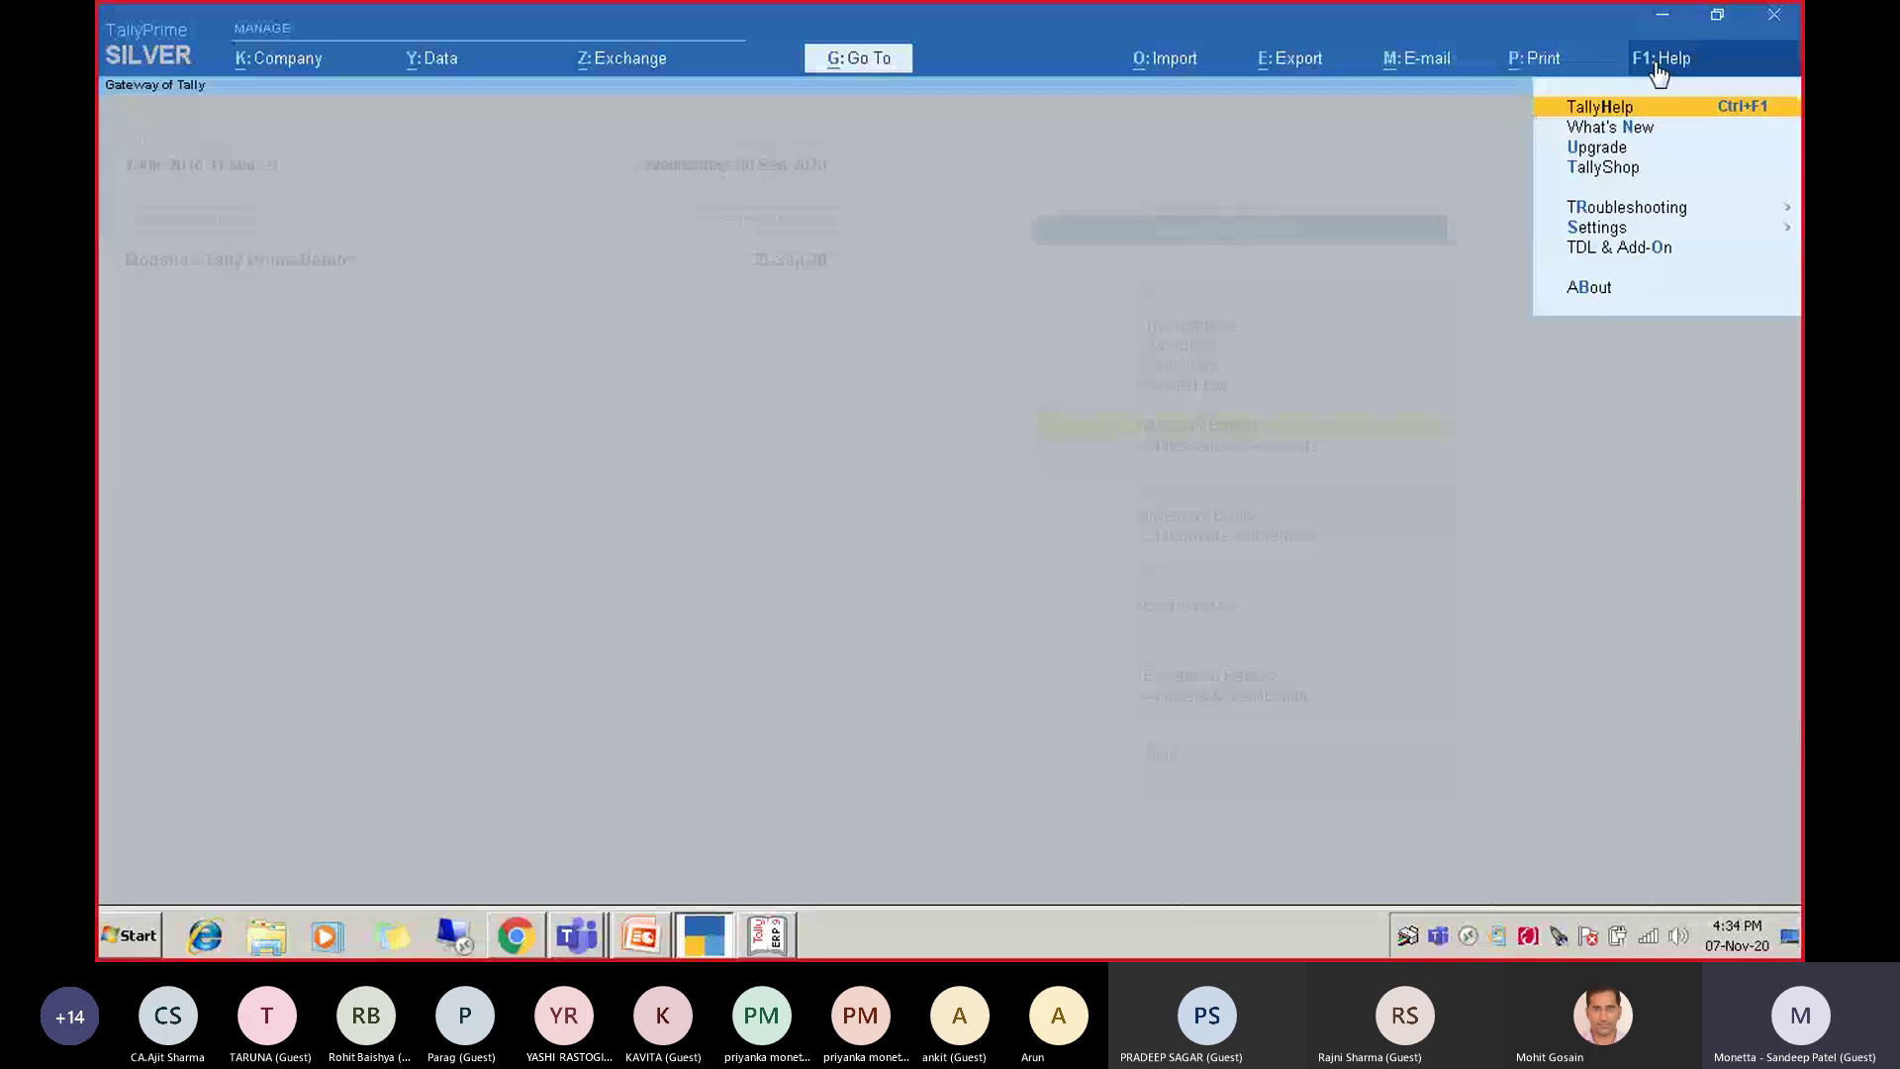
{"action": "left_click", "coordinate": [1610, 289]}
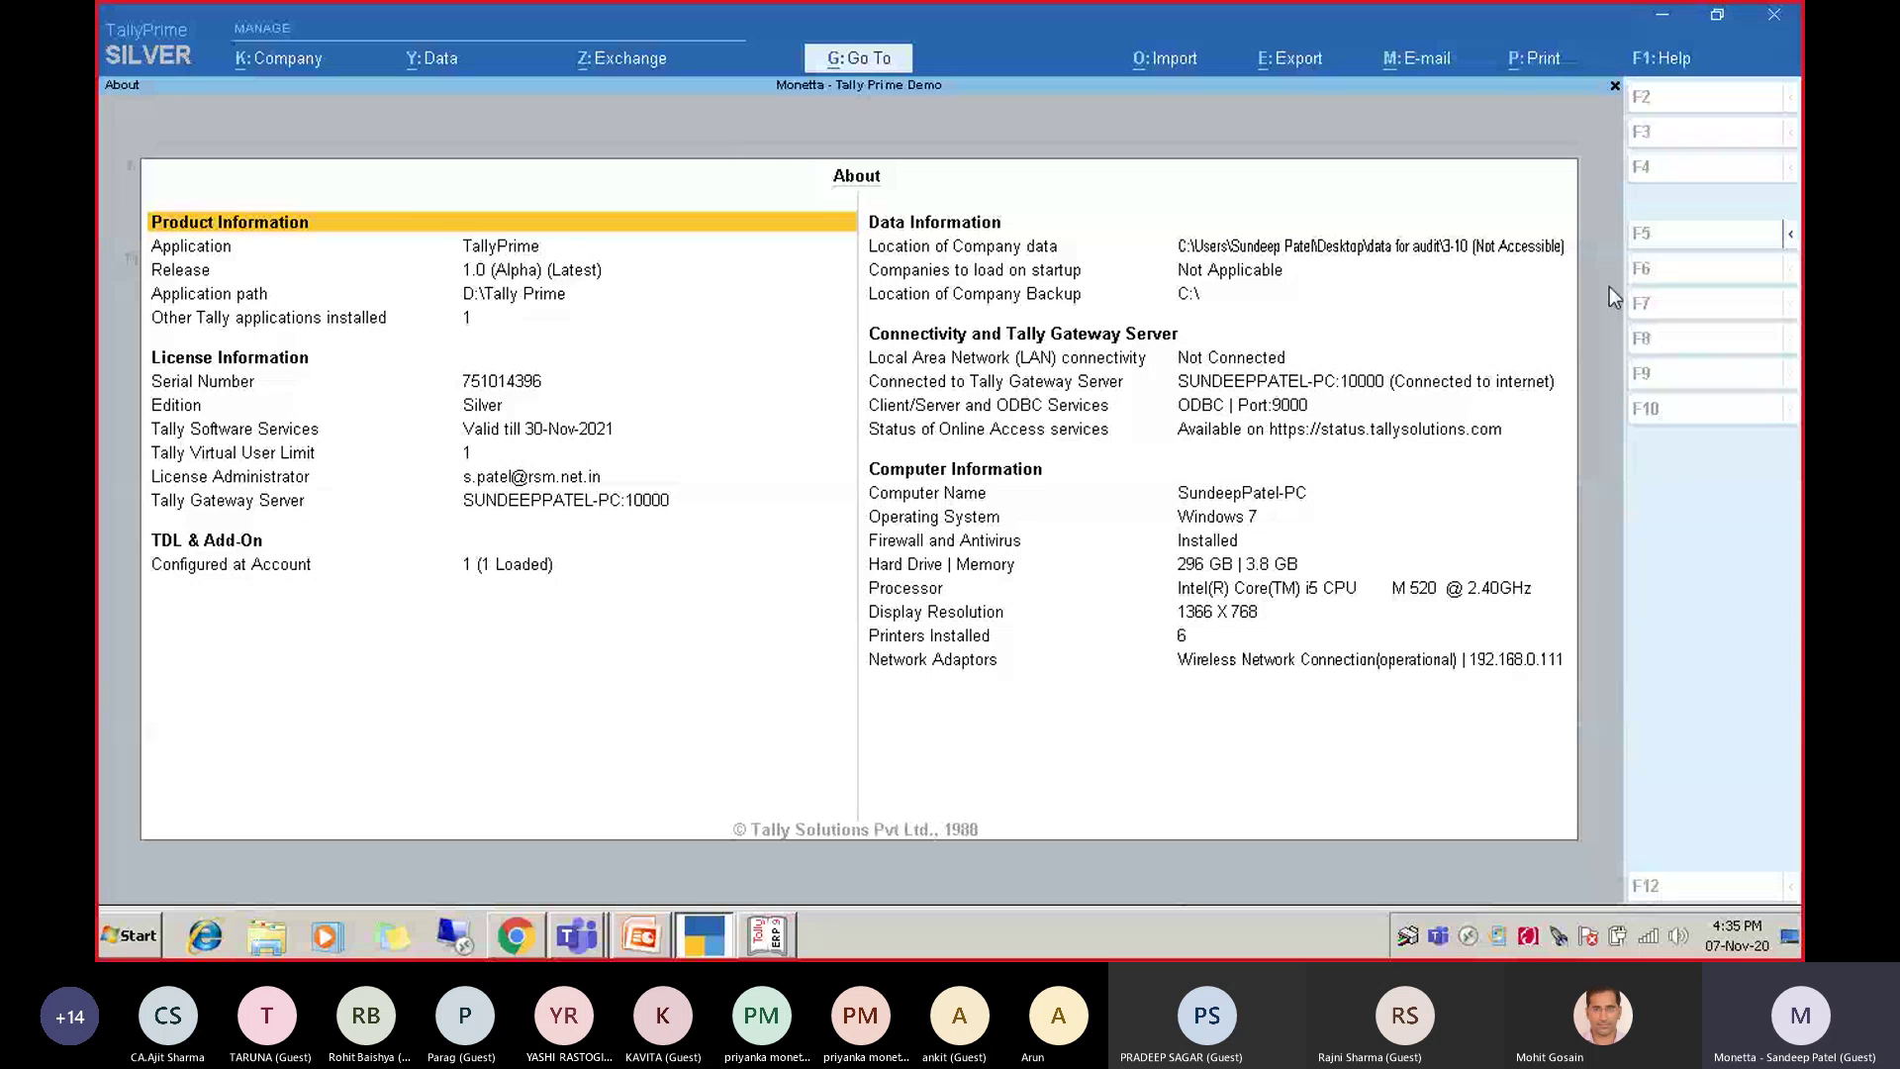
{"action": "key", "text": "Right"}
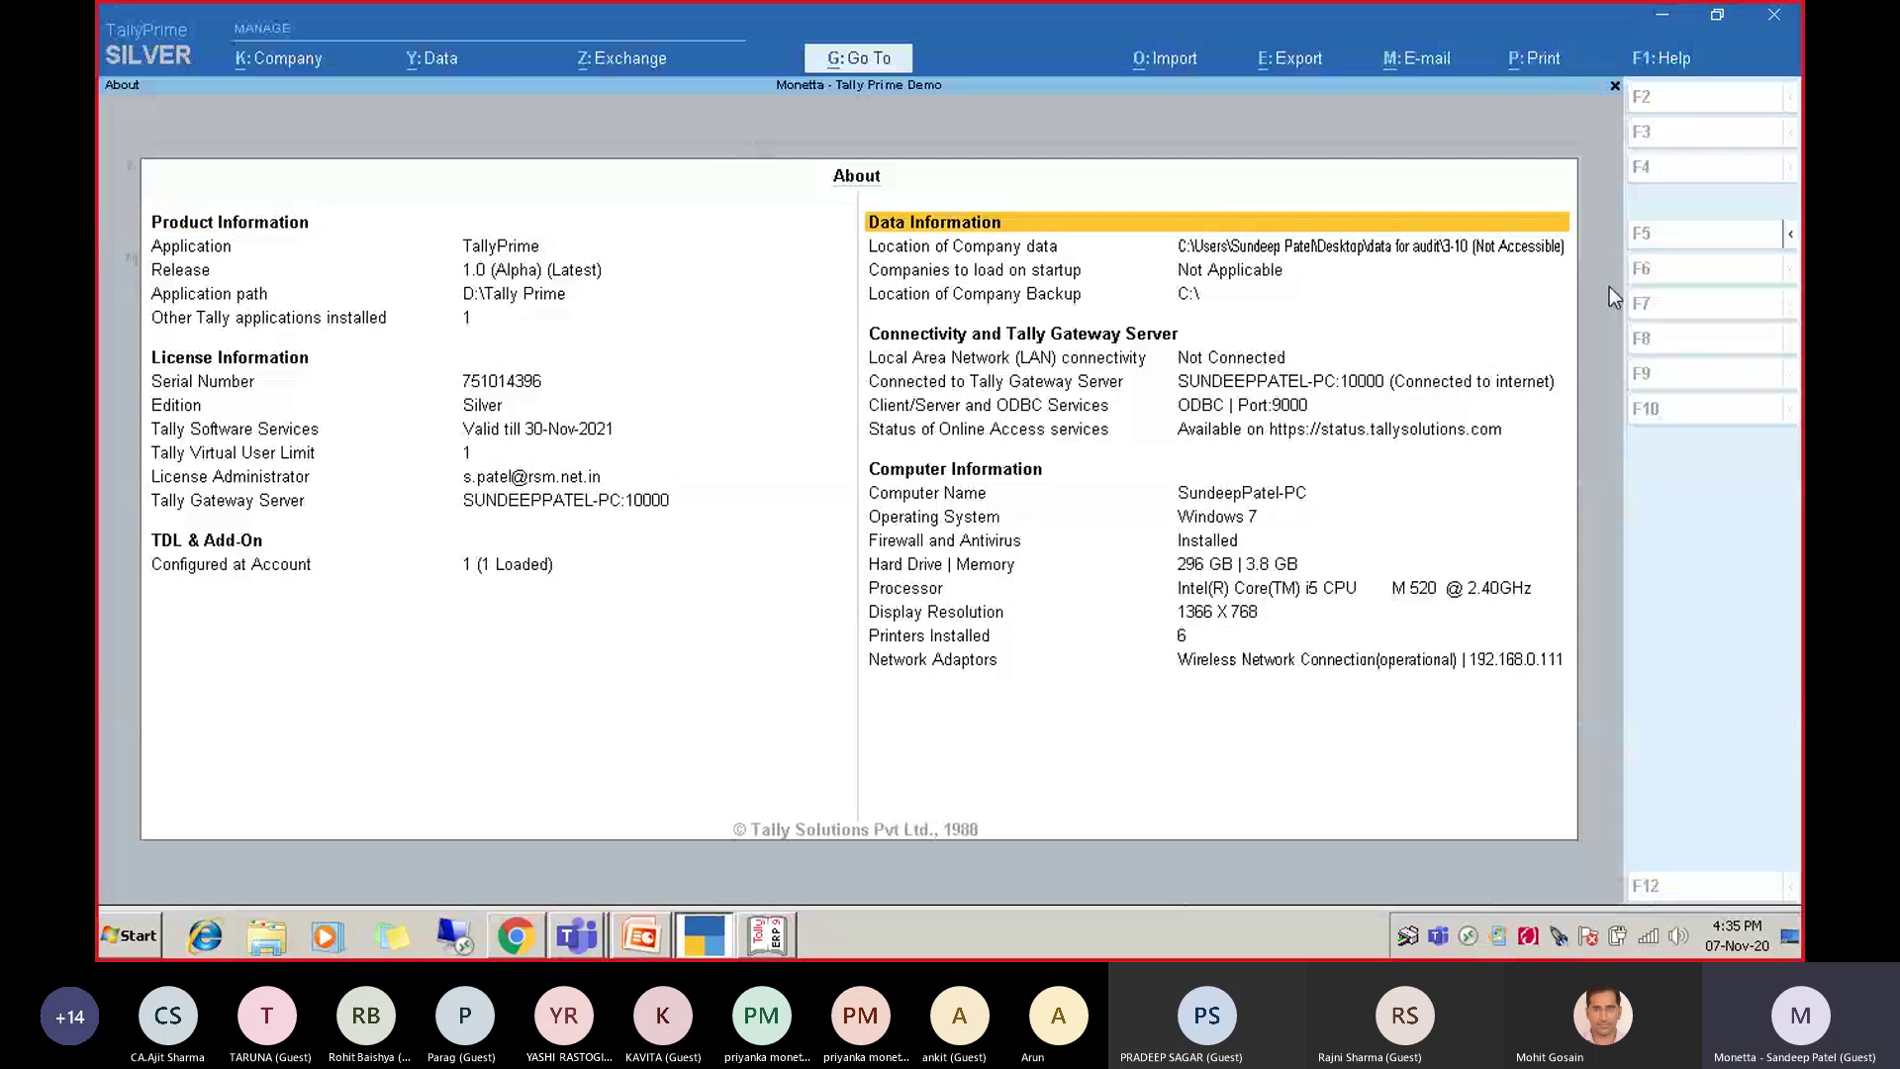
{"action": "key", "text": "Down"}
{"action": "key", "text": "Down"}
{"action": "key", "text": "Down"}
{"action": "key", "text": "Down"}
{"action": "key", "text": "Down"}
{"action": "key", "text": "Down"}
{"action": "key", "text": "Down"}
{"action": "key", "text": "Down"}
{"action": "key", "text": "Down"}
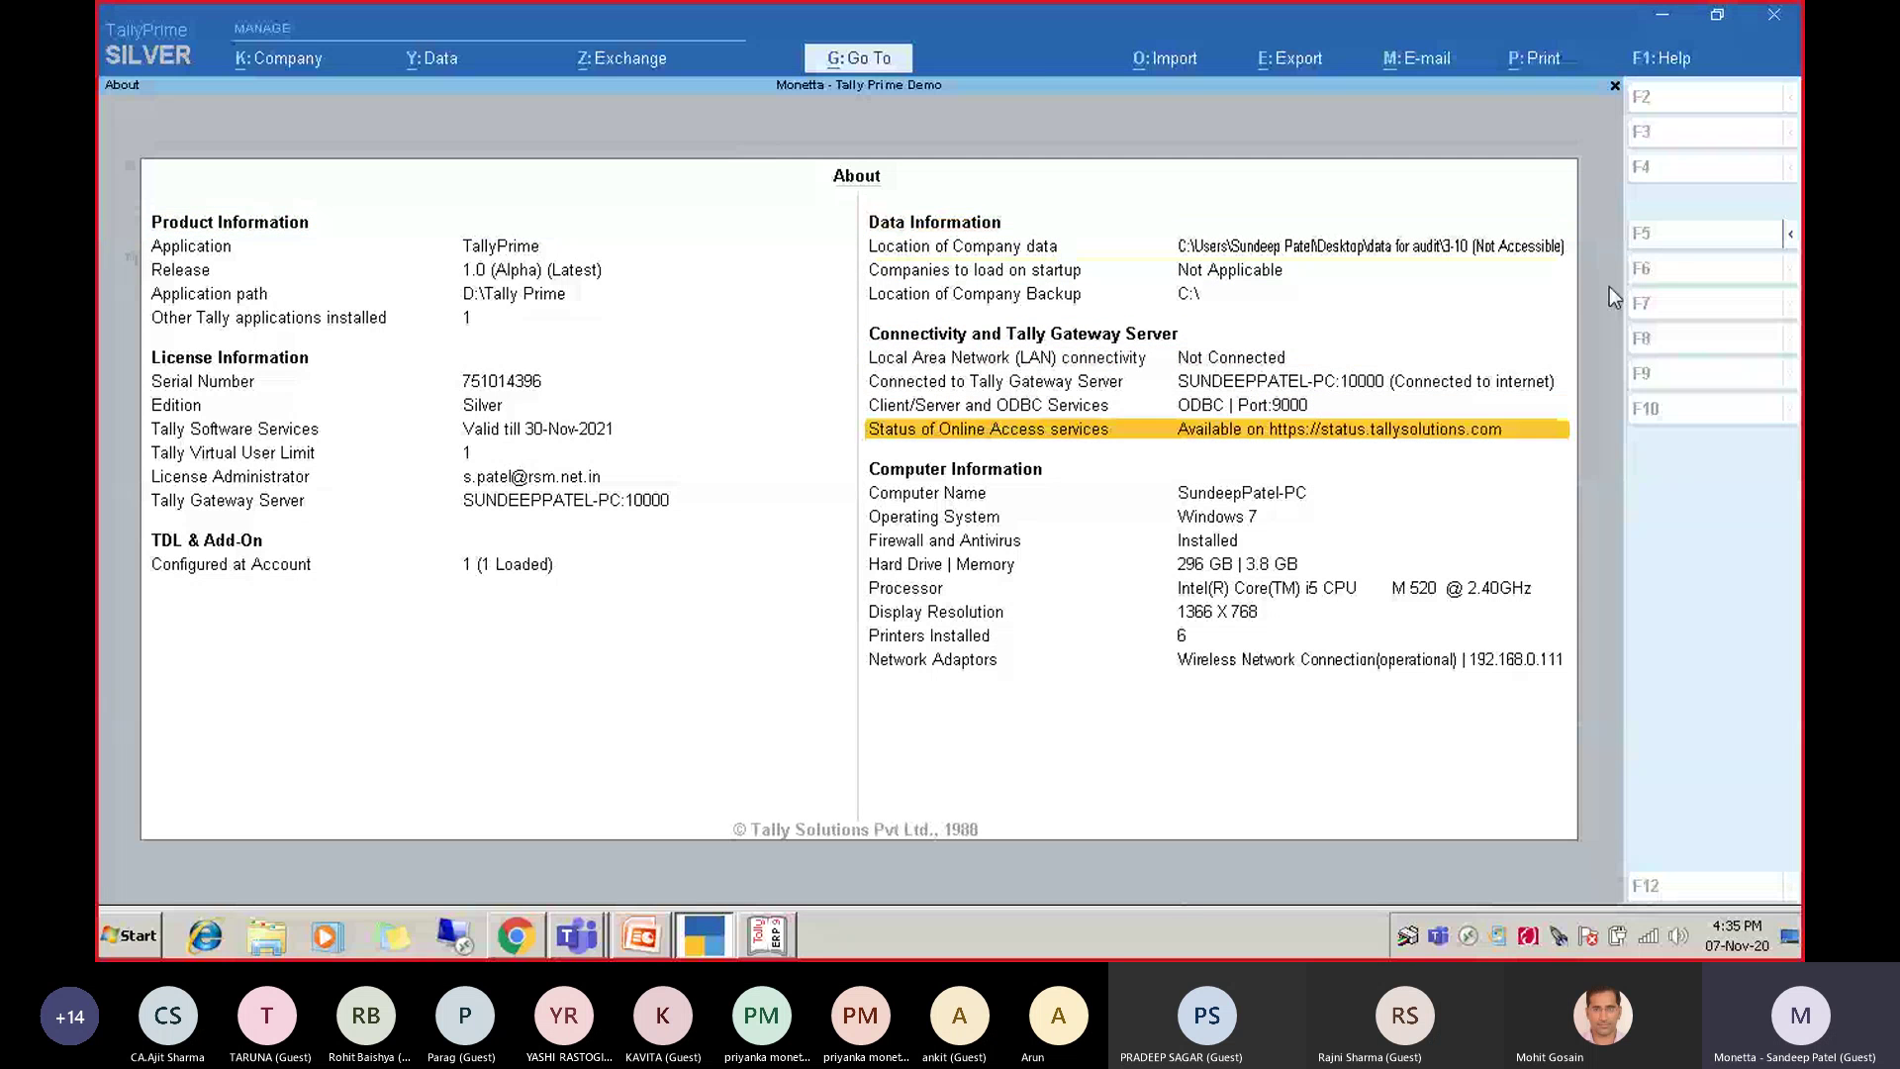
{"action": "key", "text": "Left"}
{"action": "key", "text": "Up"}
{"action": "key", "text": "Up"}
{"action": "key", "text": "Up"}
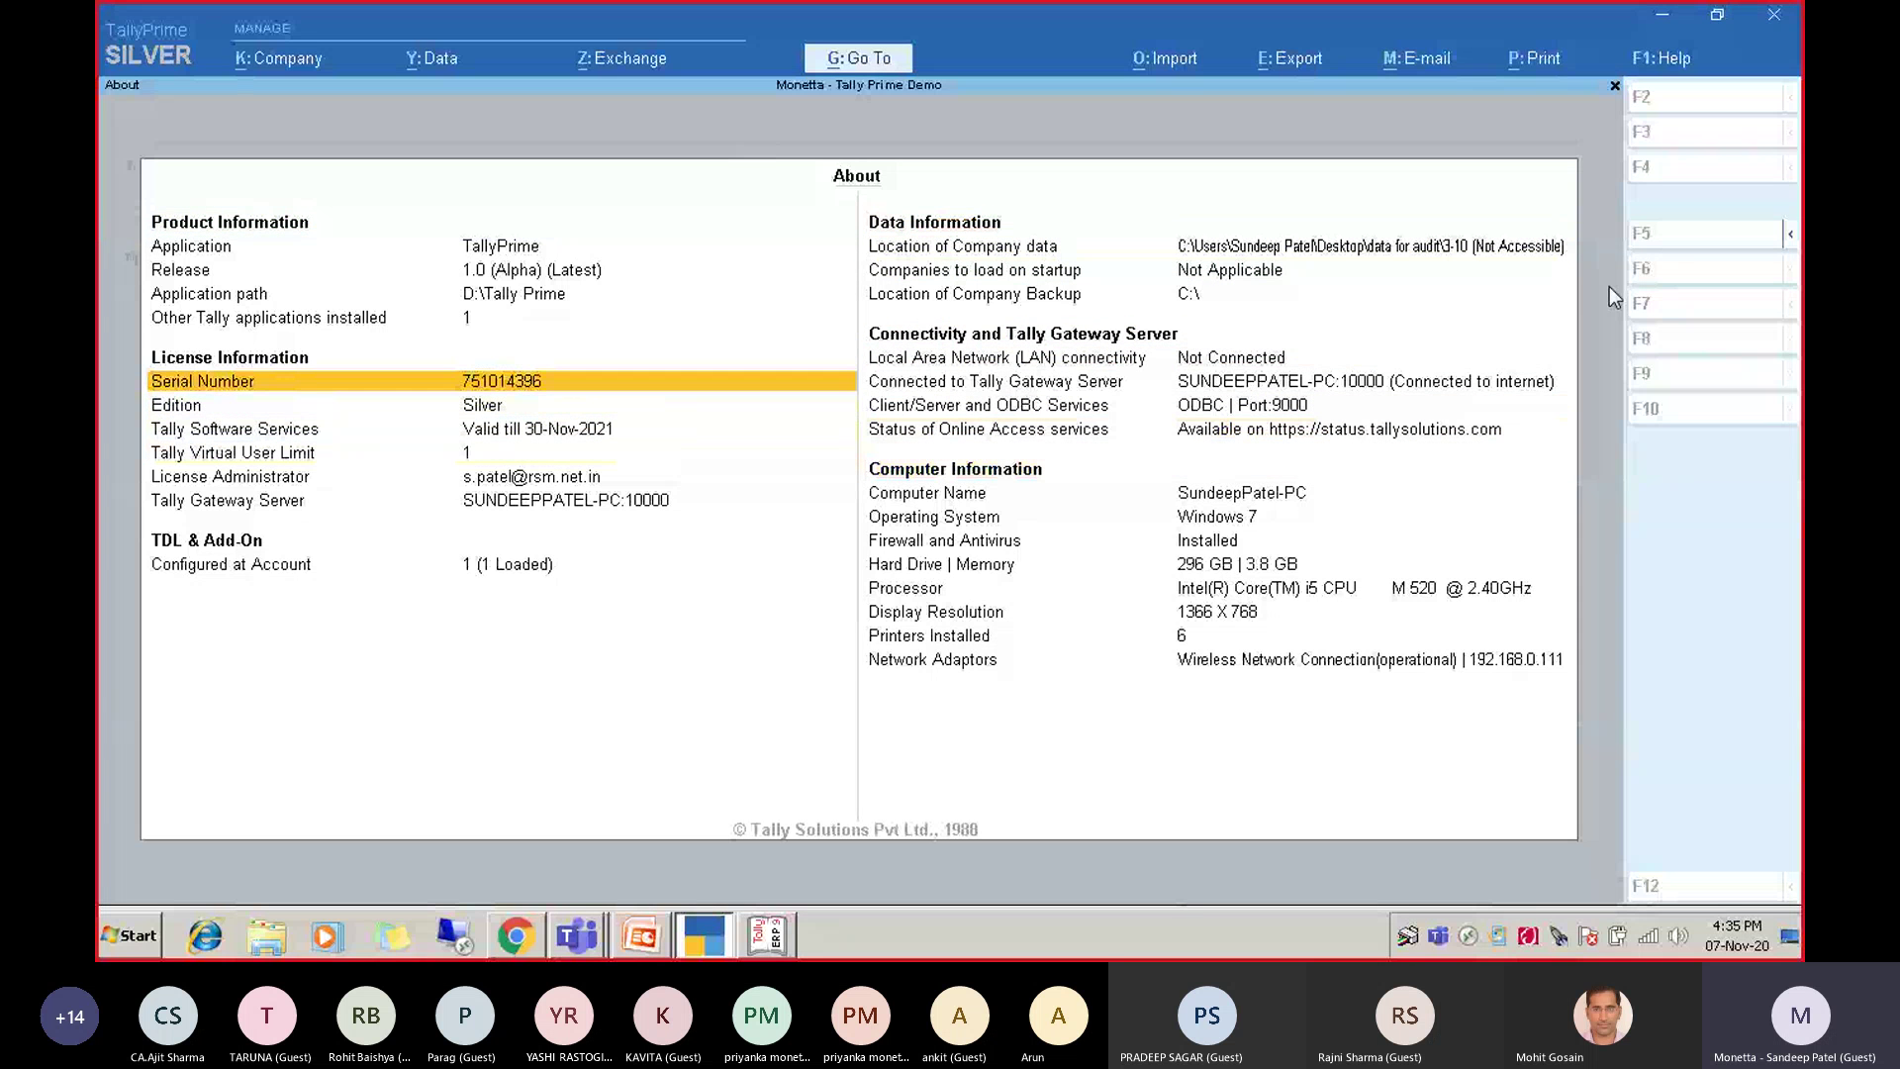
{"action": "key", "text": "Down"}
{"action": "key", "text": "Down"}
{"action": "key", "text": "Down"}
{"action": "key", "text": "Down"}
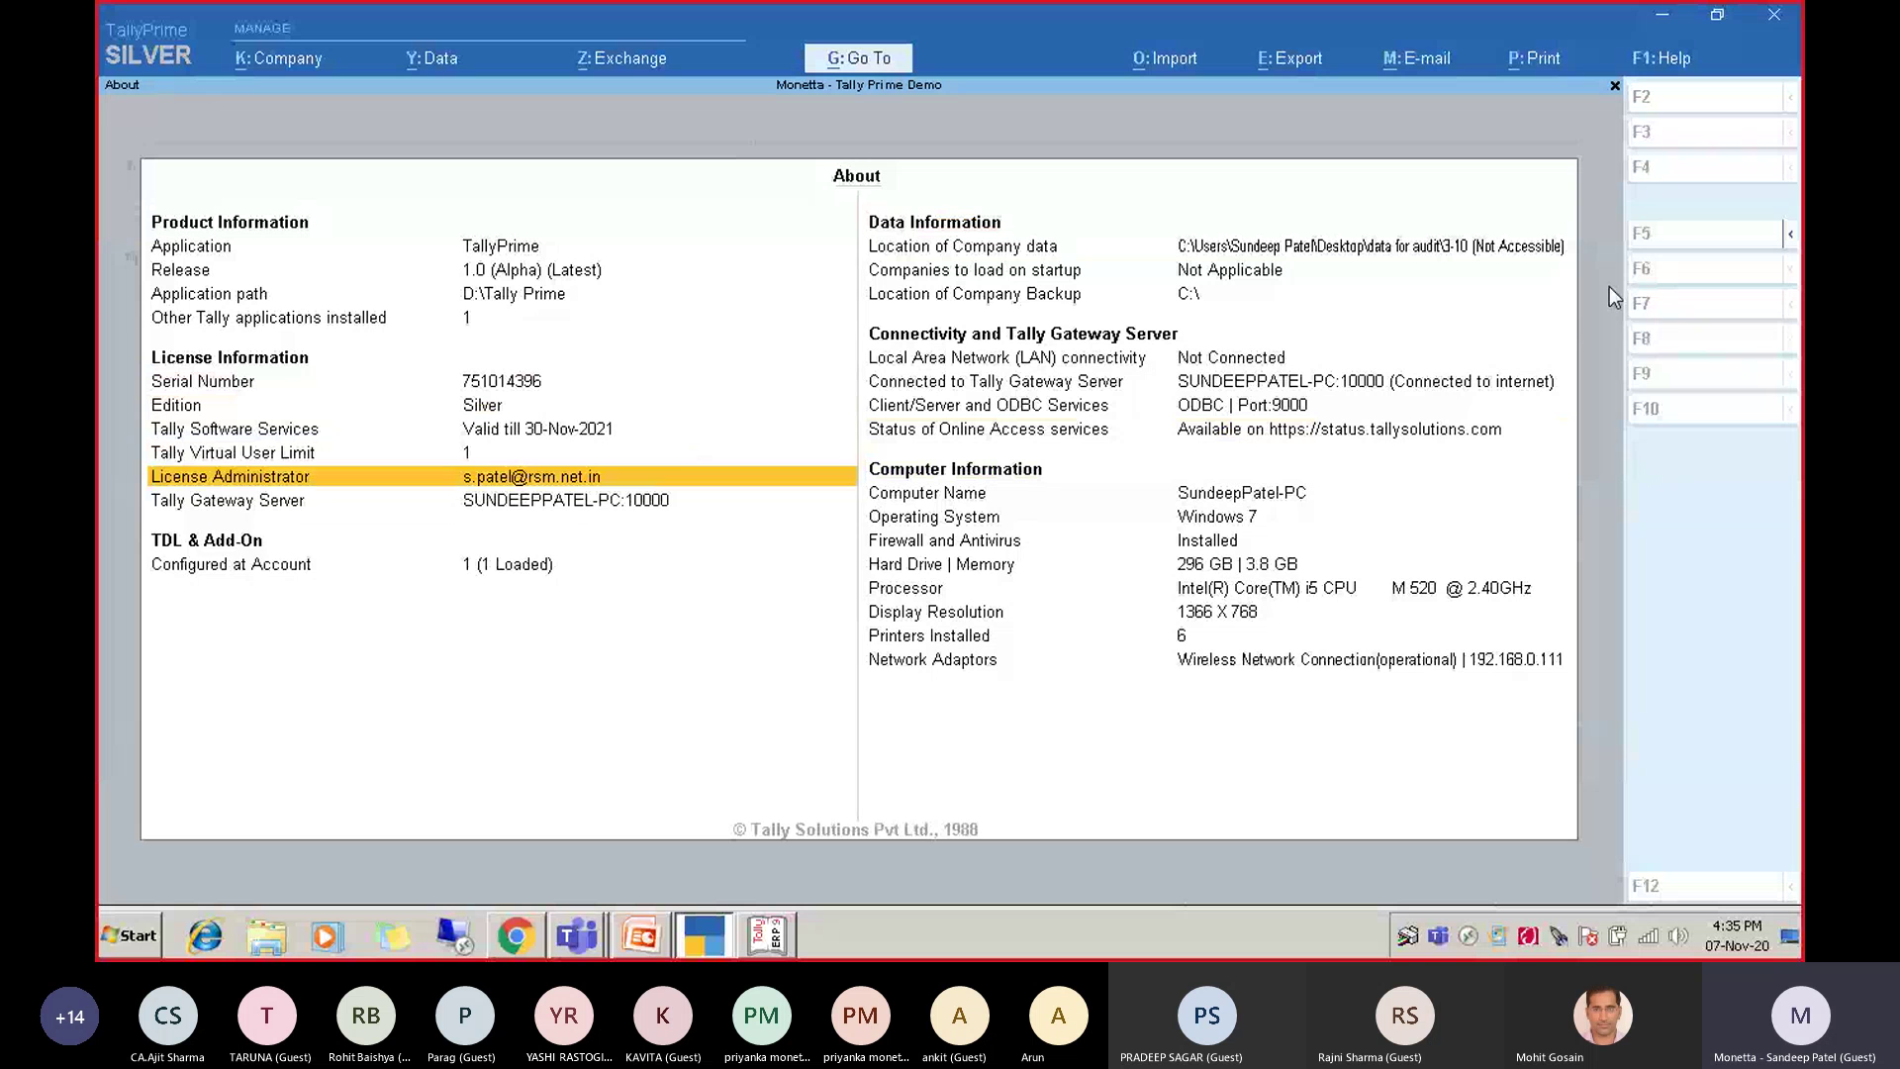
{"action": "key", "text": "Down"}
{"action": "key", "text": "Down"}
Review the About screen's Client/Server and ODBC, Operating System and Processor rows.
{"action": "key", "text": "Down"}
{"action": "key", "text": "Right"}
{"action": "key", "text": "Up"}
{"action": "key", "text": "Up"}
{"action": "key", "text": "Up"}
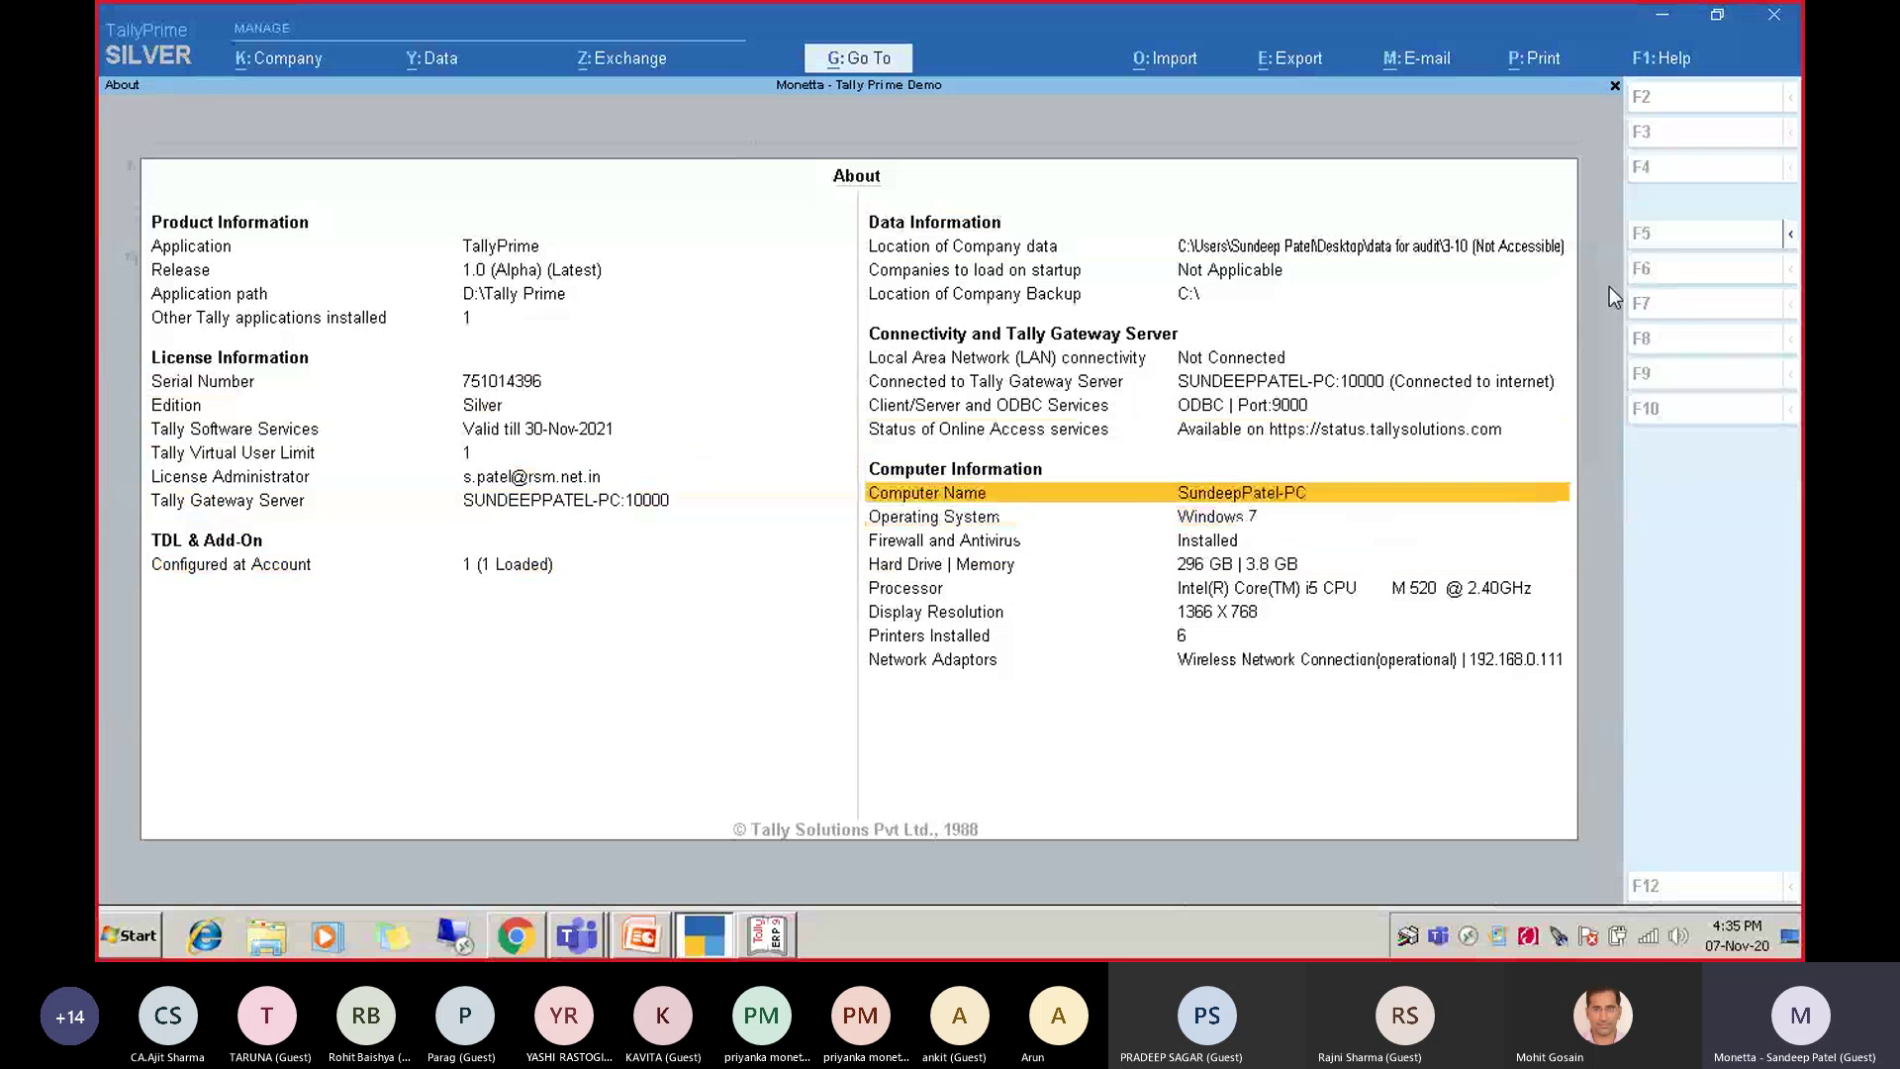
{"action": "key", "text": "Up"}
{"action": "key", "text": "Up"}
{"action": "key", "text": "Up"}
{"action": "key", "text": "Up"}
{"action": "key", "text": "Down"}
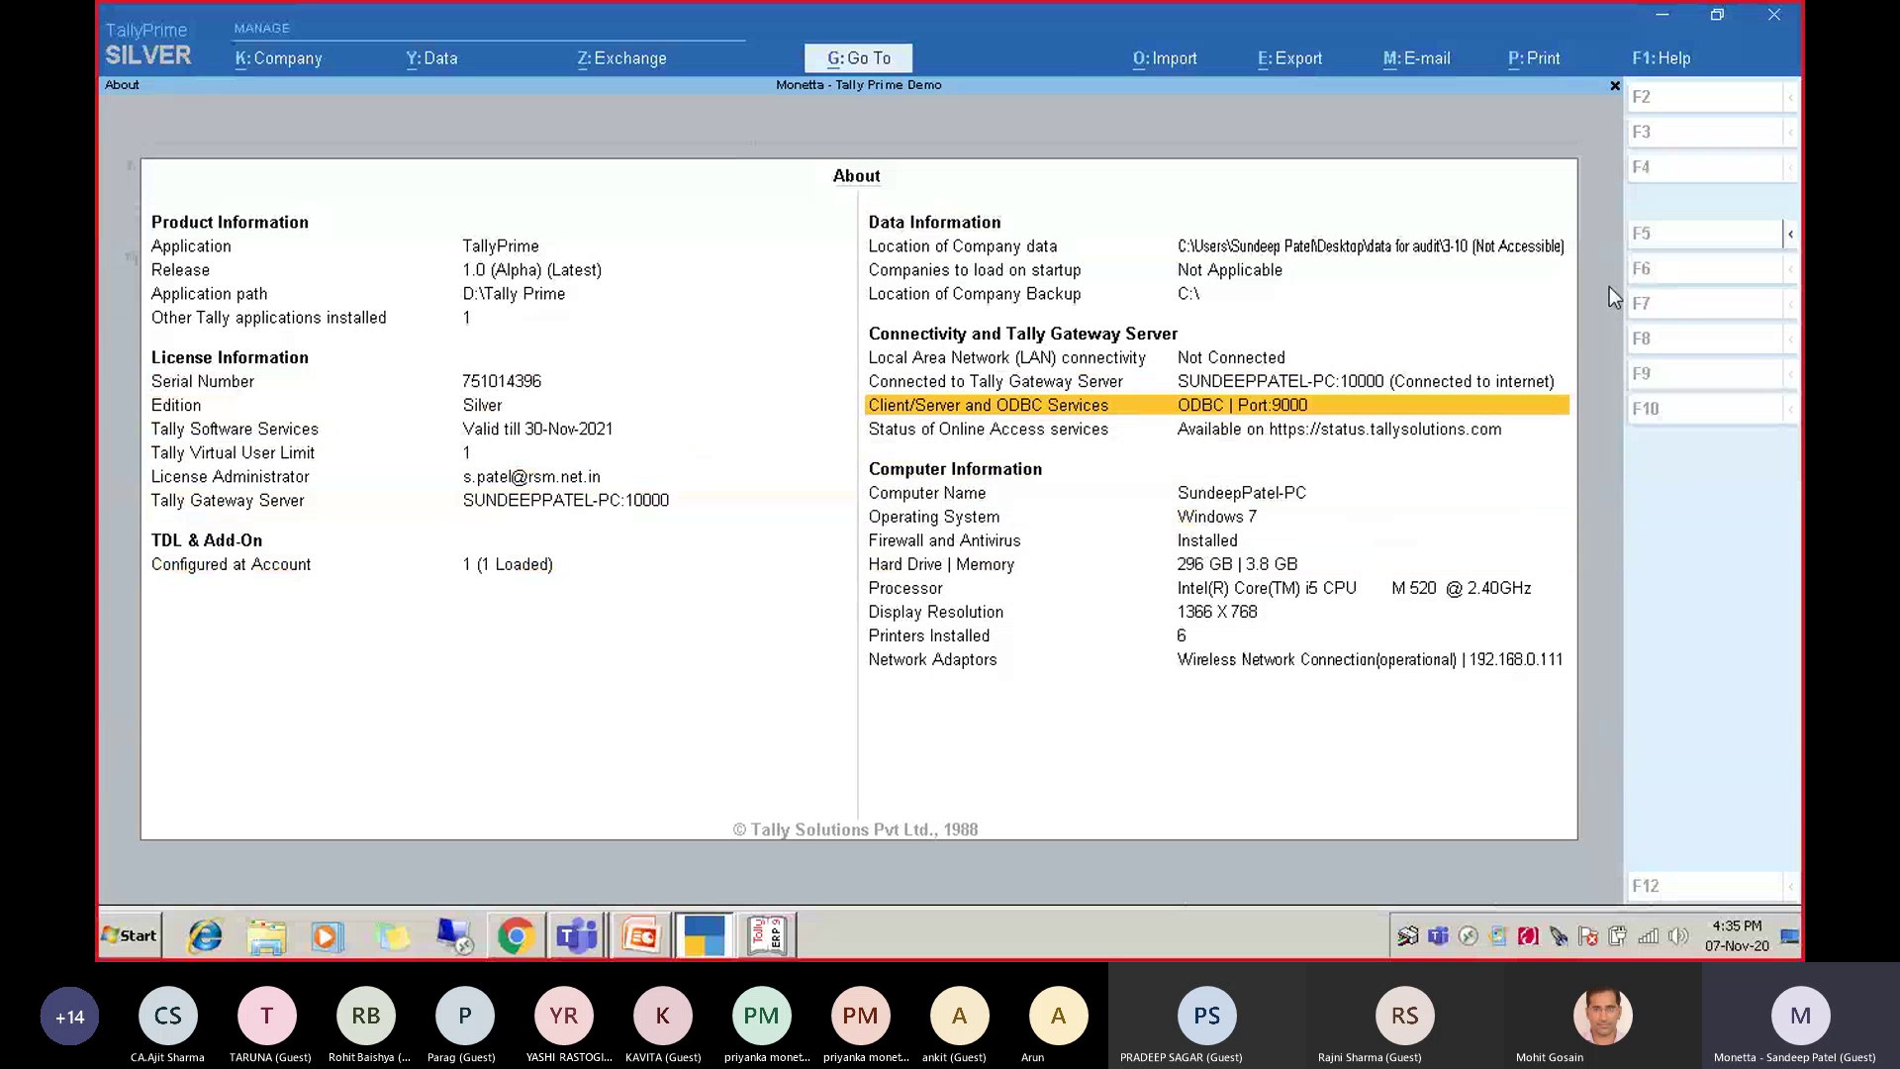
{"action": "key", "text": "Down"}
{"action": "key", "text": "Down"}
{"action": "key", "text": "Down"}
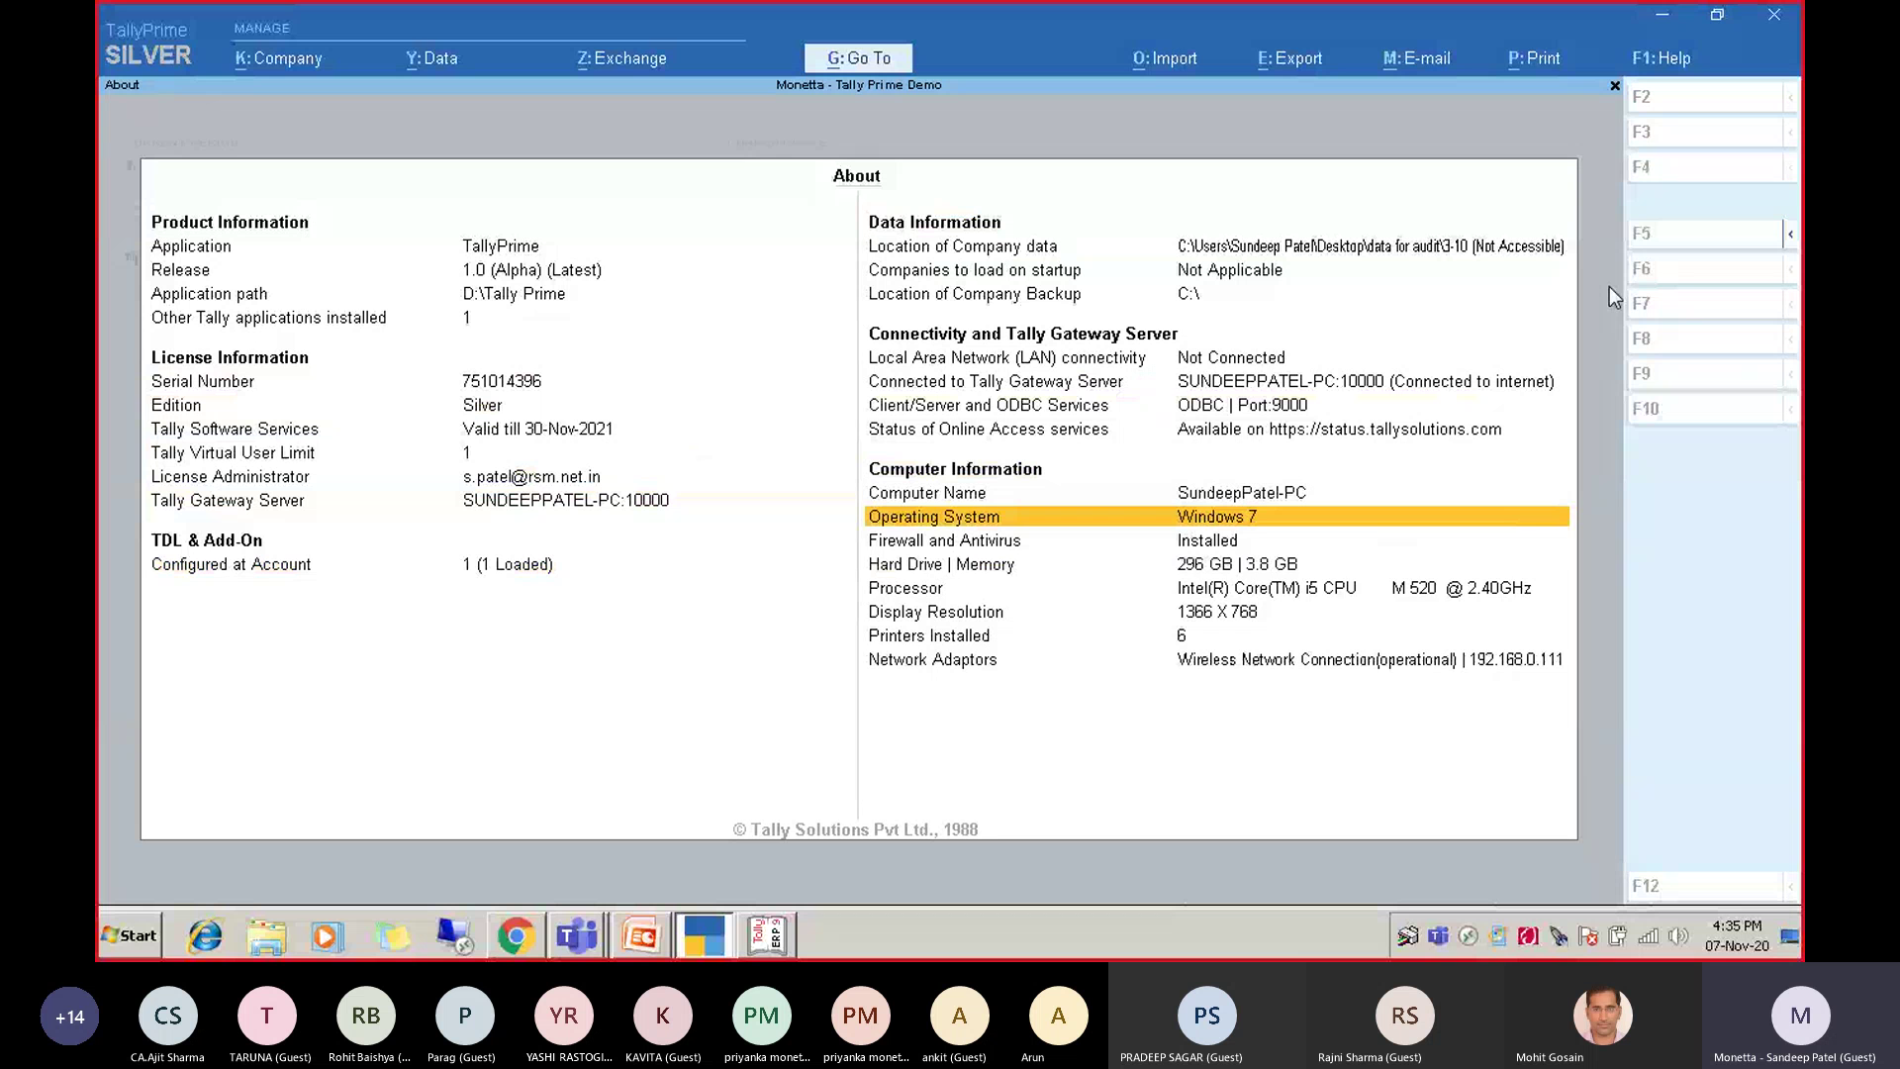
{"action": "key", "text": "Down"}
{"action": "key", "text": "Down"}
{"action": "key", "text": "Down"}
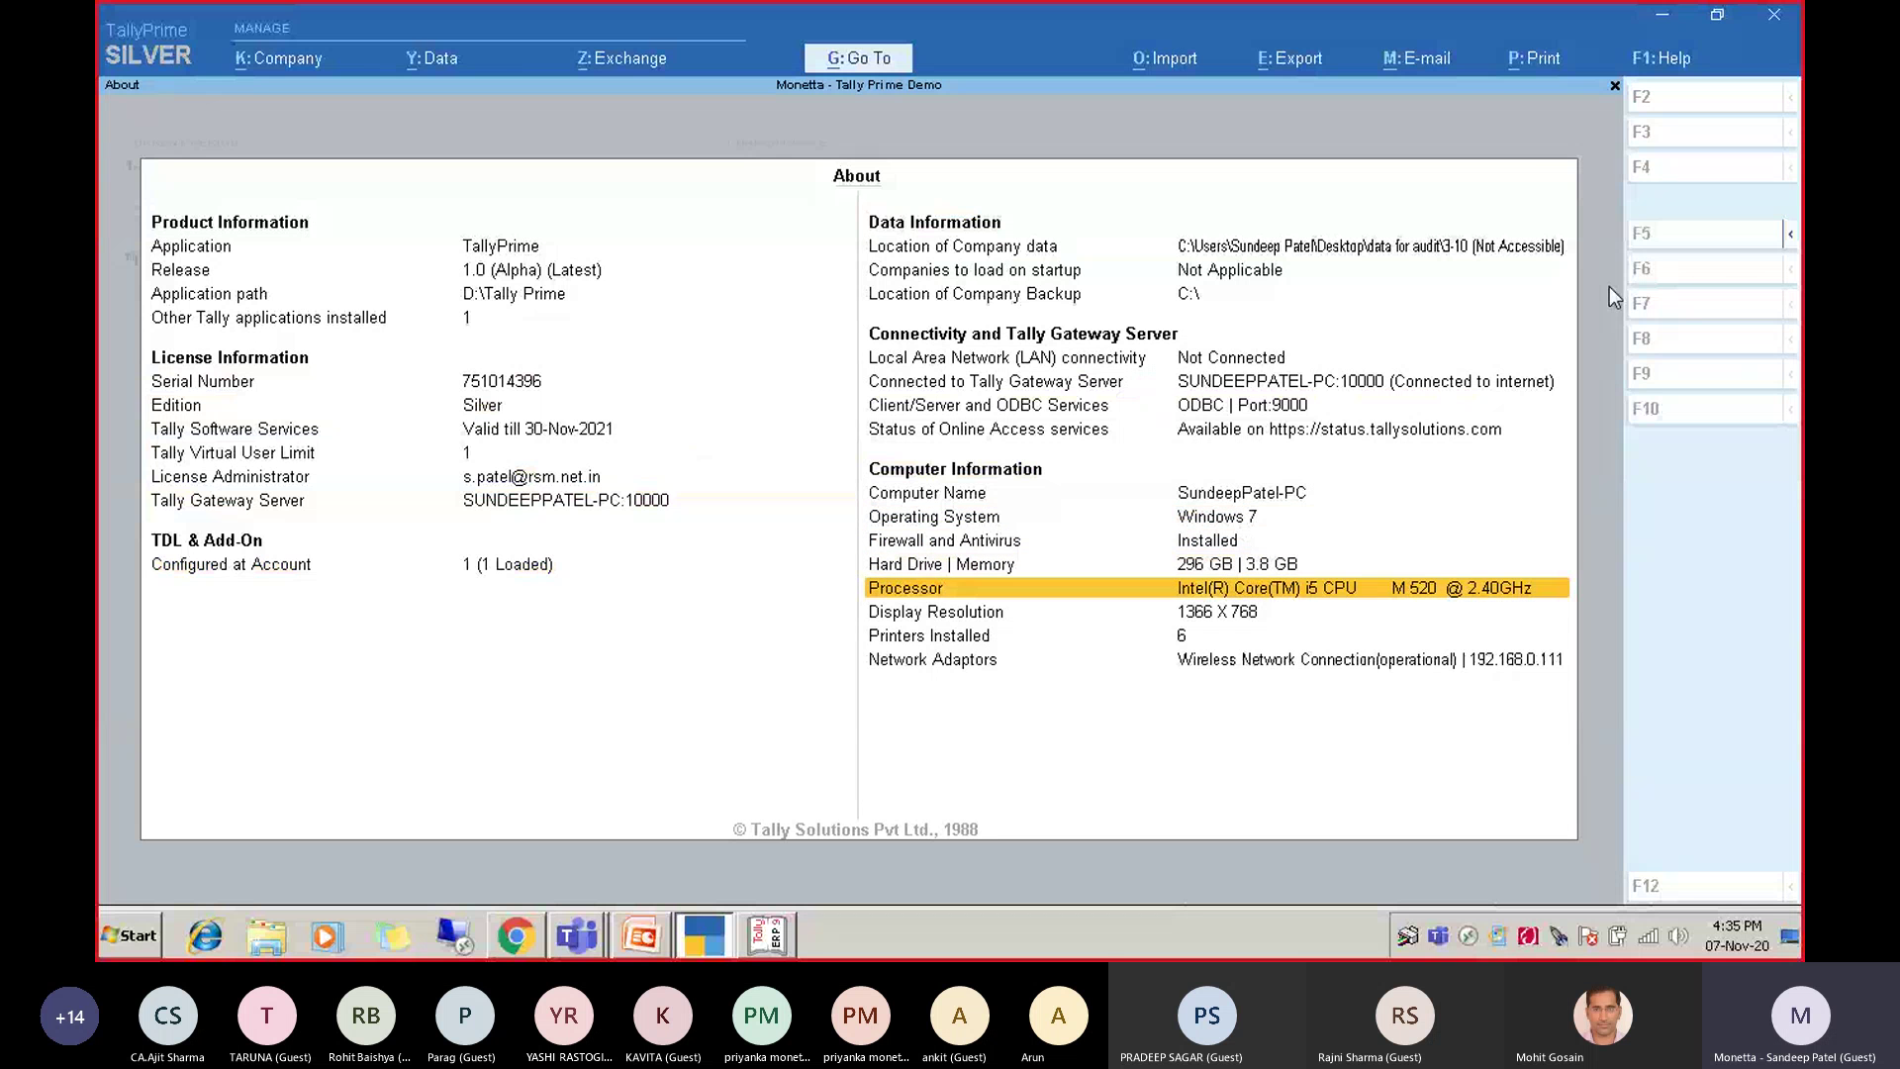
{"action": "key", "text": "Down"}
{"action": "key", "text": "Down"}
{"action": "key", "text": "Down"}
{"action": "key", "text": "Up"}
{"action": "key", "text": "Up"}
{"action": "key", "text": "Up"}
Preview exporting the current About report as About.xlsx, close it, and move up to Trial Balance.
{"action": "left_click", "coordinate": [1297, 57]}
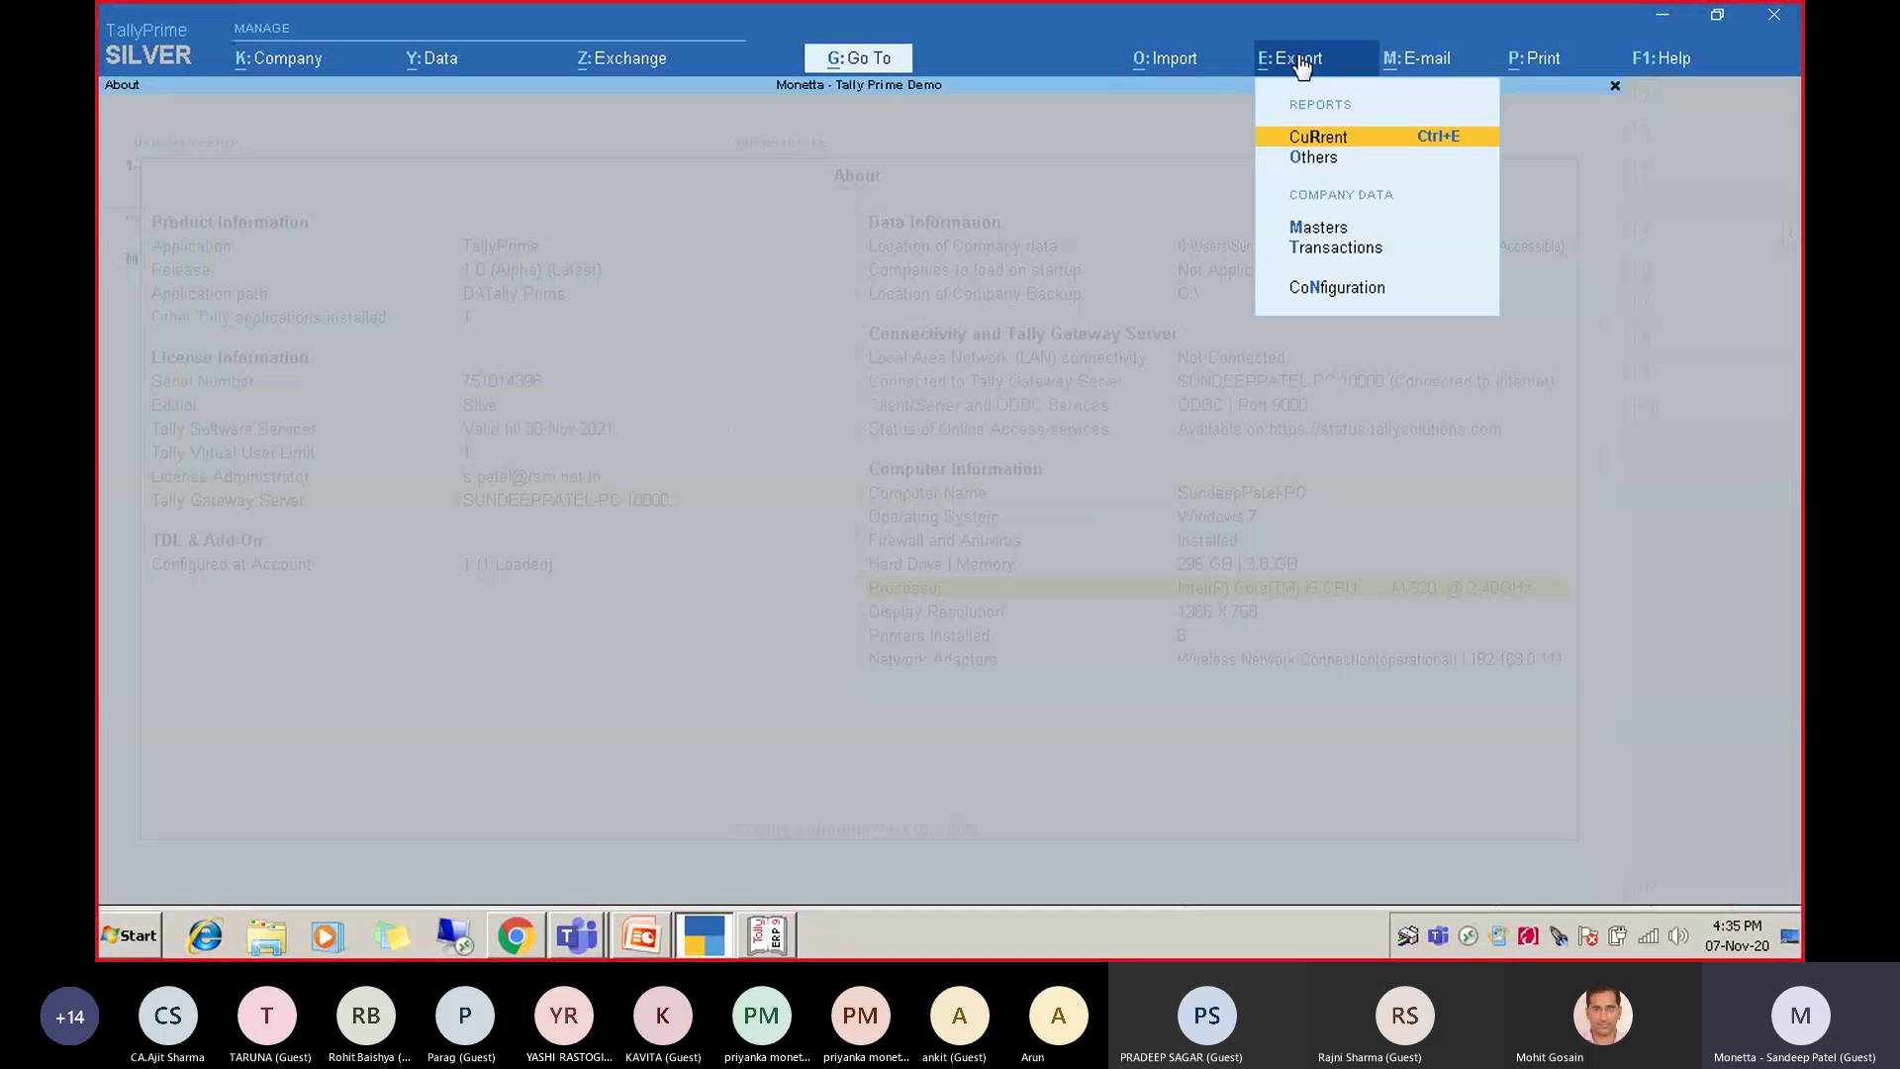
{"action": "key", "text": "Return"}
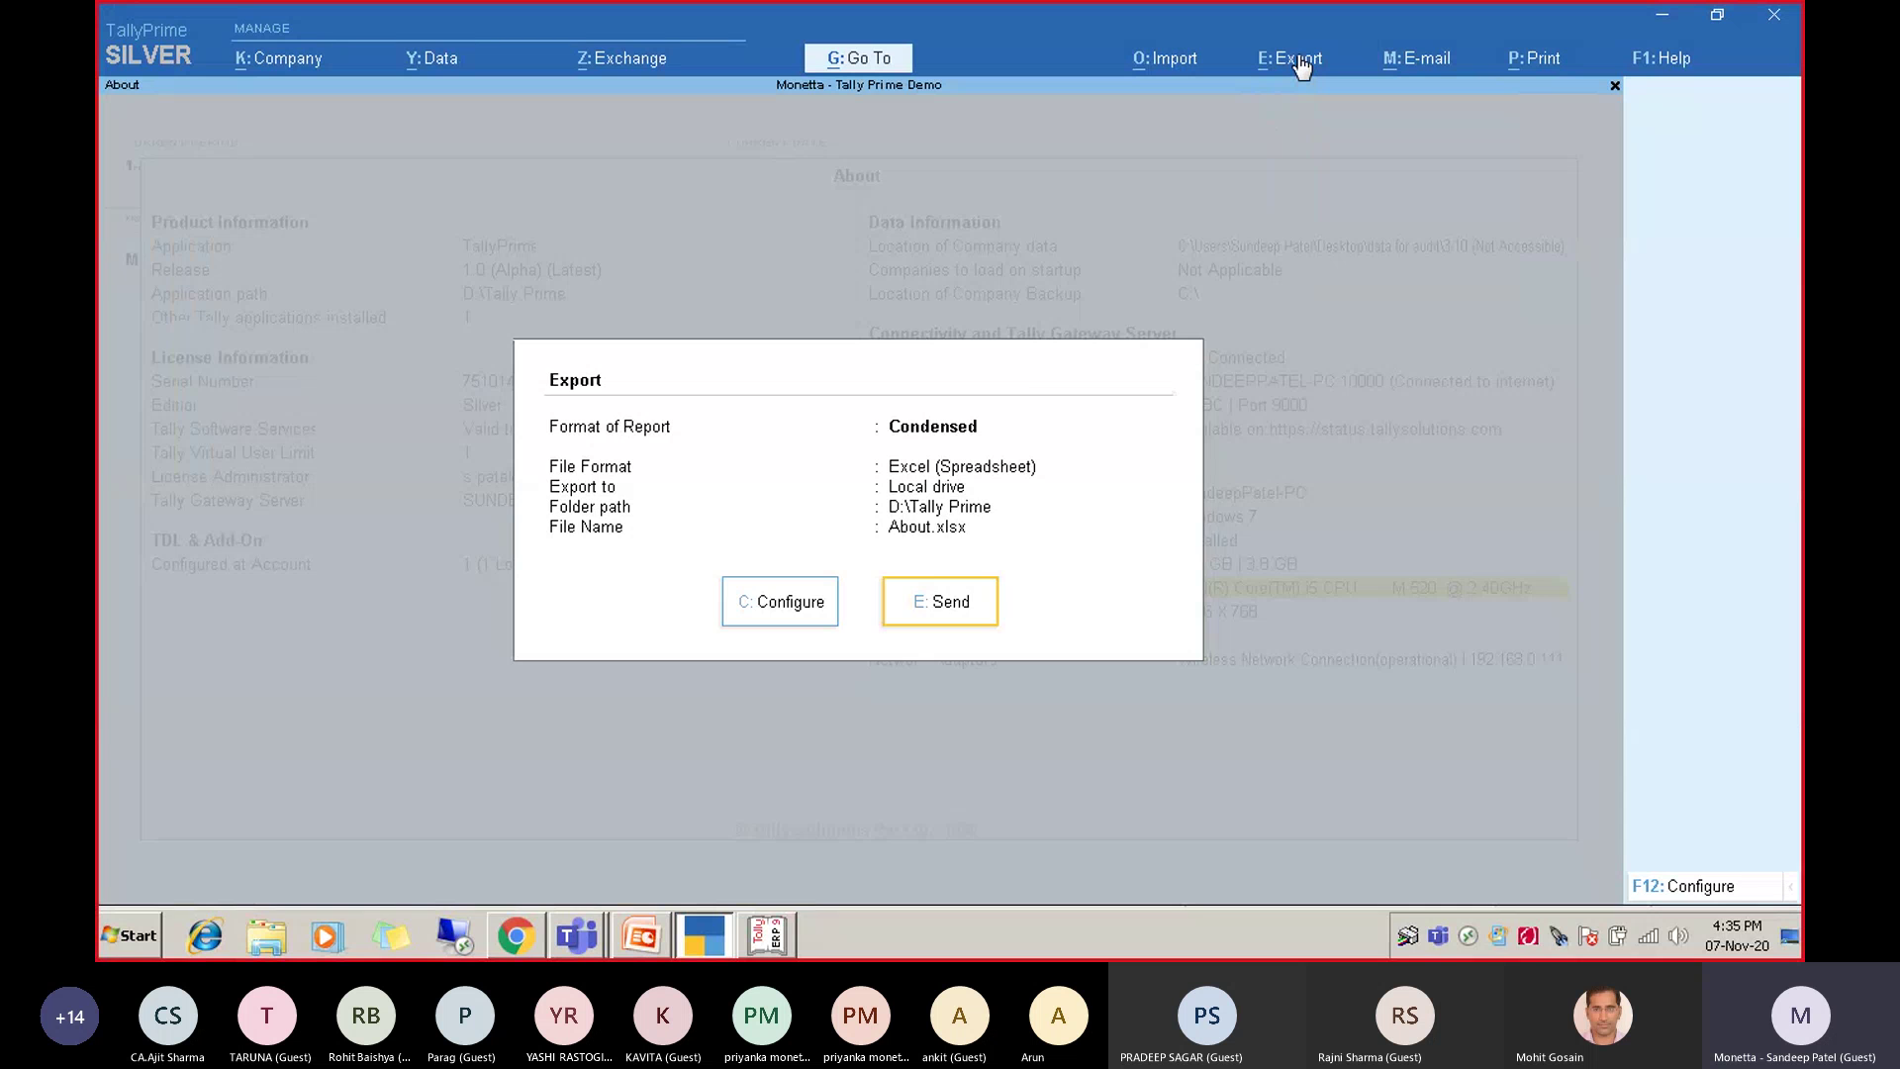
{"action": "key", "text": "Escape"}
{"action": "key", "text": "Escape"}
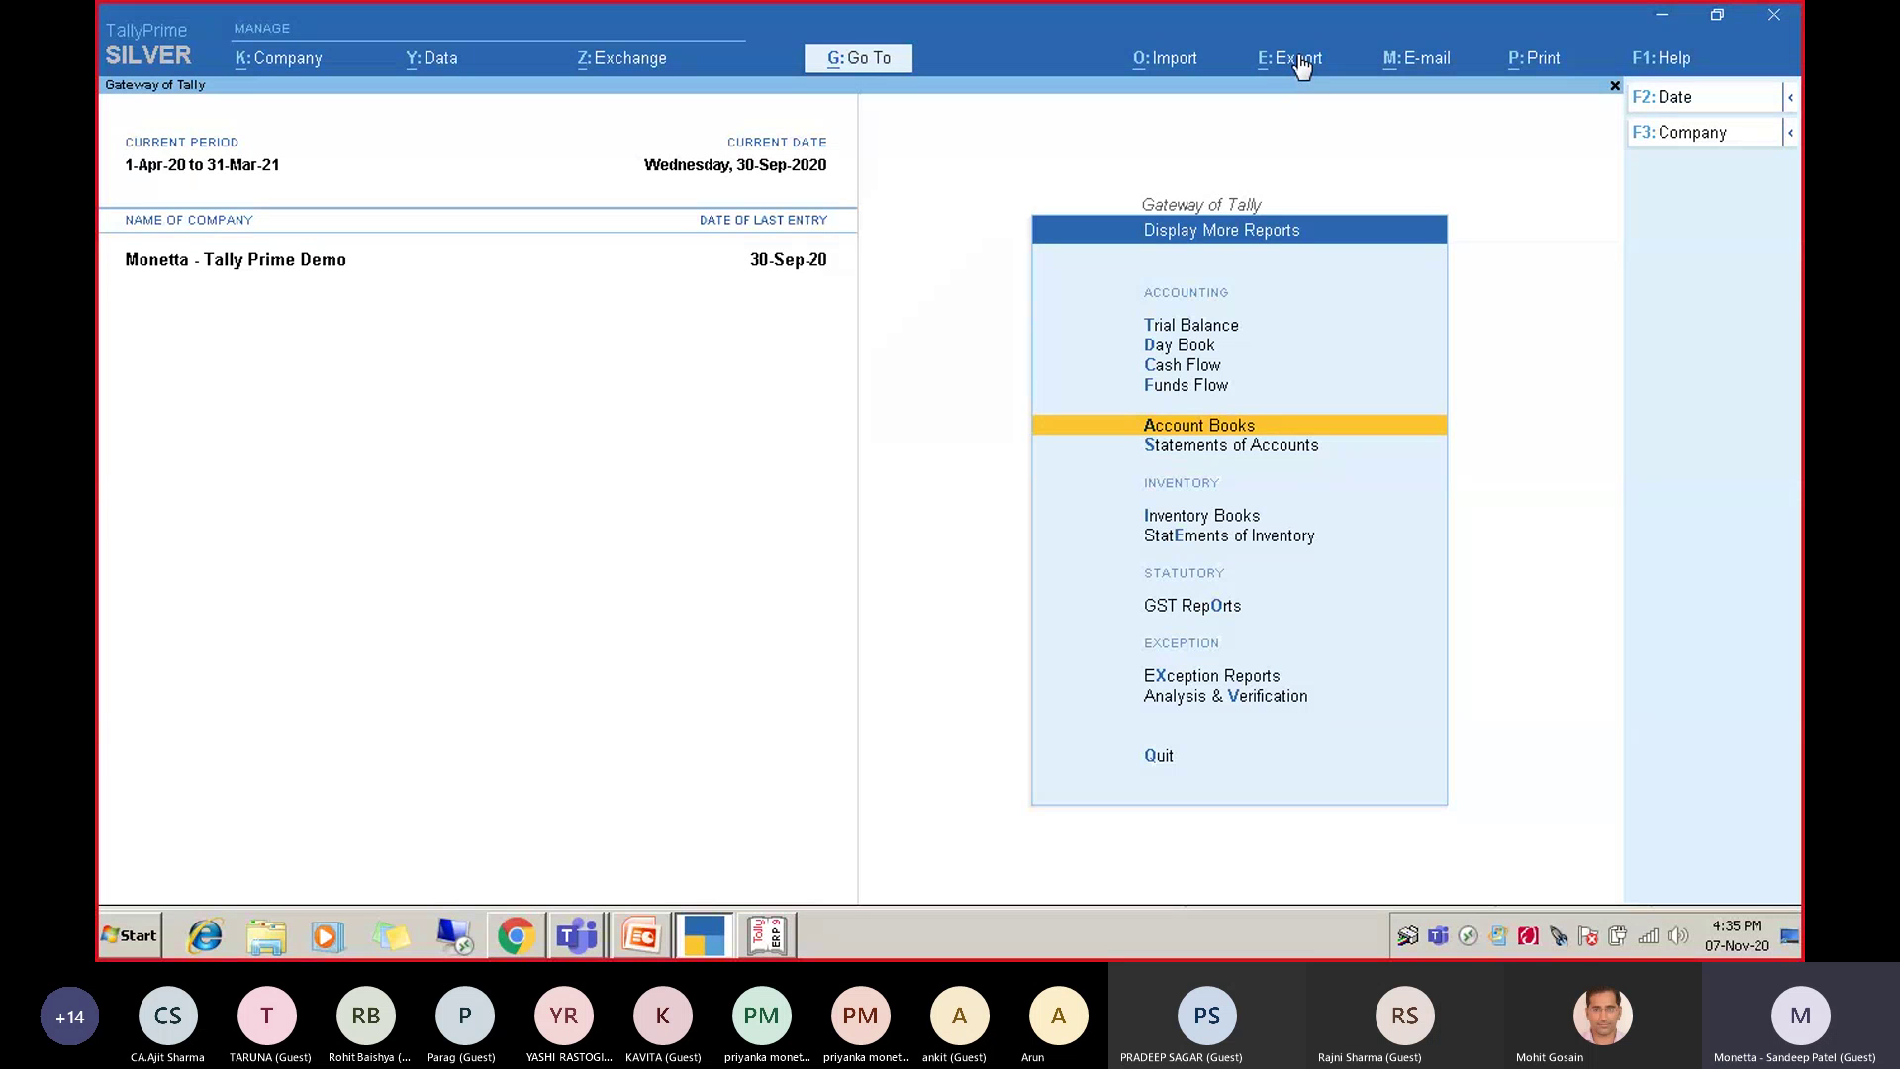
{"action": "key", "text": "Up"}
{"action": "key", "text": "Up"}
{"action": "key", "text": "Up"}
{"action": "key", "text": "Up"}
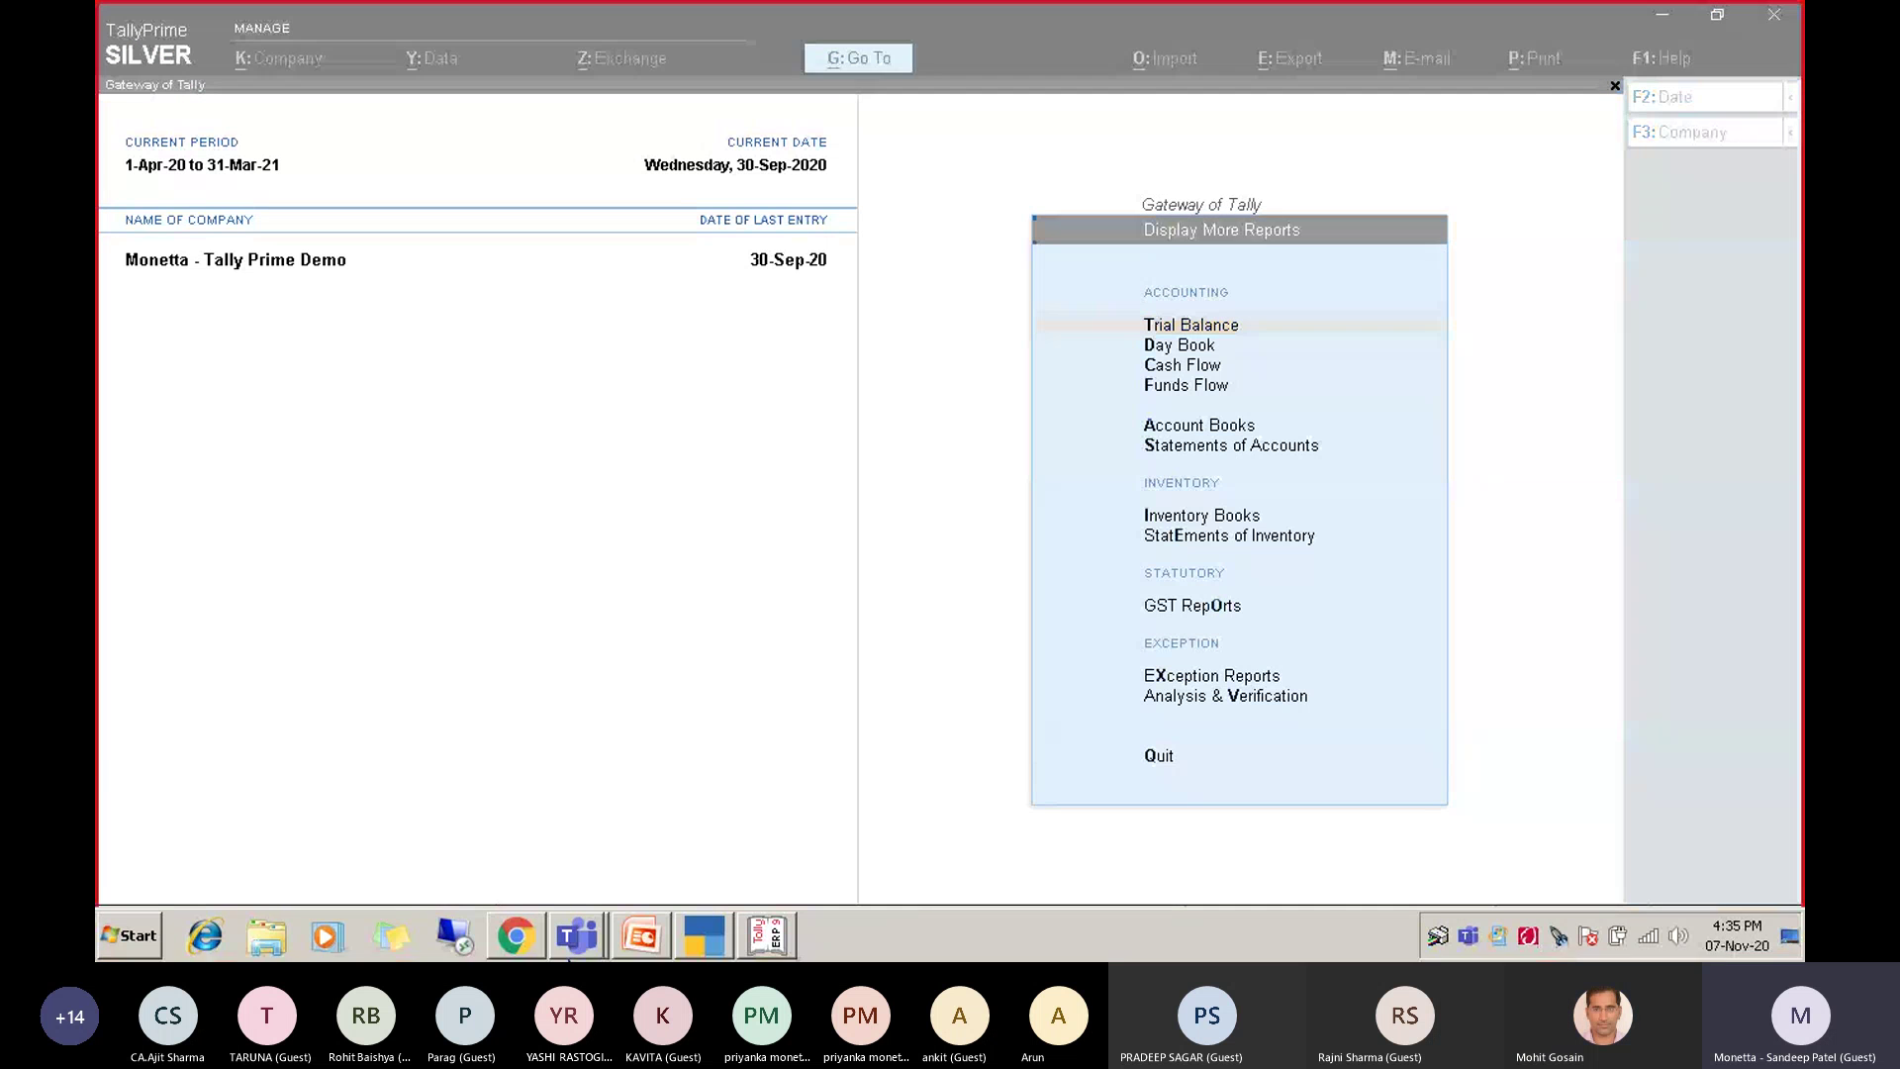
Bring the Teams meeting forward, mute the microphone, and minimize it to the compact call window.
{"action": "mouse_move", "coordinate": [574, 948]}
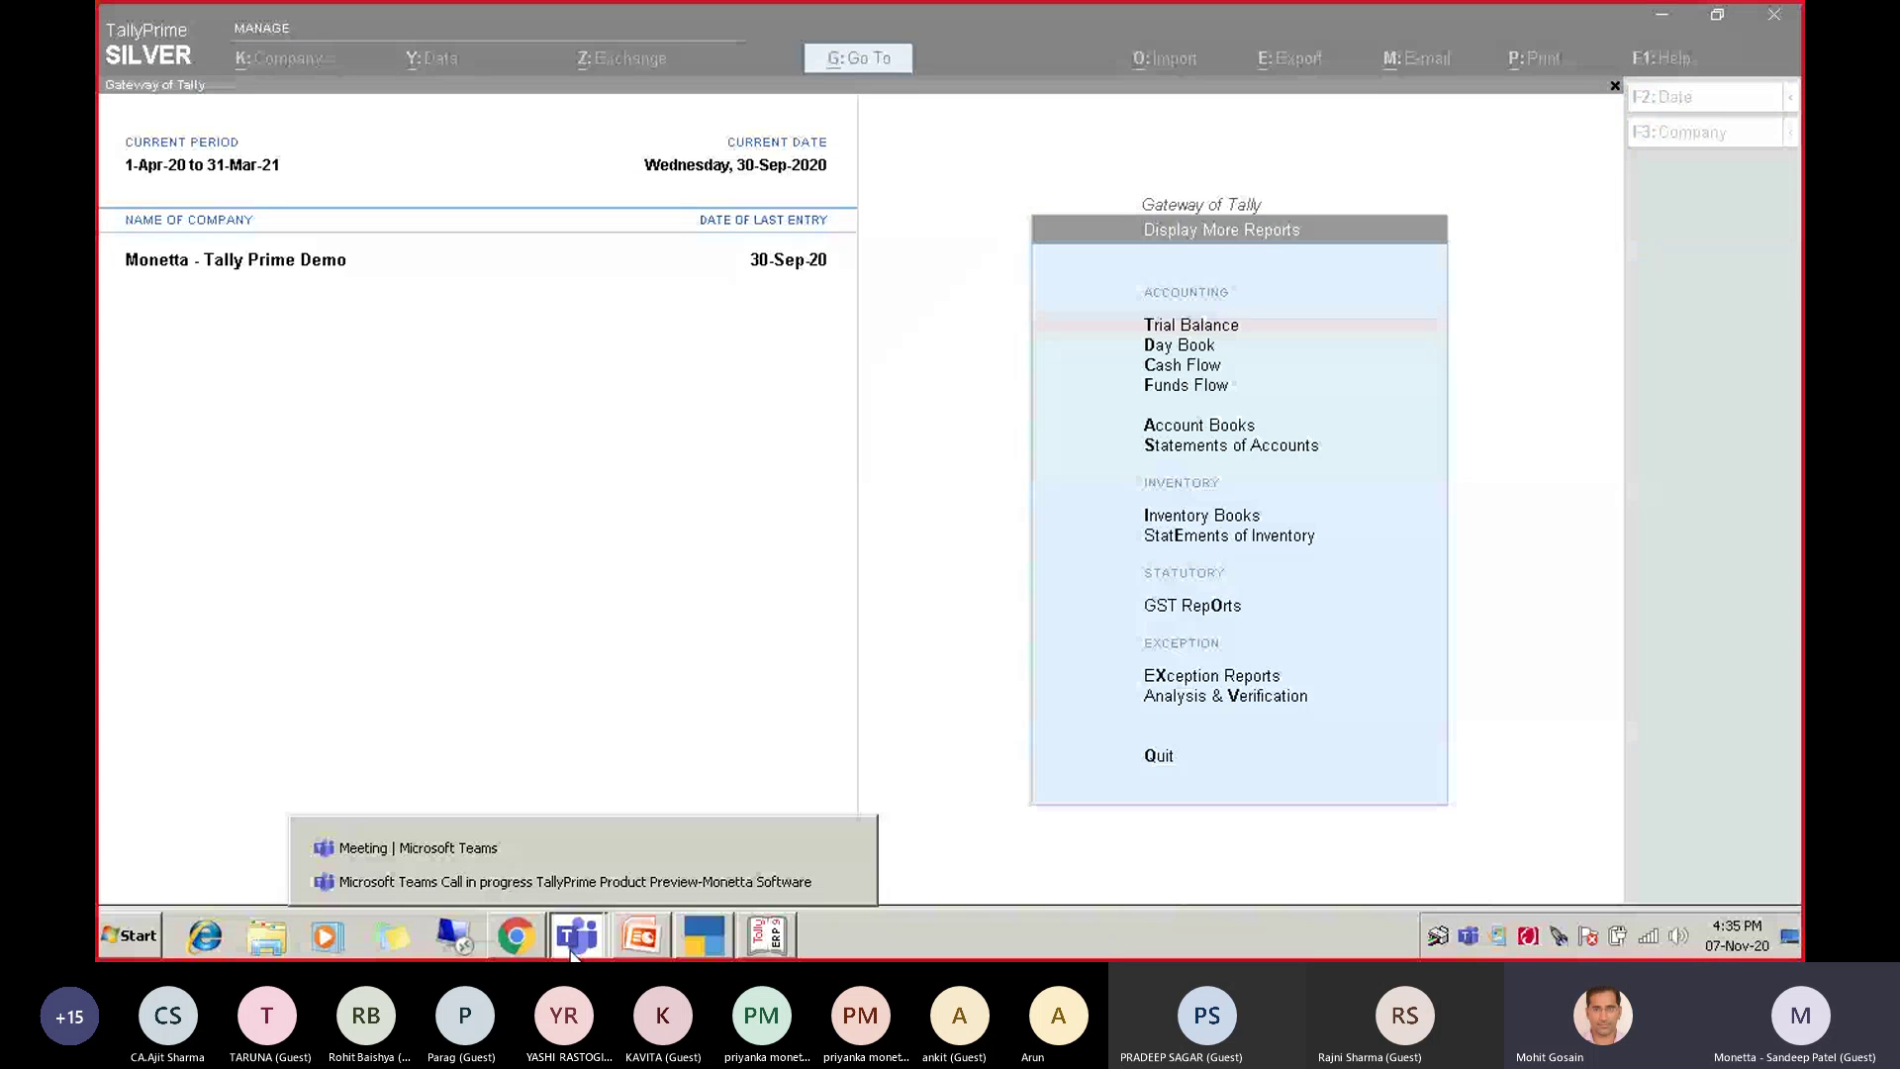
{"action": "left_click", "coordinate": [542, 841]}
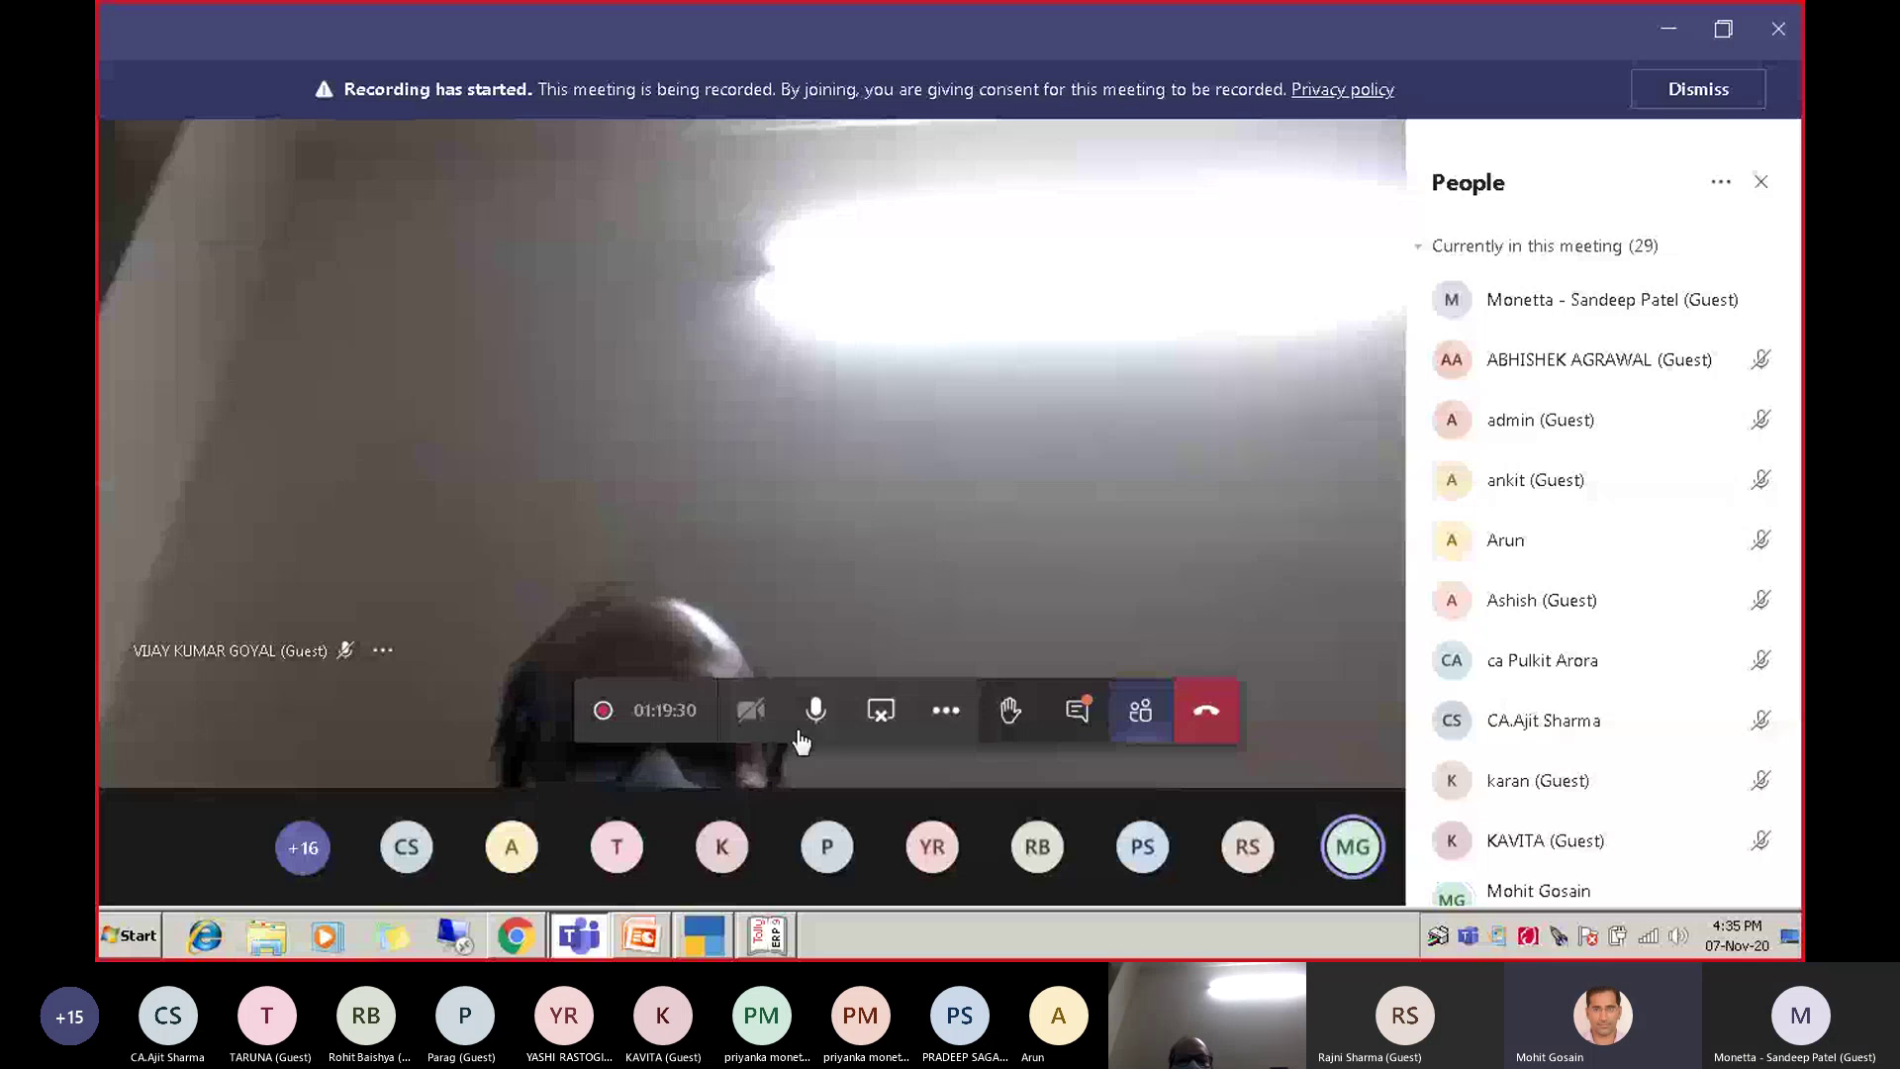
{"action": "left_click", "coordinate": [816, 710]}
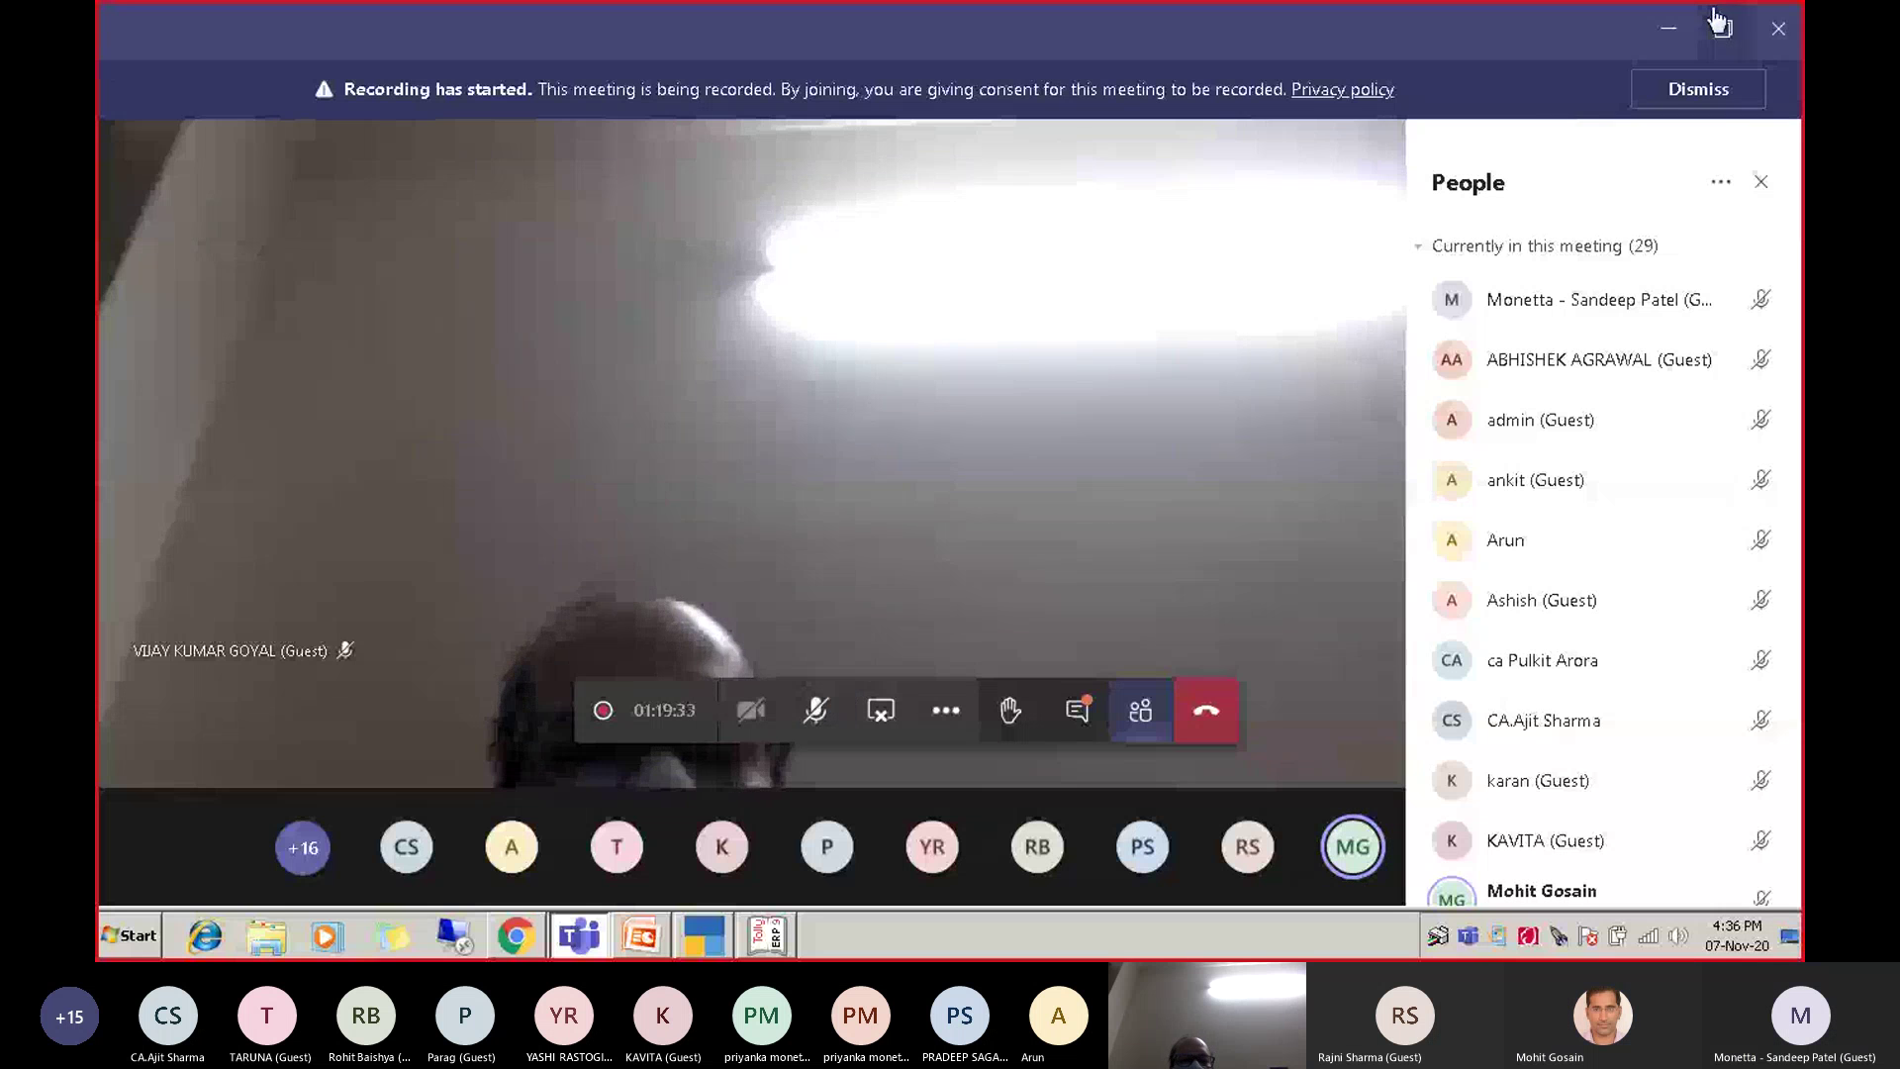
{"action": "left_click", "coordinate": [1671, 28]}
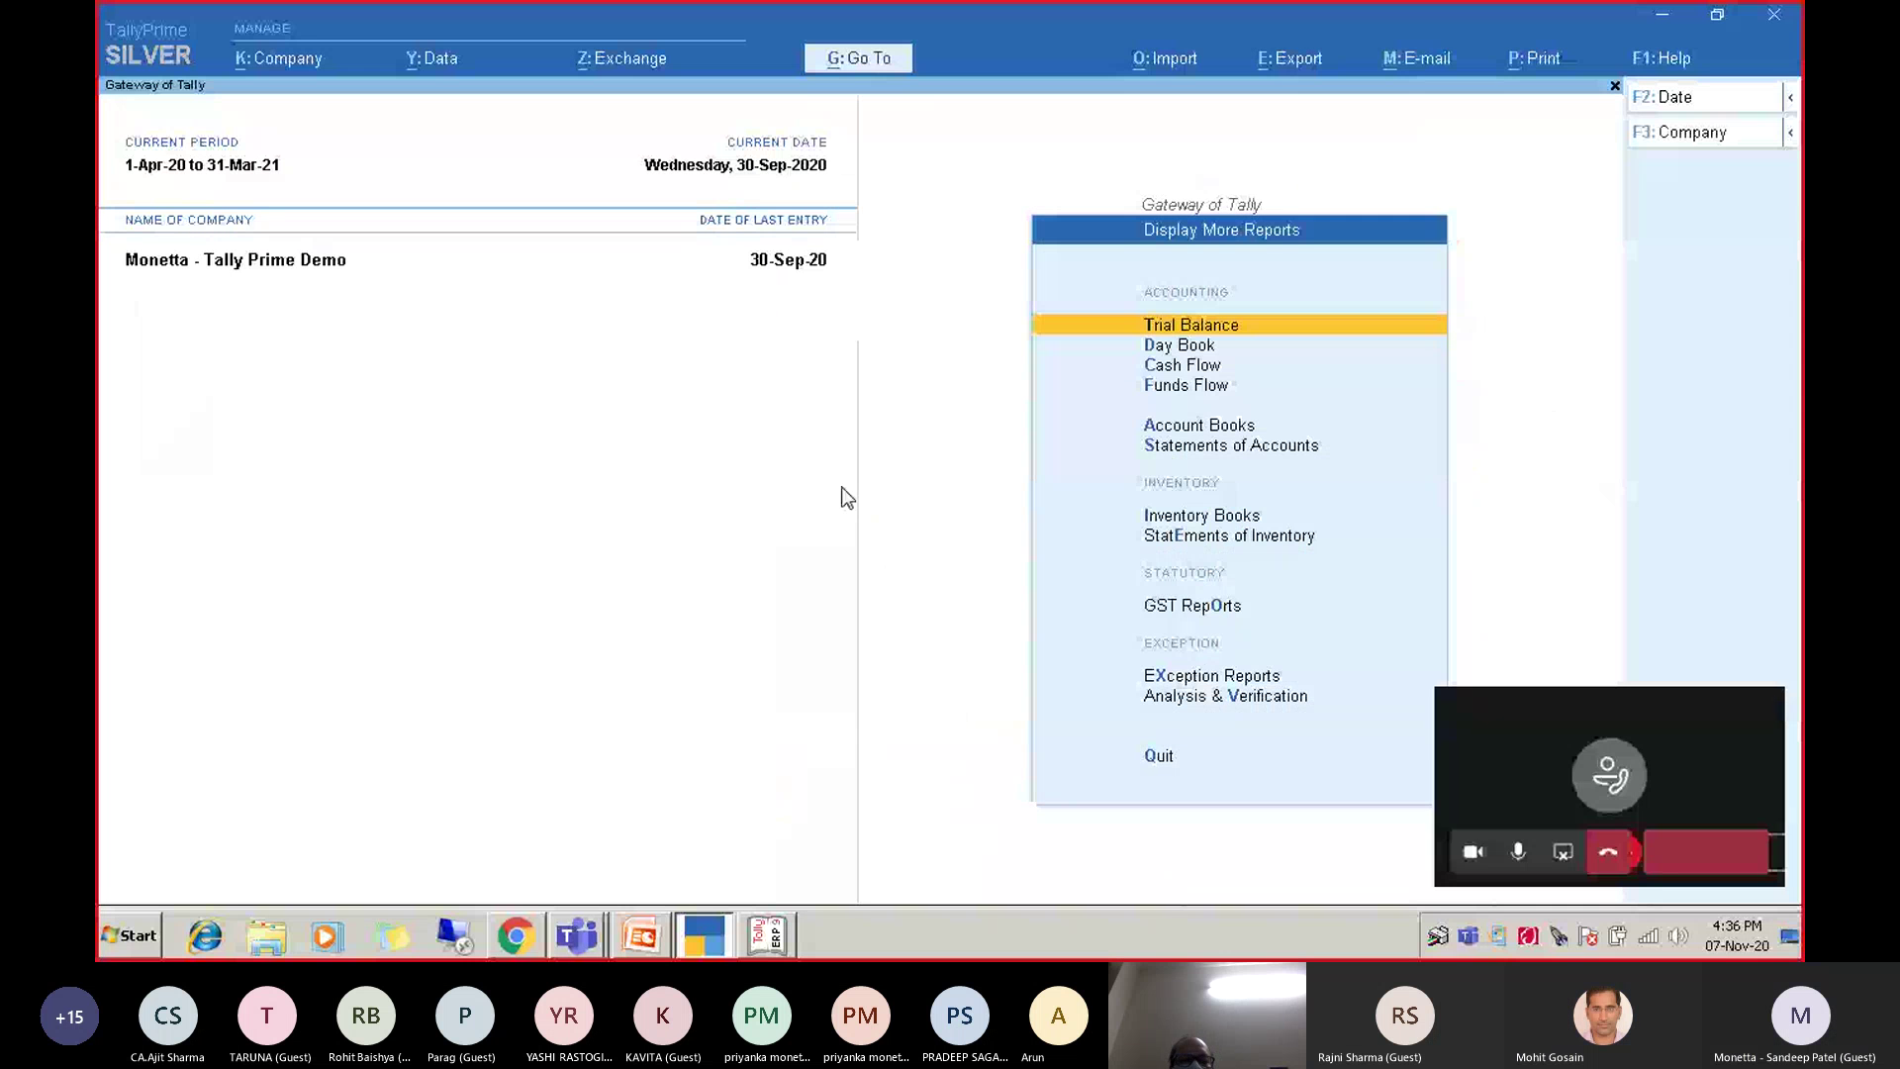
Toggle the microphone in the compact call window, leaving it unmuted, and return to TallyPrime.
{"action": "left_click", "coordinate": [1587, 847]}
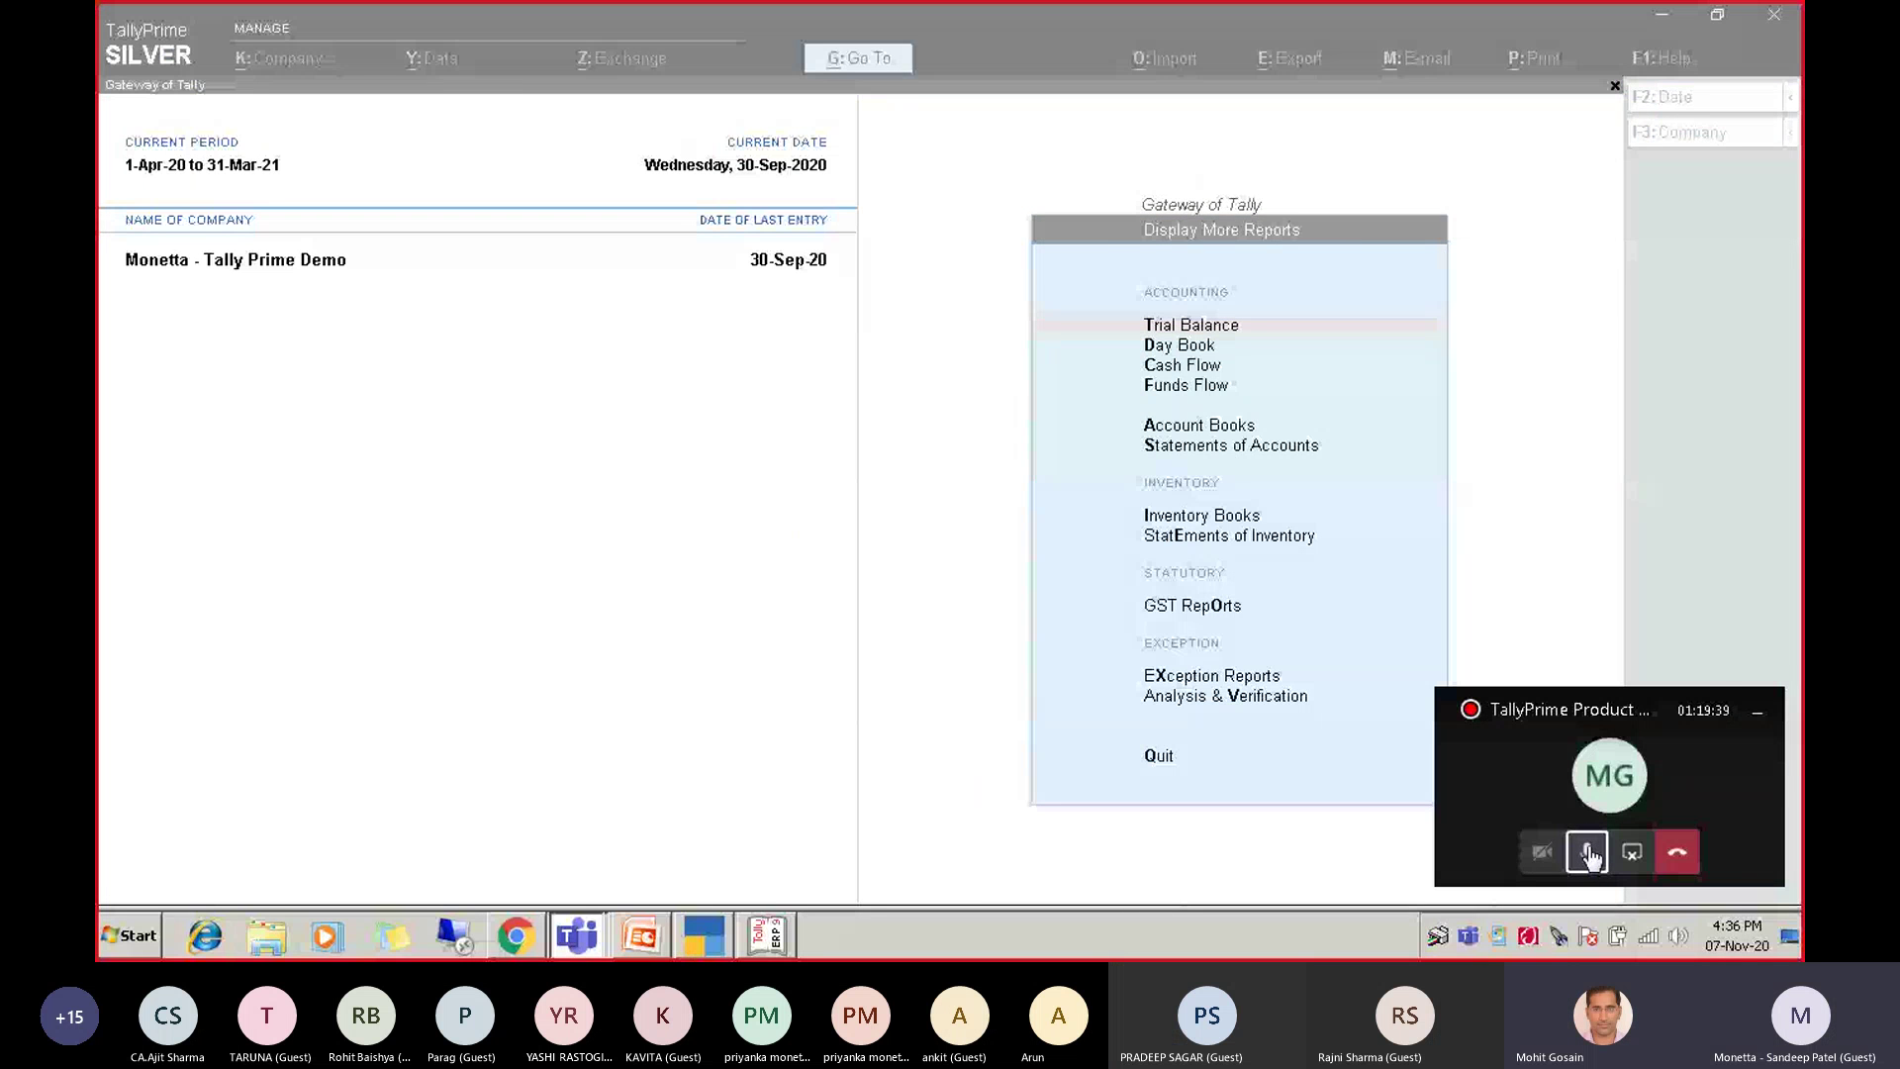
{"action": "left_click", "coordinate": [1588, 853]}
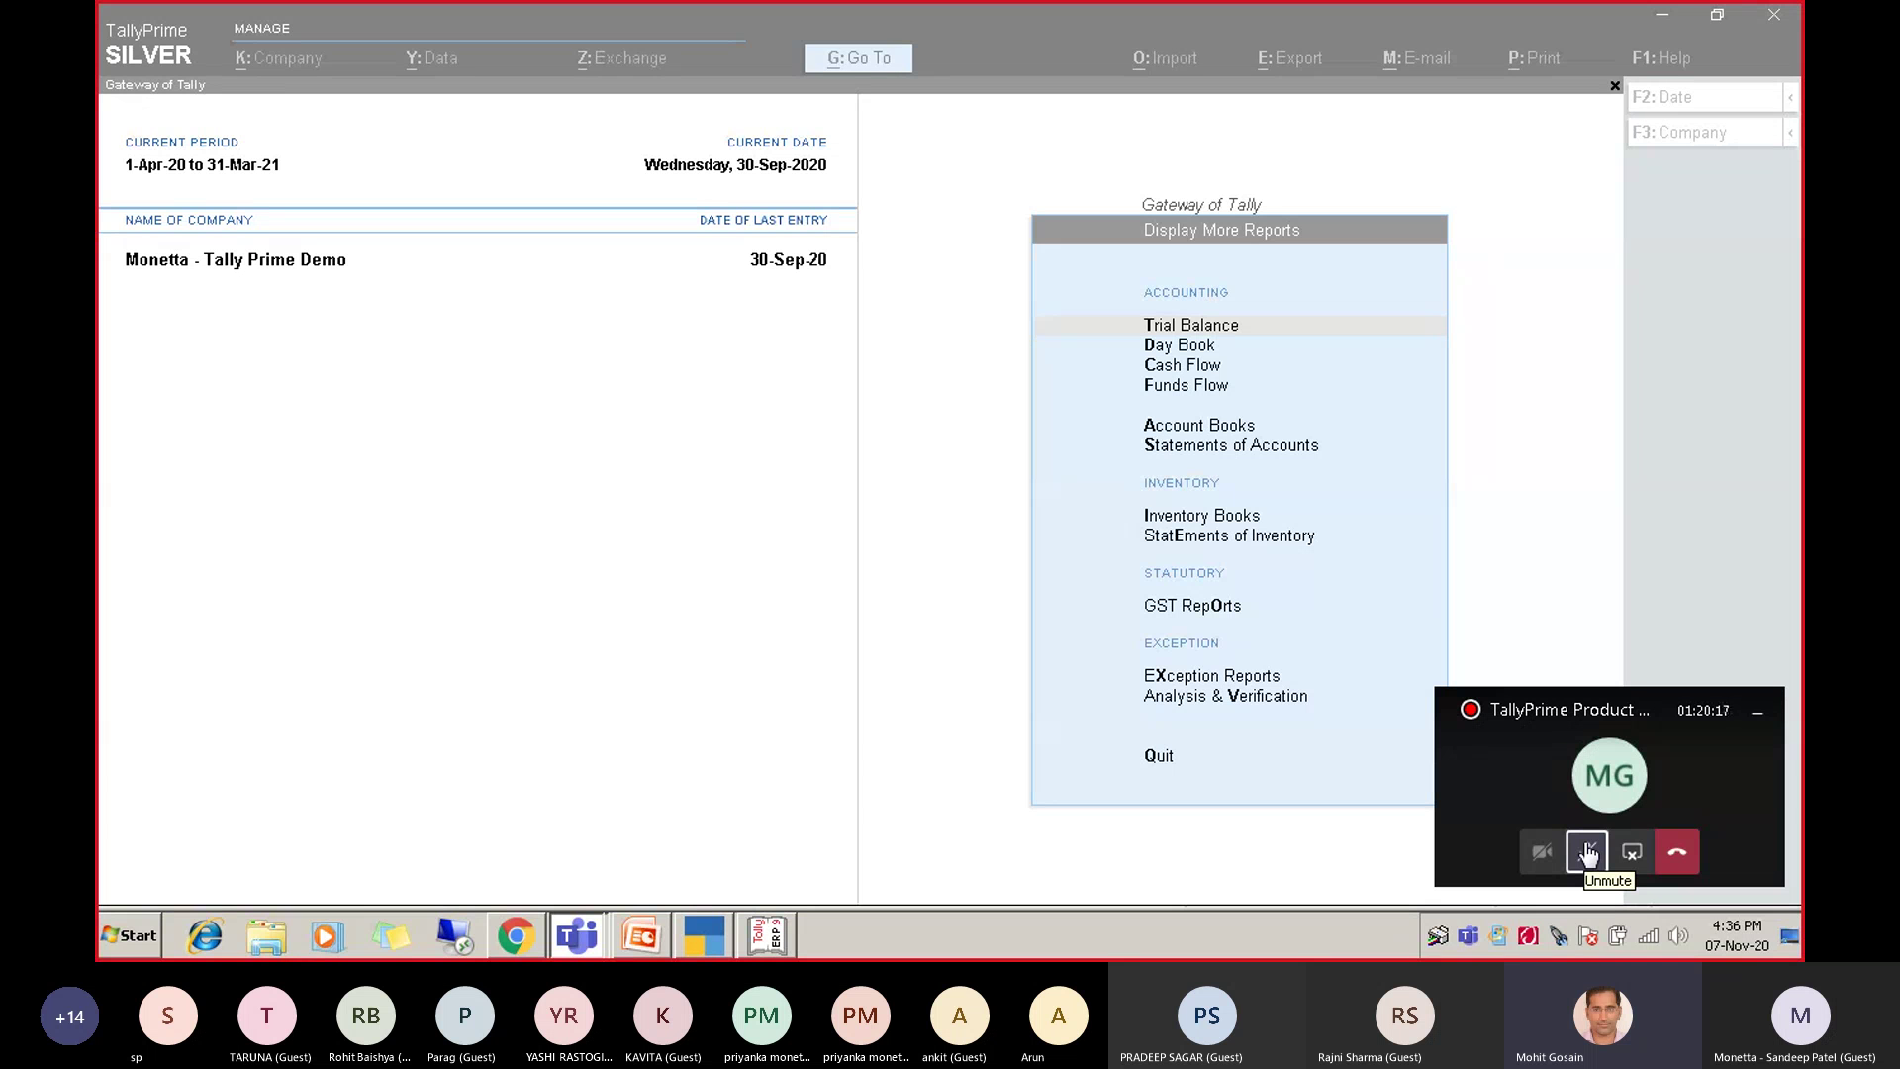
{"action": "left_click", "coordinate": [1587, 853]}
{"action": "left_click", "coordinate": [1682, 492]}
Open Account Books from the reports list, then back out to the main Gateway of Tally.
{"action": "key", "text": "Down"}
{"action": "key", "text": "Down"}
{"action": "key", "text": "Down"}
{"action": "key", "text": "Down"}
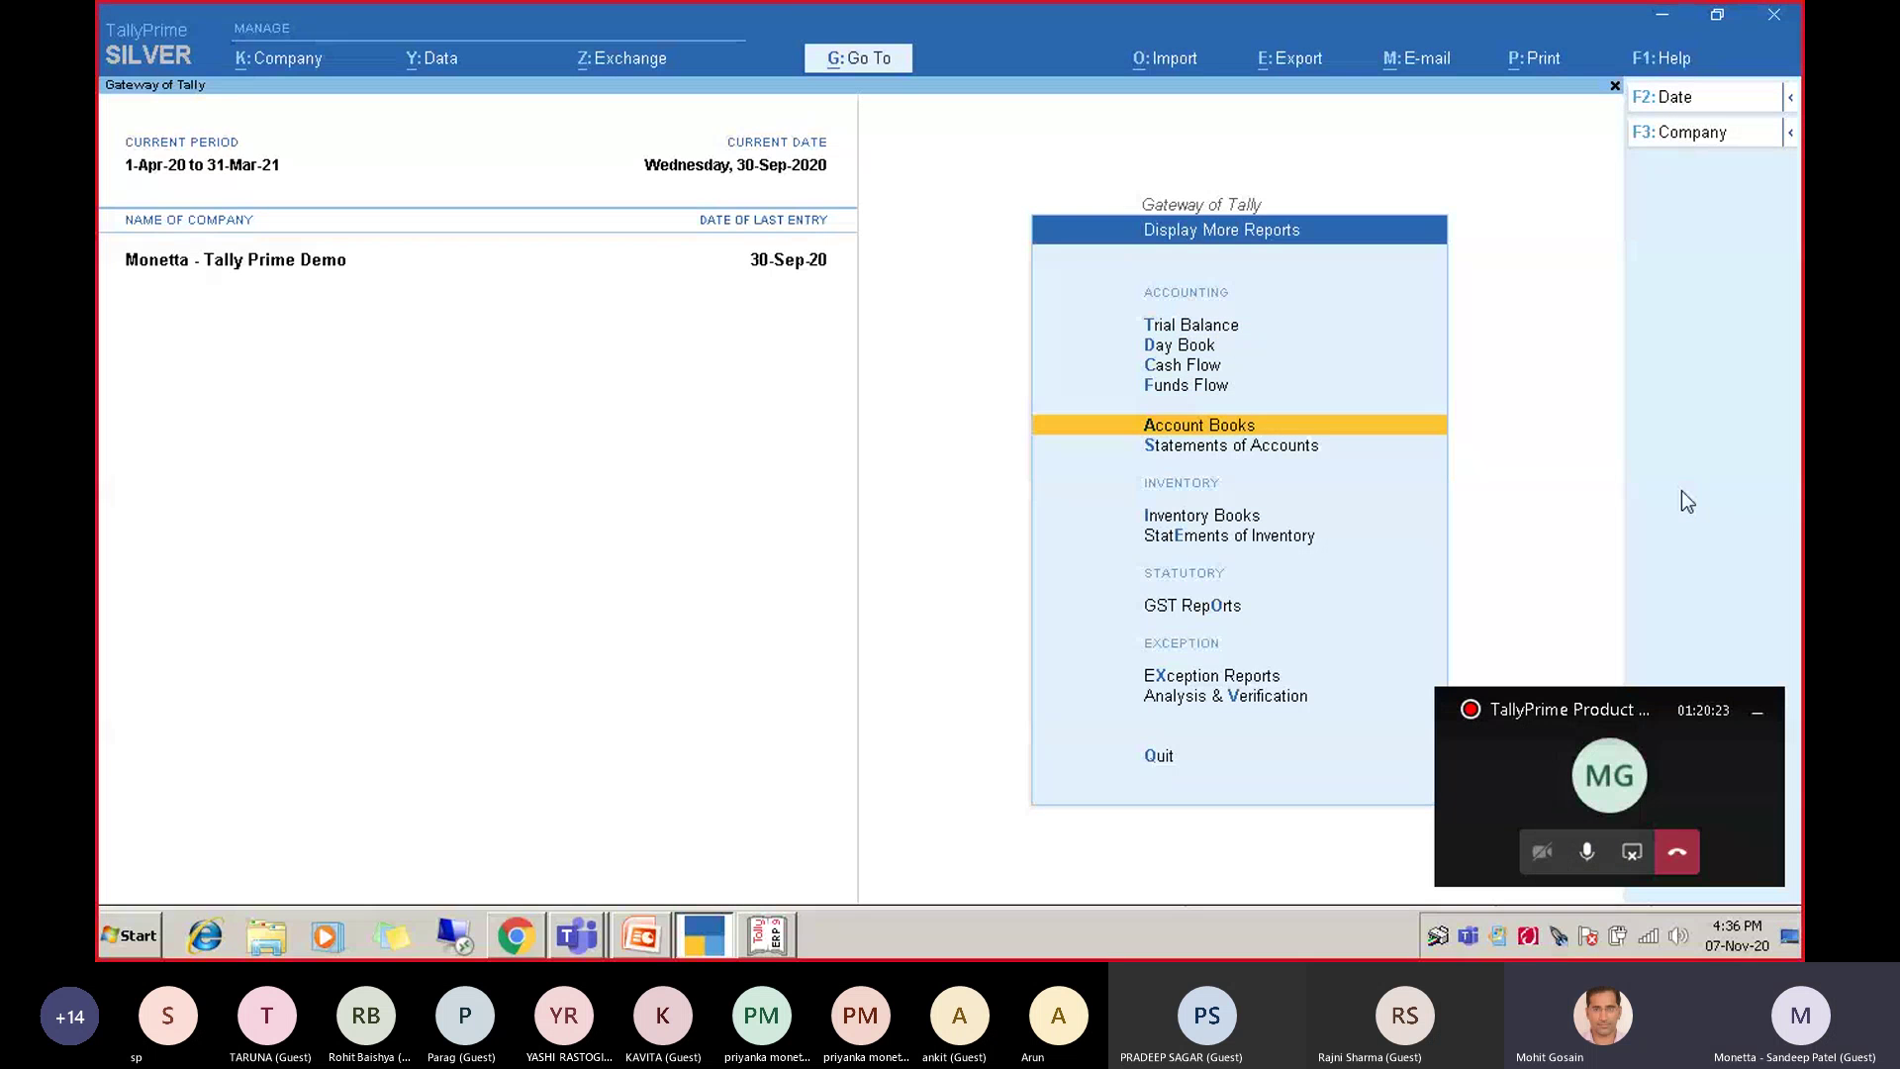
{"action": "key", "text": "Return"}
{"action": "key", "text": "Escape"}
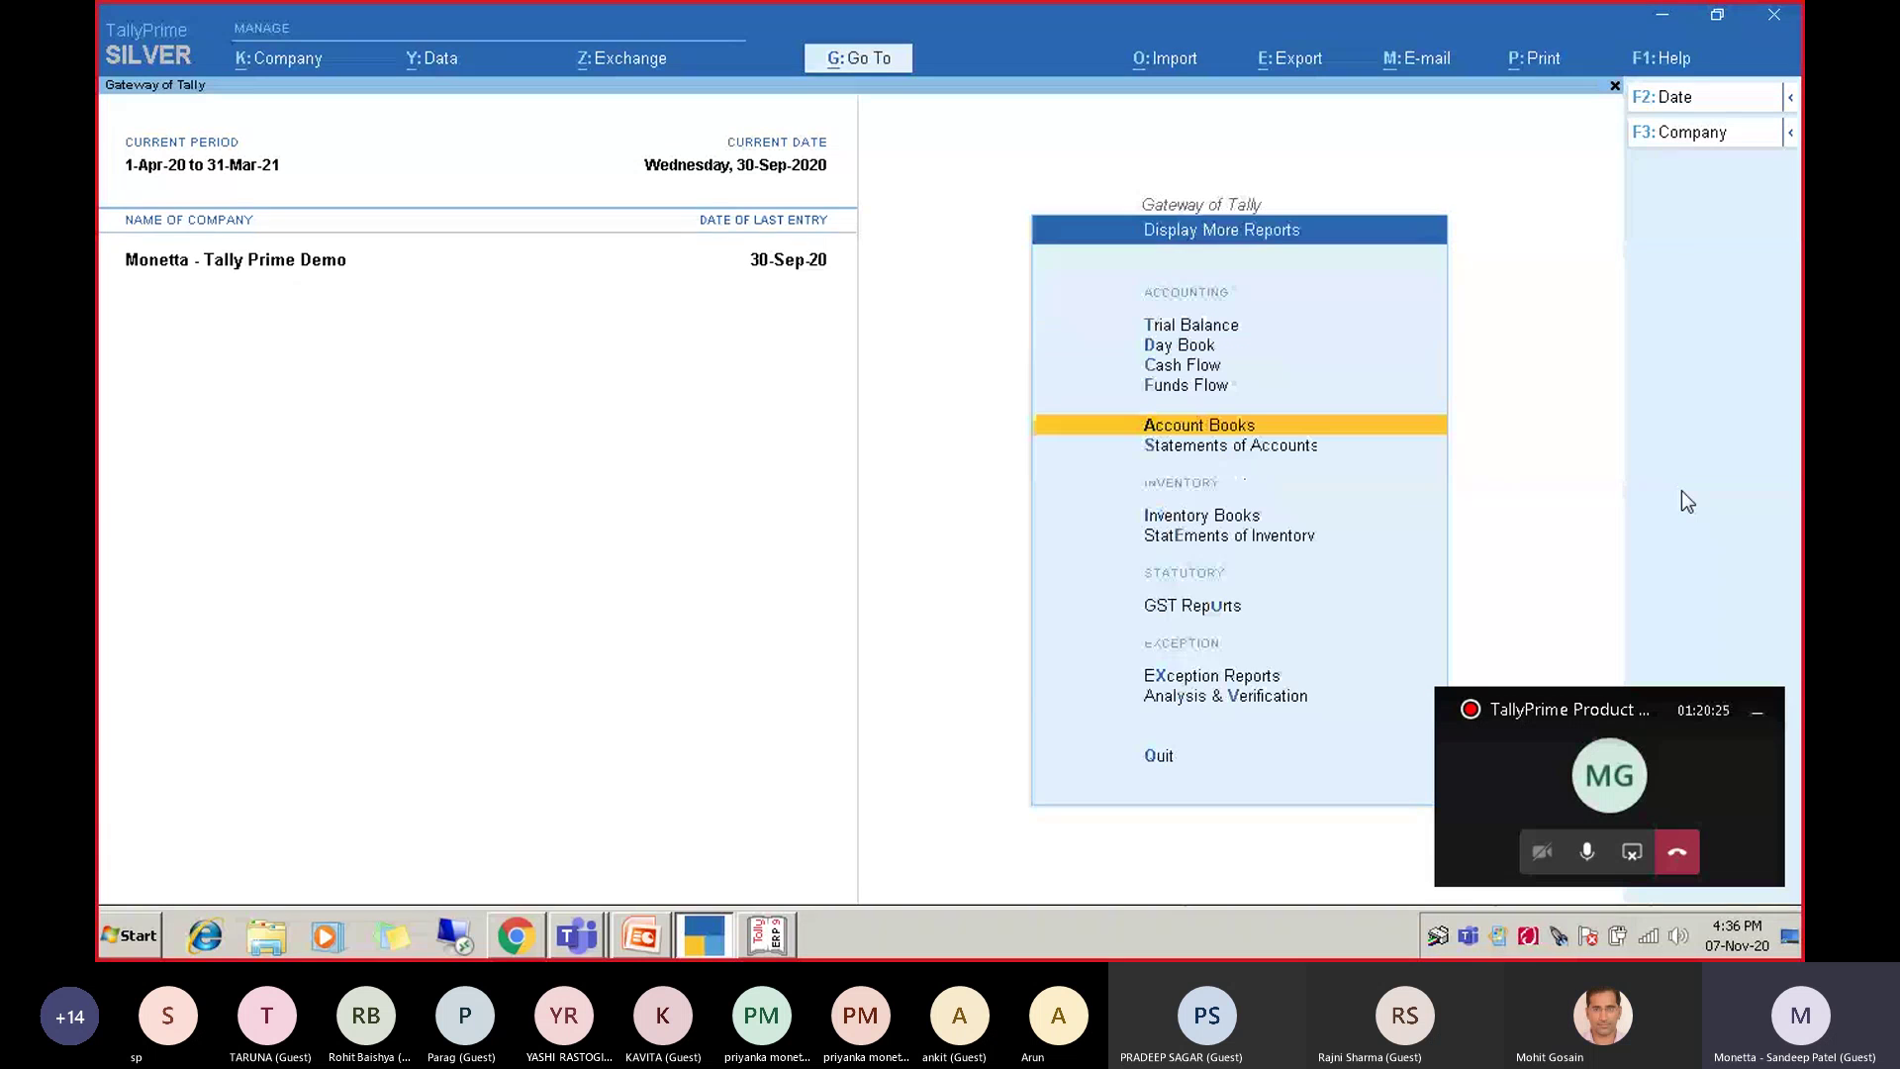
{"action": "key", "text": "Escape"}
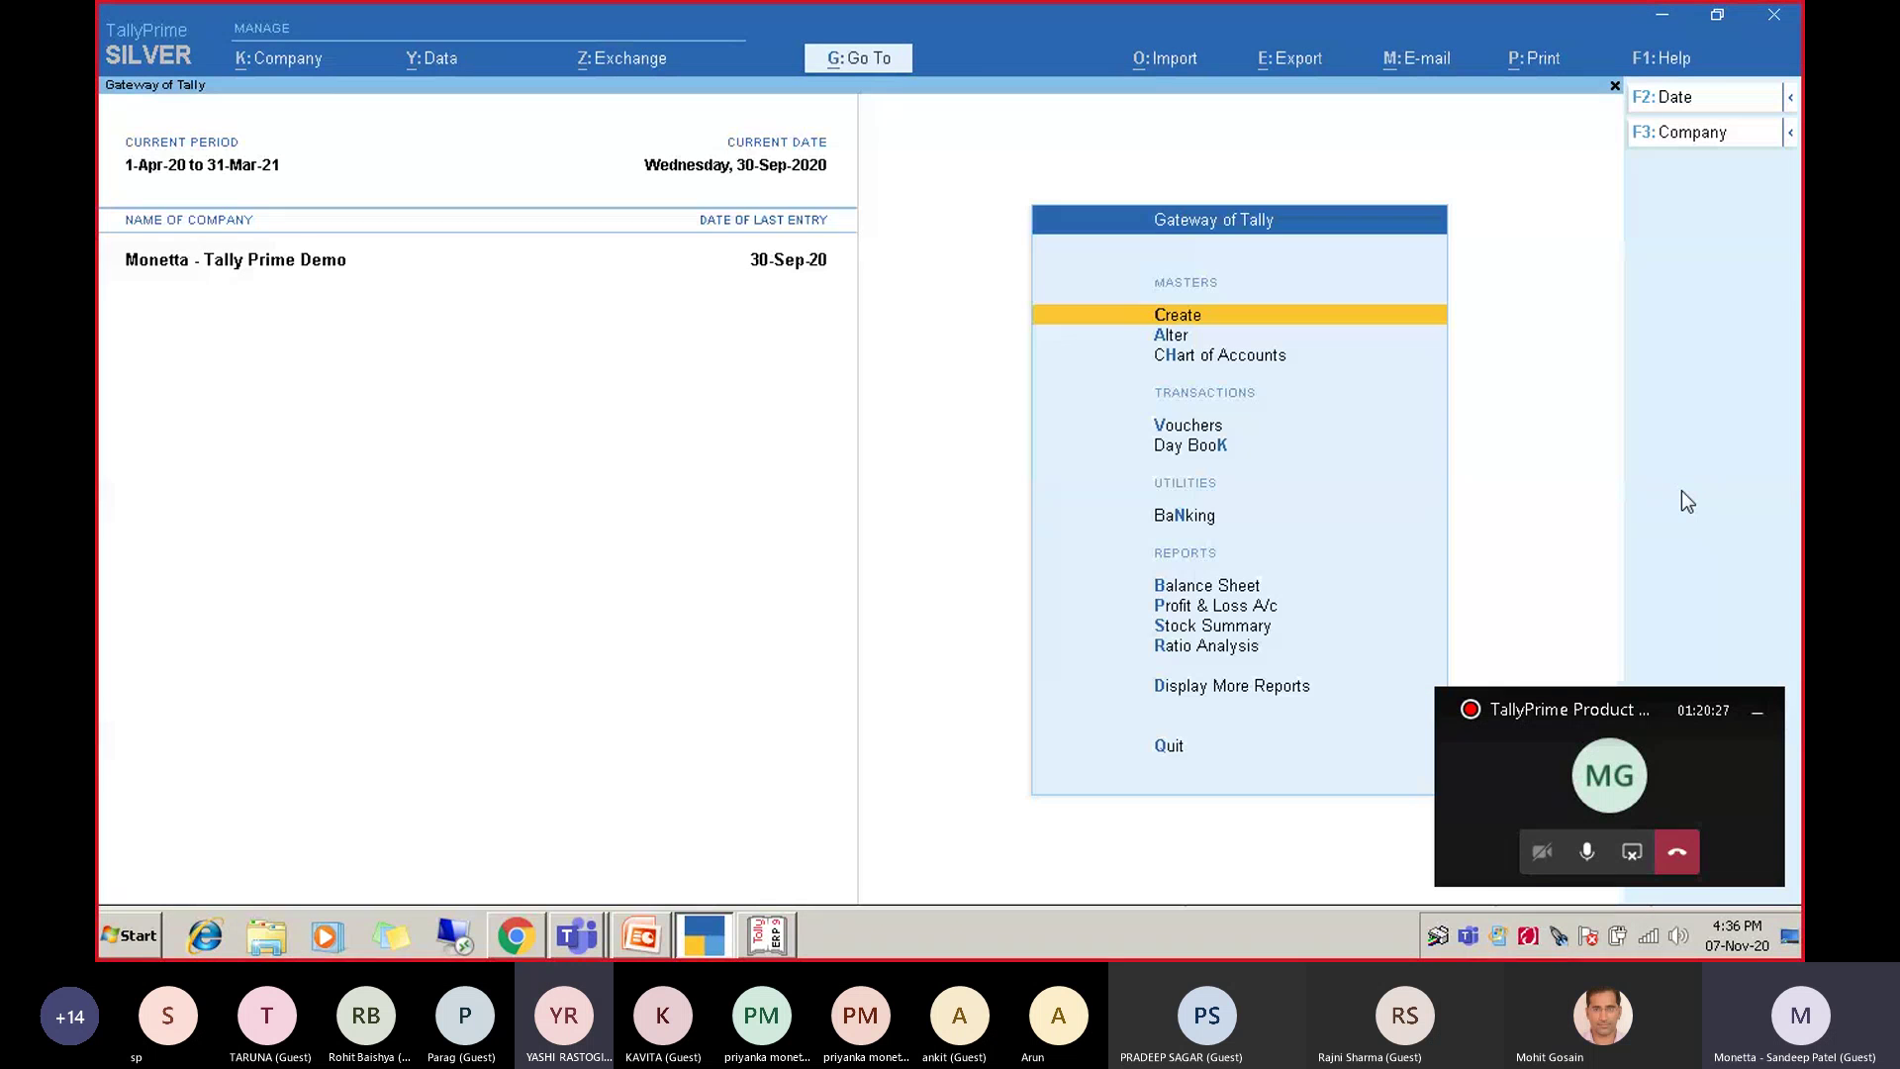
Start Sales voucher No. 2, browse the voucher modes without changing them, and mute the Teams microphone.
{"action": "key", "text": "v"}
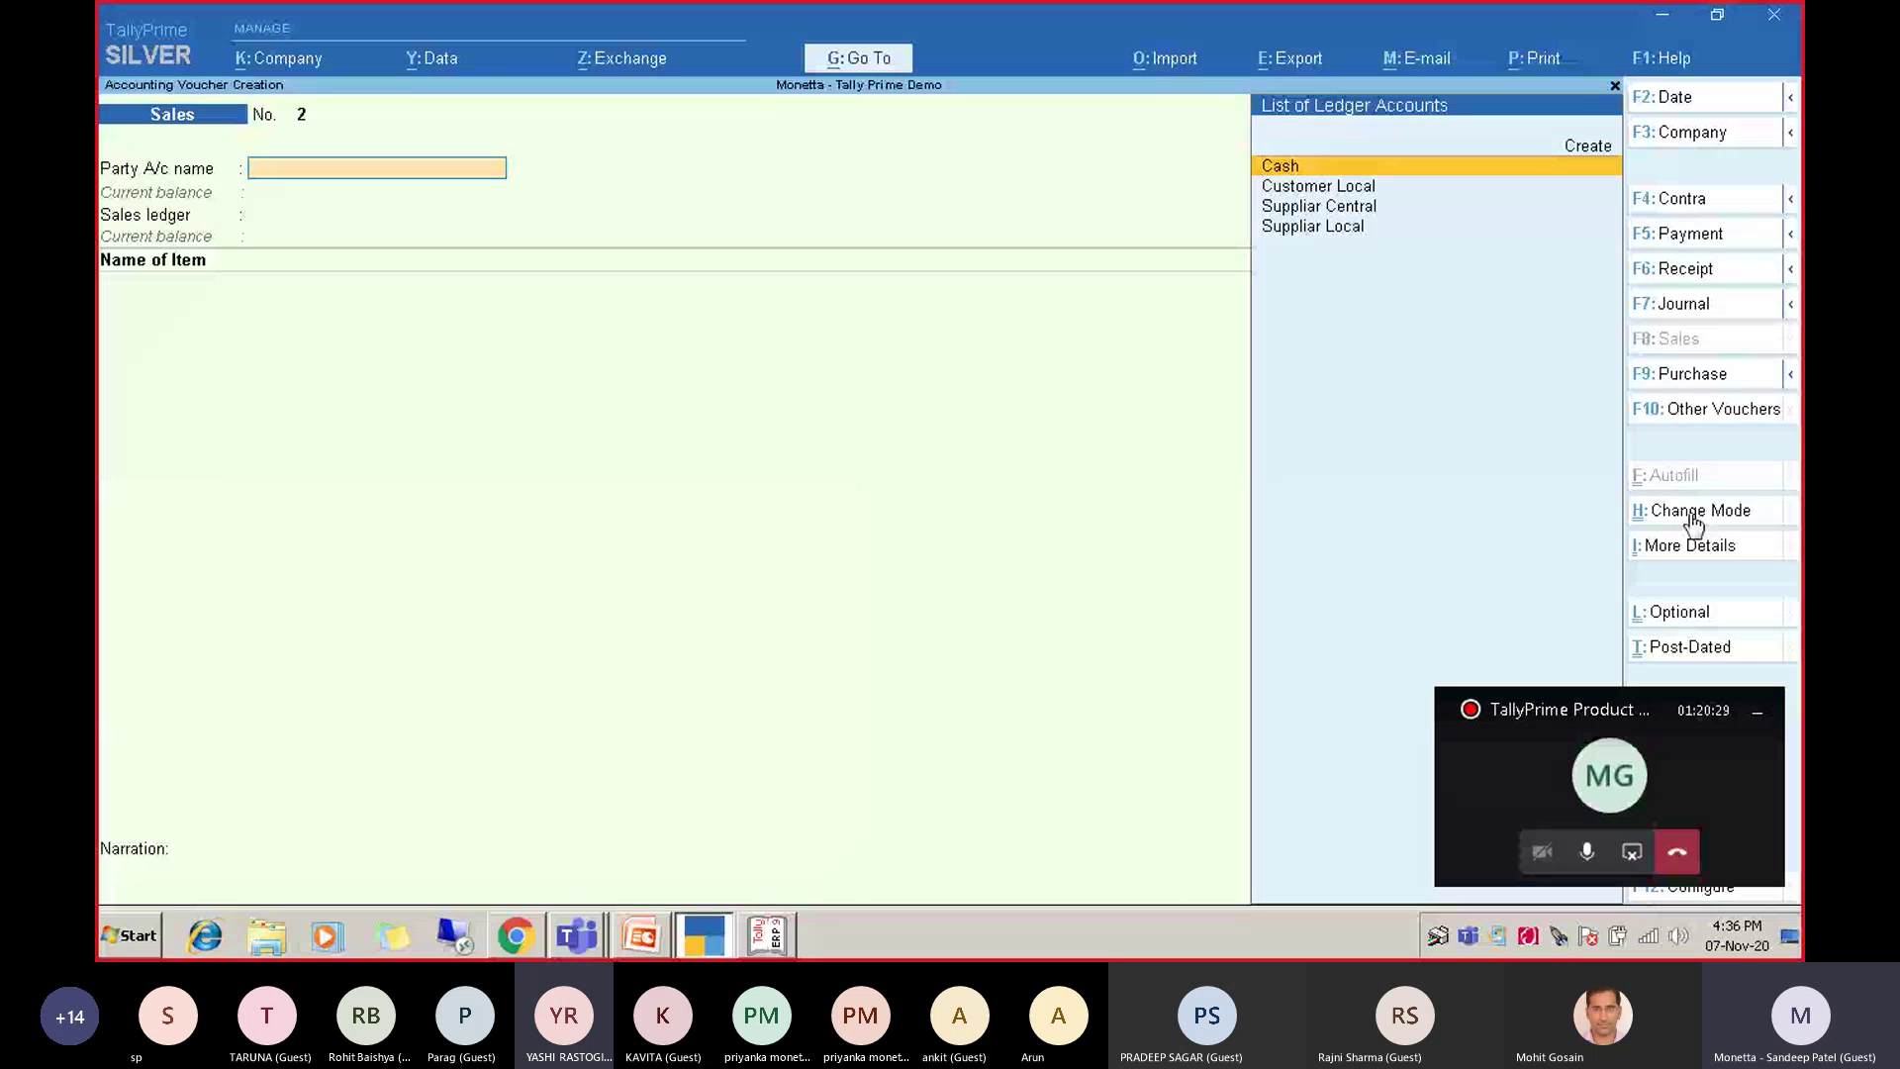
{"action": "left_click", "coordinate": [1718, 518]}
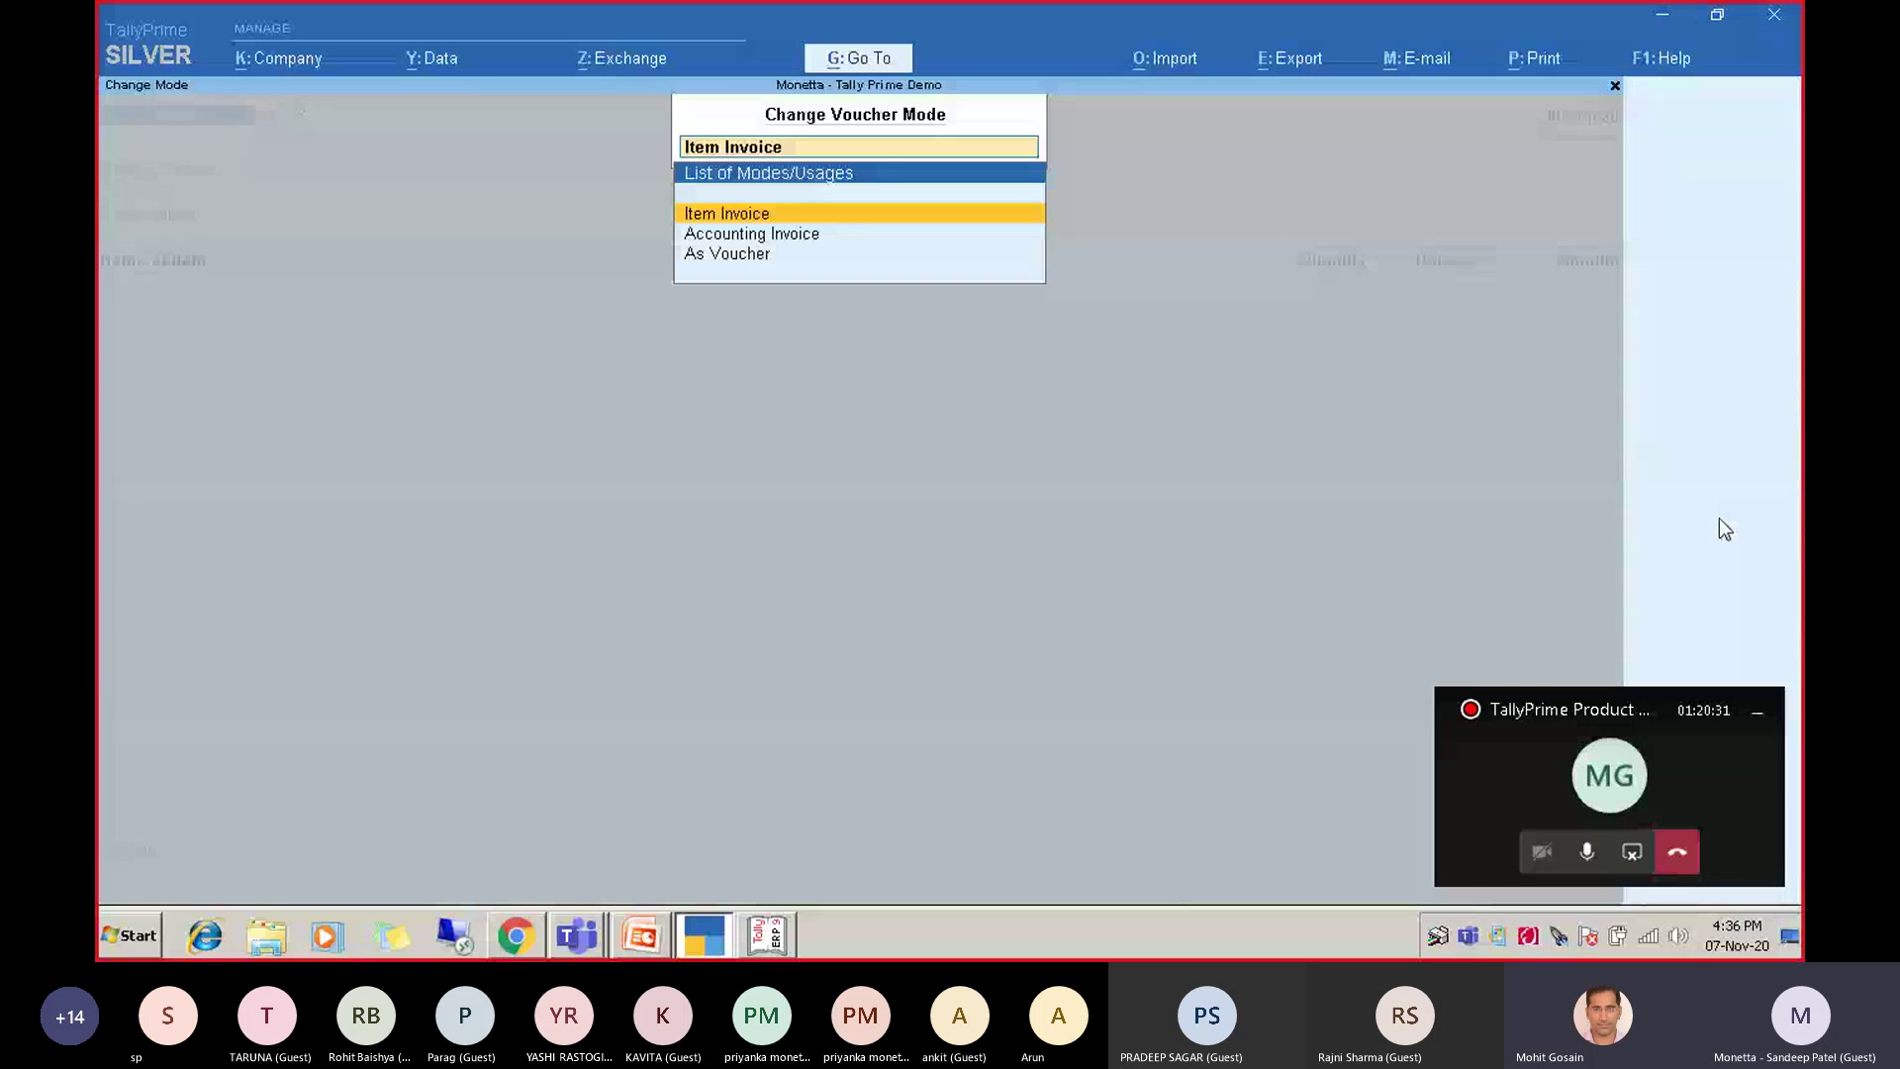
{"action": "key", "text": "Down"}
{"action": "key", "text": "Down"}
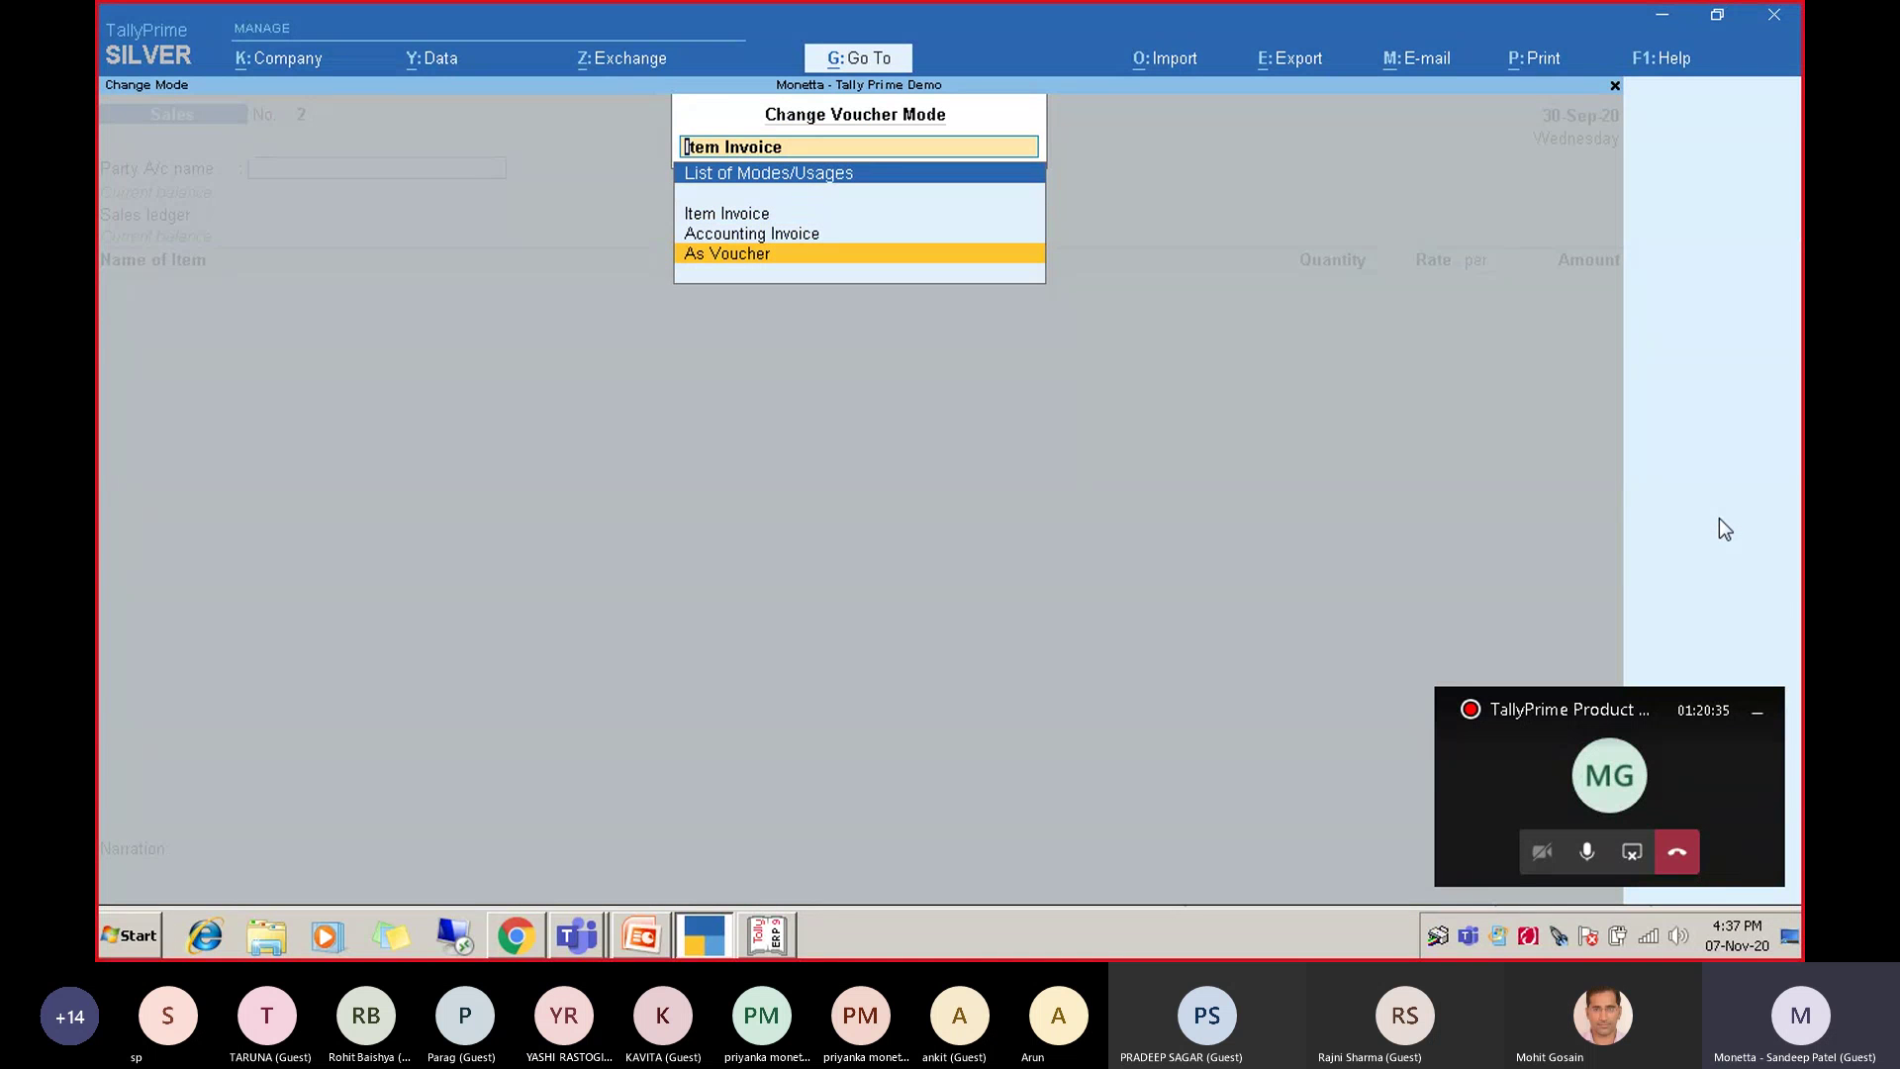
{"action": "key", "text": "Up"}
{"action": "key", "text": "Up"}
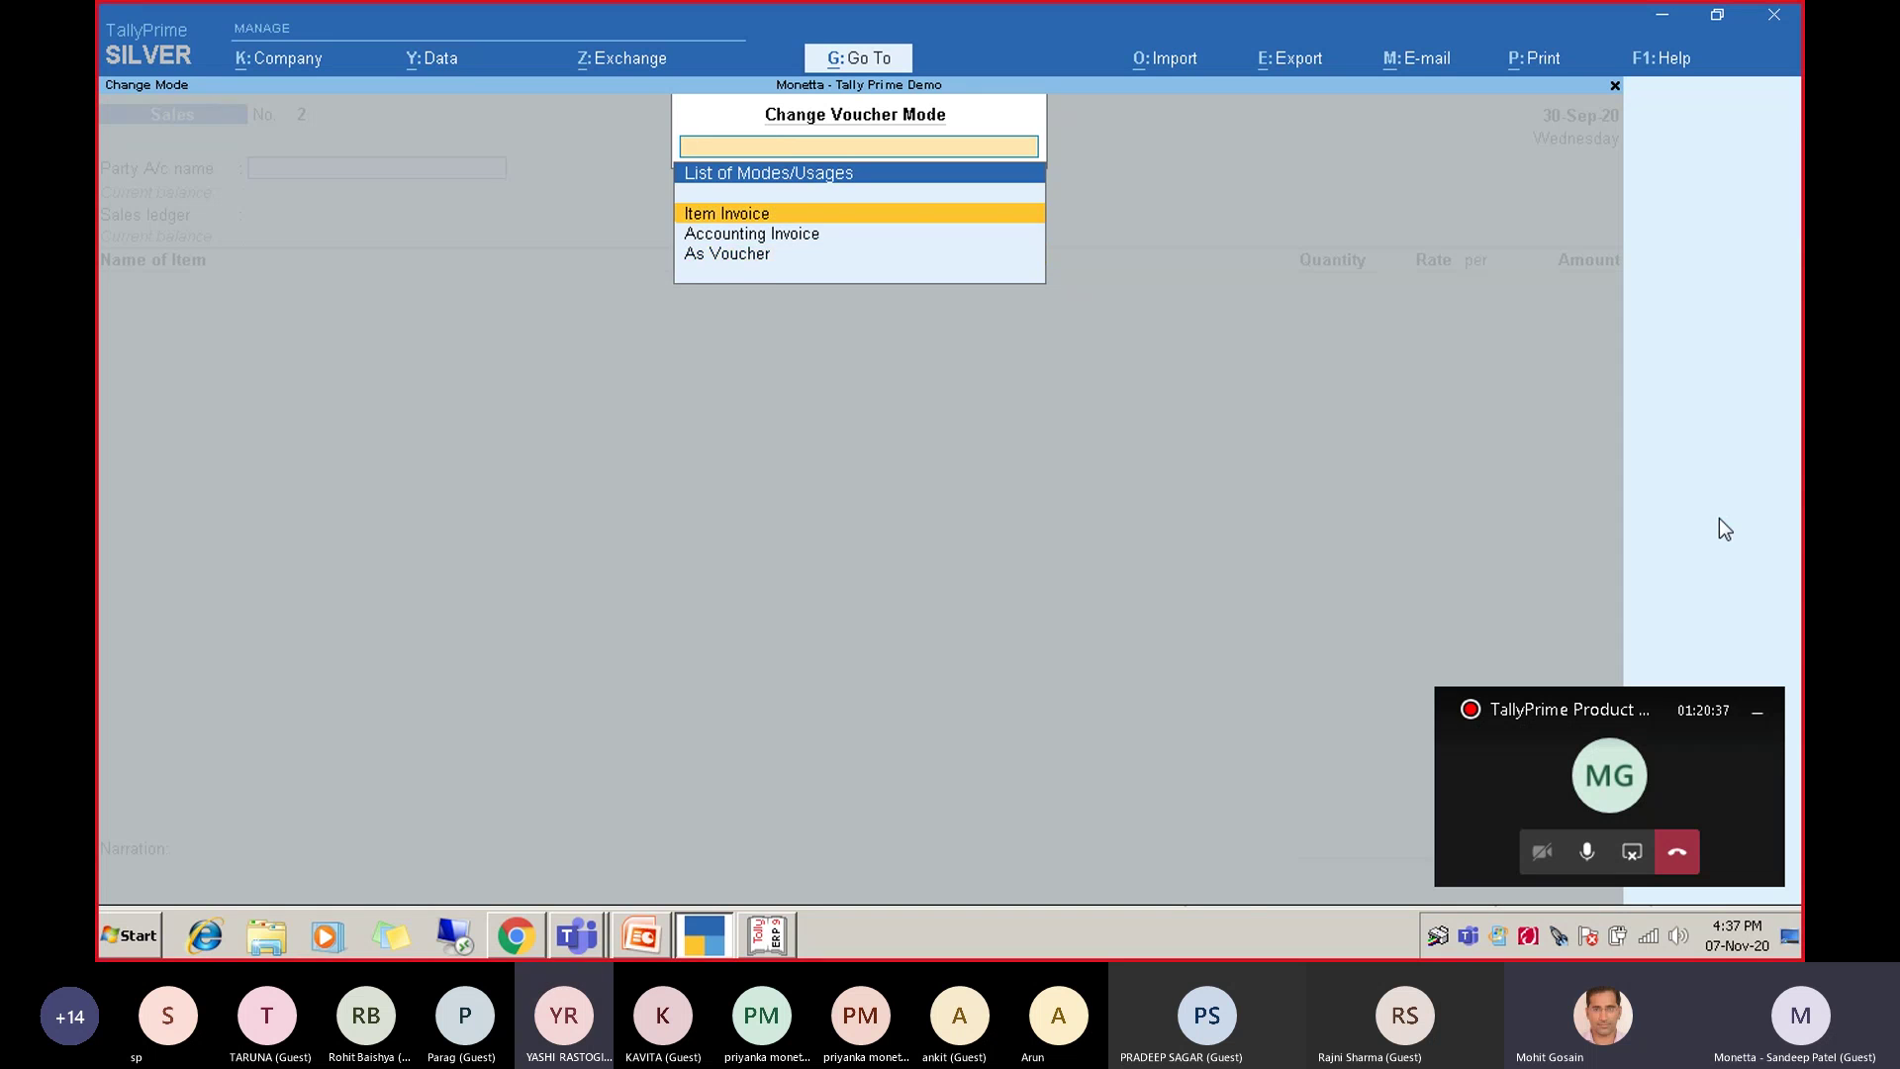
{"action": "key", "text": "Return"}
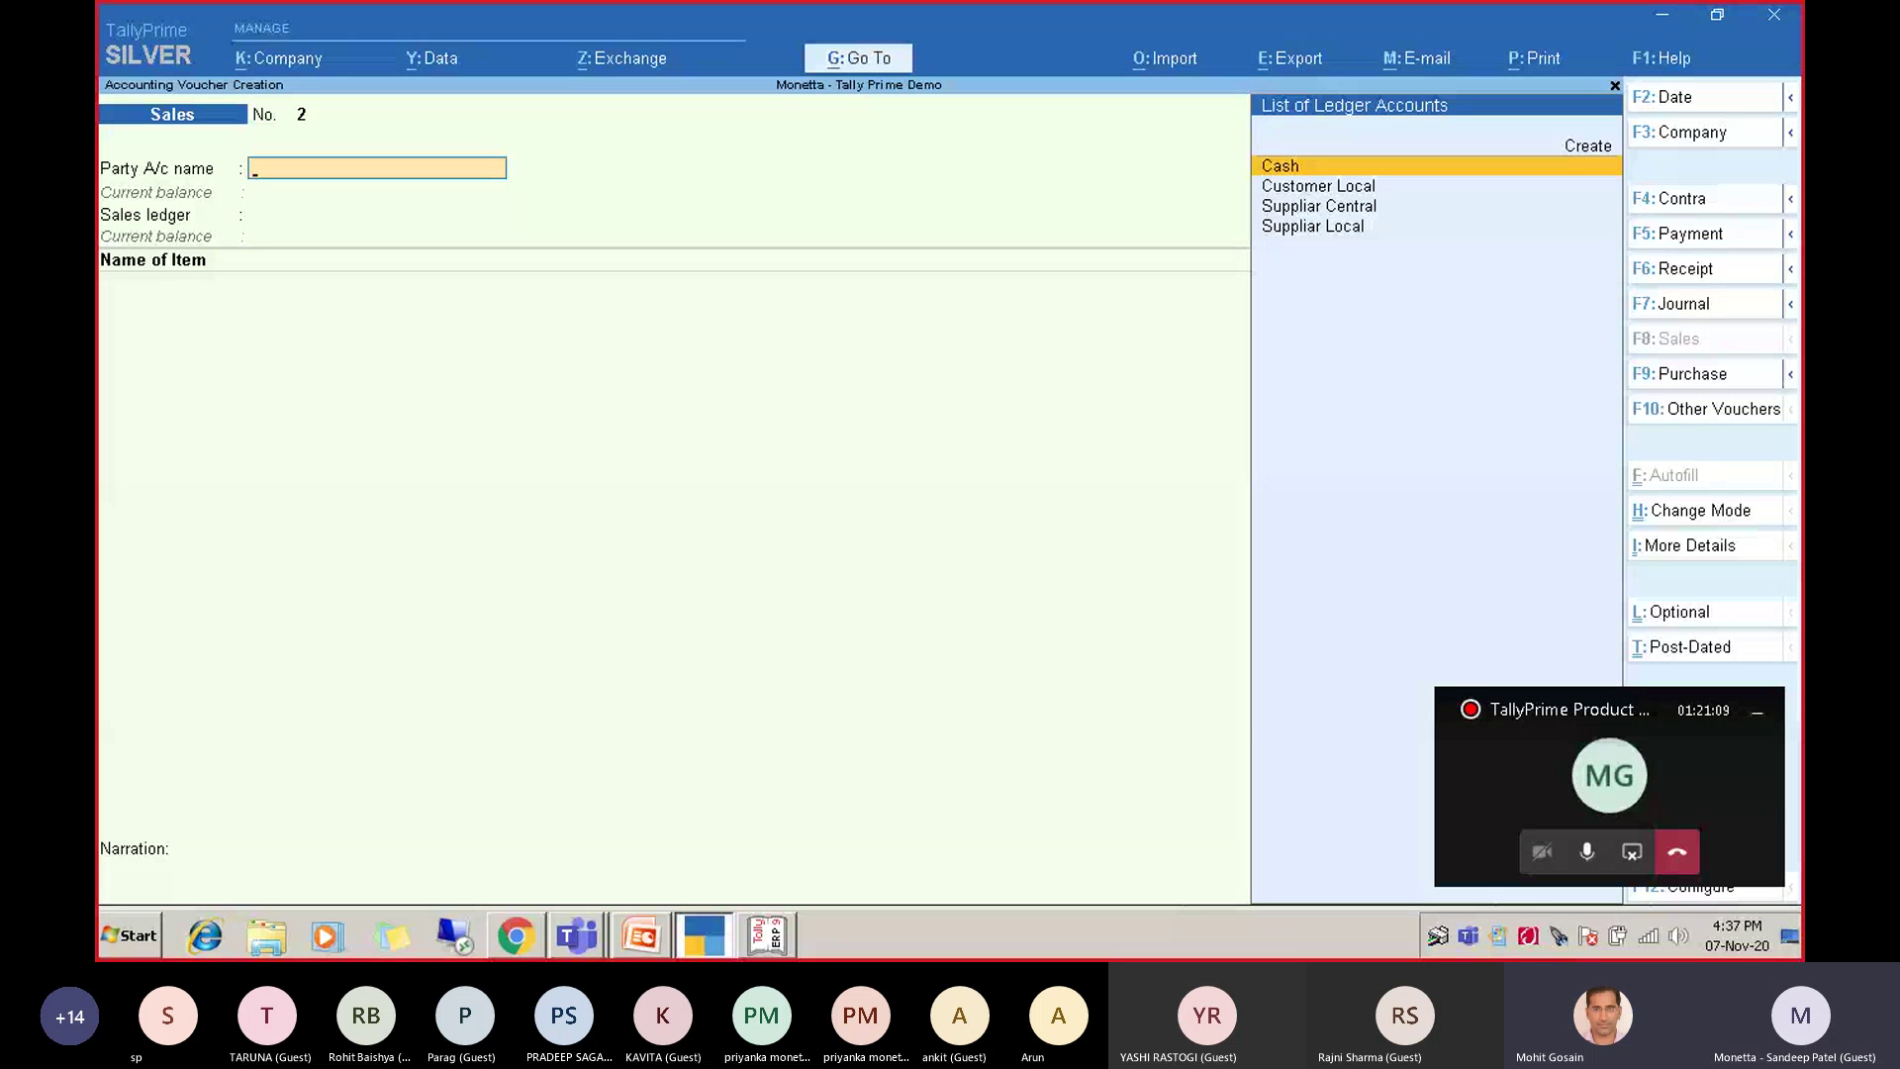
{"action": "left_click", "coordinate": [1593, 863]}
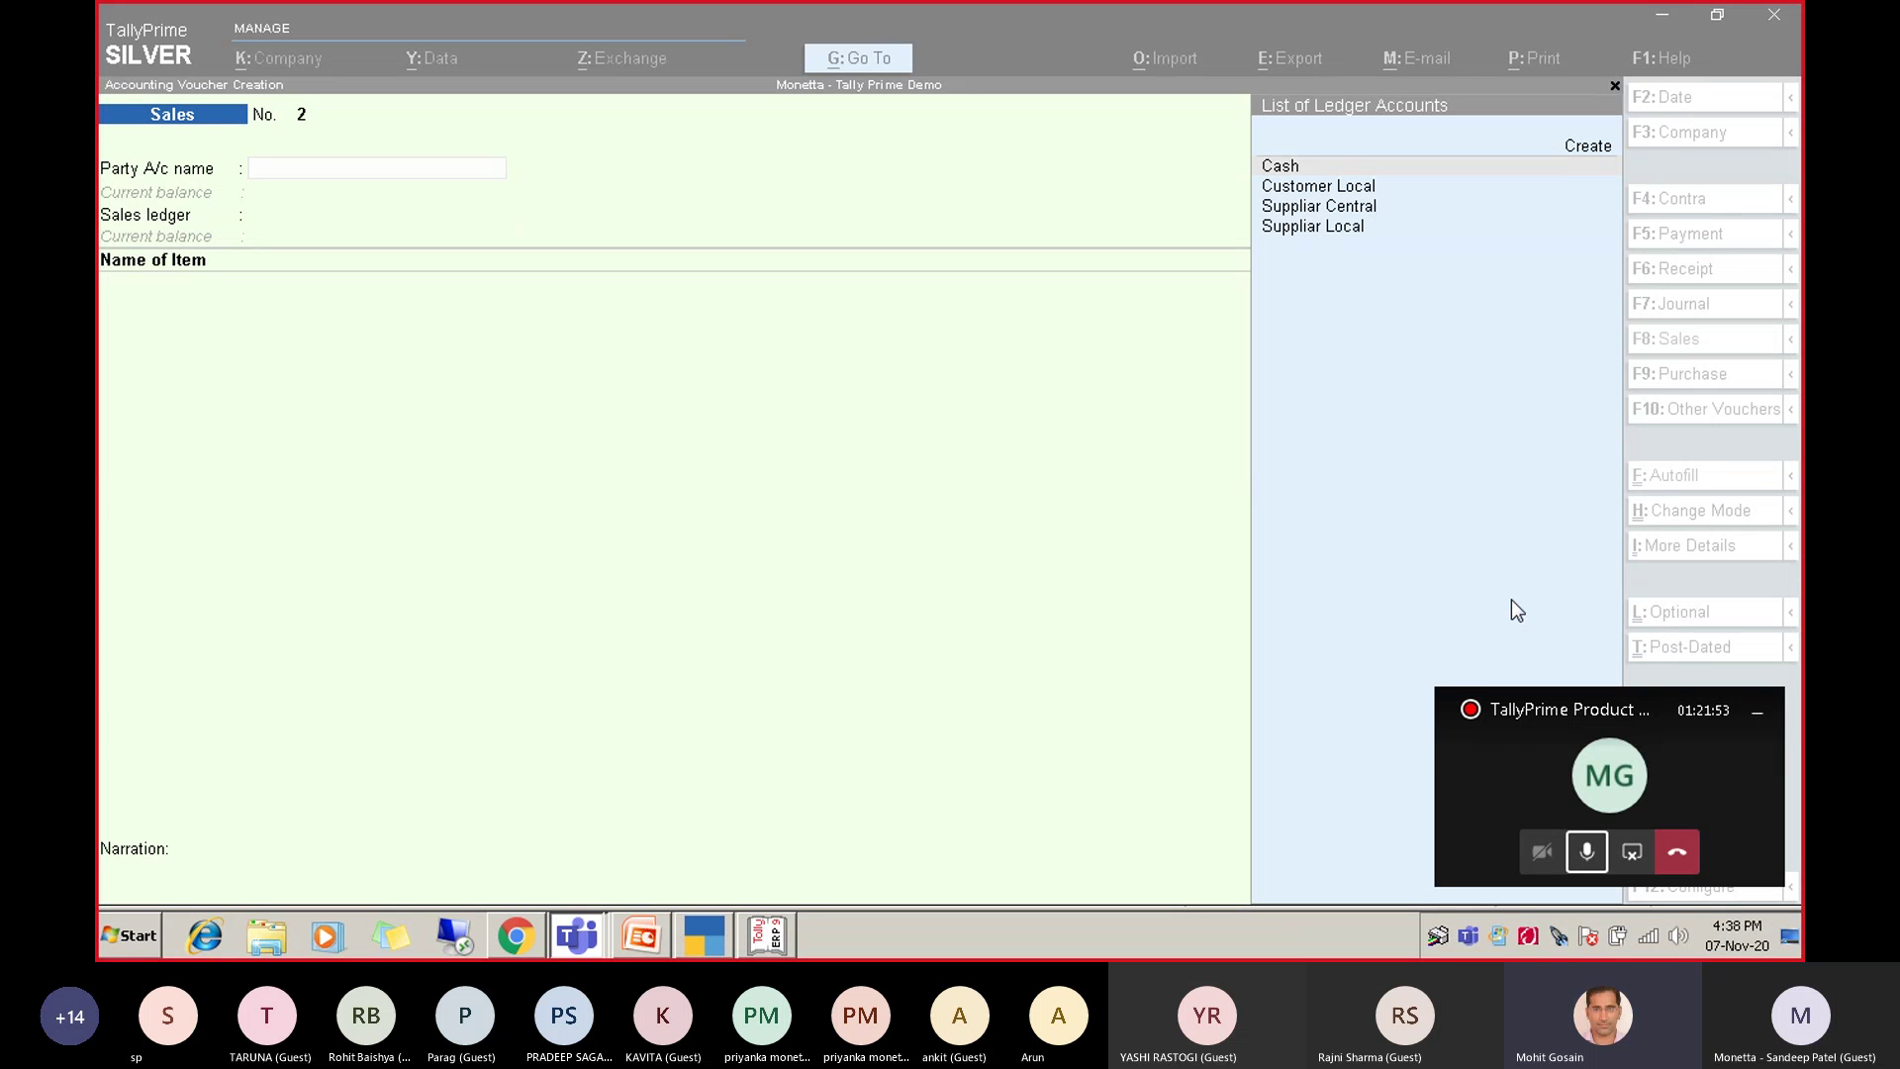
Quit the unfinished Sales voucher, highlight Chart of Accounts, and open Company Alteration for Monetta.
{"action": "left_click", "coordinate": [1175, 562]}
{"action": "key", "text": "Escape"}
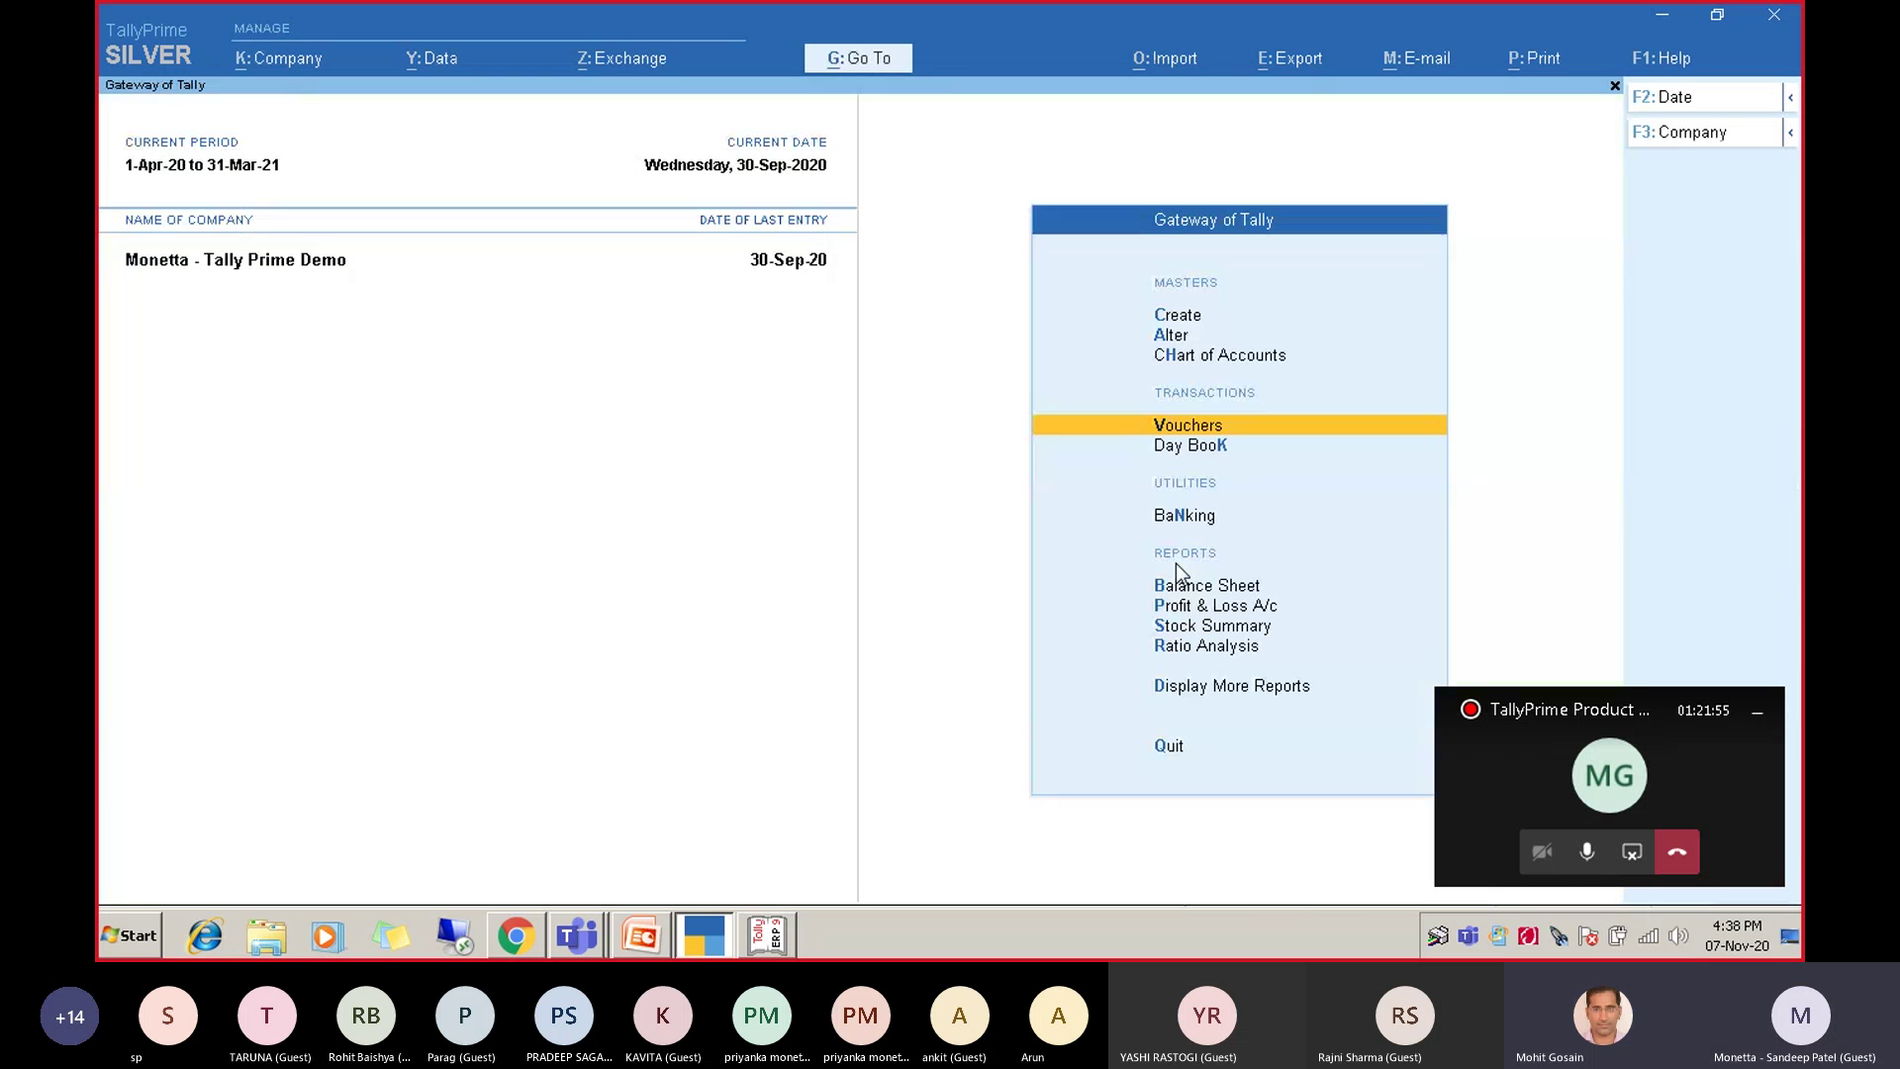
{"action": "key", "text": "Up"}
{"action": "key", "text": "Up"}
{"action": "key", "text": "Down"}
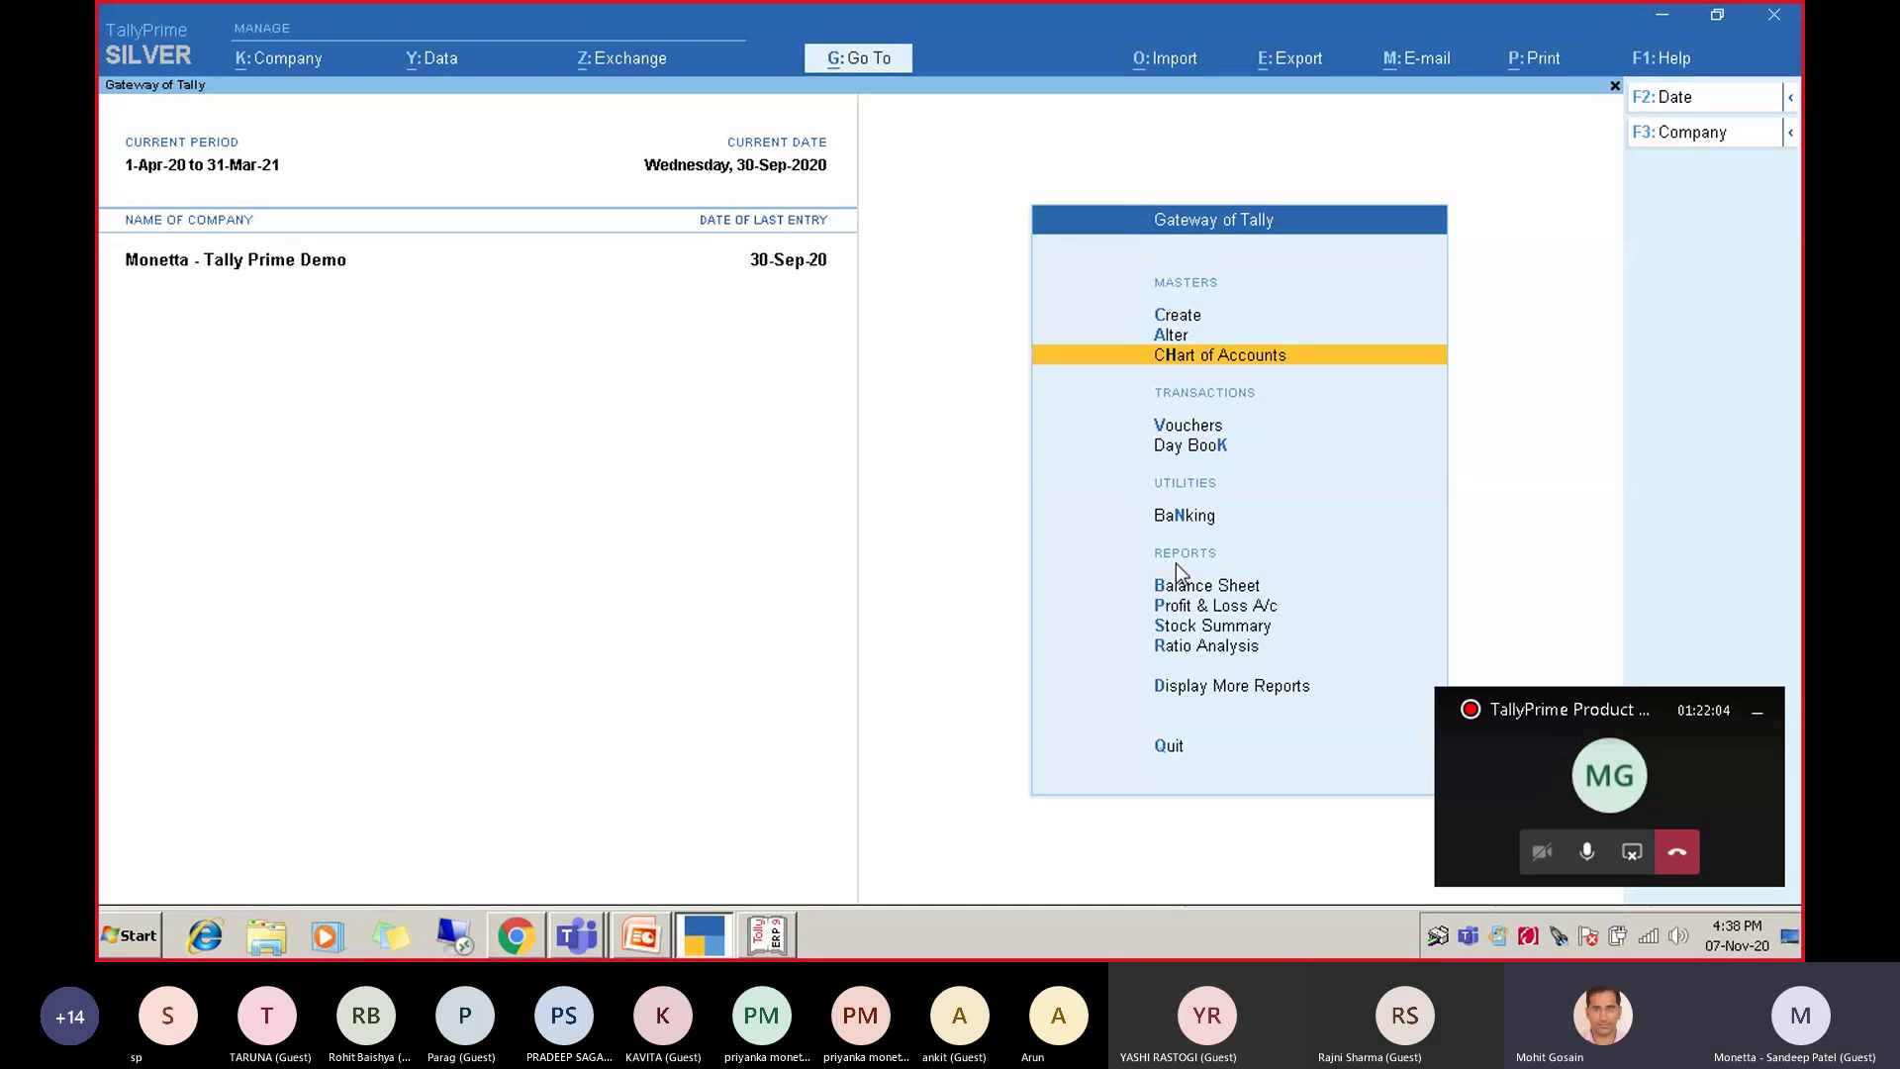
{"action": "key", "text": "alt+k"}
{"action": "key", "text": "Down"}
{"action": "key", "text": "Return"}
{"action": "key", "text": "Return"}
{"action": "key", "text": "Return"}
{"action": "key", "text": "Return"}
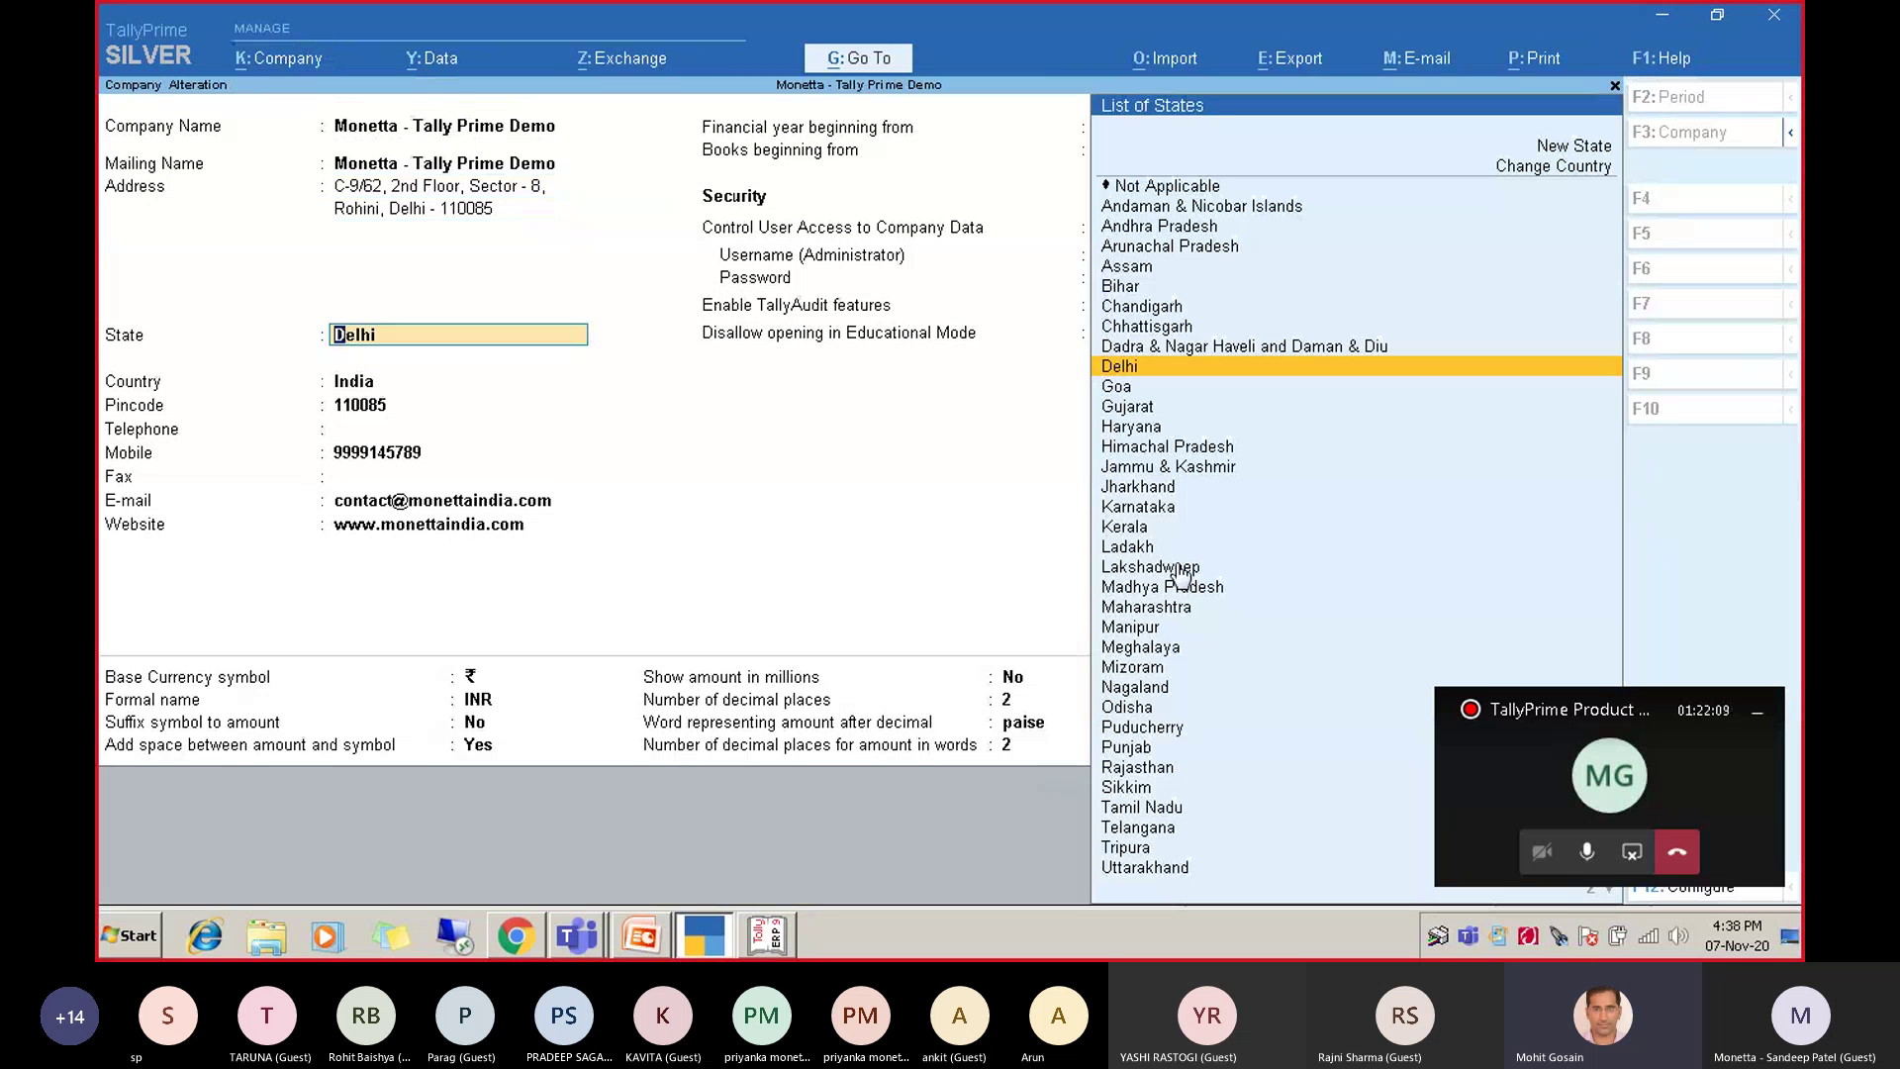
{"action": "key", "text": "Return"}
{"action": "key", "text": "Return"}
{"action": "key", "text": "Return"}
{"action": "key", "text": "Return"}
{"action": "key", "text": "Return"}
{"action": "key", "text": "Return"}
{"action": "key", "text": "Return"}
{"action": "key", "text": "Return"}
{"action": "key", "text": "Return"}
{"action": "key", "text": "Return"}
{"action": "key", "text": "Return"}
{"action": "key", "text": "Return"}
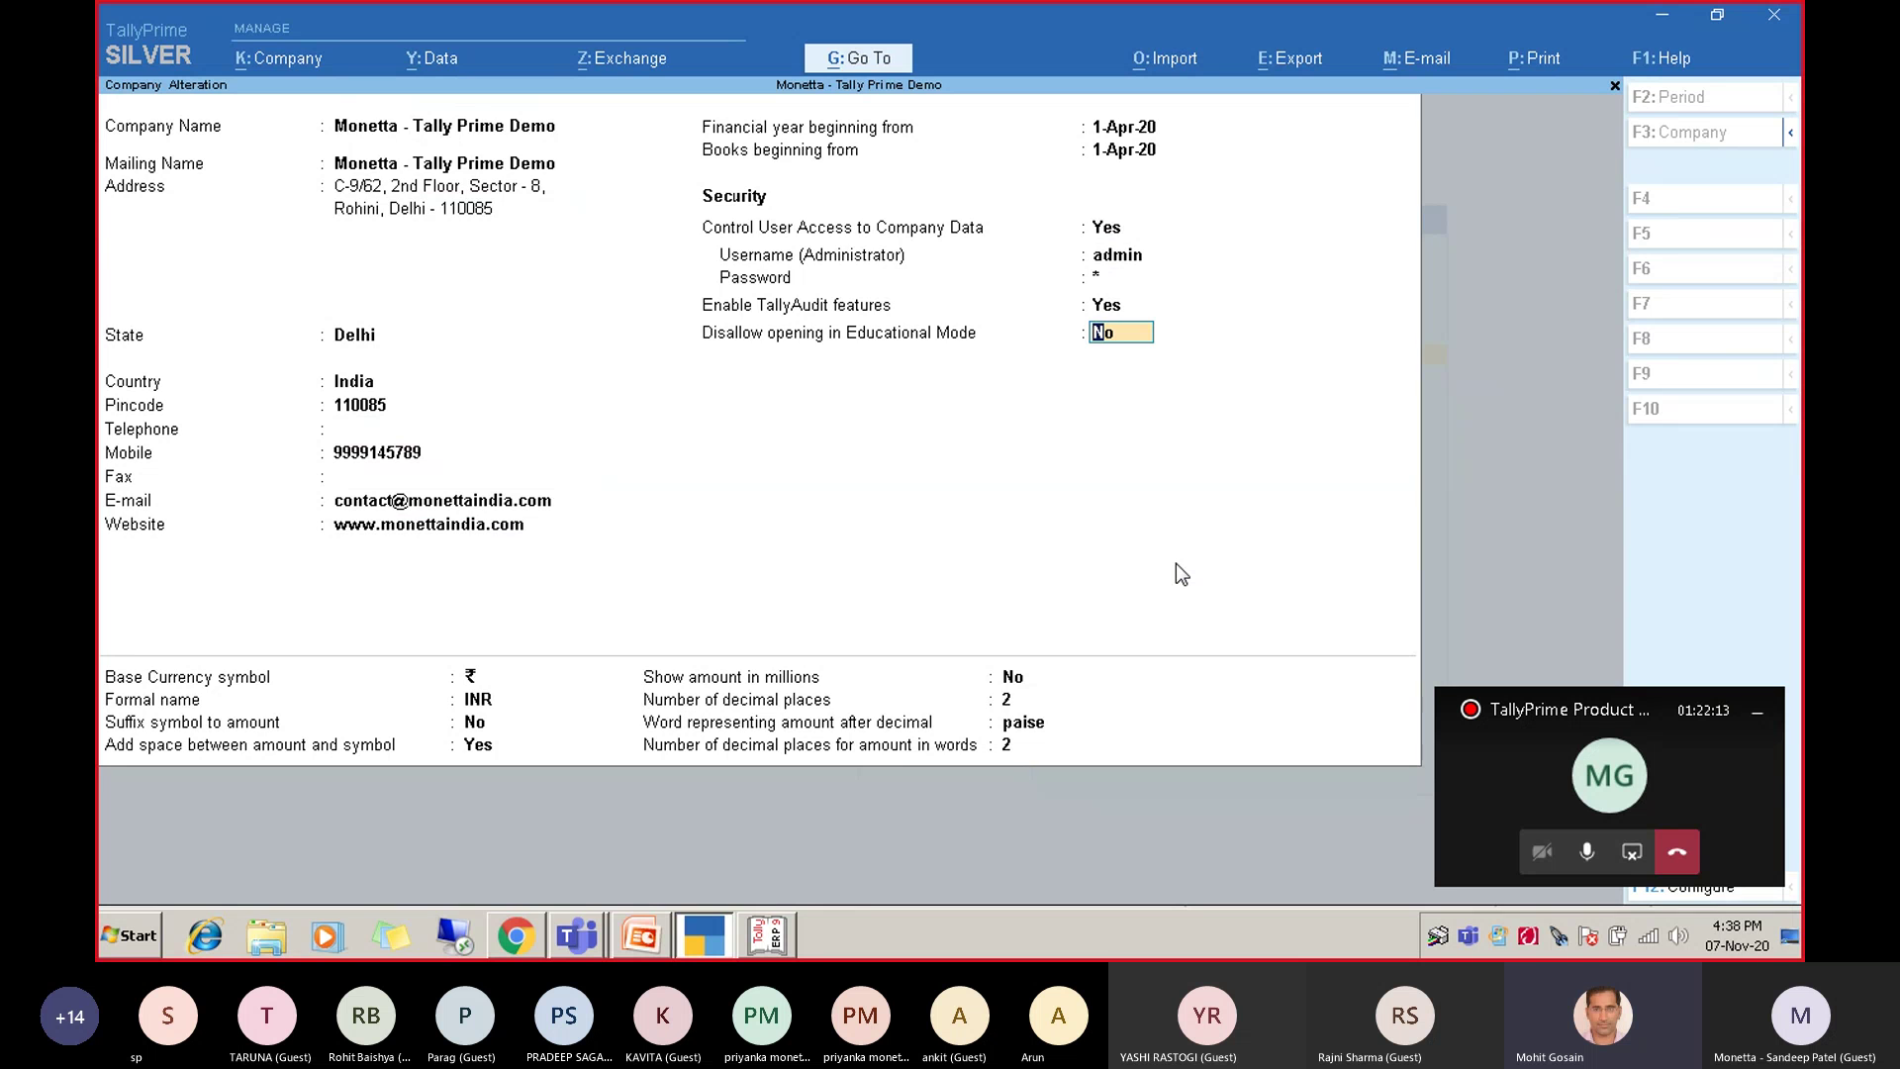
{"action": "key", "text": "Return"}
{"action": "key", "text": "Return"}
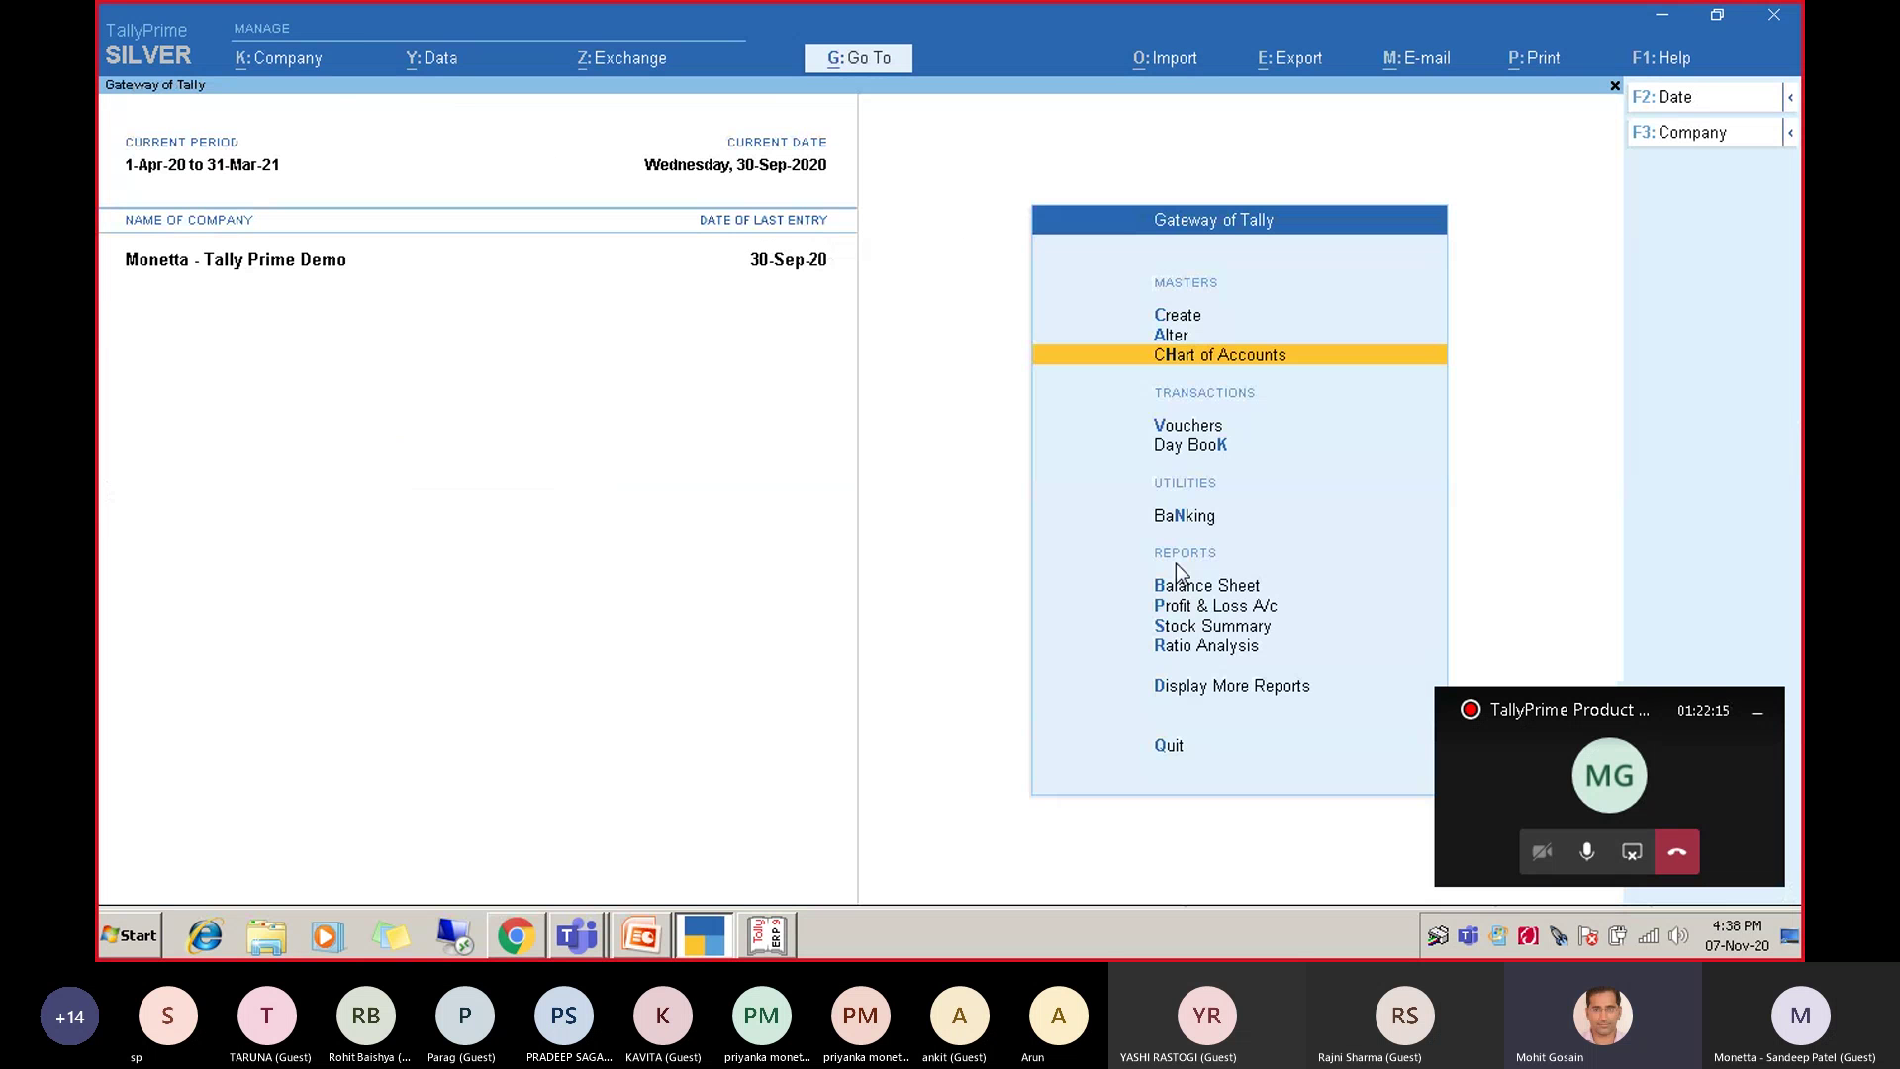
{"action": "left_click", "coordinate": [883, 57]}
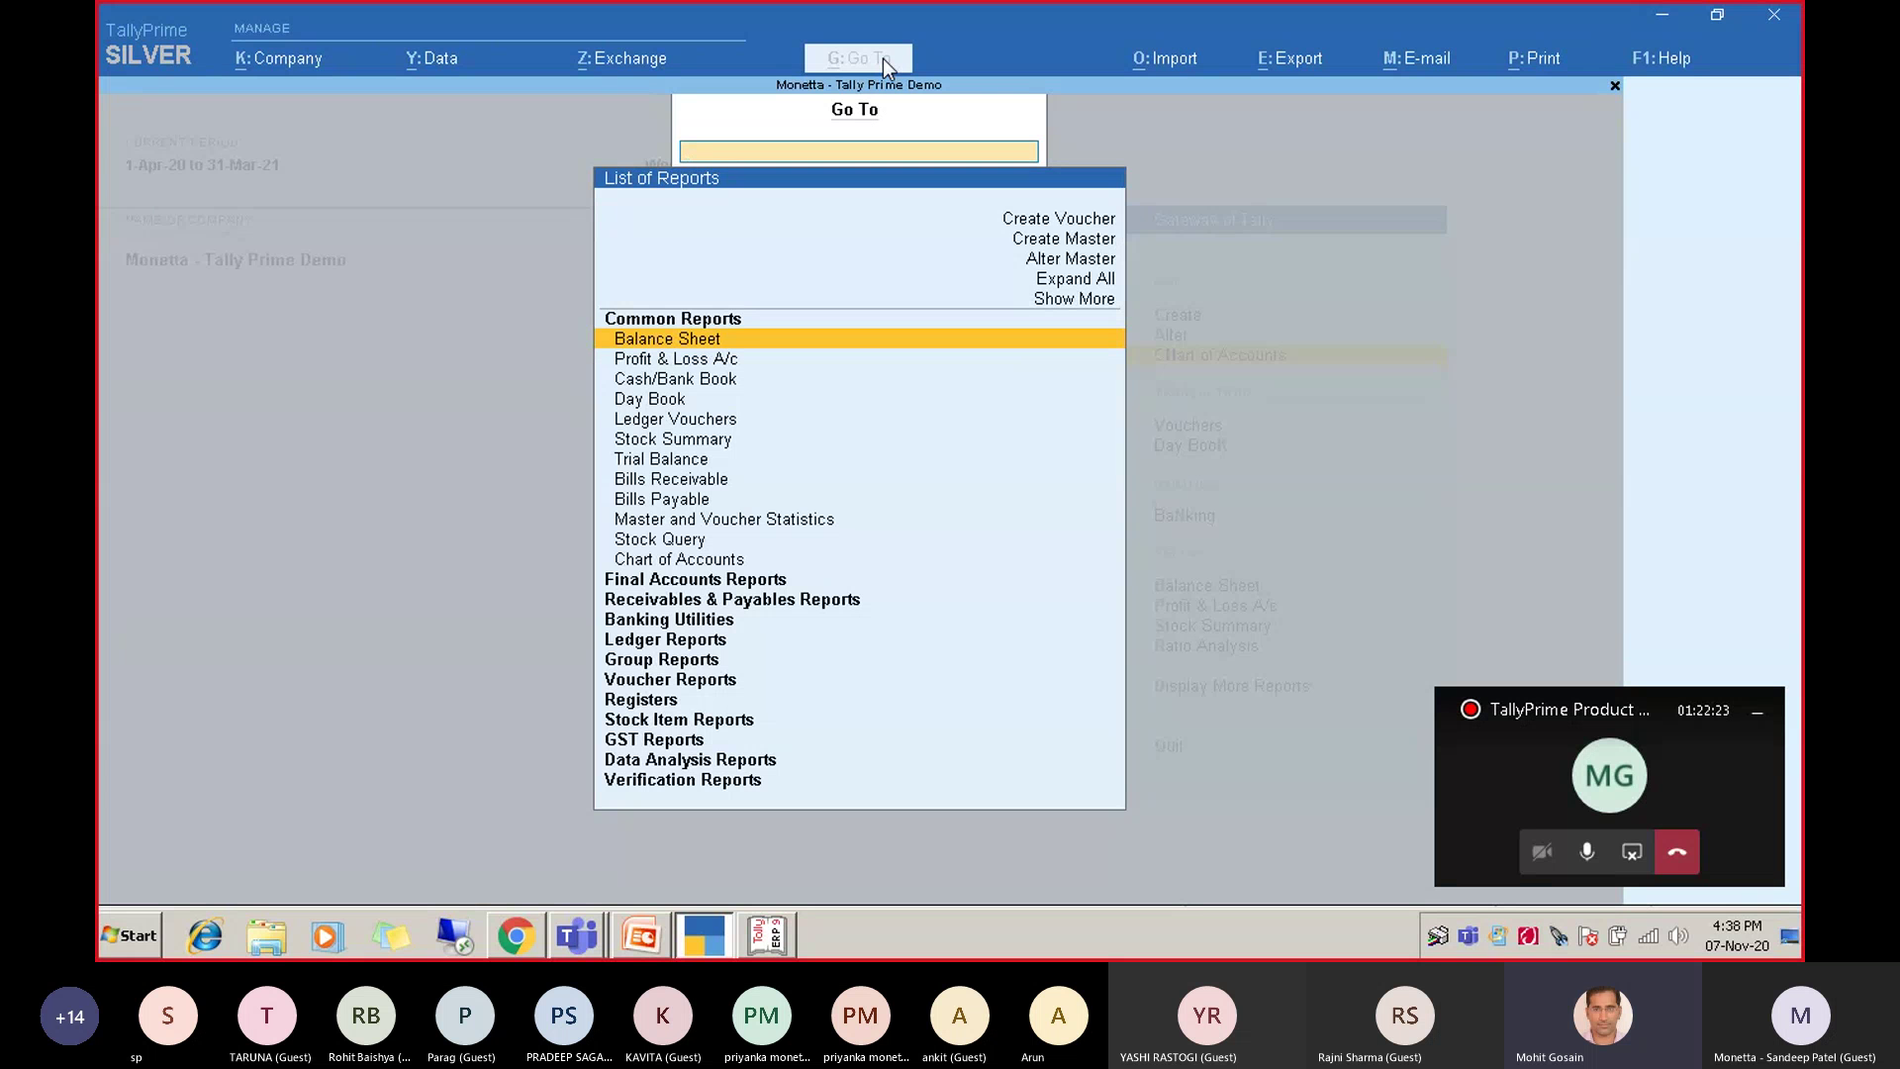
{"action": "key", "text": "Escape"}
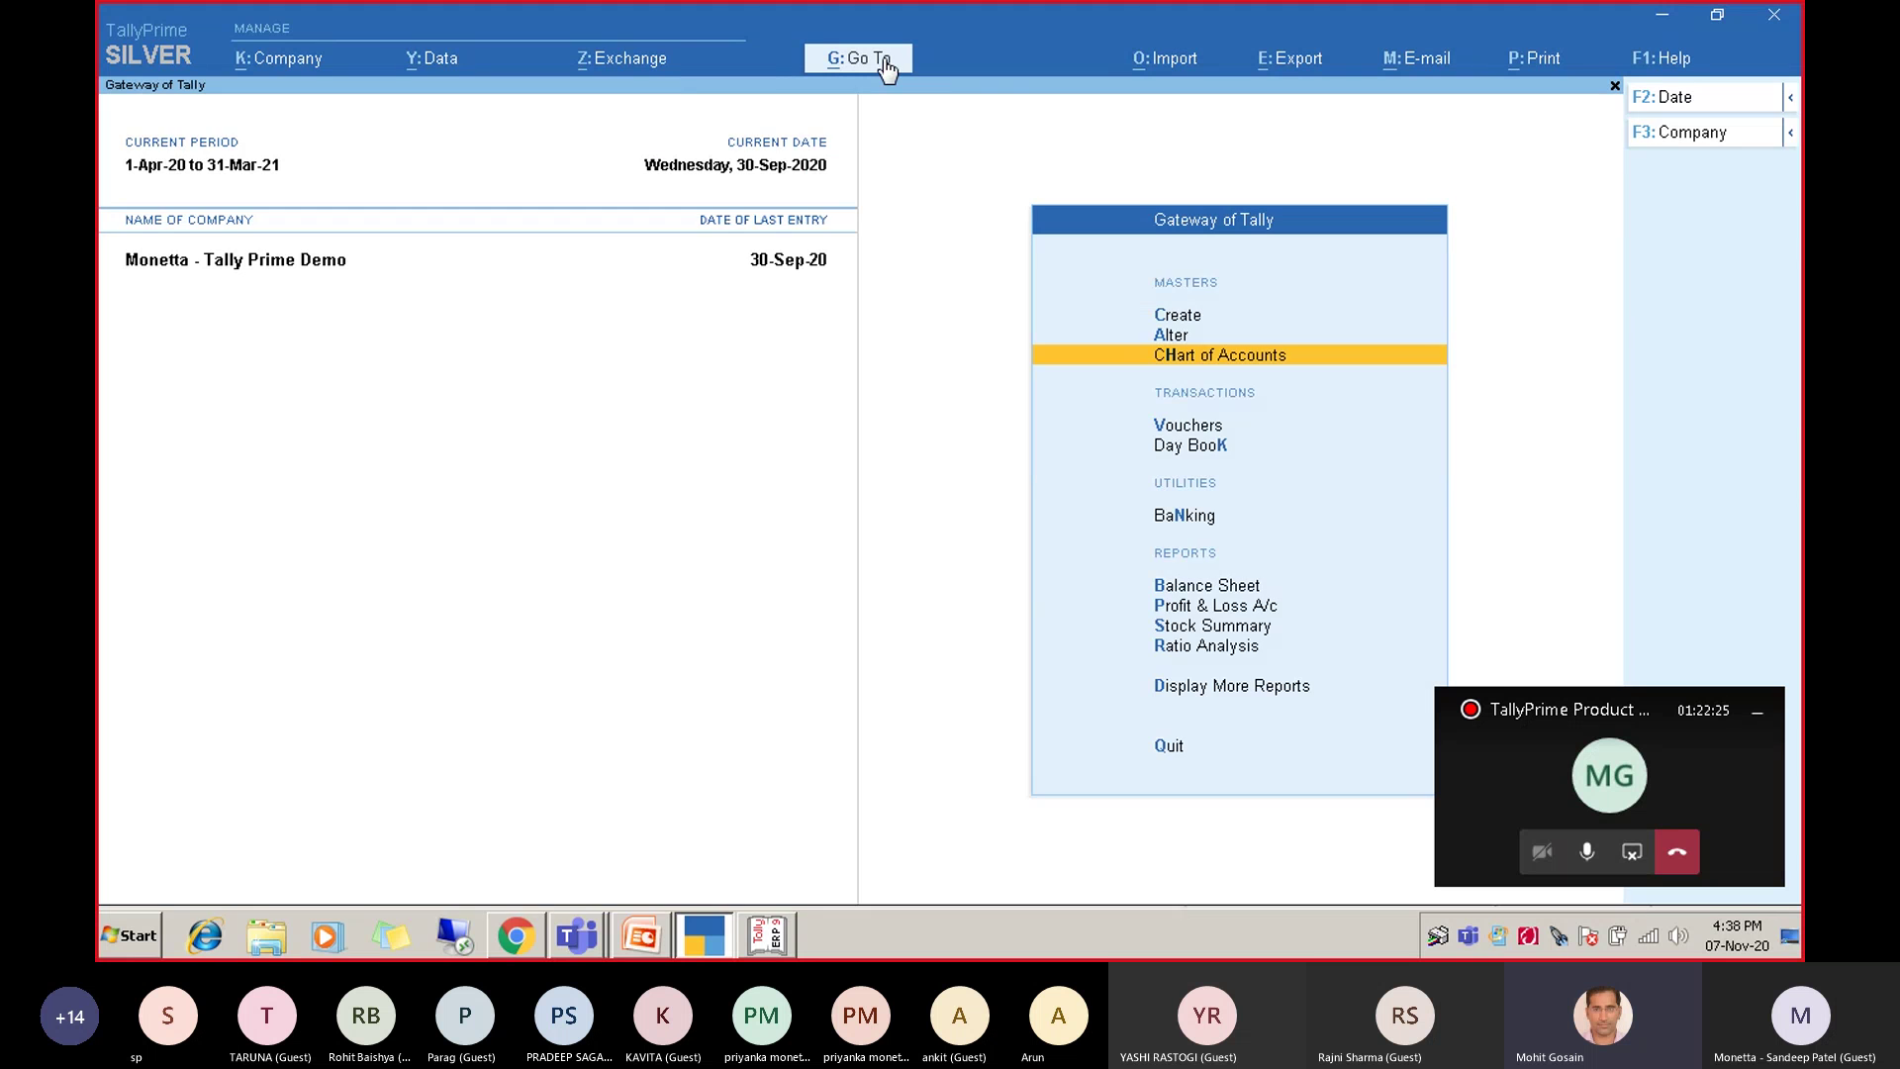
{"action": "key", "text": "Return"}
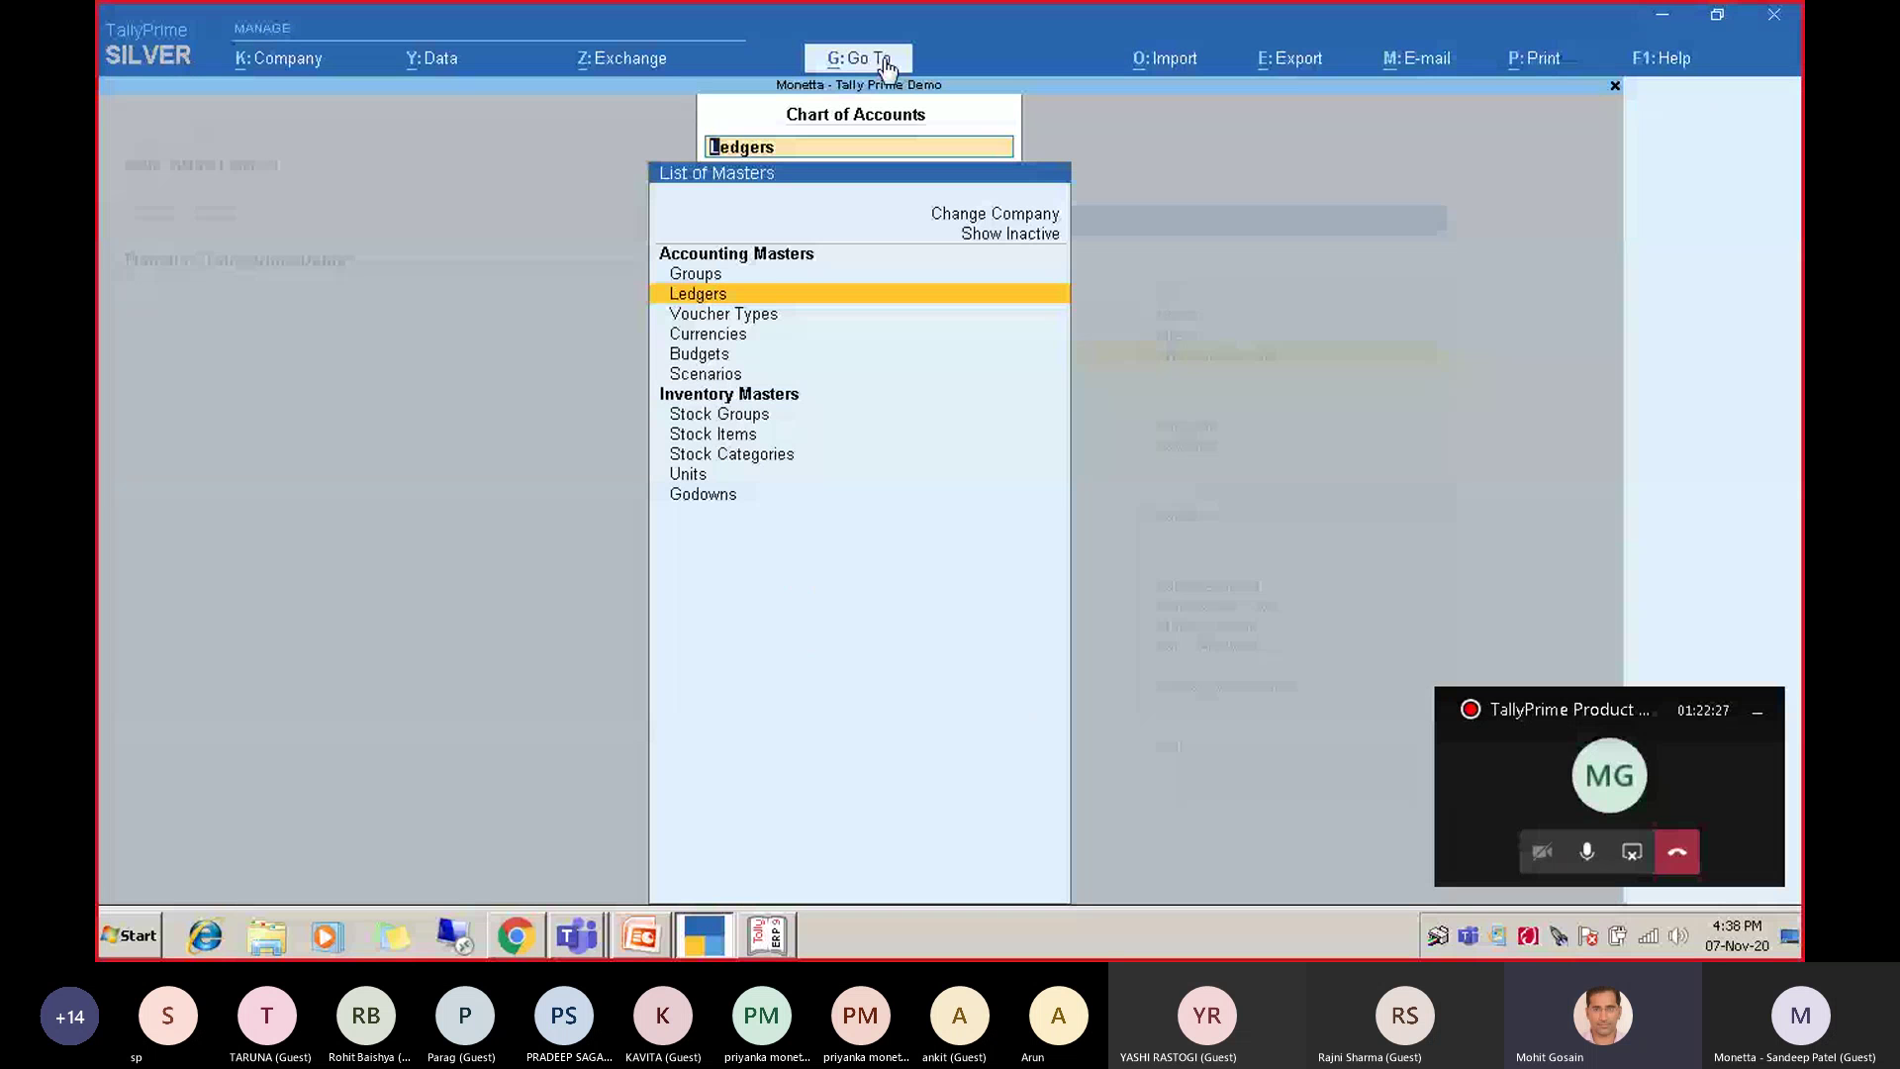
{"action": "key", "text": "Down"}
{"action": "key", "text": "Down"}
{"action": "key", "text": "Down"}
{"action": "key", "text": "Down"}
{"action": "key", "text": "Down"}
{"action": "key", "text": "Down"}
{"action": "key", "text": "Return"}
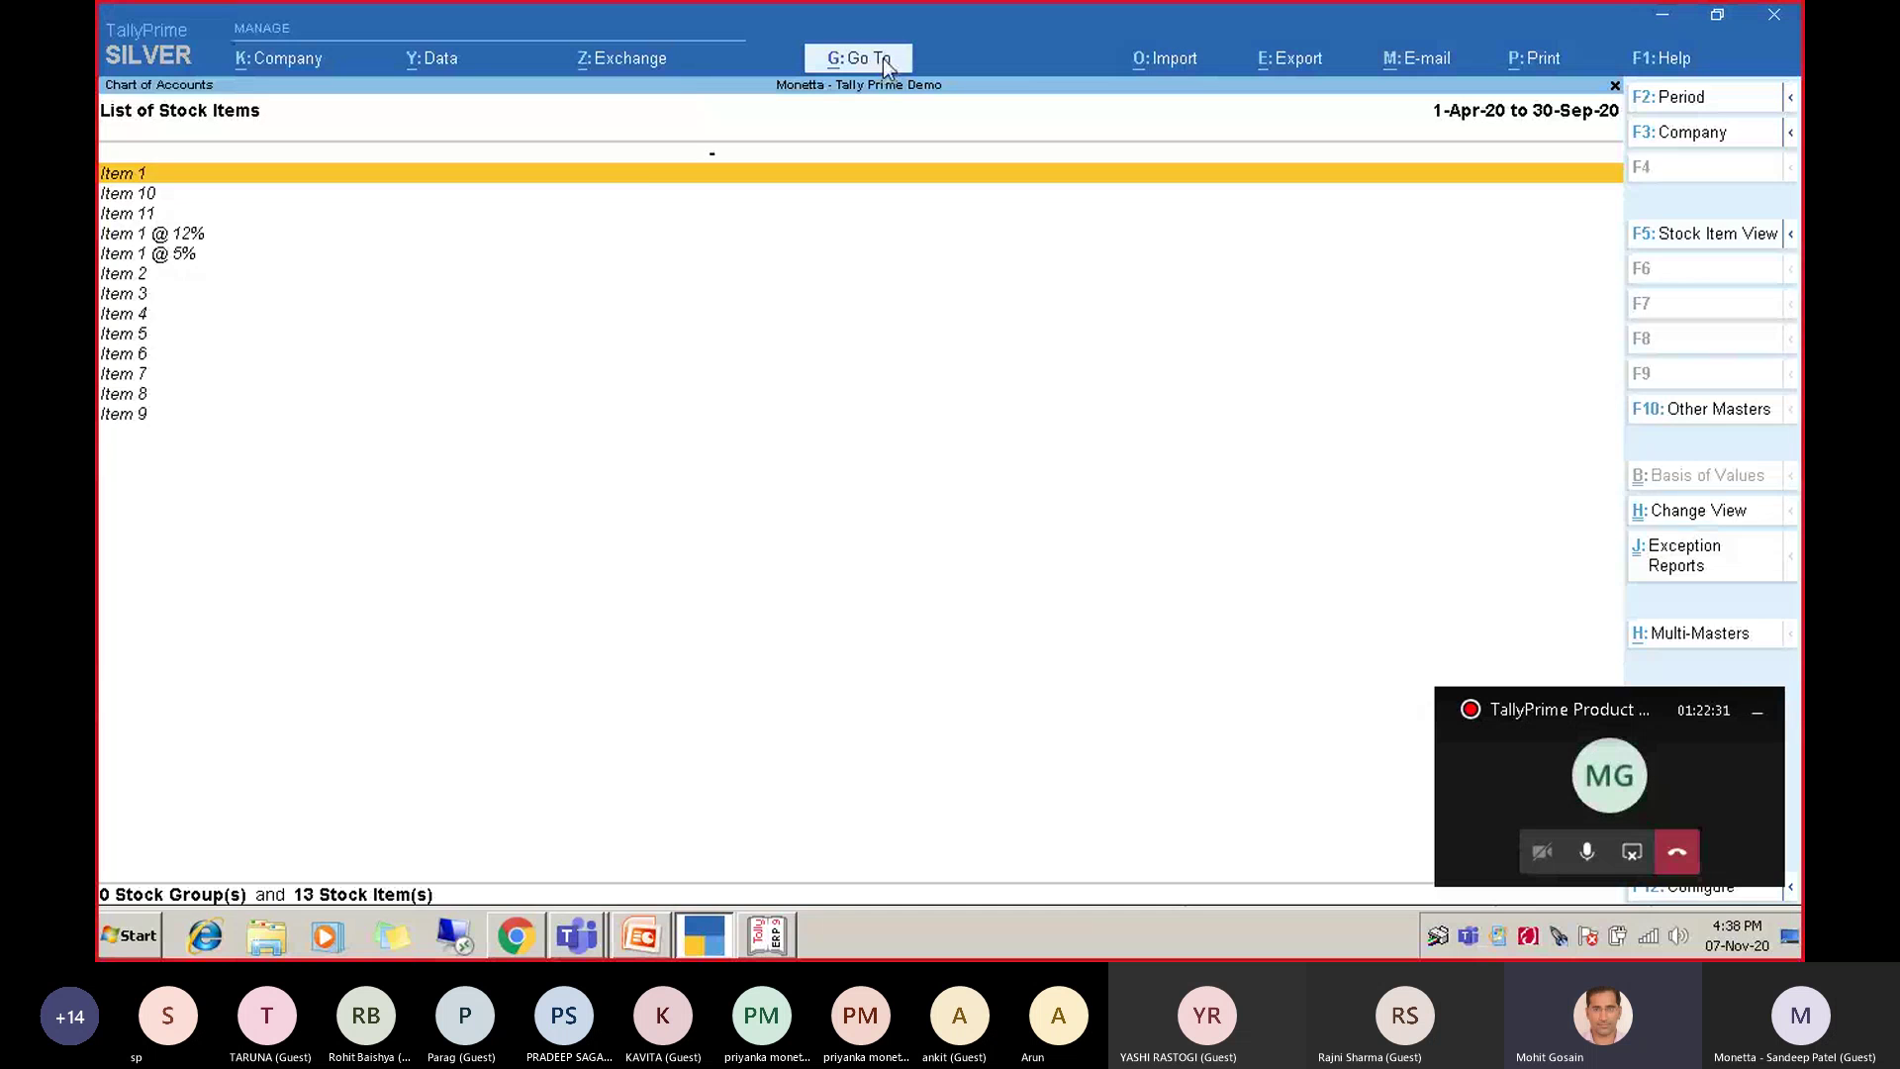
{"action": "key", "text": "Escape"}
{"action": "key", "text": "Escape"}
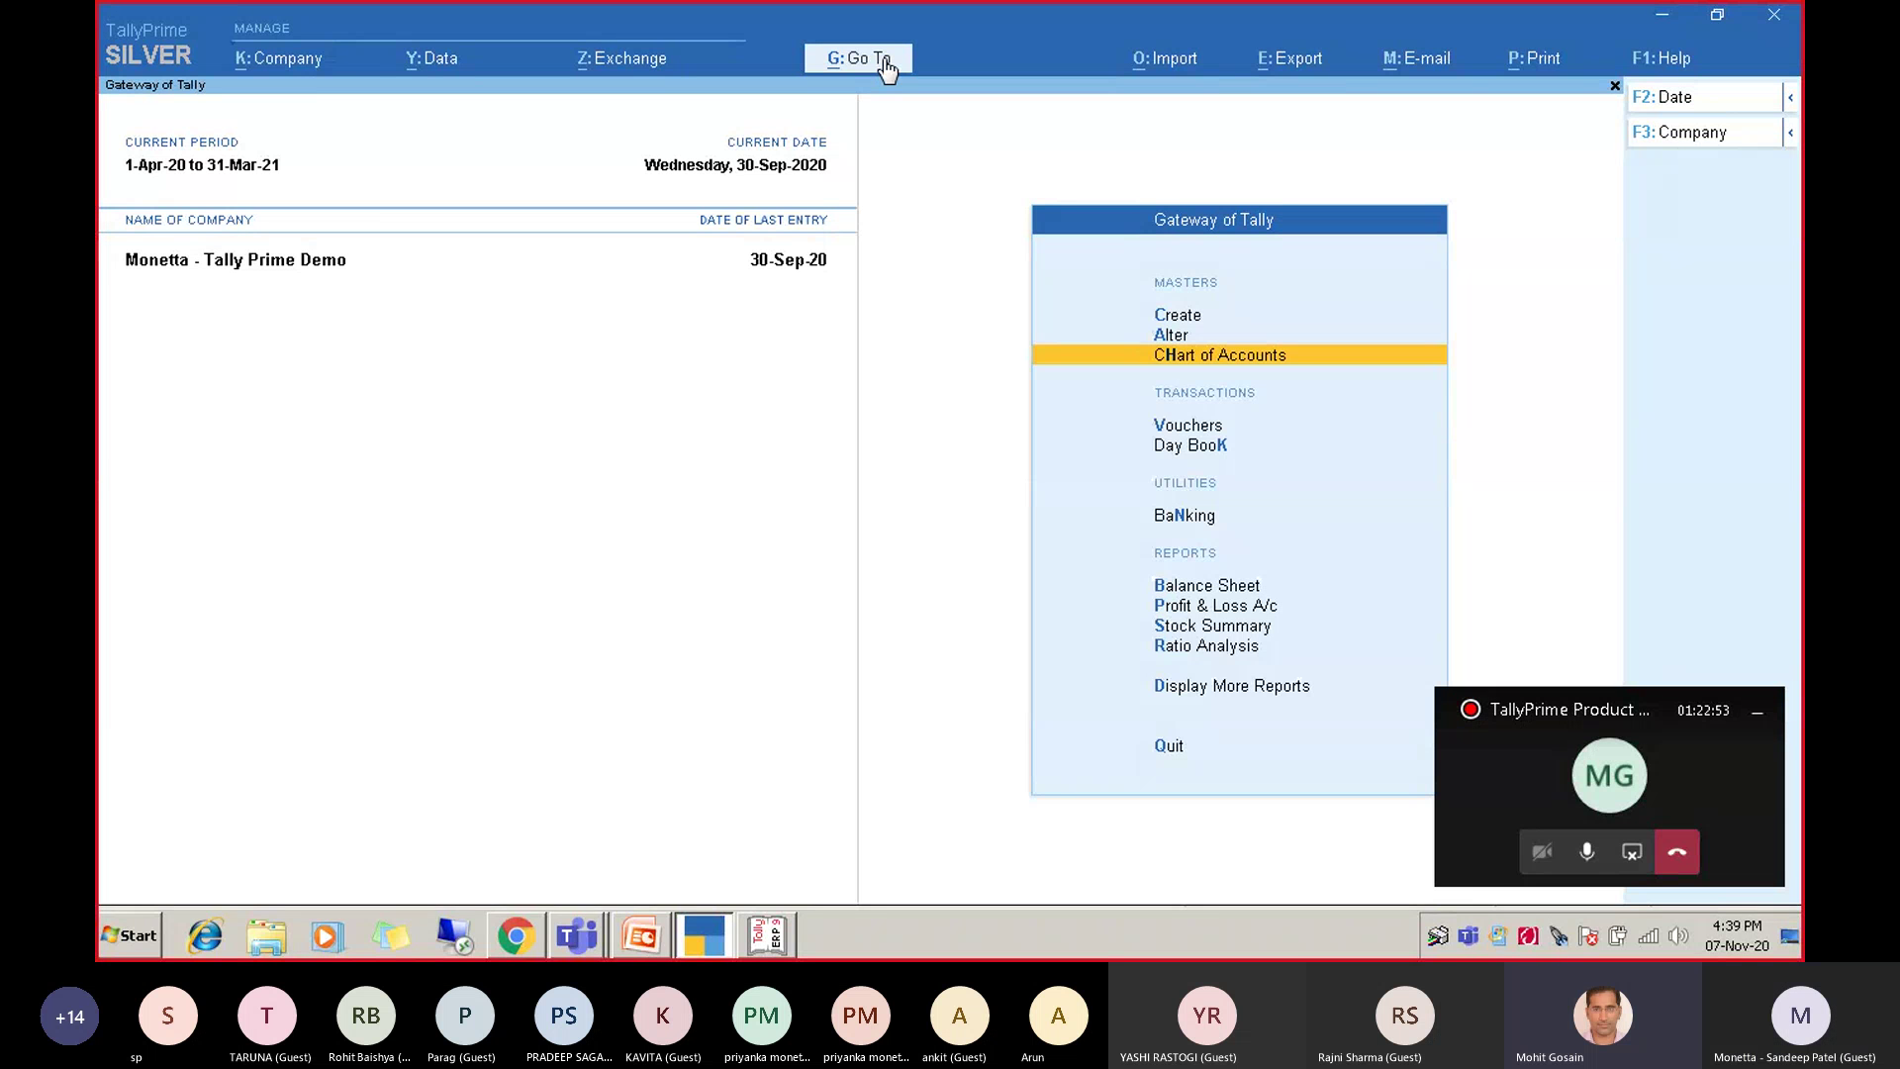
Look at the Statements of Accounts reports under additional reports, then back out.
{"action": "key", "text": "d"}
{"action": "key", "text": "s"}
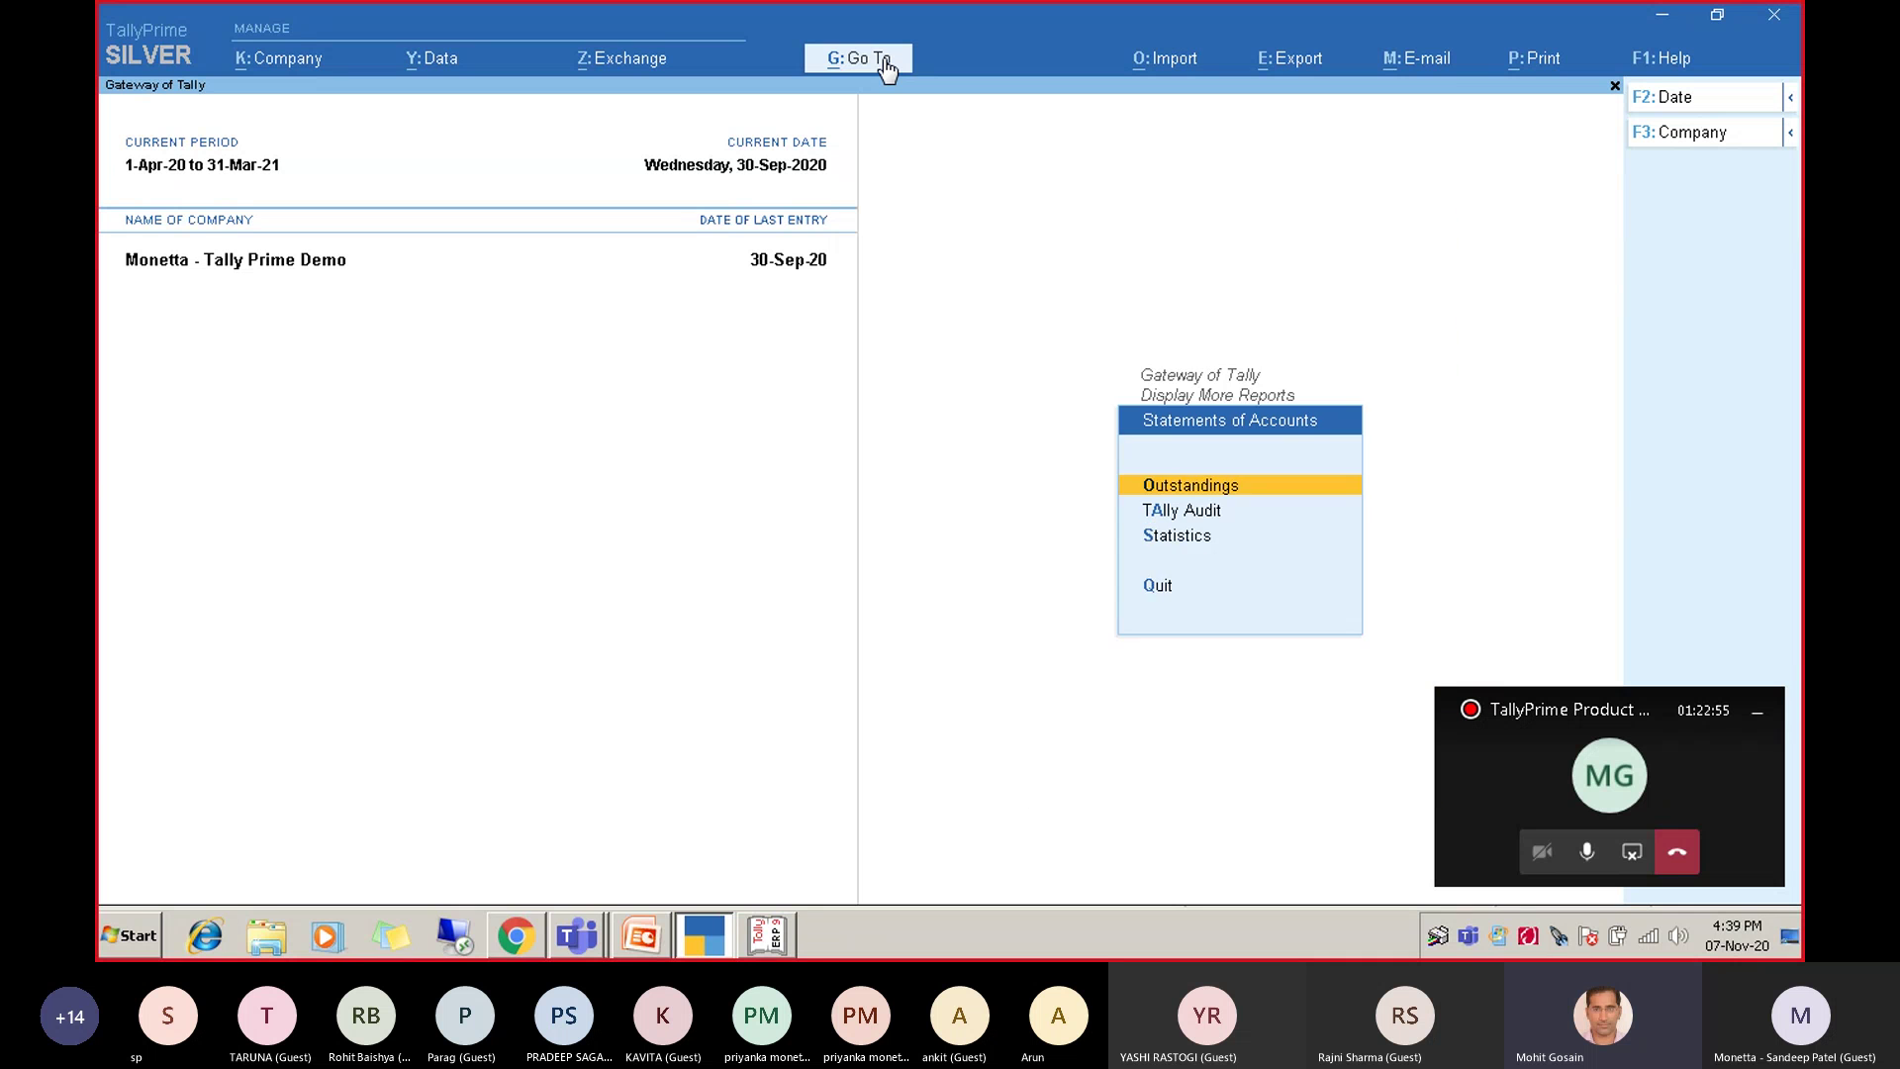
{"action": "key", "text": "Escape"}
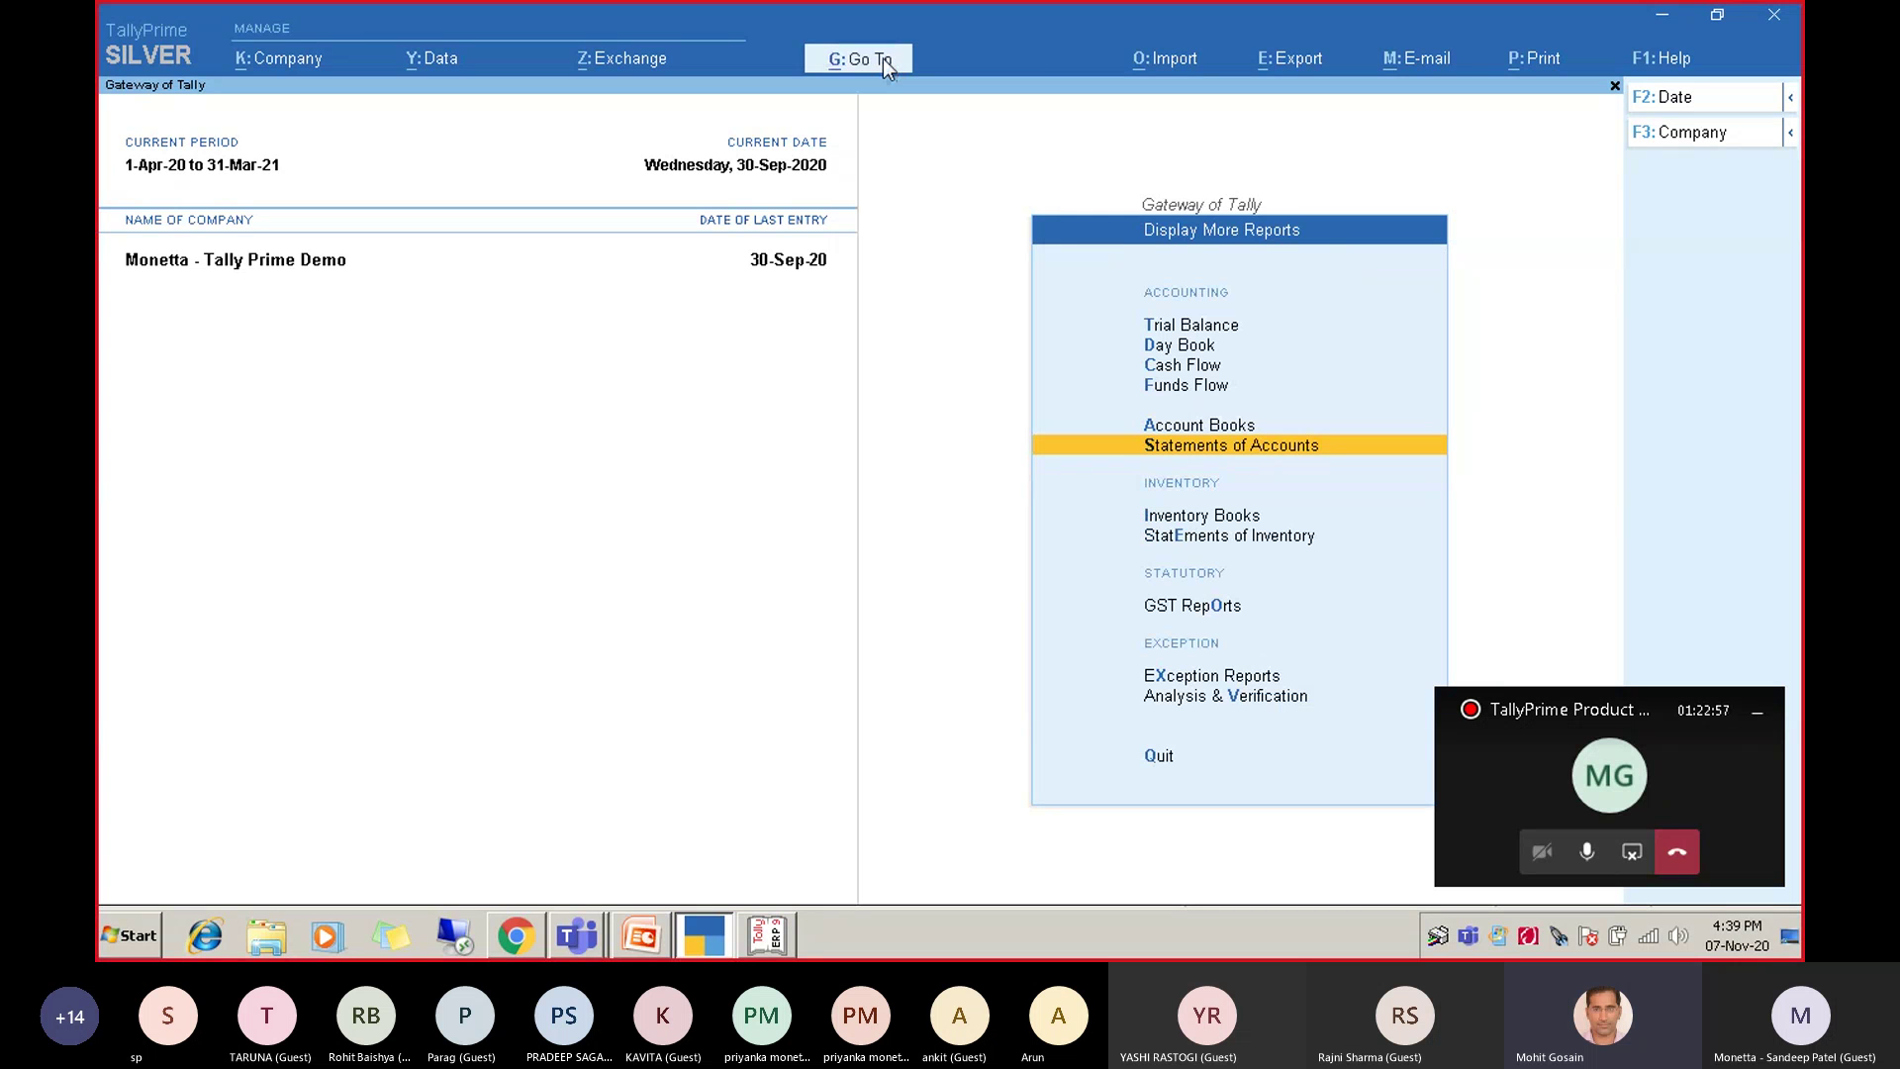
Find the GST reports with a 'Gstr' Go To search and open GSTR-3B.
{"action": "left_click", "coordinate": [887, 67]}
{"action": "type", "text": "Gstr"}
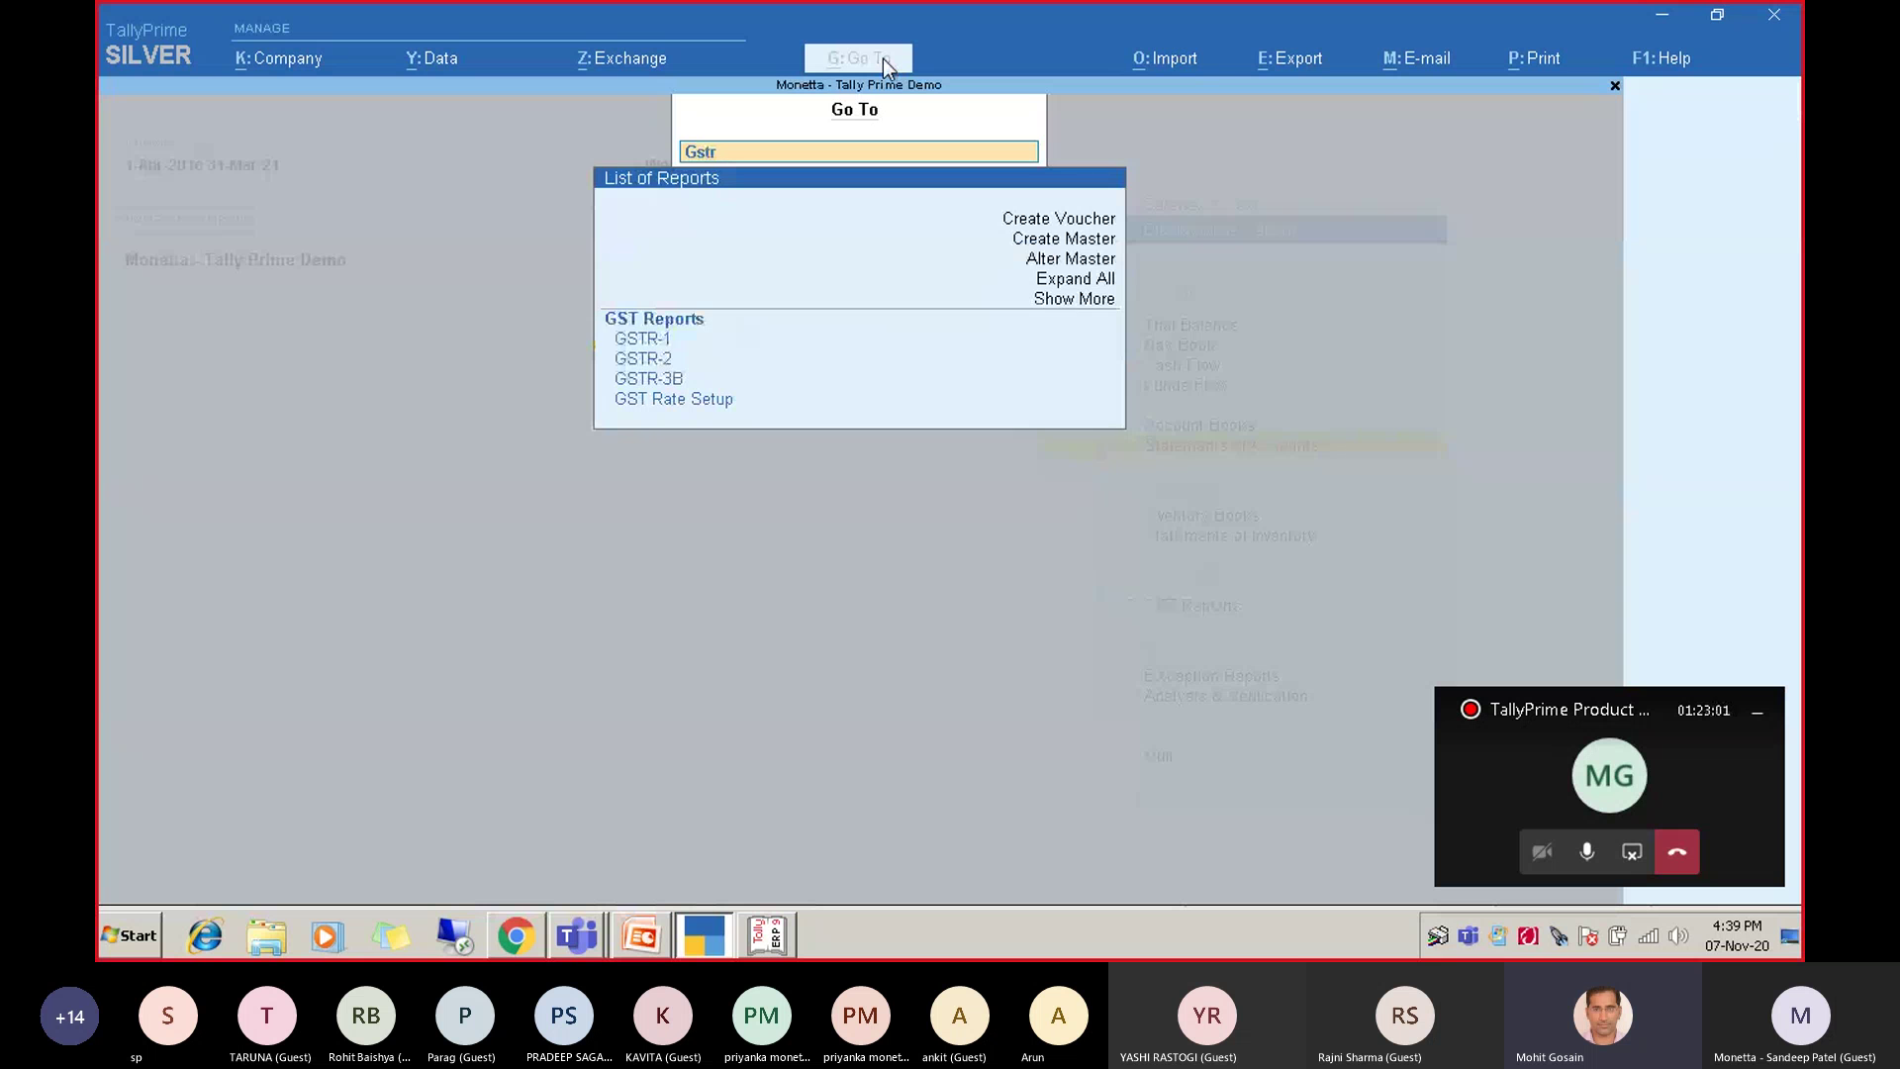
{"action": "key", "text": "Down"}
{"action": "key", "text": "Down"}
{"action": "key", "text": "Down"}
{"action": "key", "text": "Down"}
{"action": "key", "text": "Up"}
{"action": "key", "text": "Up"}
{"action": "key", "text": "Up"}
{"action": "key", "text": "Up"}
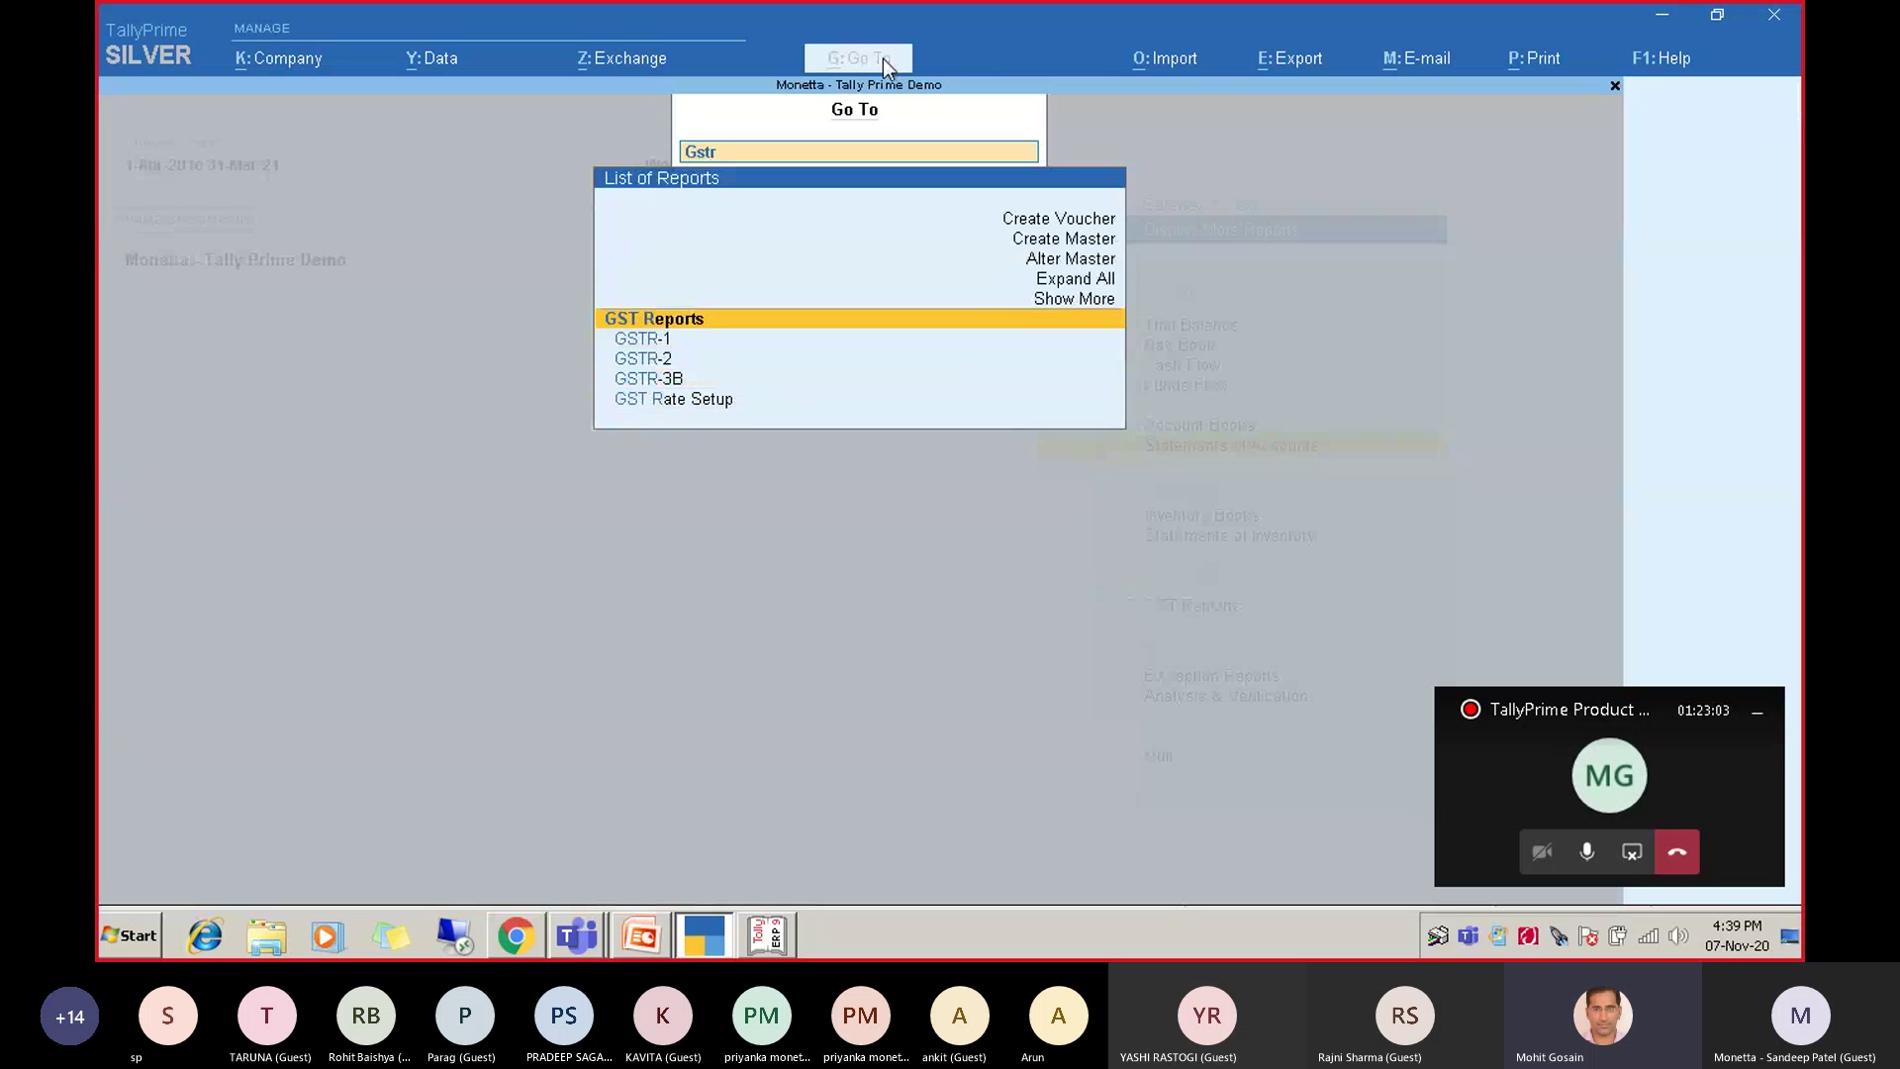
{"action": "key", "text": "Down"}
{"action": "key", "text": "Down"}
{"action": "key", "text": "Down"}
{"action": "key", "text": "Down"}
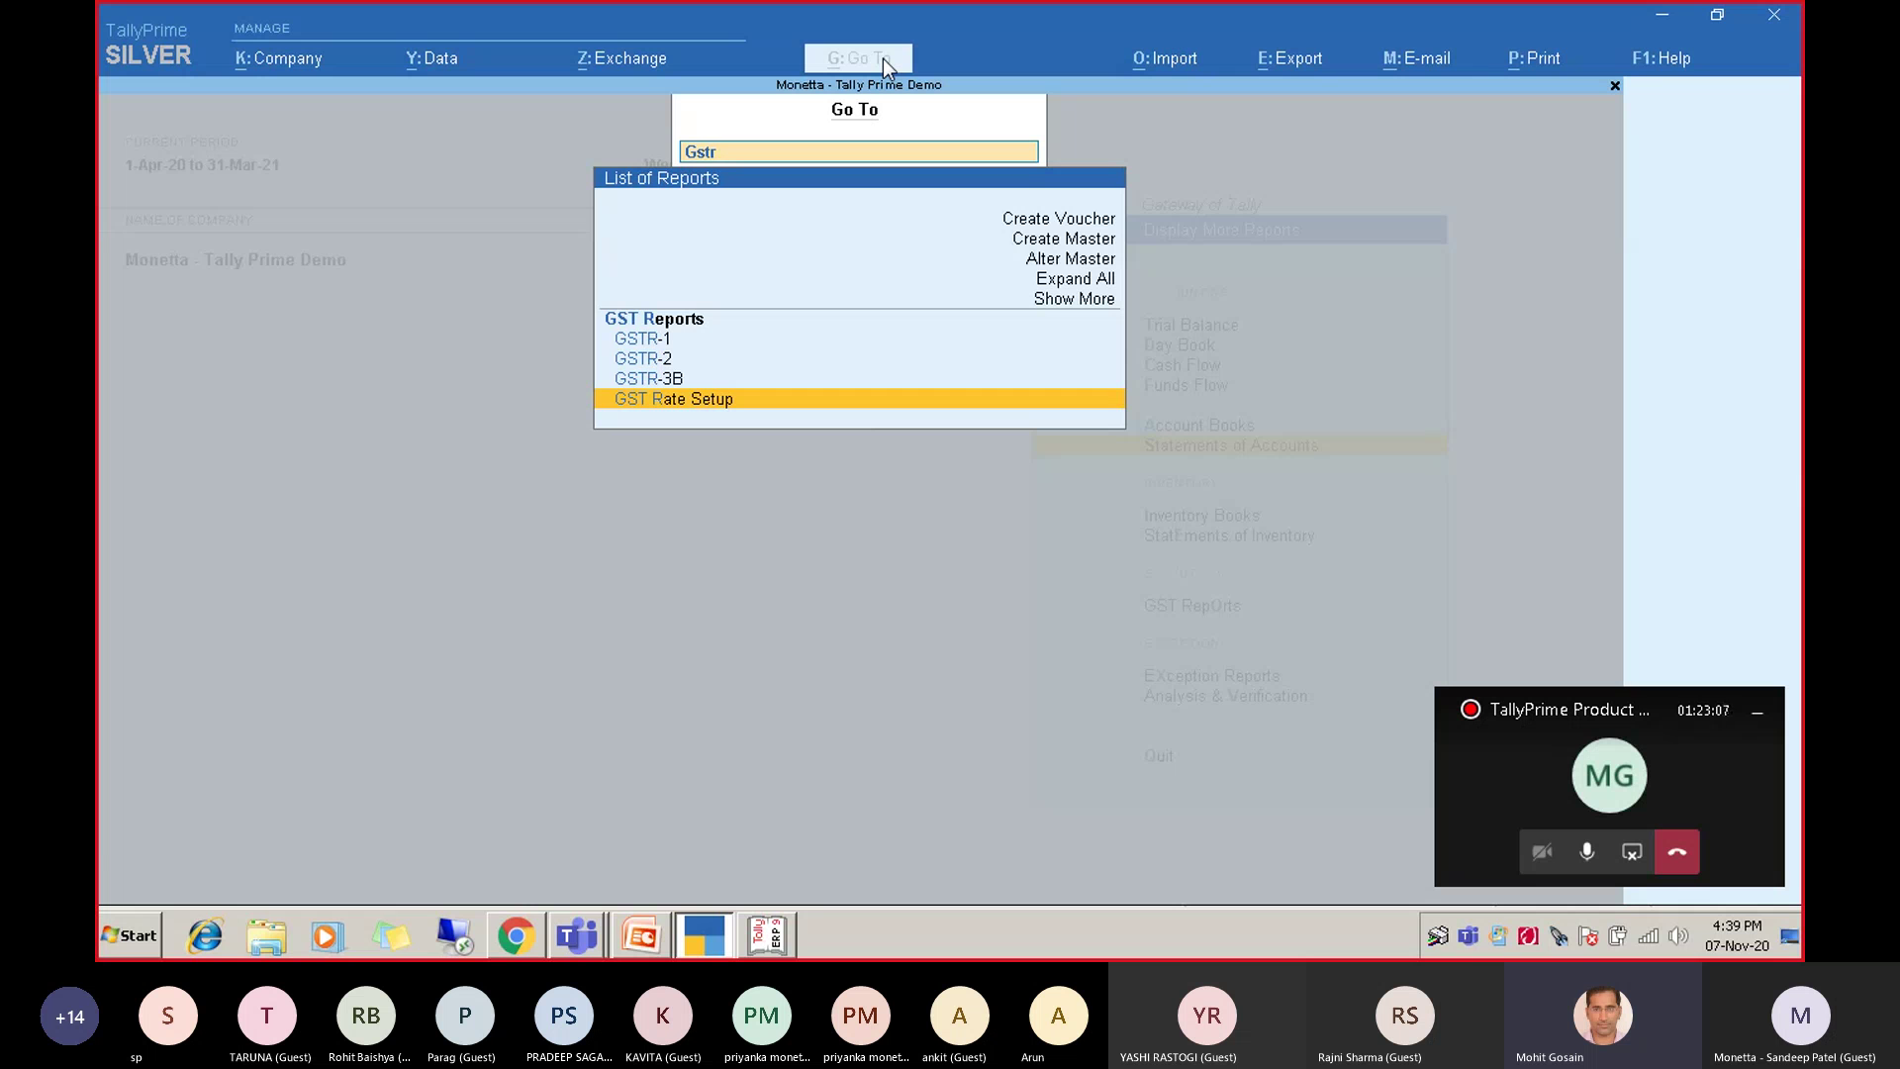
{"action": "key", "text": "Up"}
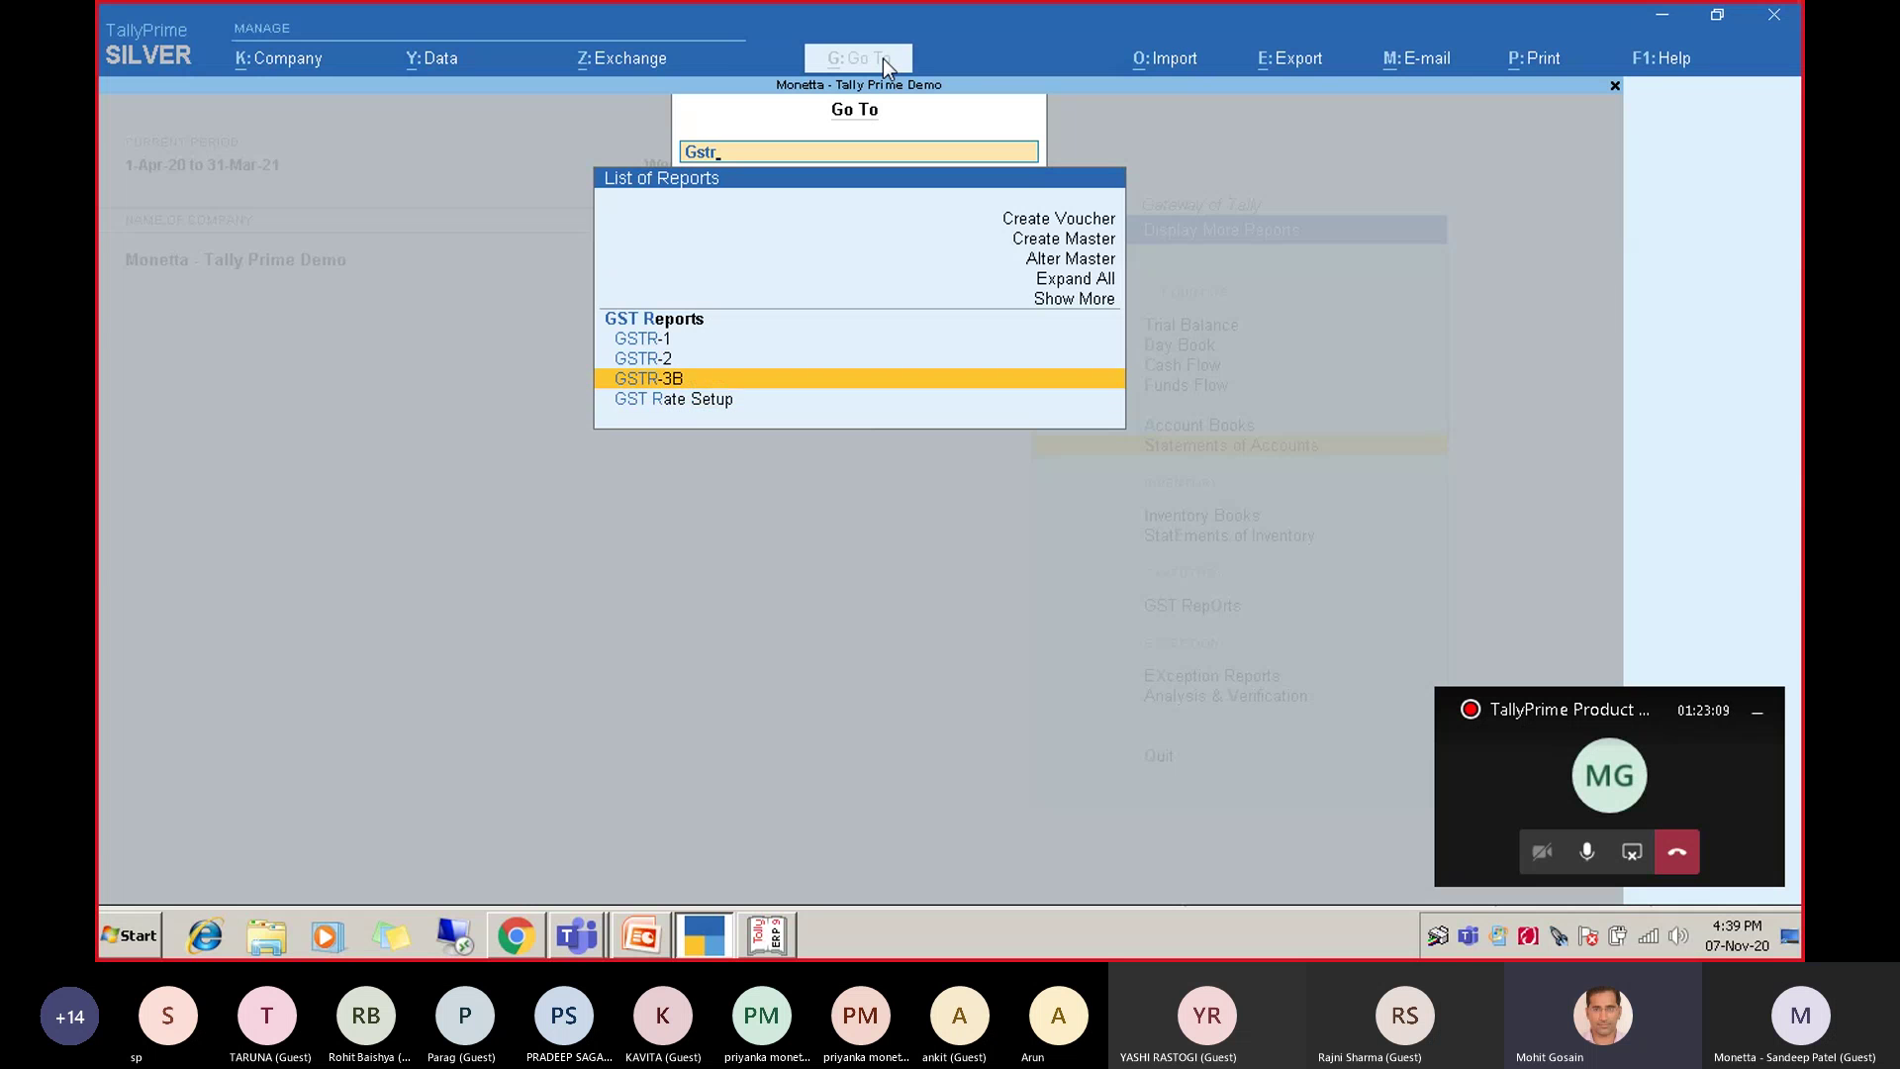
{"action": "key", "text": "Return"}
Change the GSTR-3B period to September 2020, entering 'sep' for both From and To.
{"action": "key", "text": "F2"}
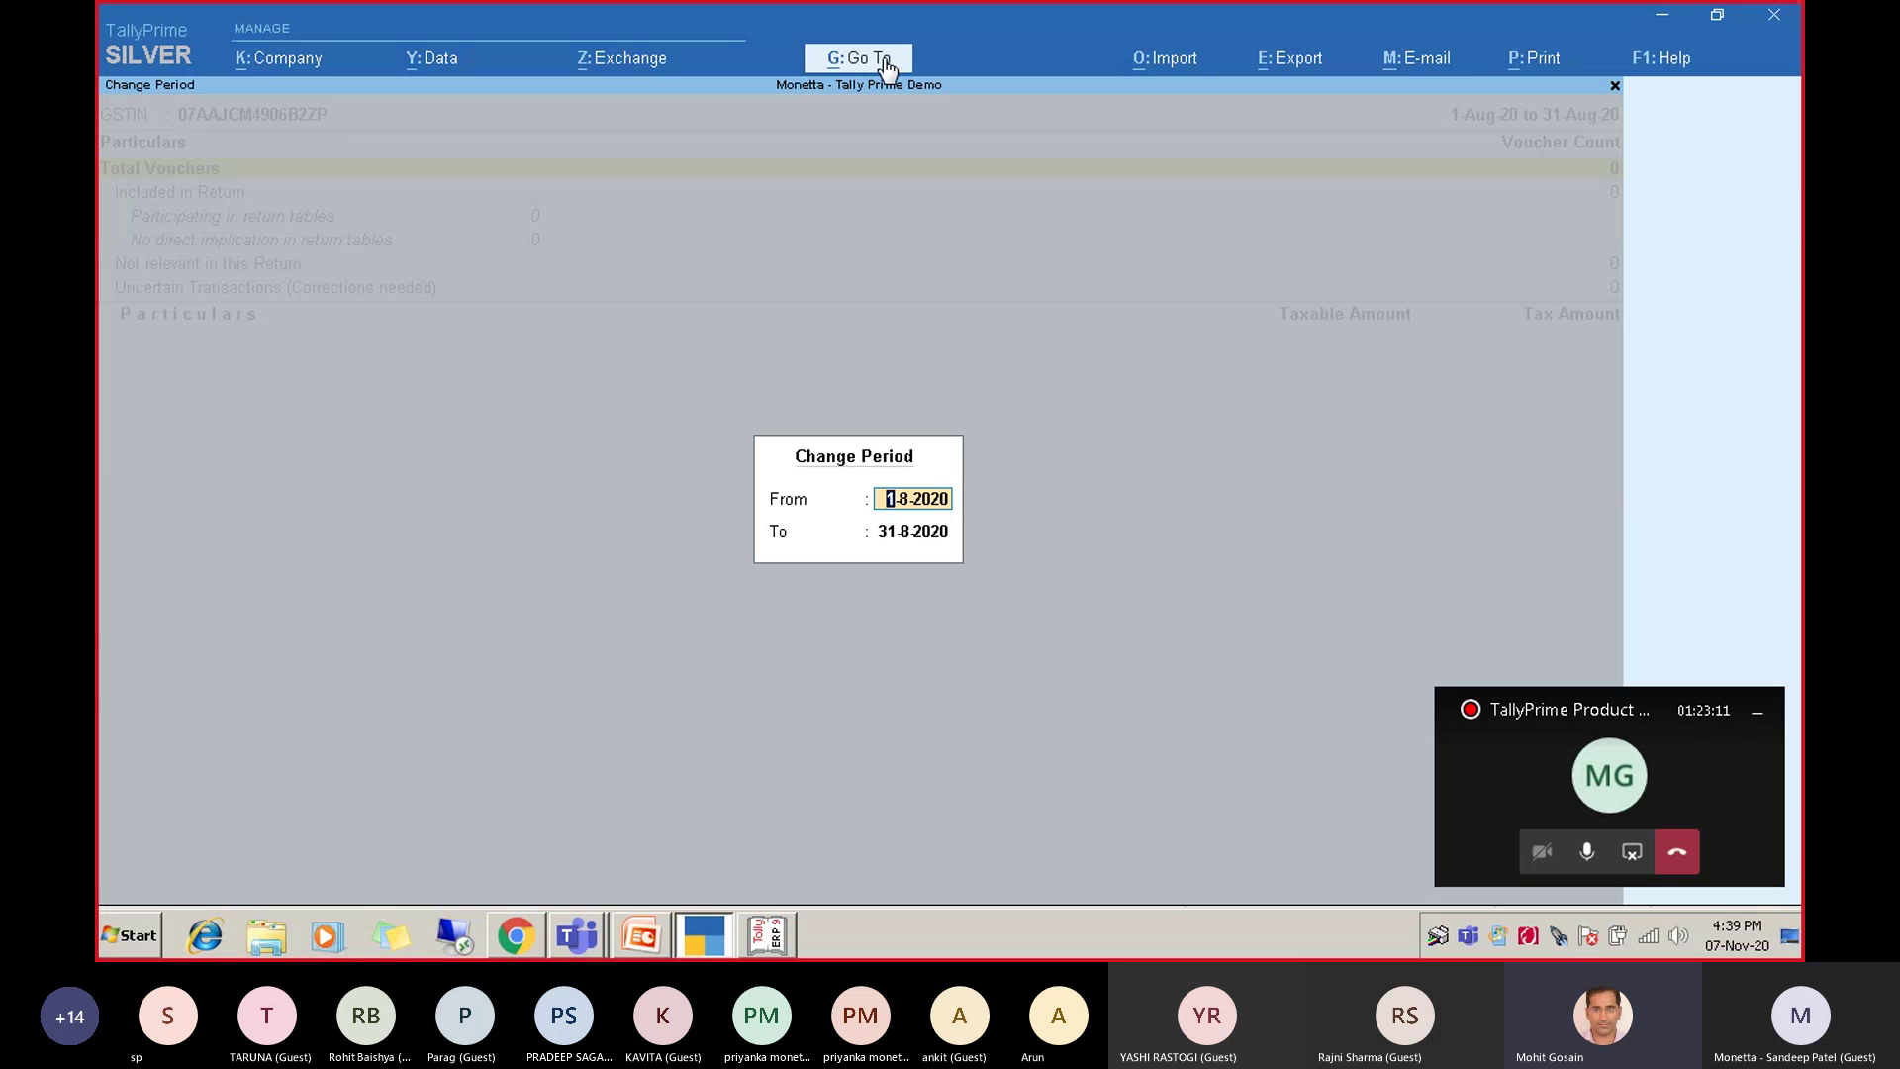
{"action": "type", "text": "sep"}
{"action": "key", "text": "Return"}
{"action": "type", "text": "sep"}
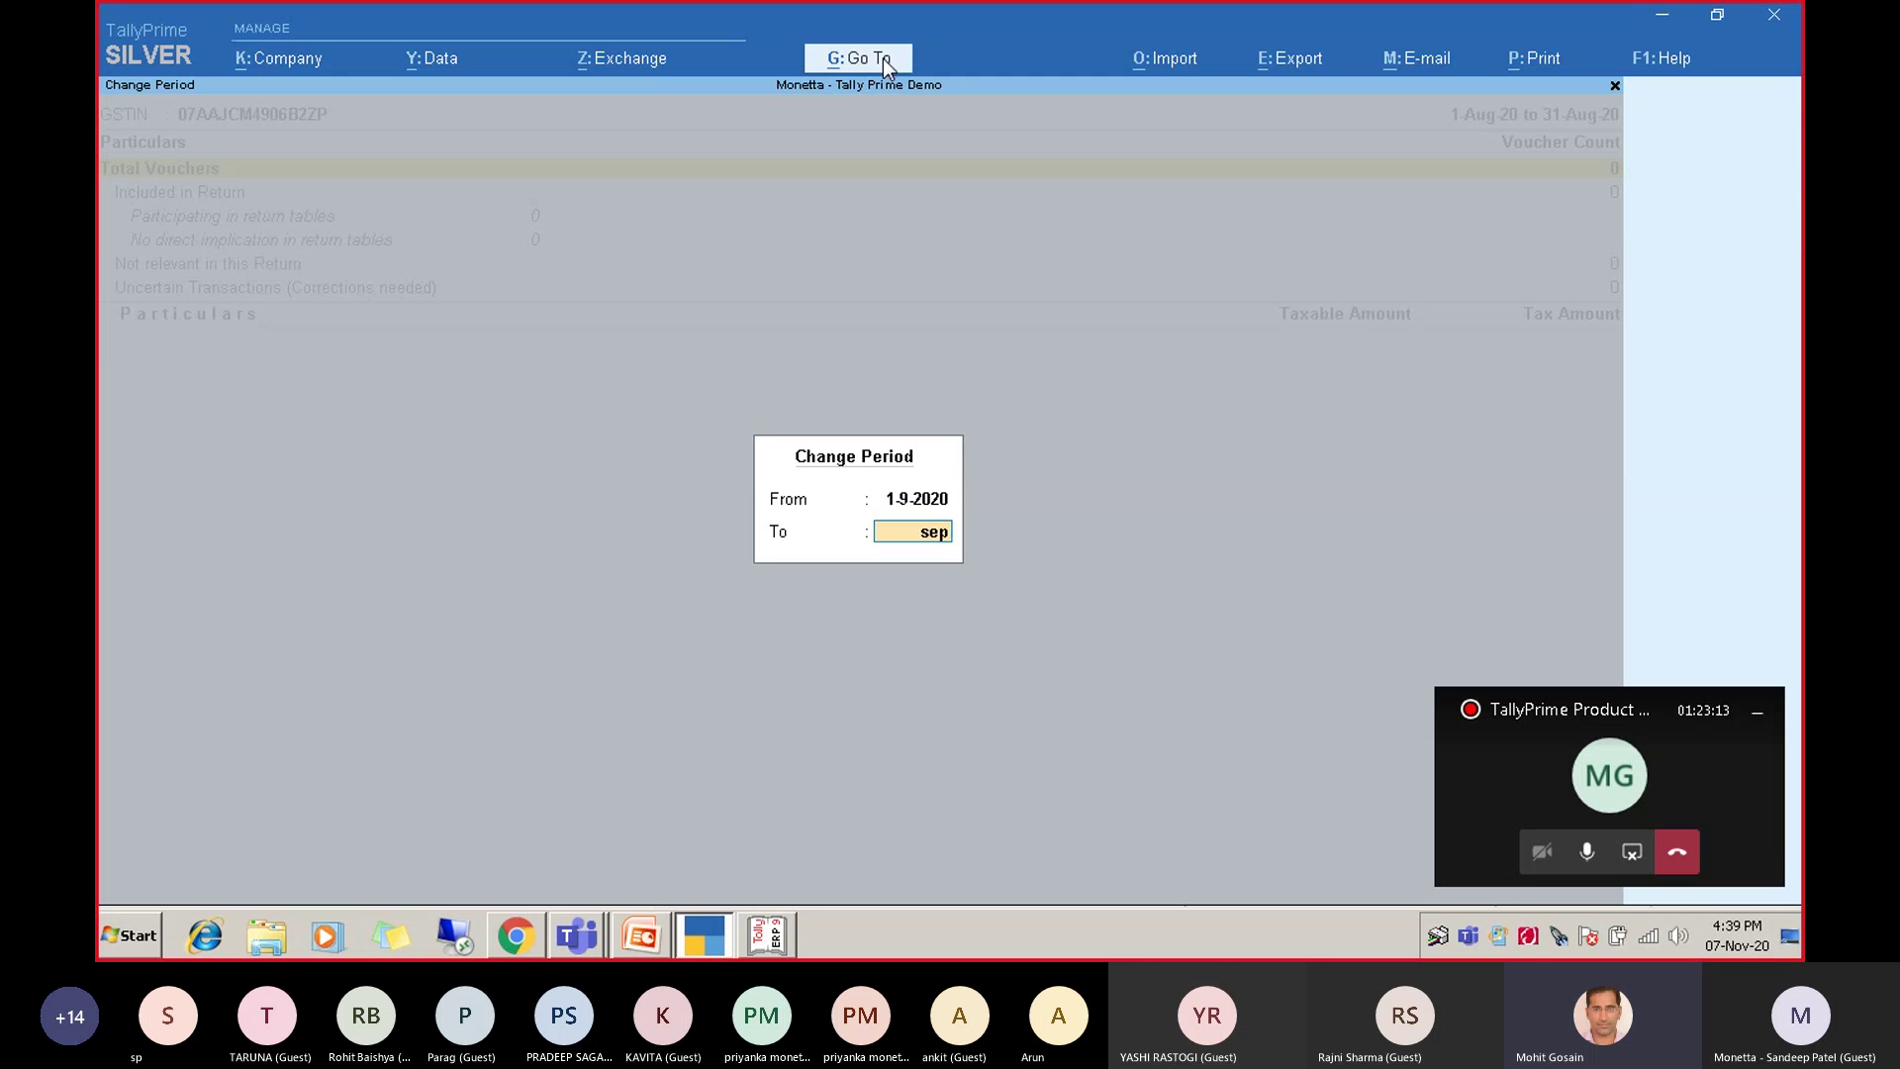
{"action": "key", "text": "Return"}
Review the September GSTR-3B totals, then close the report.
{"action": "key", "text": "Down"}
{"action": "key", "text": "Down"}
{"action": "key", "text": "Down"}
{"action": "key", "text": "Down"}
{"action": "key", "text": "Down"}
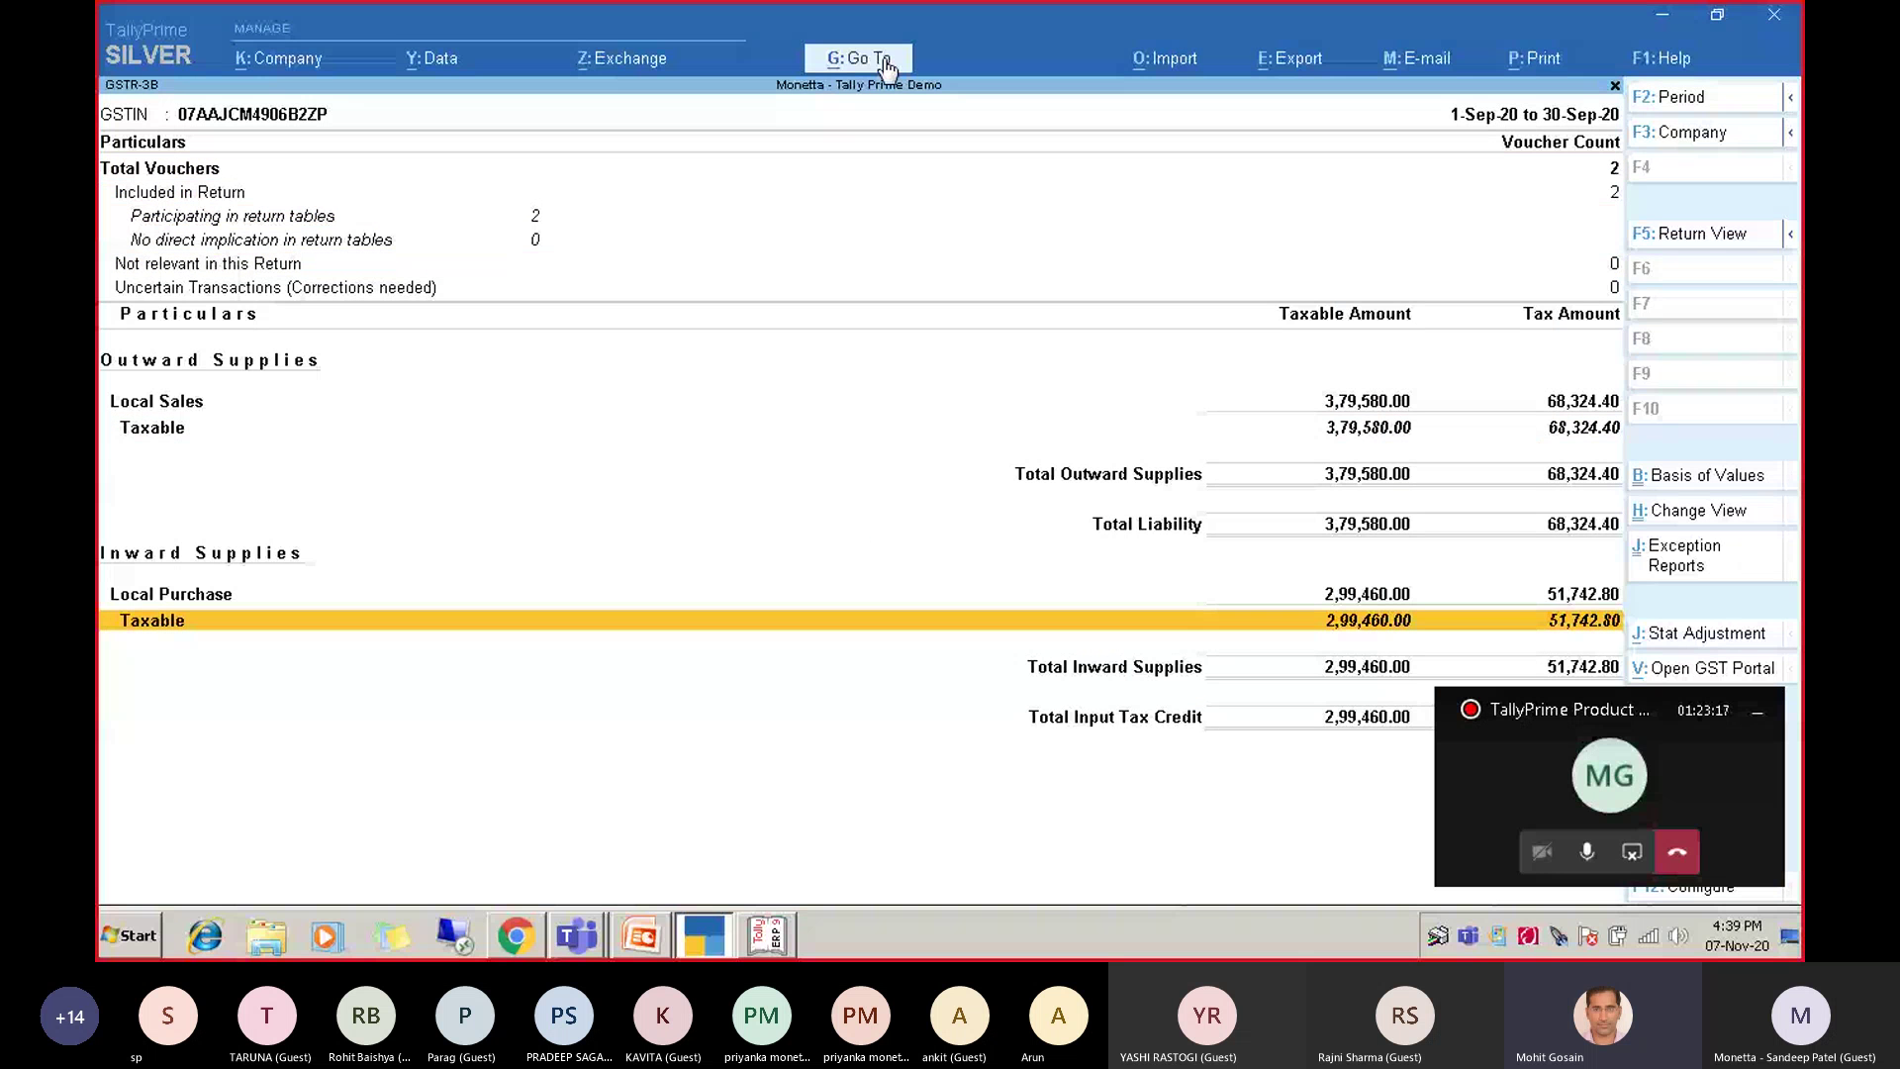
{"action": "key", "text": "Escape"}
{"action": "key", "text": "Escape"}
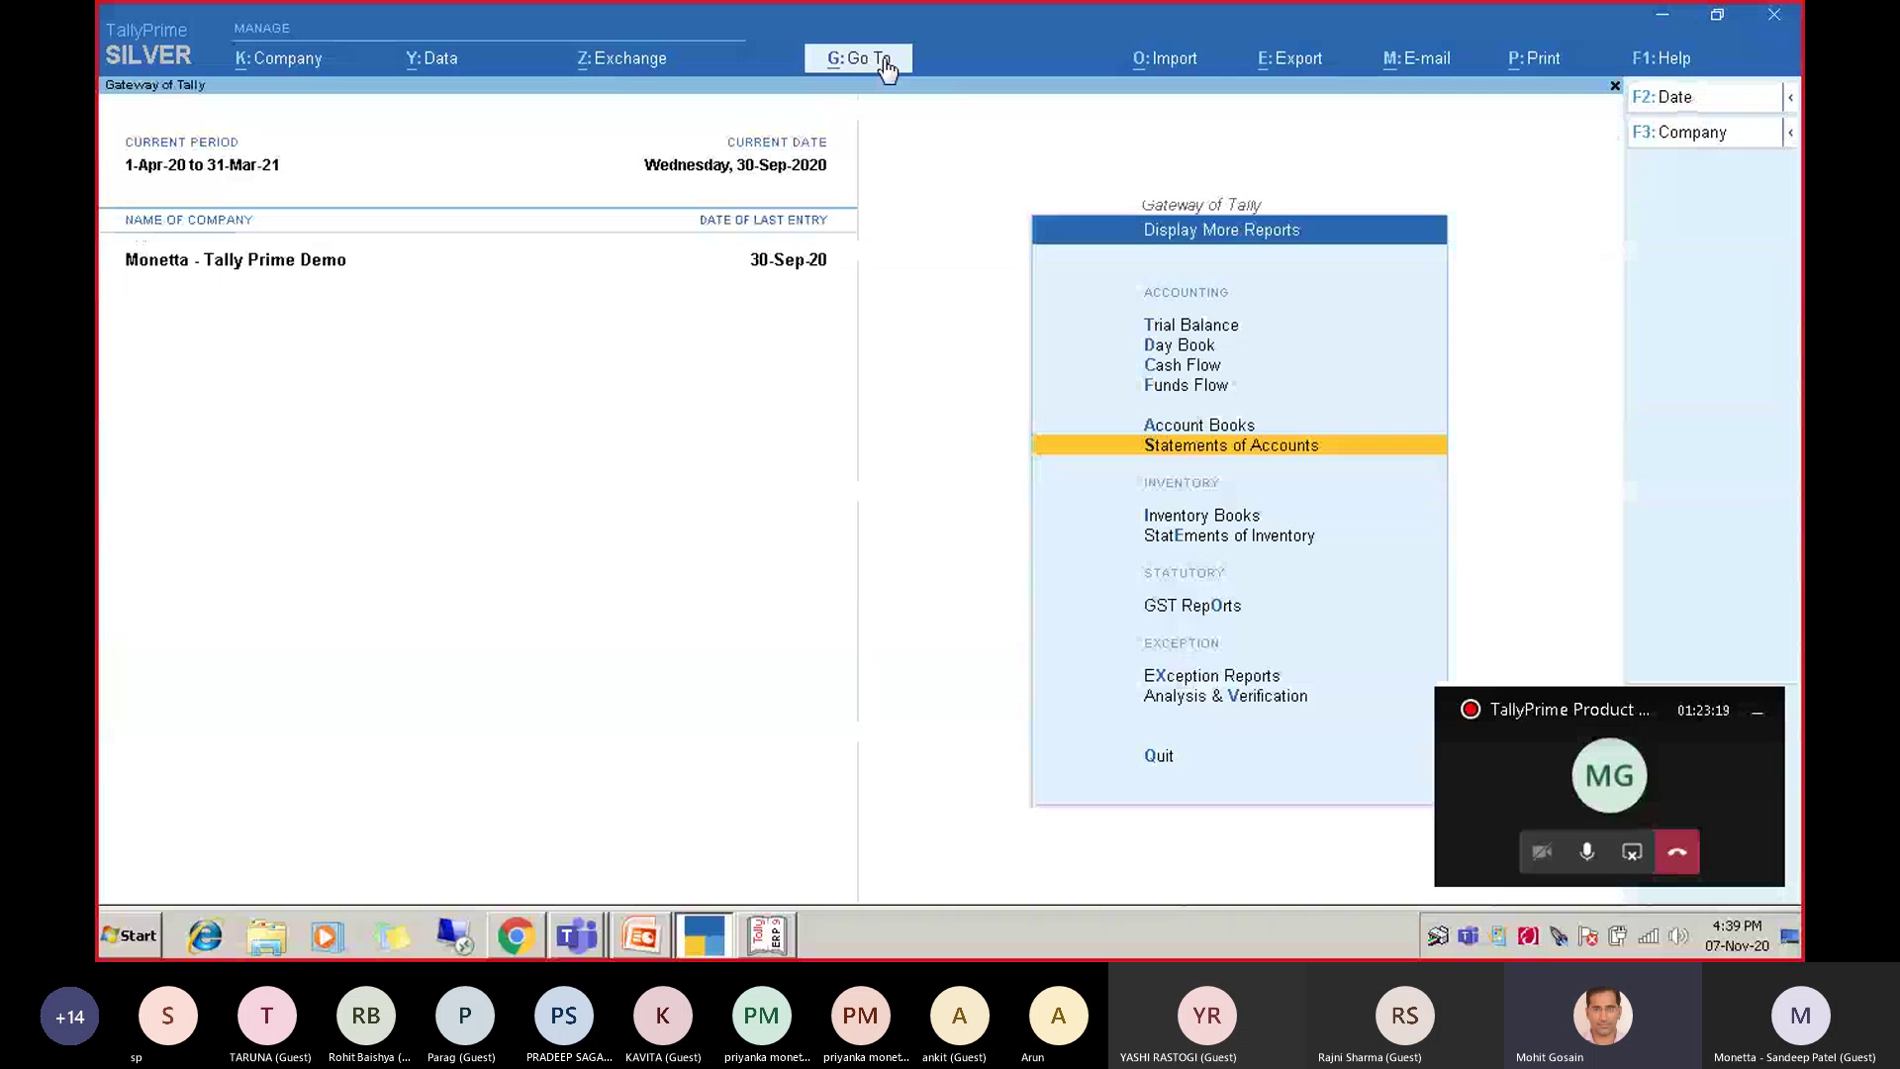
{"action": "key", "text": "Escape"}
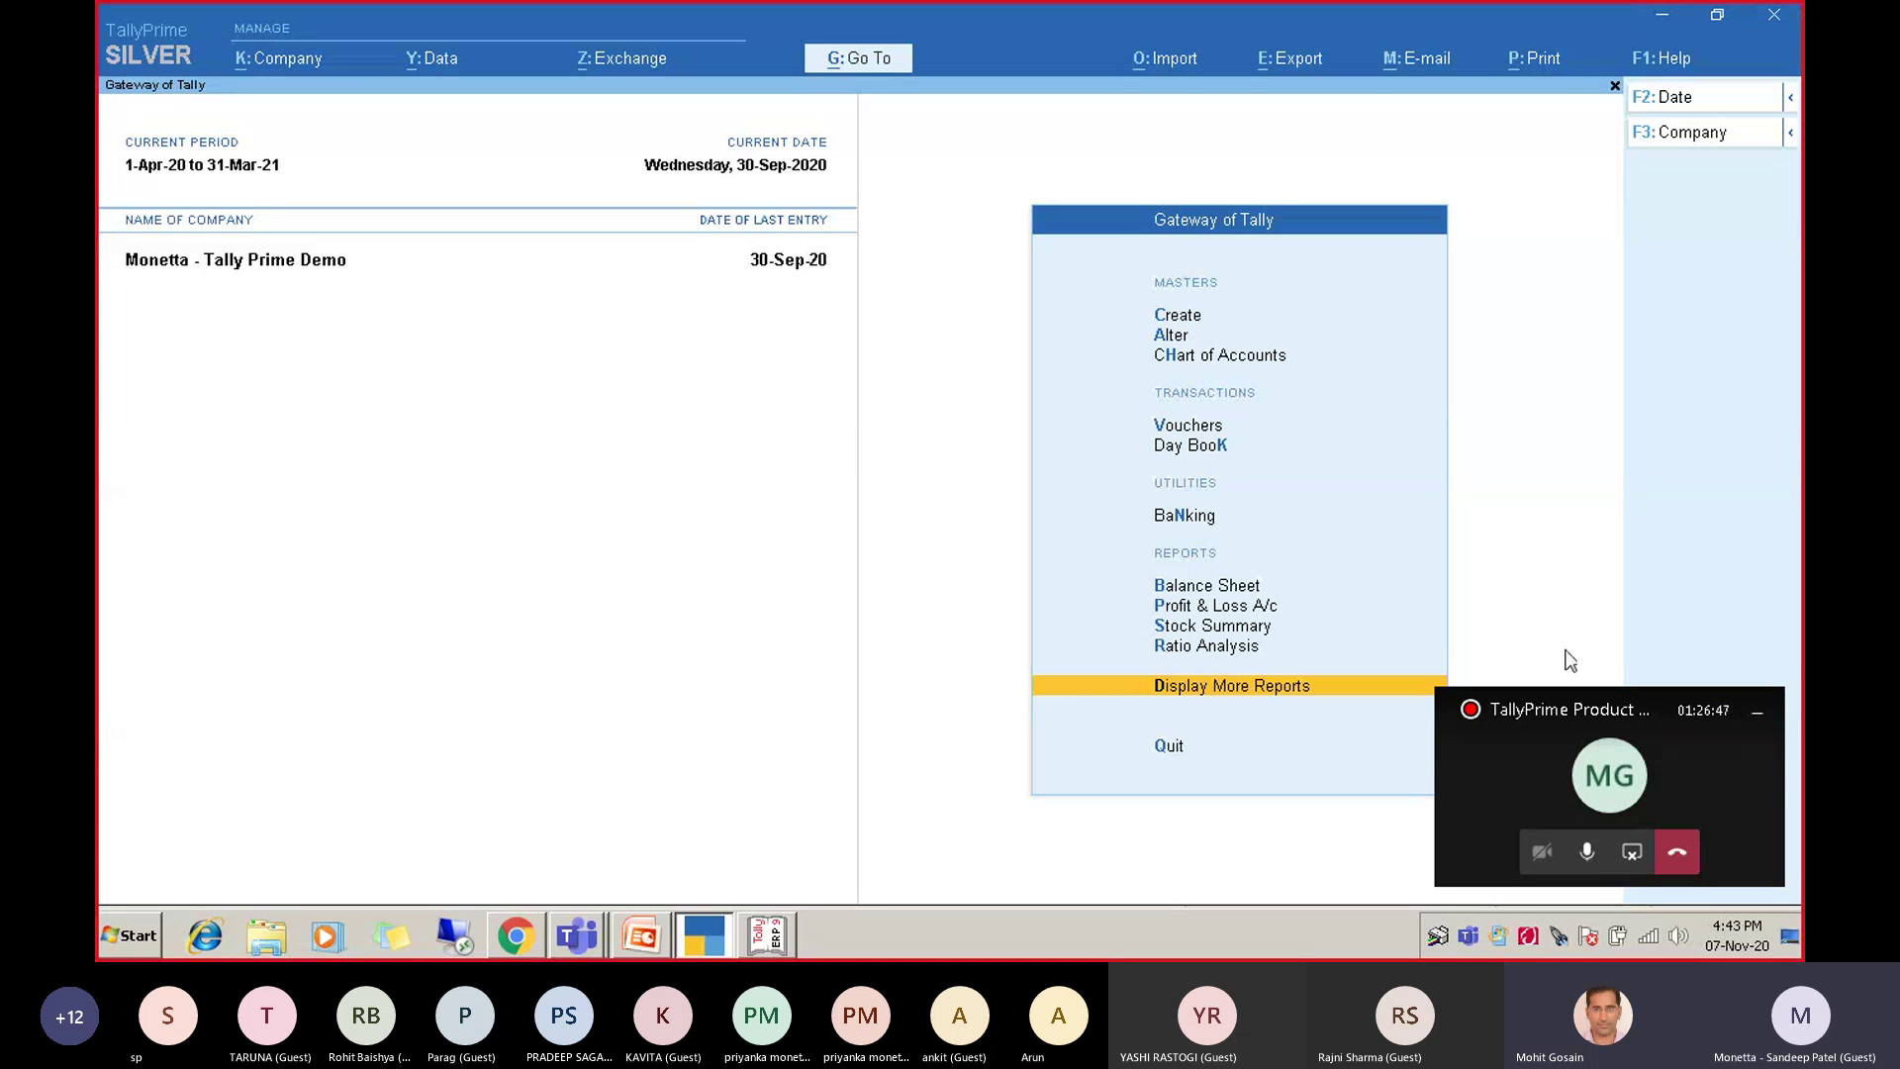
{"action": "left_click", "coordinate": [1587, 853]}
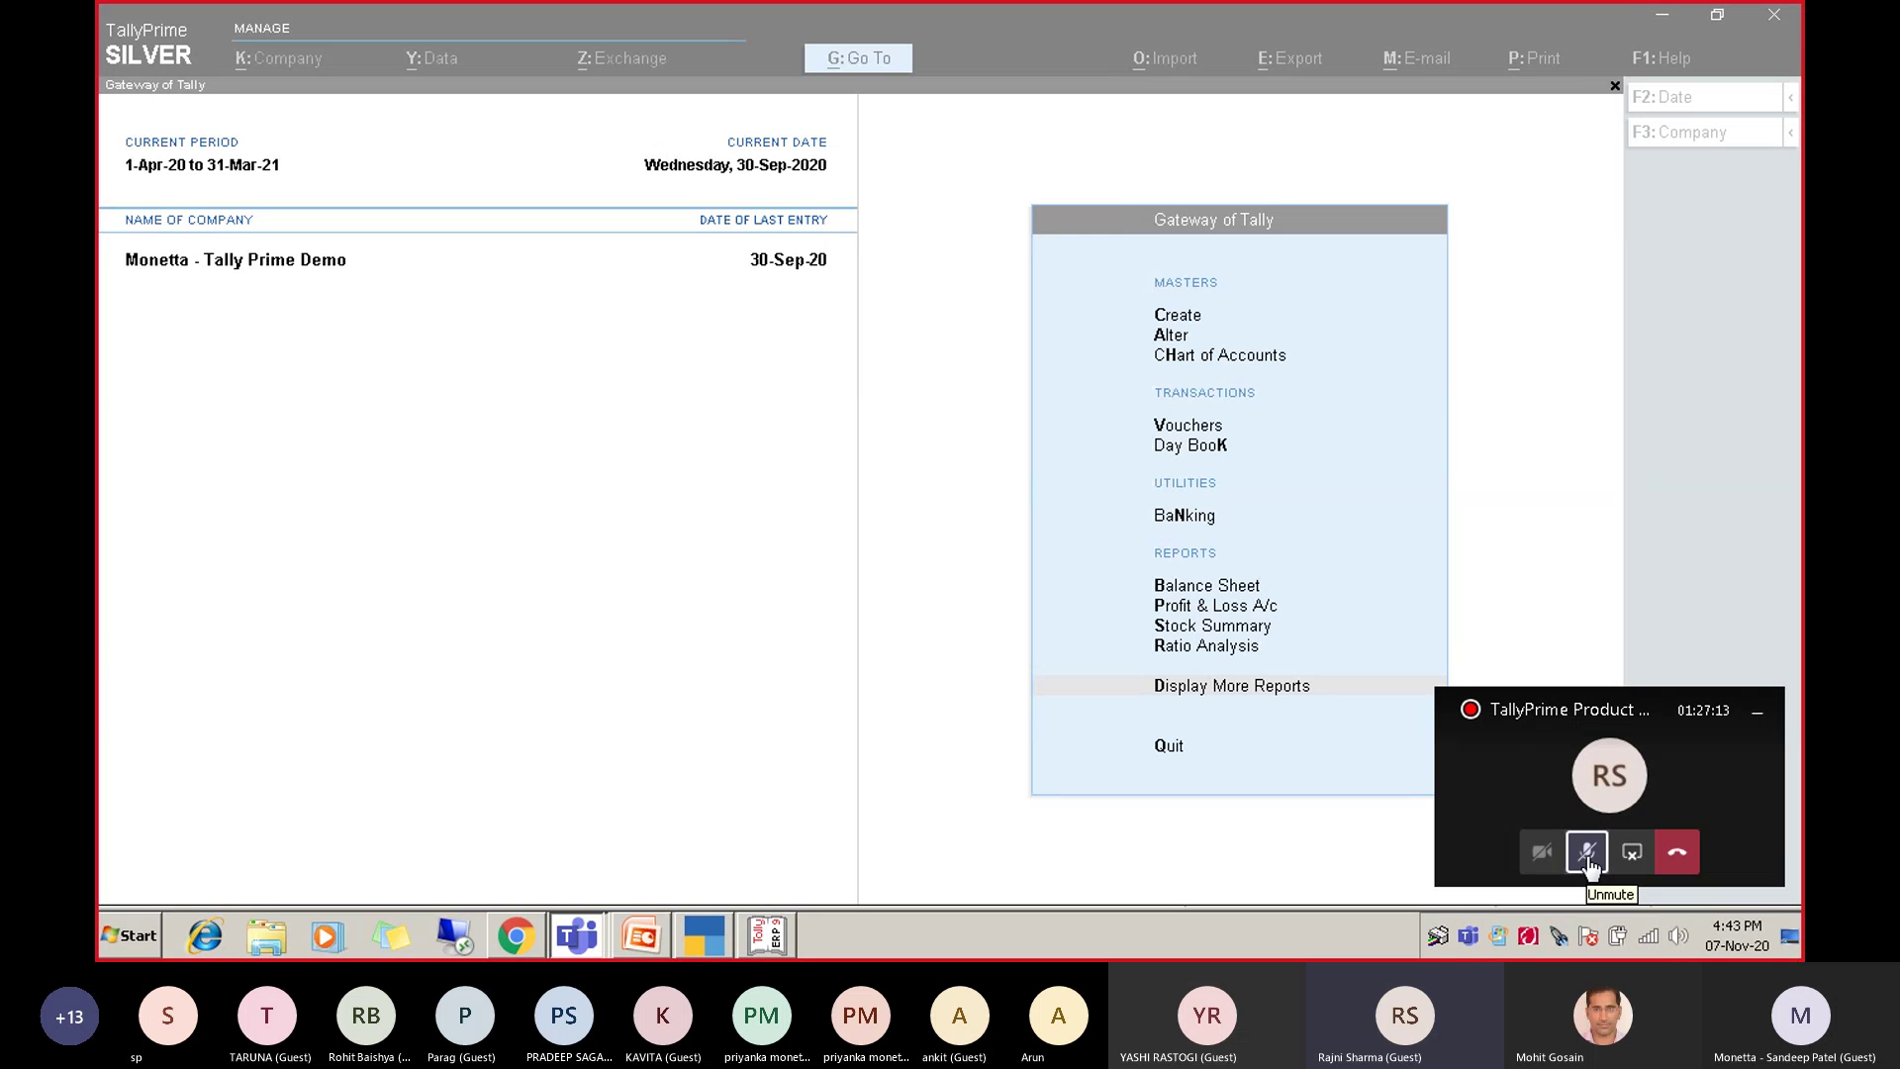
{"action": "left_click", "coordinate": [1587, 853]}
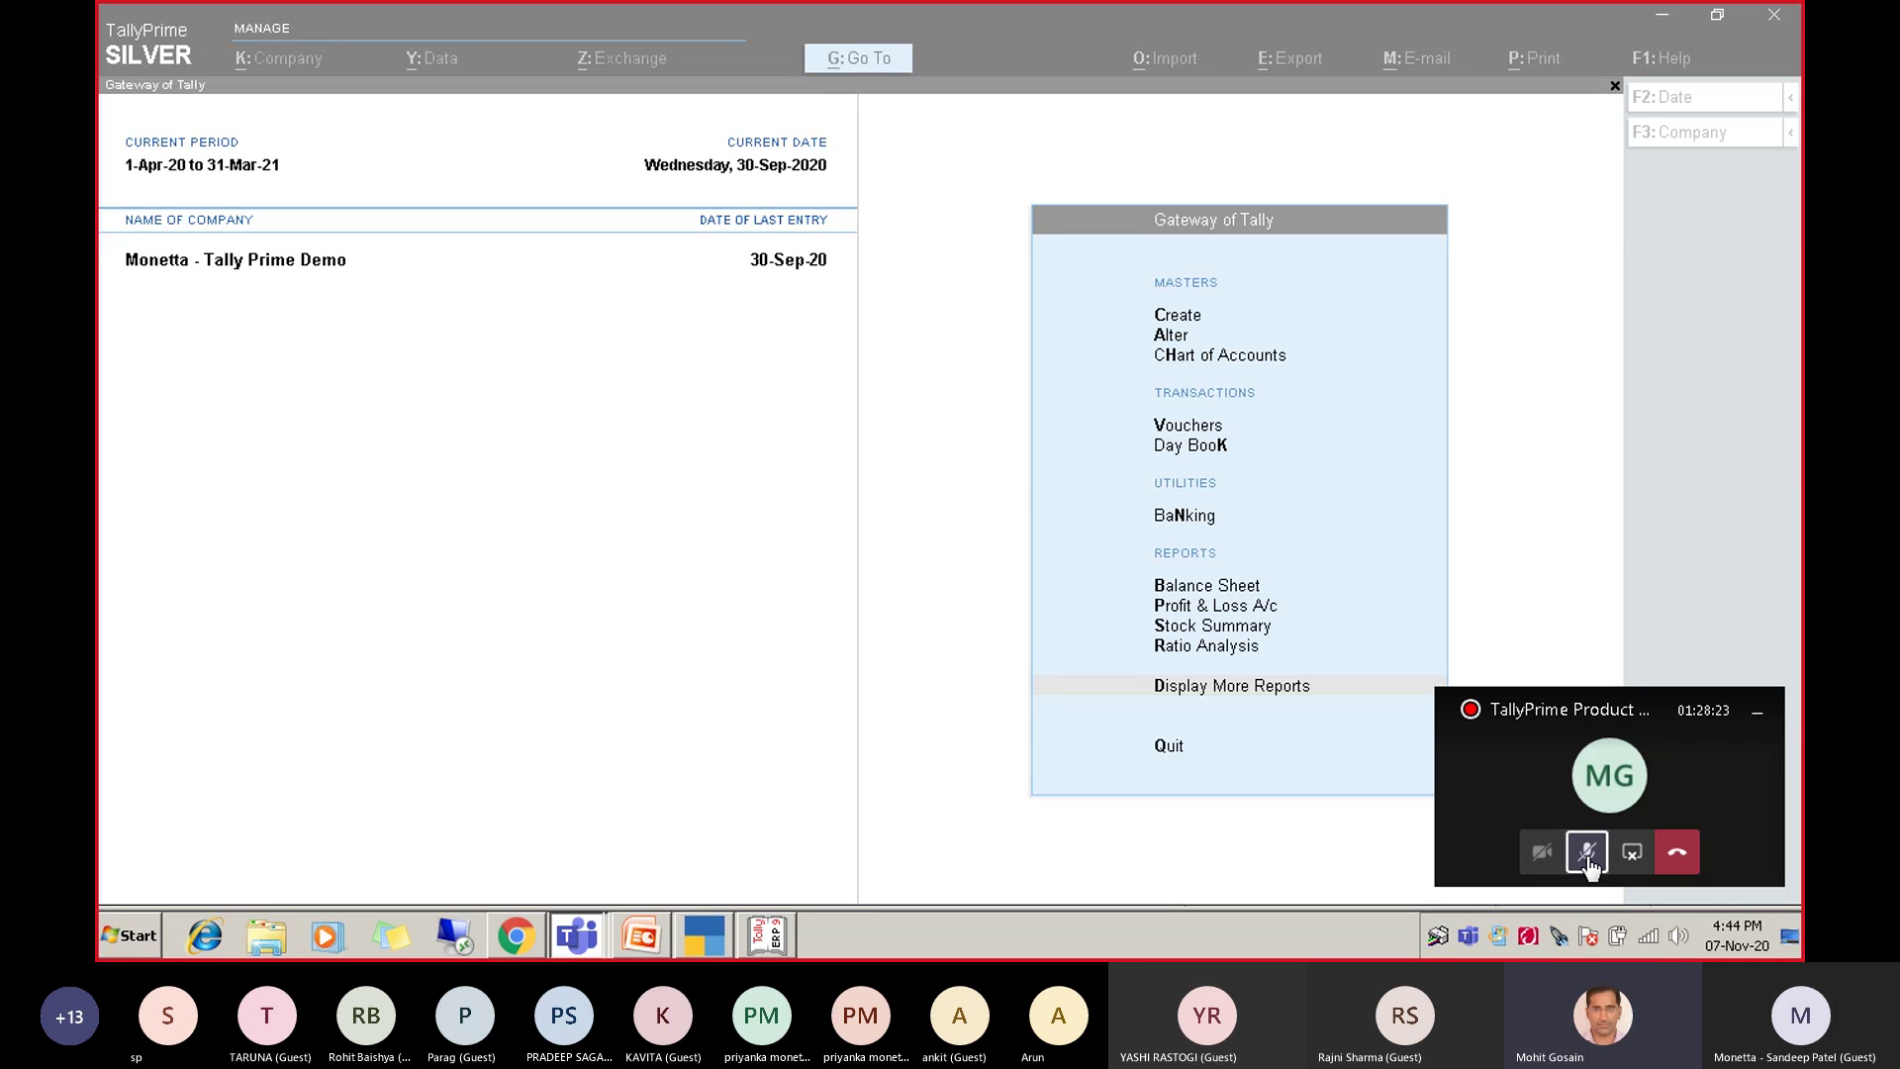
{"action": "left_click", "coordinate": [1587, 853]}
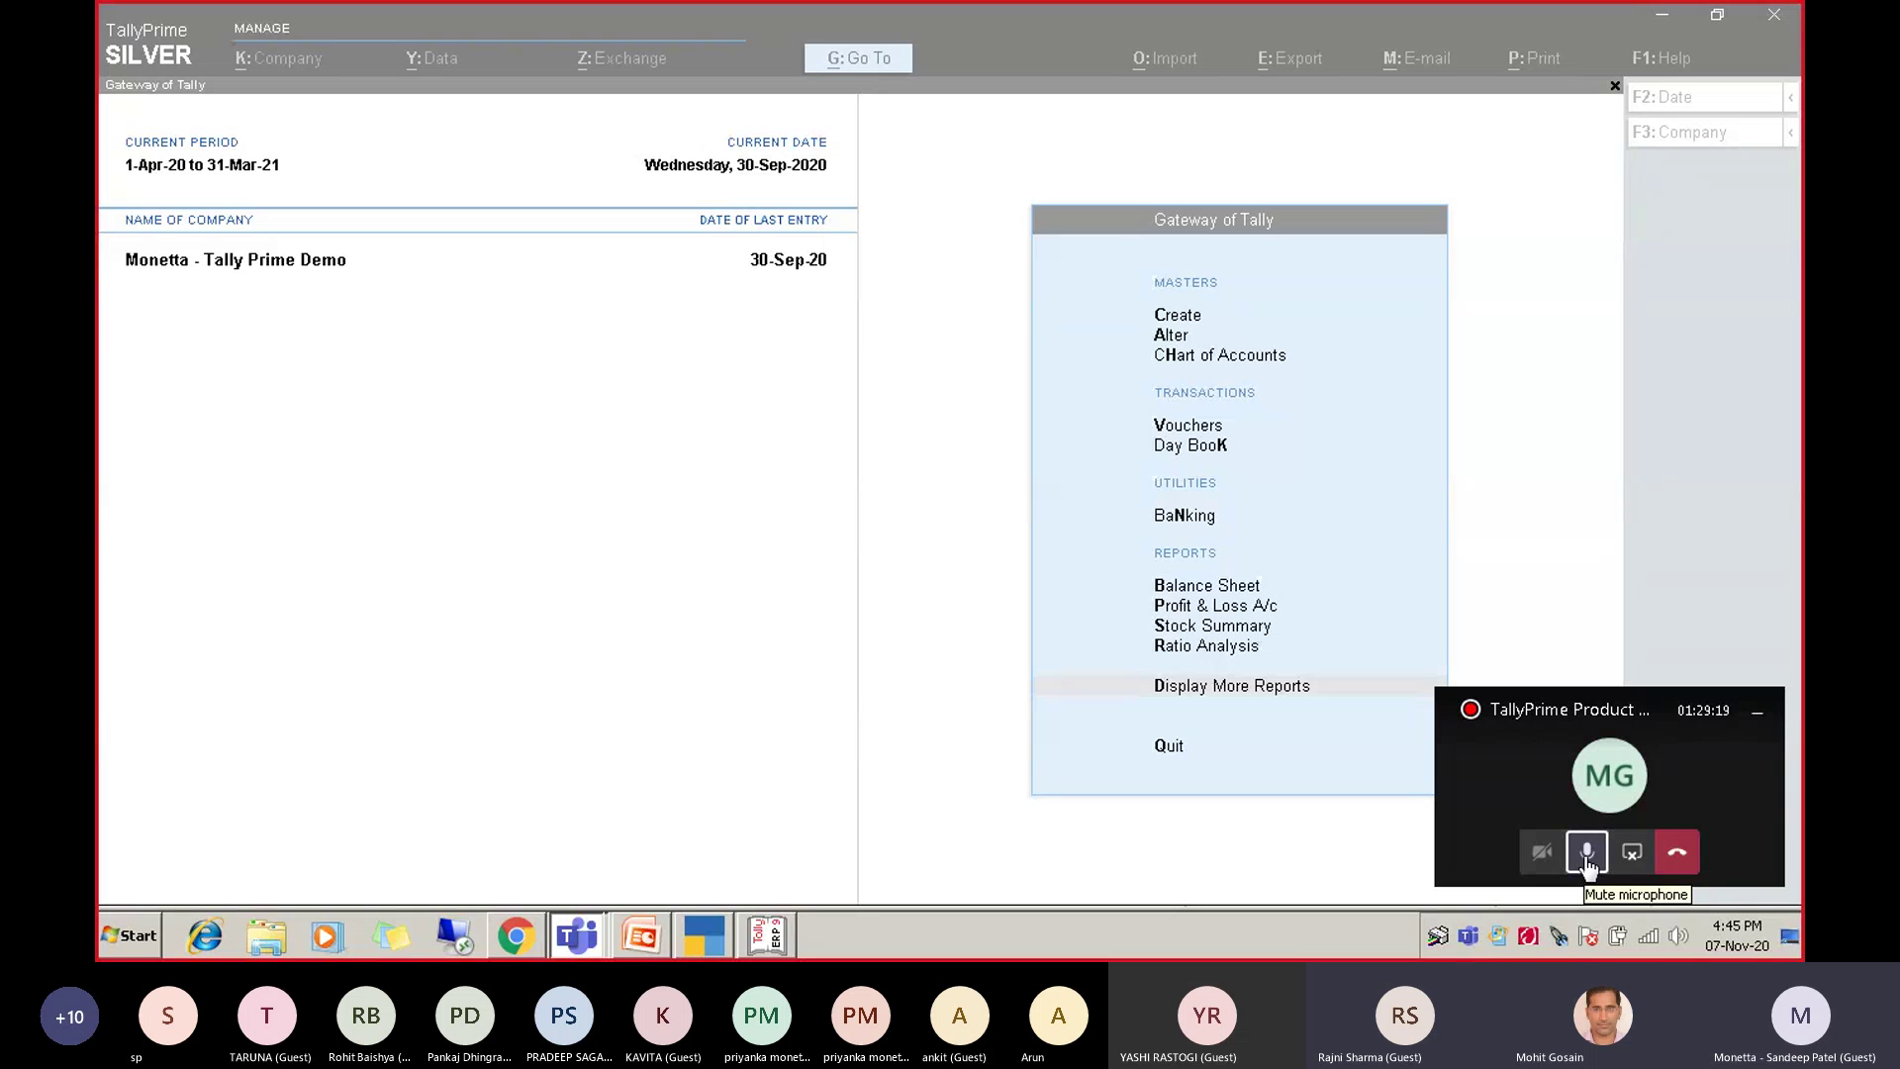
{"action": "left_click", "coordinate": [1587, 853]}
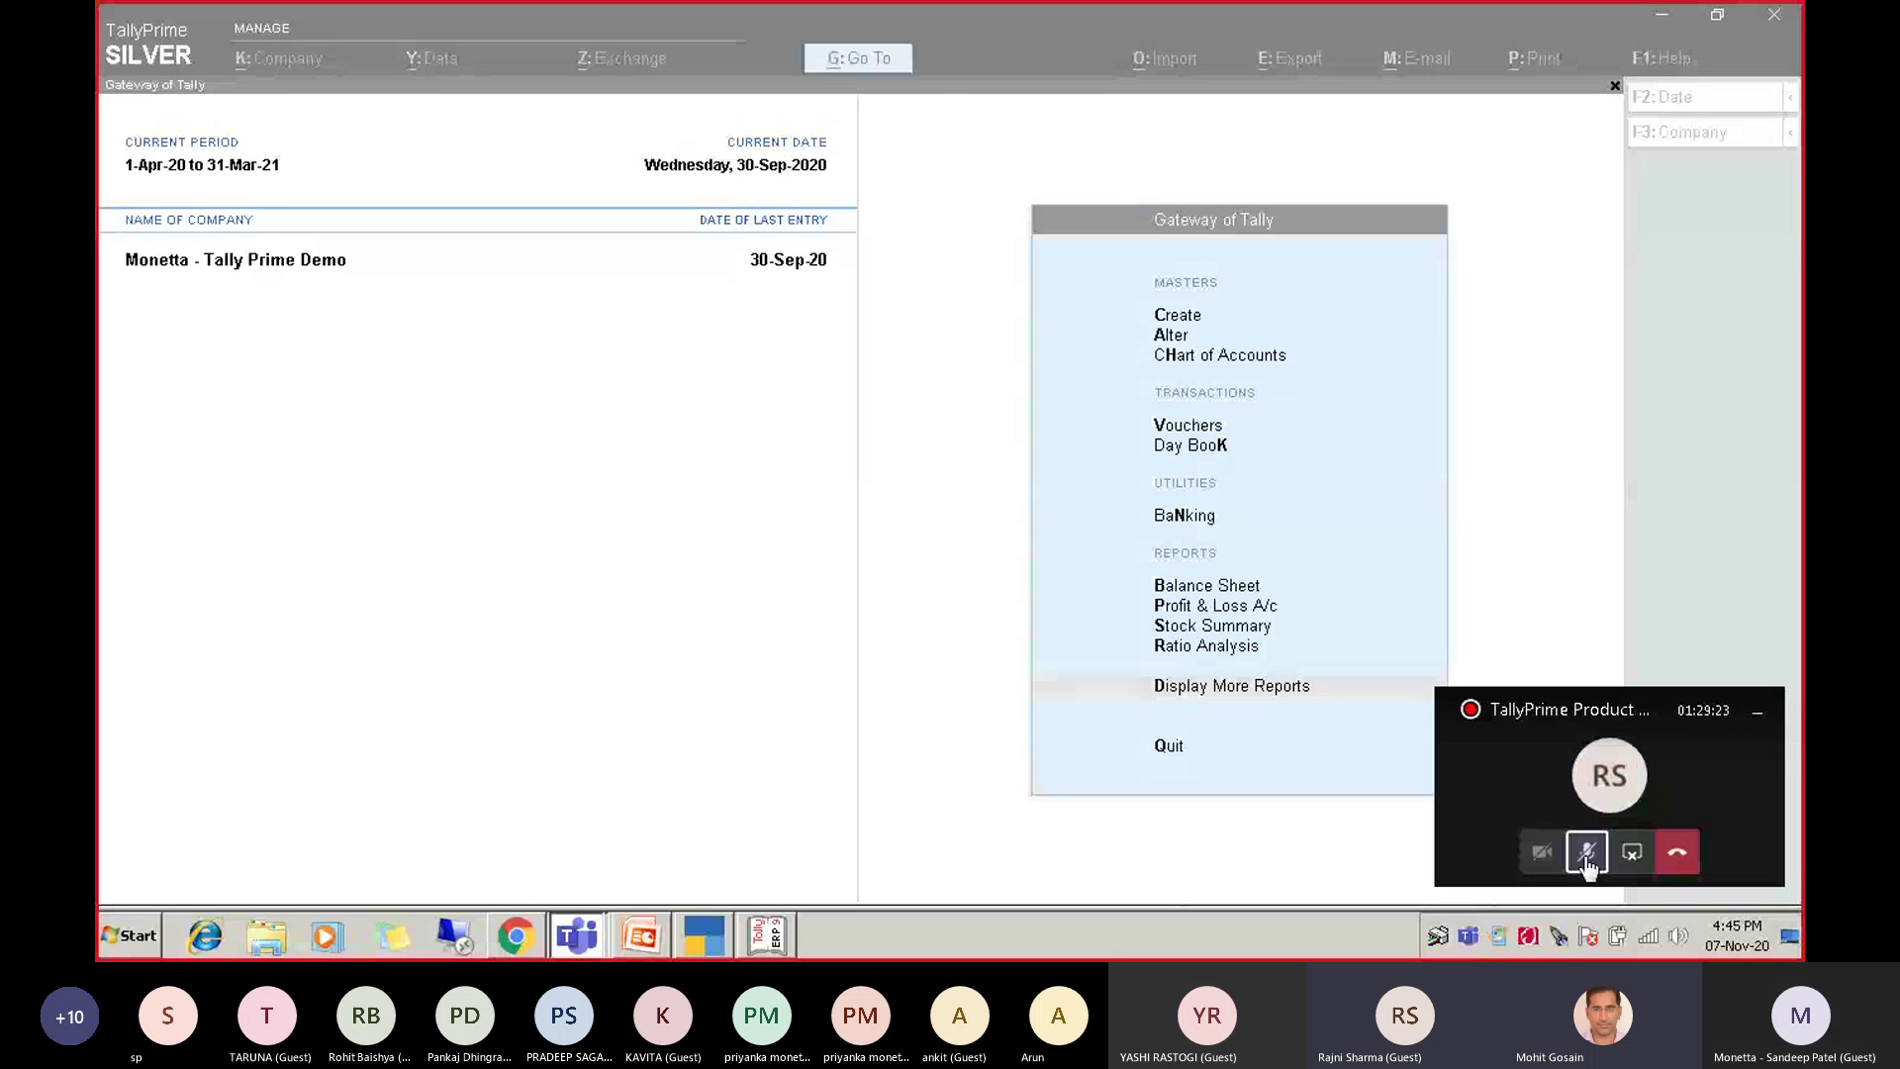
{"action": "left_click", "coordinate": [1586, 856]}
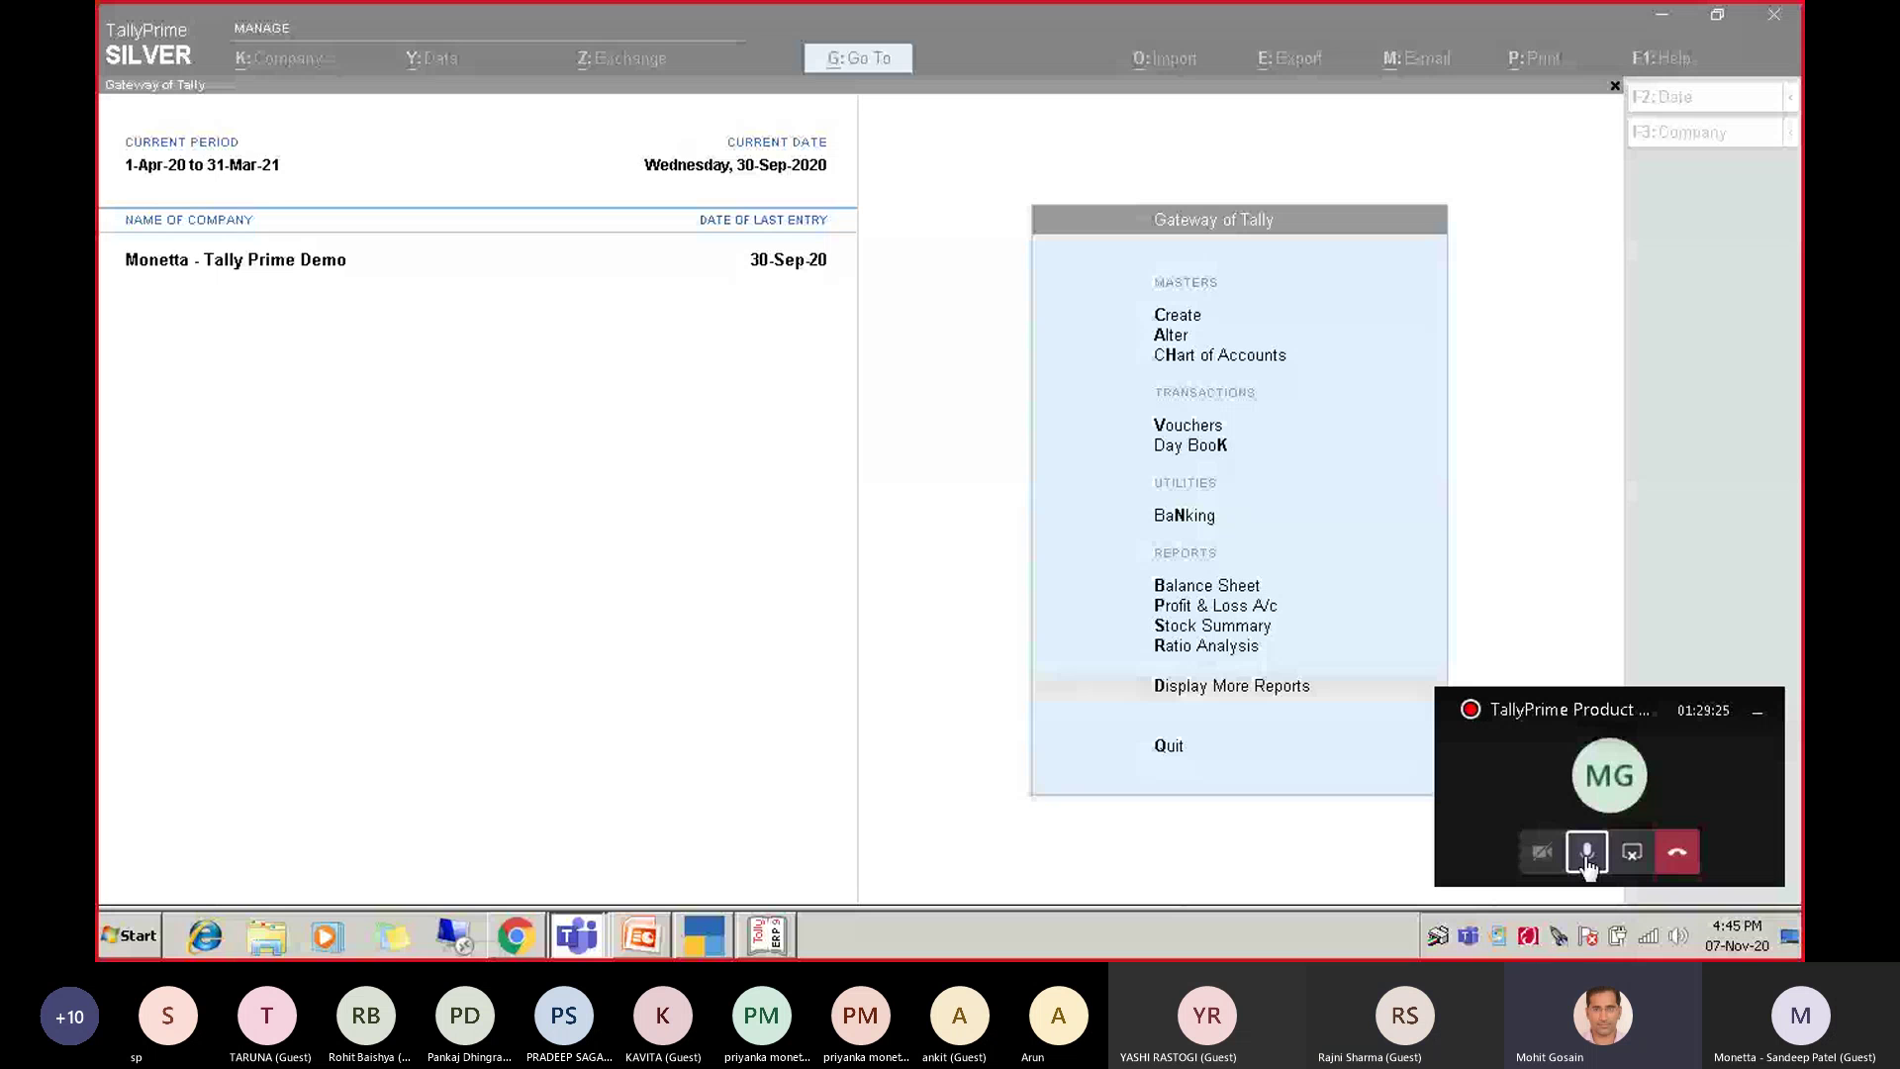